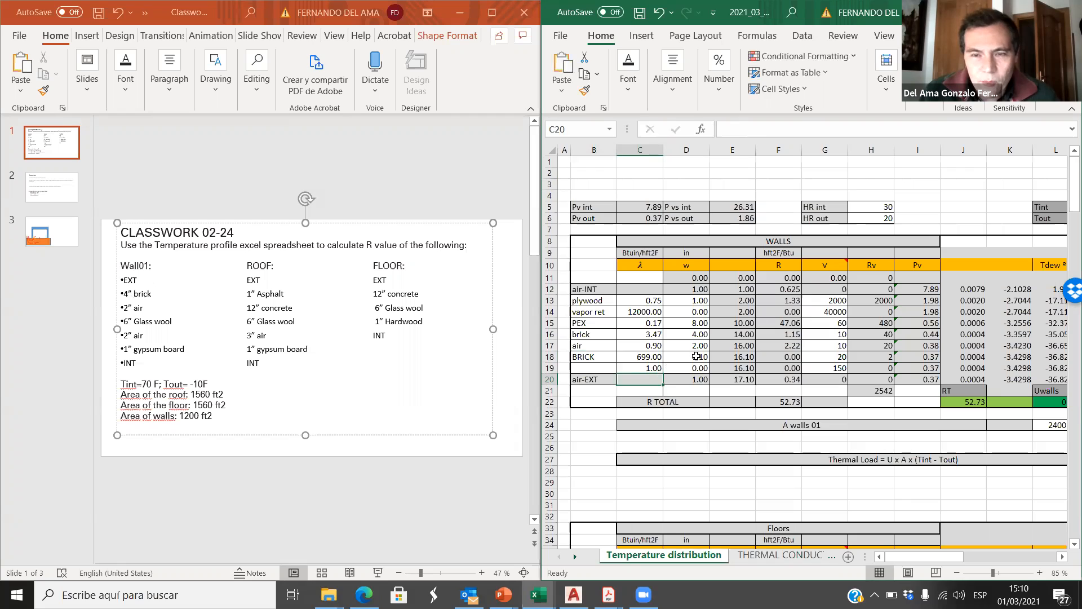
Step: Set the thickness of the BRICK layer in the WALLS table to 4 in (cell D18)
{"action": "type", "text": "4"}
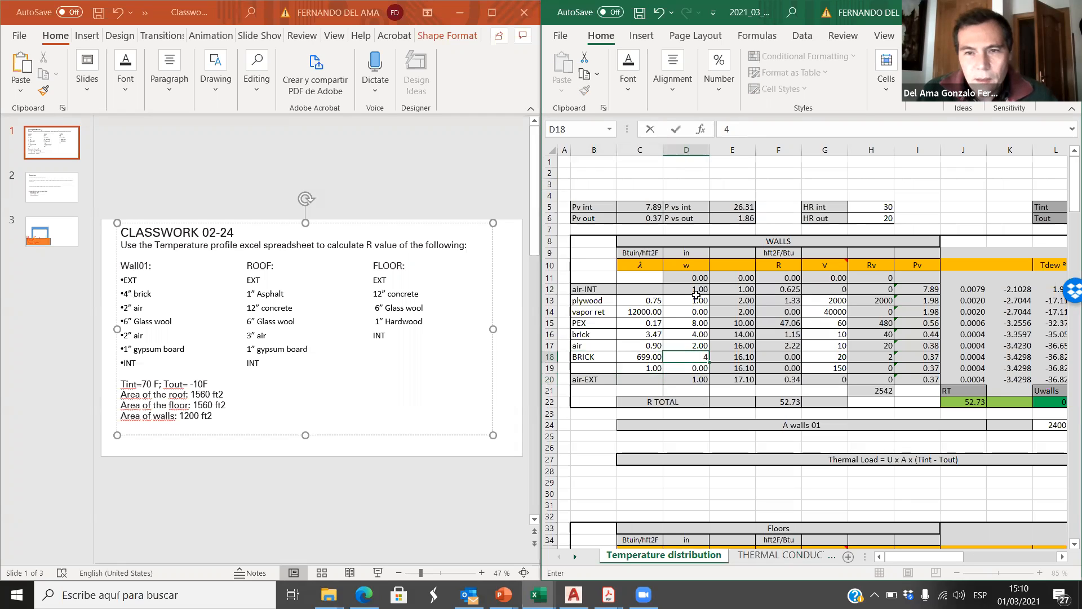
{"action": "left_click", "coordinate": [698, 335]}
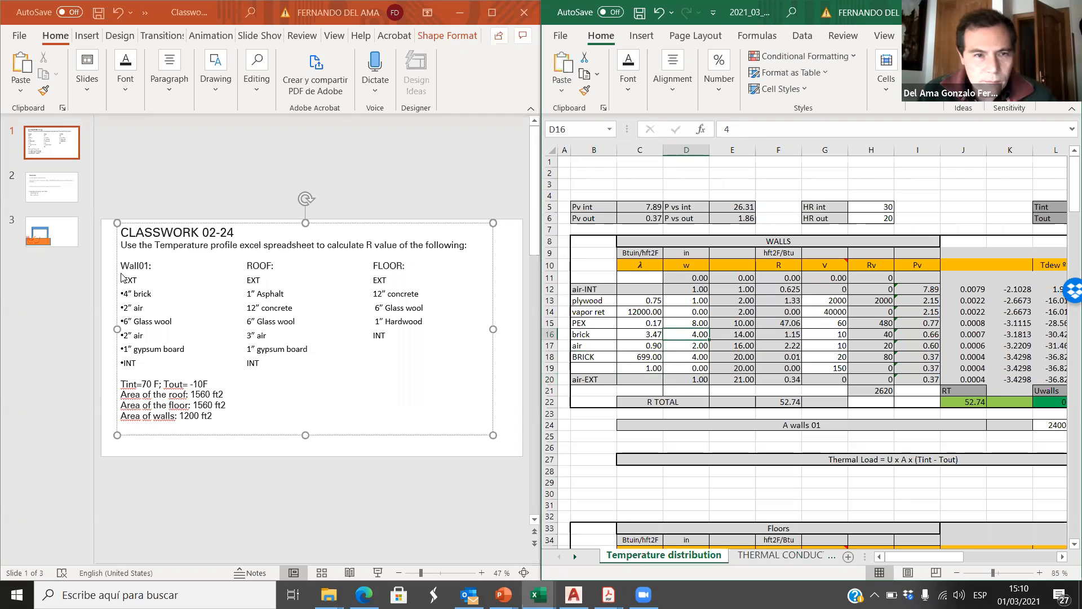
{"action": "left_click", "coordinate": [694, 357]}
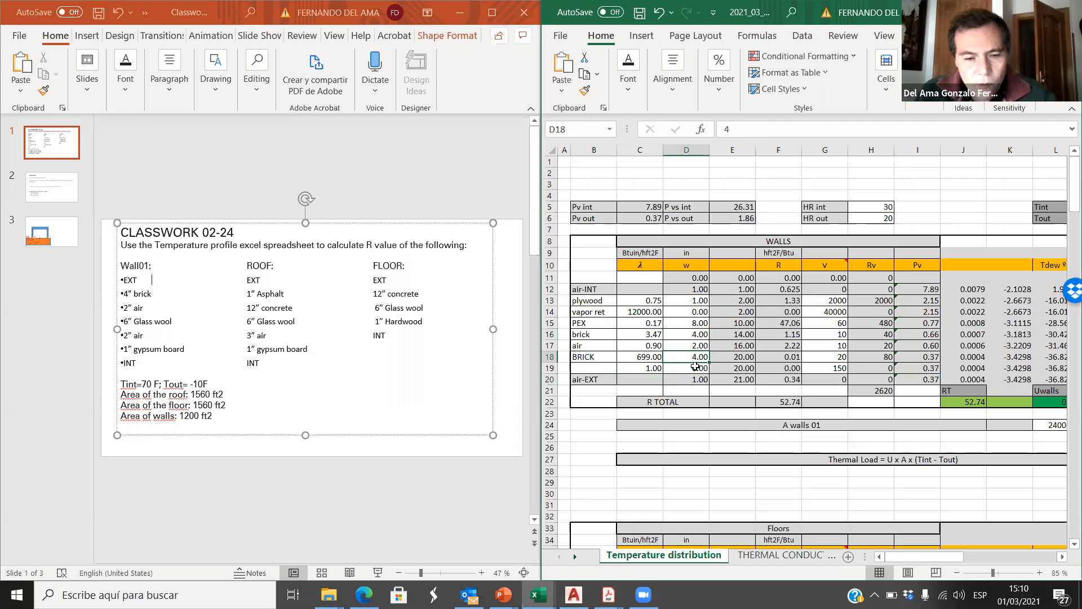
{"action": "type", "text": "4"}
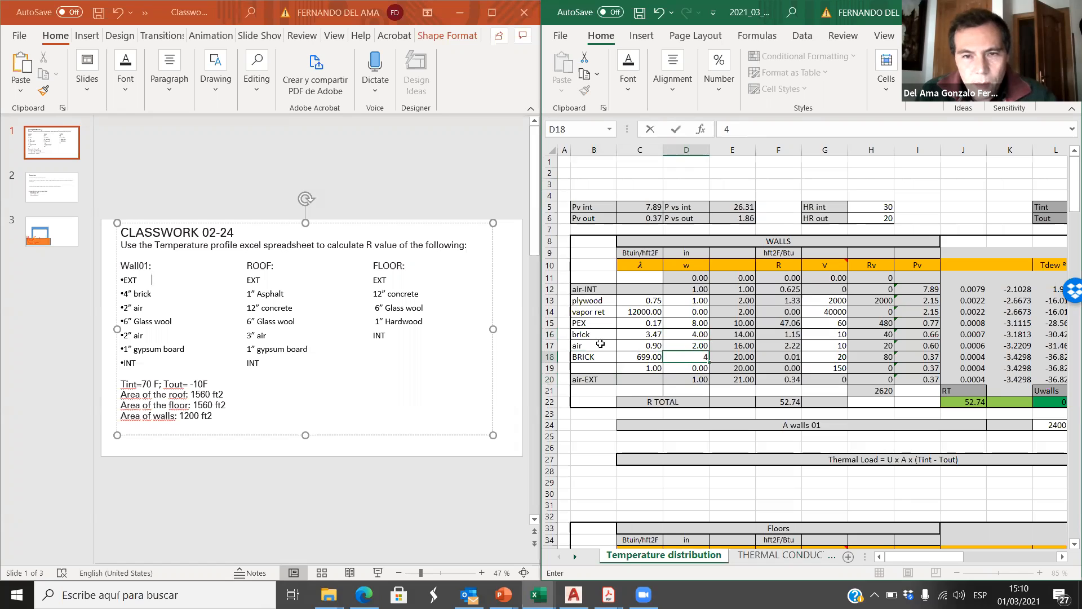
Step: Clear the old material names from plywood through air in the WALLS table (B13:B17)
{"action": "left_click_drag", "start_coordinate": [600, 344], "coordinate": [599, 300]}
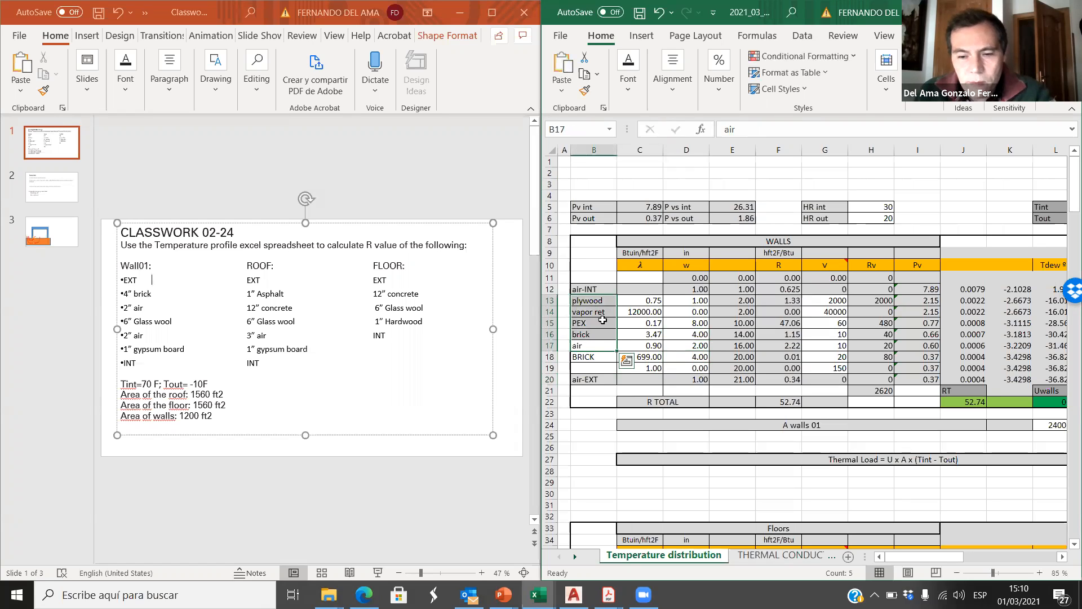
{"action": "key", "text": "Delete"}
Step: Look up the thermal conductivity in Btu in/ft2 h F of common building brick in the THERMAL CONDUCTIVITY sheet
{"action": "left_click", "coordinate": [589, 357]}
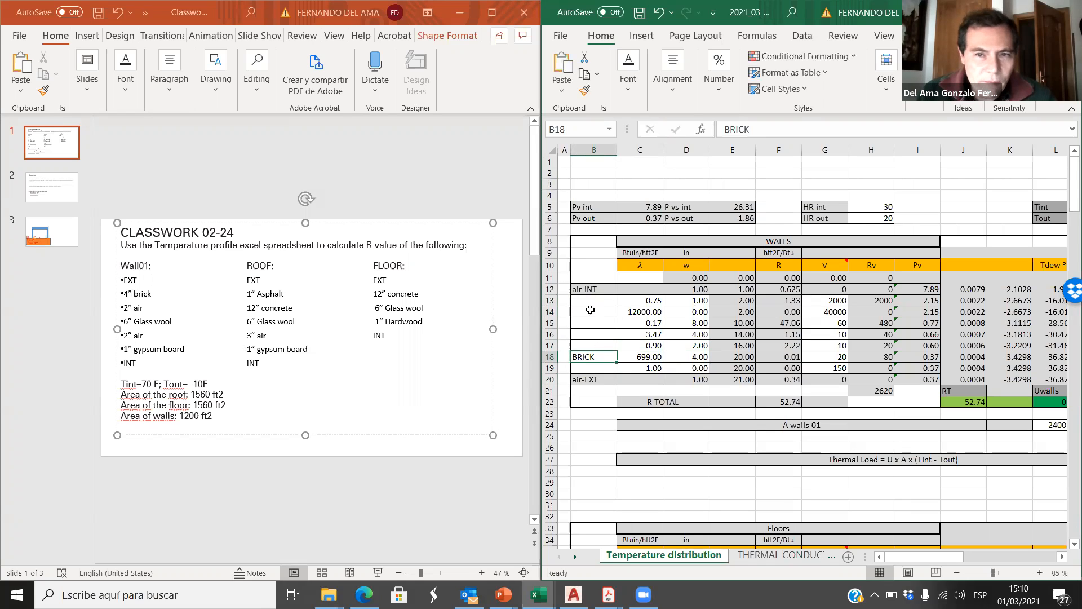
{"action": "left_click", "coordinate": [651, 358]}
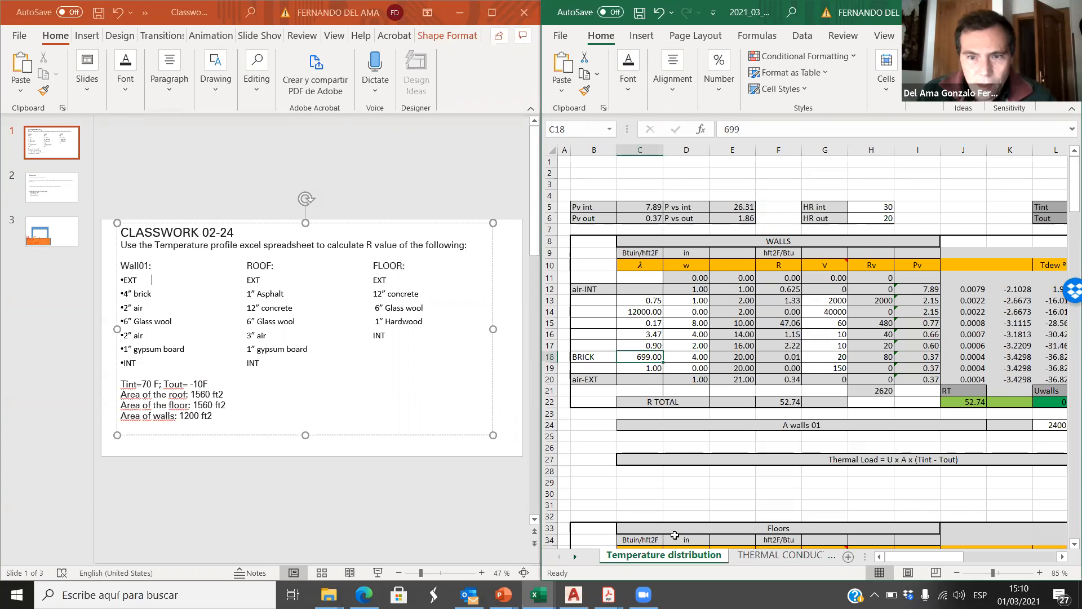
{"action": "left_click", "coordinate": [794, 558]}
{"action": "scroll", "coordinate": [679, 383], "scroll_direction": "down", "scroll_amount": 4}
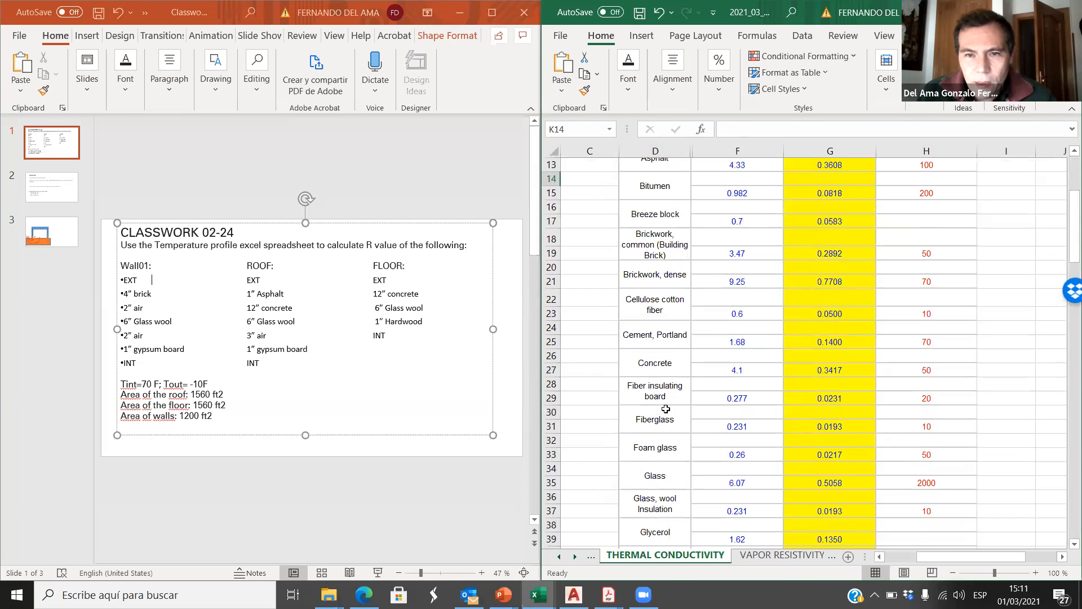
{"action": "scroll", "coordinate": [789, 316], "scroll_direction": "up", "scroll_amount": 3}
{"action": "scroll", "coordinate": [813, 225], "scroll_direction": "up", "scroll_amount": 1}
{"action": "scroll", "coordinate": [816, 271], "scroll_direction": "down", "scroll_amount": 3}
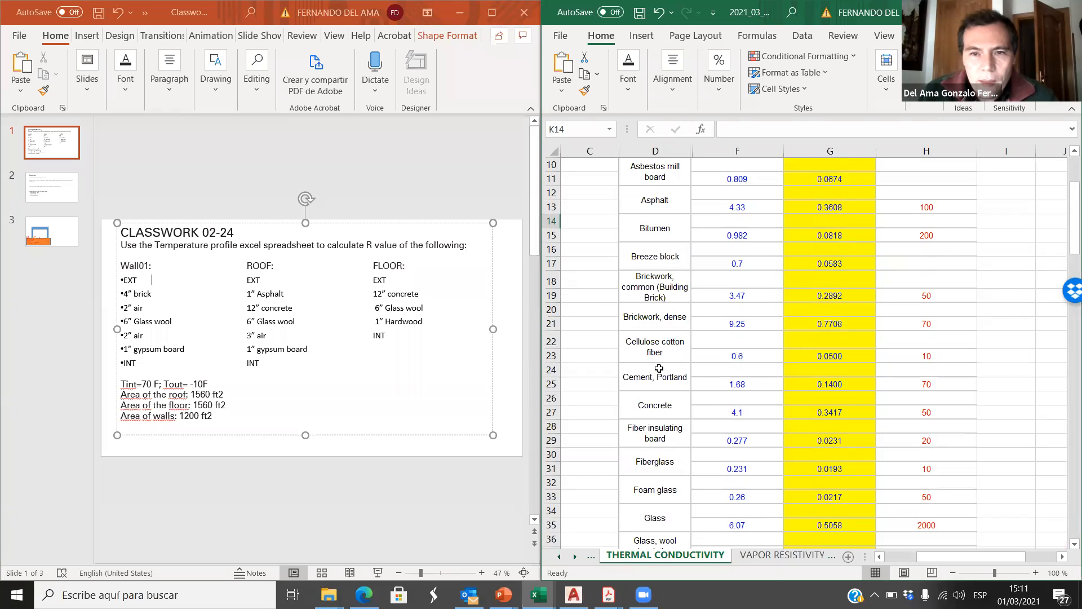
{"action": "scroll", "coordinate": [658, 368], "scroll_direction": "up", "scroll_amount": 1}
{"action": "left_click", "coordinate": [664, 334]}
{"action": "left_click", "coordinate": [738, 338]}
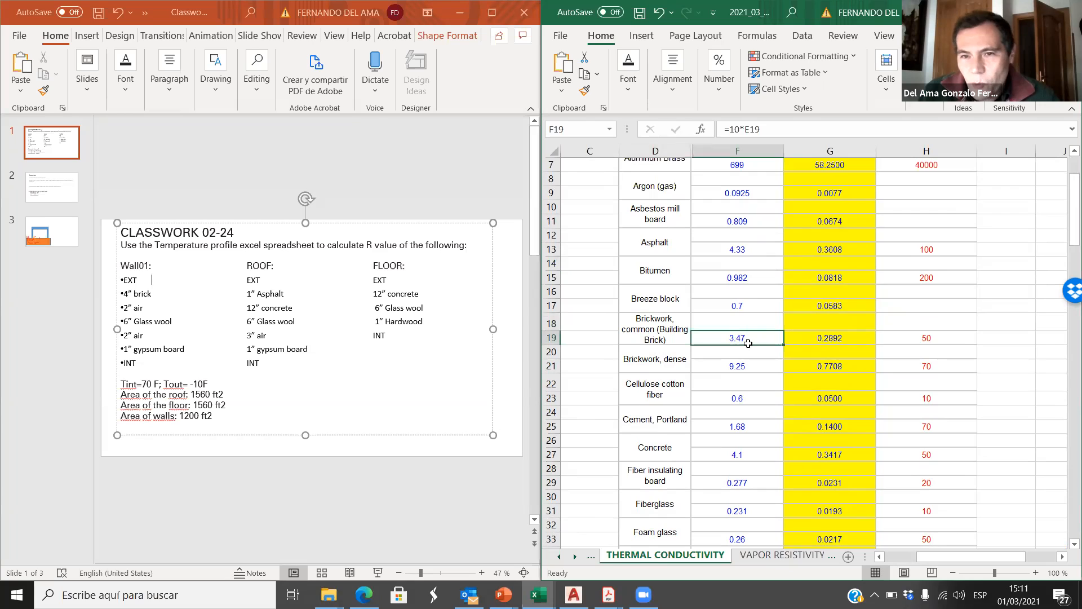
Step: Set the BRICK layer's conductivity to 3.47 in cell C18 of the Temperature distribution sheet
{"action": "left_click", "coordinate": [559, 556]}
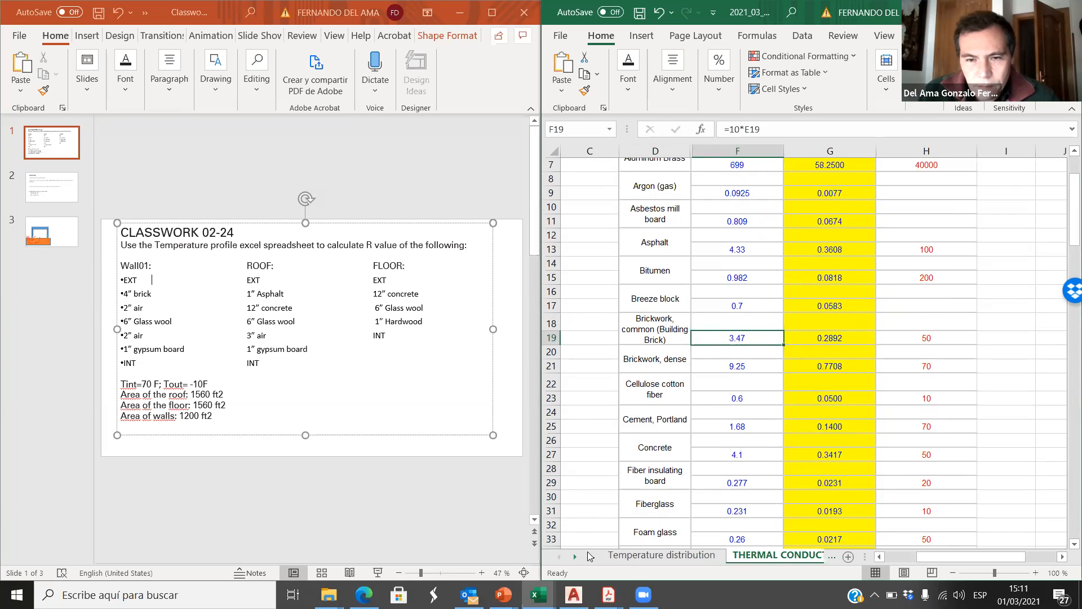
{"action": "left_click", "coordinate": [664, 555]}
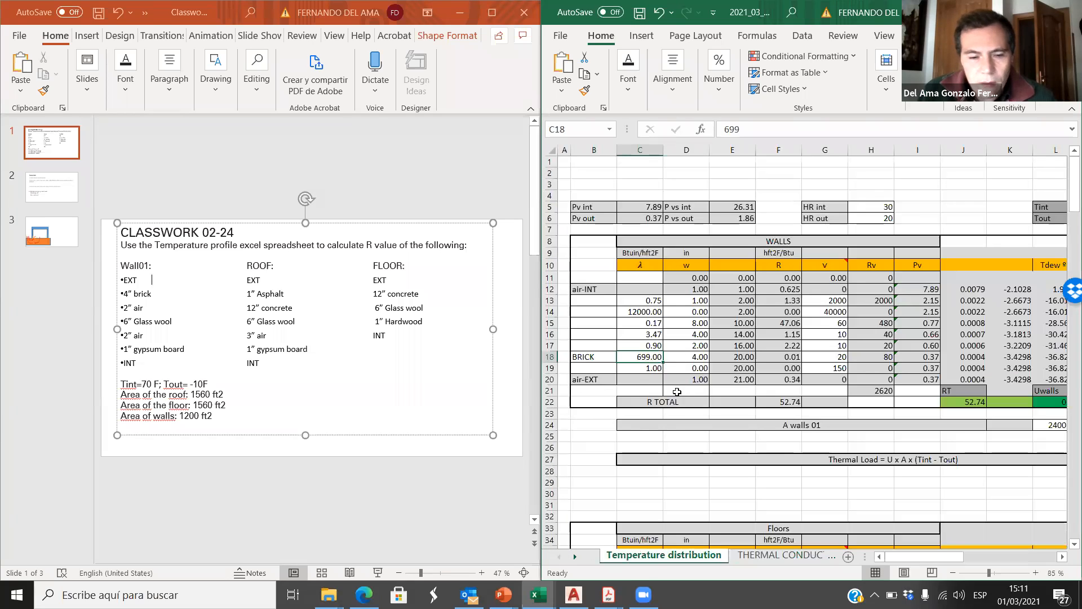
{"action": "type", "text": "3.47"}
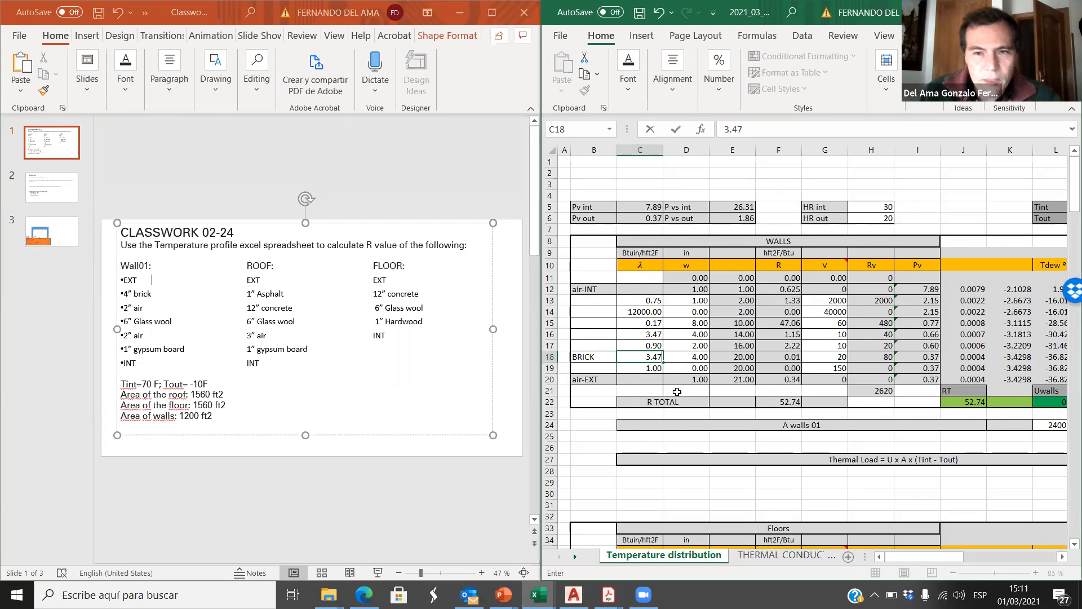
{"action": "left_click", "coordinate": [682, 446]}
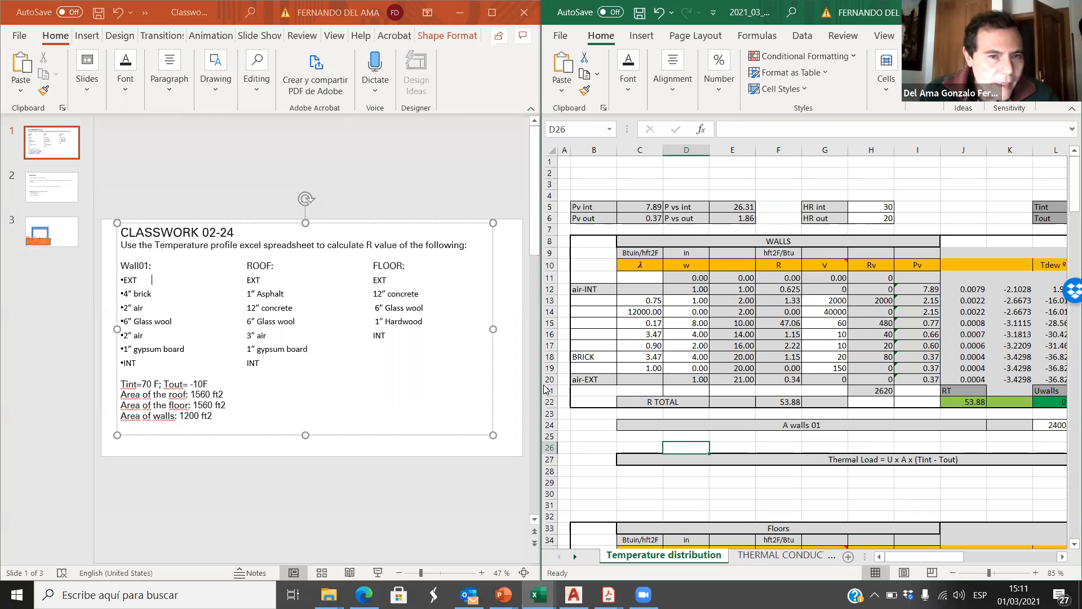
Step: Name the wall layer in row 17, directly above BRICK, AIR
{"action": "left_click", "coordinate": [608, 349]}
{"action": "type", "text": "AIR"}
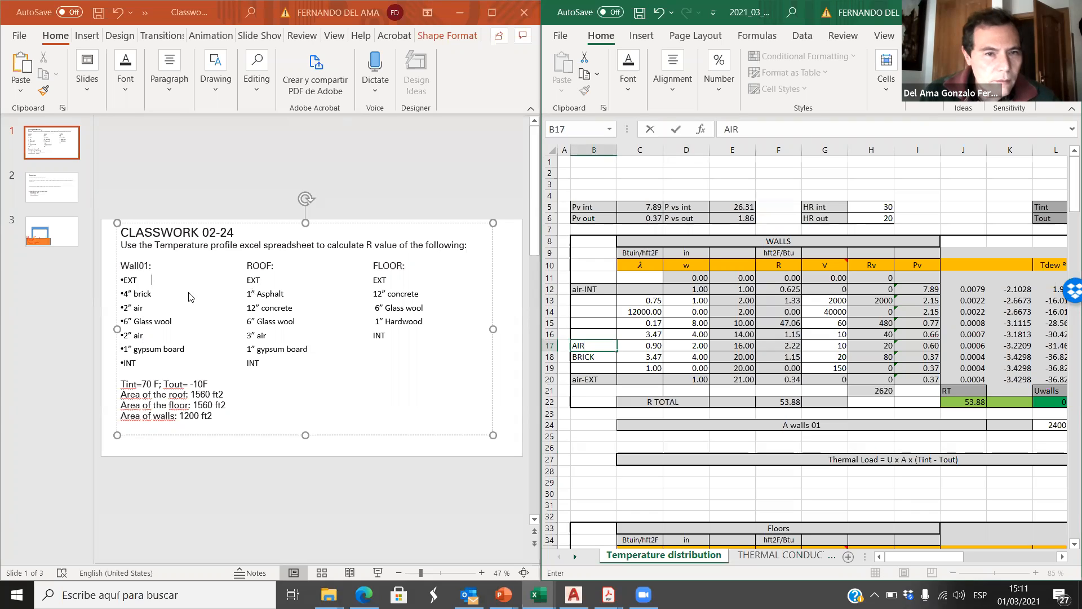
{"action": "left_click", "coordinate": [701, 350]}
Step: Check the row 17 AIR layer's conductivity against the atmospheric air entry in the THERMAL CONDUCTIVITY sheet, returning to Temperature distribution
{"action": "left_click", "coordinate": [647, 345]}
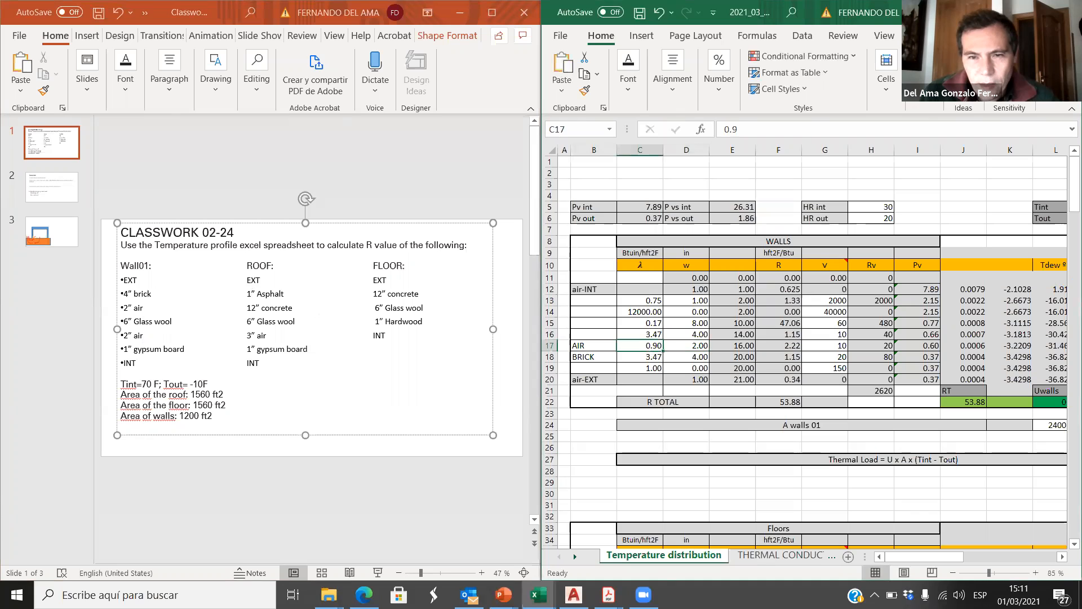
{"action": "left_click", "coordinate": [780, 556]}
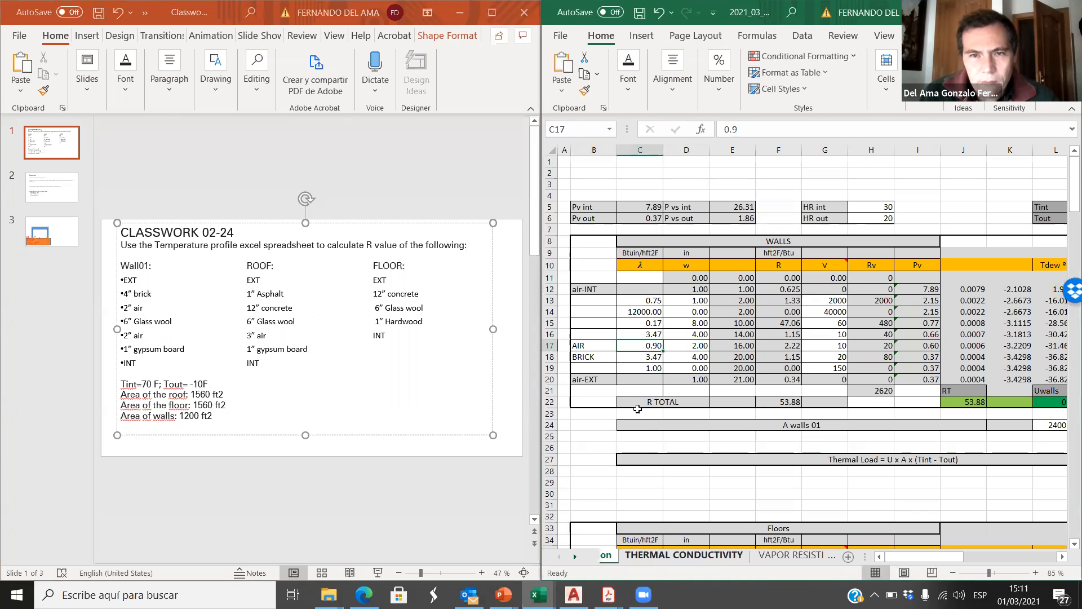
{"action": "left_click", "coordinate": [735, 276]}
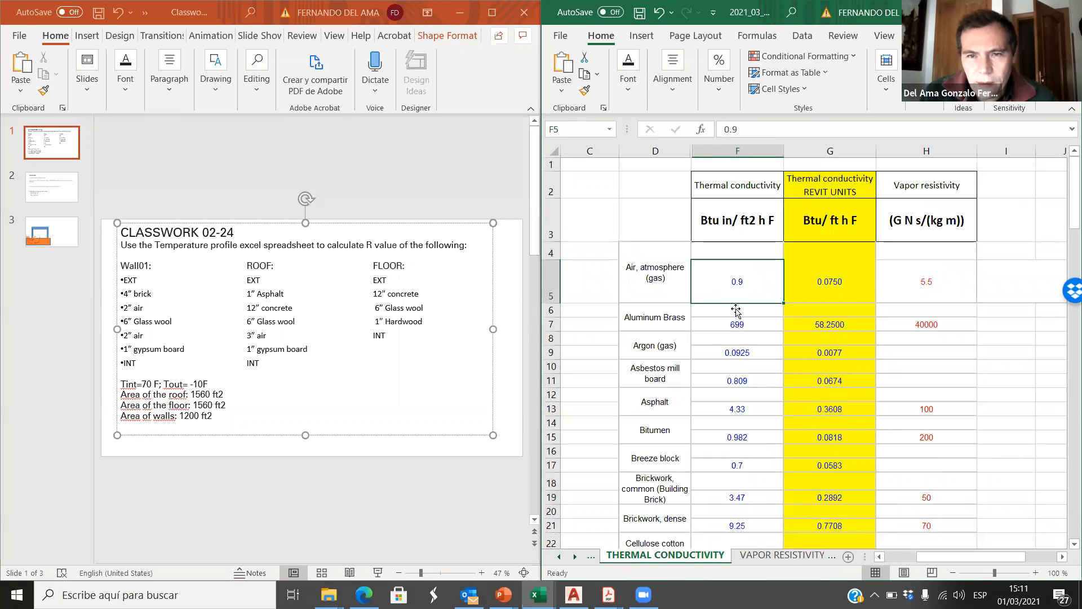
{"action": "left_click", "coordinate": [559, 556]}
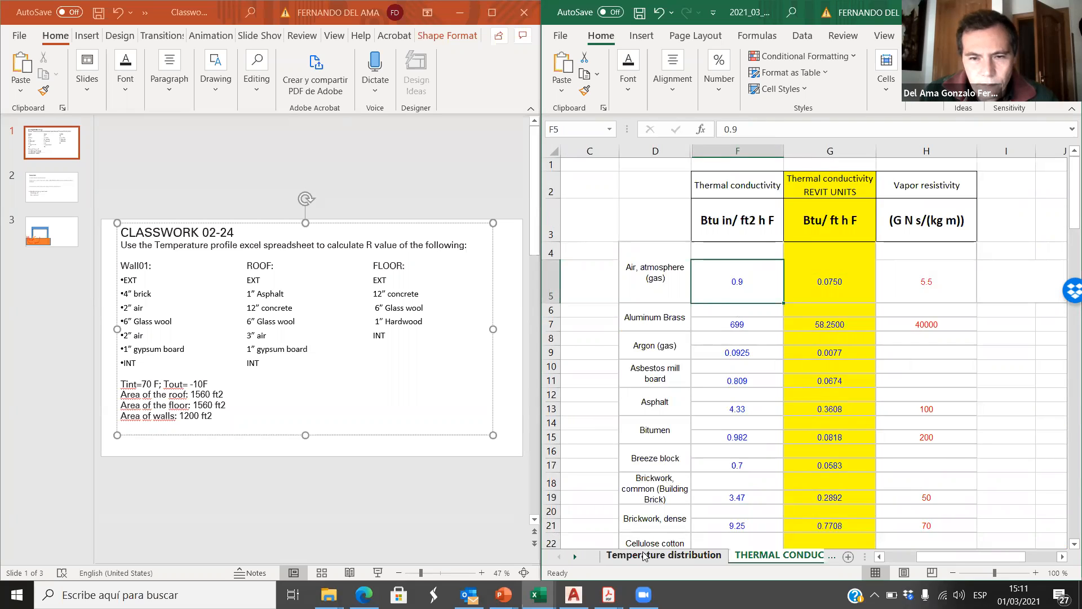
{"action": "left_click", "coordinate": [664, 555]}
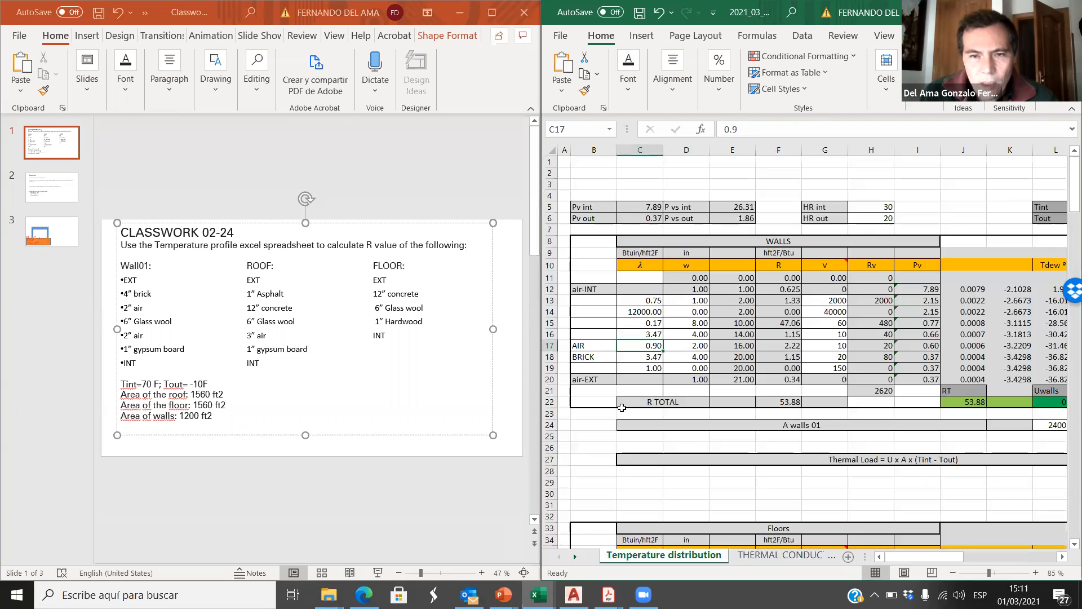
Step: Name the wall layer in row 16 GLSWOOL and set its thickness to 6 in
{"action": "left_click", "coordinate": [591, 335]}
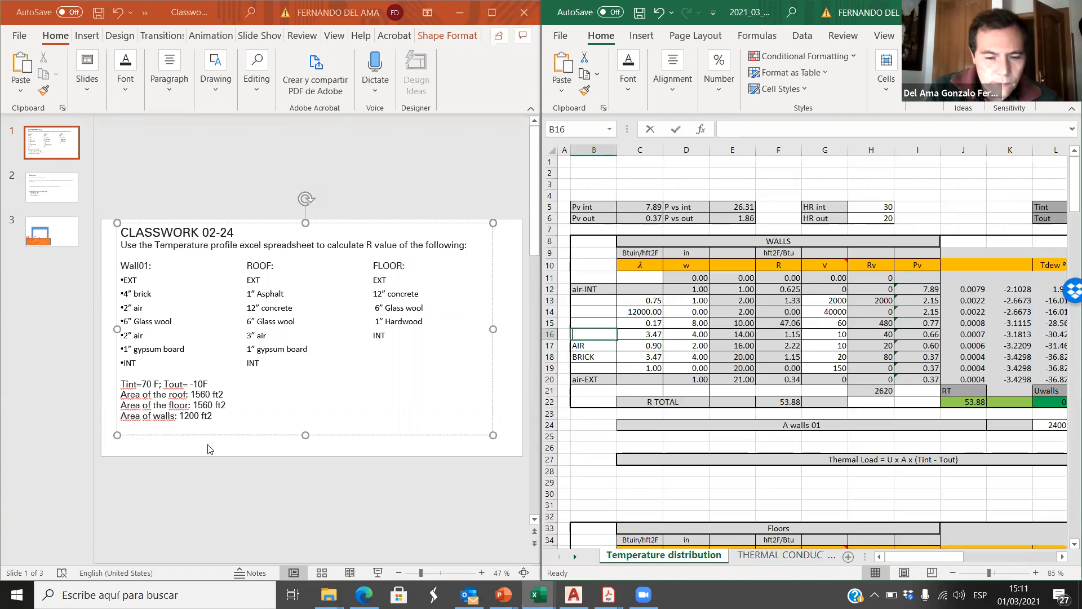
{"action": "type", "text": "GLSWOOL"}
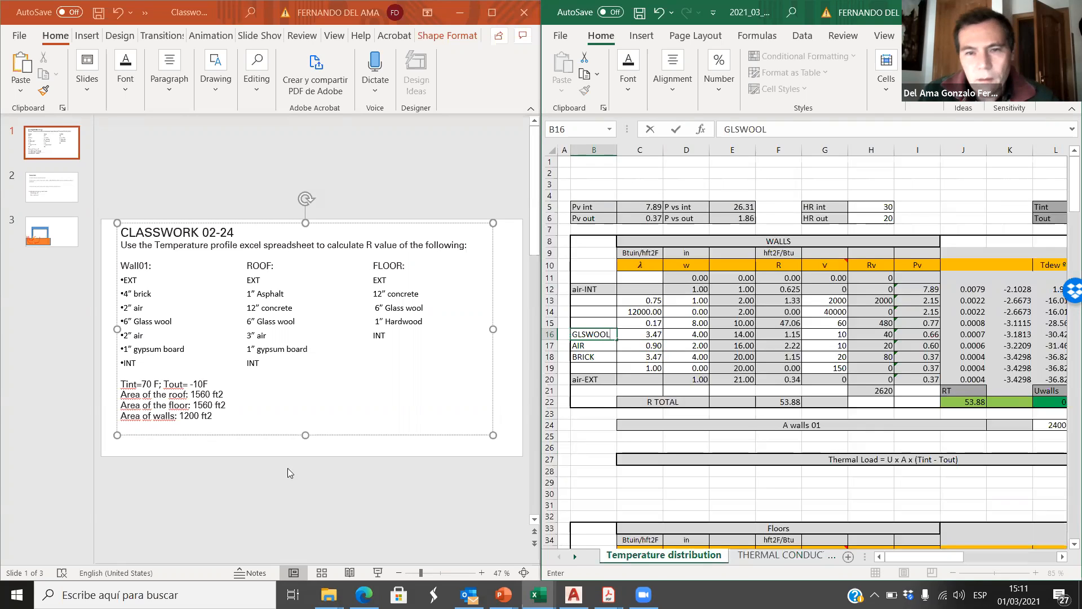
{"action": "left_click", "coordinate": [627, 368]}
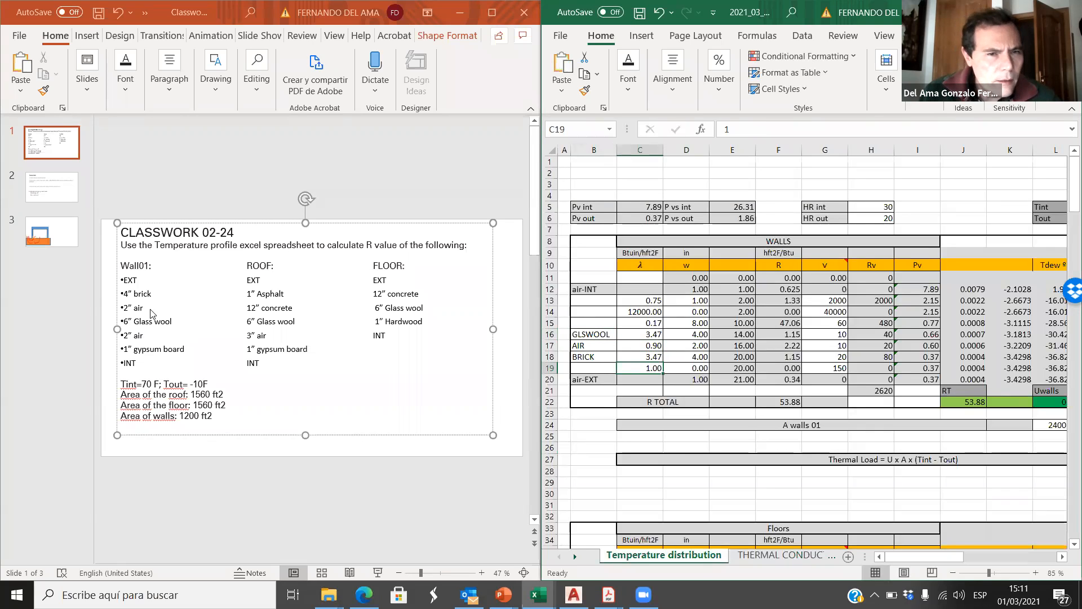
{"action": "left_click", "coordinate": [691, 334]}
{"action": "type", "text": "6"}
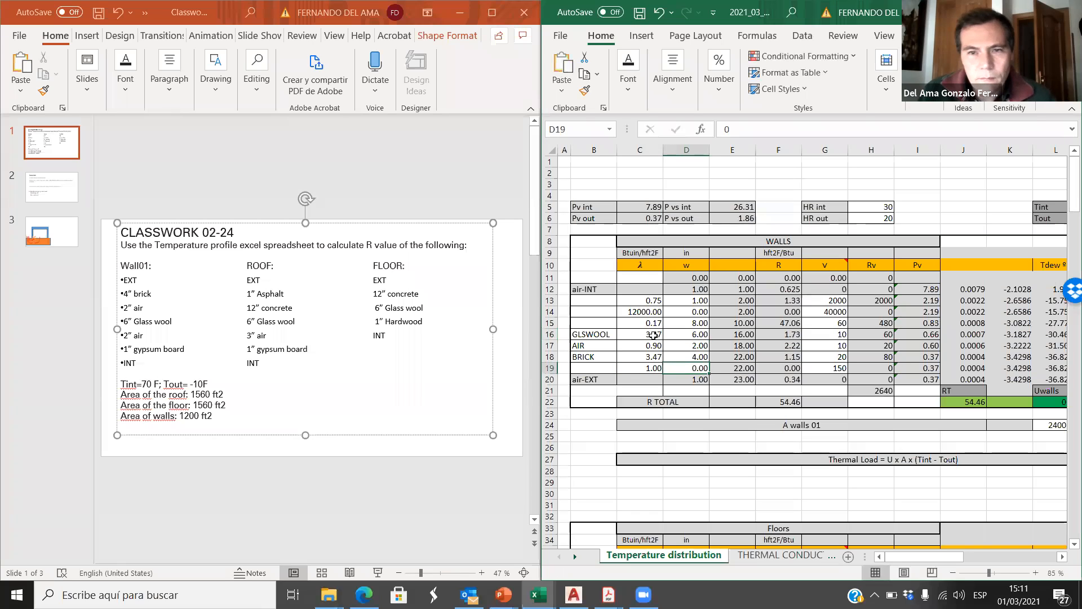
Step: Look up the thermal conductivity of glass wool insulation in the THERMAL CONDUCTIVITY sheet
{"action": "left_click", "coordinate": [654, 335]}
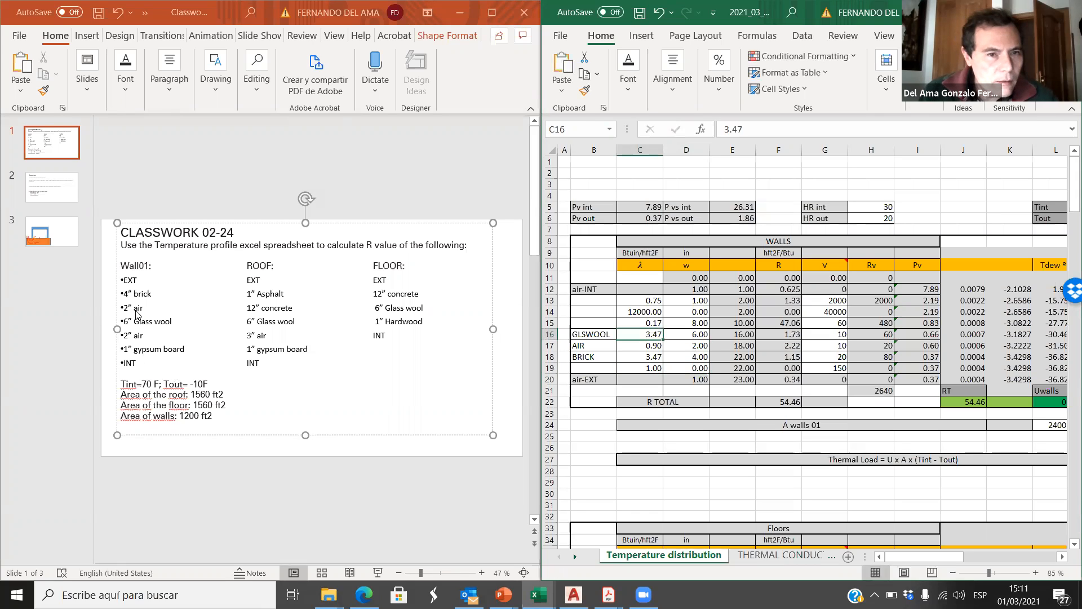
{"action": "left_click", "coordinate": [768, 556]}
{"action": "scroll", "coordinate": [656, 394], "scroll_direction": "down", "scroll_amount": 7}
{"action": "scroll", "coordinate": [658, 399], "scroll_direction": "down", "scroll_amount": 4}
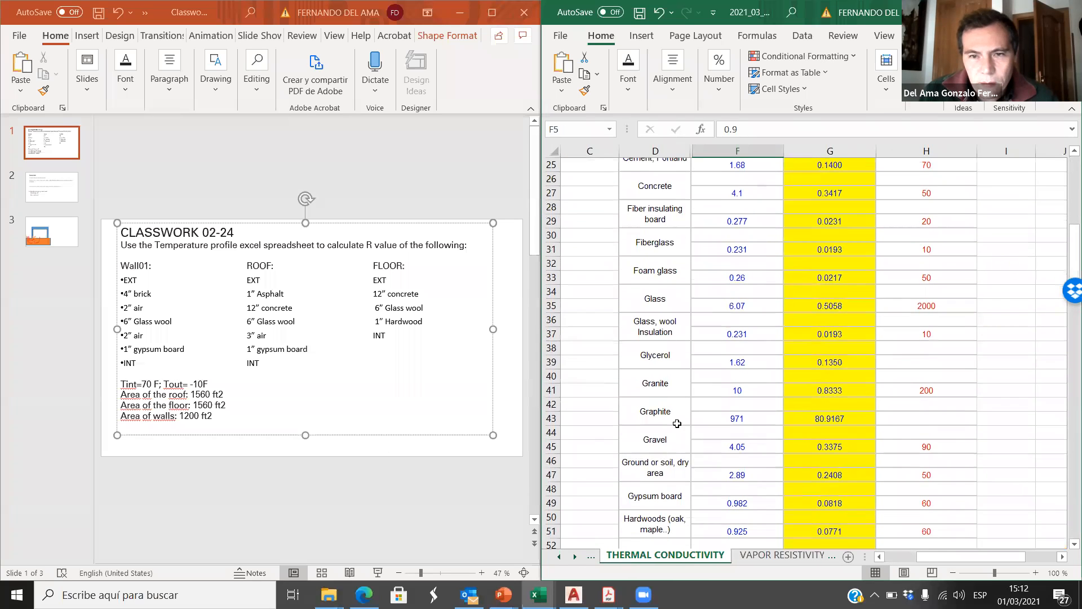
{"action": "scroll", "coordinate": [663, 352], "scroll_direction": "up", "scroll_amount": 1}
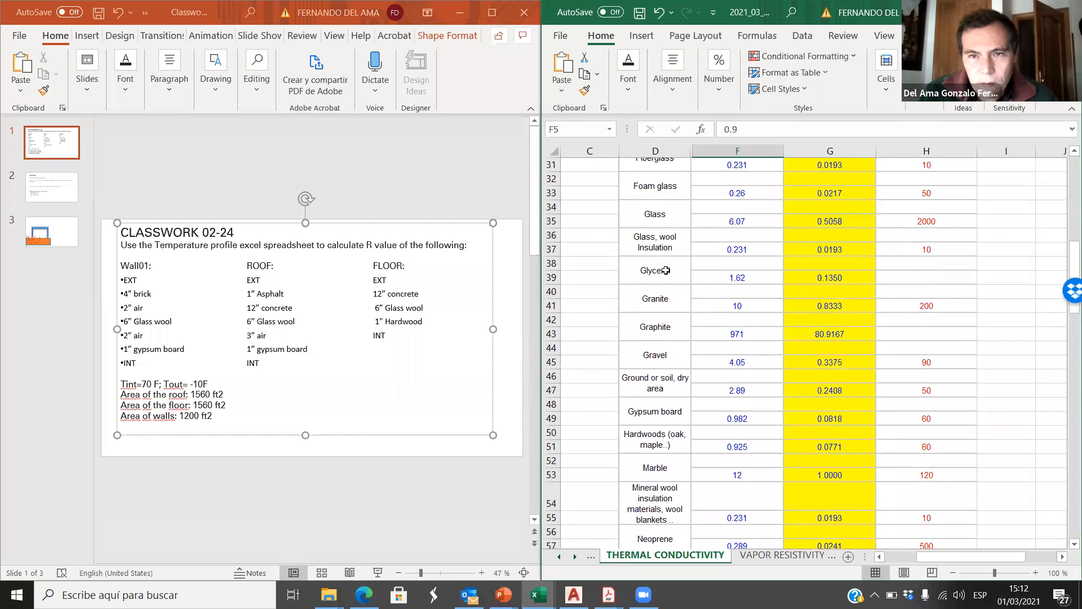
{"action": "left_click", "coordinate": [738, 249]}
Step: Set the GLSWOOL layer's conductivity to 0.23 in cell C16 of the Temperature distribution sheet
{"action": "left_click", "coordinate": [565, 557]}
{"action": "left_click", "coordinate": [634, 555]}
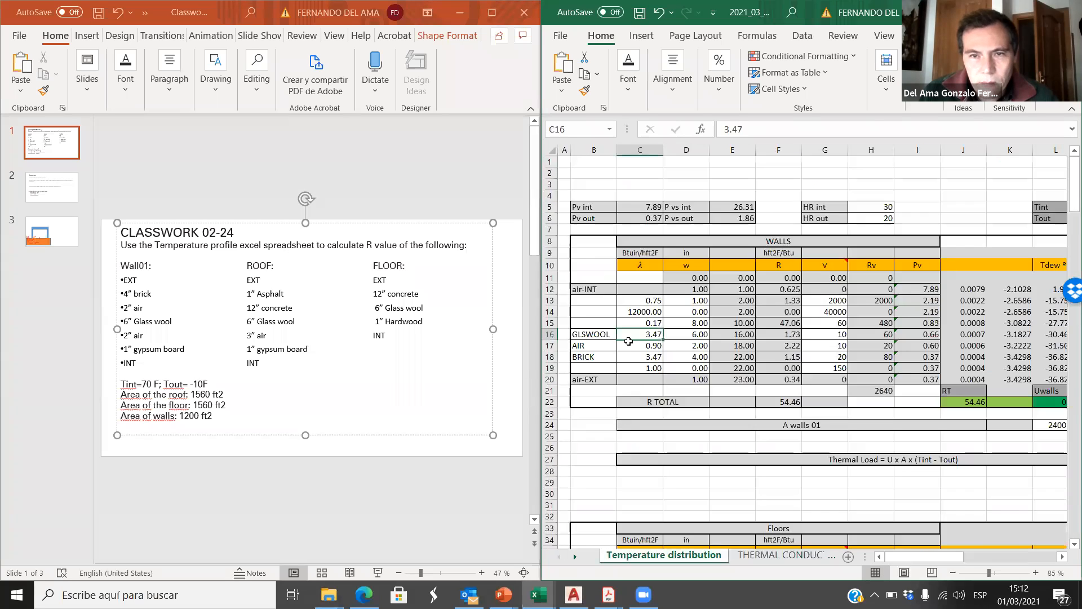
{"action": "left_click", "coordinate": [697, 335]}
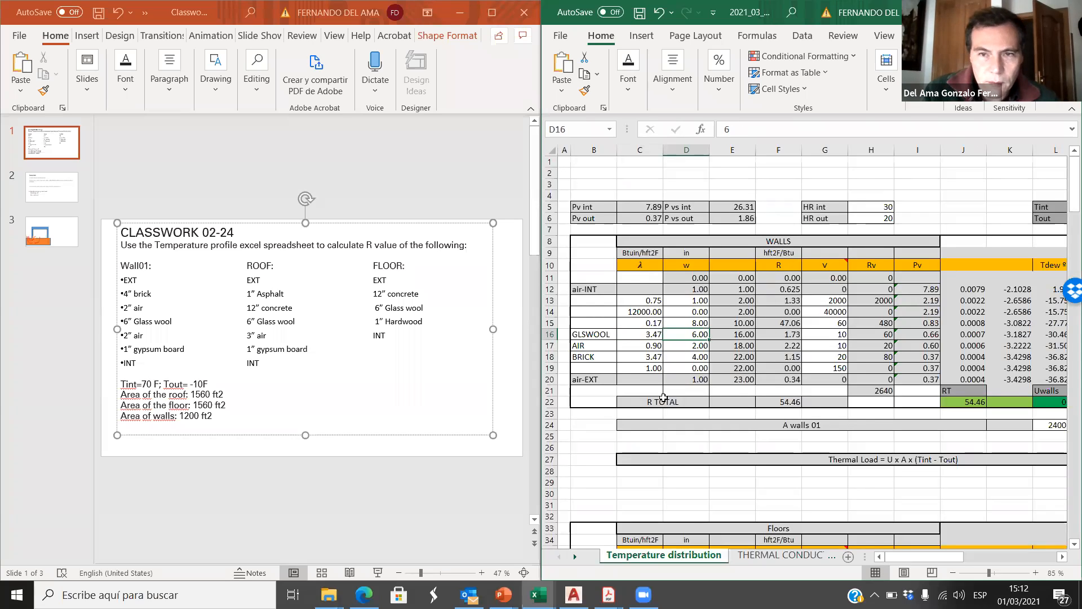
{"action": "left_click", "coordinate": [656, 335]}
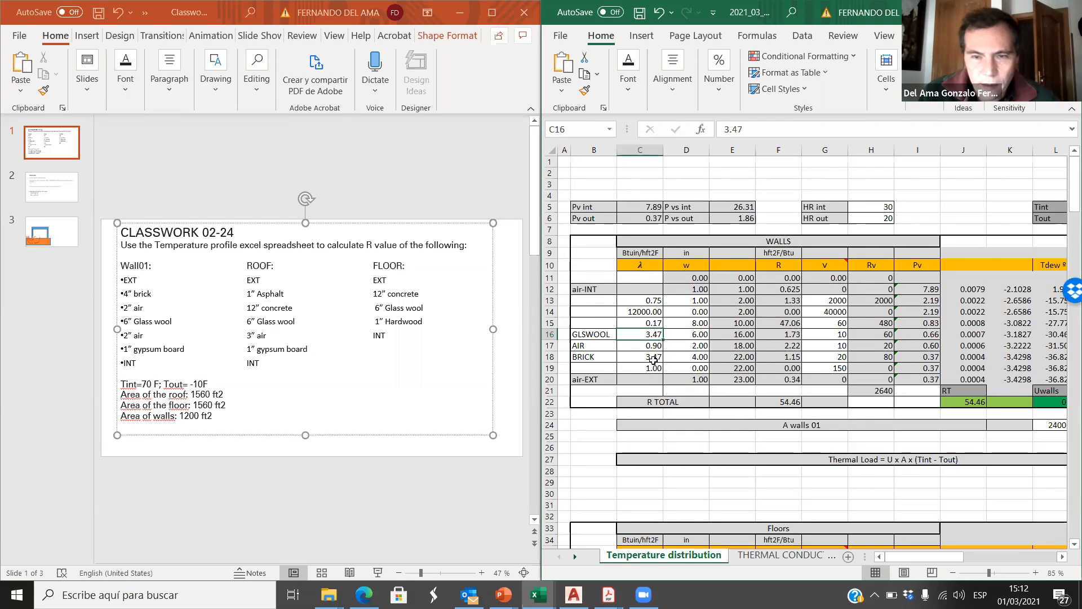
{"action": "type", "text": ".23"}
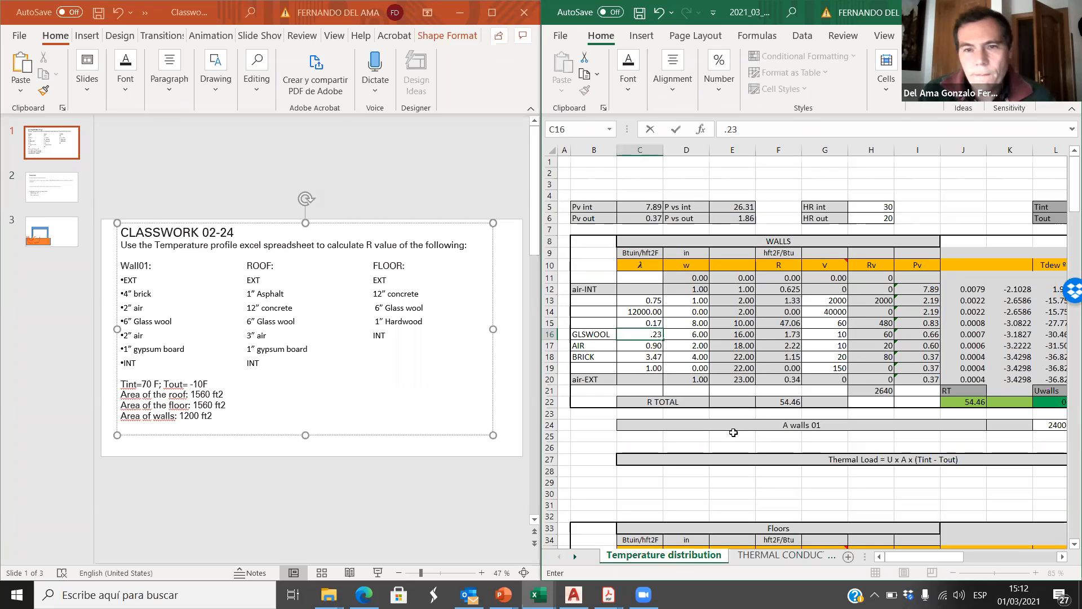
{"action": "left_click", "coordinate": [669, 443]}
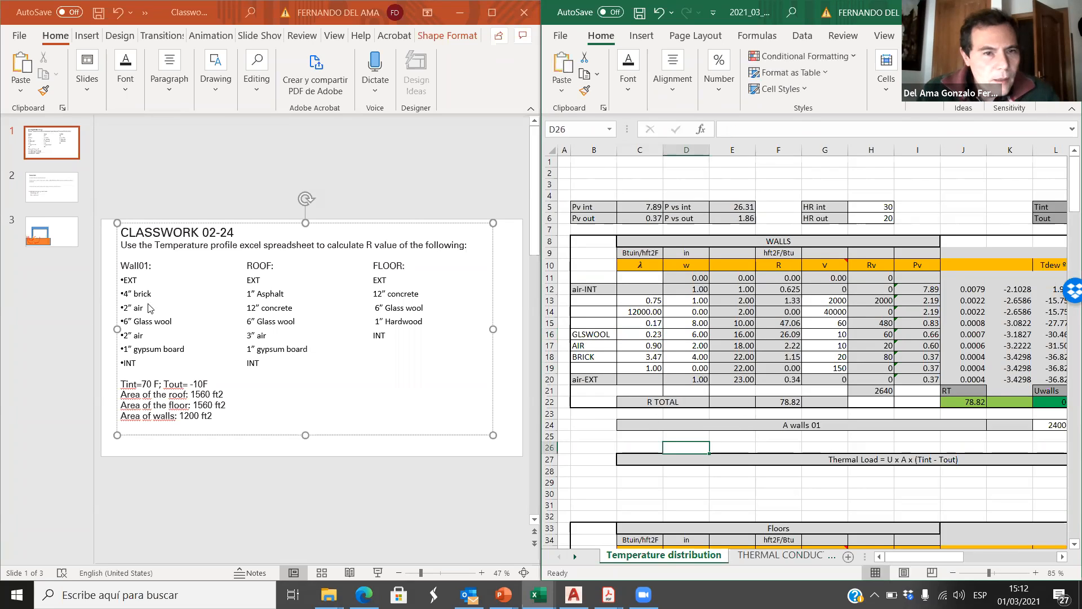
Step: Name the wall layer in row 15 AIR and set its thickness to 2 in
{"action": "left_click", "coordinate": [591, 323]}
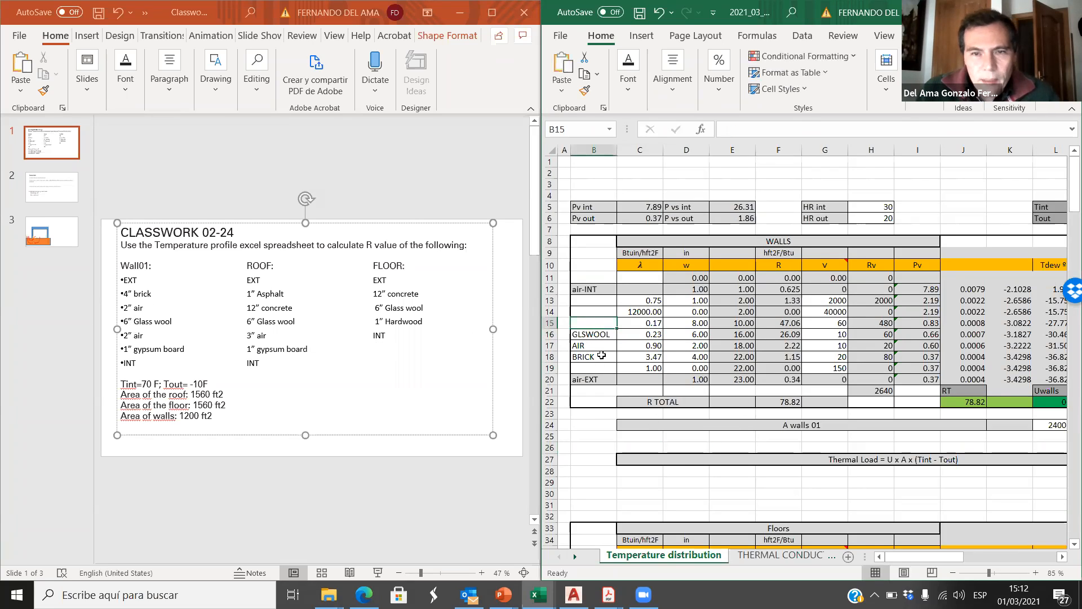
{"action": "type", "text": "AIR"}
{"action": "left_click", "coordinate": [694, 326]}
{"action": "type", "text": "2"}
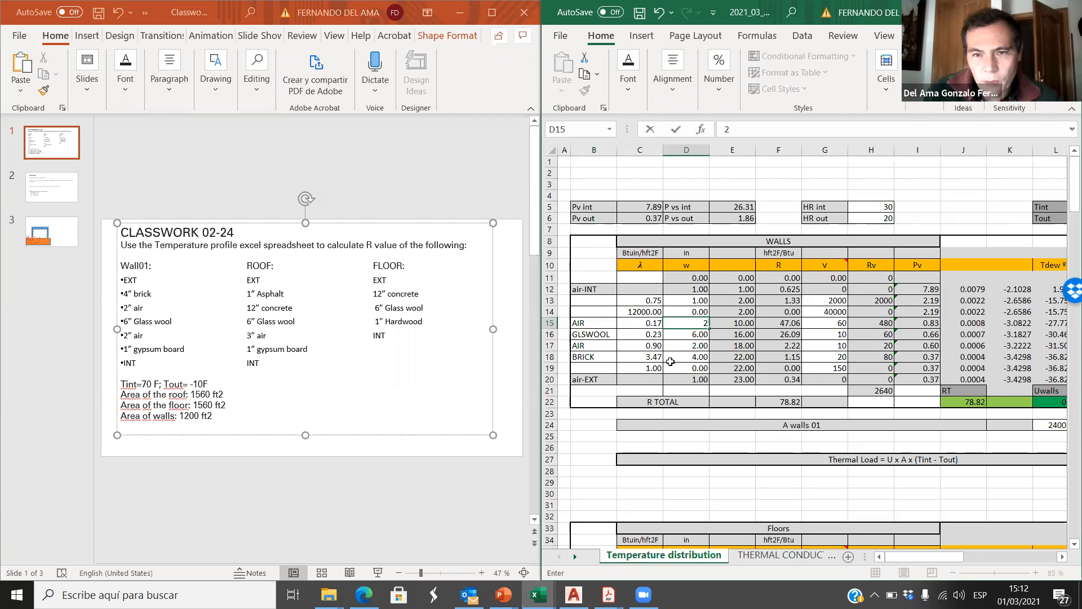
{"action": "key", "text": "Left"}
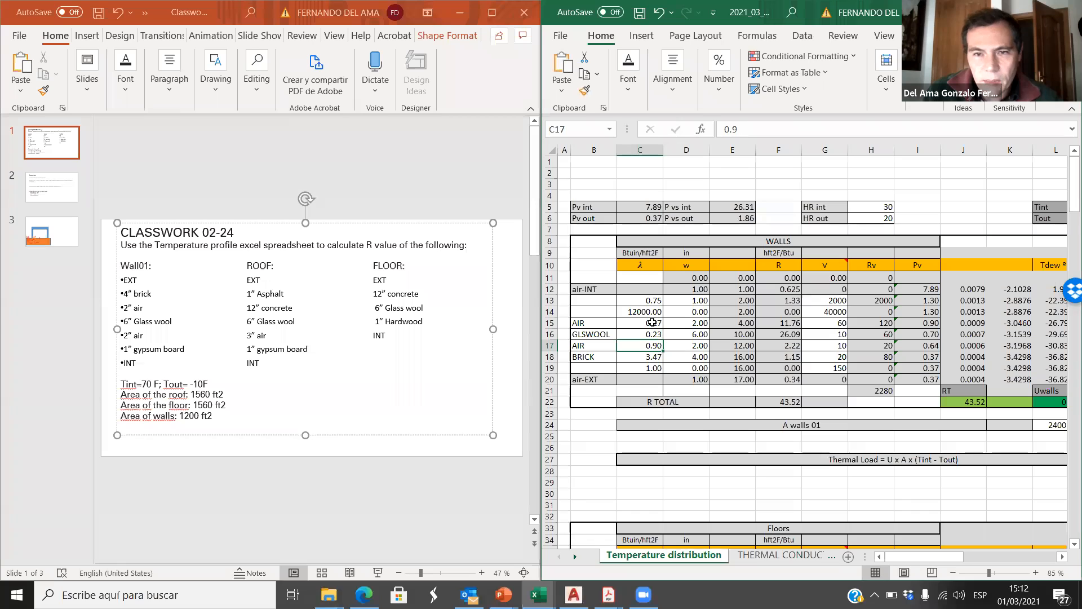
Step: Set the conductivity of the AIR layer in row 15 to 0.9
{"action": "type", "text": ".9"}
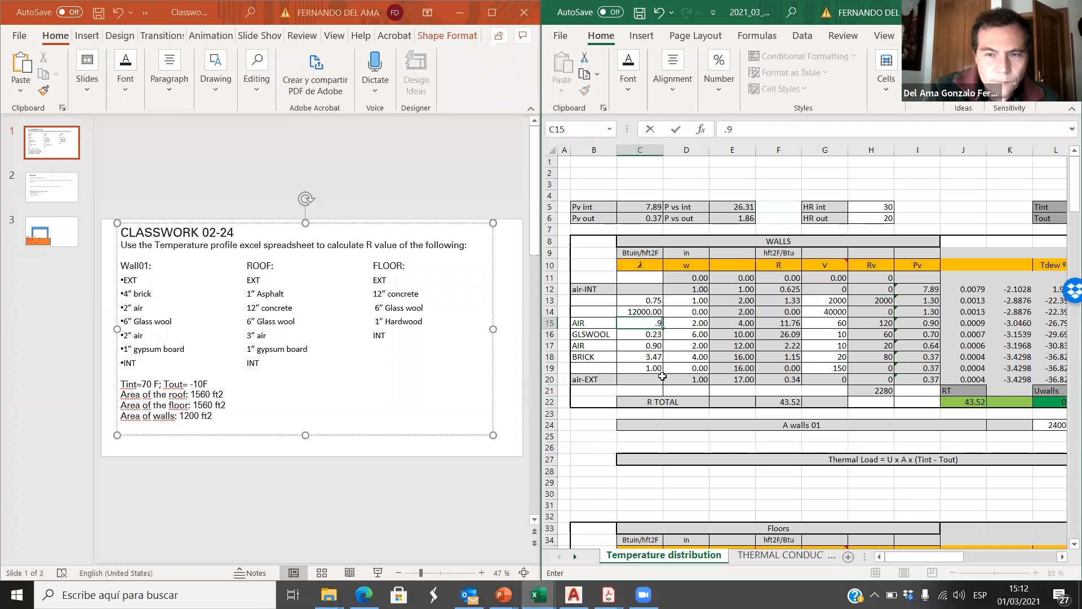
{"action": "left_click", "coordinate": [651, 366]}
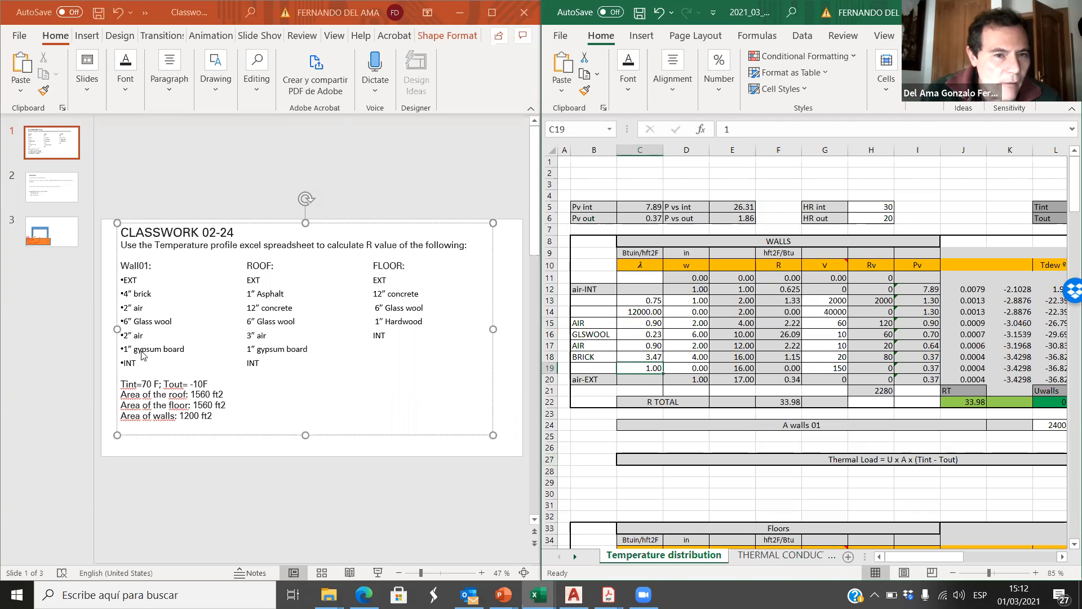
Step: Name the wall layer in row 14 GYPSUM and set its thickness to 1 in
{"action": "left_click", "coordinate": [588, 314]}
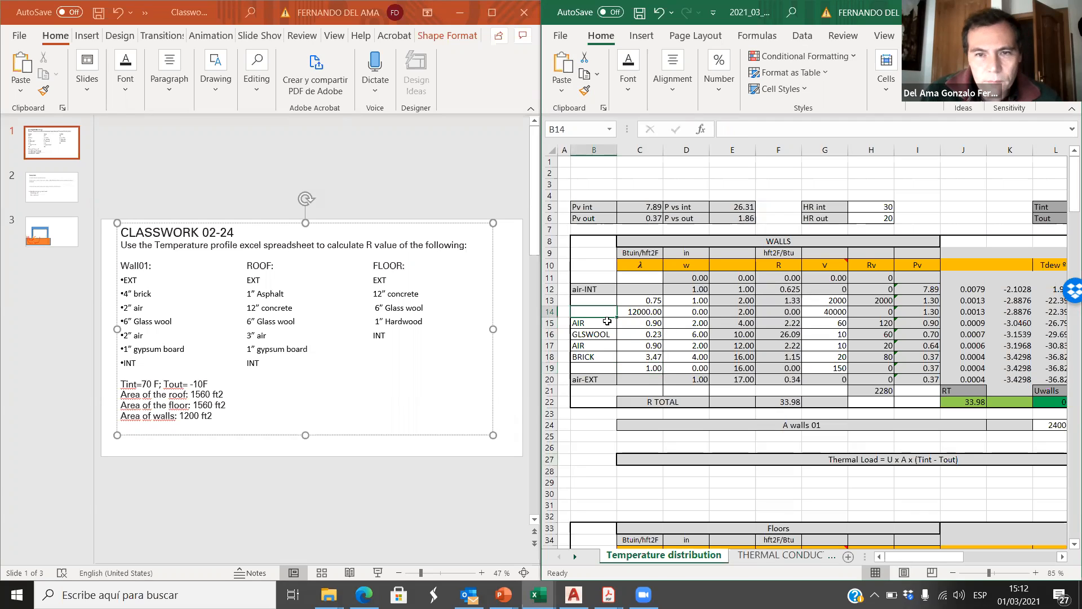
{"action": "type", "text": "GYPSUM"}
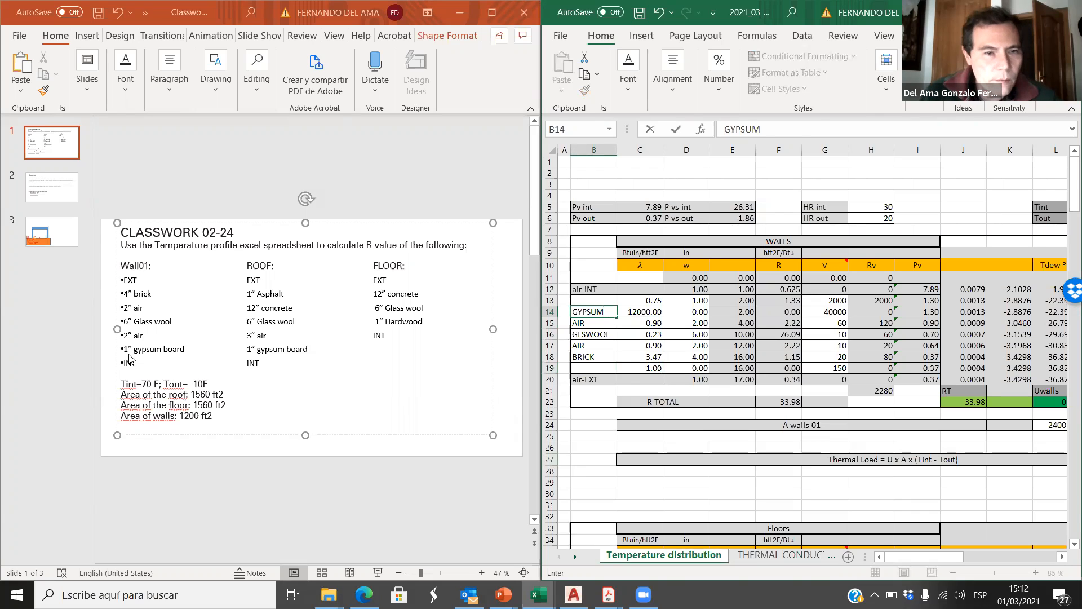
{"action": "left_click", "coordinate": [699, 311]}
{"action": "type", "text": "1"}
{"action": "left_click", "coordinate": [688, 368]}
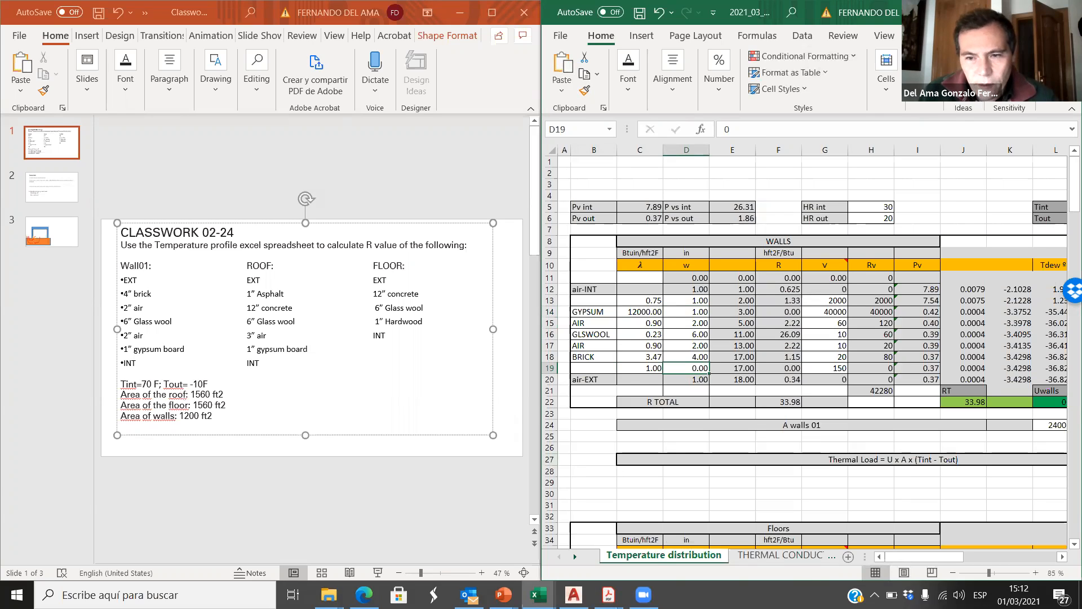
Step: Look up the thermal conductivity of gypsum board in the THERMAL CONDUCTIVITY sheet
{"action": "key", "text": "ctrl+Page_Down"}
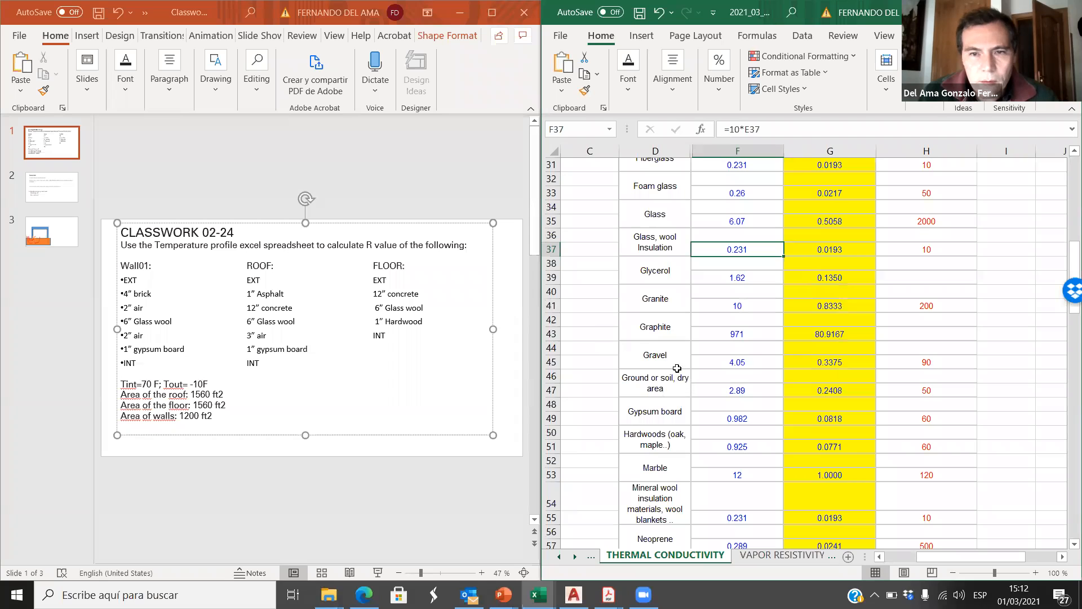
{"action": "scroll", "coordinate": [672, 267], "scroll_direction": "up", "scroll_amount": 3}
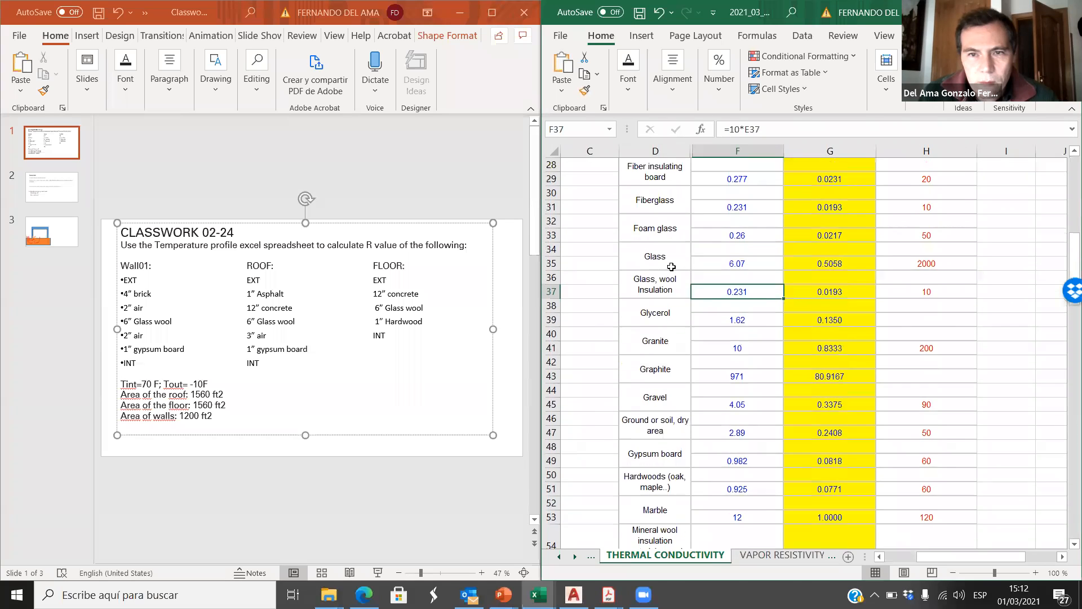
{"action": "scroll", "coordinate": [675, 280], "scroll_direction": "down", "scroll_amount": 2}
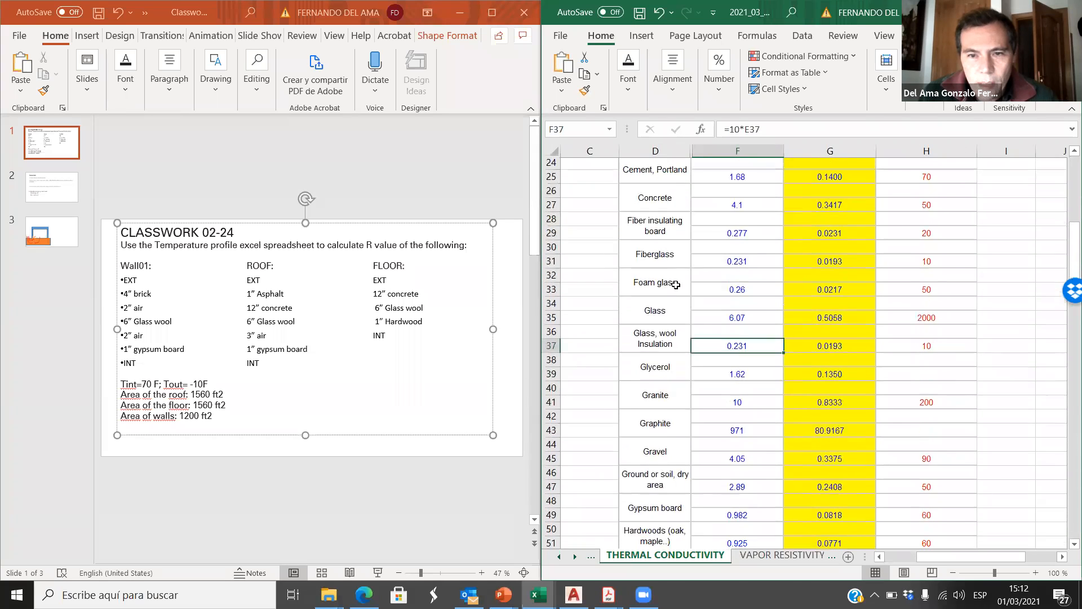
{"action": "left_click", "coordinate": [737, 464]}
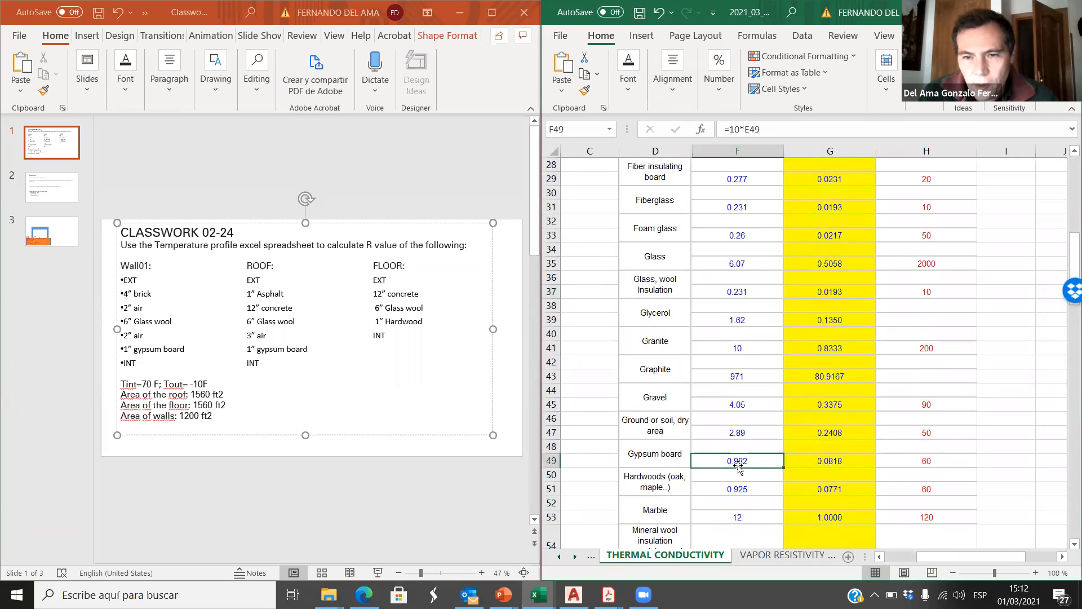
Step: Set the GYPSUM layer's conductivity to 0.98 in cell C14 of the Temperature distribution sheet
{"action": "left_click", "coordinate": [586, 556]}
{"action": "left_click", "coordinate": [664, 555]}
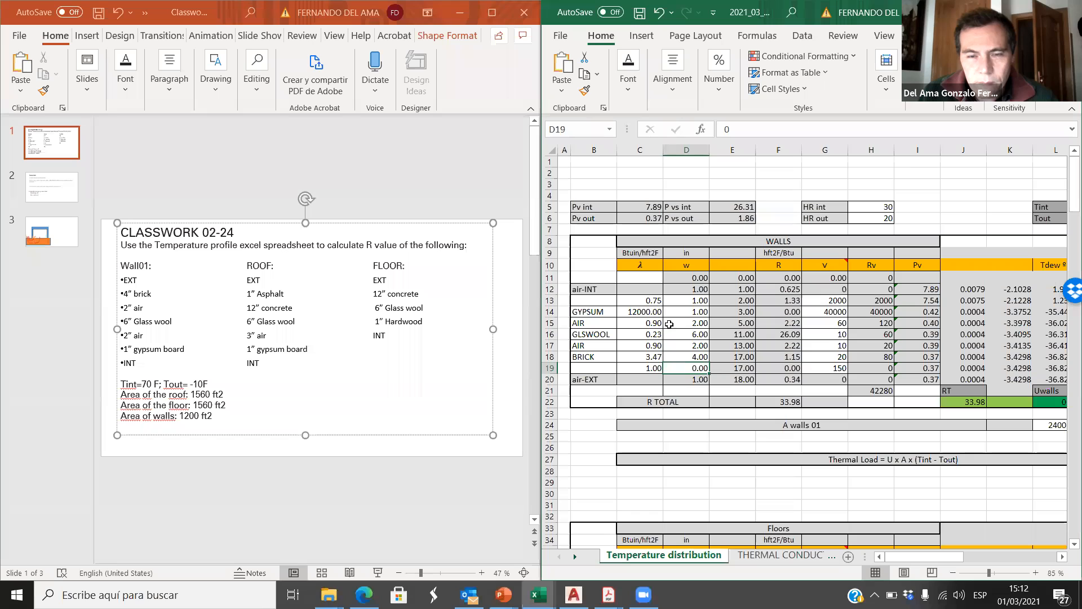
{"action": "left_click", "coordinate": [650, 312]}
{"action": "type", "text": ".98"}
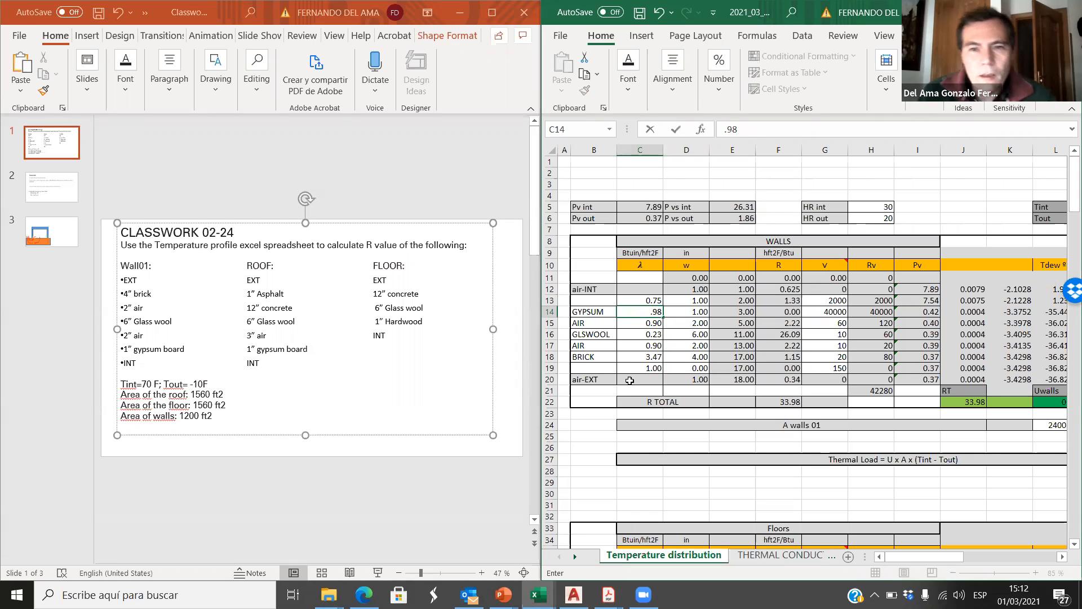
{"action": "left_click", "coordinate": [592, 435]}
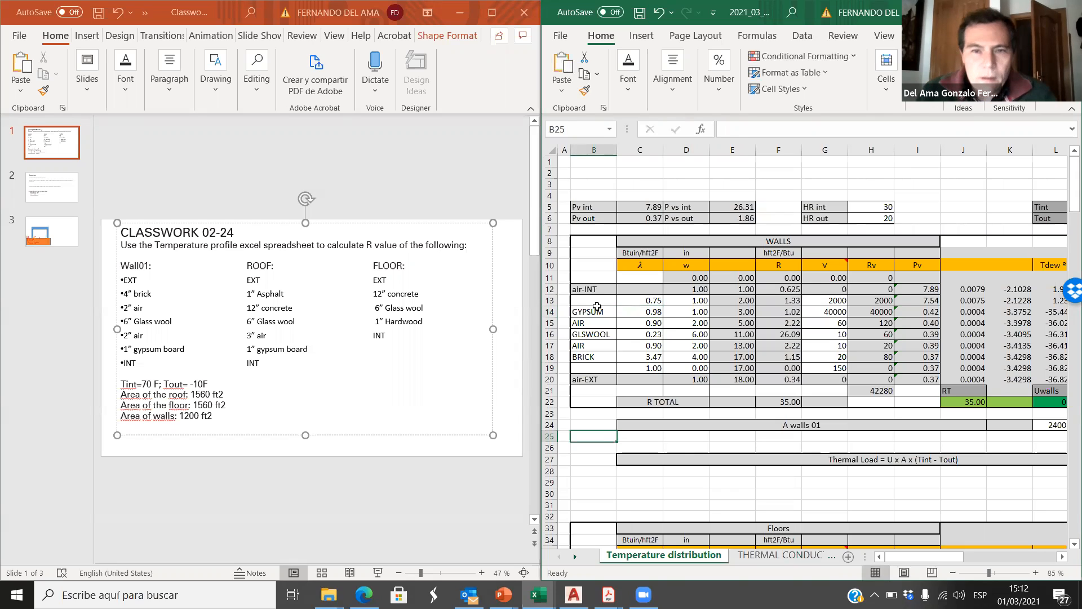
Step: Check the names, conductivities and thicknesses of the wall layers in rows 14 to 18 against the classwork's wall list
{"action": "left_click", "coordinate": [699, 311]}
{"action": "left_click", "coordinate": [604, 310]}
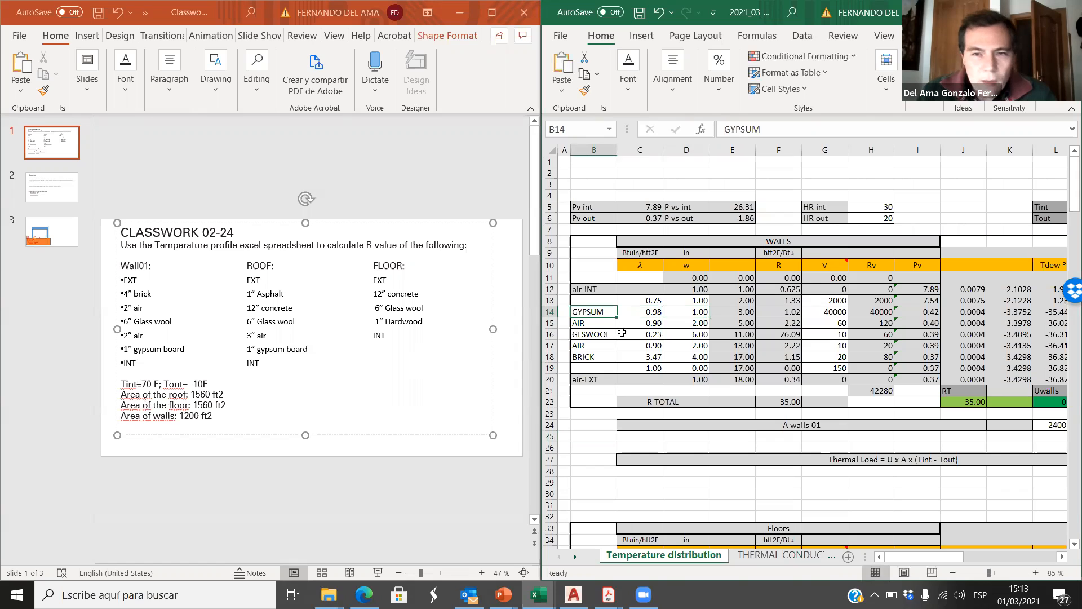
{"action": "left_click_drag", "start_coordinate": [701, 321], "coordinate": [591, 323]}
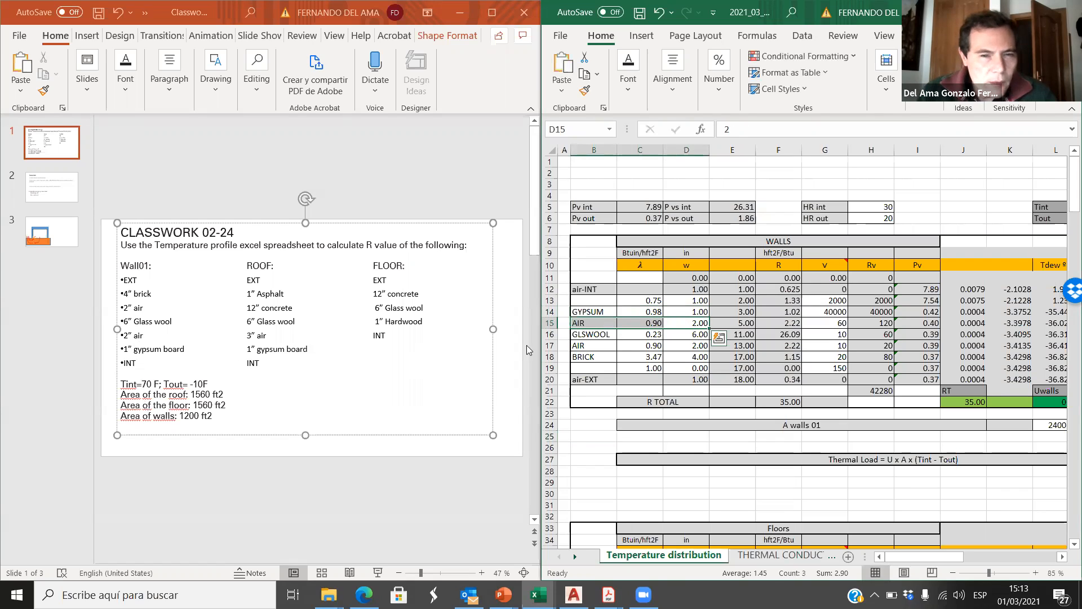
{"action": "left_click_drag", "start_coordinate": [692, 335], "coordinate": [610, 334]}
{"action": "left_click_drag", "start_coordinate": [698, 345], "coordinate": [596, 345]}
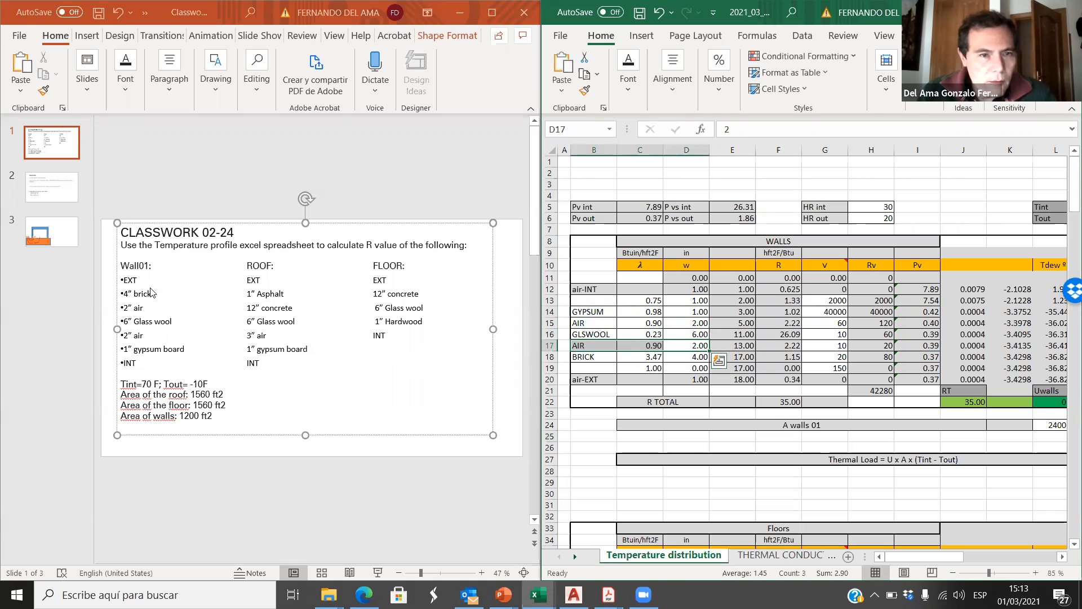
{"action": "left_click_drag", "start_coordinate": [698, 357], "coordinate": [584, 356]}
{"action": "left_click", "coordinate": [752, 483]}
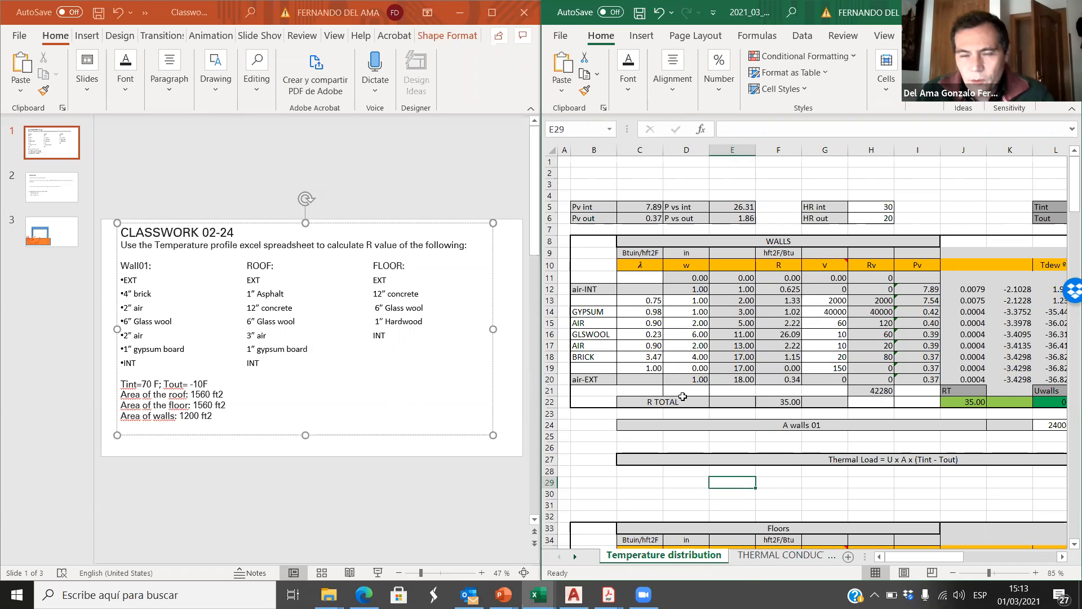
Step: Review the wall's total R value in cell F22 and its temperature profile chart
{"action": "left_click", "coordinate": [789, 402]}
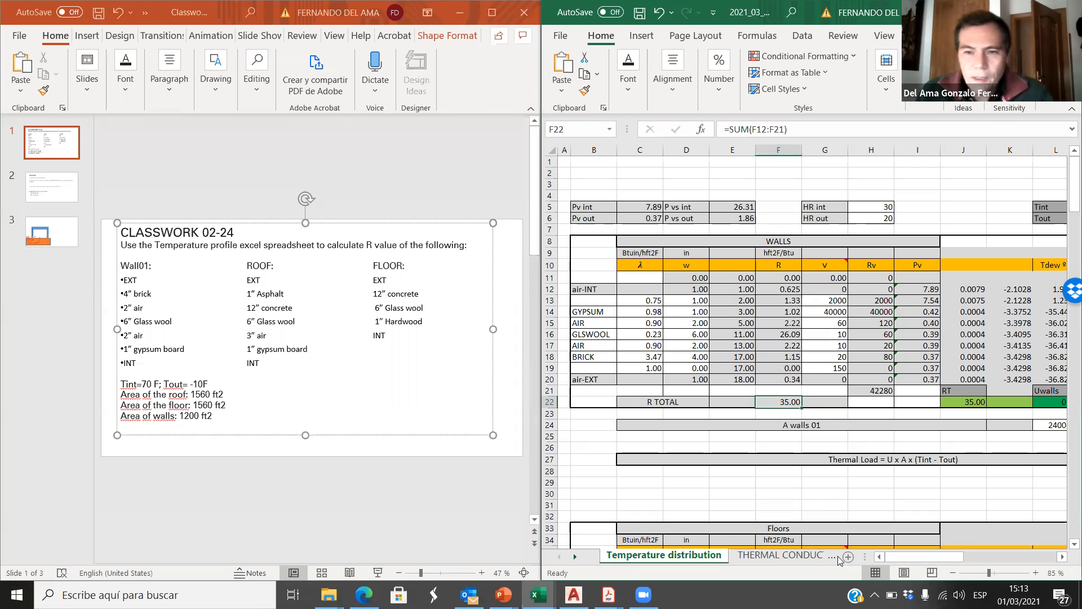
{"action": "left_click", "coordinate": [1015, 557]}
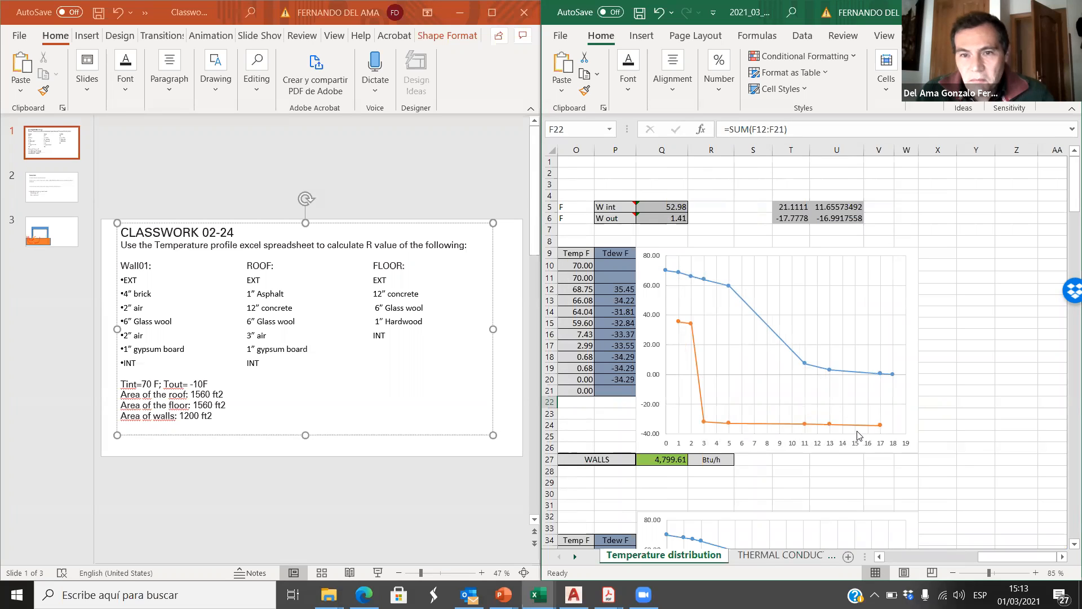
{"action": "left_click_drag", "start_coordinate": [1002, 557], "coordinate": [826, 556]}
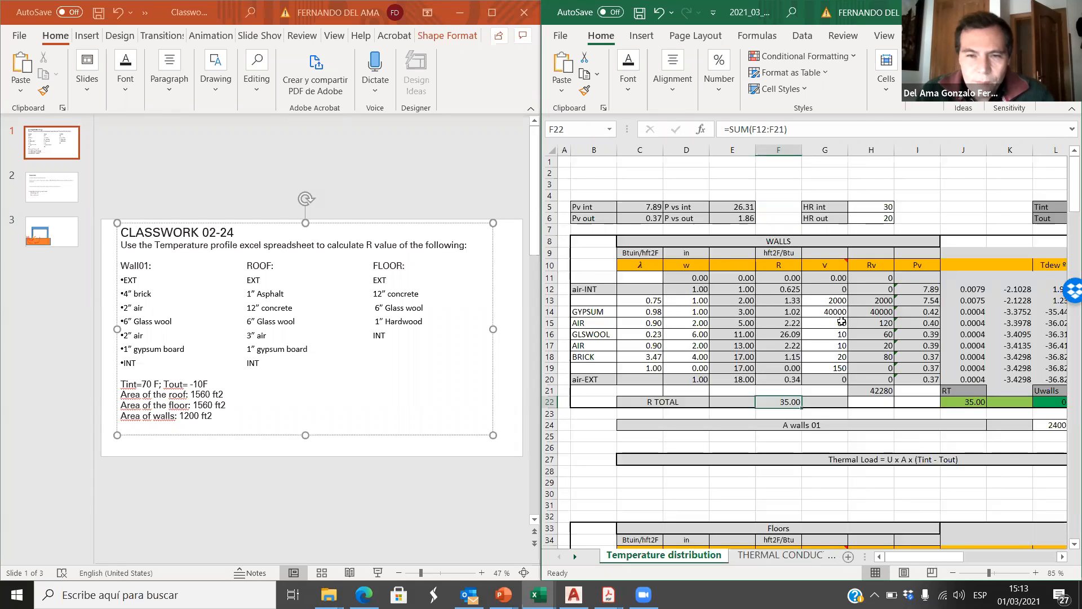
Step: Review the wall layers' V values and look up the one for gypsum board in the THERMAL CONDUCTIVITY sheet
{"action": "left_click_drag", "start_coordinate": [834, 298], "coordinate": [829, 372]}
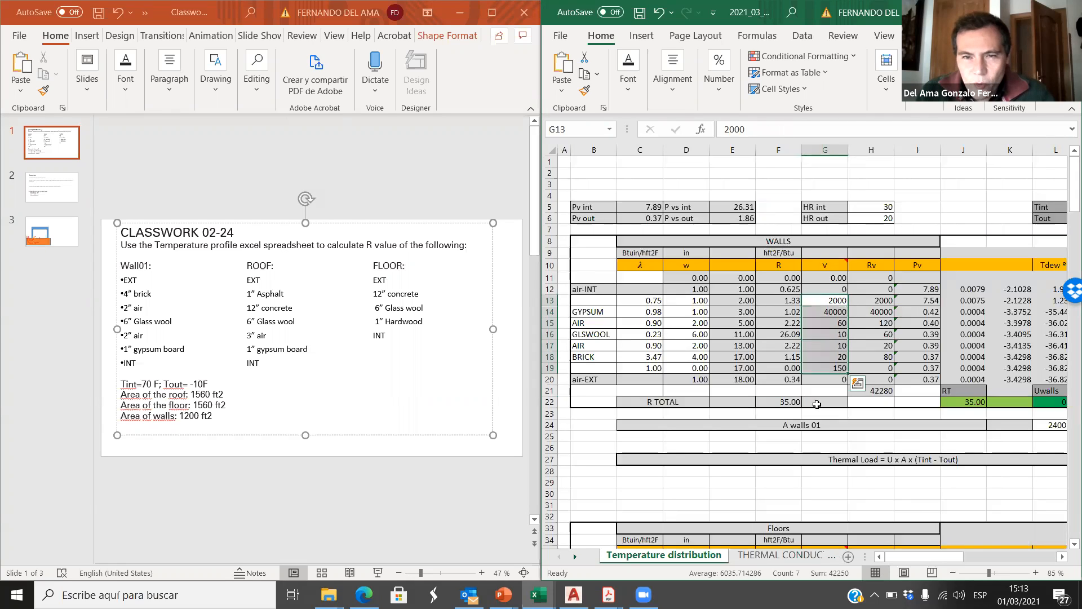
{"action": "left_click", "coordinate": [602, 313]}
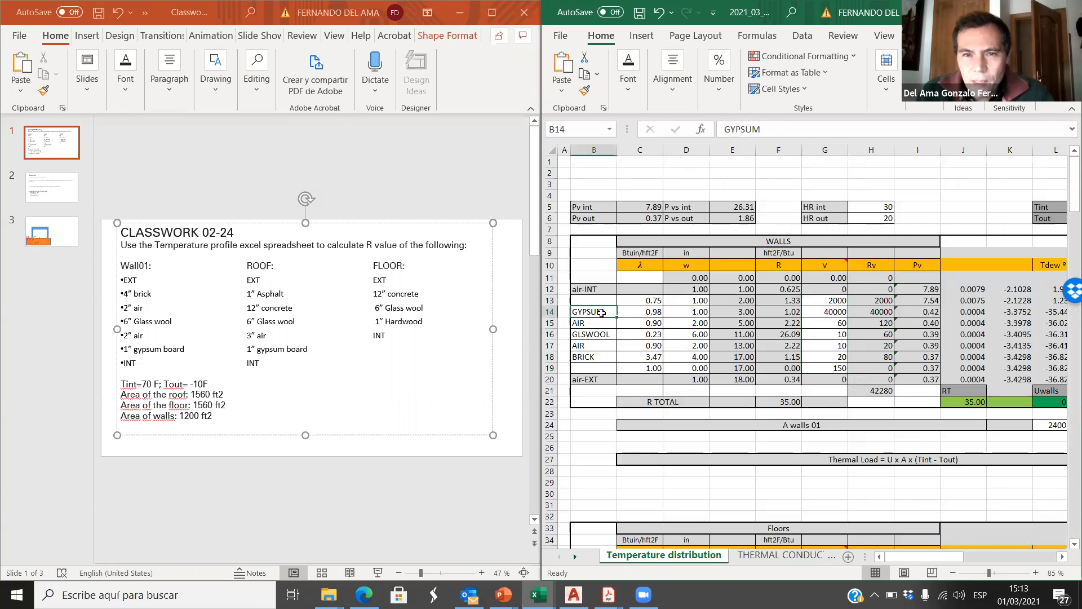
{"action": "left_click", "coordinate": [768, 555]}
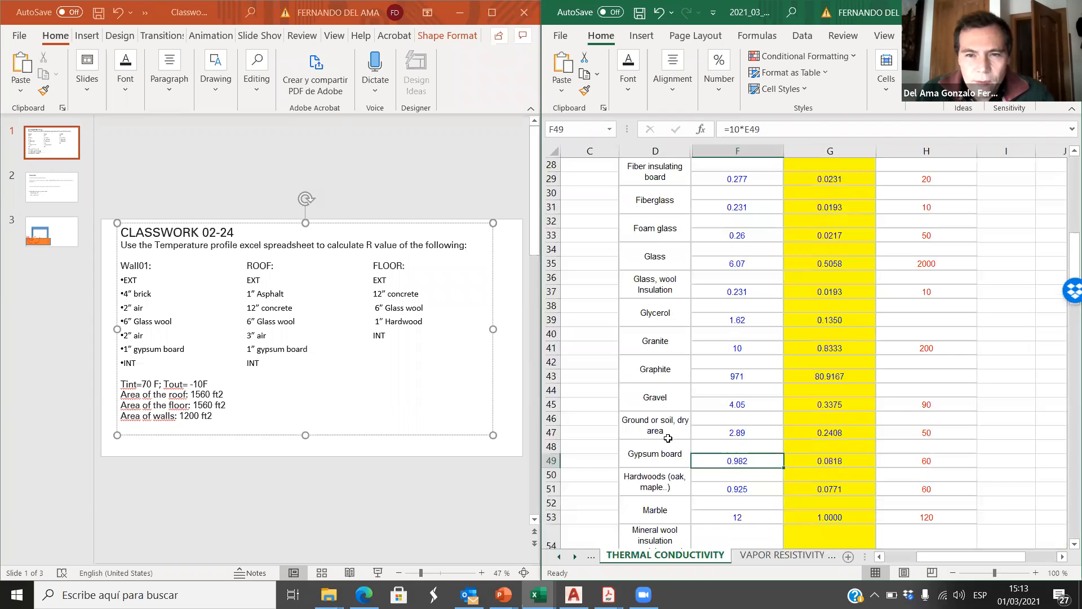
{"action": "left_click", "coordinate": [922, 462]}
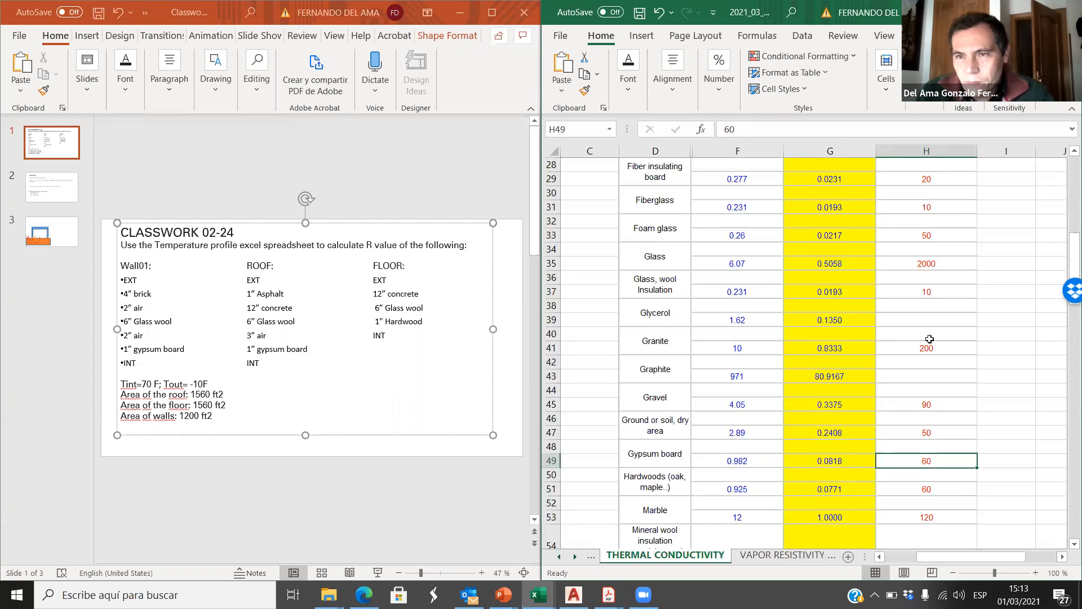
{"action": "scroll", "coordinate": [930, 338], "scroll_direction": "up", "scroll_amount": 9}
{"action": "scroll", "coordinate": [930, 219], "scroll_direction": "down", "scroll_amount": 9}
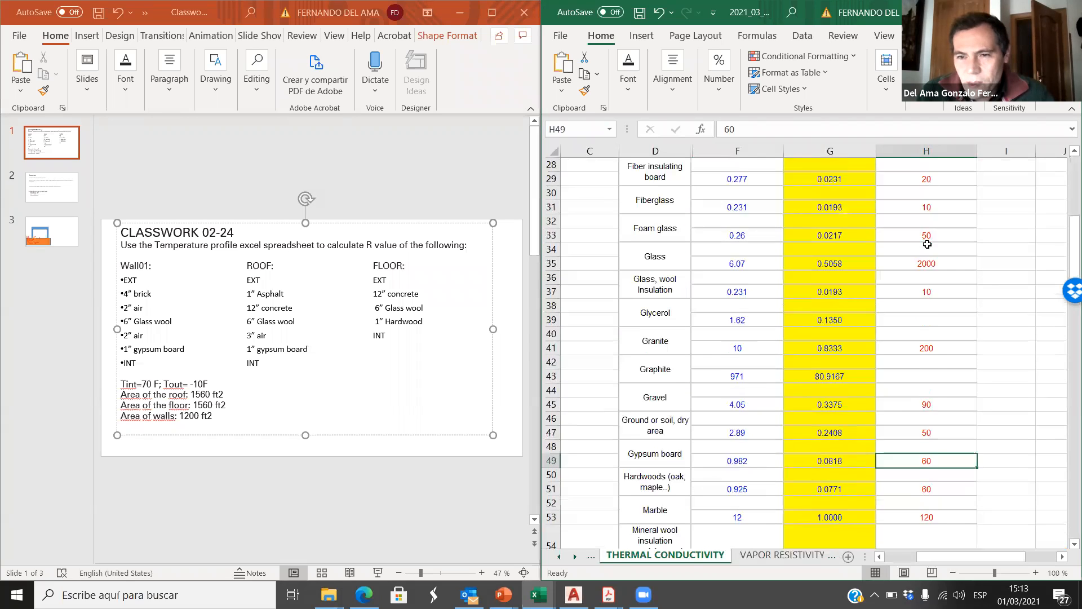
{"action": "scroll", "coordinate": [927, 244], "scroll_direction": "down", "scroll_amount": 1}
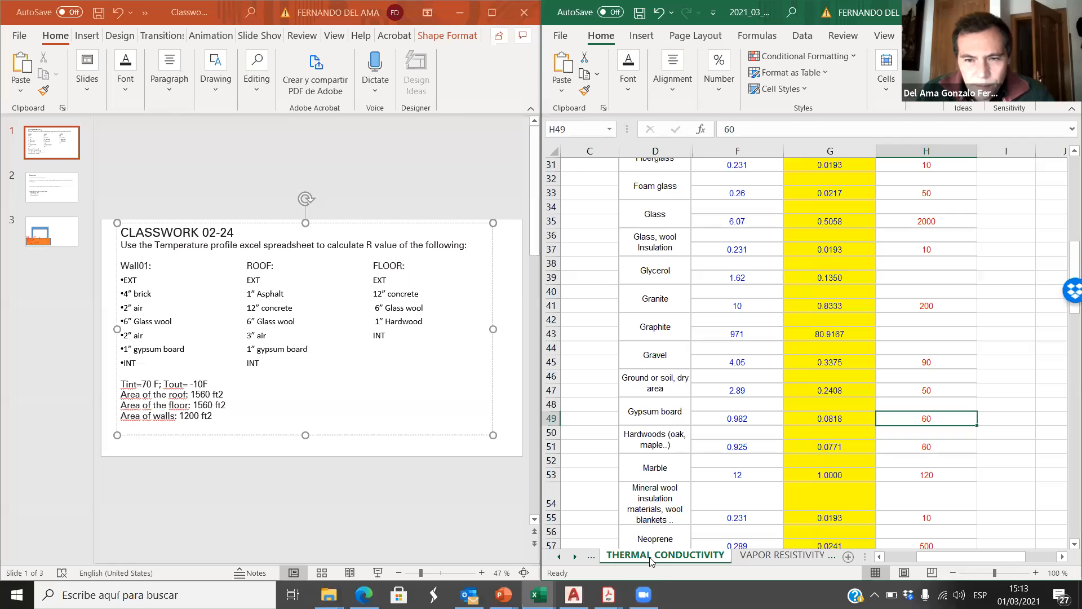
Step: Set the GYPSUM layer's V value to 60 in cell G14 of the Temperature distribution sheet
{"action": "left_click", "coordinate": [561, 556]}
{"action": "left_click", "coordinate": [664, 554]}
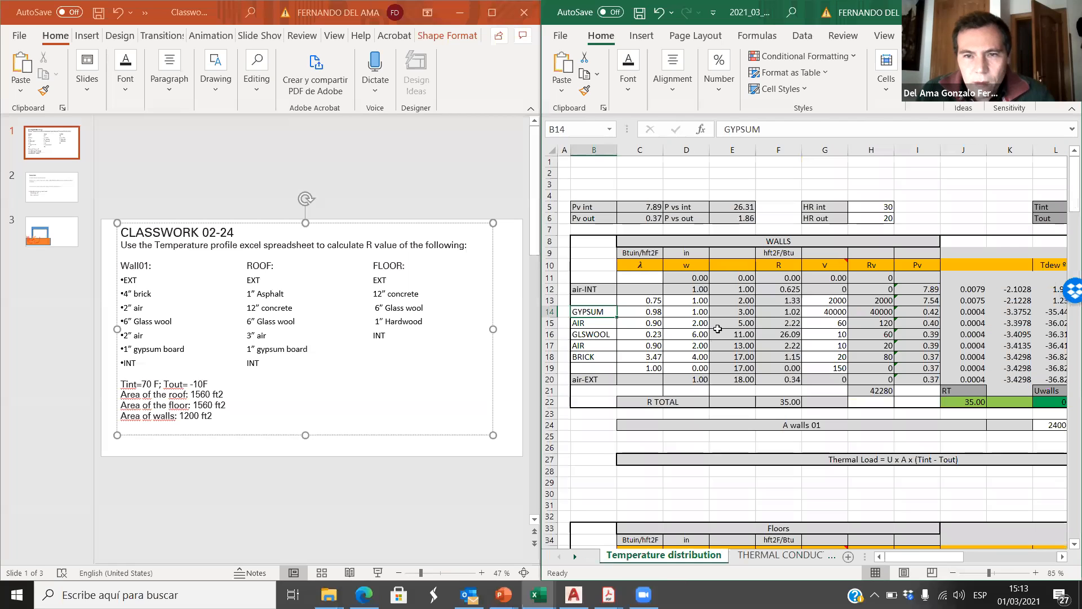
{"action": "left_click", "coordinate": [835, 313]}
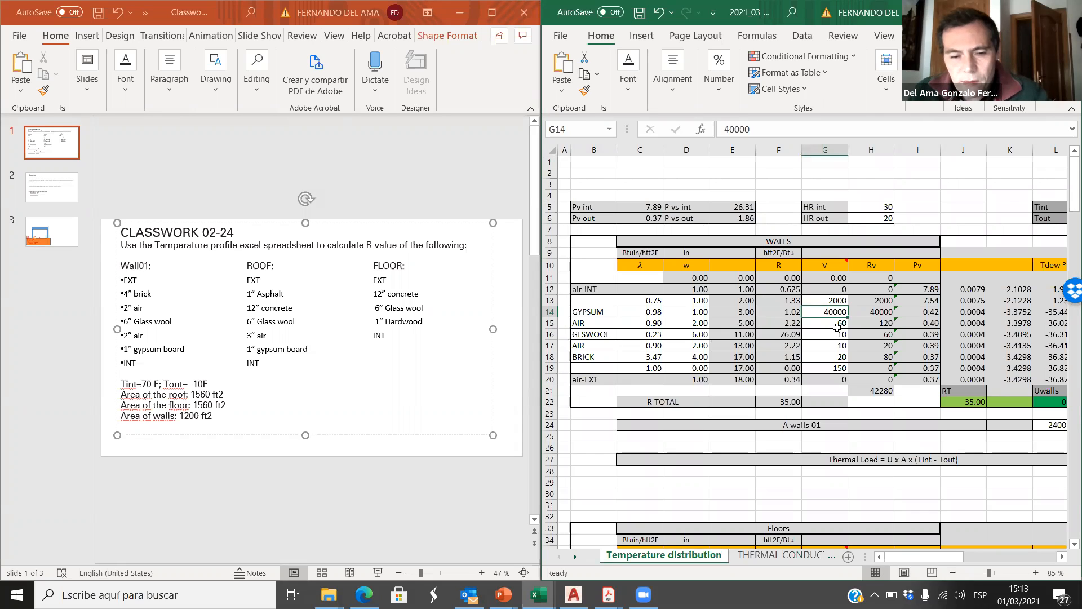
{"action": "type", "text": "60"}
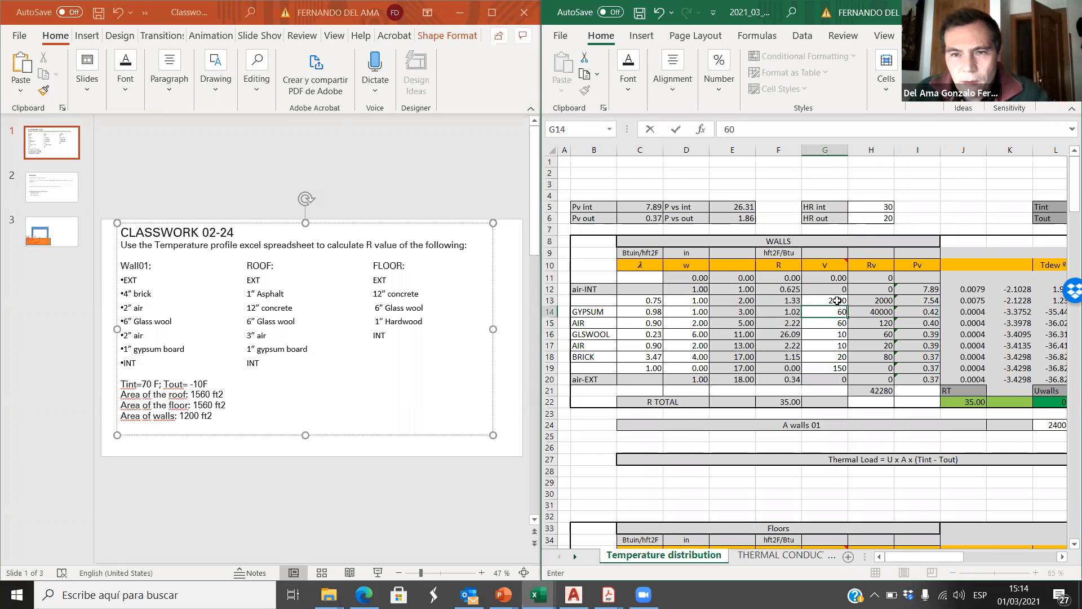
{"action": "left_click", "coordinate": [837, 301]}
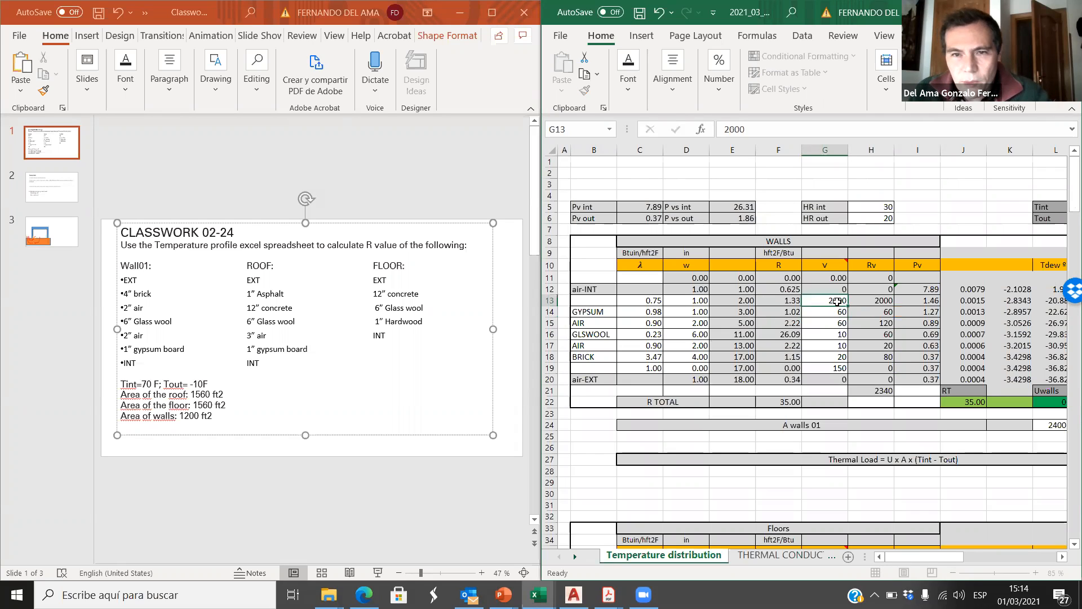
Step: Set the thickness of the unnamed wall layer in row 13 to 0
{"action": "left_click", "coordinate": [698, 303]}
{"action": "type", "text": "0"}
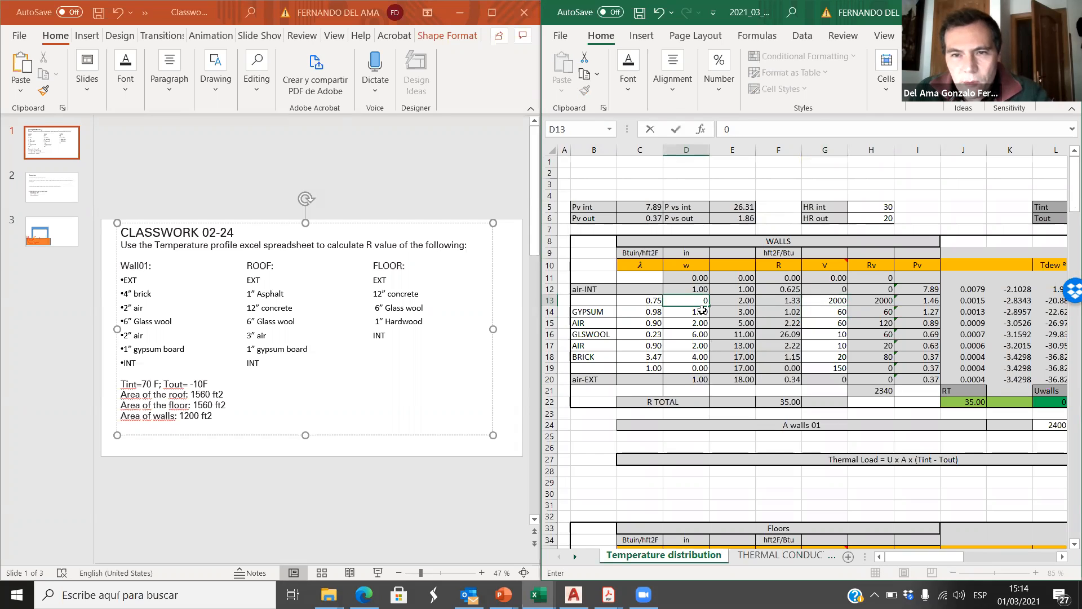
{"action": "left_click", "coordinate": [809, 333]}
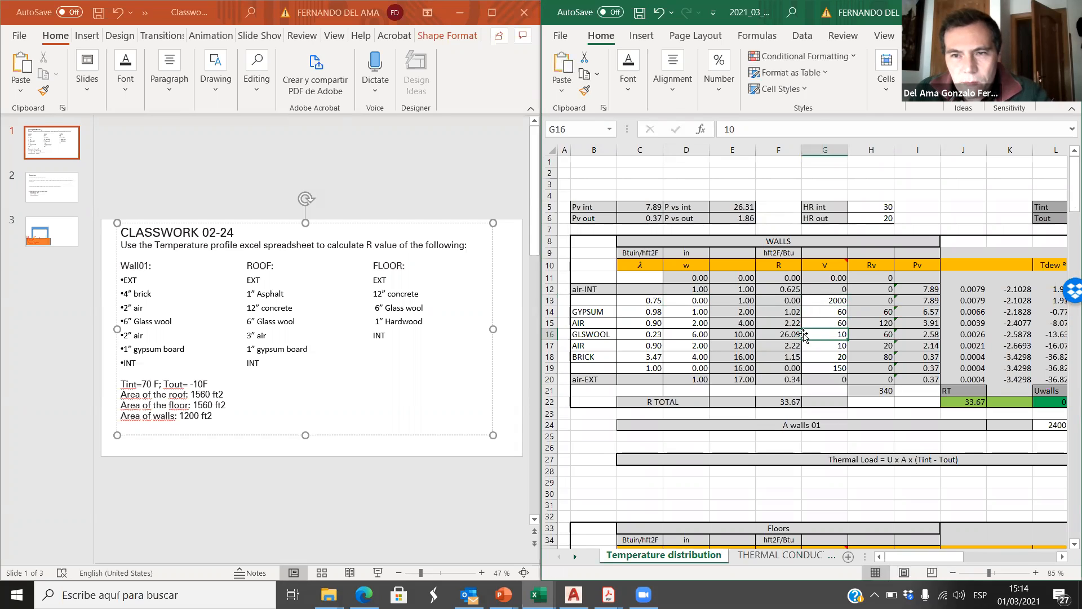
Step: Check the unnamed wall layer in row 13 and set its V value to 0 in cell G13
{"action": "left_click", "coordinate": [598, 301]}
{"action": "left_click", "coordinate": [694, 301]}
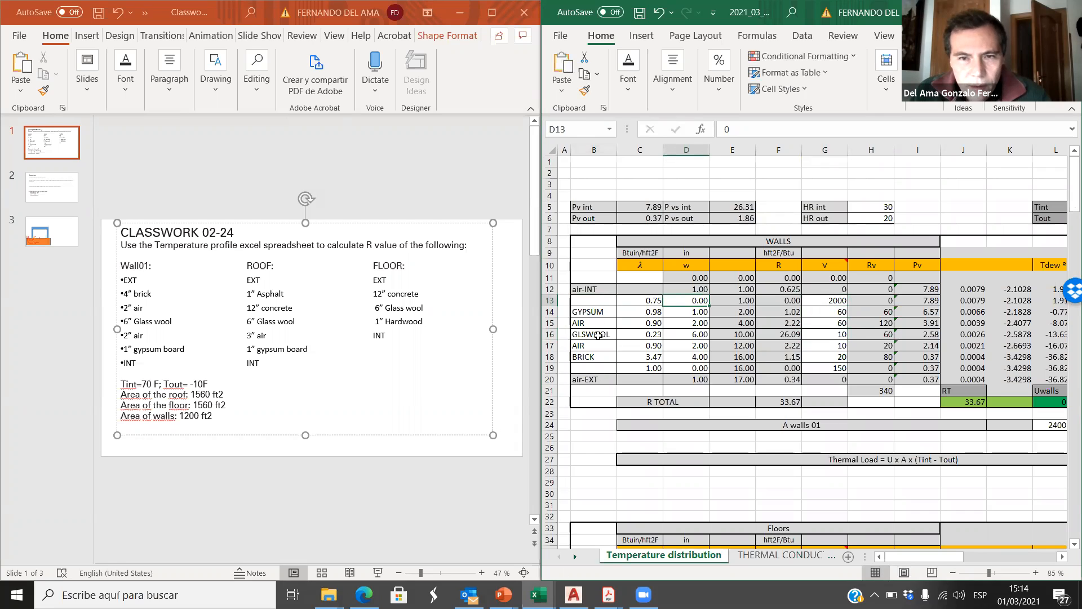
{"action": "left_click", "coordinate": [595, 301]}
{"action": "left_click", "coordinate": [688, 305]}
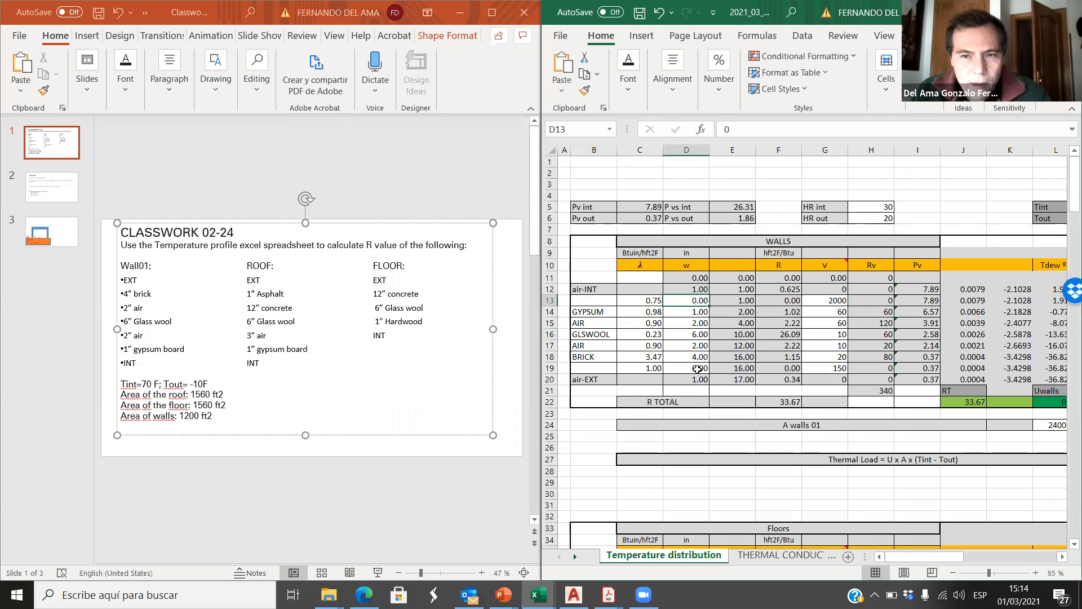
{"action": "left_click", "coordinate": [836, 302]}
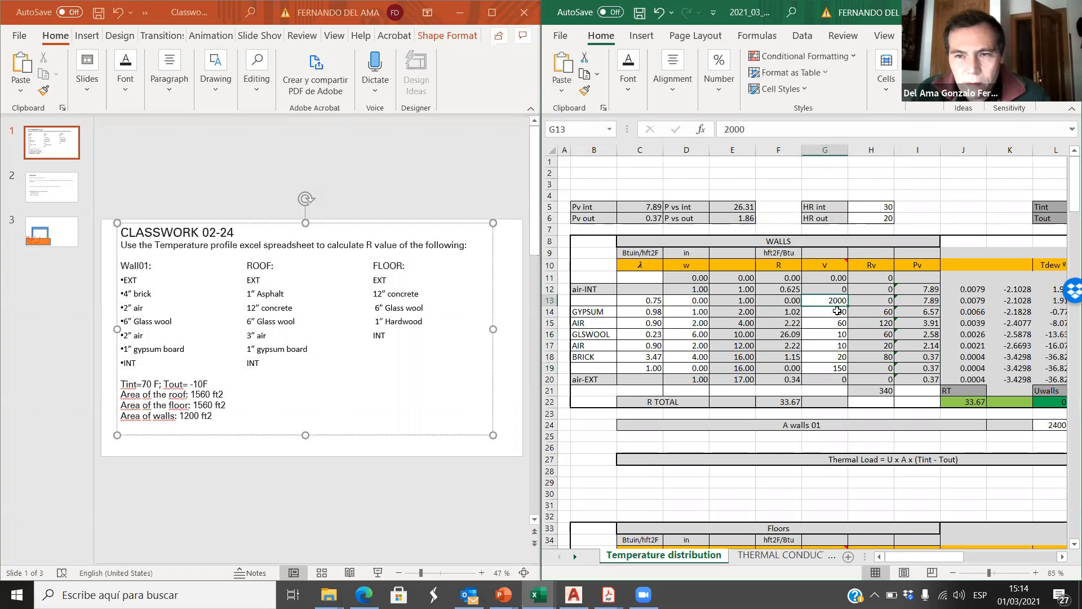
{"action": "type", "text": "0"}
{"action": "left_click", "coordinate": [837, 334]}
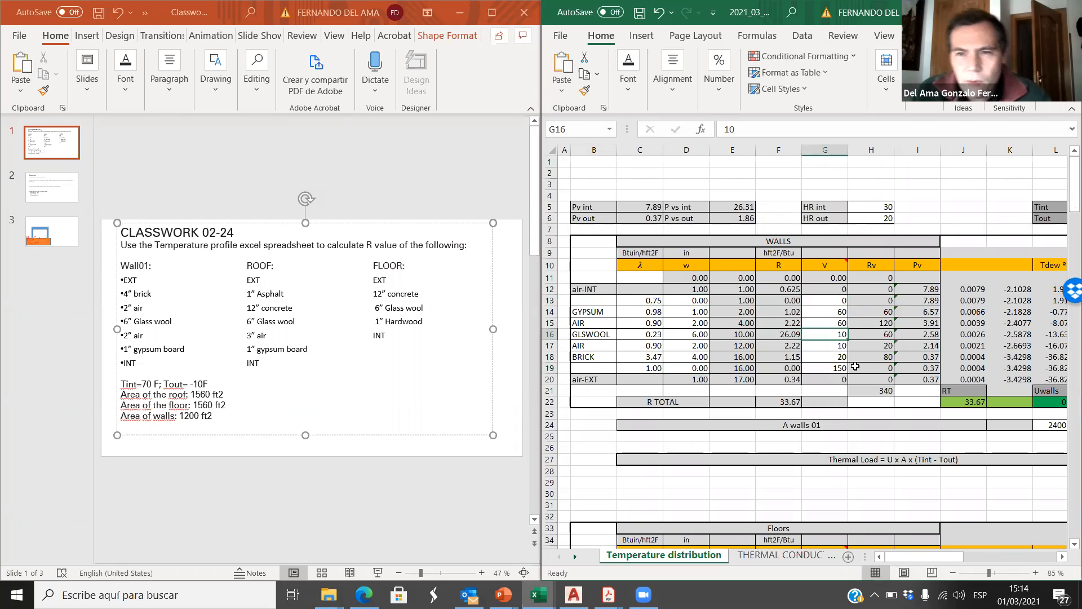
Step: Look up the vapor resistivity of air in the THERMAL CONDUCTIVITY sheet and set the first AIR layer's V value to 5 in cell G15
{"action": "left_click", "coordinate": [588, 312]}
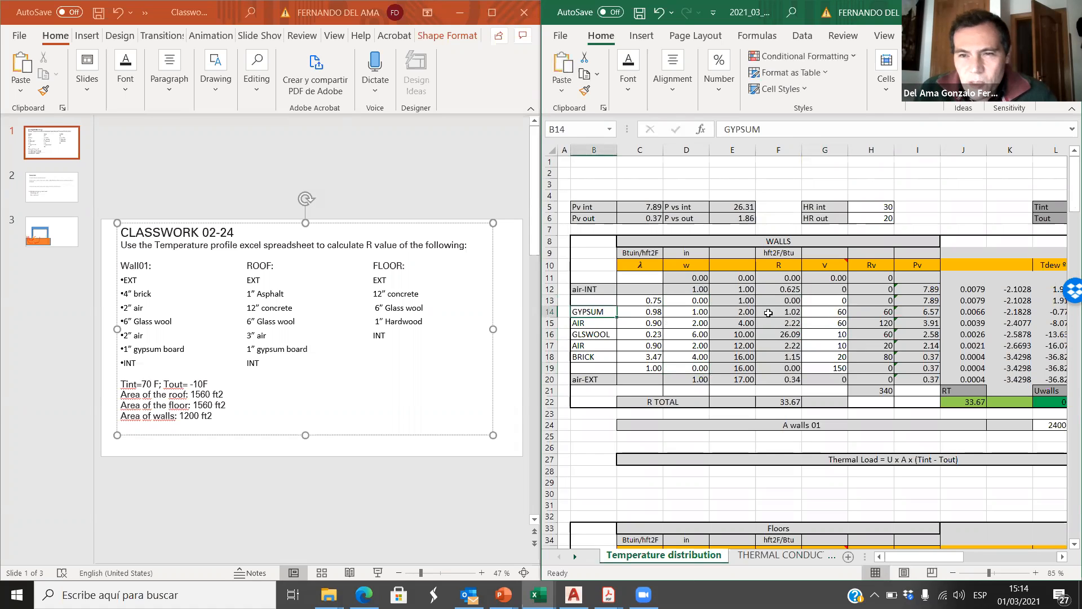
{"action": "left_click", "coordinate": [839, 313]}
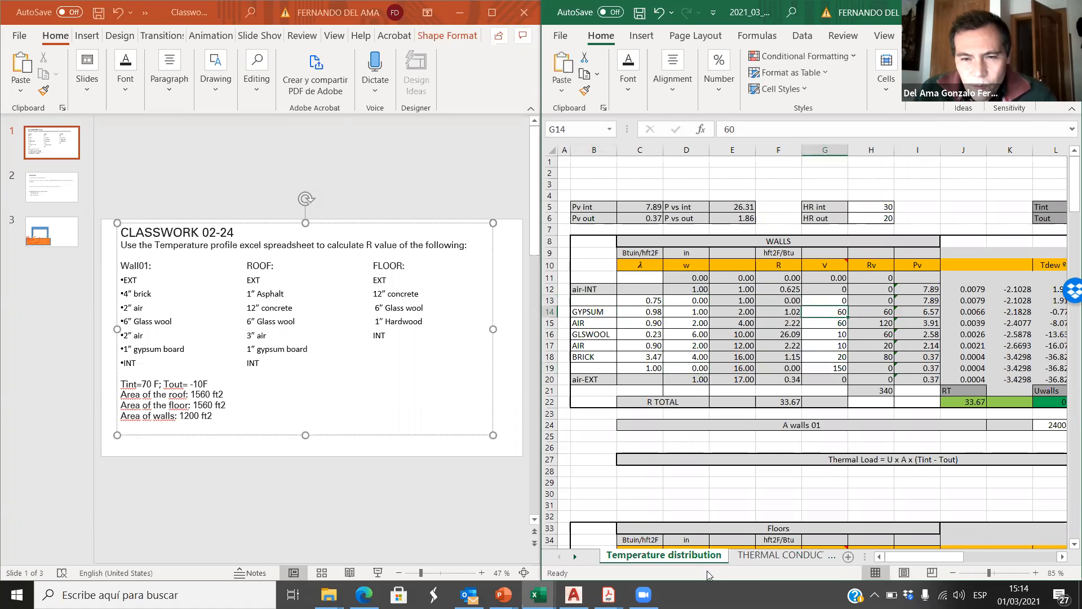
{"action": "left_click", "coordinate": [800, 555]}
{"action": "scroll", "coordinate": [784, 386], "scroll_direction": "up", "scroll_amount": 10}
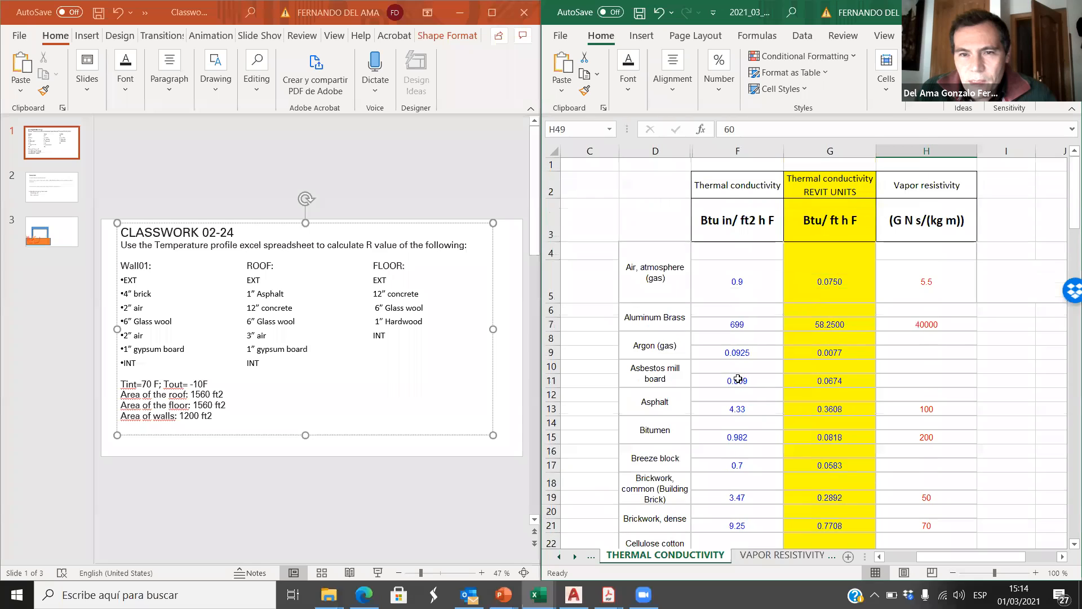
{"action": "left_click", "coordinate": [935, 287]}
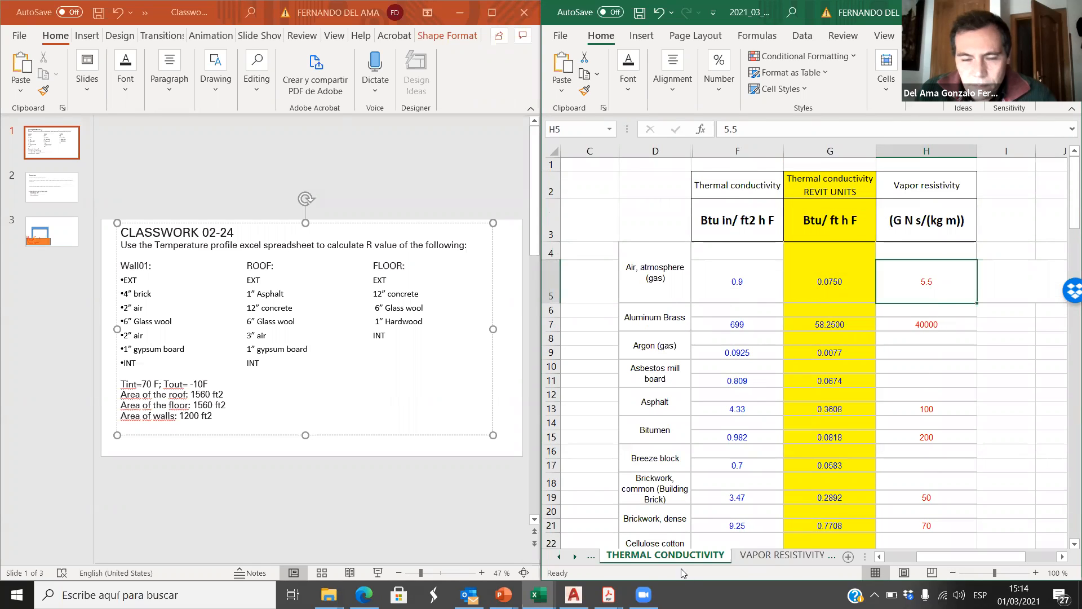
{"action": "left_click", "coordinate": [574, 556]}
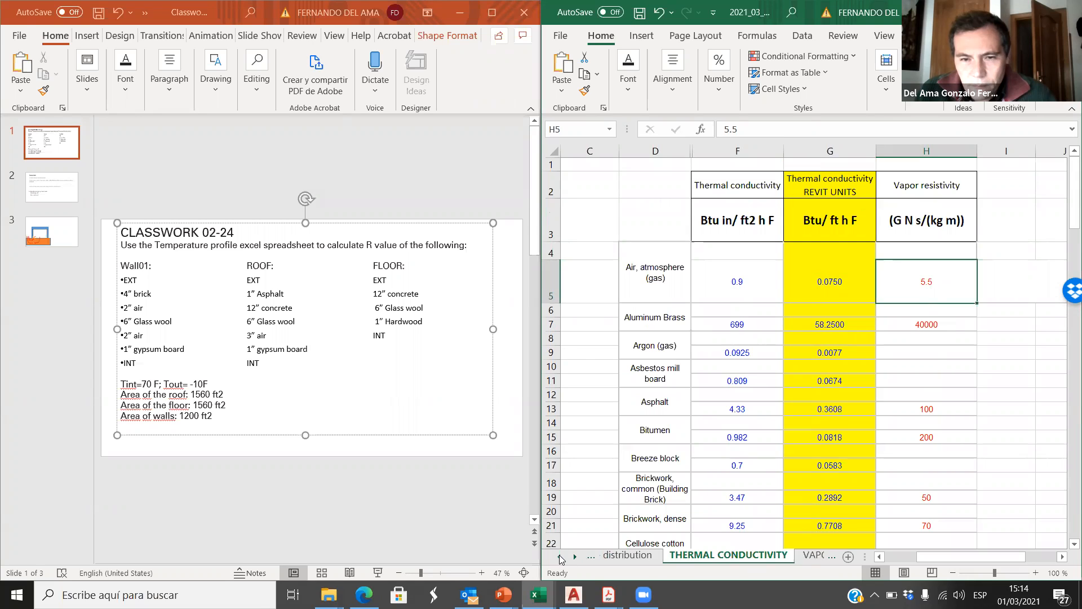
{"action": "left_click", "coordinate": [659, 557]}
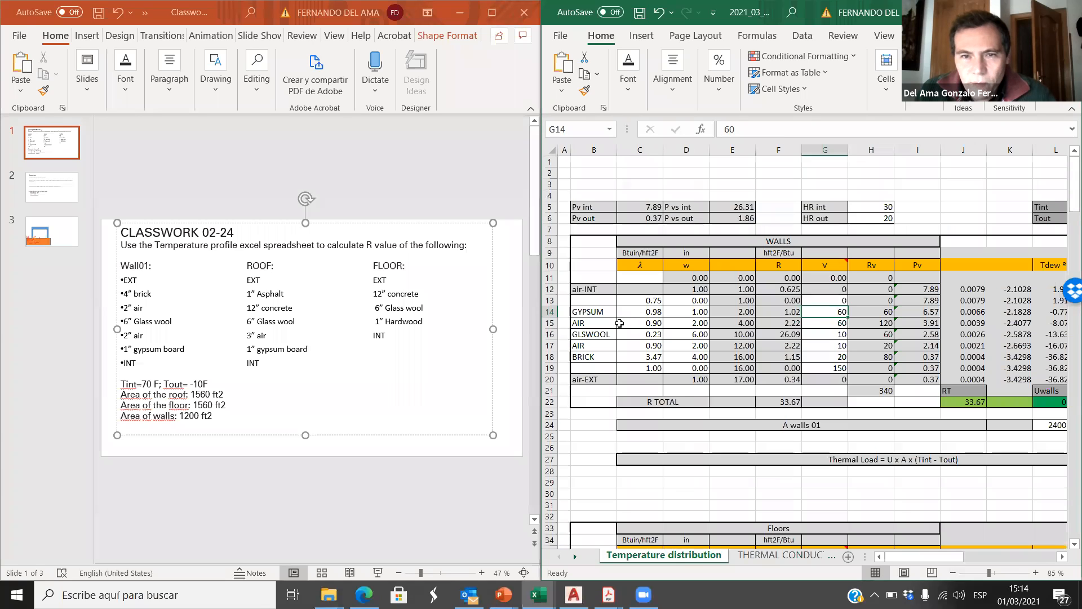
{"action": "left_click", "coordinate": [829, 324]}
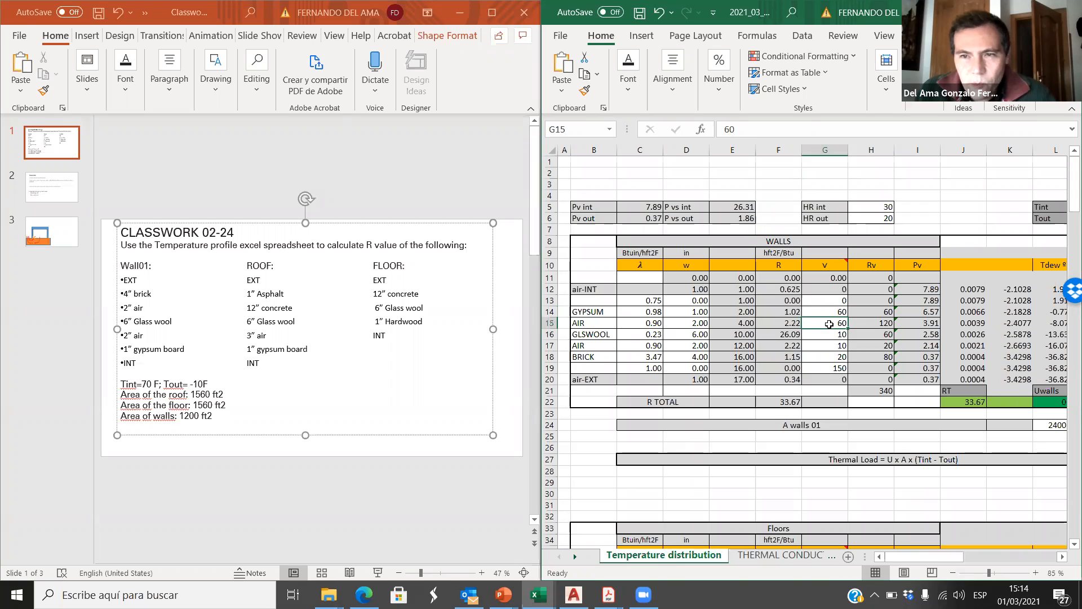
{"action": "type", "text": "5"}
{"action": "left_click", "coordinate": [832, 345]}
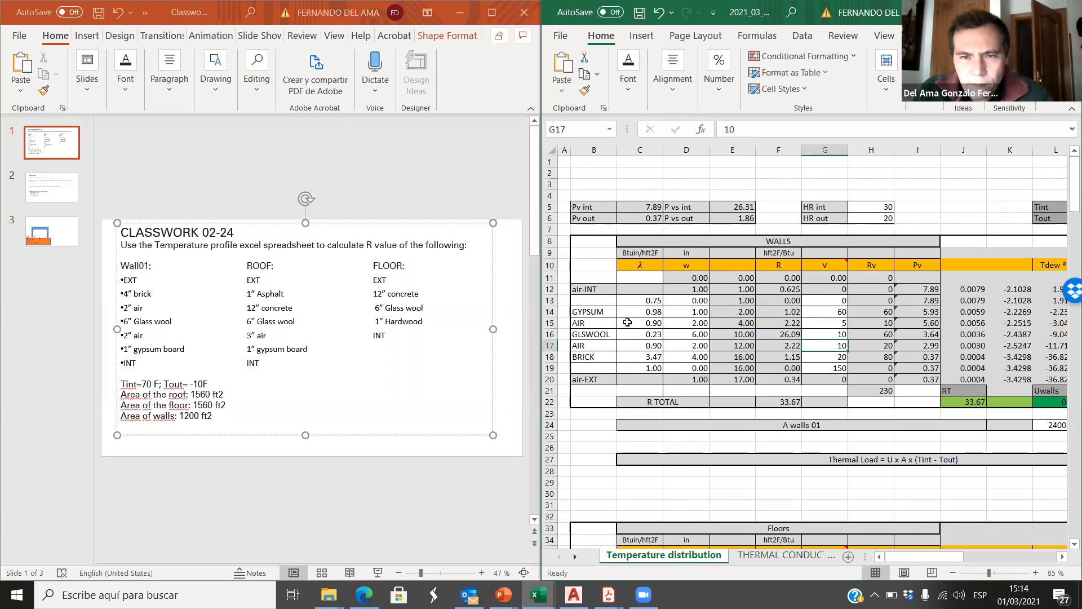
Step: Look up the vapor resistivity of glass wool insulation in the THERMAL CONDUCTIVITY sheet and compare it with the GLSWOOL layer's V value
{"action": "left_click", "coordinate": [598, 335]}
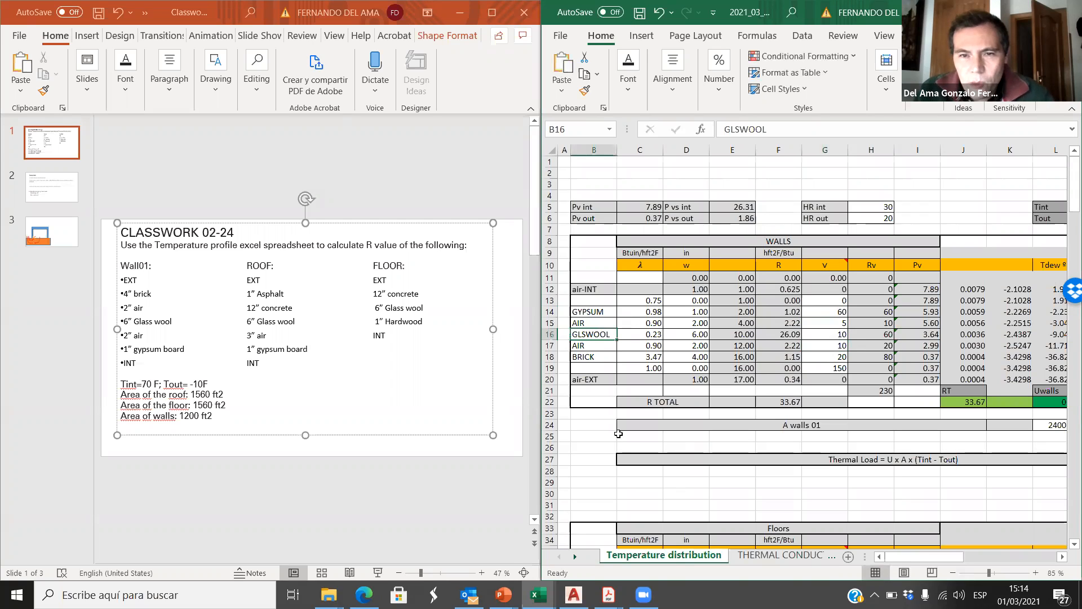
{"action": "left_click", "coordinate": [549, 335]}
{"action": "left_click", "coordinate": [779, 555]}
{"action": "scroll", "coordinate": [728, 404], "scroll_direction": "down", "scroll_amount": 4}
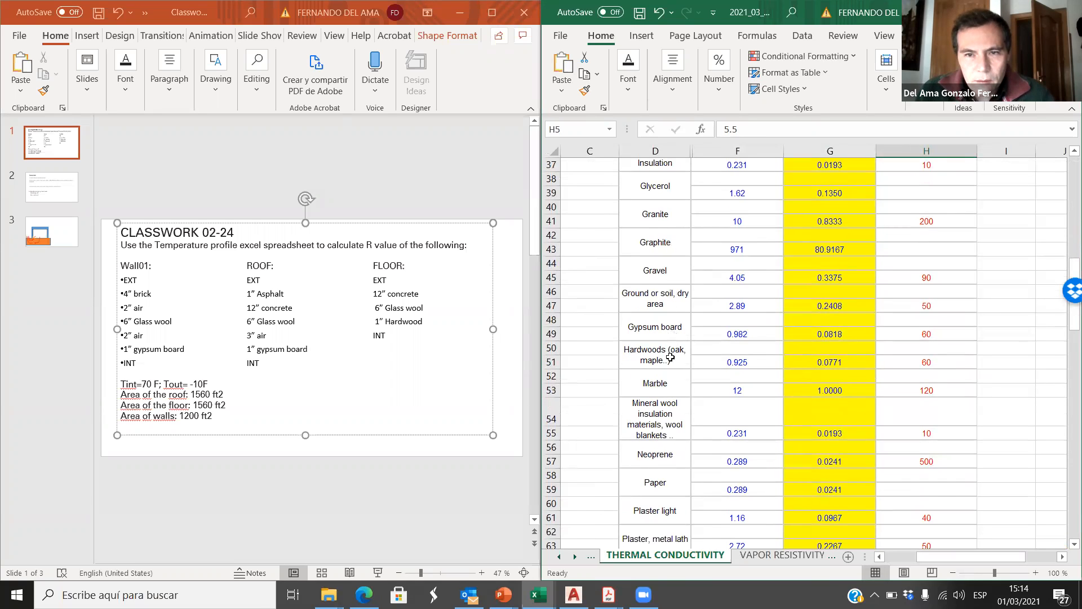
{"action": "scroll", "coordinate": [654, 423], "scroll_direction": "down", "scroll_amount": 10}
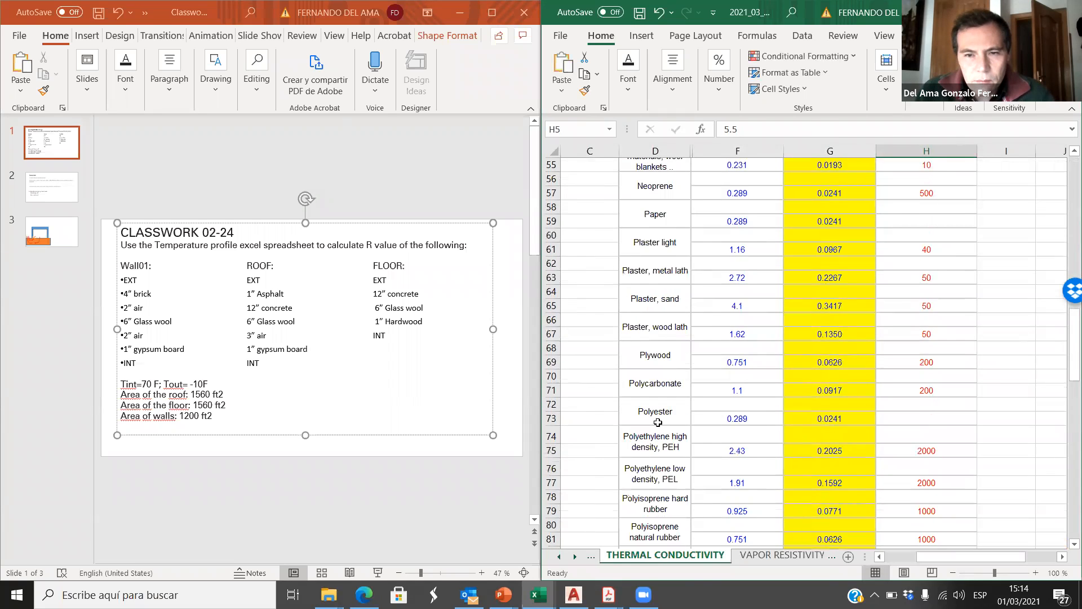
{"action": "scroll", "coordinate": [661, 416], "scroll_direction": "up", "scroll_amount": 9}
{"action": "scroll", "coordinate": [661, 416], "scroll_direction": "up", "scroll_amount": 2}
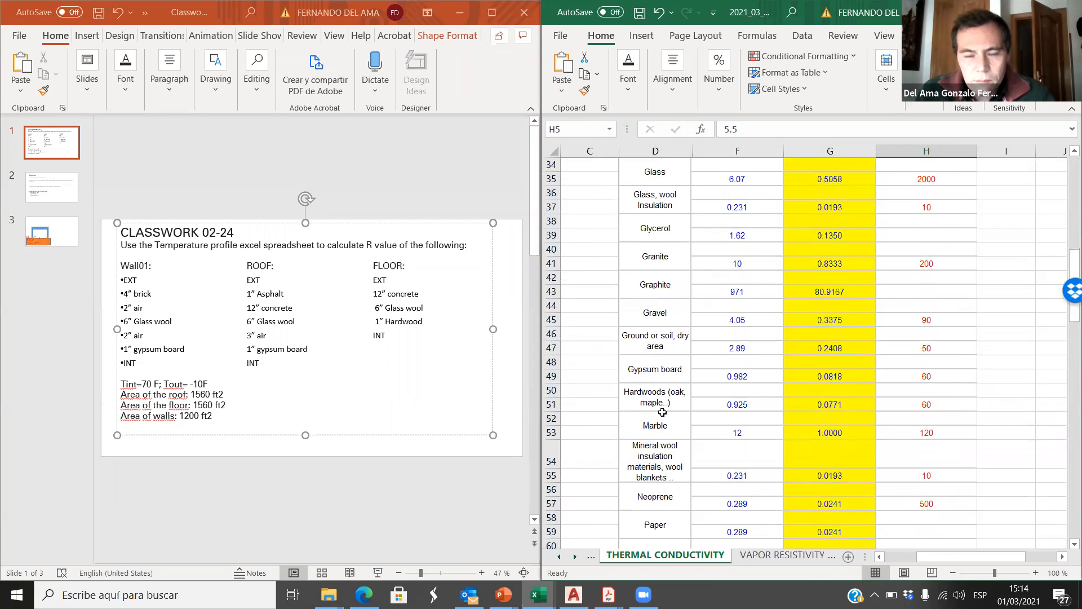
{"action": "scroll", "coordinate": [662, 413], "scroll_direction": "up", "scroll_amount": 2}
{"action": "left_click", "coordinate": [663, 290]}
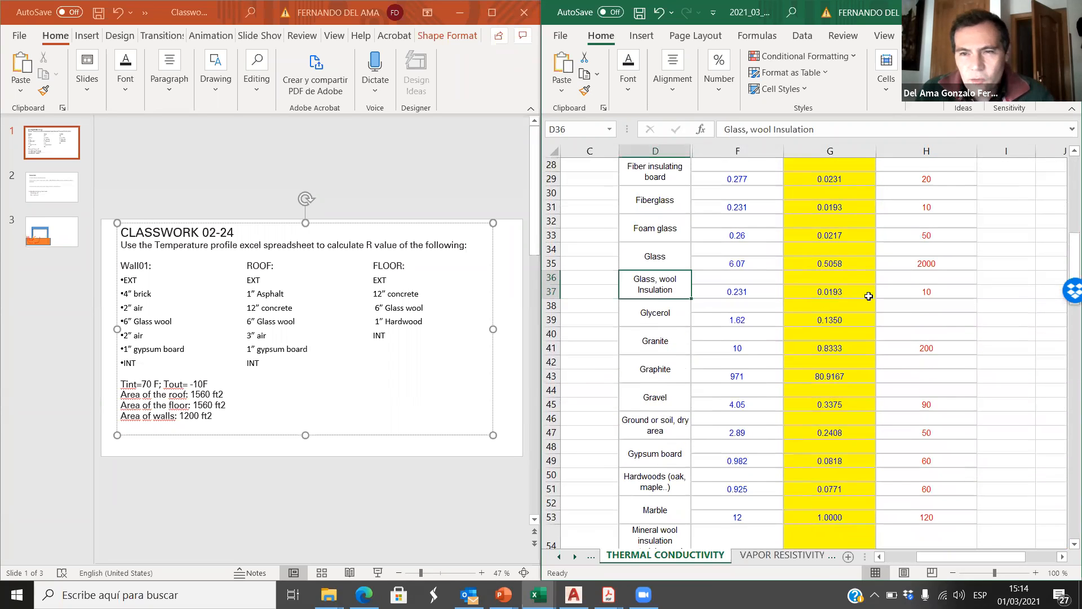
{"action": "left_click", "coordinate": [910, 299]}
{"action": "left_click", "coordinate": [558, 556]}
{"action": "left_click", "coordinate": [666, 555]}
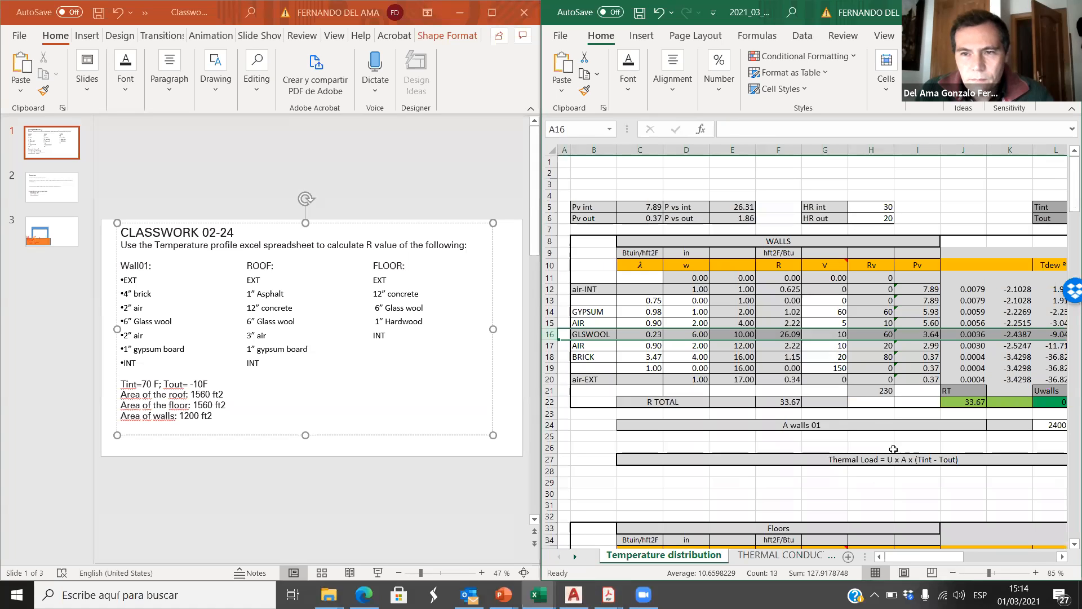
{"action": "left_click", "coordinate": [835, 335]}
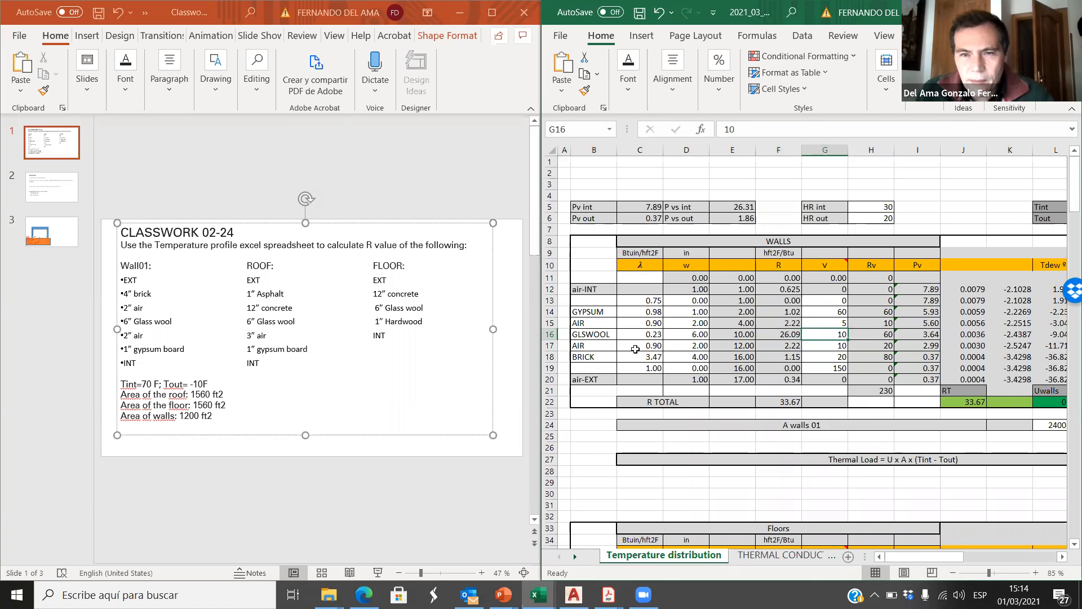
Step: Set the V value of the AIR layer next to the brick to 5 in cell G17
{"action": "left_click", "coordinate": [549, 346]}
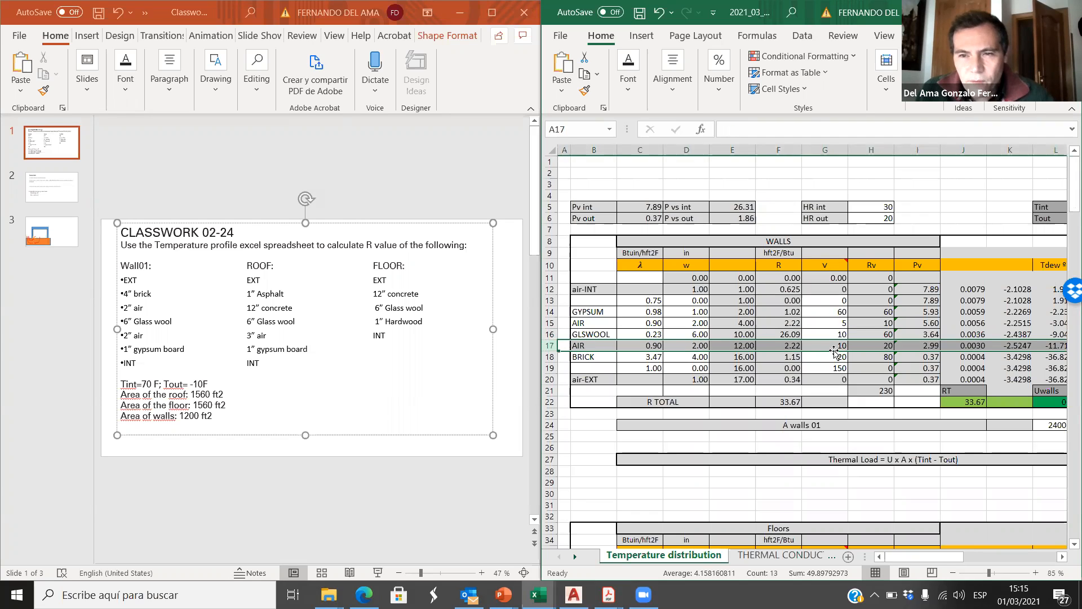
{"action": "type", "text": "5"}
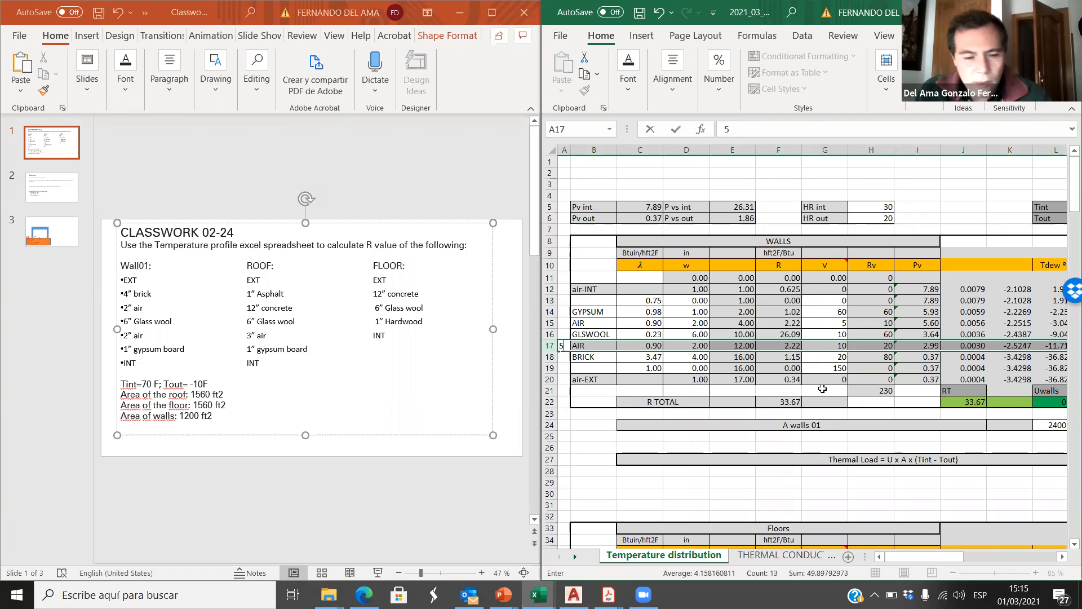
{"action": "key", "text": "Escape"}
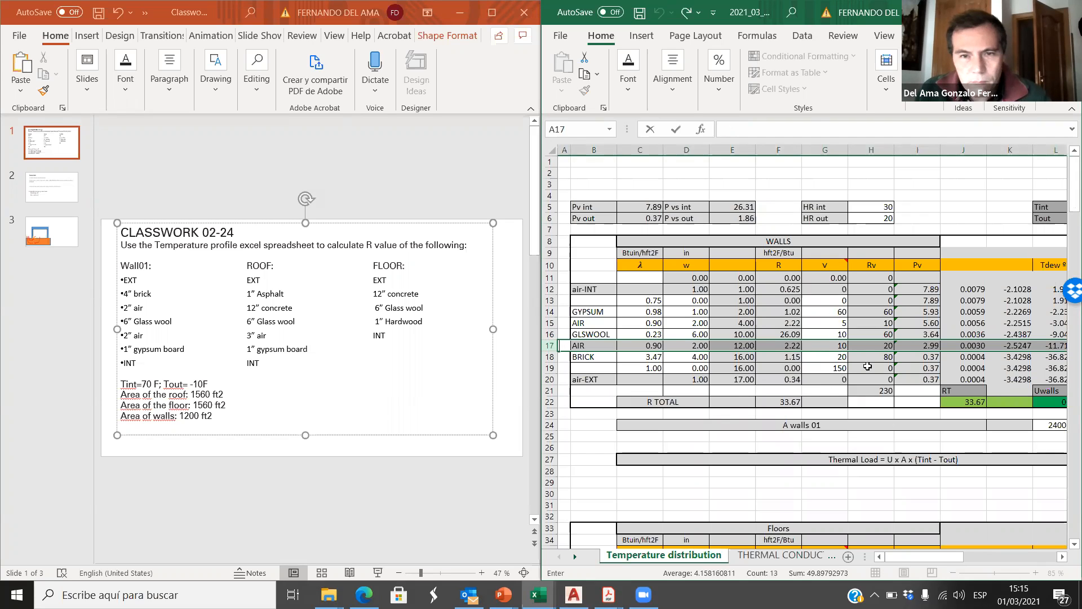
{"action": "left_click", "coordinate": [837, 347]}
{"action": "type", "text": "5"}
{"action": "left_click_drag", "start_coordinate": [825, 379], "coordinate": [870, 379]}
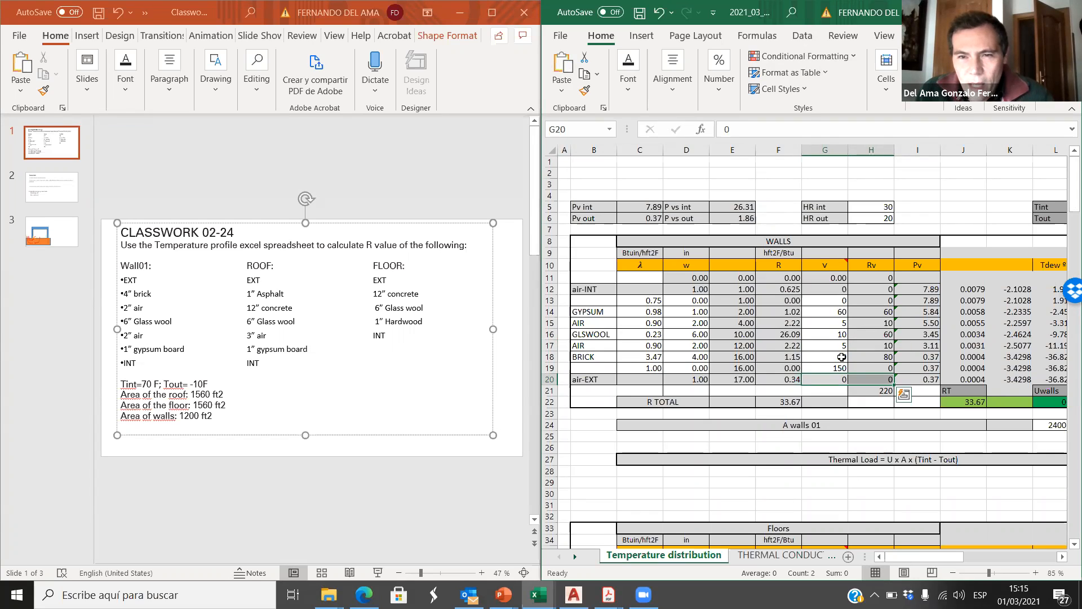
Step: Look up the vapor resistivity of common brickwork in the THERMAL CONDUCTIVITY sheet and set the BRICK layer's V value to 50 in cell G18
{"action": "left_click", "coordinate": [606, 356]}
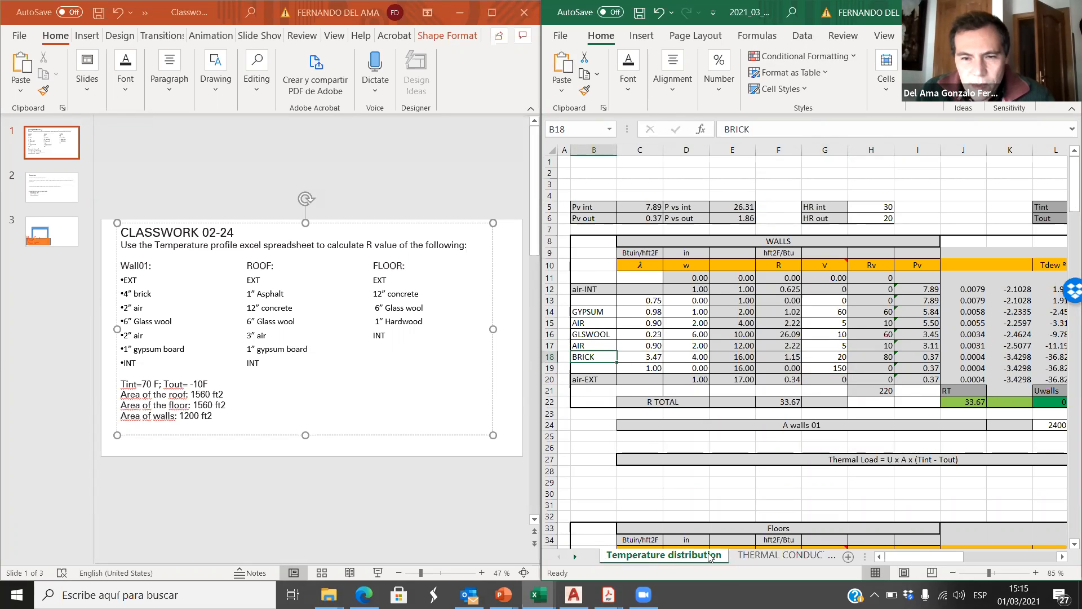
{"action": "left_click", "coordinate": [756, 556]}
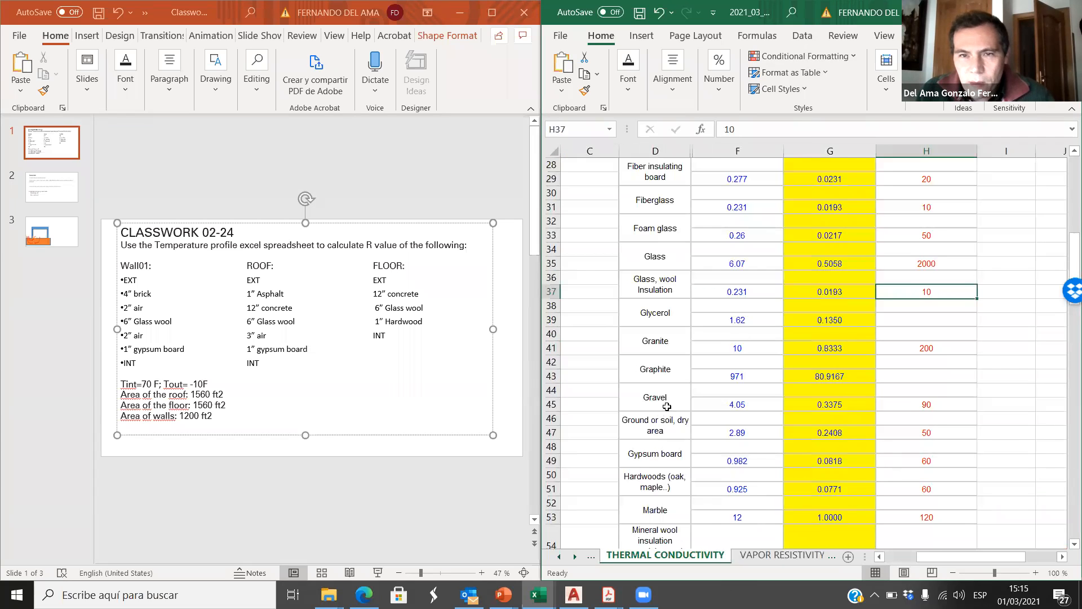
{"action": "scroll", "coordinate": [666, 407], "scroll_direction": "up", "scroll_amount": 8}
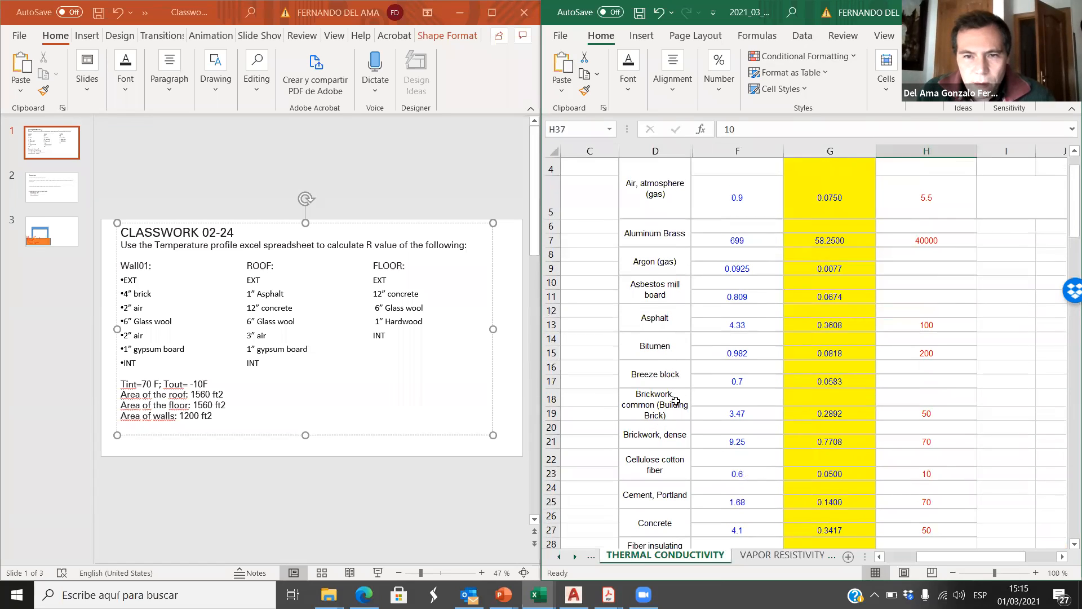
{"action": "left_click", "coordinate": [919, 416]}
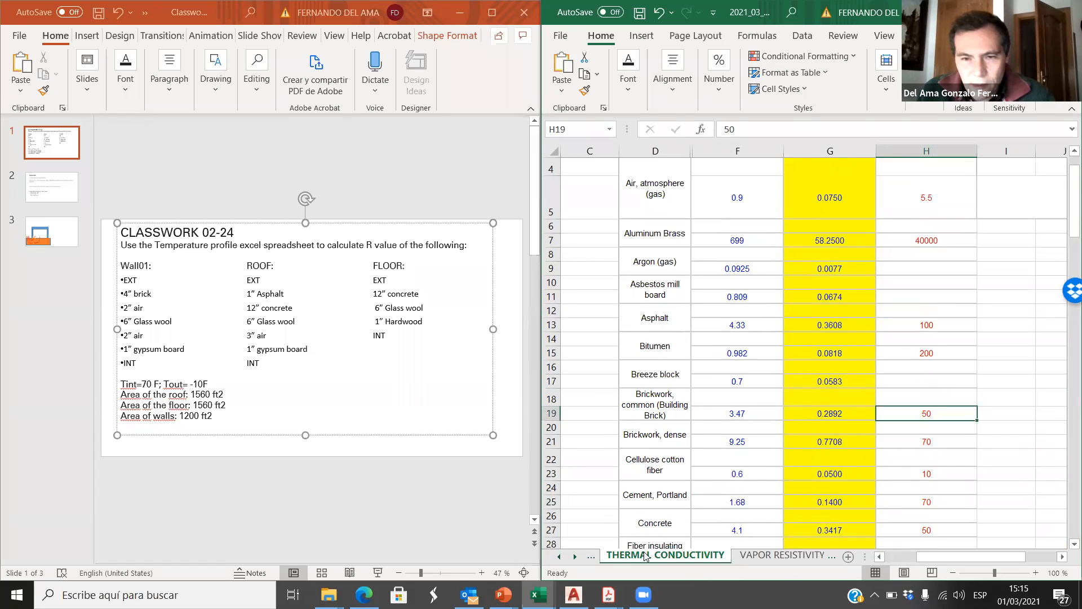
{"action": "left_click", "coordinate": [561, 557]}
{"action": "left_click", "coordinate": [666, 557]}
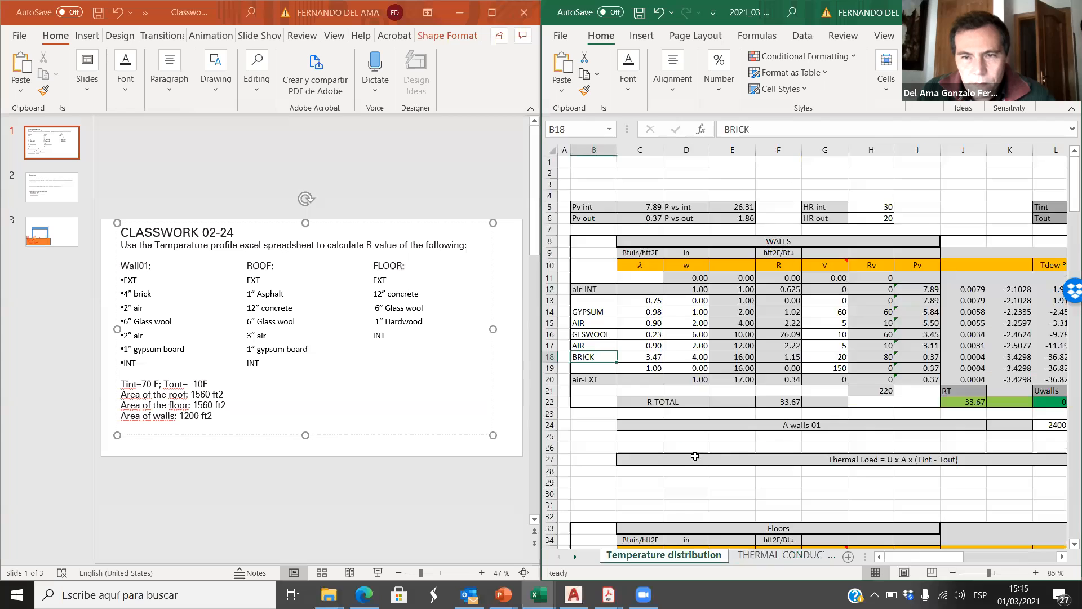
{"action": "left_click", "coordinate": [841, 358]}
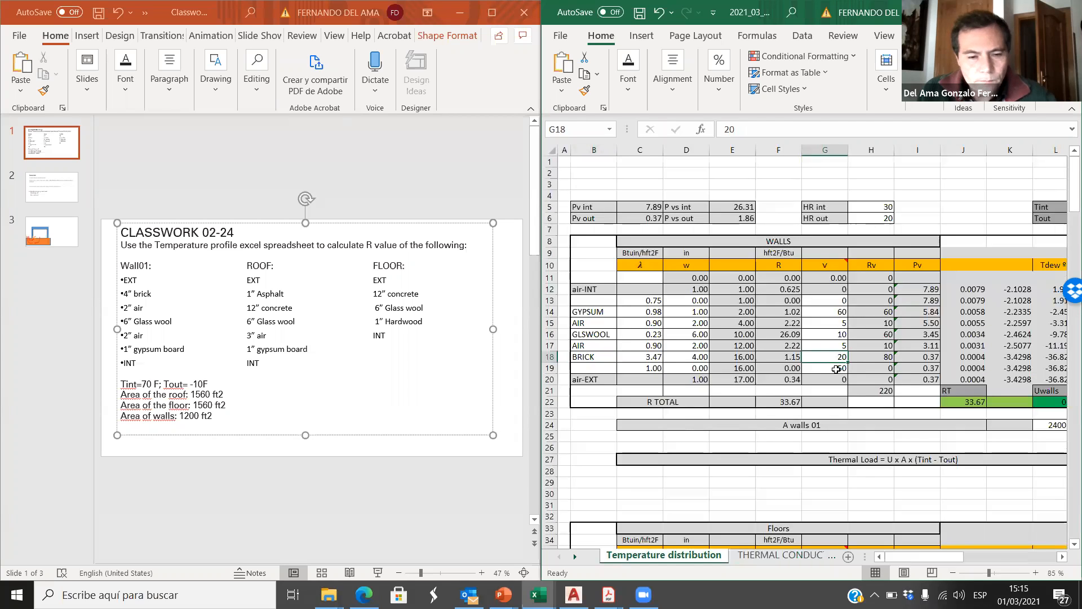
{"action": "type", "text": "50"}
Step: Set the V value of the unnamed wall layer in row 19 to 0 in cell G19
{"action": "left_click", "coordinate": [657, 368]}
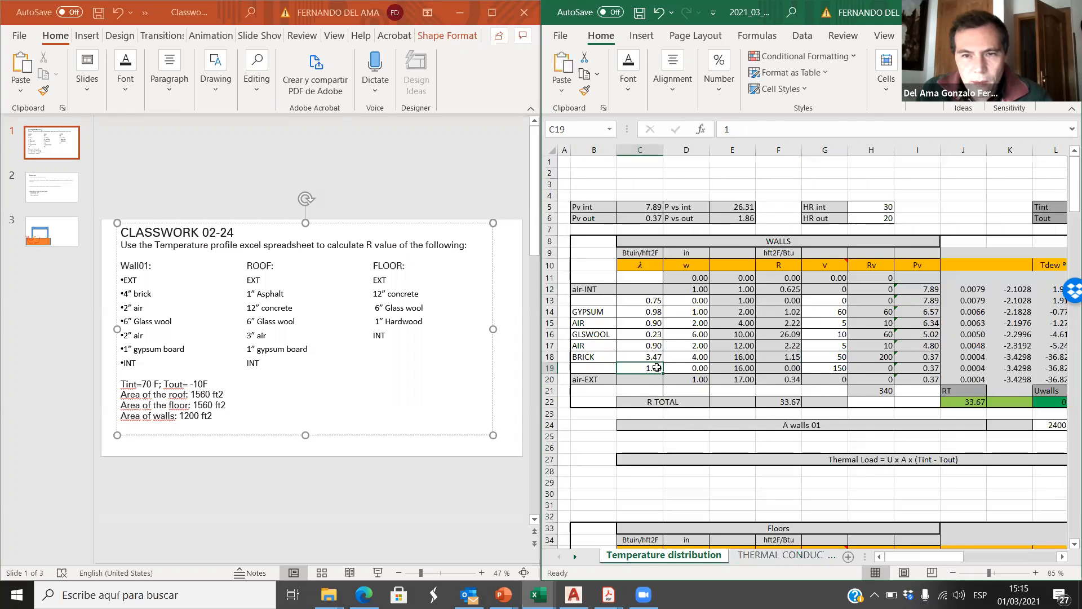
{"action": "left_click", "coordinate": [838, 367]}
{"action": "type", "text": "0"}
{"action": "left_click", "coordinate": [858, 412]}
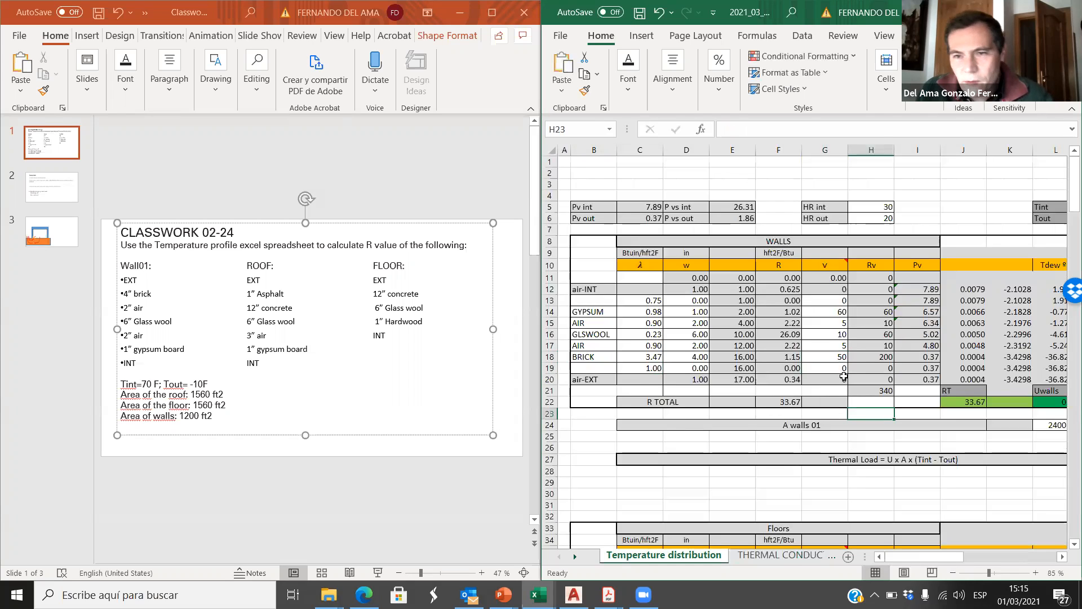
Step: Maximize the workbook and examine the WALLS table together with its temperature and dew point chart
{"action": "left_click_drag", "start_coordinate": [889, 558], "coordinate": [1037, 556]}
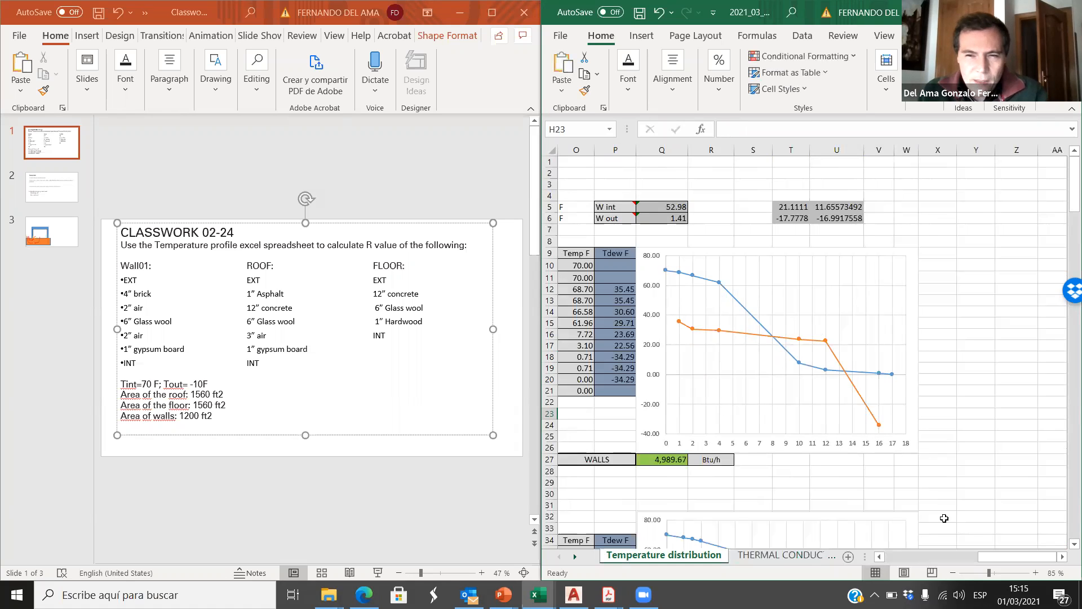
{"action": "left_click_drag", "start_coordinate": [998, 559], "coordinate": [932, 558]}
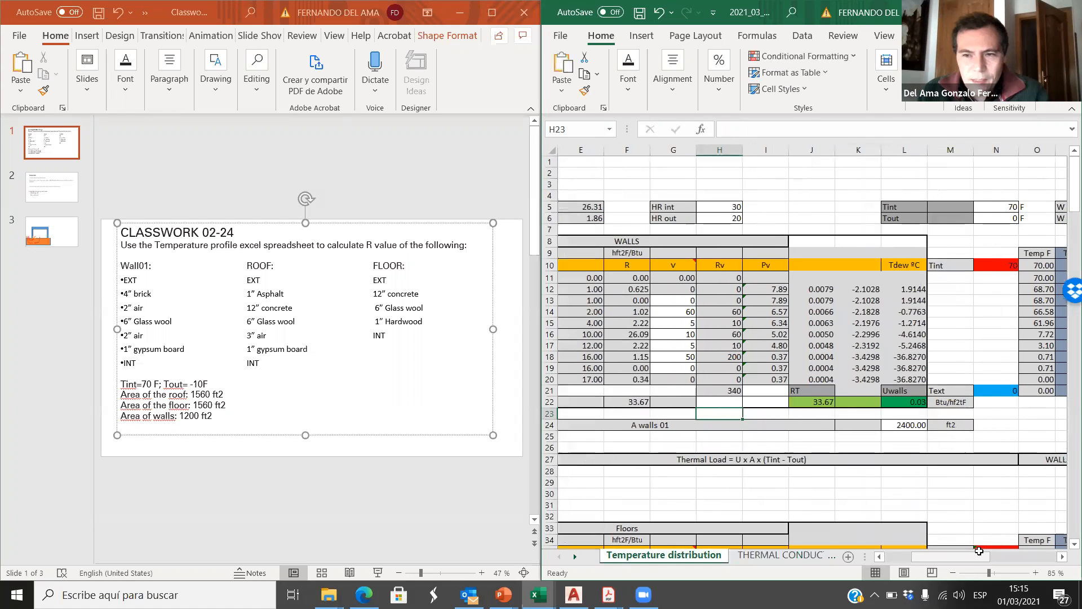
{"action": "left_click", "coordinate": [1033, 12]}
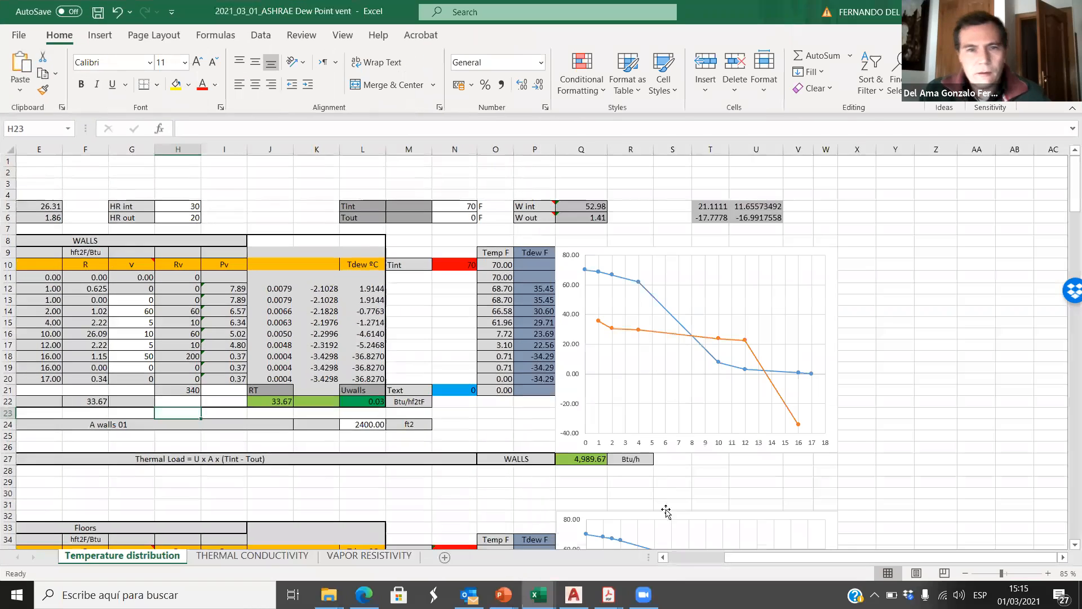
{"action": "left_click_drag", "start_coordinate": [747, 559], "coordinate": [677, 558]}
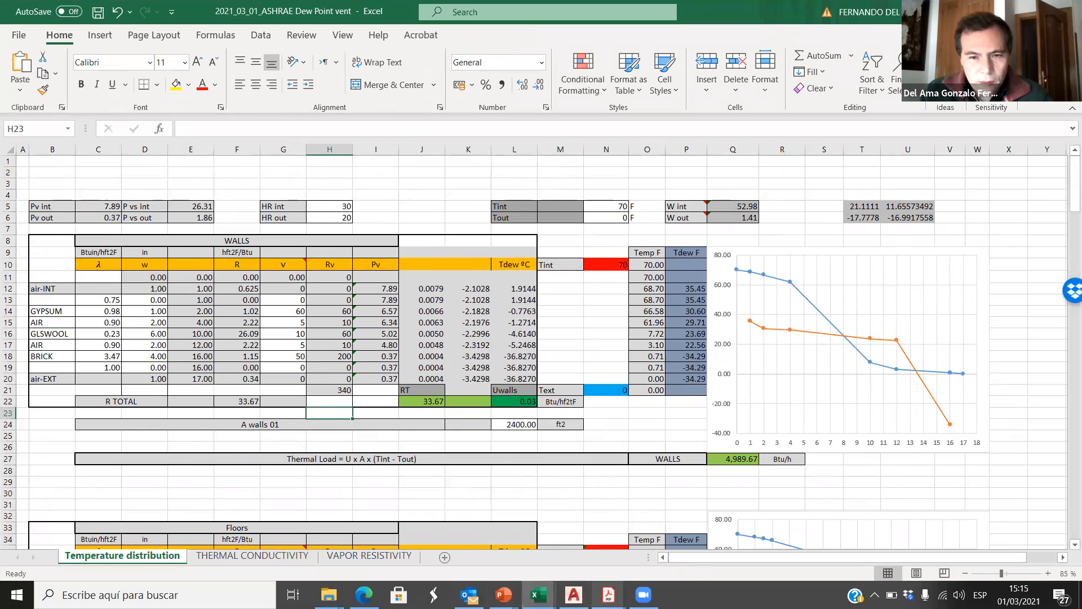
Step: Switch to the Classwork presentation in PowerPoint and review the Calculate tasks and the given temperatures and areas
{"action": "mouse_move", "coordinate": [503, 595]}
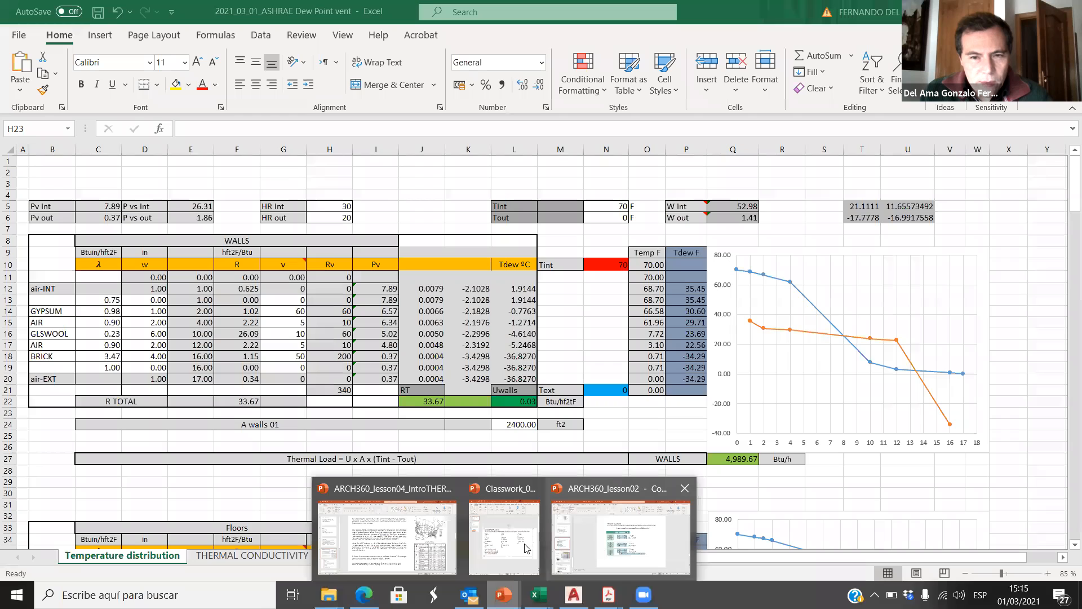
{"action": "mouse_move", "coordinate": [497, 550]}
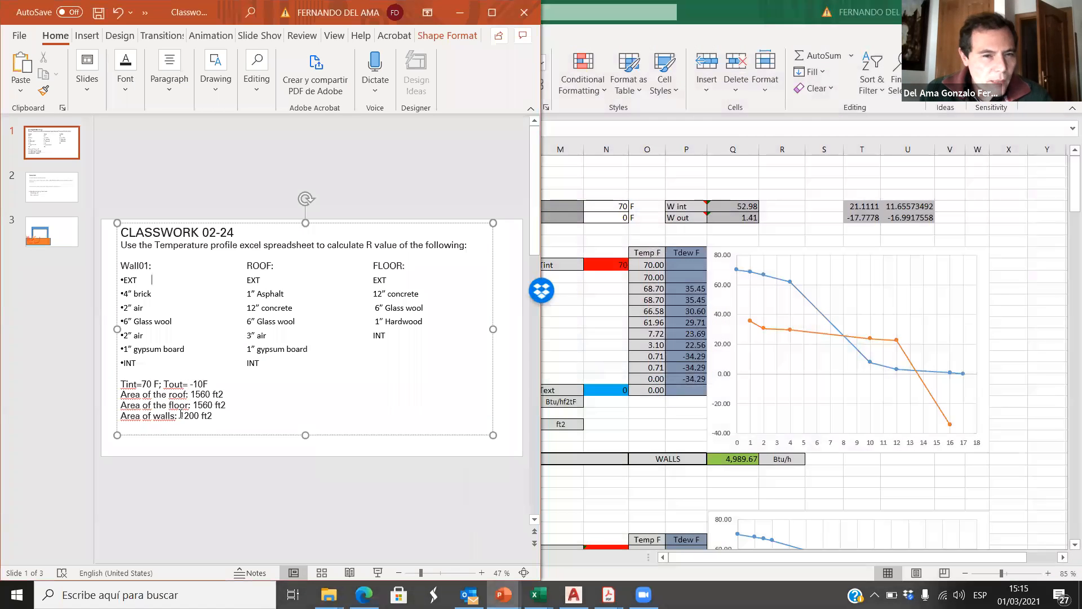
{"action": "left_click", "coordinate": [64, 187]}
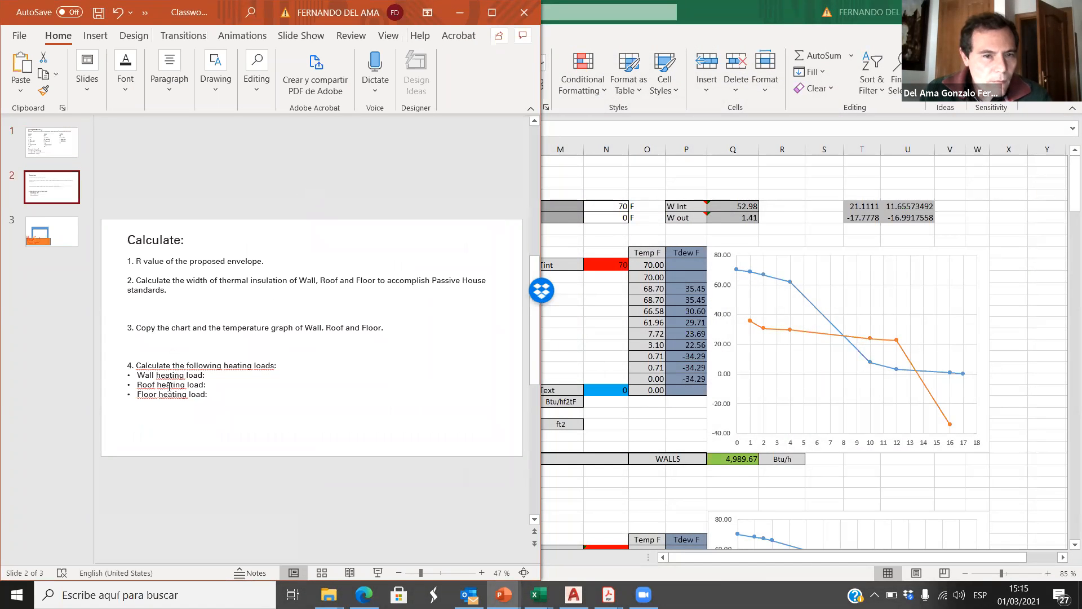
{"action": "left_click", "coordinate": [71, 151]}
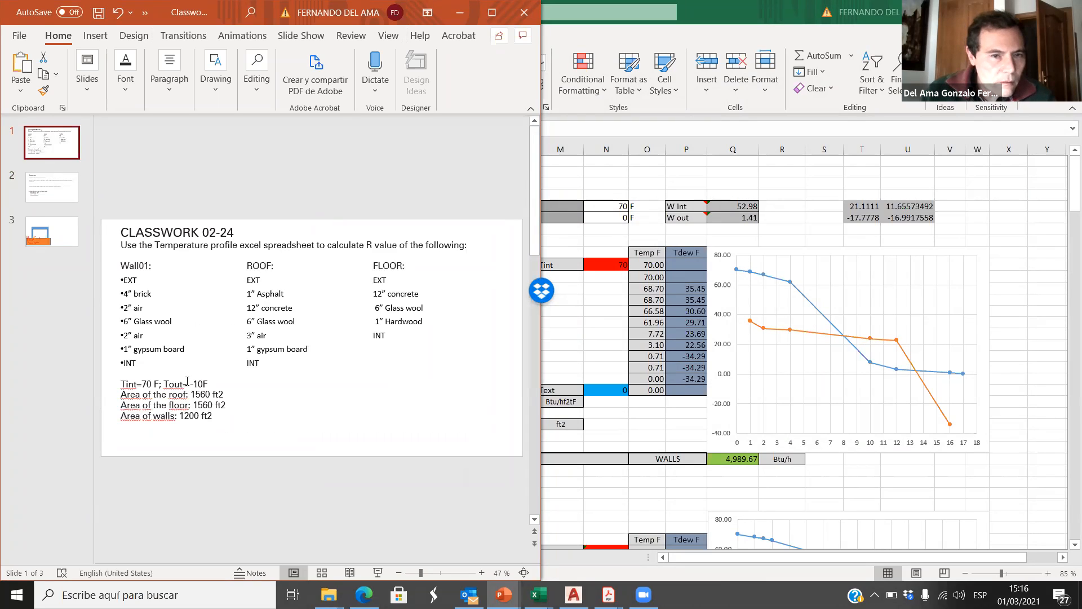
Step: Look up the outdoor temperature on the Classwork slide and set Tout in cell N6 of the spreadsheet to -10 F
{"action": "double_click", "coordinate": [188, 382]}
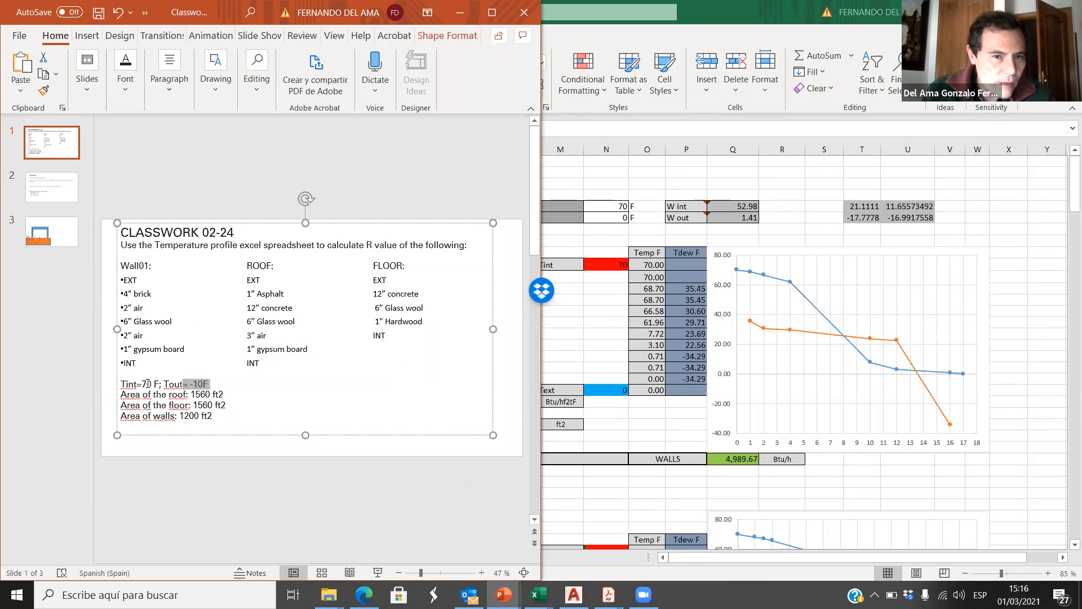
{"action": "left_click_drag", "start_coordinate": [147, 384], "coordinate": [210, 384]}
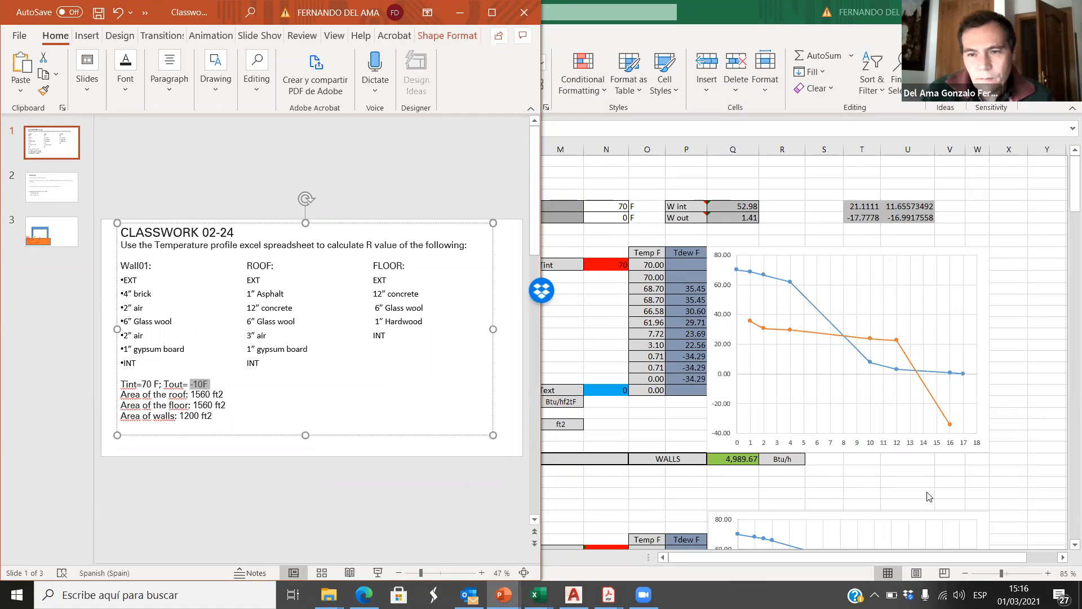
{"action": "left_click", "coordinate": [929, 496]}
{"action": "left_click", "coordinate": [617, 219]}
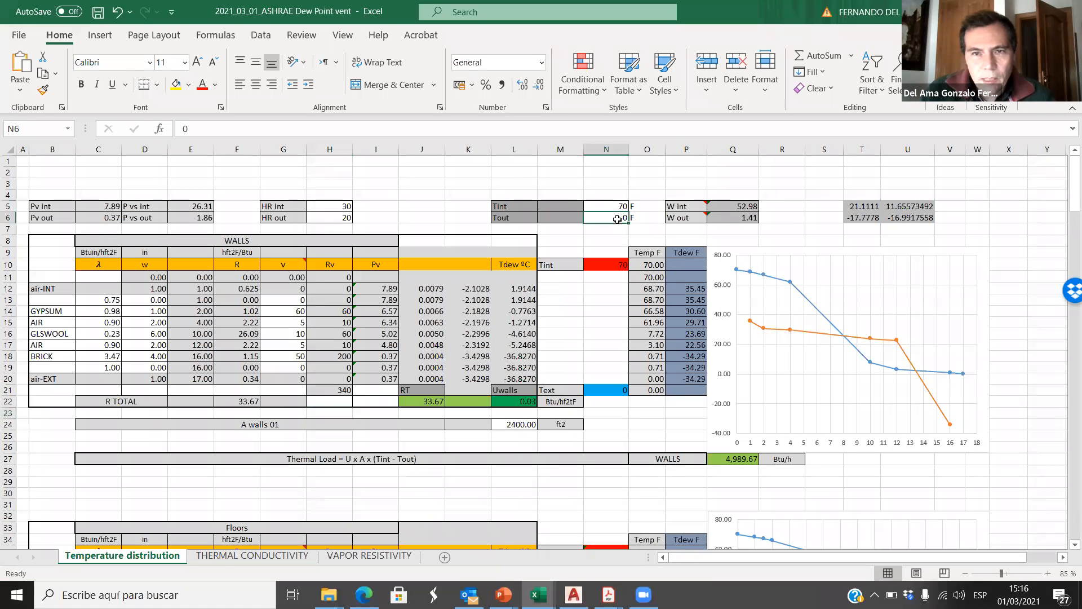
{"action": "type", "text": "-10"}
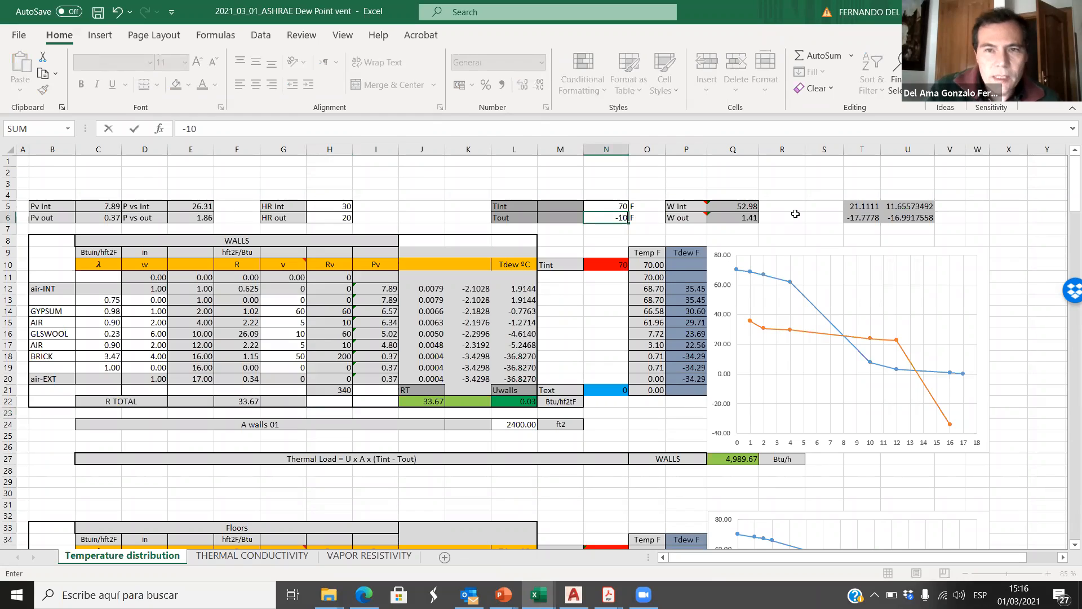
{"action": "left_click", "coordinate": [458, 186]}
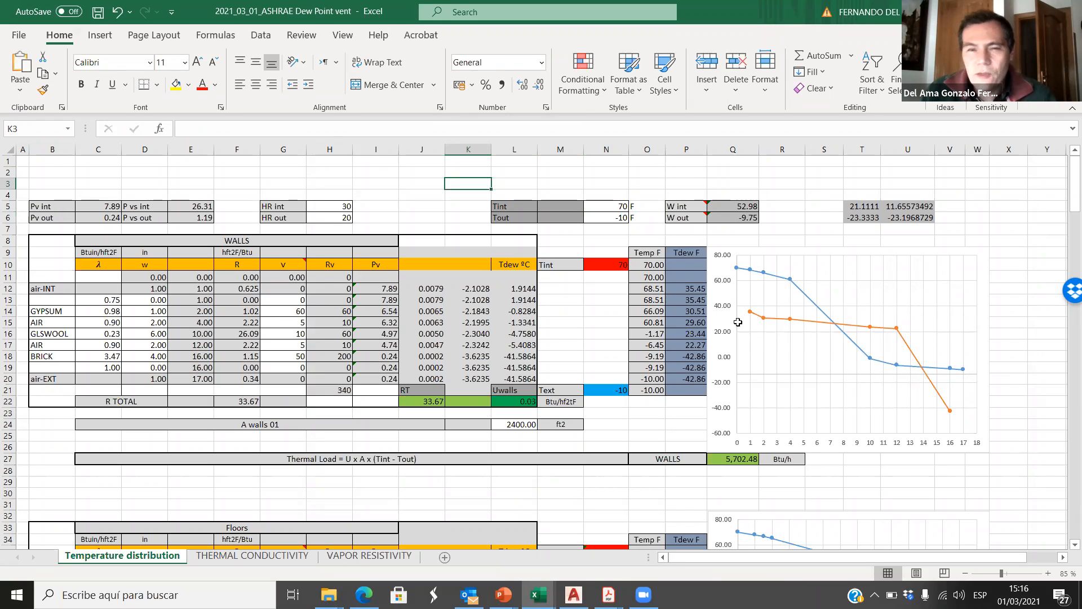
{"action": "left_click", "coordinate": [619, 218]}
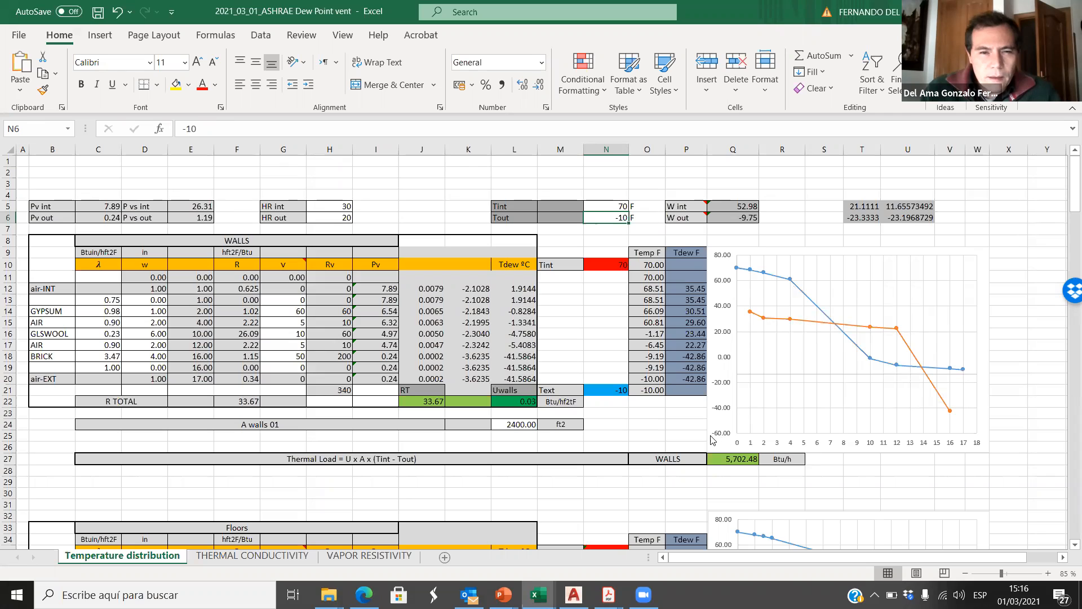
{"action": "left_click_drag", "start_coordinate": [41, 240], "coordinate": [561, 401]}
{"action": "left_click", "coordinate": [375, 183]}
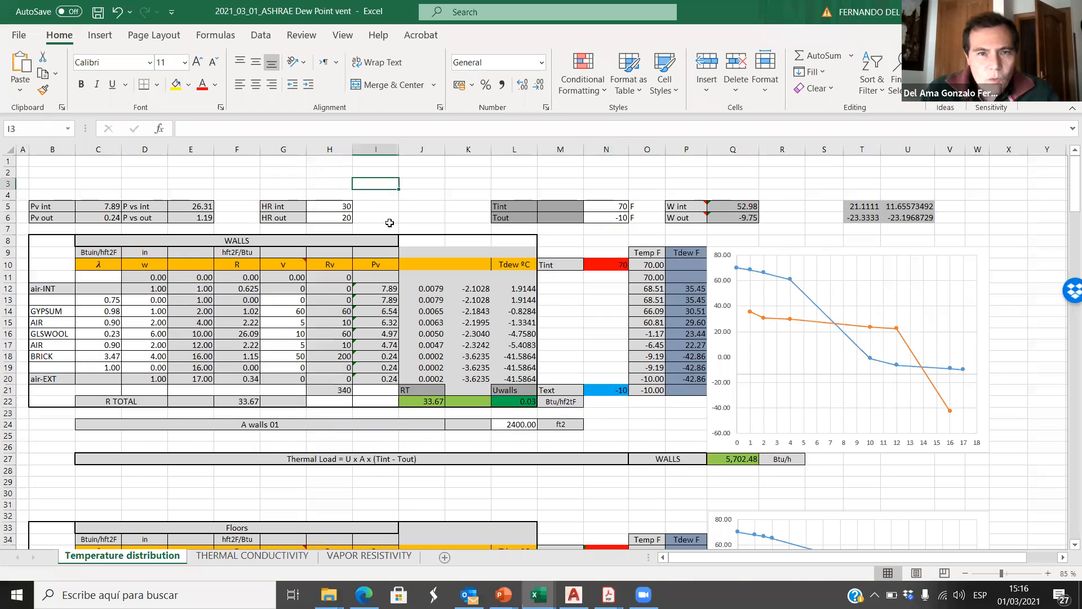
Step: Look up the area of the walls on the Classwork slide and set A walls 01 in cell L24 to 1200 ft2
{"action": "left_click", "coordinate": [523, 427]}
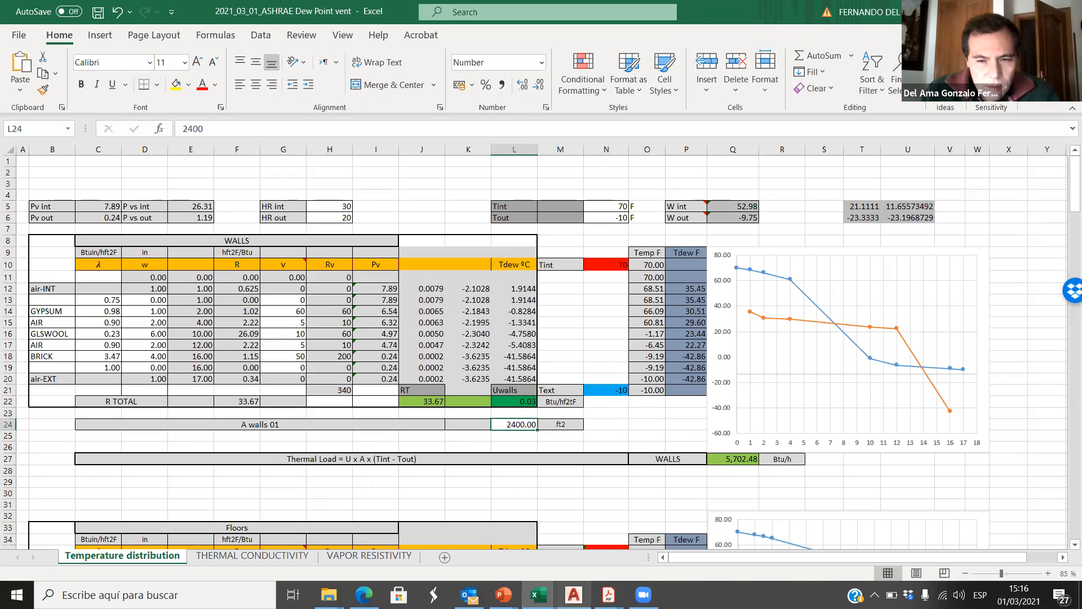
{"action": "left_click", "coordinate": [503, 595]}
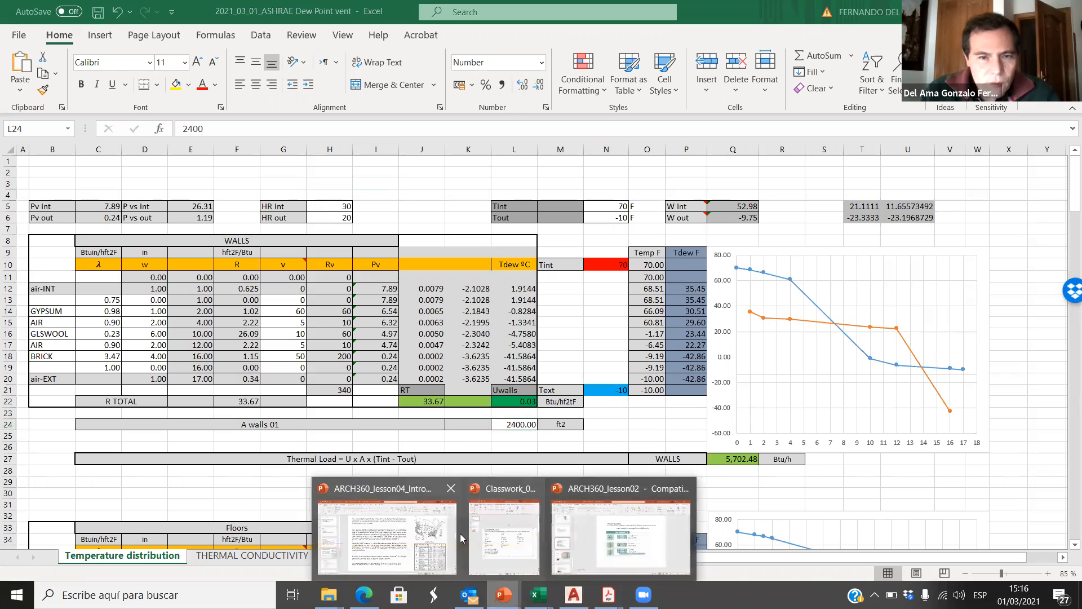
{"action": "left_click", "coordinate": [501, 543]}
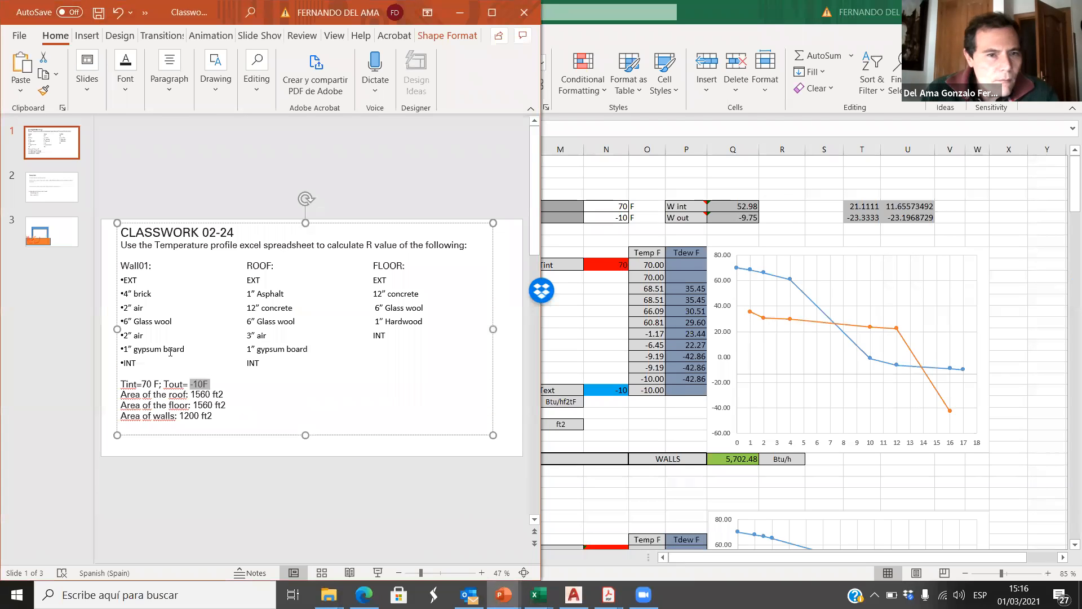
{"action": "left_click_drag", "start_coordinate": [181, 417], "coordinate": [196, 417]}
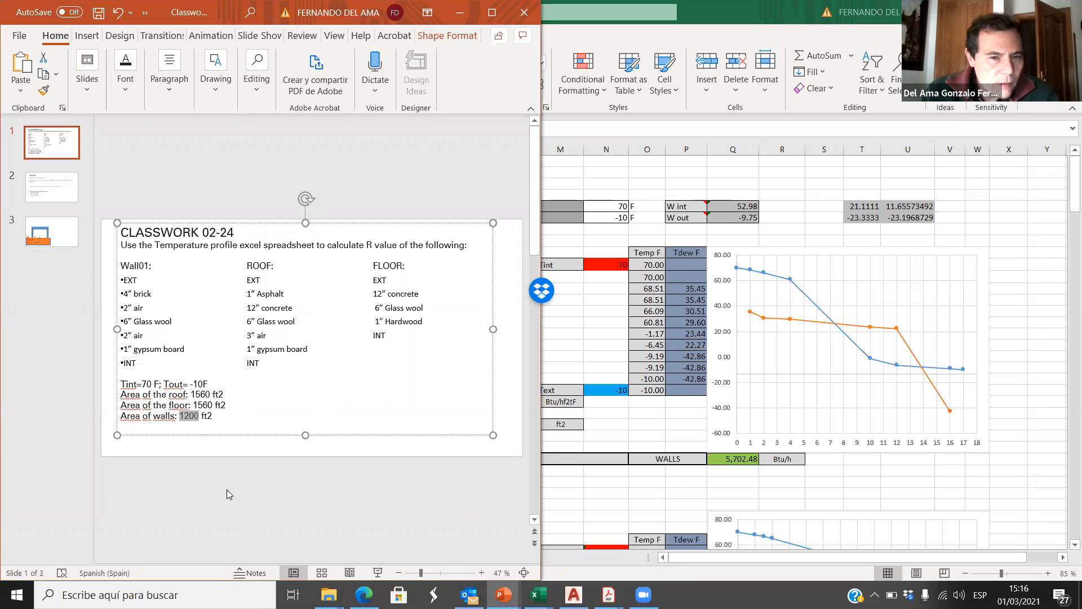
{"action": "key", "text": "alt+Tab"}
{"action": "type", "text": "12090"}
{"action": "key", "text": "BackSpace"}
{"action": "key", "text": "BackSpace"}
{"action": "type", "text": "0"}
{"action": "left_click", "coordinate": [591, 480]}
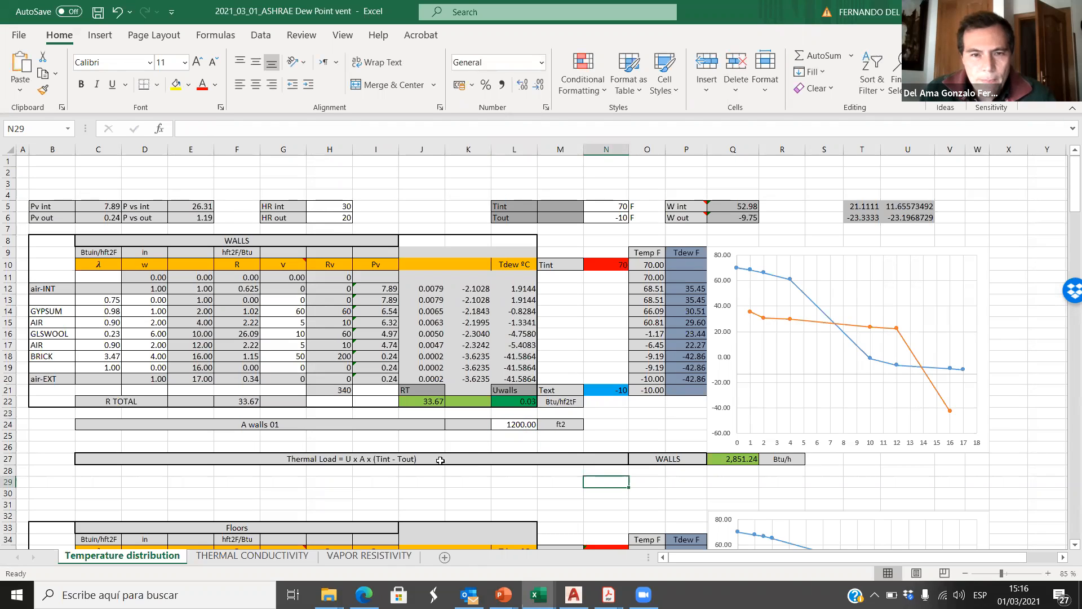
Step: Inspect the thermal load formula of the walls in cell Q27 without changing it
{"action": "double_click", "coordinate": [736, 460]}
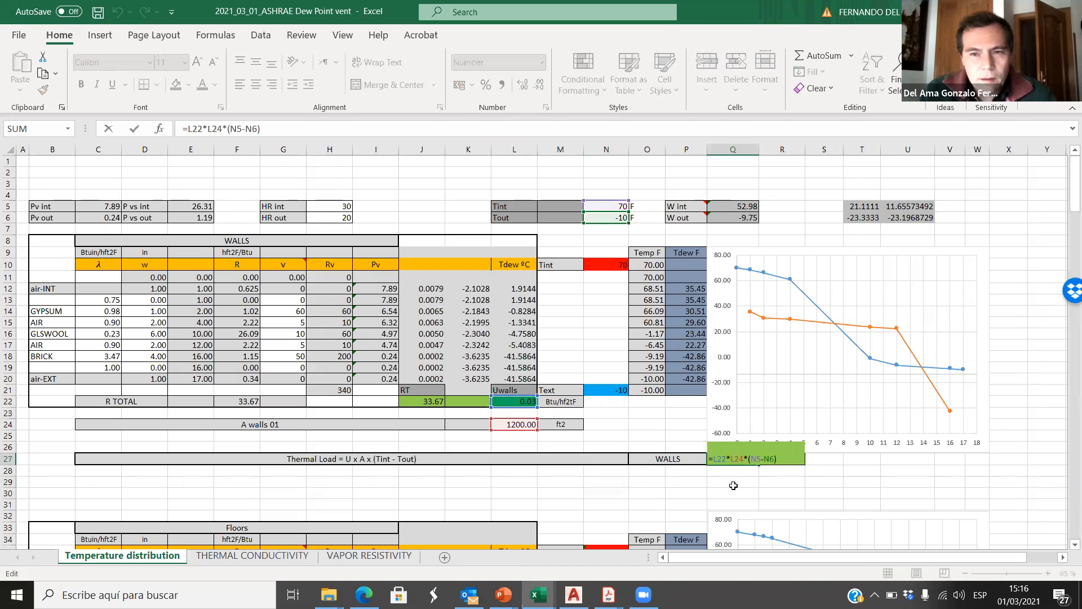
{"action": "key", "text": "Escape"}
{"action": "left_click", "coordinate": [743, 480]}
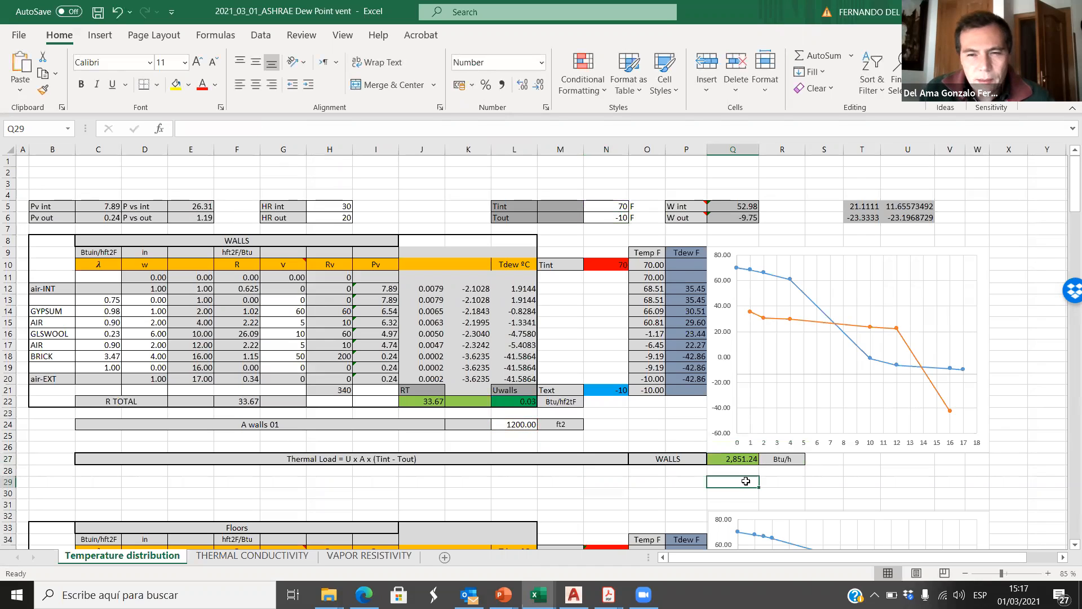
{"action": "double_click", "coordinate": [736, 460]}
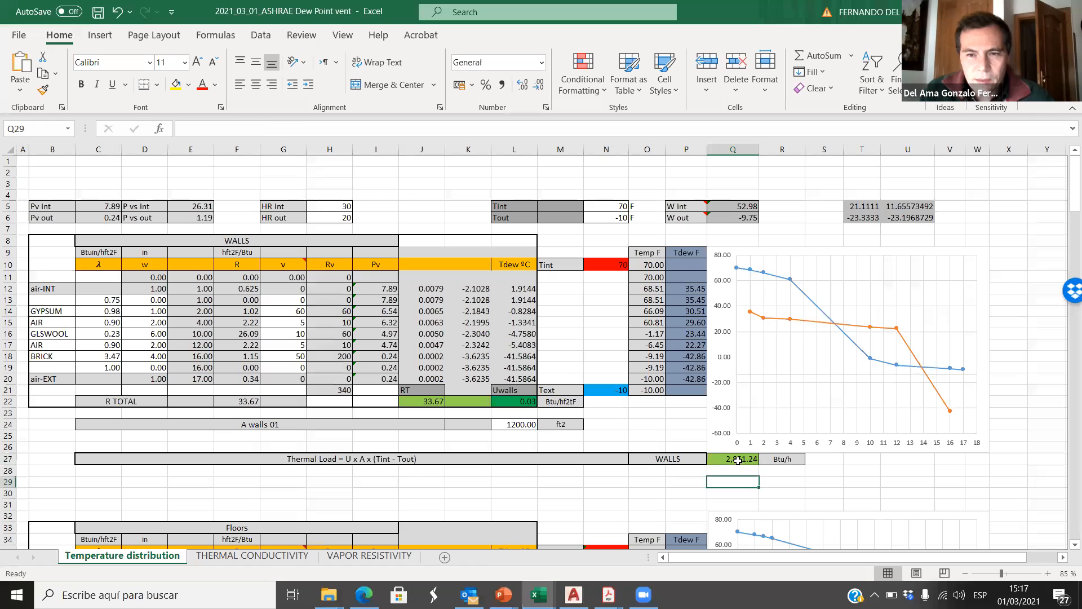
Step: Copy the WALLS table with its chart and thermal load row (B8:W27), and add a blank slide after the Calculate slide in the Classwork presentation
{"action": "left_click_drag", "start_coordinate": [39, 239], "coordinate": [967, 462]}
{"action": "key", "text": "ctrl+c"}
{"action": "left_click", "coordinate": [503, 594]}
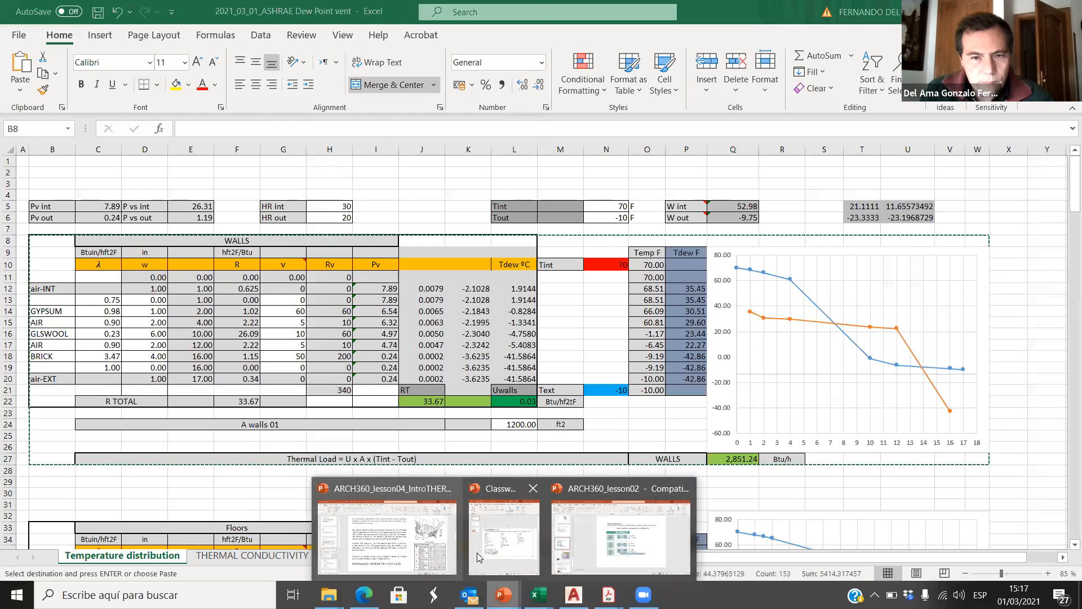
{"action": "left_click", "coordinate": [481, 552]}
{"action": "scroll", "coordinate": [307, 414], "scroll_direction": "down", "scroll_amount": 2}
{"action": "scroll", "coordinate": [285, 389], "scroll_direction": "up", "scroll_amount": 1}
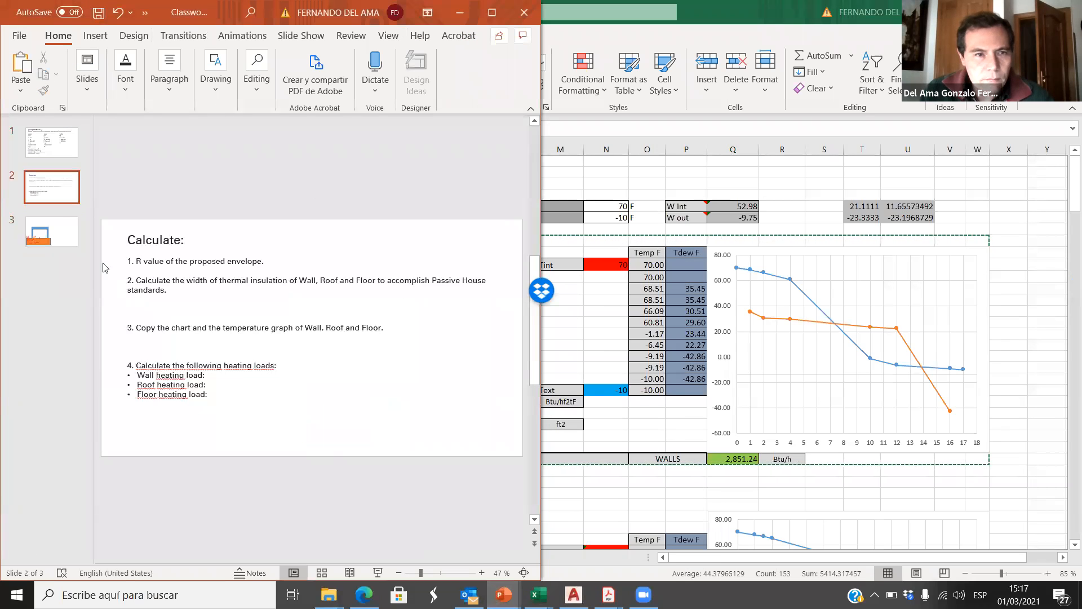
{"action": "left_click", "coordinate": [62, 211]}
{"action": "key", "text": "ctrl+m"}
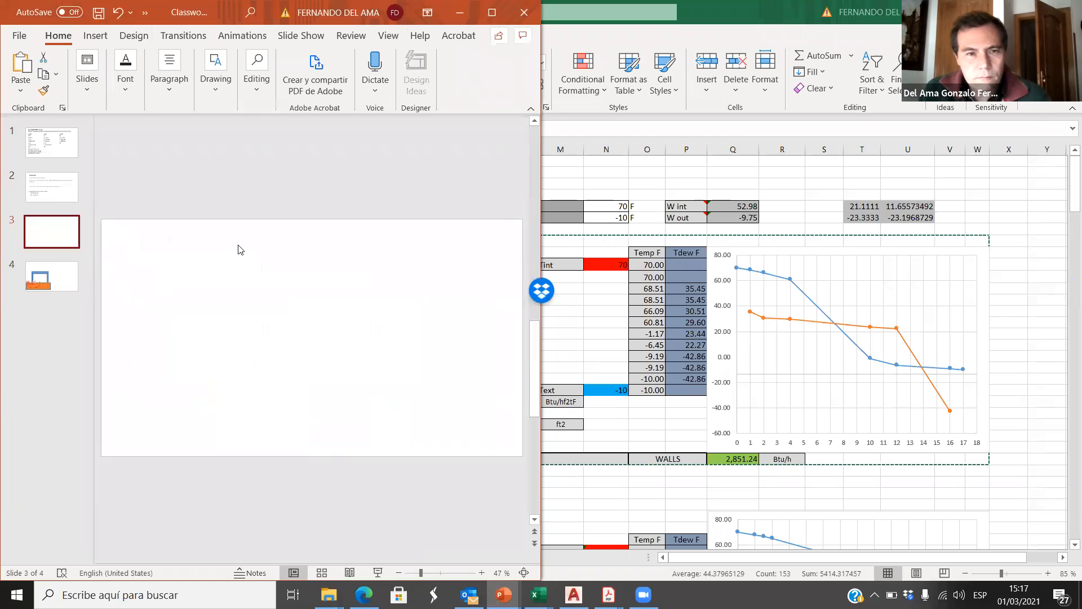
Step: Paste the copied WALLS table and chart as one picture and place it along the upper edge of the new slide
{"action": "key", "text": "ctrl+v"}
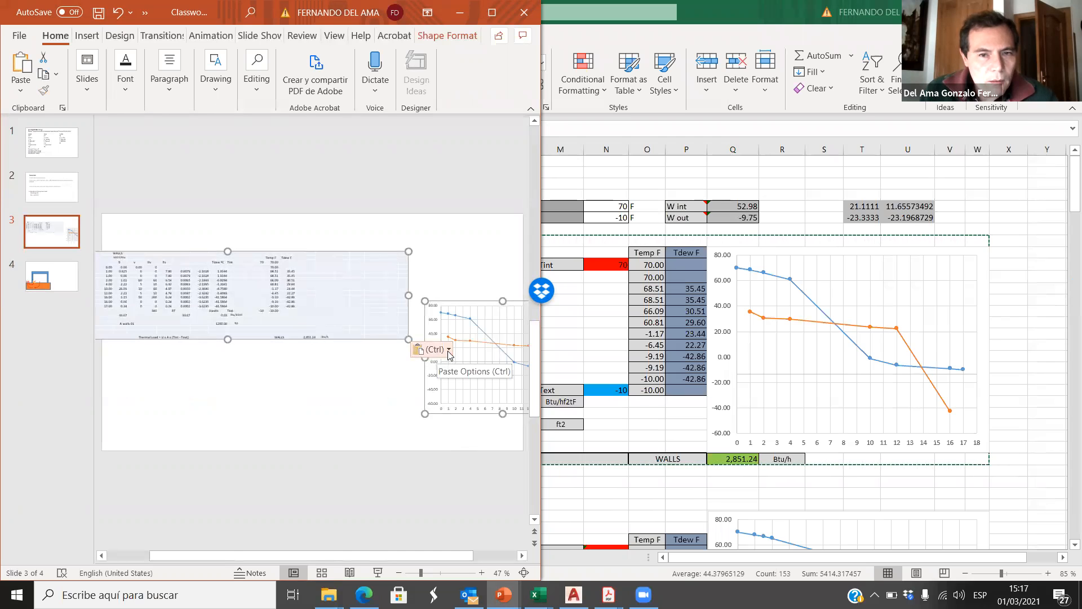
{"action": "left_click", "coordinate": [429, 350]}
{"action": "left_click", "coordinate": [481, 394]}
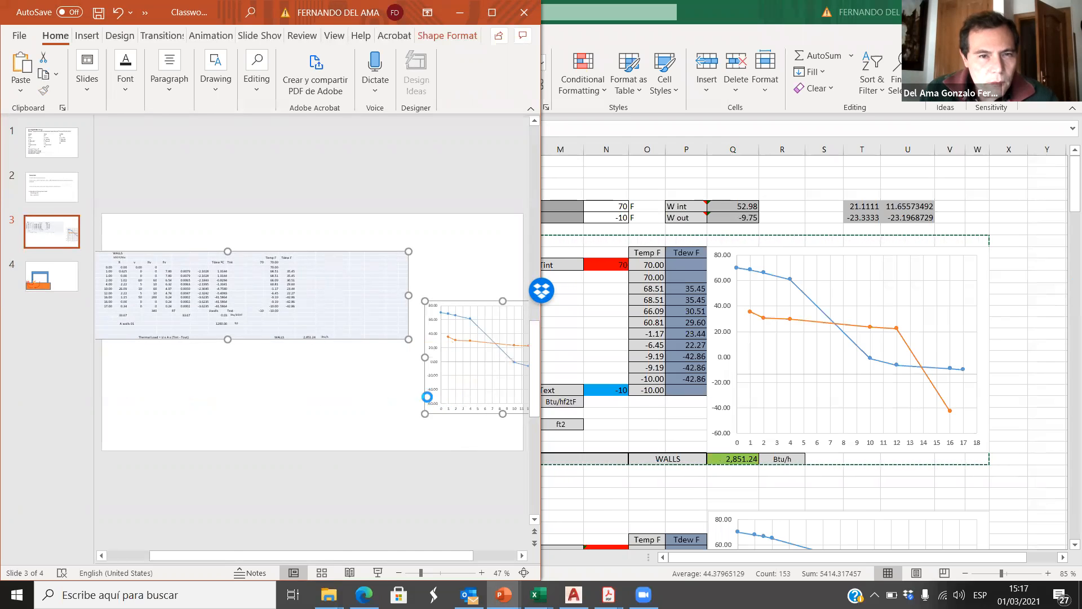
{"action": "left_click_drag", "start_coordinate": [399, 286], "coordinate": [365, 229]}
{"action": "left_click", "coordinate": [403, 497]}
{"action": "left_click", "coordinate": [361, 371]}
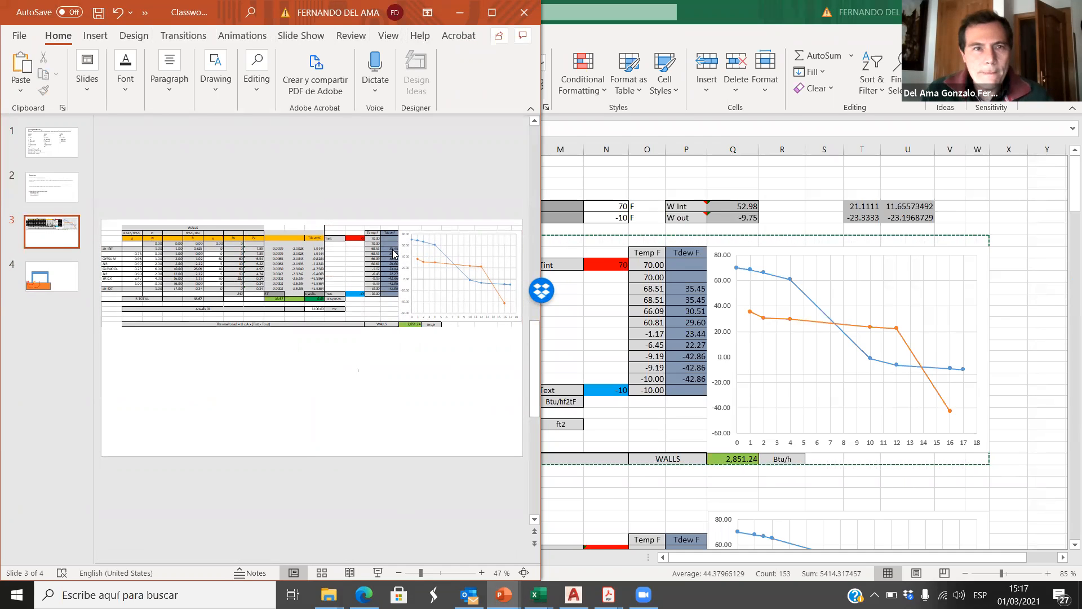
Step: Maximize the presentation and review the classwork, Calculate and pasted WALLS slides
{"action": "left_click", "coordinate": [492, 13]}
{"action": "scroll", "coordinate": [611, 361], "scroll_direction": "up", "scroll_amount": 2}
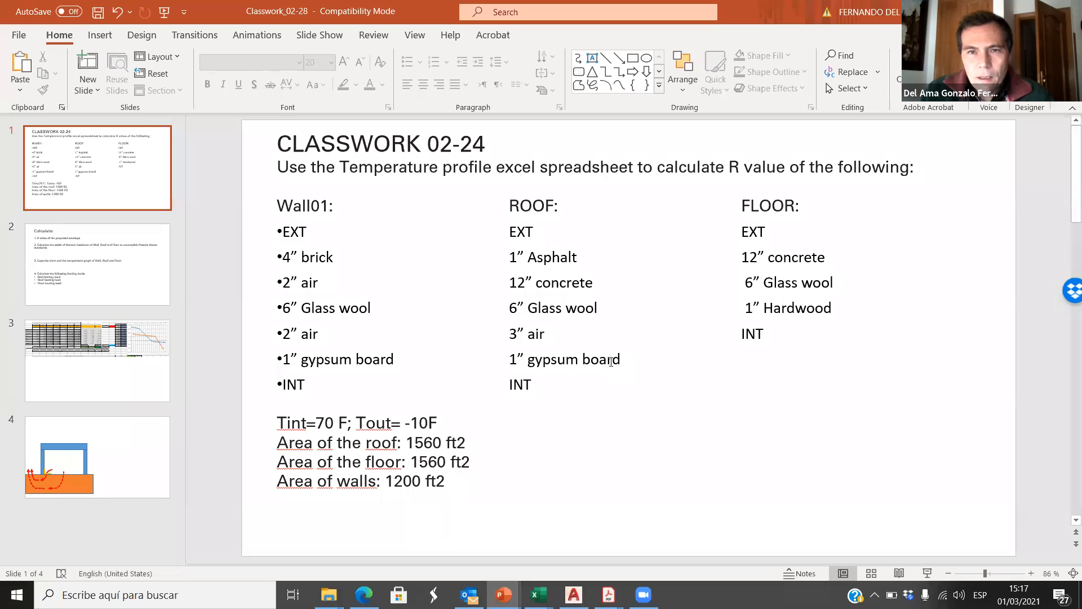
{"action": "scroll", "coordinate": [611, 362], "scroll_direction": "down", "scroll_amount": 1}
{"action": "scroll", "coordinate": [608, 363], "scroll_direction": "down", "scroll_amount": 1}
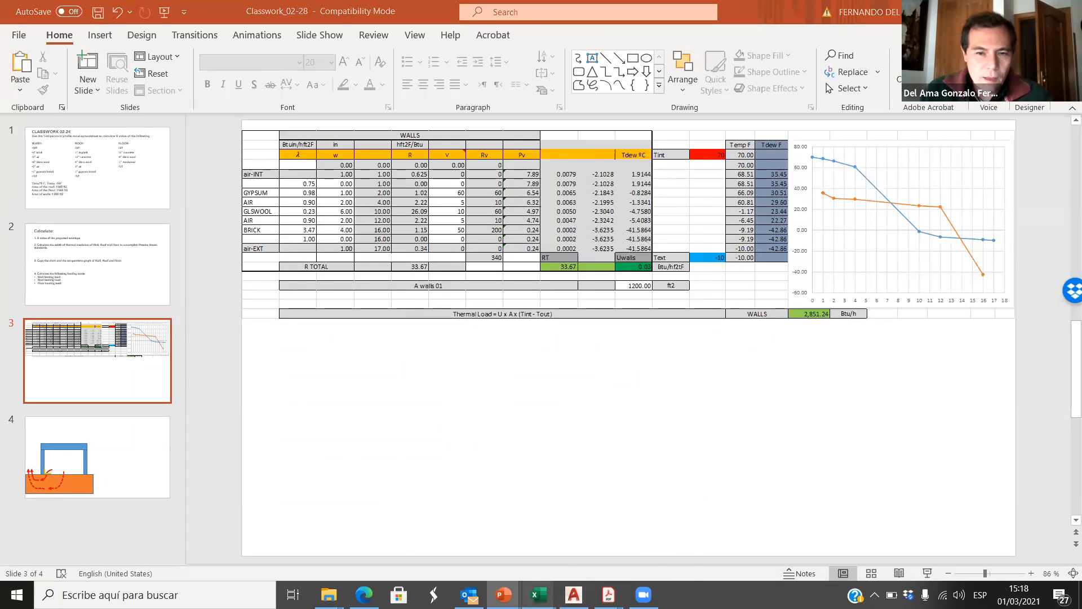
Step: Switch back to the Excel workbook and change the wall table's heading in C8 to WALLS PASSIVE HOUSE
{"action": "mouse_move", "coordinate": [538, 595]}
{"action": "left_click", "coordinate": [508, 538]}
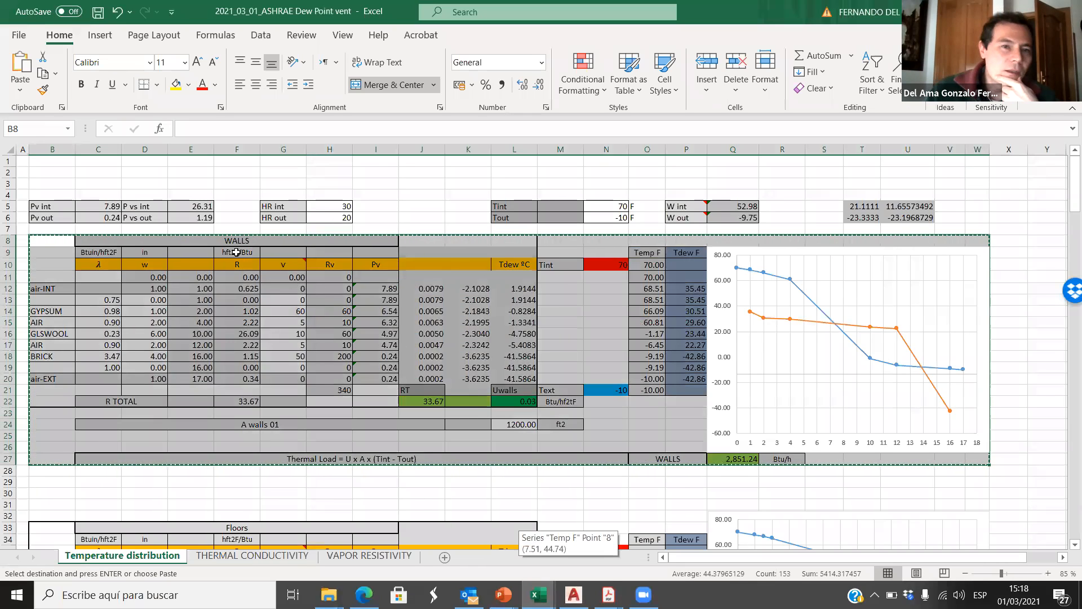
{"action": "double_click", "coordinate": [253, 241]}
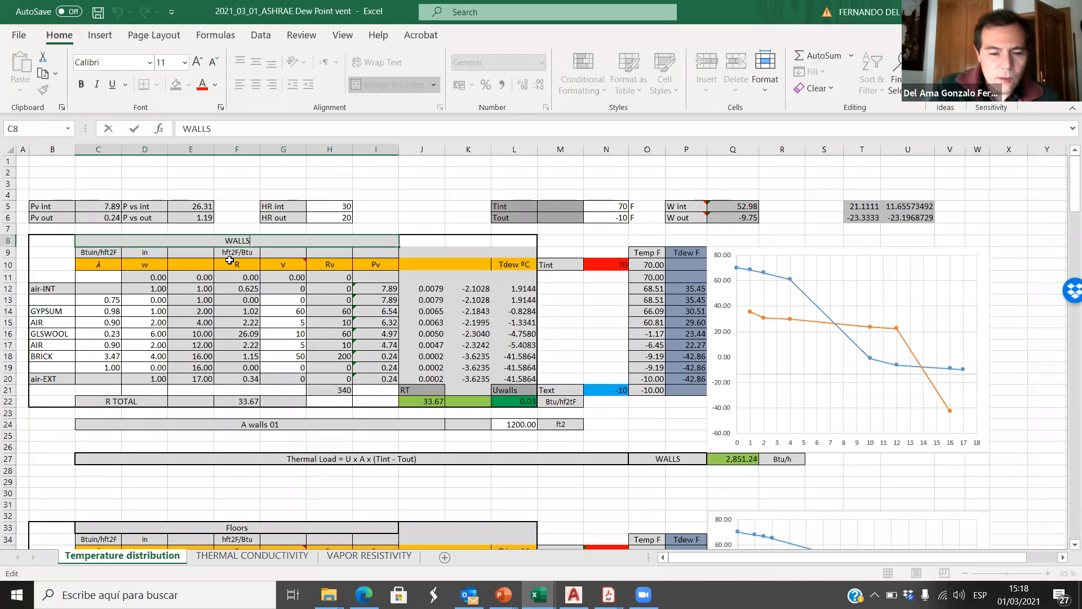
{"action": "type", "text": "PASSI"}
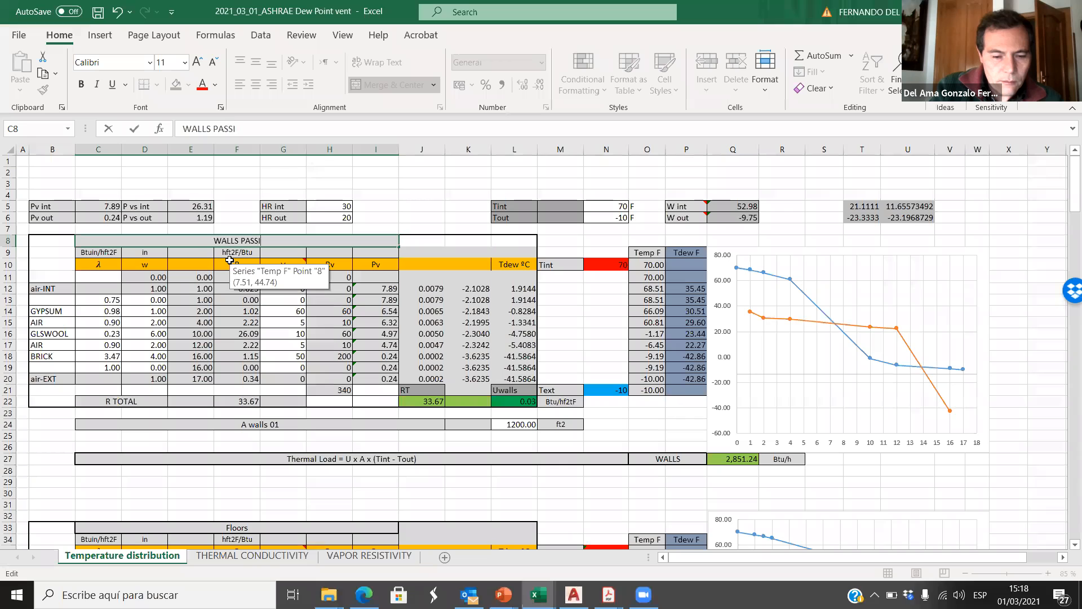
{"action": "type", "text": "VE HOUSE"}
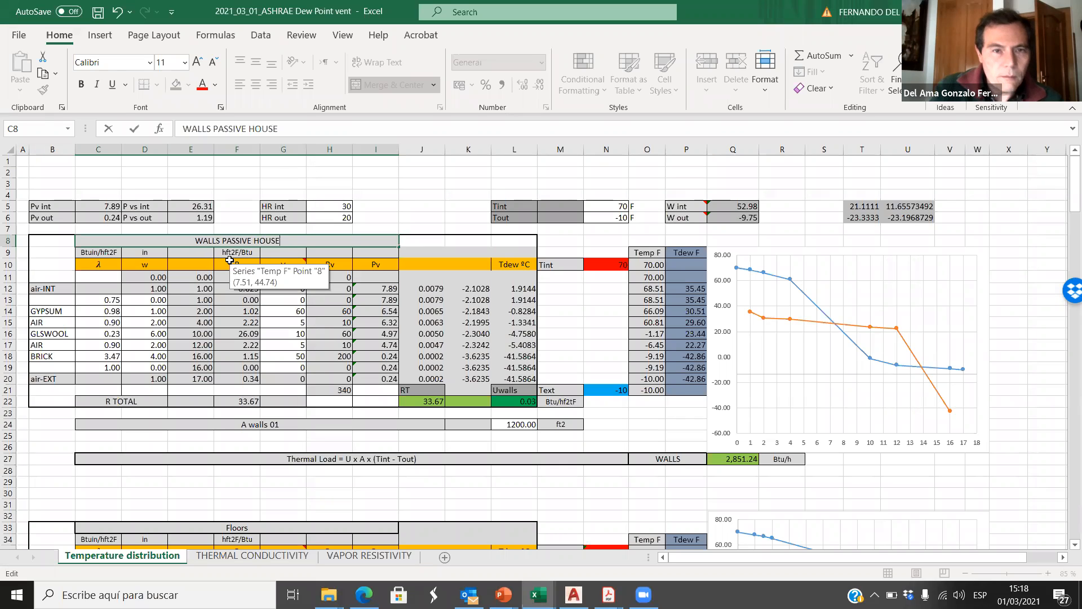
{"action": "left_click", "coordinate": [319, 401]}
Step: Try a GLSWOOL thickness of 8 in cell D16, replace it with 10 inches, and check the wall's R TOTAL and chart
{"action": "left_click", "coordinate": [245, 401]}
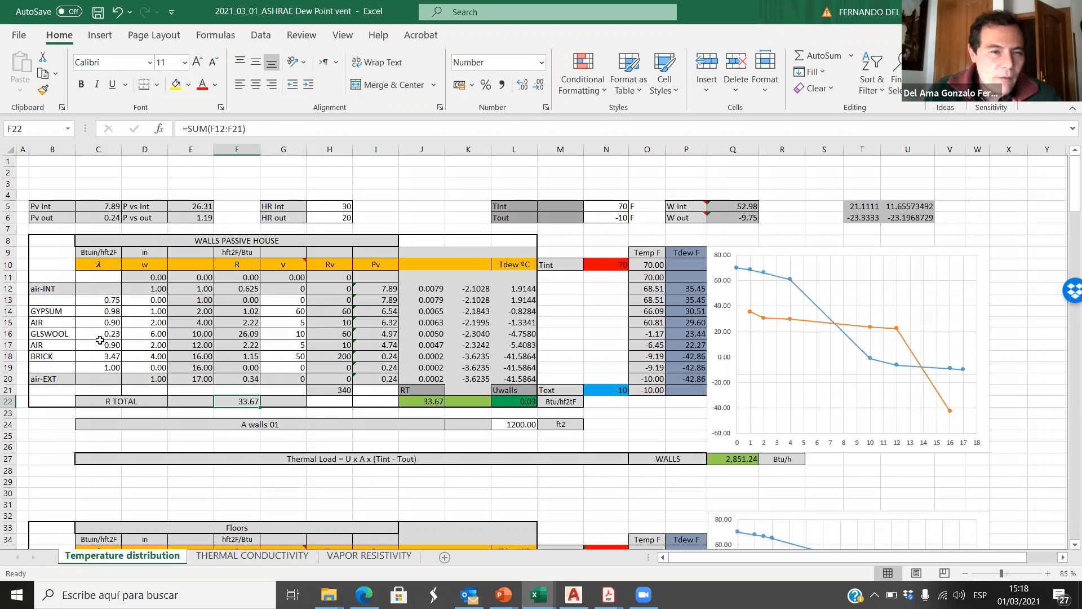
{"action": "left_click", "coordinate": [154, 334]}
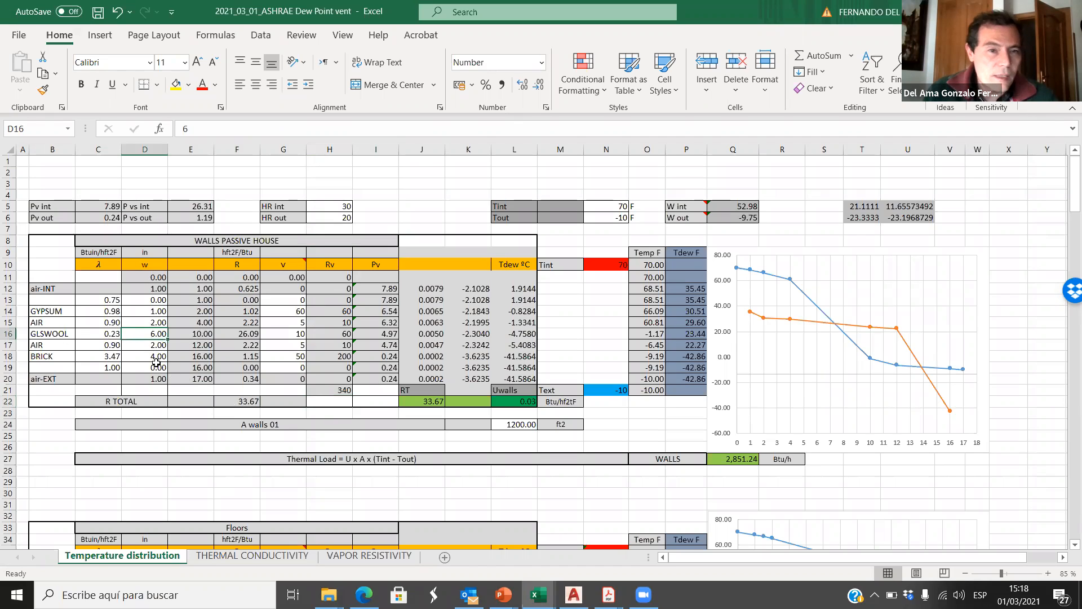
{"action": "type", "text": "8"}
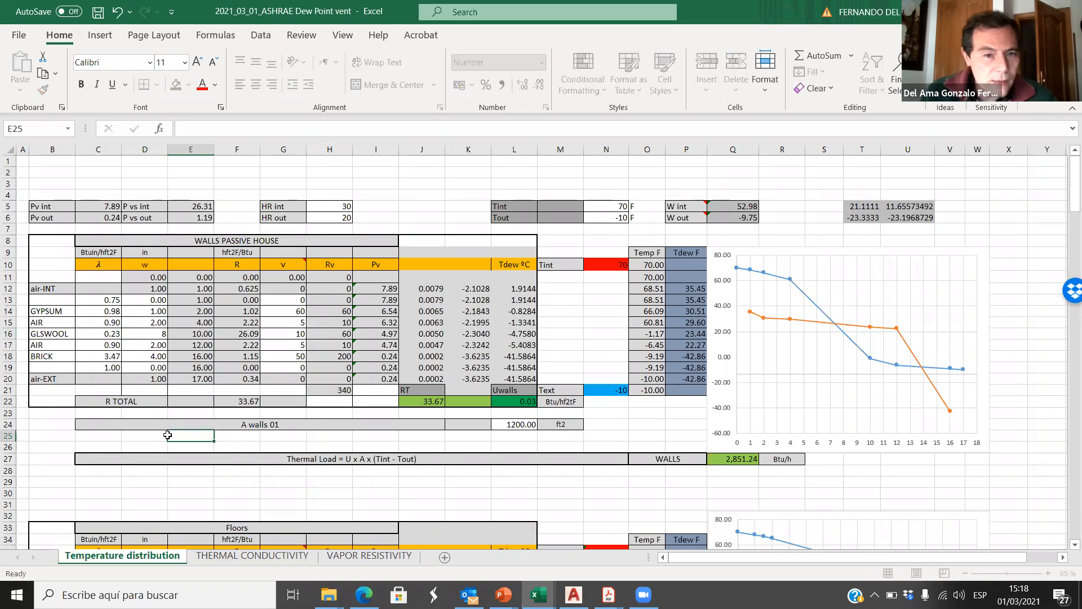
{"action": "left_click", "coordinate": [169, 435]}
{"action": "left_click", "coordinate": [152, 333]}
{"action": "type", "text": "10"}
{"action": "left_click", "coordinate": [217, 424]}
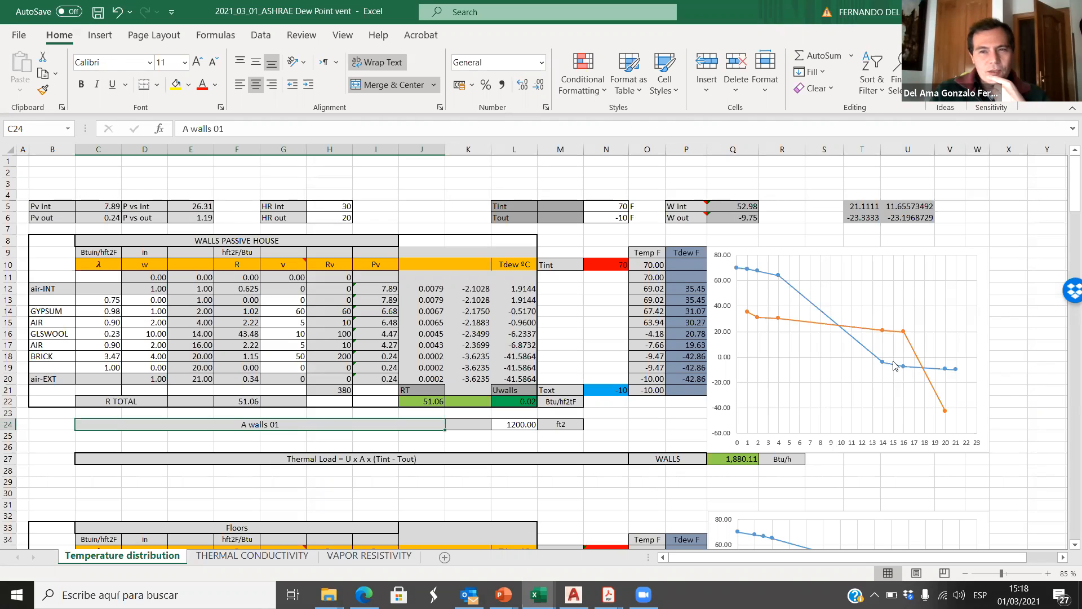
{"action": "mouse_move", "coordinate": [896, 366]}
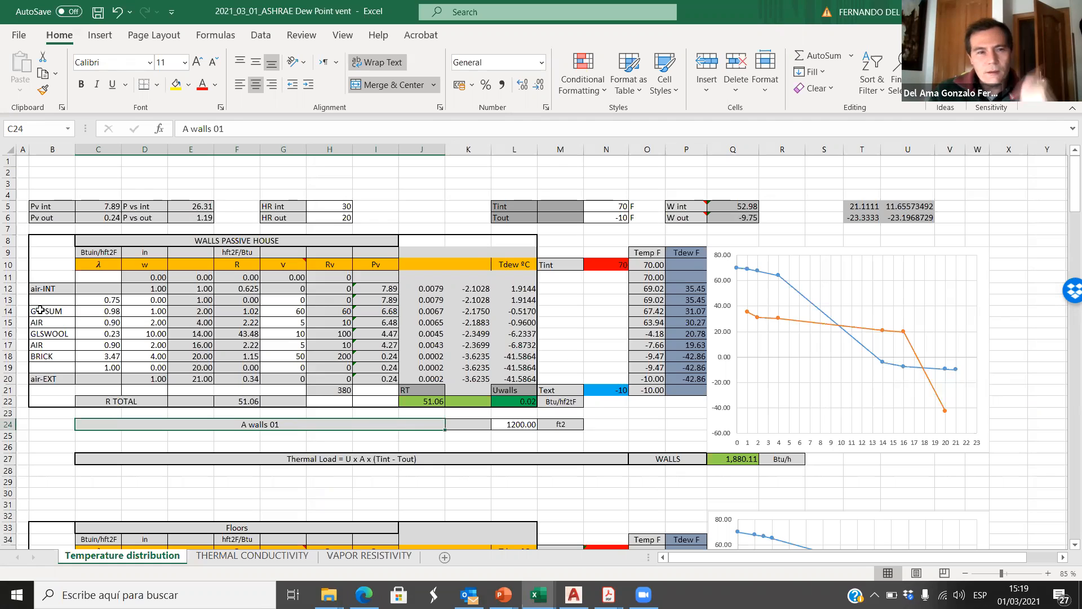
Step: Move the GYPSUM and AIR names, conductivities and thicknesses from B14:D15 up one row to B13:D14
{"action": "left_click_drag", "start_coordinate": [43, 309], "coordinate": [145, 323]}
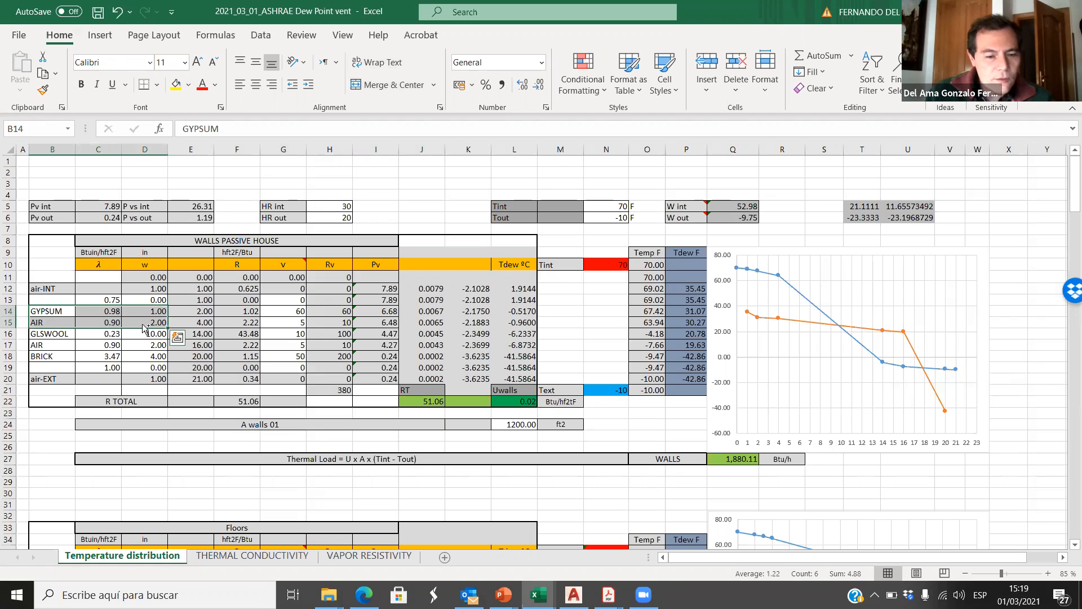
{"action": "key", "text": "ctrl+c"}
{"action": "left_click", "coordinate": [51, 299]}
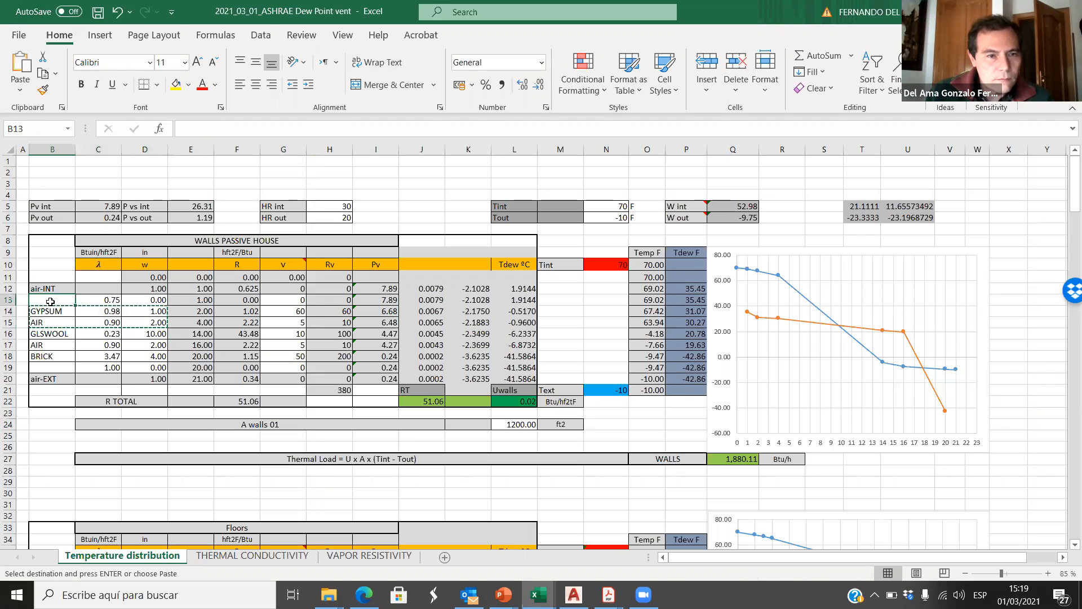
{"action": "key", "text": "Return"}
{"action": "key", "text": "Down"}
{"action": "key", "text": "Right"}
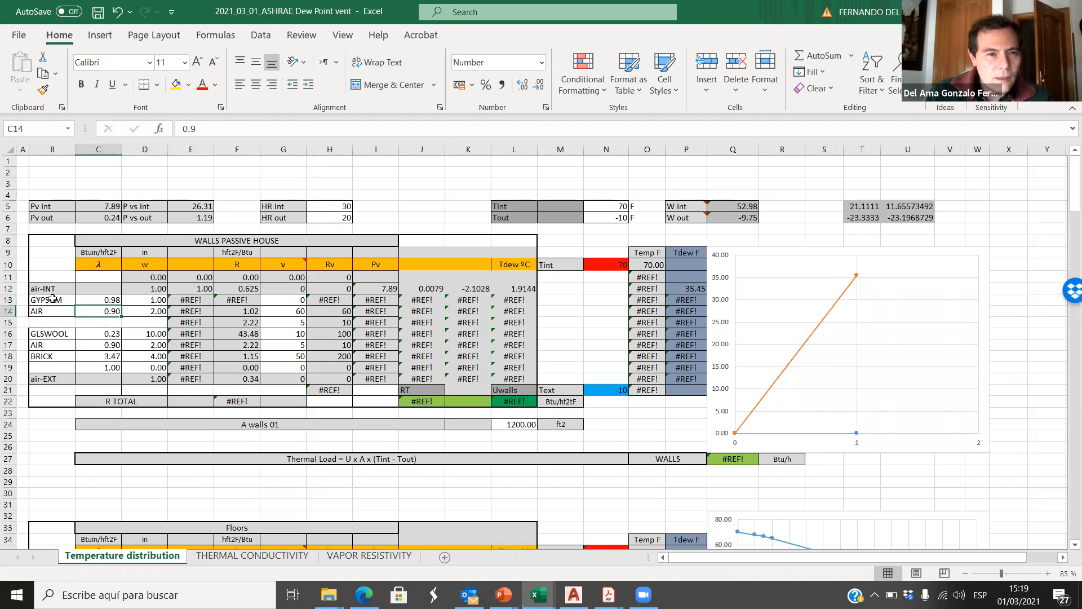
Step: Undo the upward move of the GYPSUM and AIR cells in the wall table
{"action": "key", "text": "Left"}
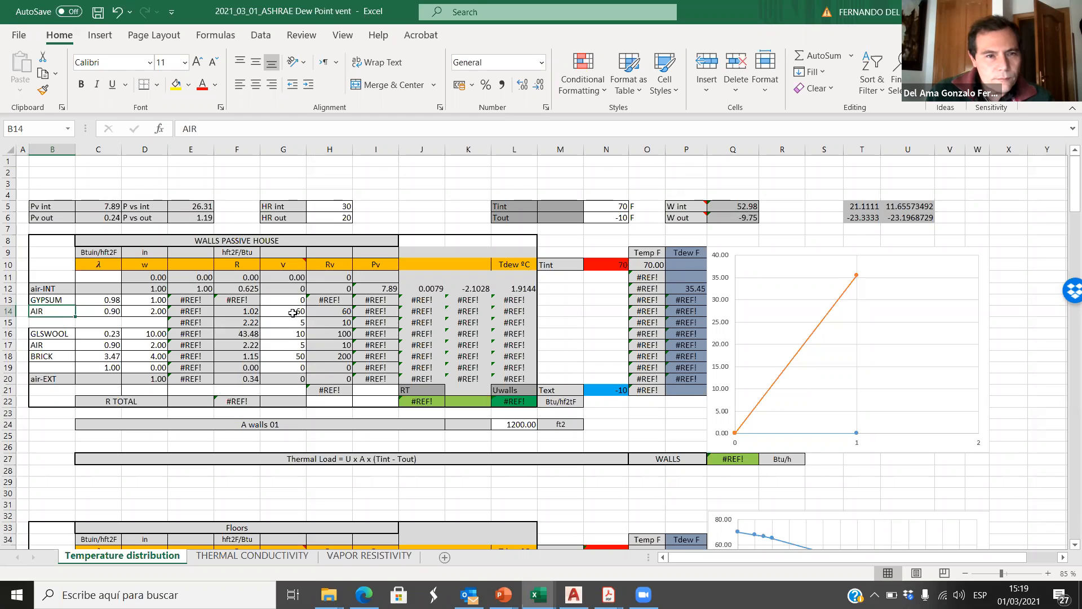
{"action": "key", "text": "ctrl+z"}
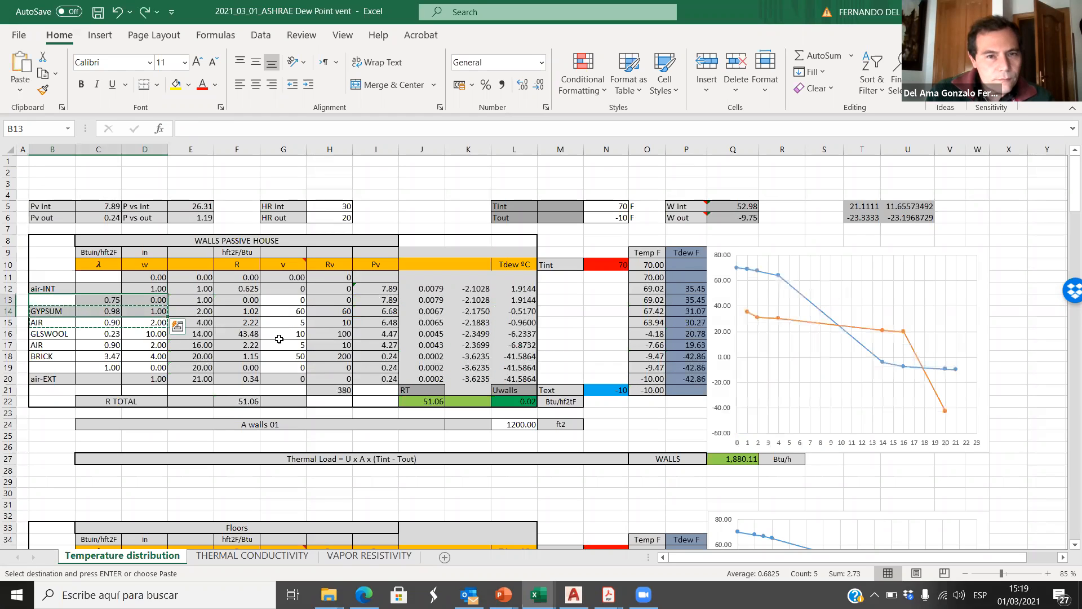
{"action": "left_click", "coordinate": [56, 311]}
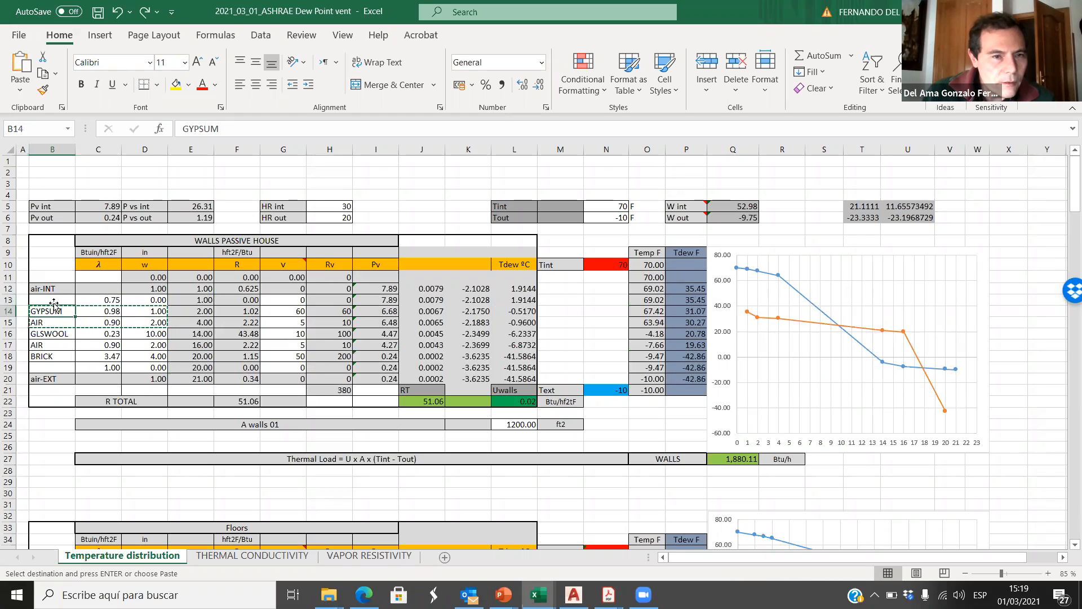
{"action": "left_click", "coordinate": [56, 337]}
Step: Fill row 13 of the wall table with a GYPSUM layer: conductivity 0.98, thickness 1 inch and v 60
{"action": "left_click", "coordinate": [67, 299]}
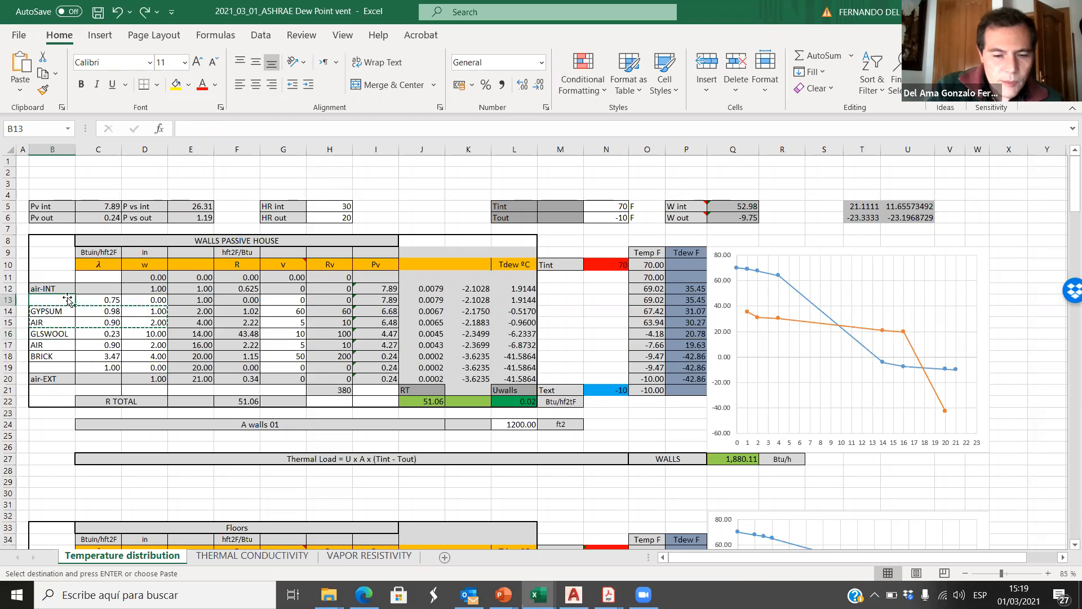
{"action": "type", "text": "GYPSUM"}
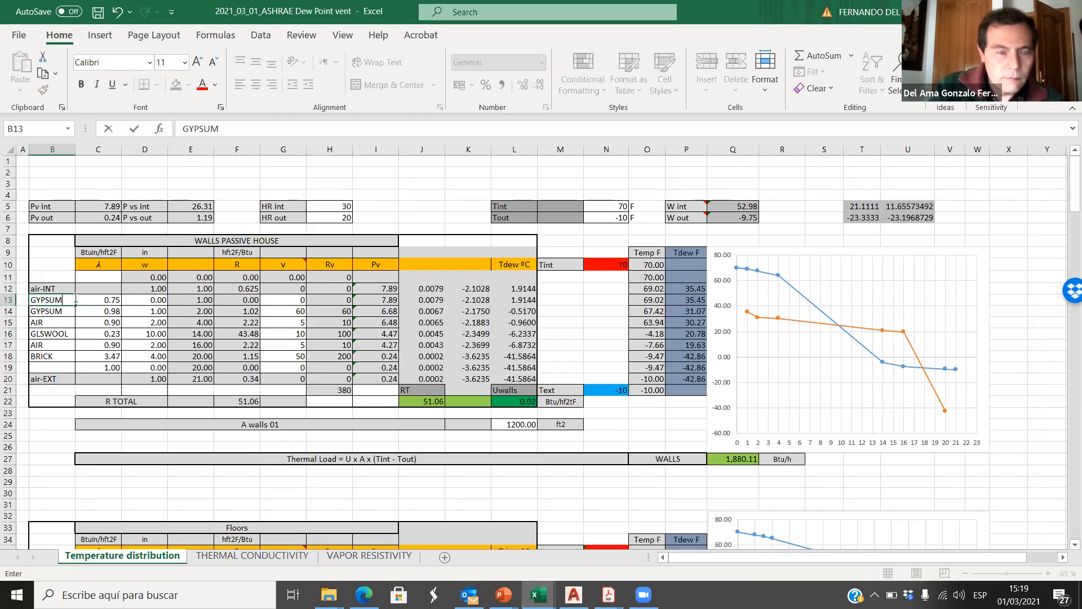
{"action": "left_click", "coordinate": [100, 299]}
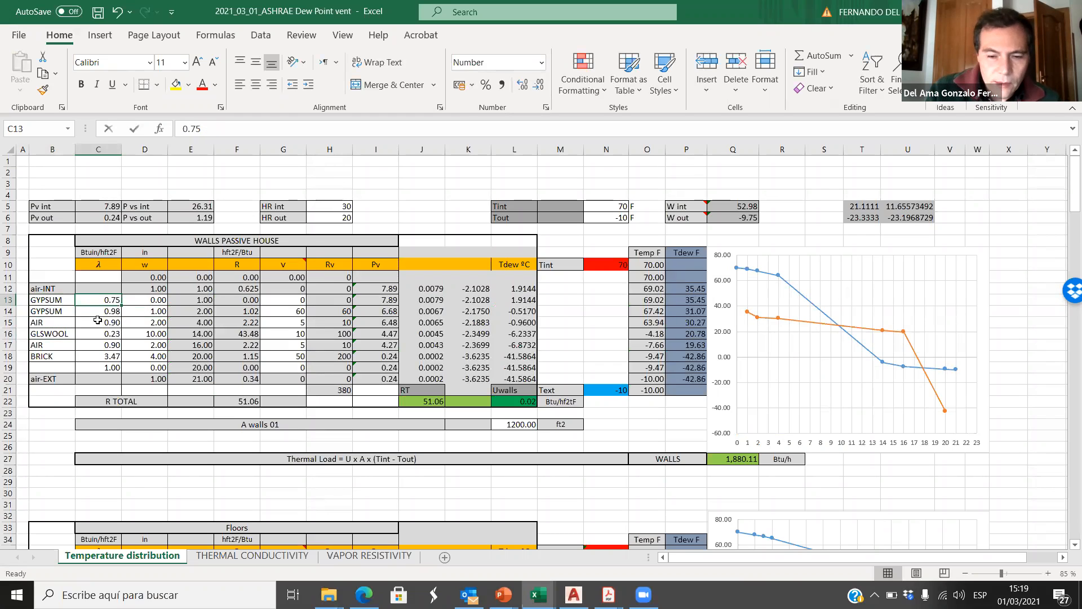
{"action": "type", "text": ".98"}
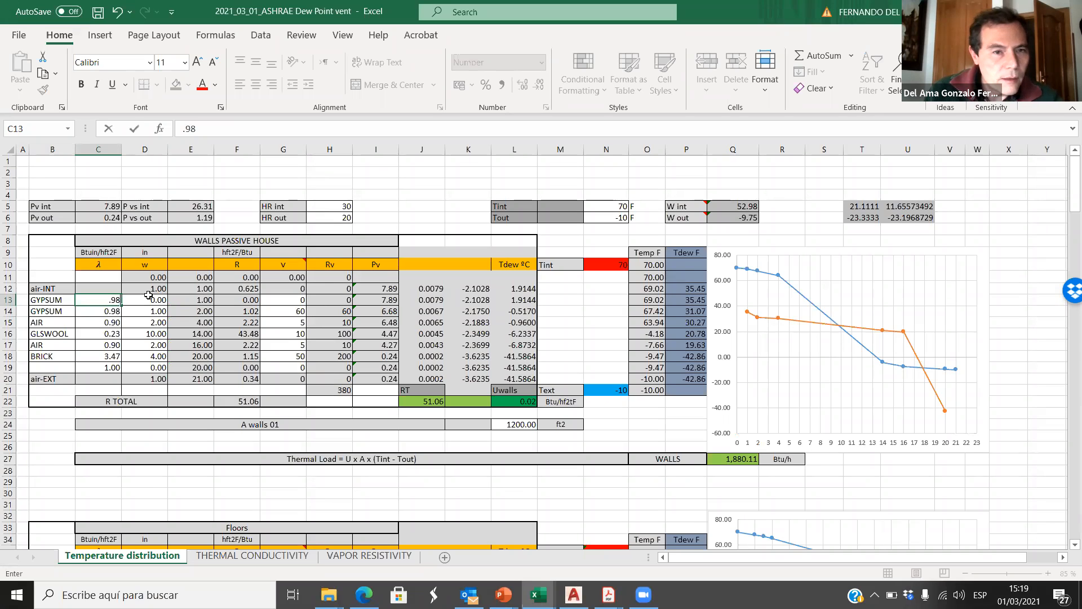
{"action": "left_click", "coordinate": [149, 298]}
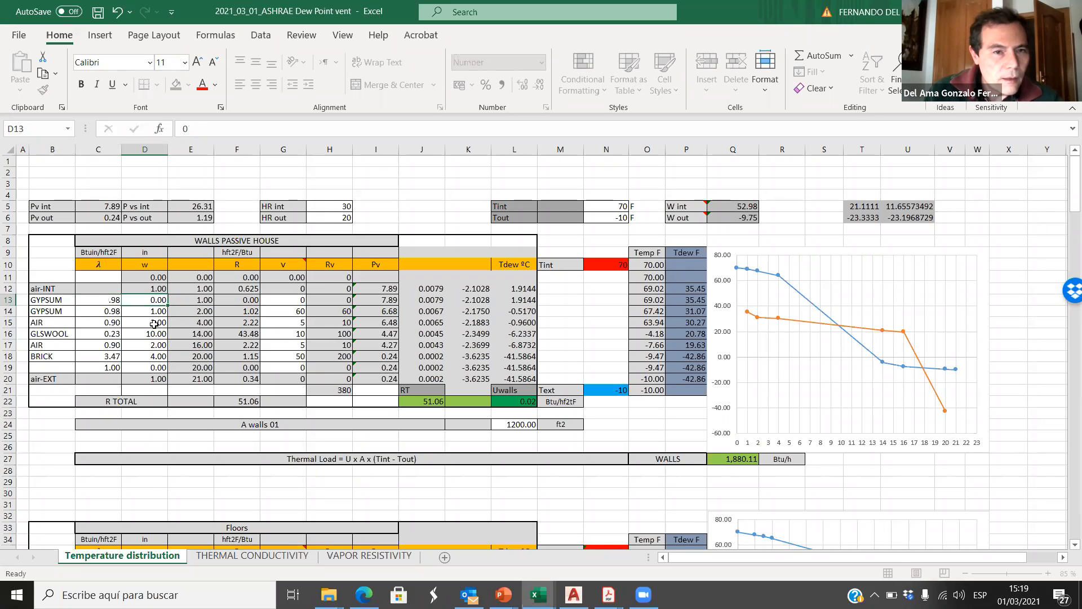
{"action": "type", "text": "1"}
{"action": "left_click", "coordinate": [154, 323]}
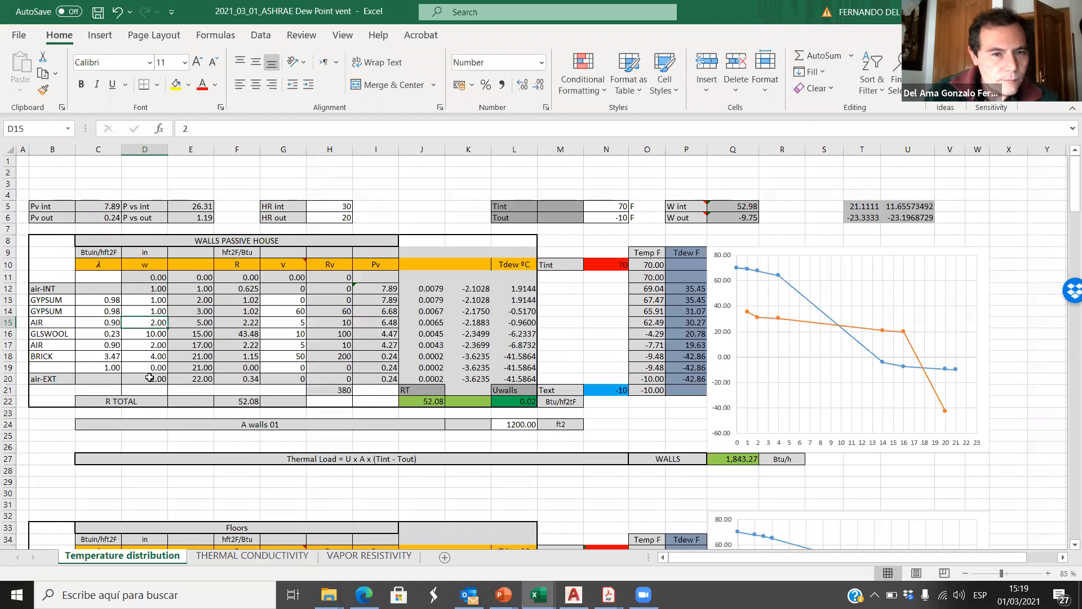
{"action": "left_click", "coordinate": [293, 301]}
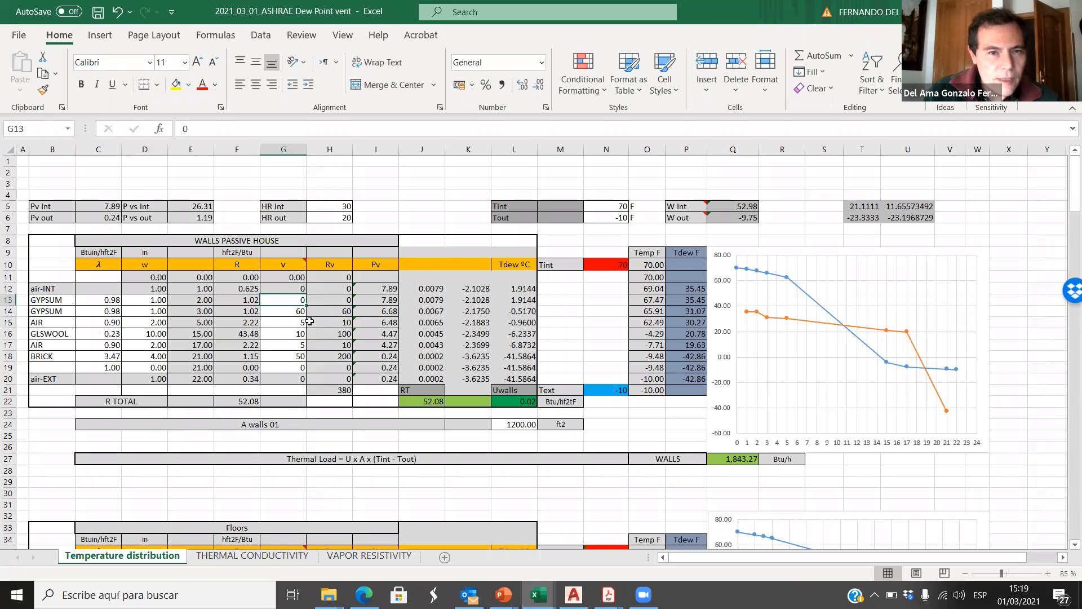
{"action": "type", "text": "60"}
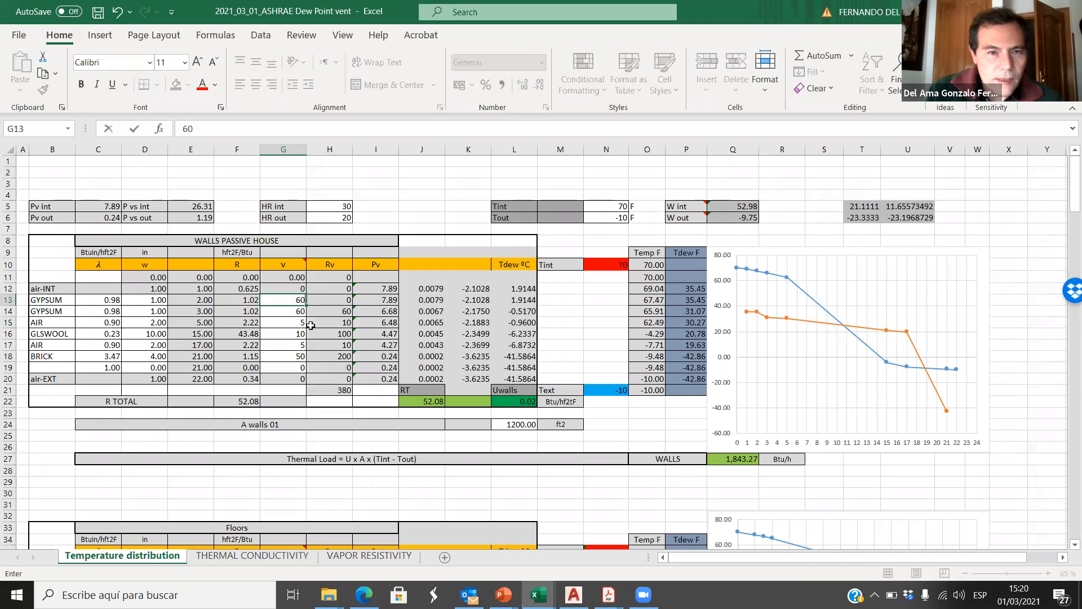
Step: Turn row 14 of the wall table into an AIR layer with thickness 2 inches, conductivity 0.9 and v 5
{"action": "left_click", "coordinate": [65, 310]}
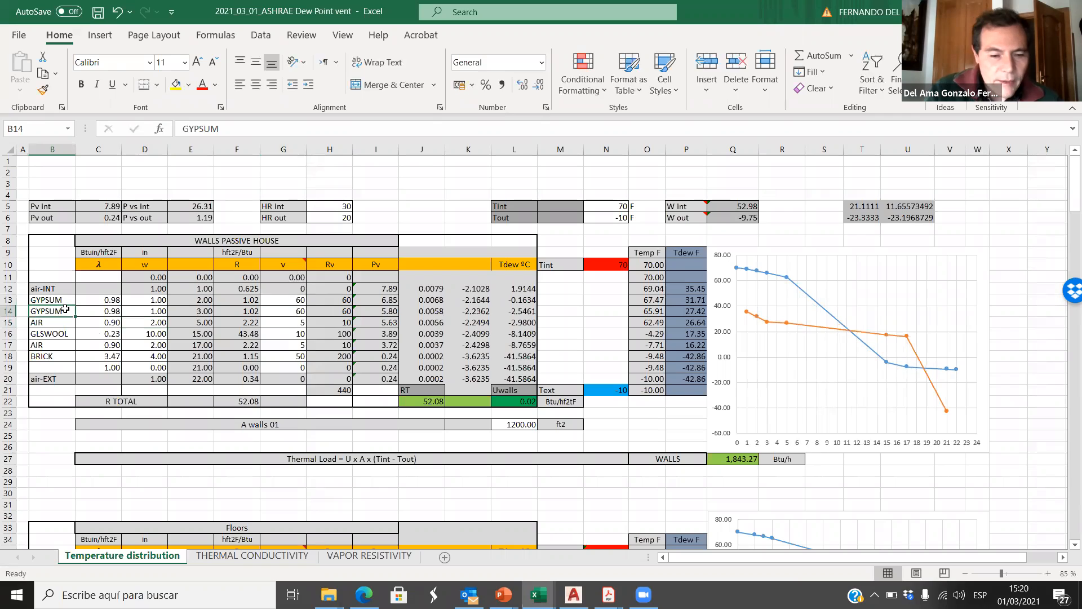
{"action": "type", "text": "AIR"}
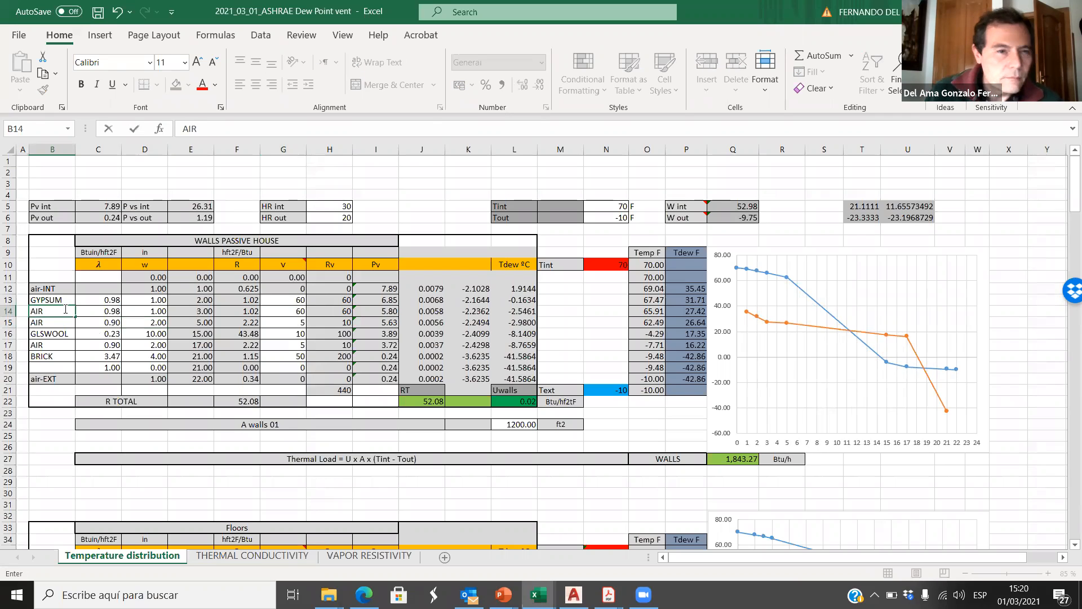
{"action": "left_click", "coordinate": [91, 311]}
{"action": "left_click", "coordinate": [161, 312]}
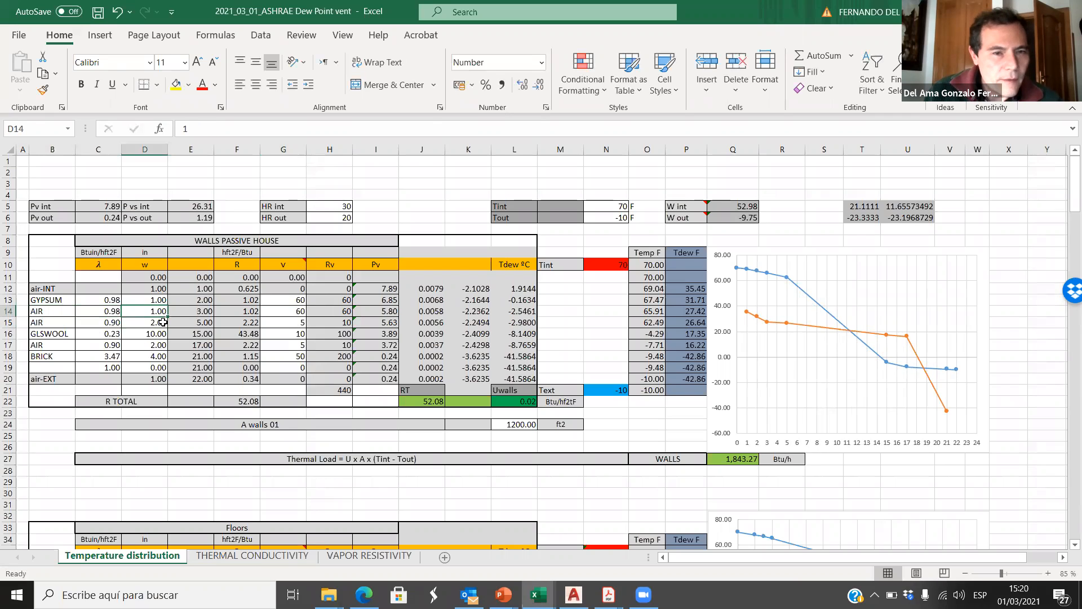
{"action": "type", "text": "2"}
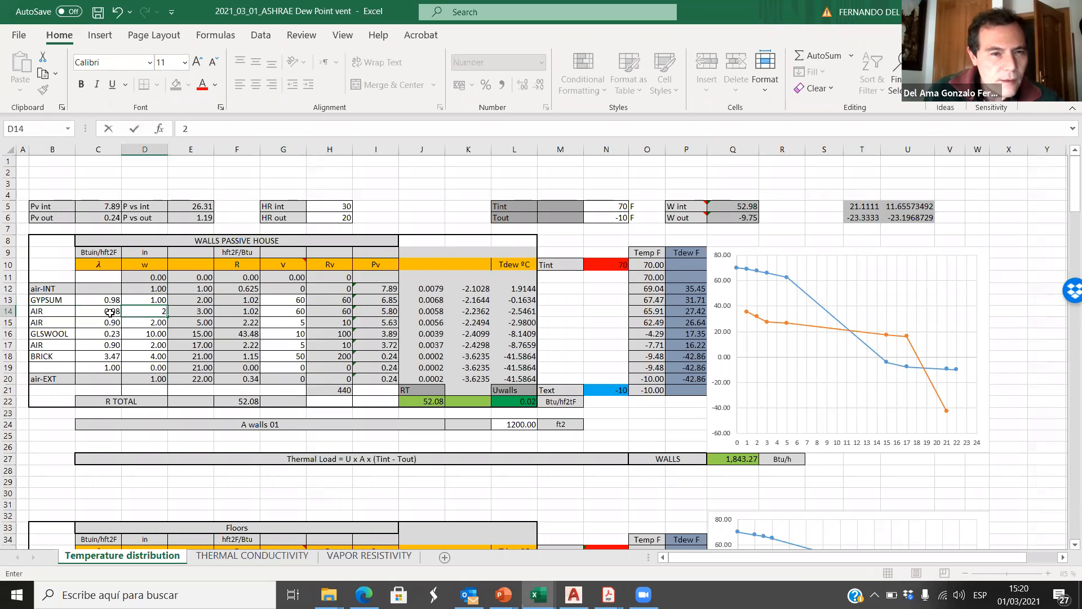
{"action": "left_click", "coordinate": [112, 312]}
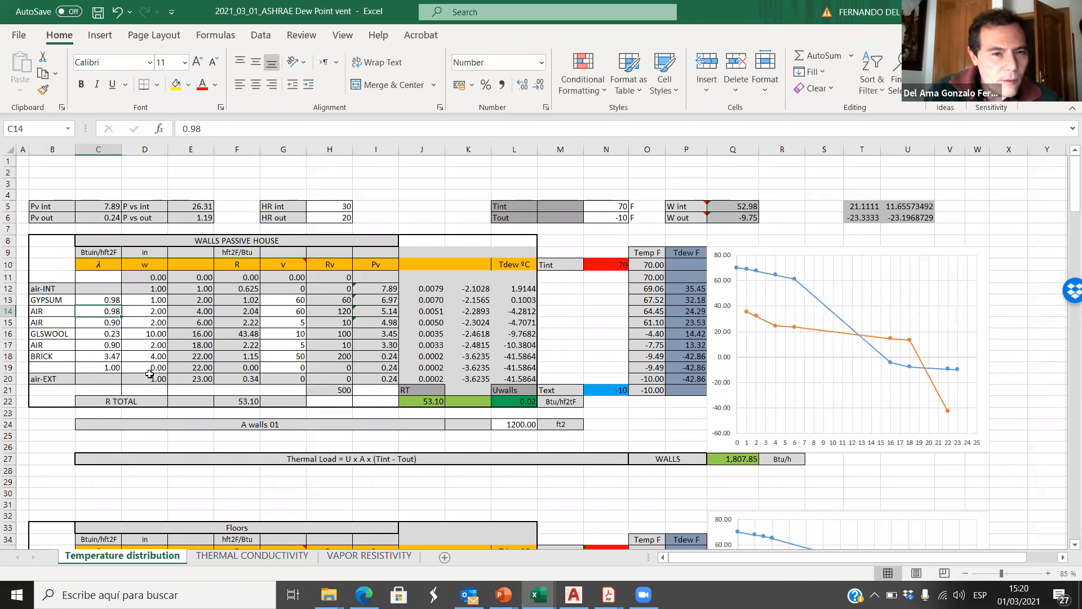
{"action": "type", "text": "."}
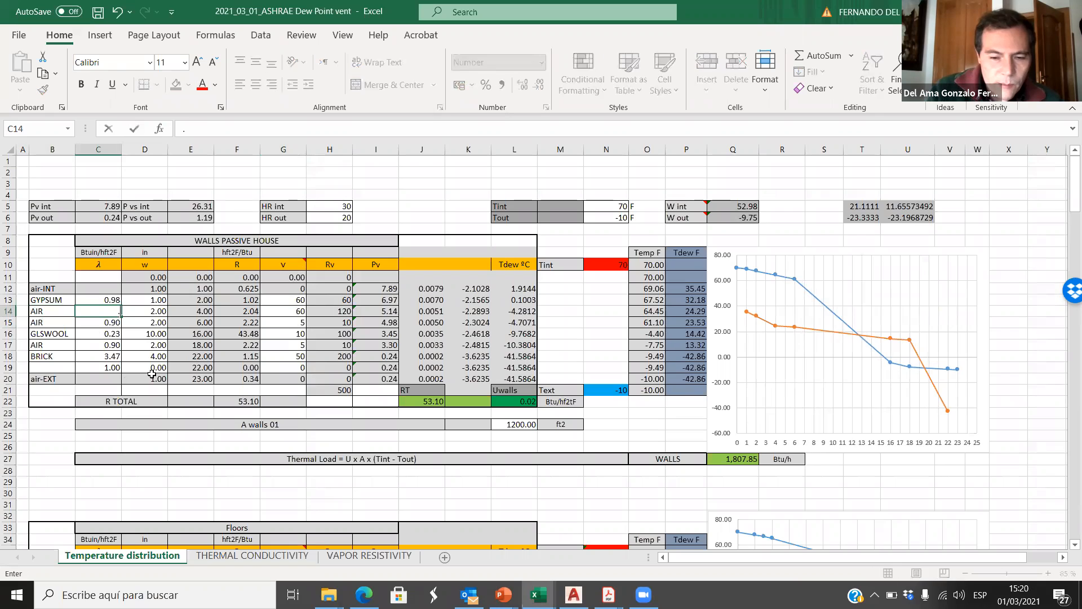
{"action": "type", "text": "9"}
{"action": "left_click", "coordinate": [303, 310]}
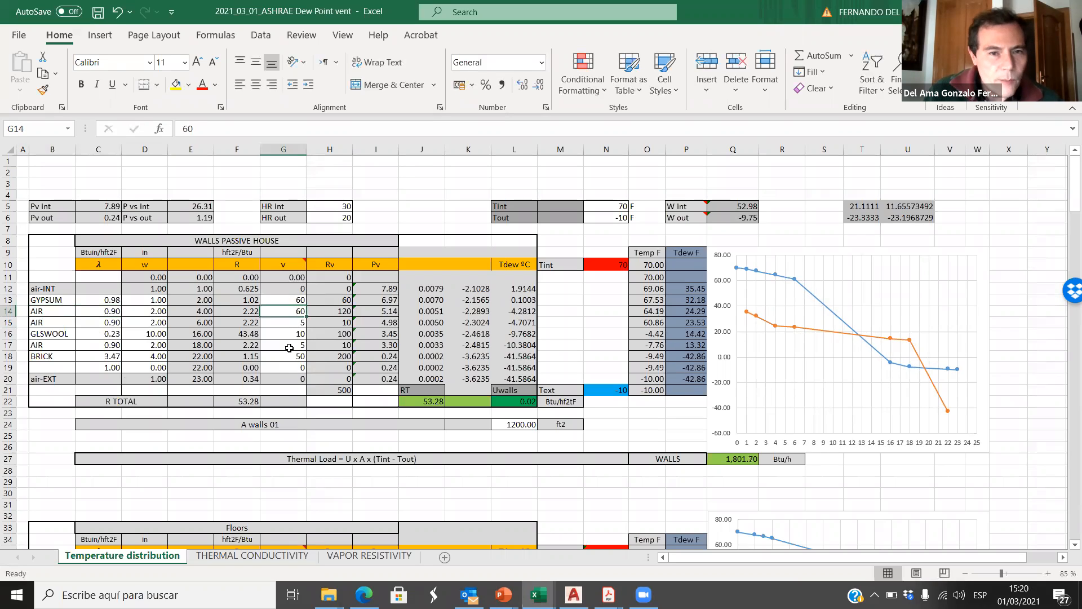
{"action": "type", "text": "5"}
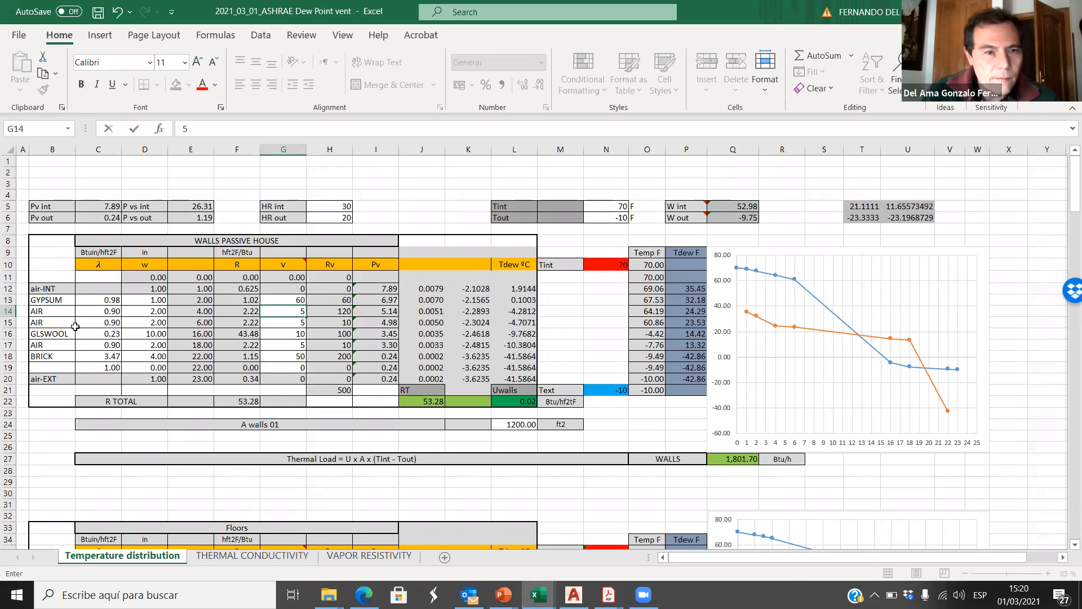
Step: Rename the layer in B15 as Vapor B and set its thickness in D15 to 0.01 inches
{"action": "left_click", "coordinate": [45, 326]}
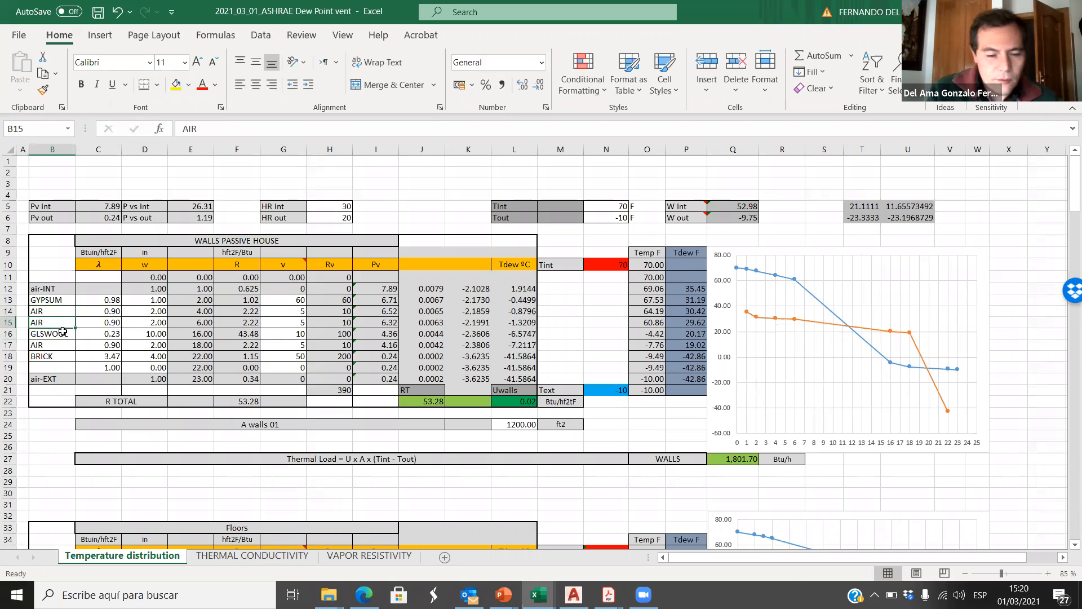
{"action": "type", "text": "V"}
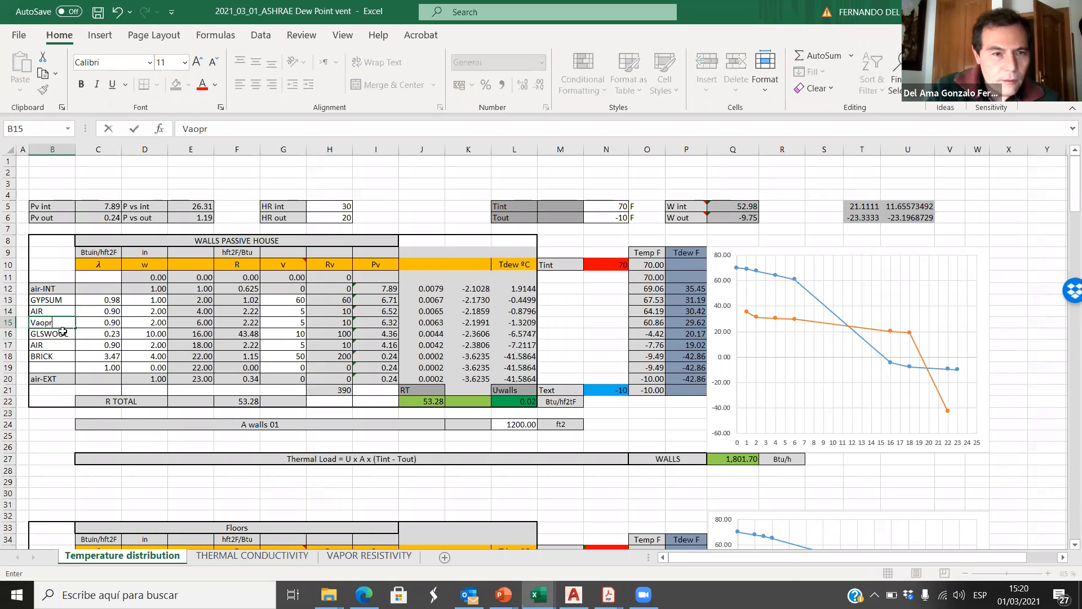
{"action": "type", "text": "apor B"}
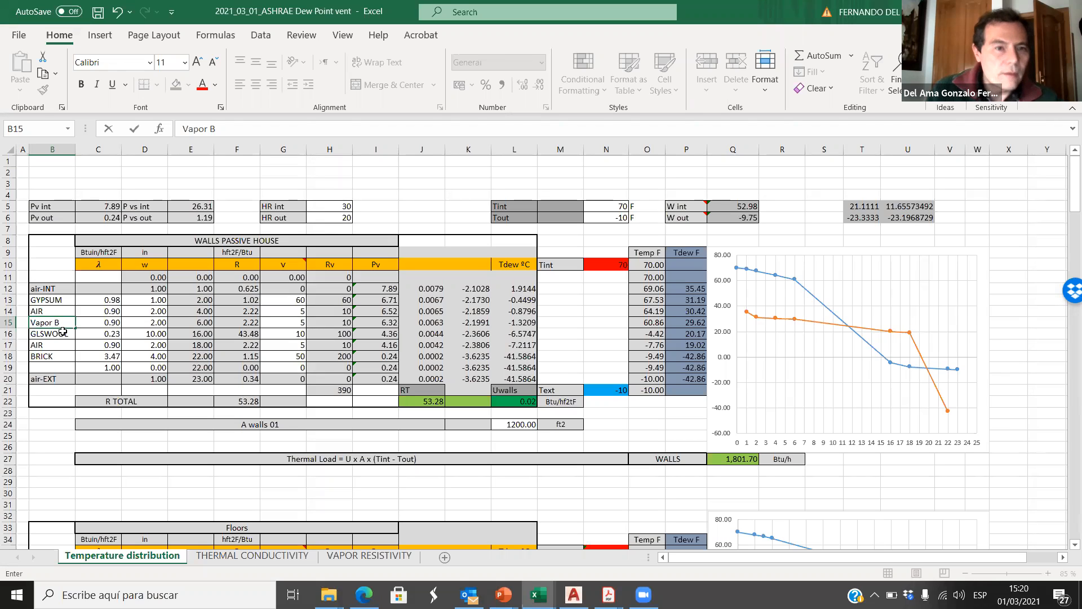
{"action": "left_click", "coordinate": [83, 356]}
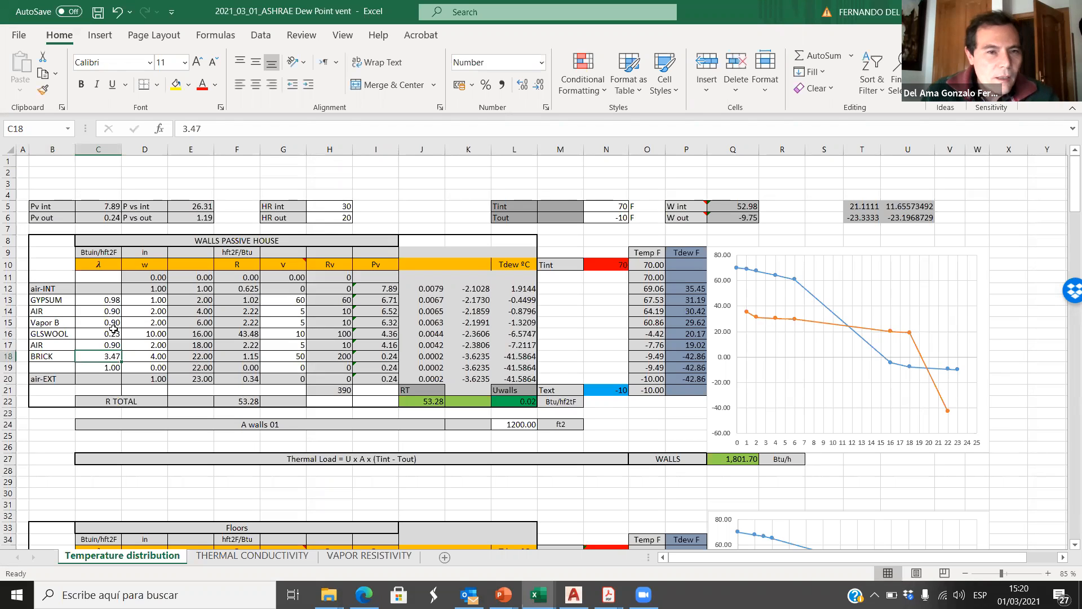
{"action": "left_click", "coordinate": [144, 322]}
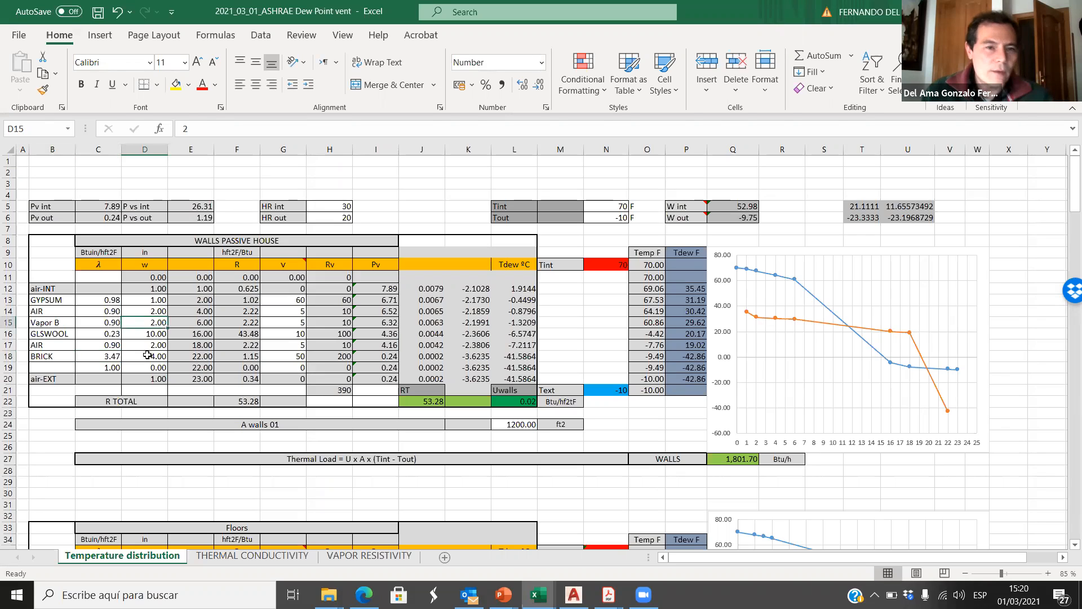
{"action": "left_click", "coordinate": [163, 129]}
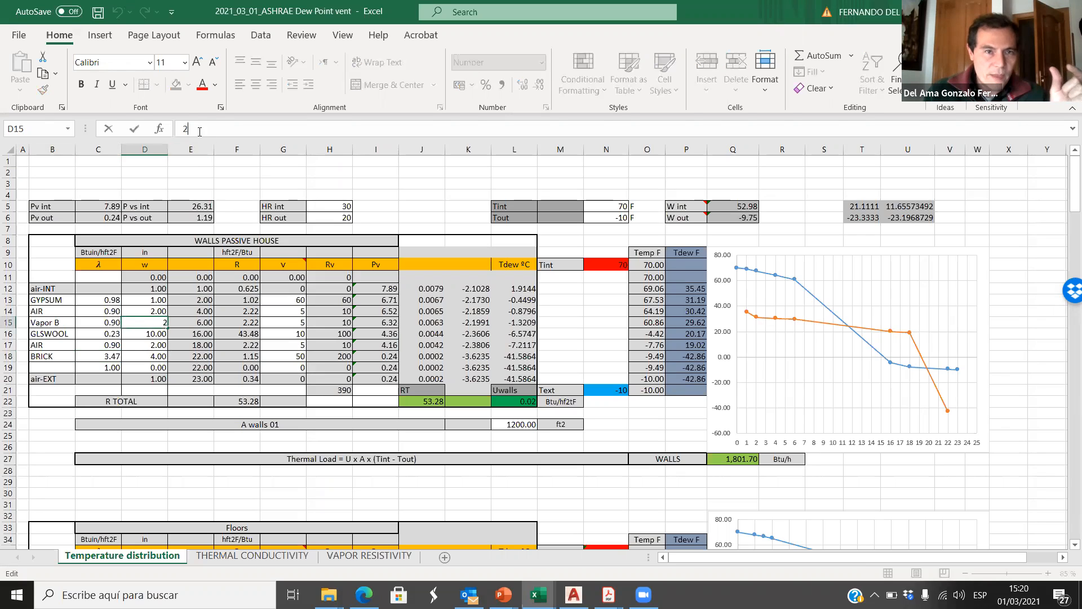
{"action": "type", "text": "0."}
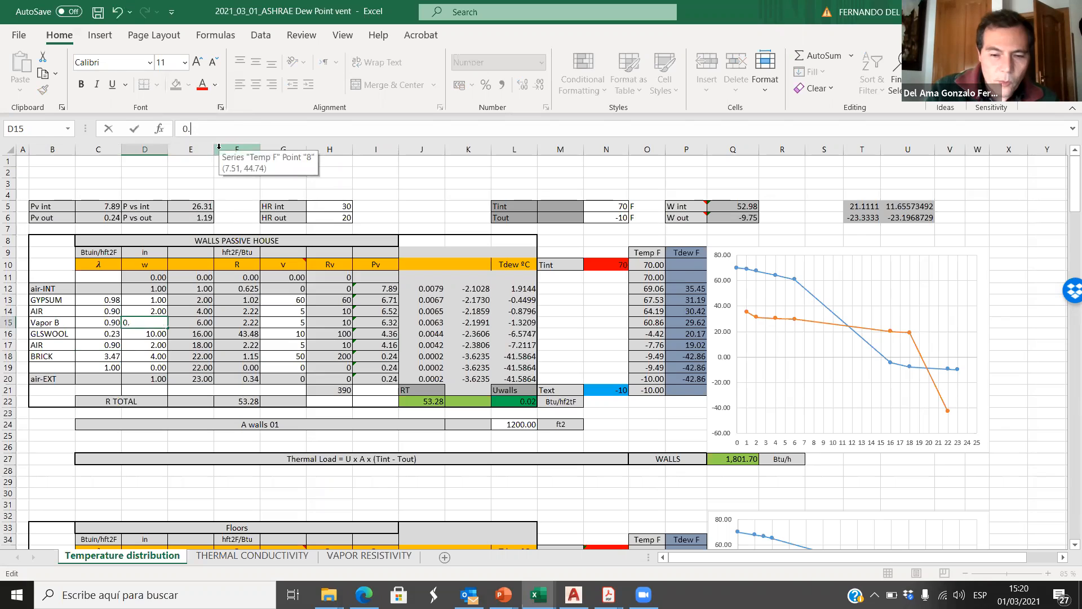
{"action": "type", "text": "01"}
{"action": "left_click", "coordinate": [134, 129]}
Step: Set the Vapor B layer's conductivity in C15 to 100
{"action": "key", "text": "Left"}
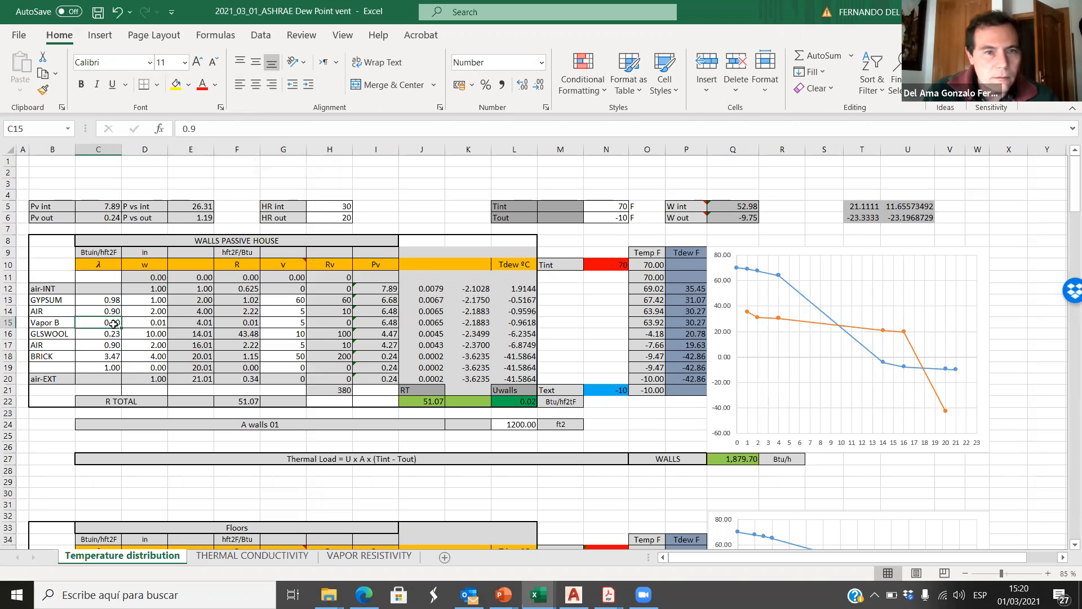
{"action": "double_click", "coordinate": [192, 130]}
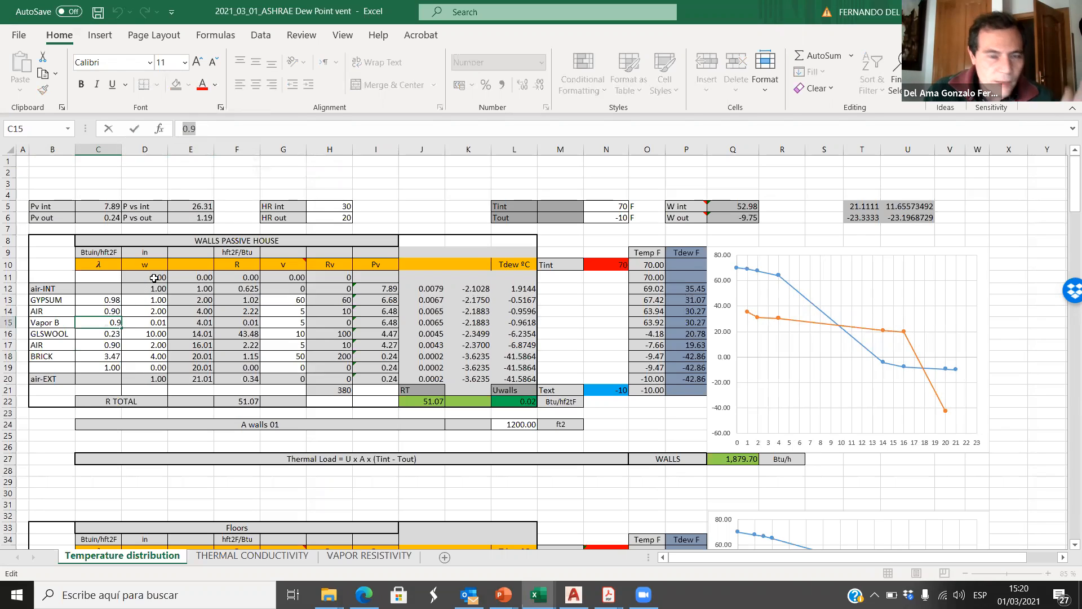
{"action": "type", "text": "100"}
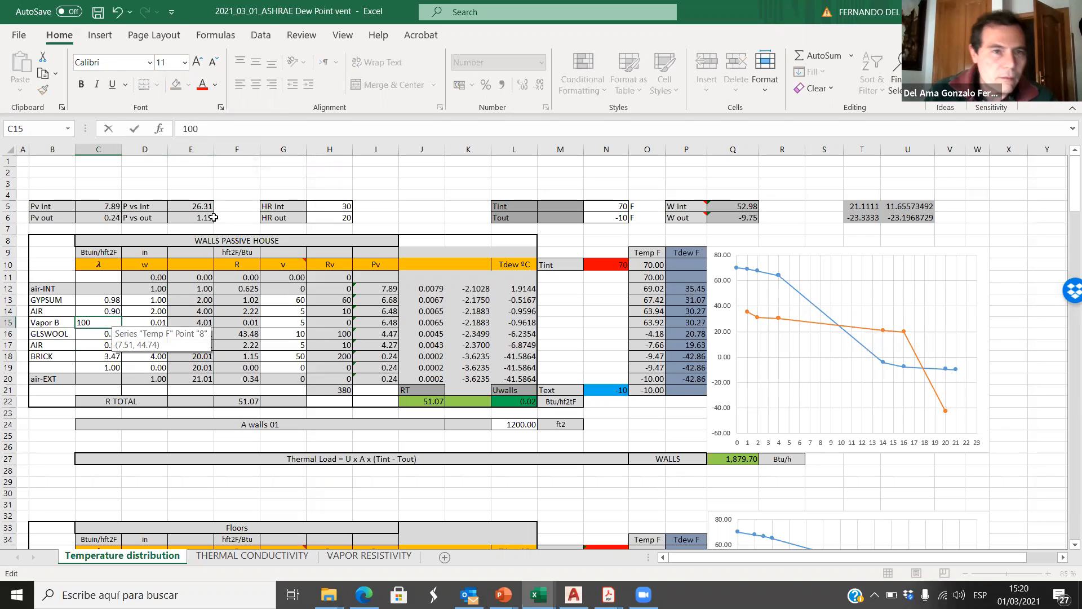
{"action": "left_click", "coordinate": [111, 319]}
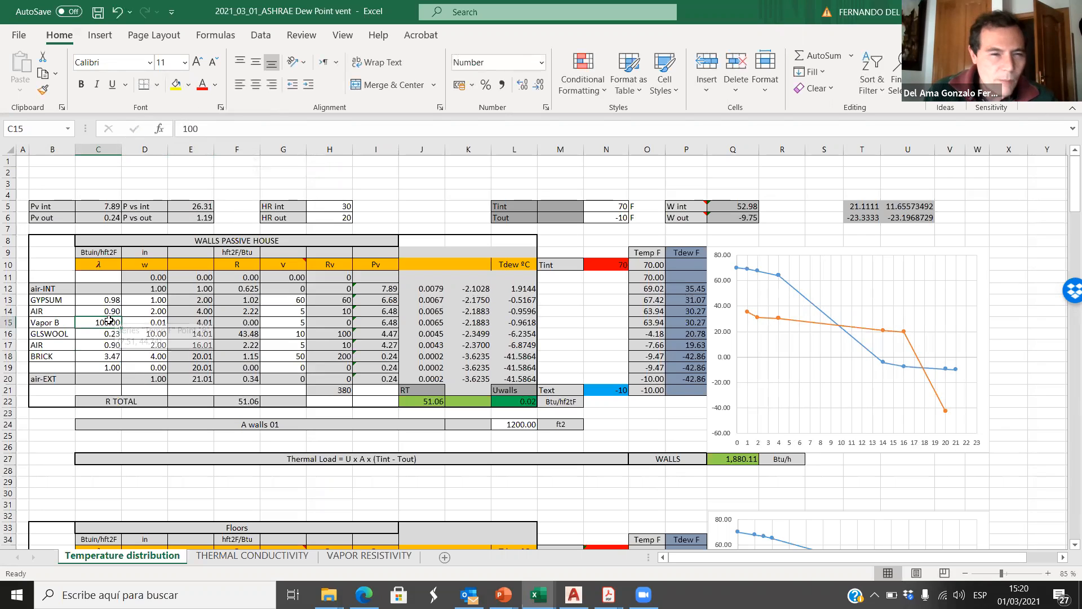
Step: Check the Vapor B row's values and look up Aluminum foil under Membranes in the THERMAL CONDUCTIVITY sheet
{"action": "left_click", "coordinate": [53, 321]}
{"action": "left_click", "coordinate": [152, 323]}
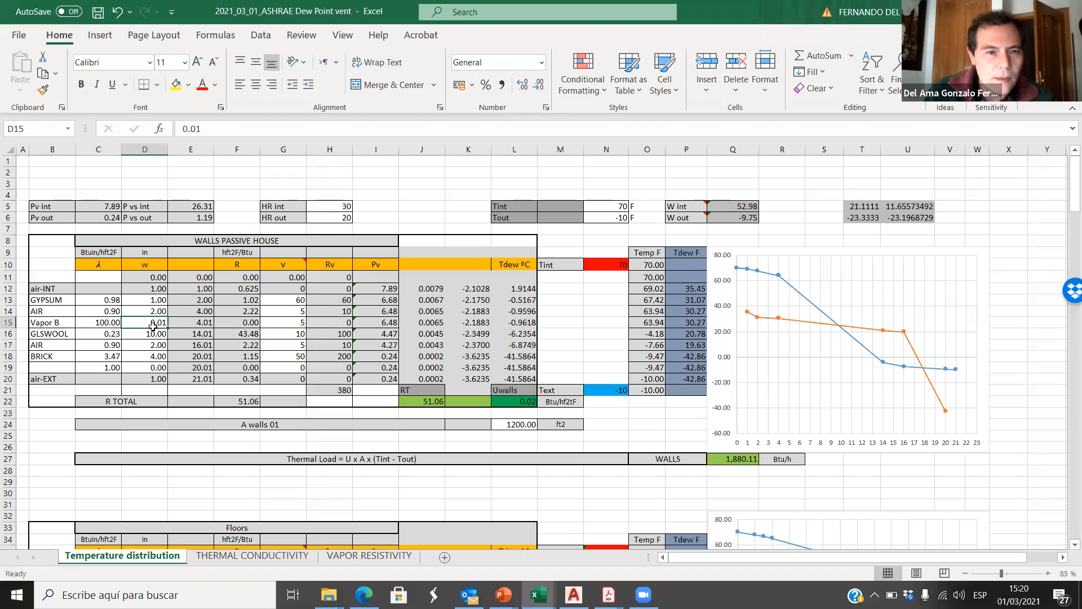
{"action": "left_click", "coordinate": [298, 323]}
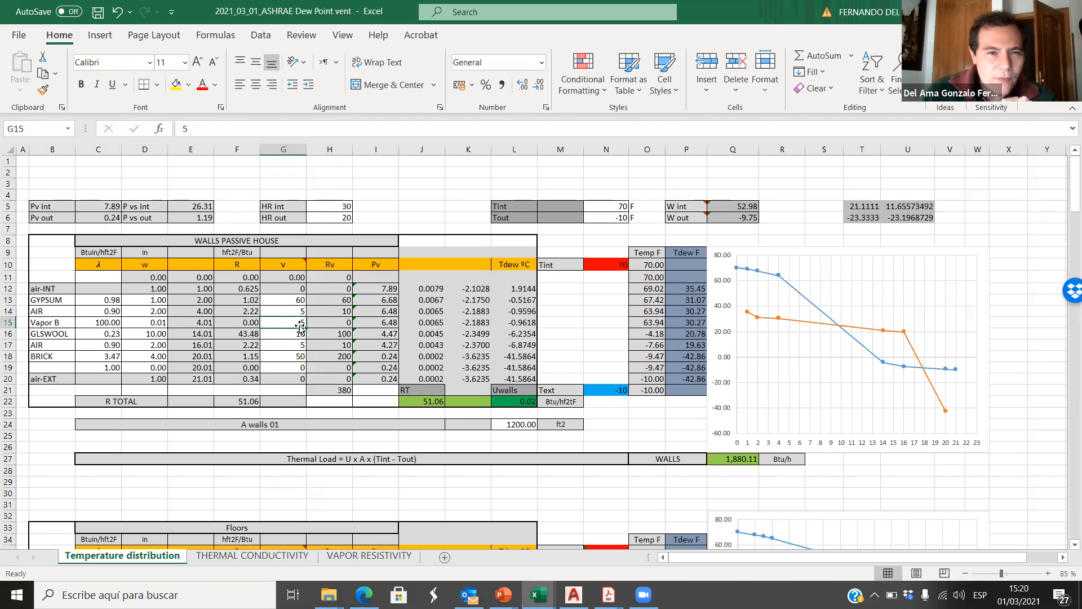
{"action": "left_click", "coordinate": [274, 557]}
{"action": "scroll", "coordinate": [311, 348], "scroll_direction": "down", "scroll_amount": 6}
{"action": "scroll", "coordinate": [312, 348], "scroll_direction": "down", "scroll_amount": 20}
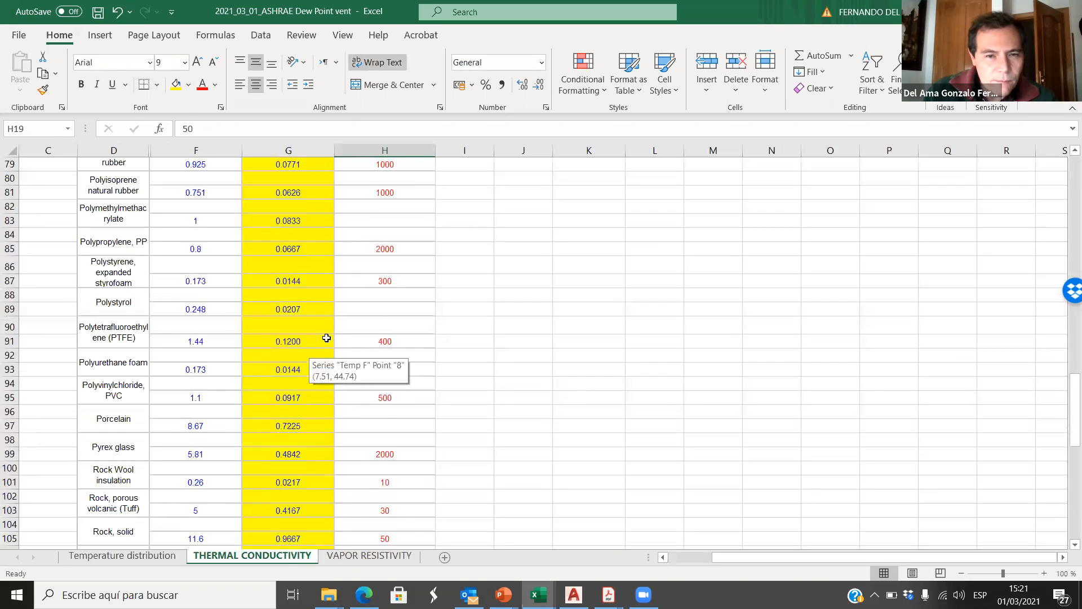
{"action": "scroll", "coordinate": [326, 364], "scroll_direction": "up", "scroll_amount": 4}
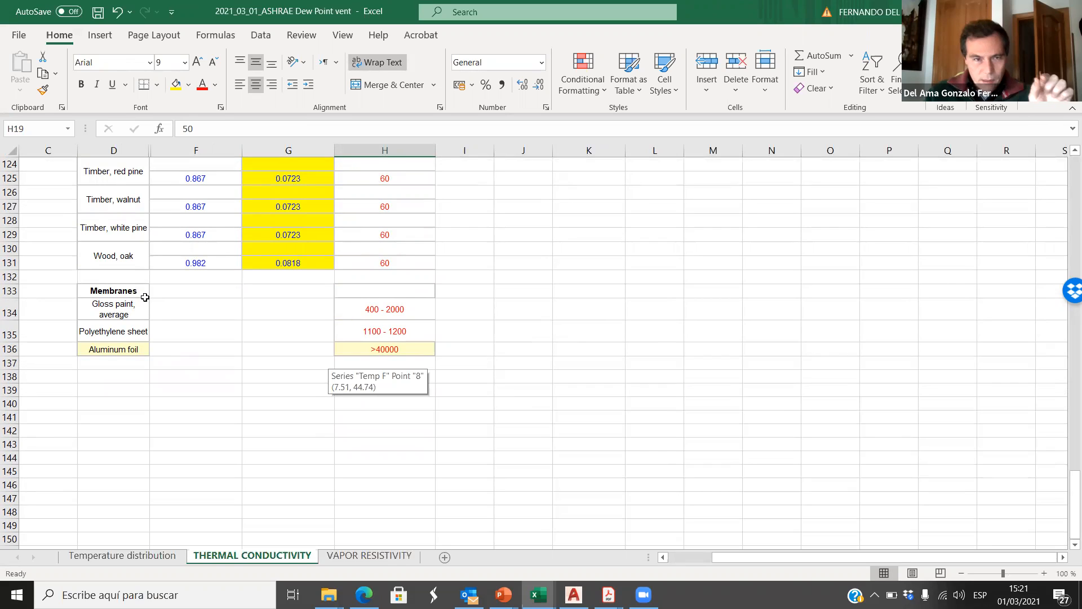
{"action": "left_click", "coordinate": [120, 349]}
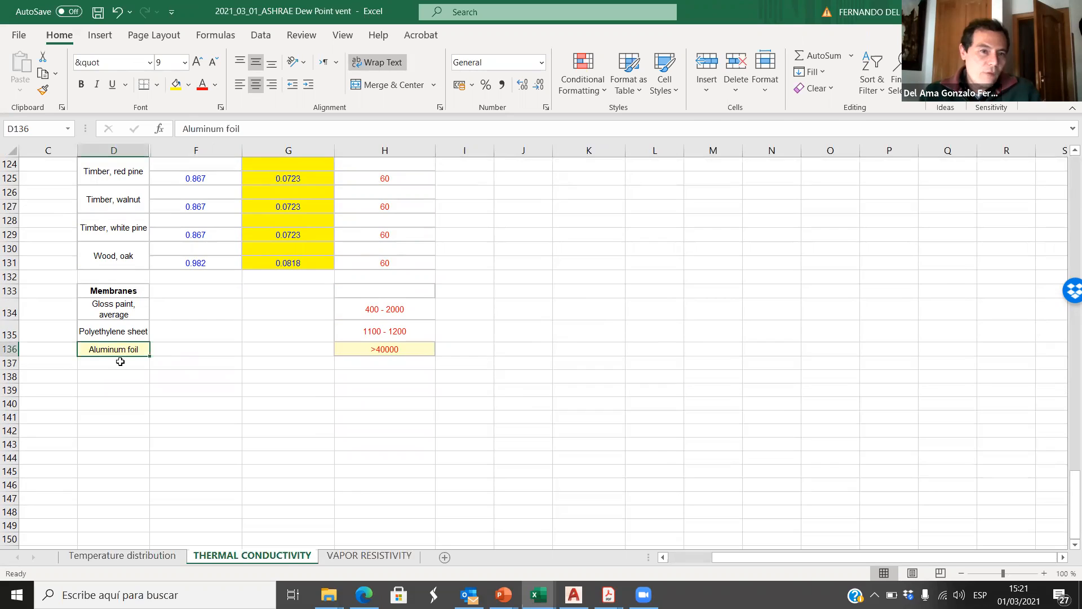
Step: Compare the resistivity entries for gloss paint, polyethylene sheet and aluminum foil under Membranes in the THERMAL CONDUCTIVITY sheet
{"action": "left_click", "coordinate": [114, 333]}
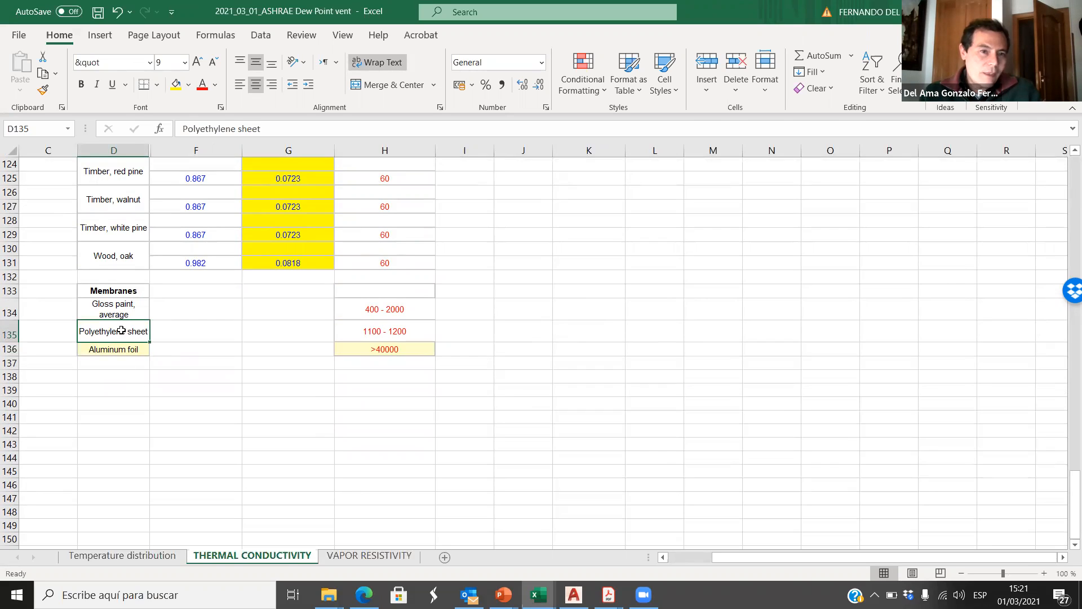
{"action": "left_click", "coordinate": [120, 308]}
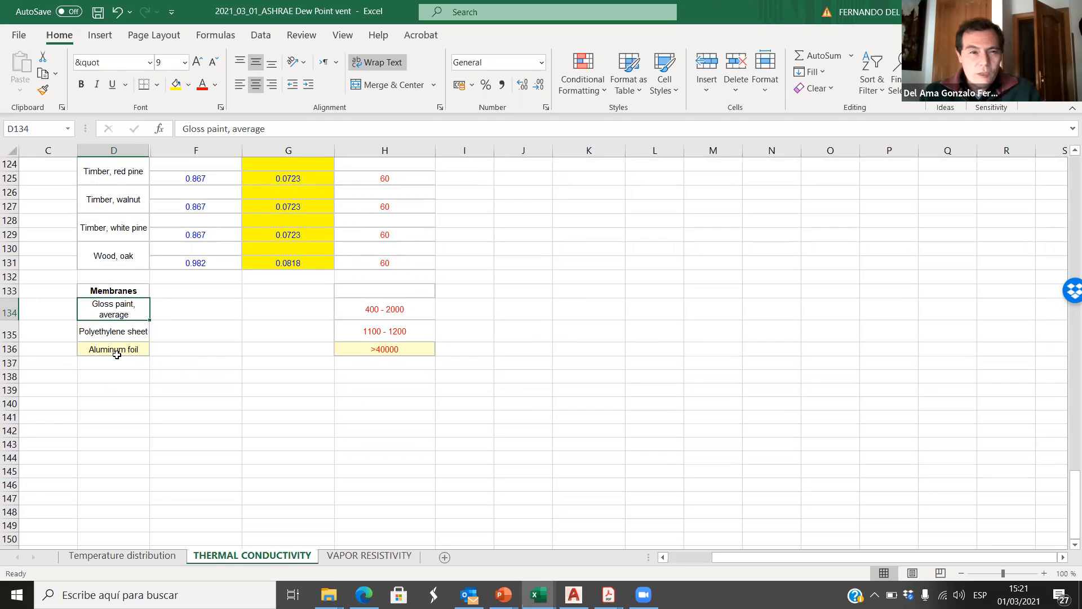
{"action": "left_click", "coordinate": [125, 350]}
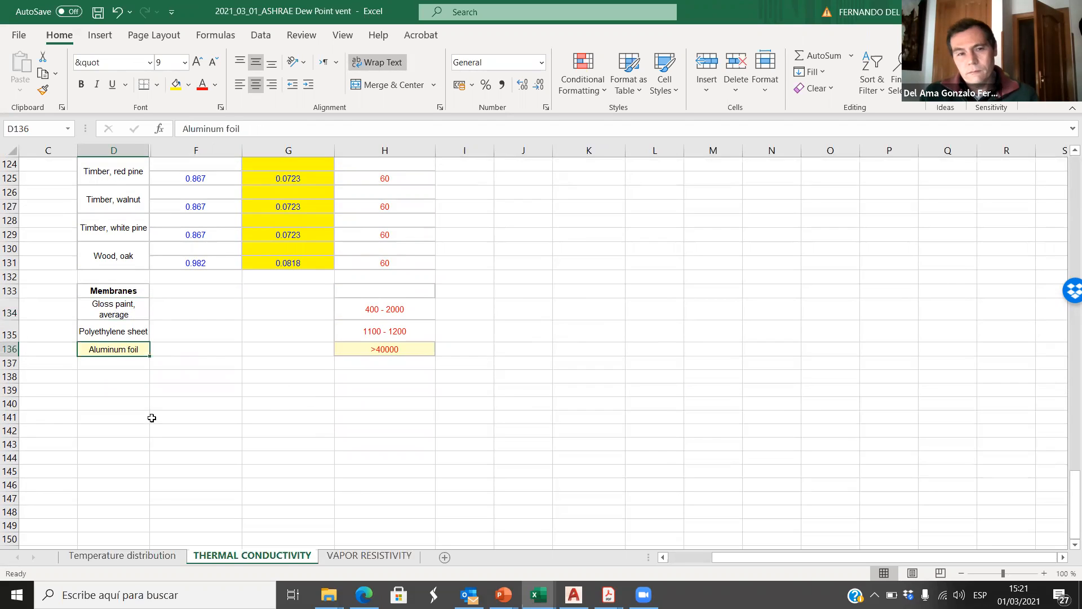
{"action": "left_click", "coordinate": [395, 350]}
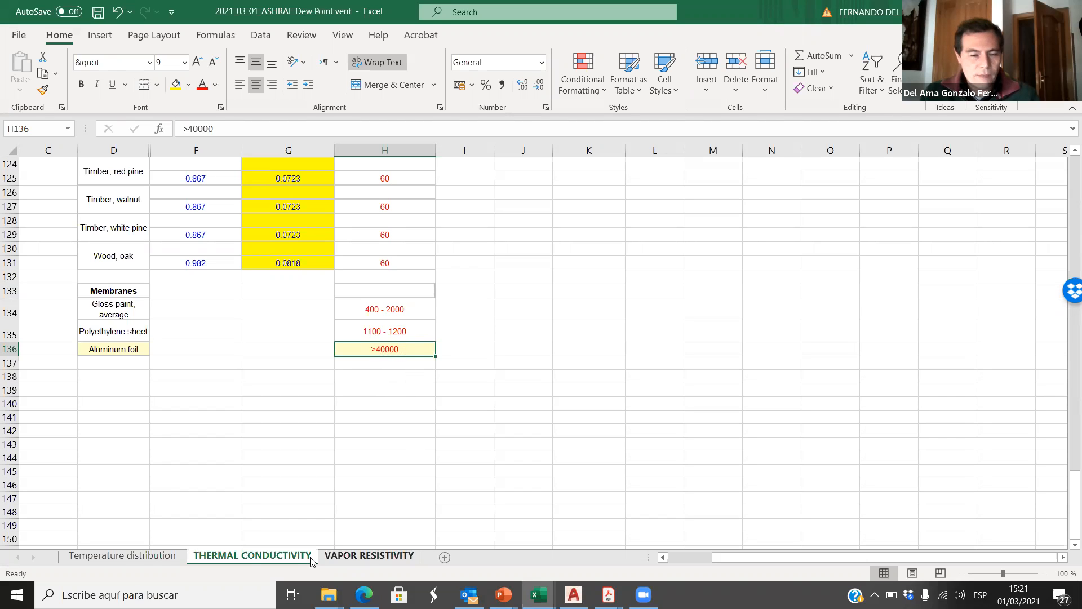
Step: Set the Vapor B layer's v in G15 of the Temperature distribution sheet to 40000
{"action": "left_click", "coordinate": [122, 555]}
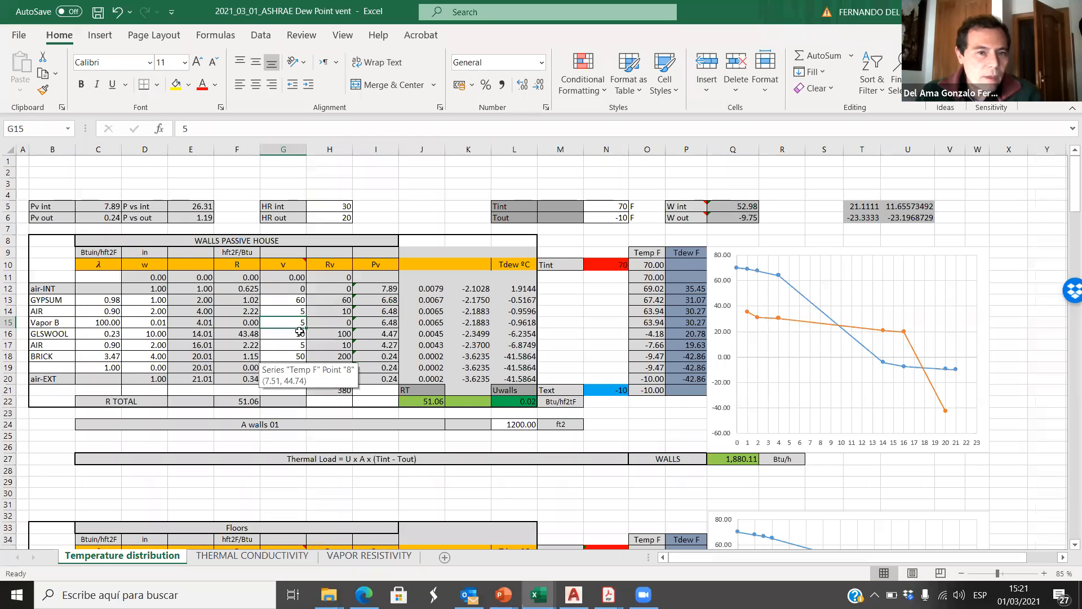
{"action": "type", "text": "40000"}
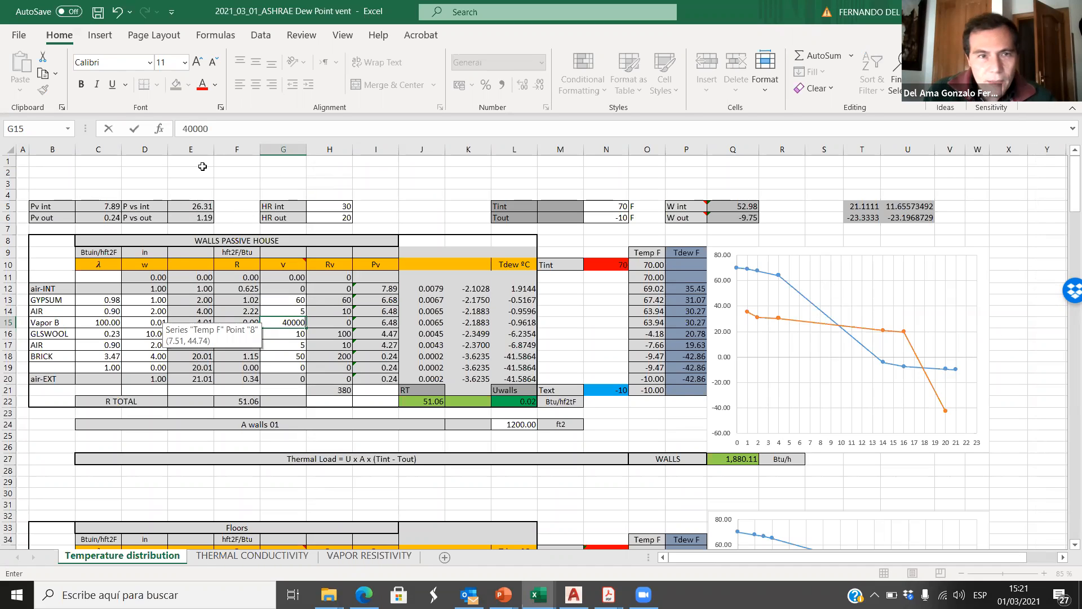
{"action": "left_click", "coordinate": [134, 128]}
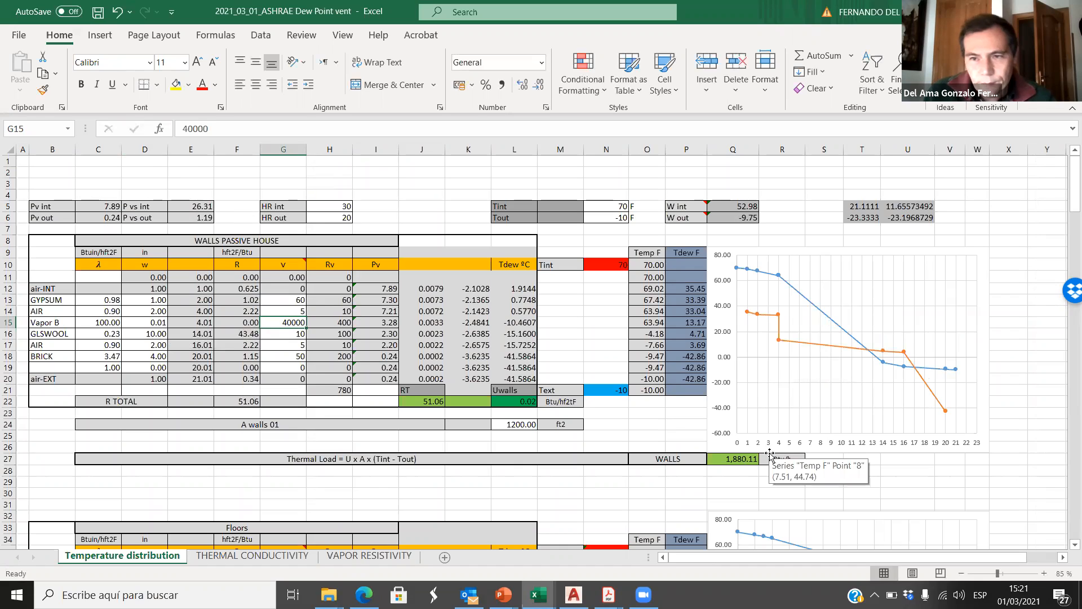
Step: Increase the Vapor B layer's v in G15 to 400000 and examine the dew point curve in the wall graph
{"action": "left_click", "coordinate": [216, 126]}
{"action": "type", "text": "0"}
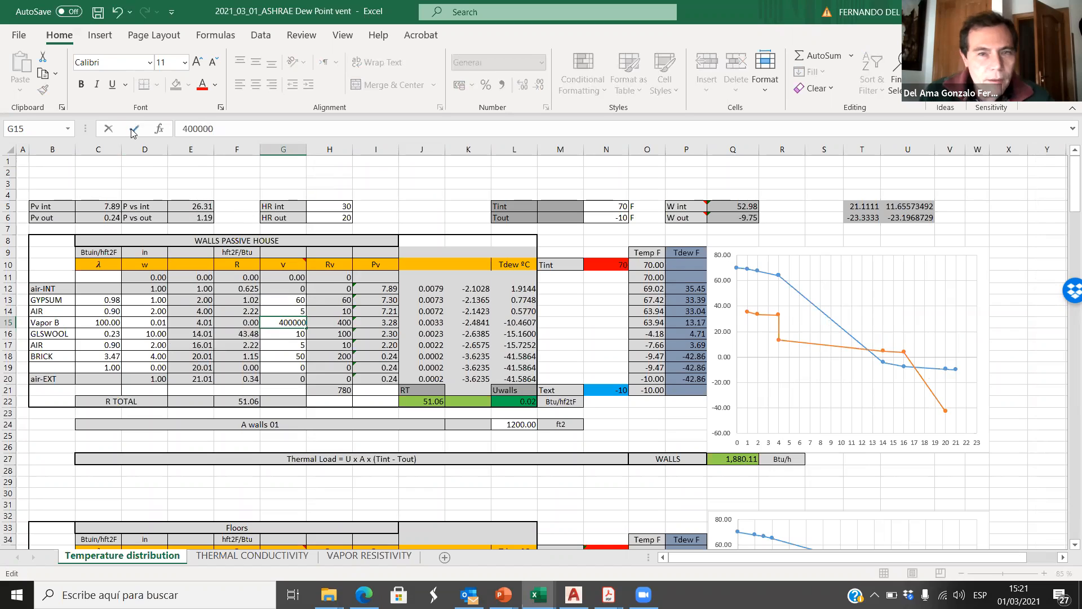
{"action": "left_click", "coordinate": [133, 128]}
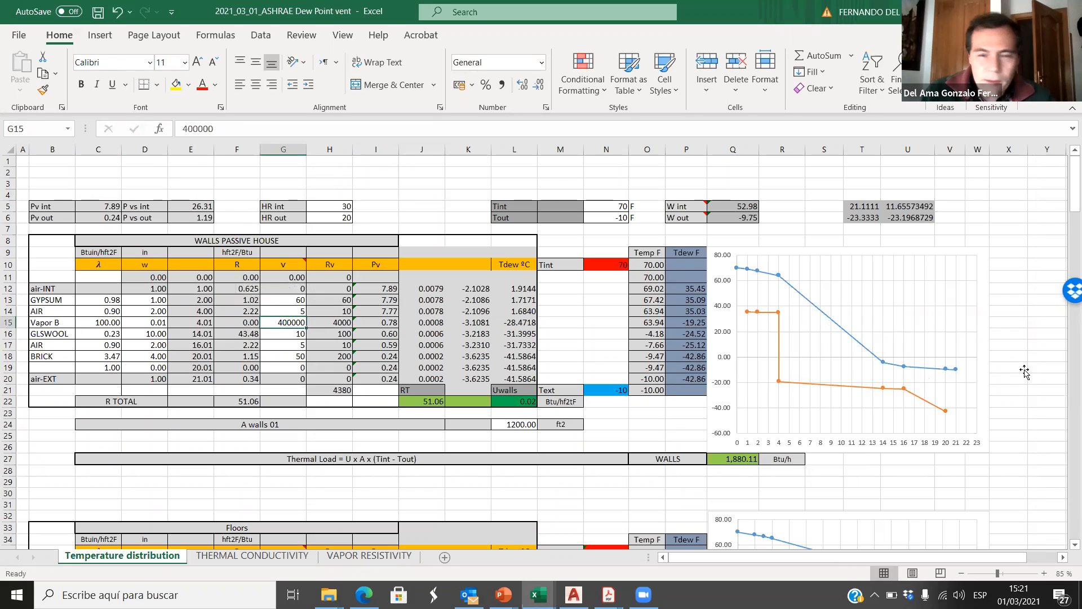
{"action": "mouse_move", "coordinate": [780, 313]}
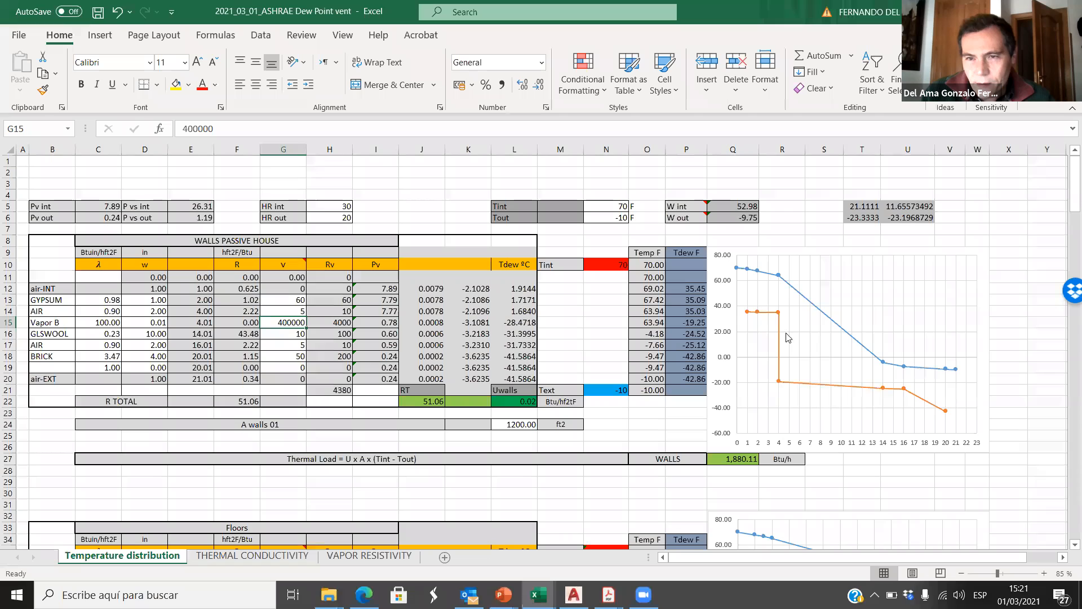
{"action": "mouse_move", "coordinate": [810, 305]}
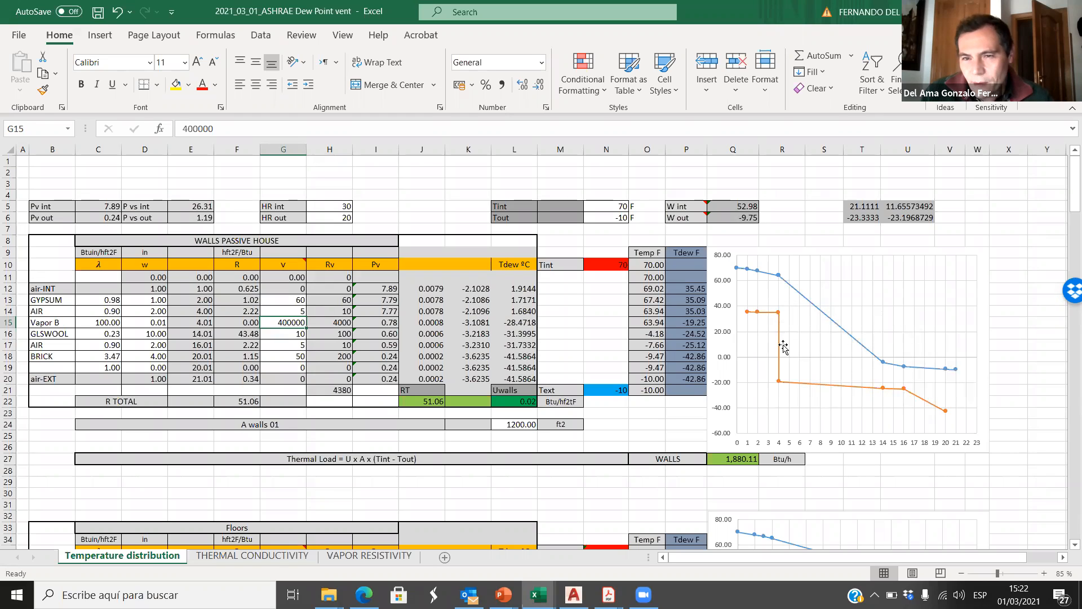
{"action": "mouse_move", "coordinate": [779, 382]}
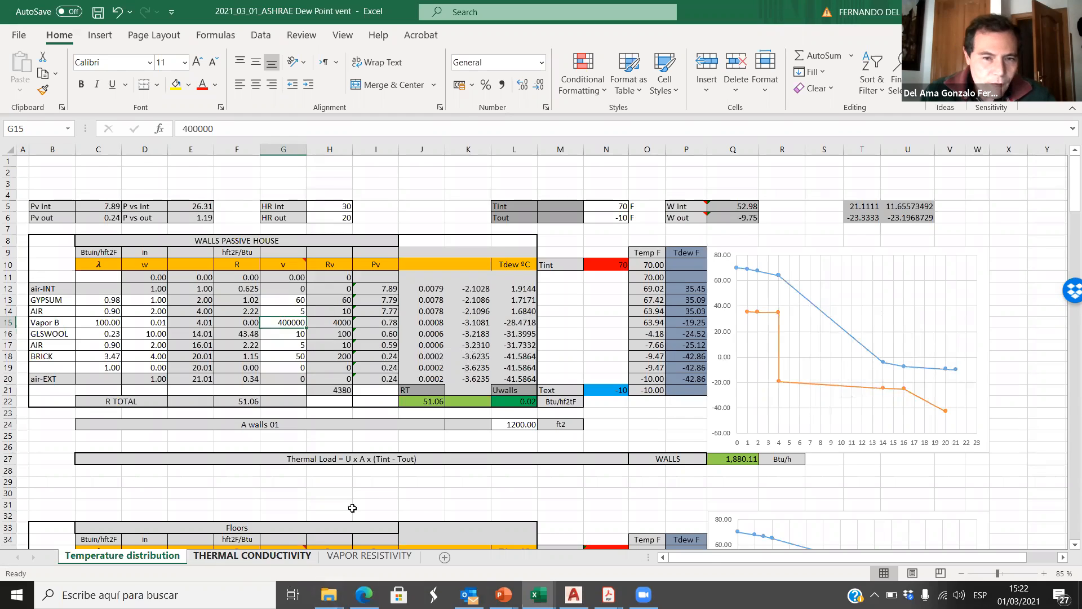
Step: Recheck Aluminum foil in the THERMAL CONDUCTIVITY sheet and set the Vapor B layer's v in G15 to 100000
{"action": "left_click", "coordinate": [252, 556]}
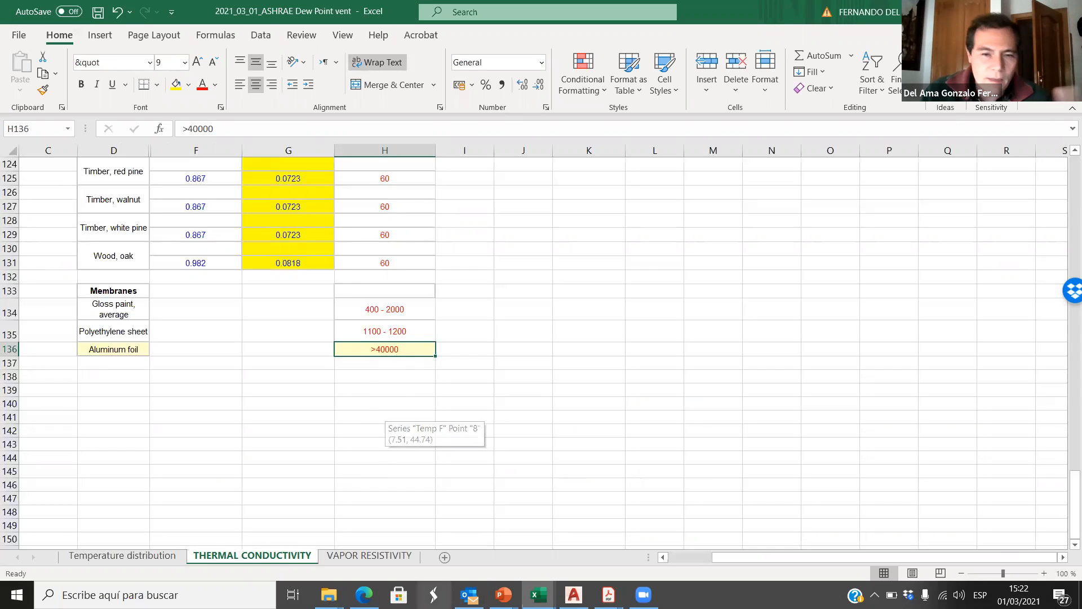
{"action": "left_click", "coordinate": [531, 591]}
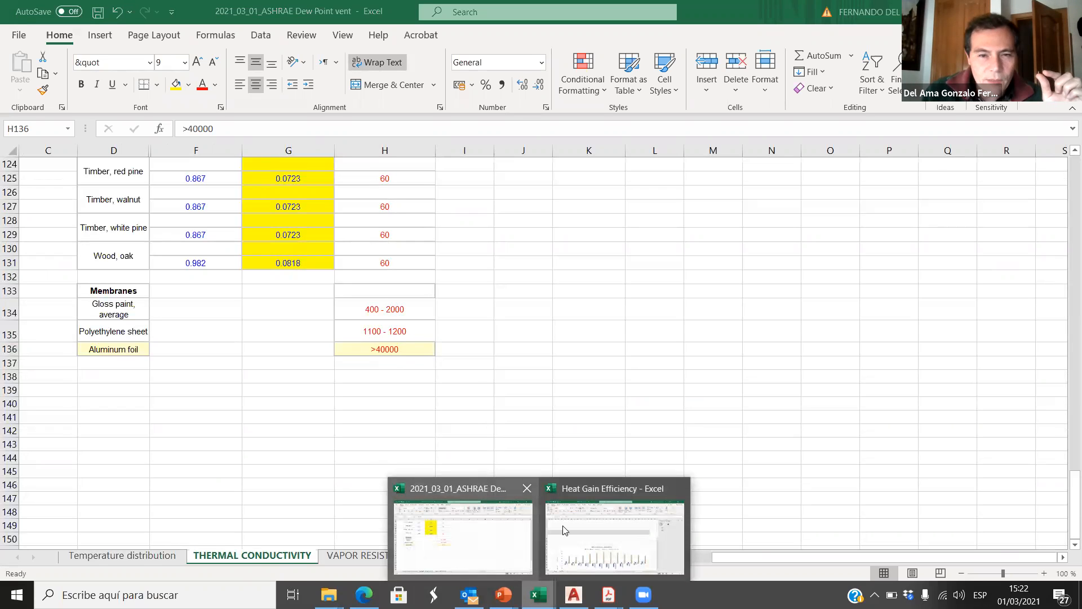
{"action": "left_click", "coordinate": [144, 555]}
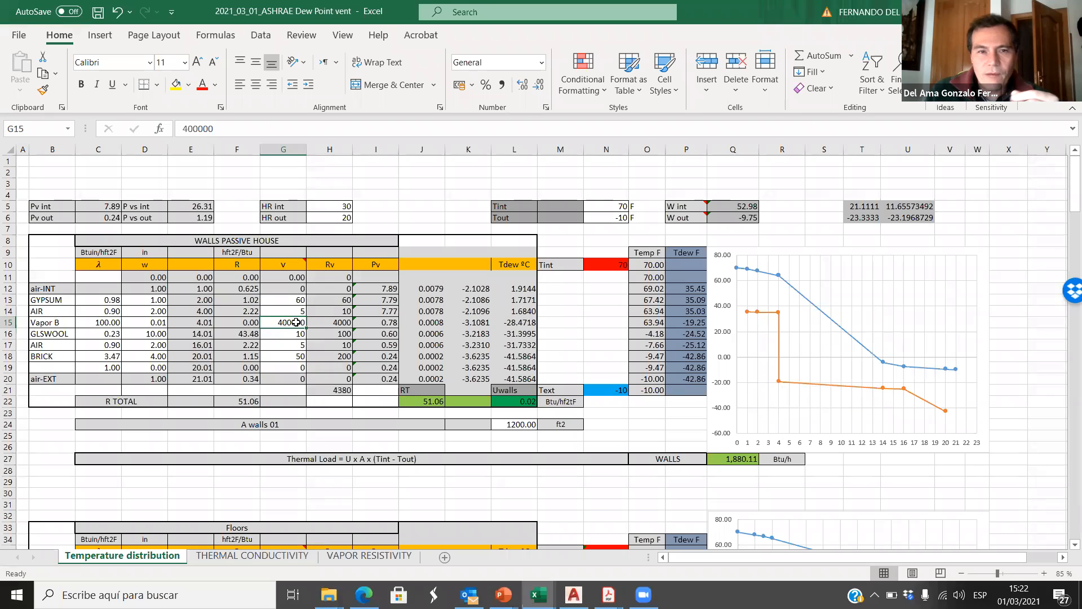
{"action": "double_click", "coordinate": [170, 126]}
{"action": "type", "text": "1"}
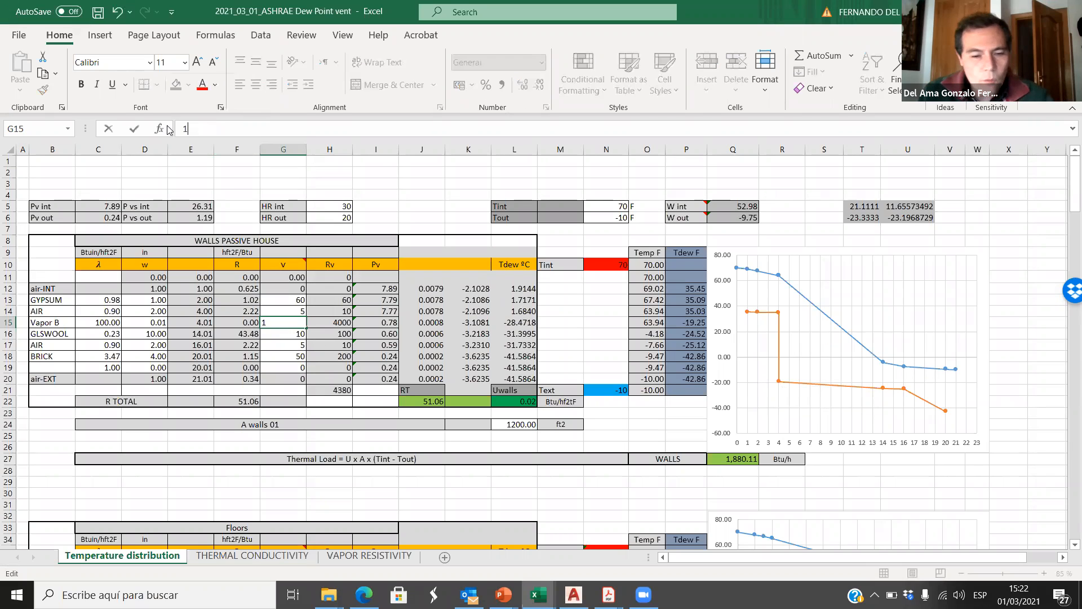
{"action": "type", "text": "00000"}
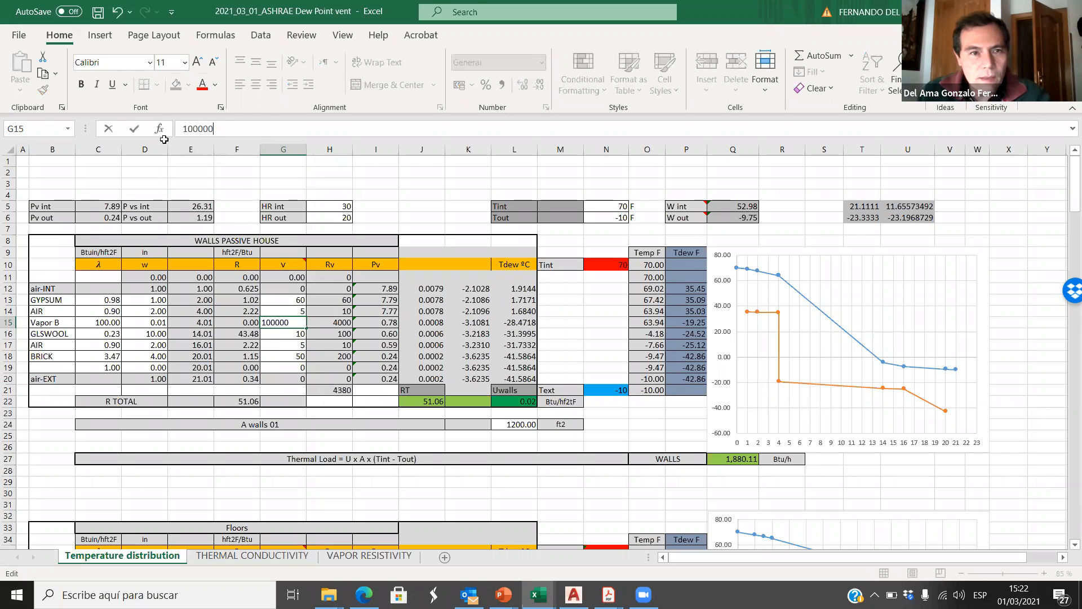
{"action": "left_click", "coordinate": [139, 132]}
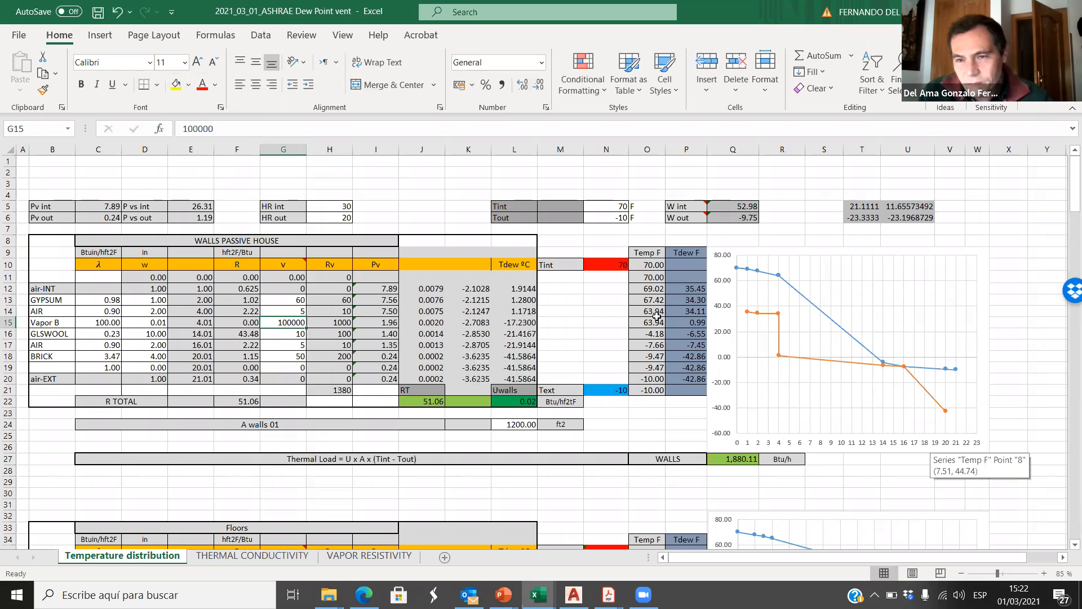
Step: Set the Vapor B layer's v in G15 to 200000 and check the wall's R TOTAL
{"action": "left_click_drag", "start_coordinate": [188, 131], "coordinate": [169, 131]}
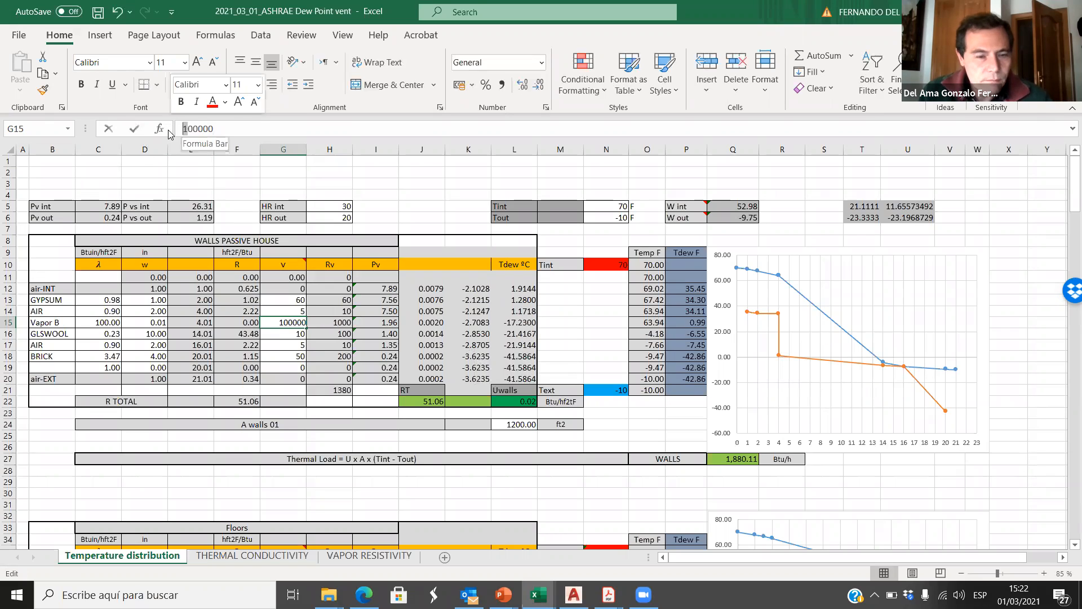
{"action": "type", "text": "2"}
{"action": "left_click", "coordinate": [134, 129]}
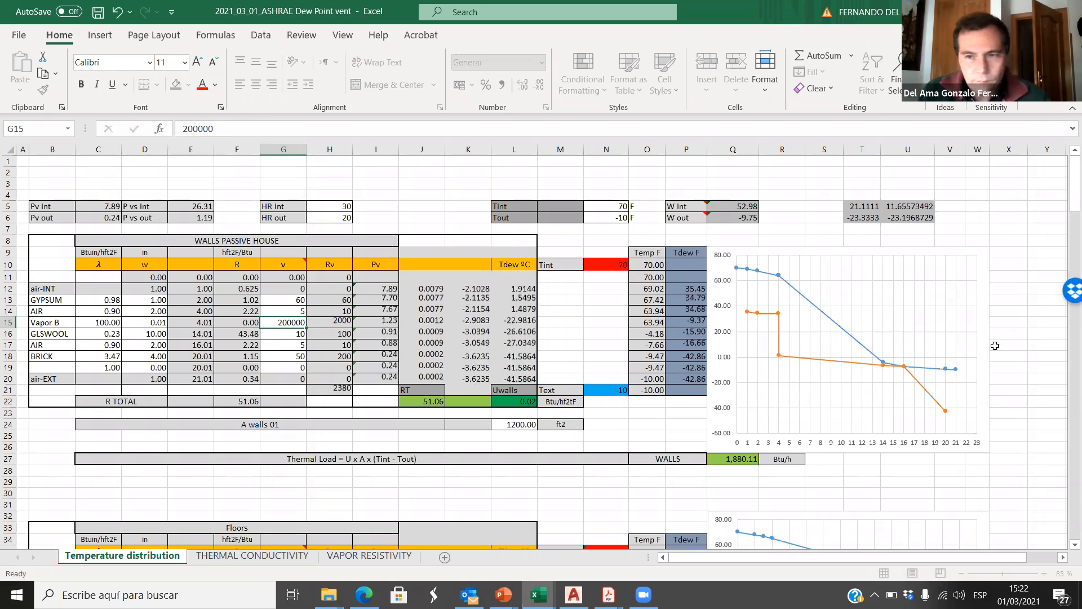
{"action": "left_click", "coordinate": [1019, 326]}
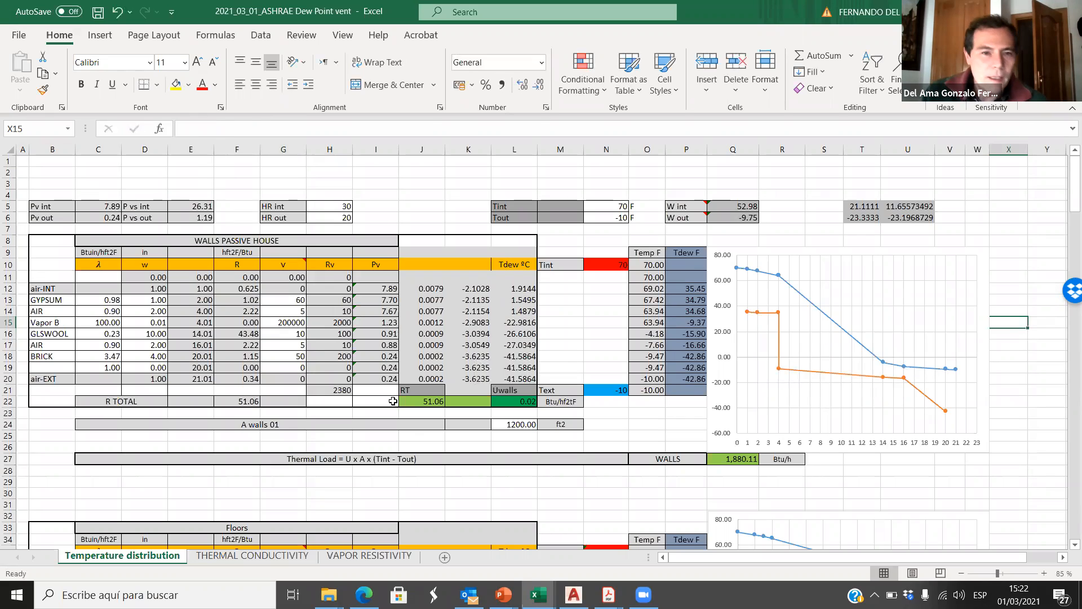
{"action": "left_click", "coordinate": [289, 323]}
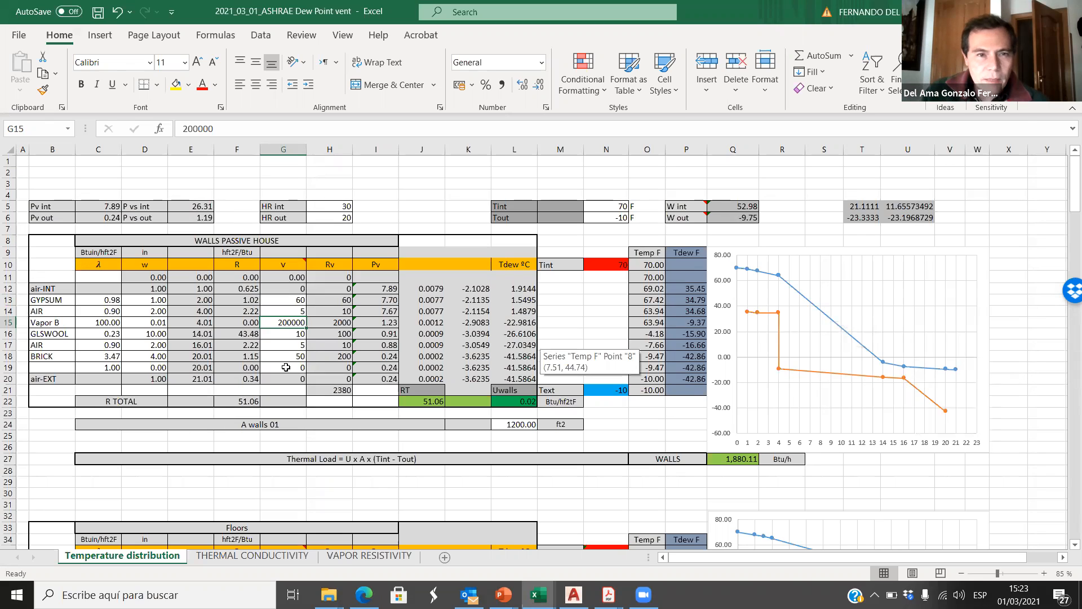
{"action": "left_click", "coordinate": [251, 402]}
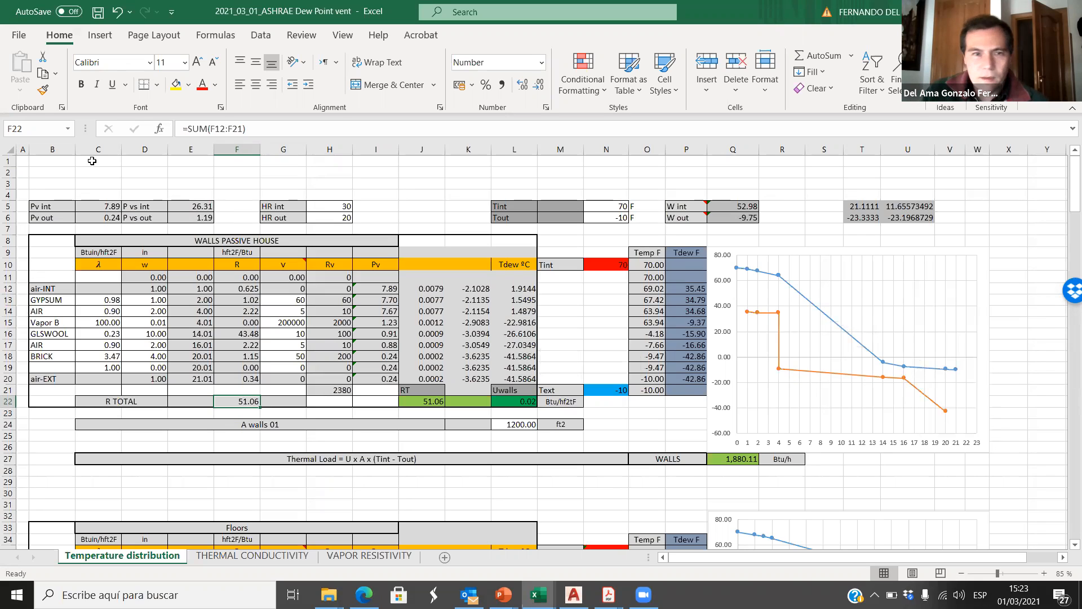
Step: Copy the WALLS PASSIVE HOUSE table with its graph and thermal load row (B8:W27), and switch to the Classwork_02-28 presentation in PowerPoint
{"action": "left_click_drag", "start_coordinate": [37, 241], "coordinate": [978, 464]}
{"action": "key", "text": "ctrl+c"}
{"action": "mouse_move", "coordinate": [504, 594]}
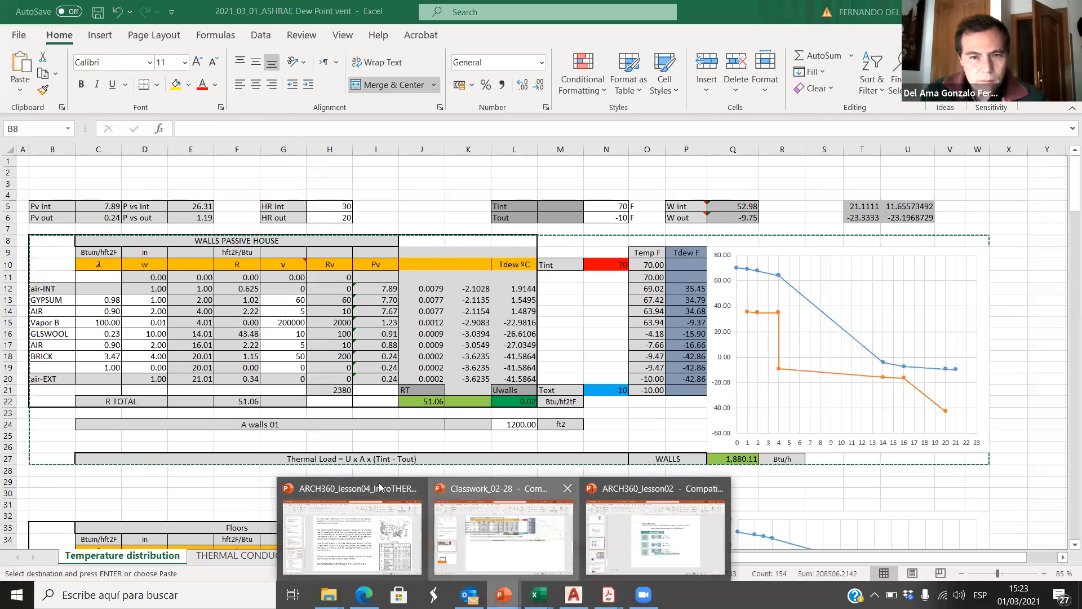
{"action": "left_click", "coordinate": [489, 530]}
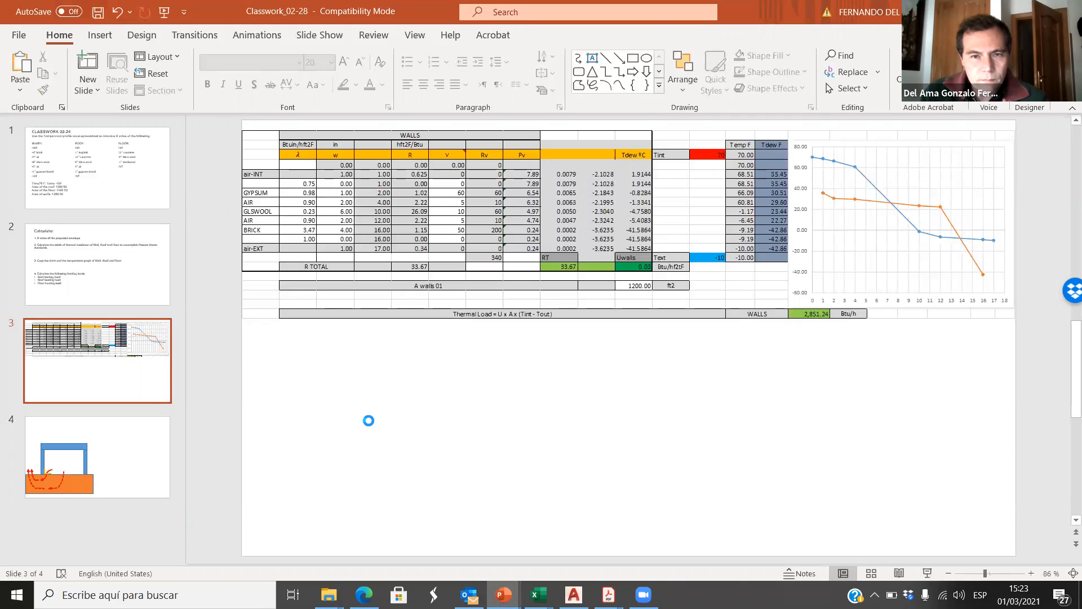
Step: Paste the copied table and graph onto slide 3 as a picture and place it directly below the WALLS picture
{"action": "key", "text": "ctrl+v"}
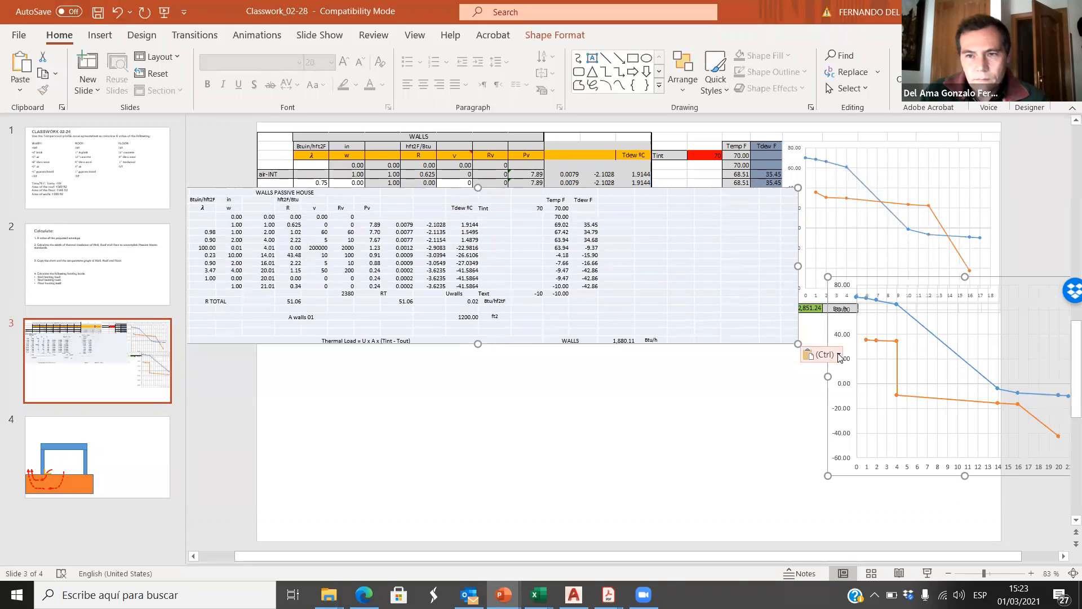
{"action": "left_click", "coordinate": [840, 357]}
{"action": "left_click", "coordinate": [876, 396]}
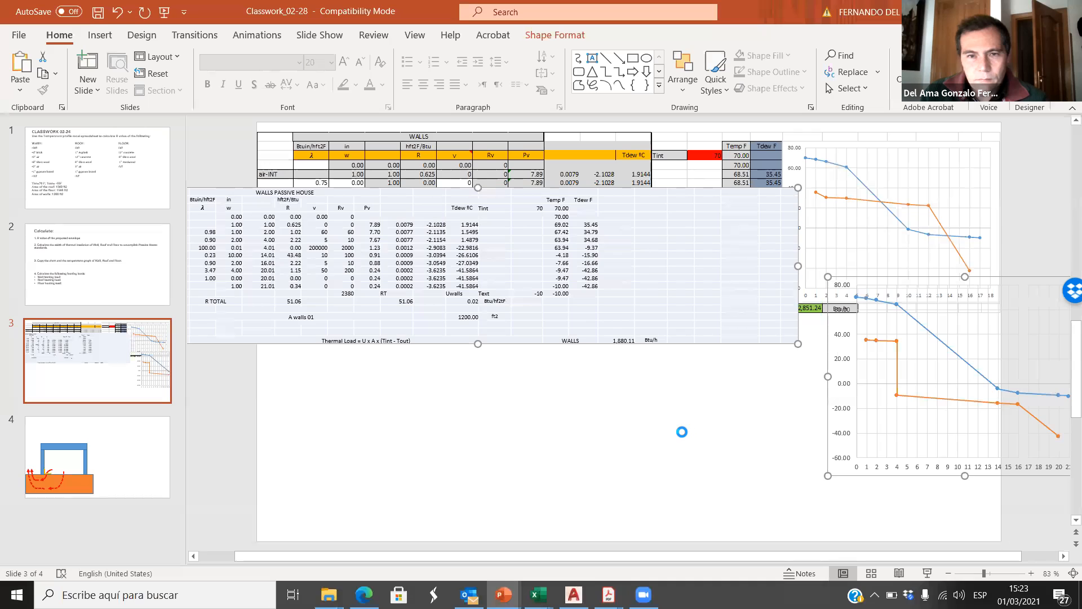
{"action": "left_click_drag", "start_coordinate": [681, 242], "coordinate": [684, 357]}
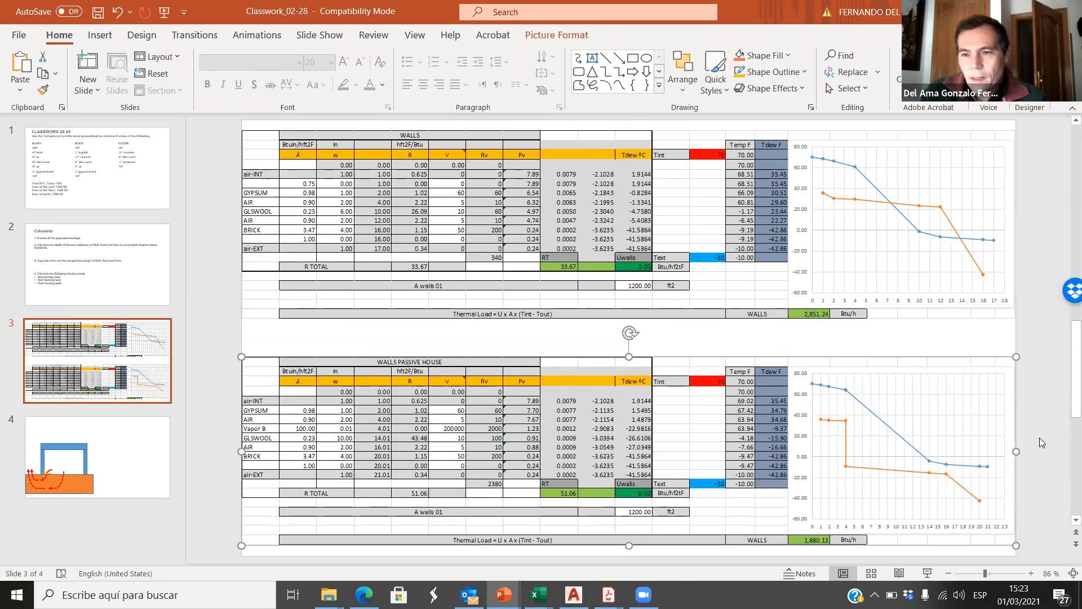
{"action": "left_click", "coordinate": [1042, 442]}
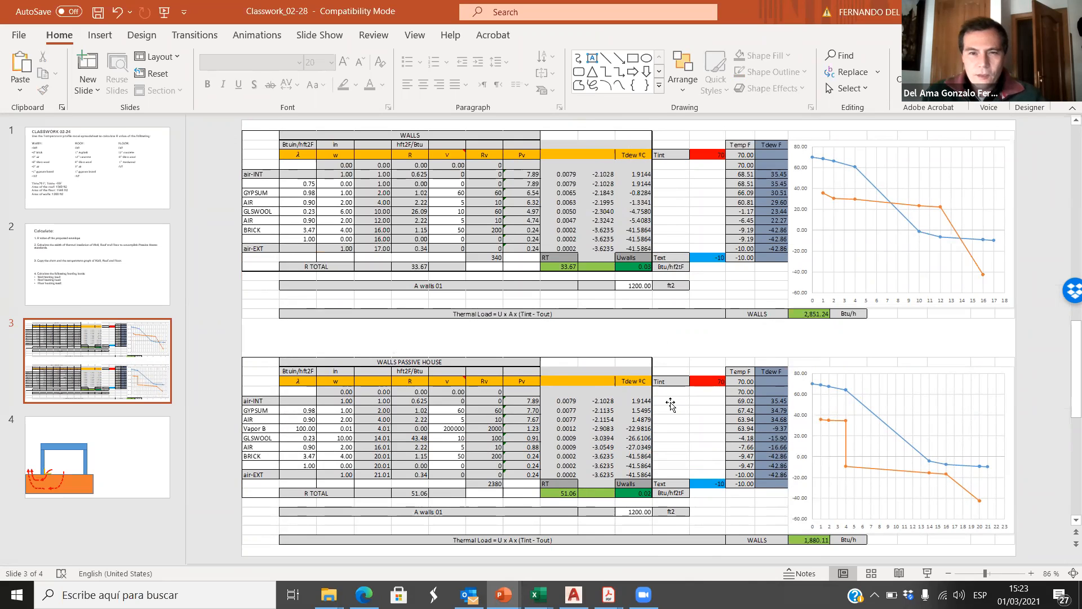
Step: Compare the R totals and thermal loads of the WALLS and WALLS PASSIVE HOUSE pictures and review the Vapor B row
{"action": "left_click", "coordinate": [758, 361]}
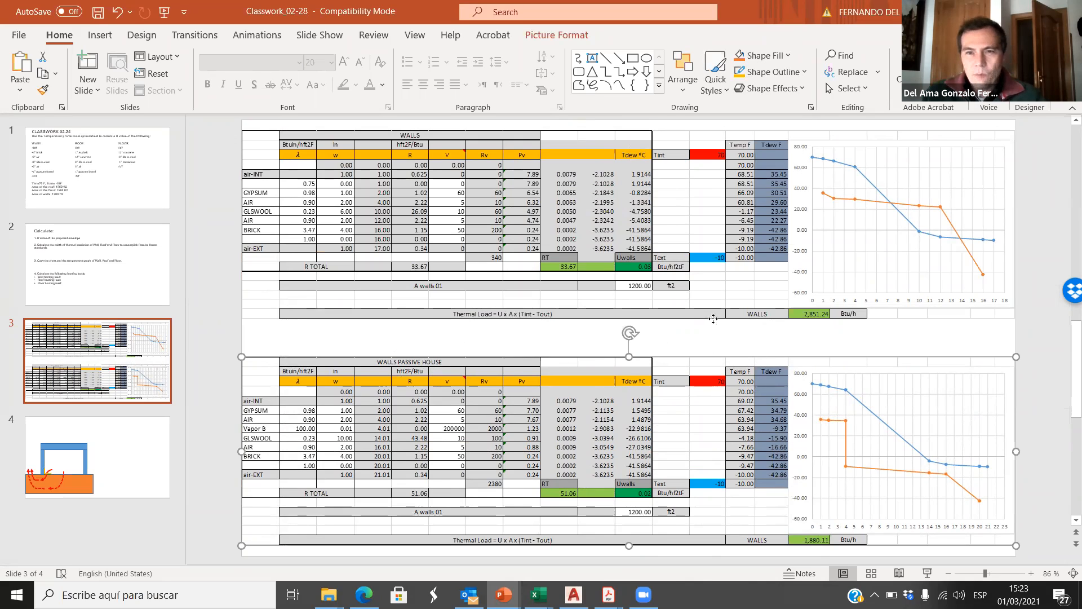
{"action": "left_click", "coordinate": [650, 278]}
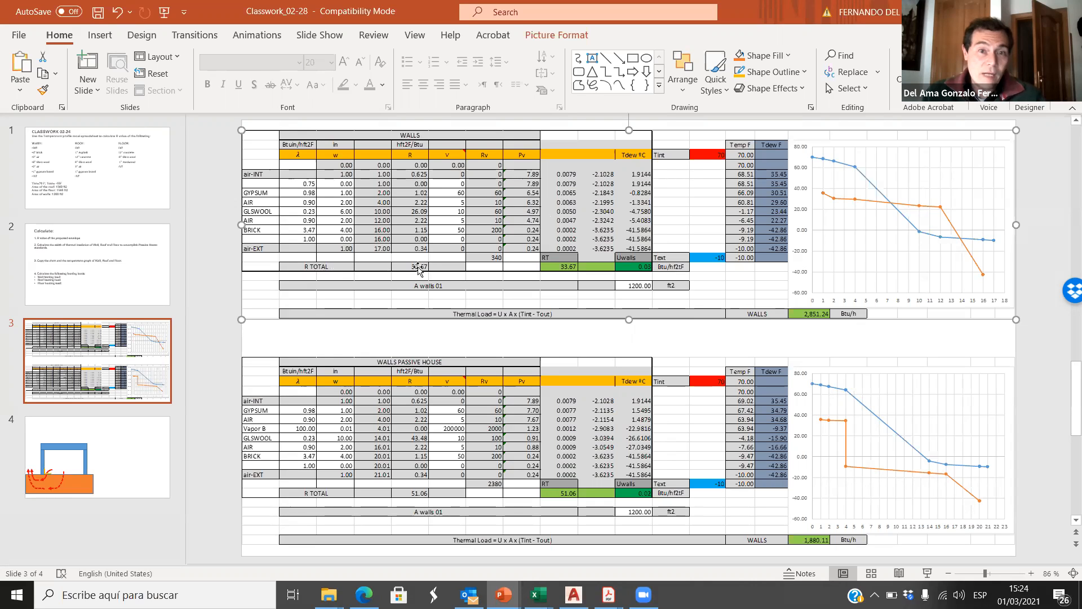
{"action": "left_click", "coordinate": [426, 337]}
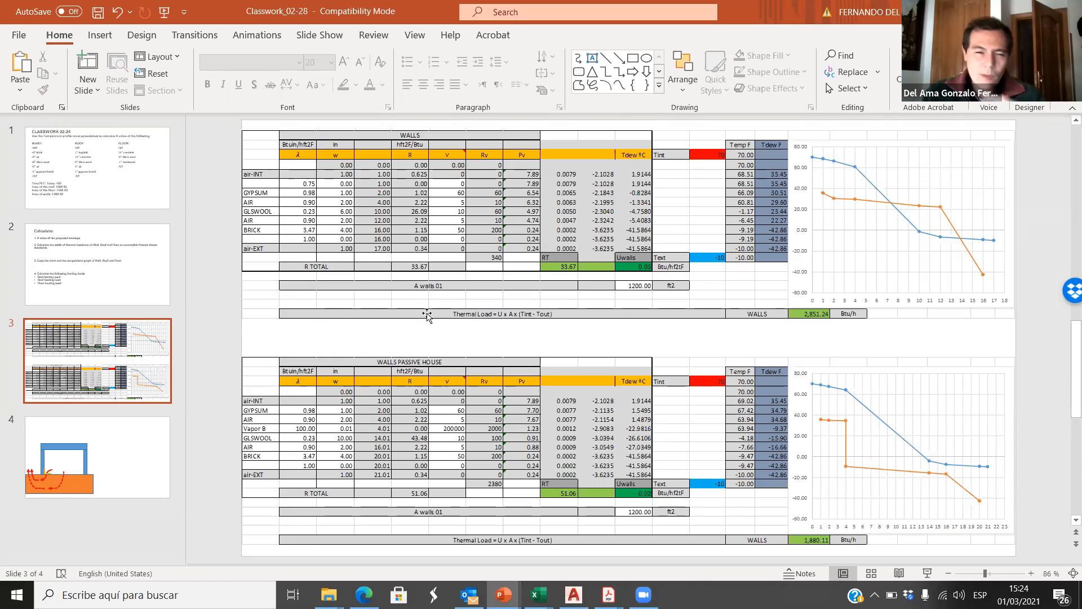
{"action": "left_click", "coordinate": [417, 496]}
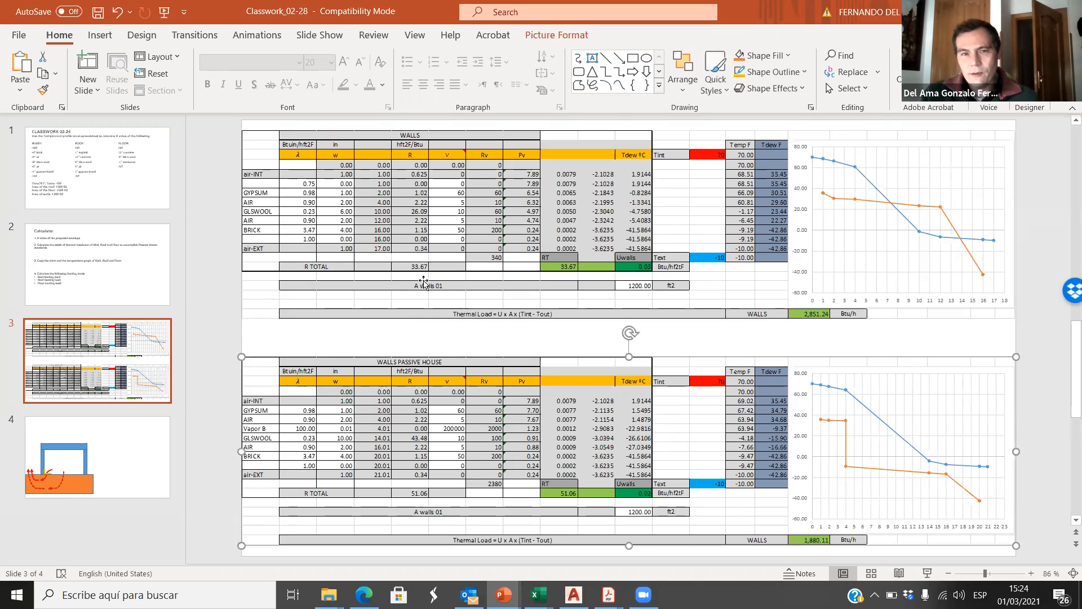
{"action": "left_click", "coordinate": [669, 334]}
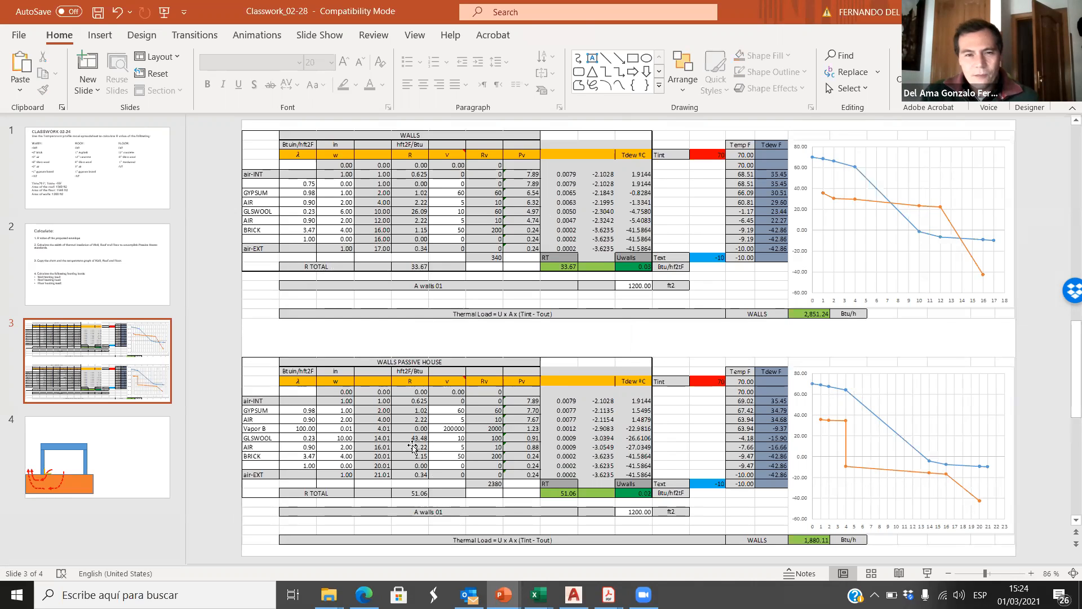
{"action": "left_click", "coordinate": [299, 431]}
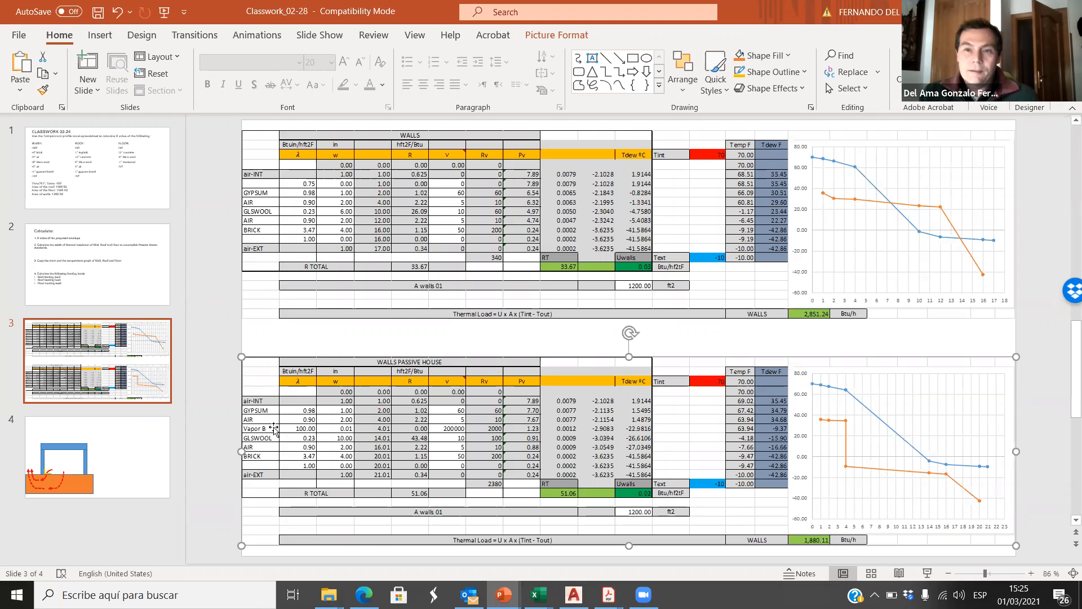
Step: Insert a blank slide directly after slide 3, which holds the two wall tables
{"action": "left_click", "coordinate": [1034, 338]}
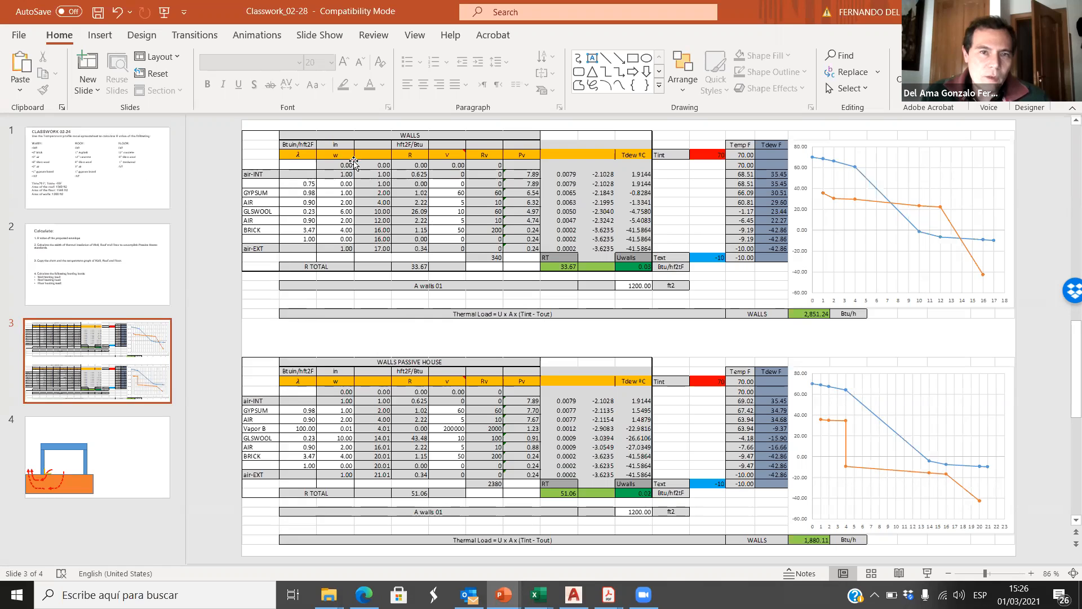
{"action": "left_click", "coordinate": [71, 187]}
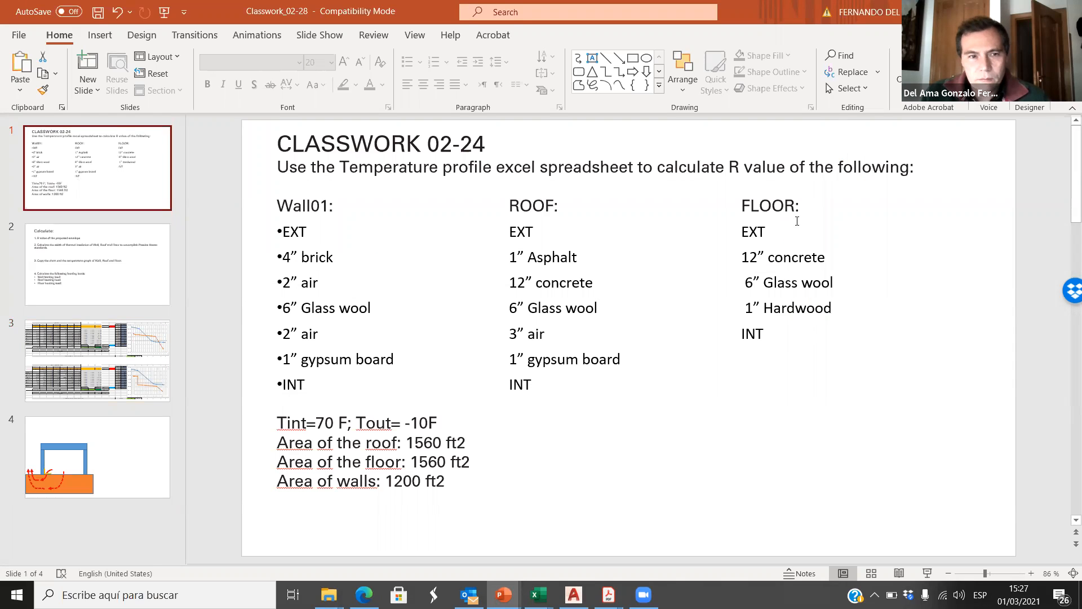
{"action": "left_click", "coordinate": [144, 383]}
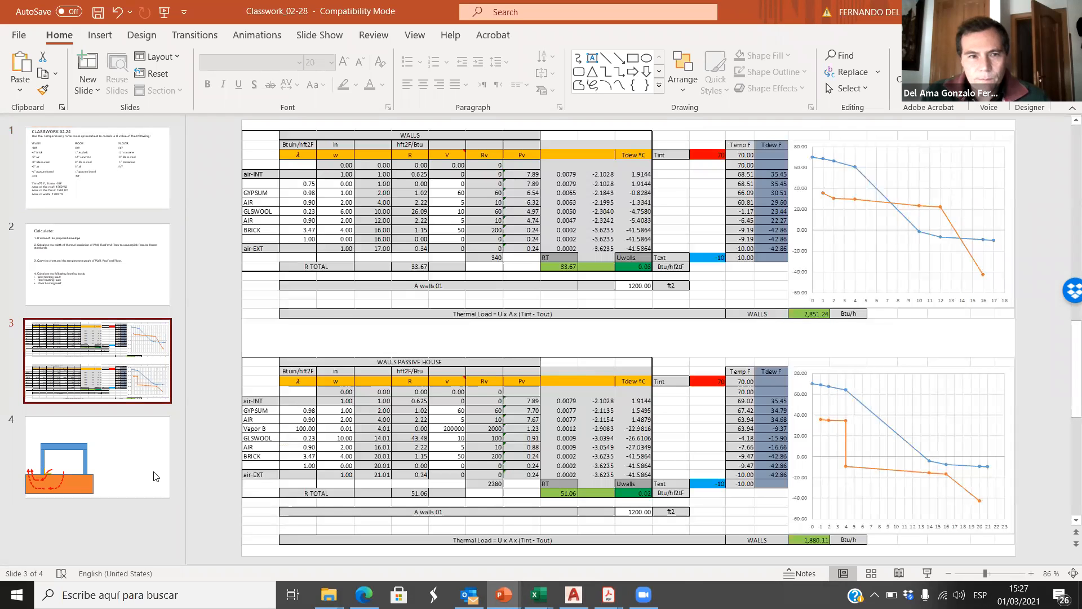
{"action": "left_click", "coordinate": [134, 410]}
{"action": "key", "text": "Return"}
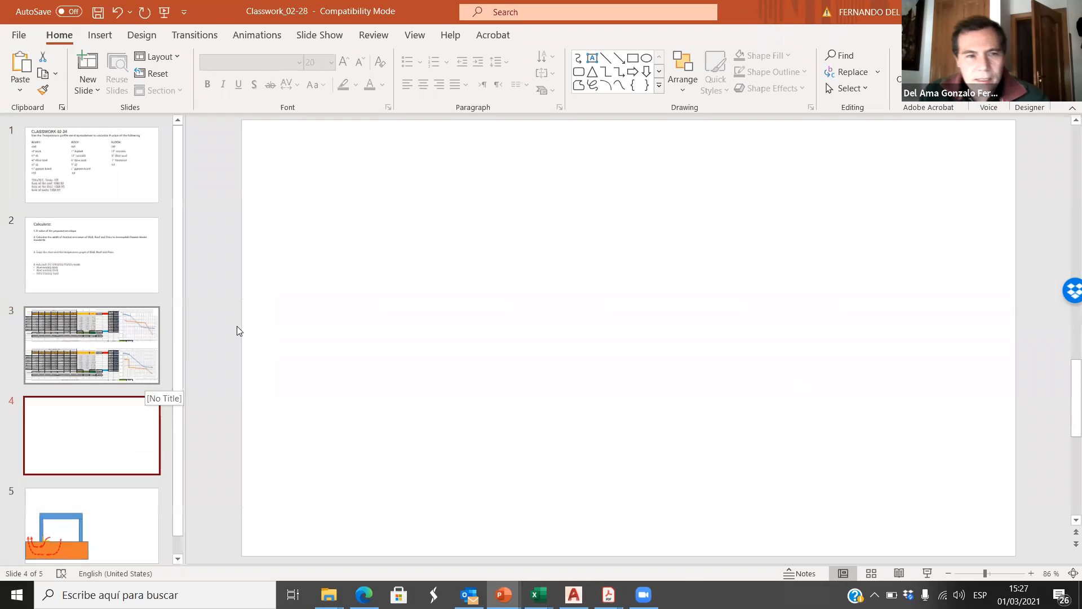
Step: Show slide 1 with the layer lists and arrange the PowerPoint and Excel windows side by side
{"action": "left_click", "coordinate": [84, 186]}
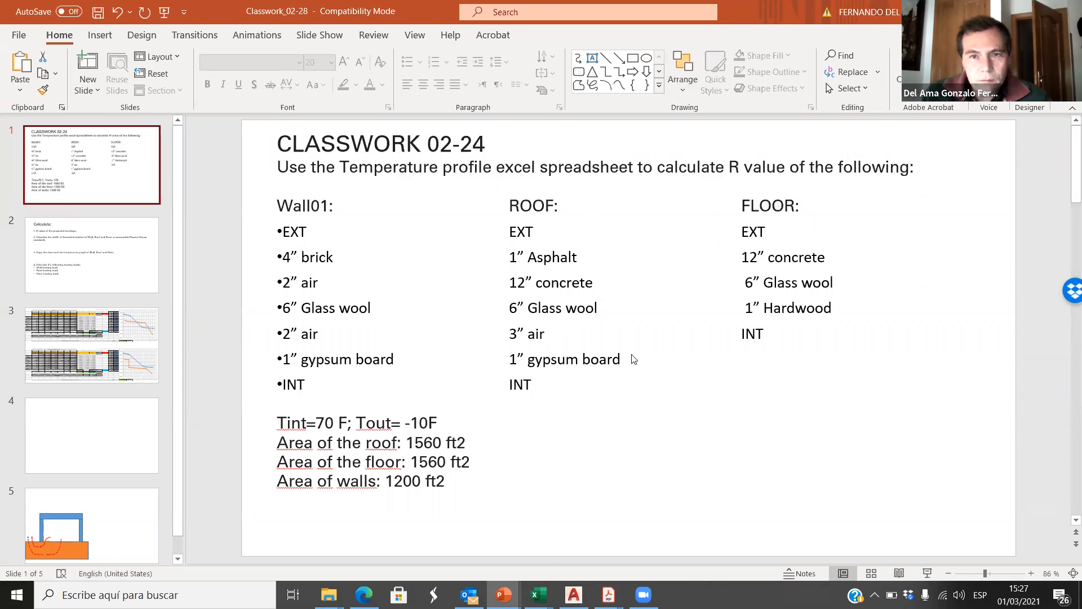
{"action": "key", "text": "super+Left"}
{"action": "key", "text": "Return"}
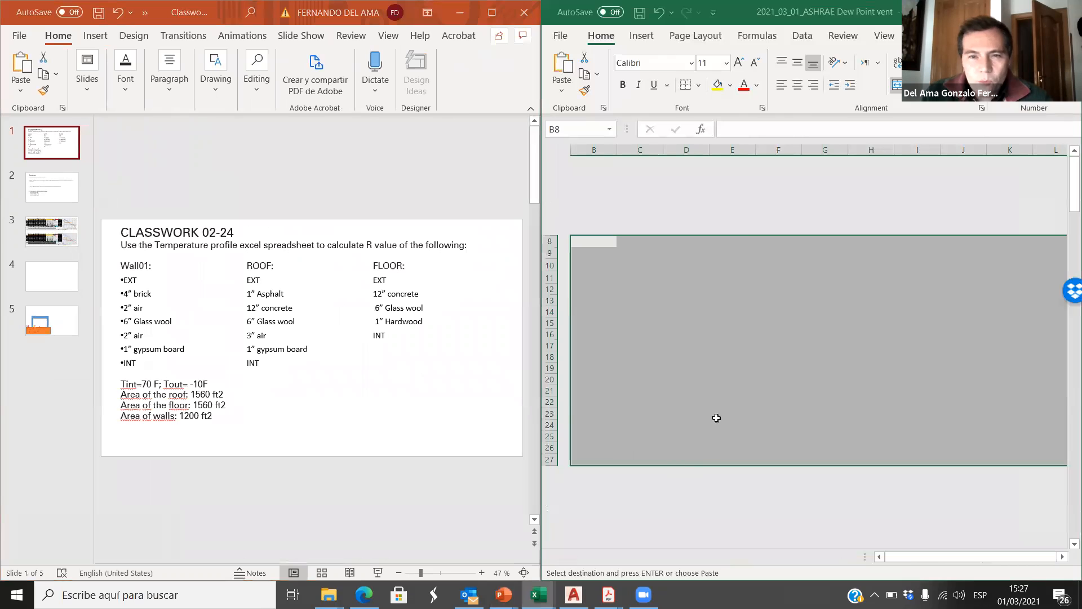
Step: Set the gypsum layer's thickness w in D62 of the ROOF table to 1 in
{"action": "scroll", "coordinate": [791, 379], "scroll_direction": "down", "scroll_amount": 11}
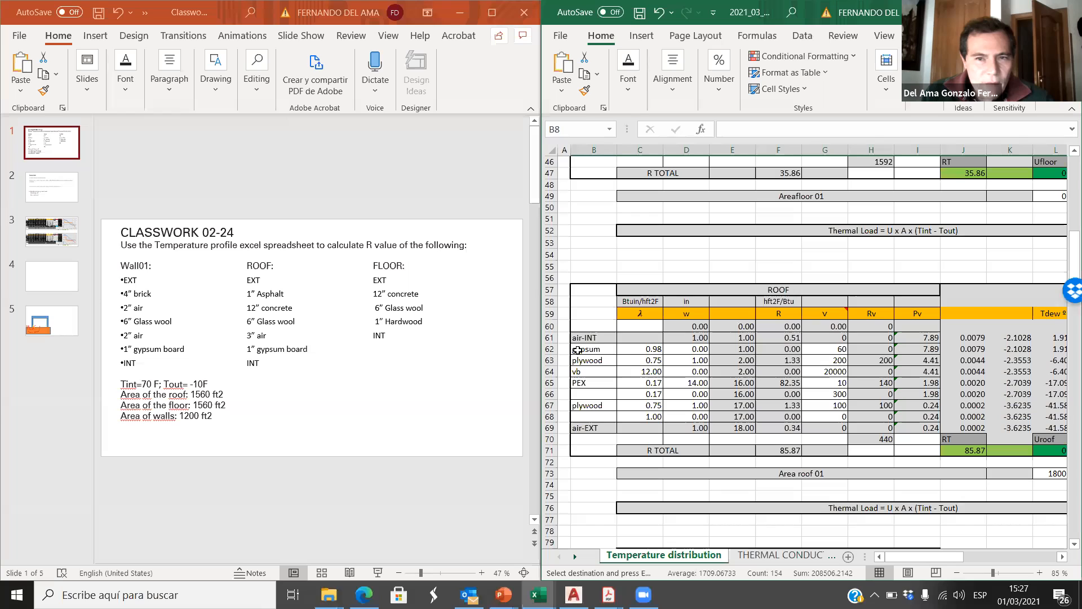
{"action": "left_click", "coordinate": [606, 350]}
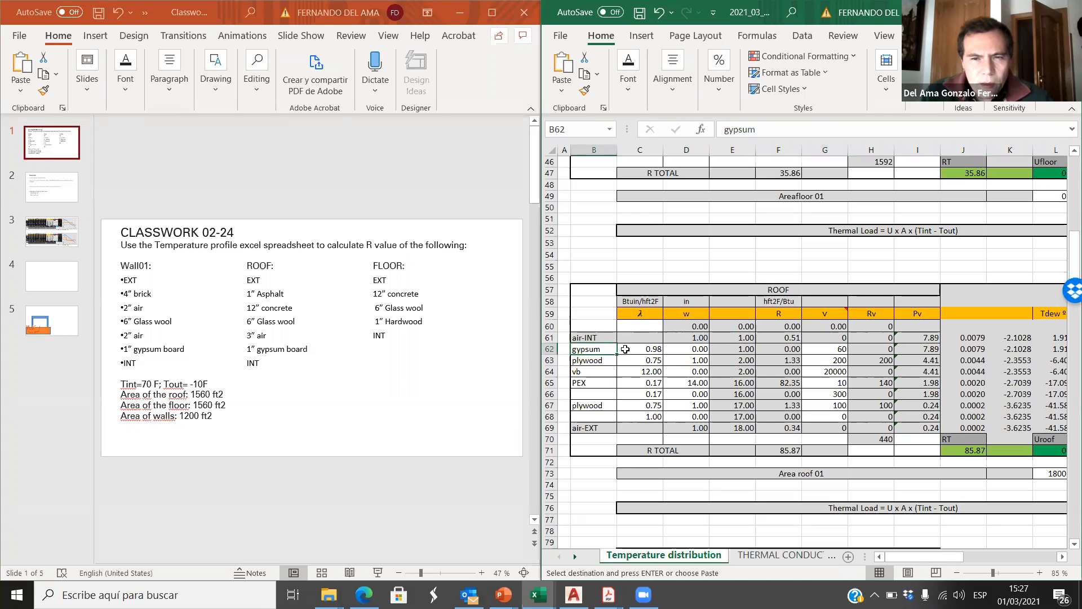
{"action": "left_click", "coordinate": [654, 350]}
{"action": "left_click", "coordinate": [698, 349]}
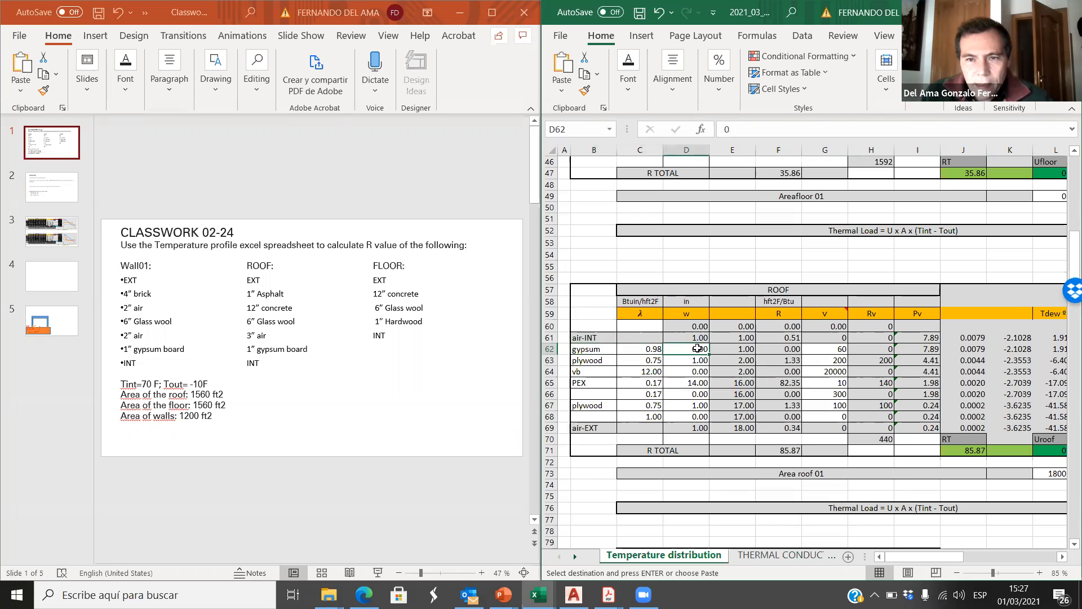
{"action": "key", "text": "Return"}
{"action": "left_click", "coordinate": [670, 427]}
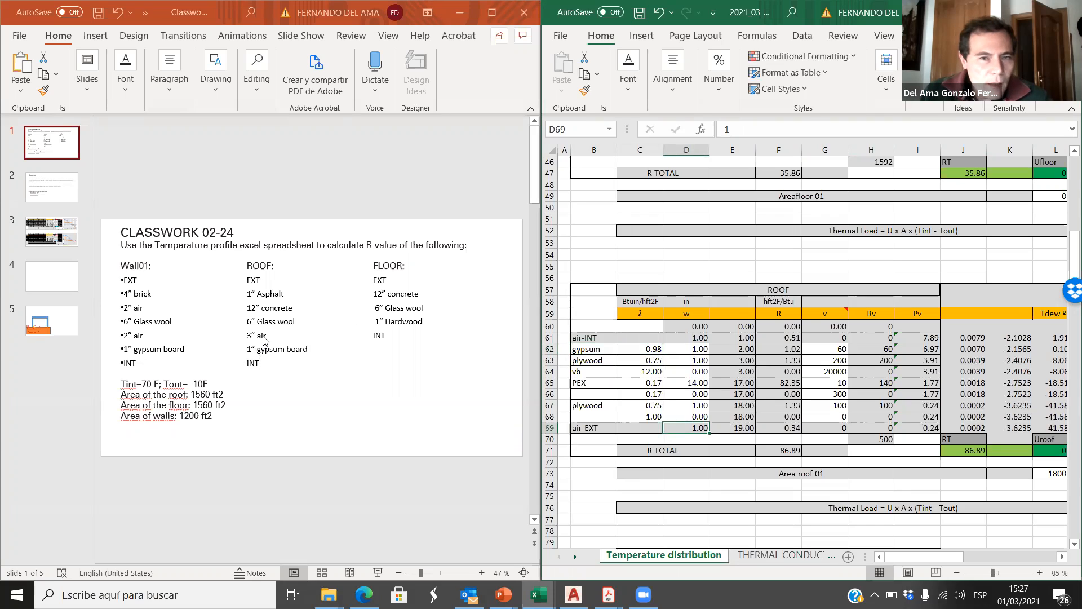
Step: Rename the plywood layer in B63 of the ROOF table as AIR and look up the wall AIR layer's λ in row 14
{"action": "left_click", "coordinate": [589, 360]}
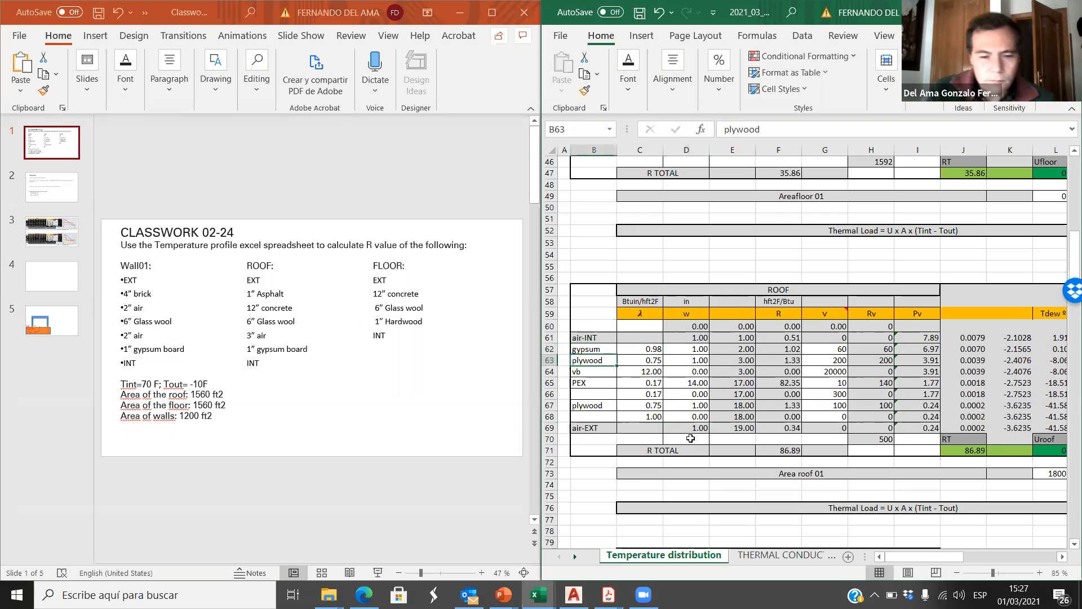
{"action": "type", "text": "Al"}
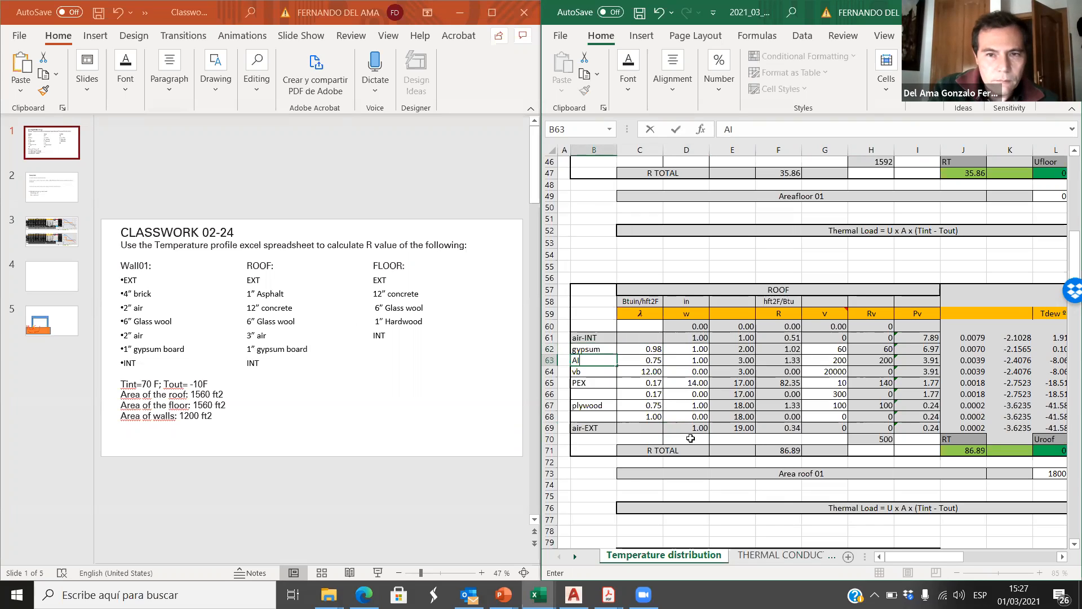
{"action": "left_click", "coordinate": [650, 361]}
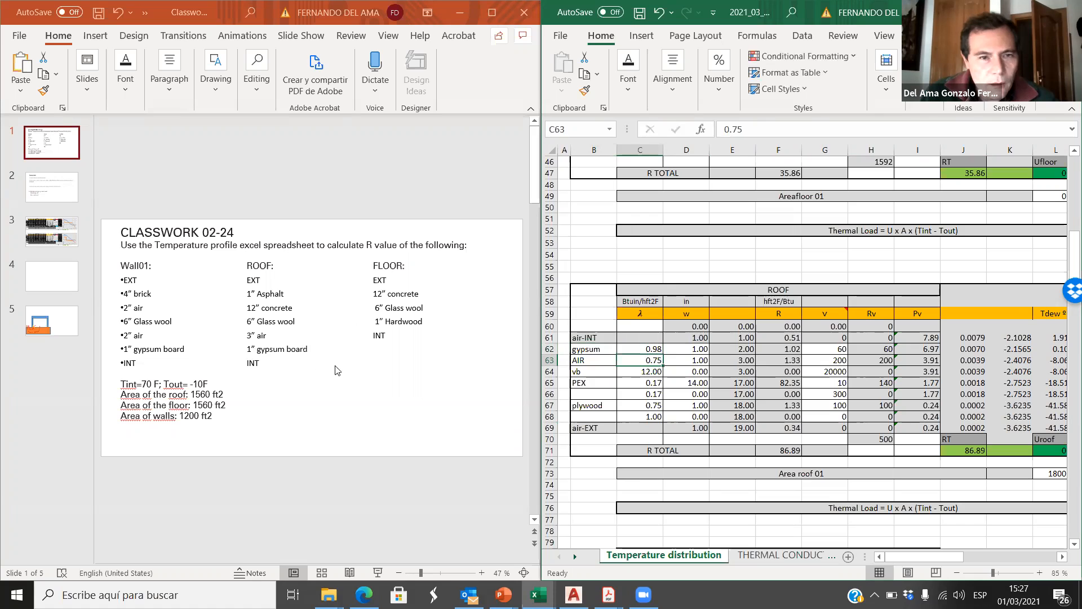
{"action": "scroll", "coordinate": [668, 376], "scroll_direction": "up", "scroll_amount": 14}
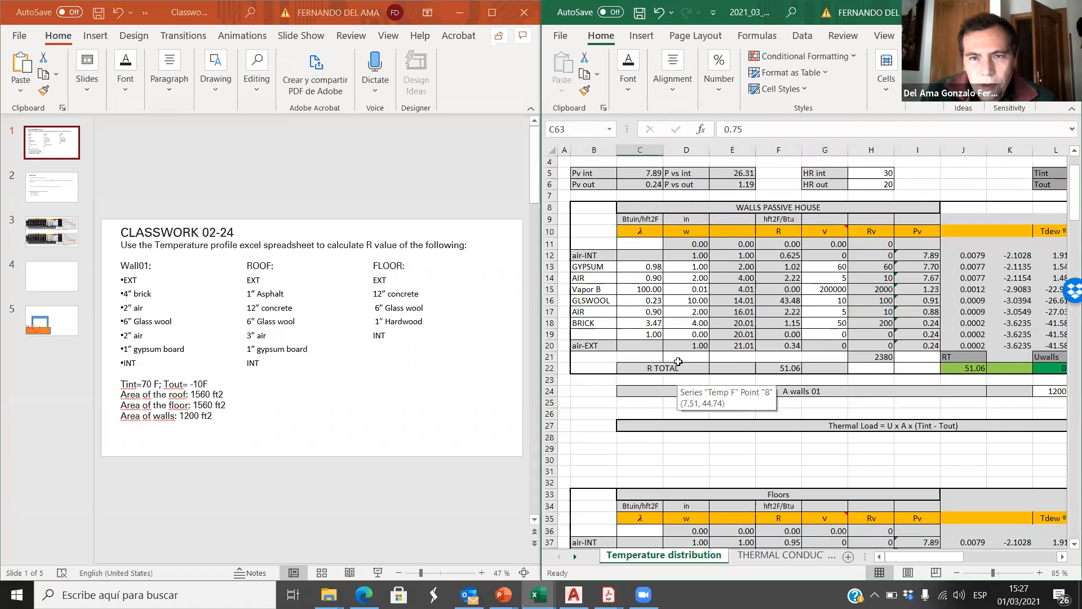
{"action": "scroll", "coordinate": [678, 361], "scroll_direction": "up", "scroll_amount": 1}
{"action": "left_click_drag", "start_coordinate": [650, 311], "coordinate": [688, 311]}
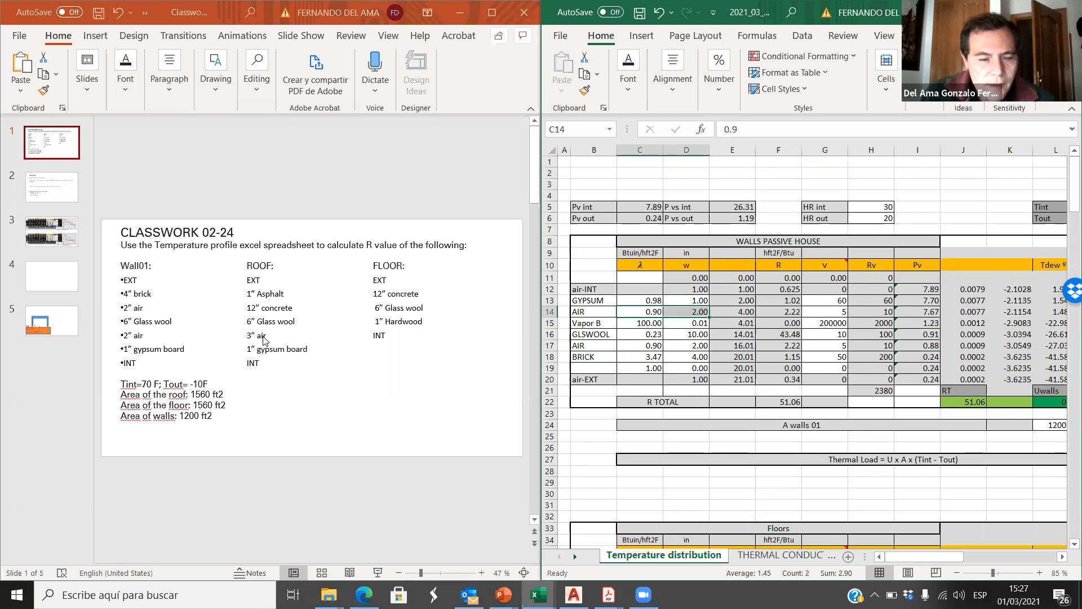
{"action": "key", "text": "ctrl+q"}
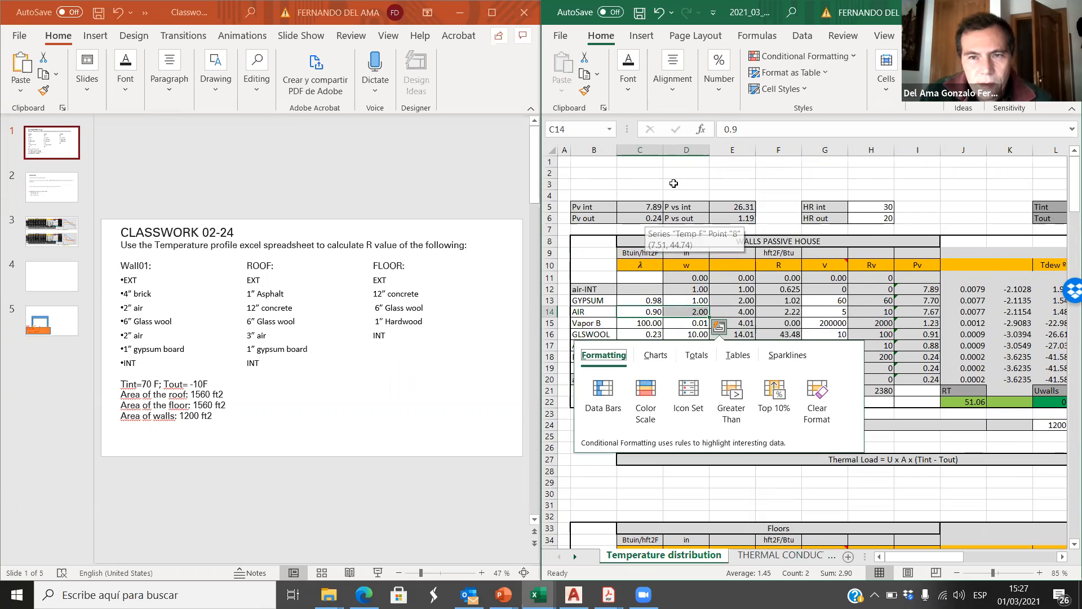
{"action": "left_click", "coordinate": [680, 176]}
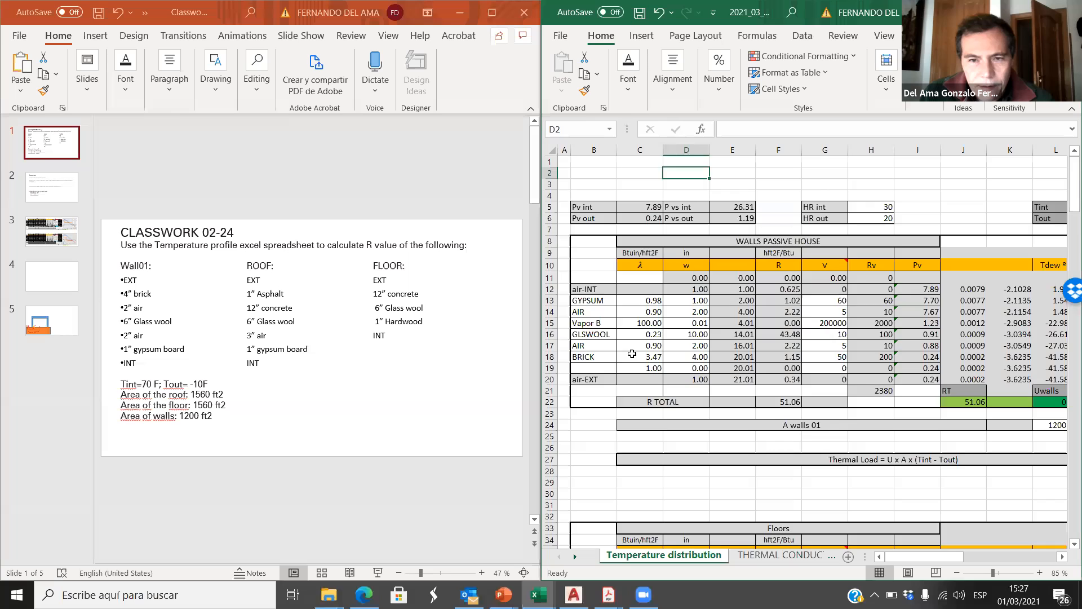
Step: Set the roof AIR layer's λ in C63 to 0.9 and its thickness w in D63 to 3 in
{"action": "scroll", "coordinate": [636, 355], "scroll_direction": "down", "scroll_amount": 14}
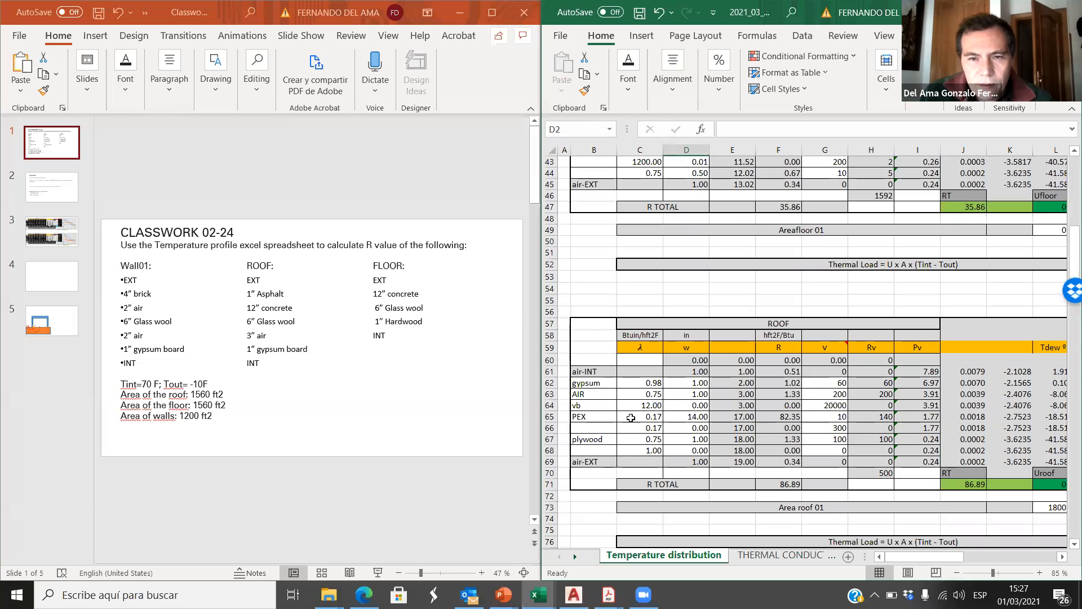
{"action": "left_click", "coordinate": [654, 395]}
{"action": "type", "text": ".9"}
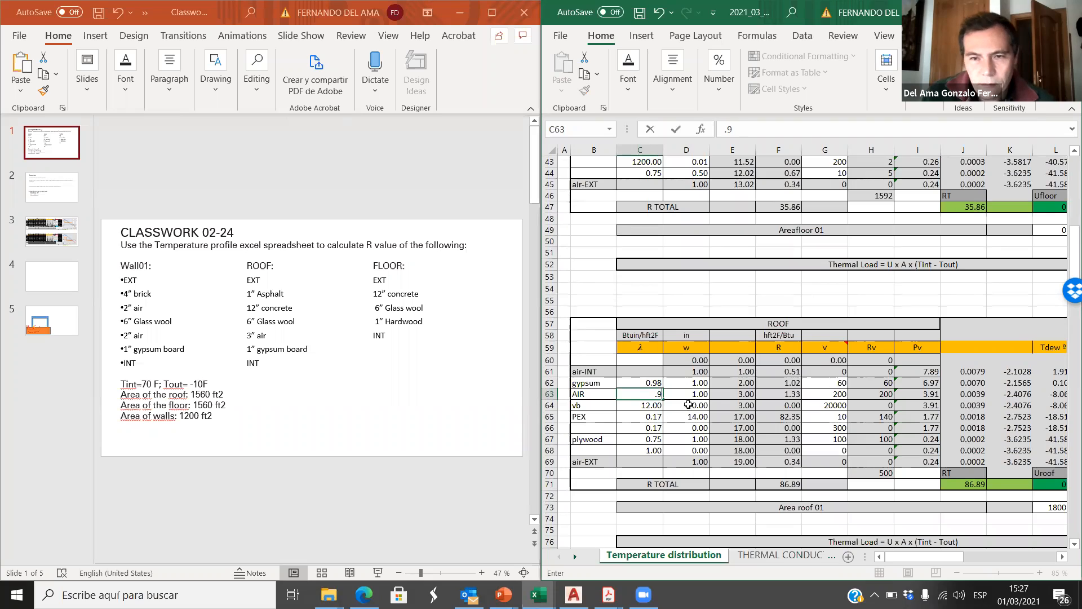
{"action": "left_click", "coordinate": [688, 394]}
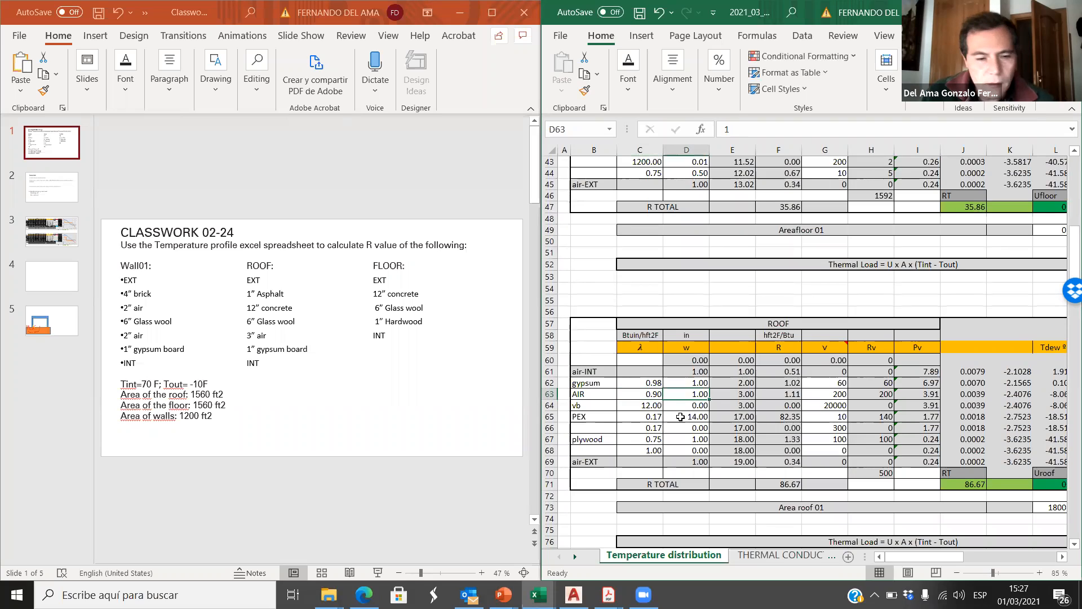
{"action": "type", "text": "3"}
{"action": "left_click", "coordinate": [674, 435]}
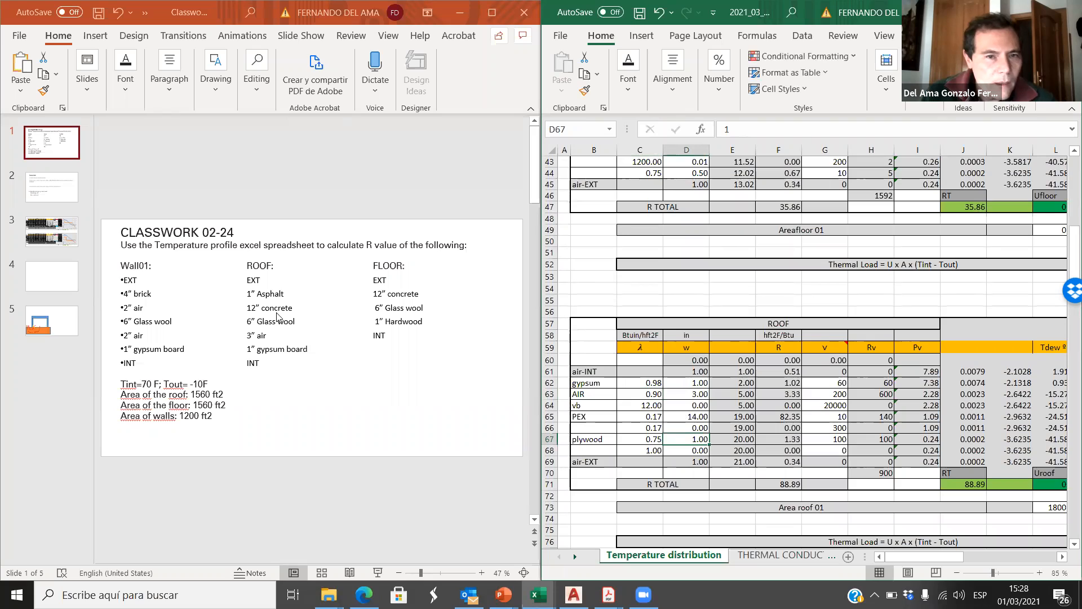
Step: Rename the roof layer in B64 as GLSWOOL and set its thickness w in D64 to 6 in
{"action": "left_click", "coordinate": [579, 406]}
{"action": "type", "text": "GLSWOOL"}
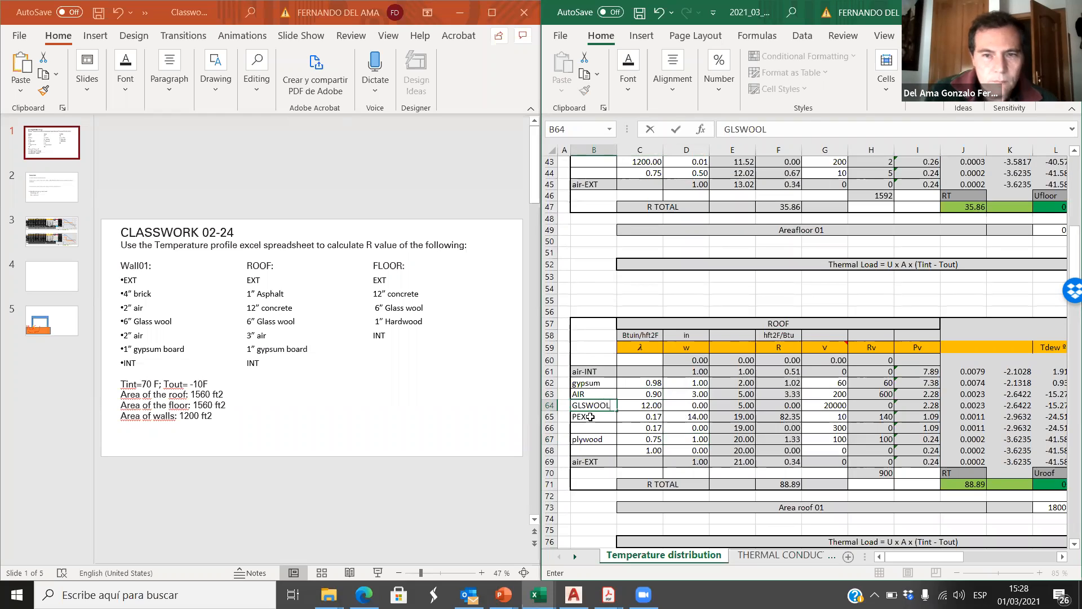
{"action": "left_click", "coordinate": [620, 410]}
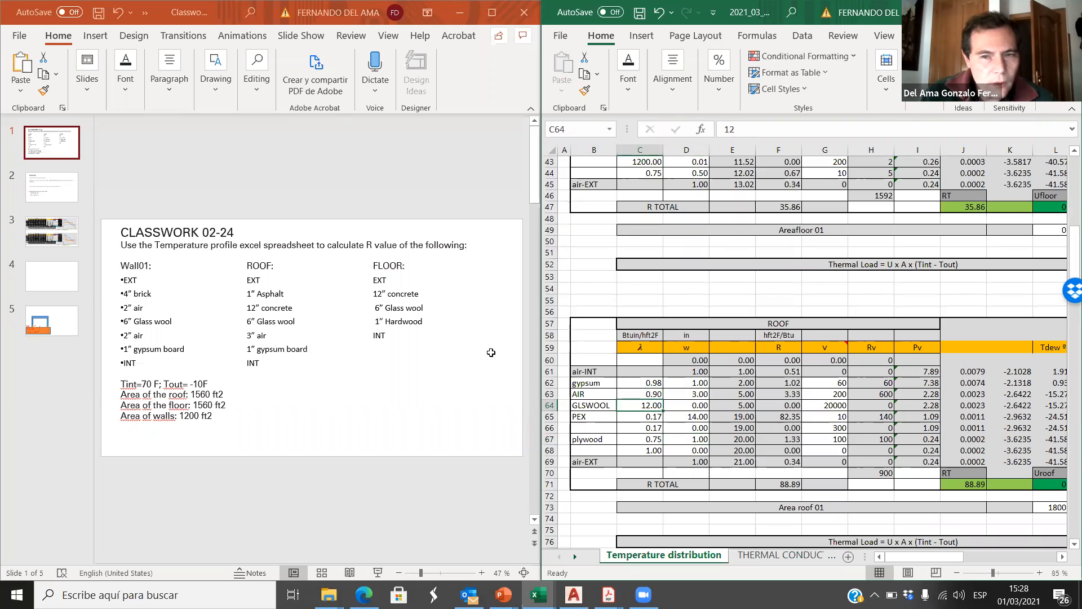
{"action": "left_click", "coordinate": [697, 406]}
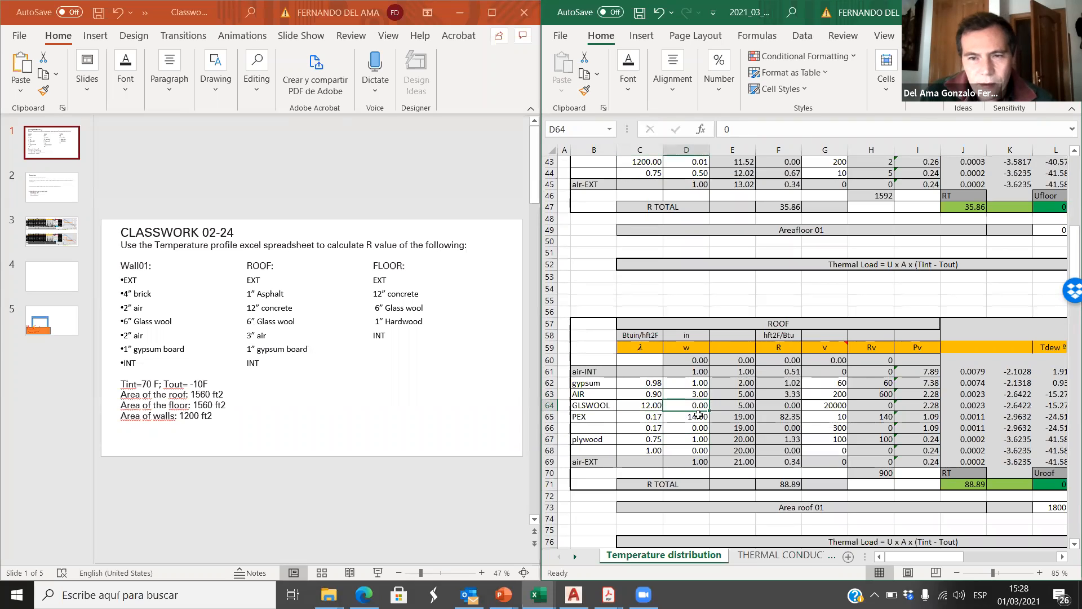
{"action": "type", "text": "6"}
Step: Set the roof GLSWOOL layer's λ in C64 to 0.23
{"action": "left_click", "coordinate": [647, 407]}
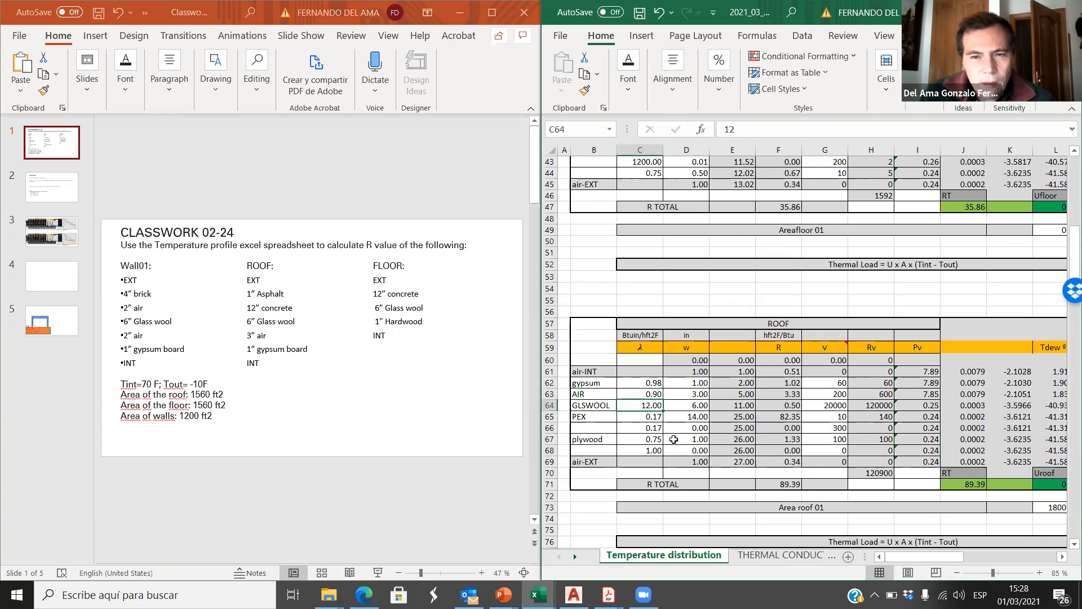
{"action": "scroll", "coordinate": [724, 394], "scroll_direction": "up", "scroll_amount": 13}
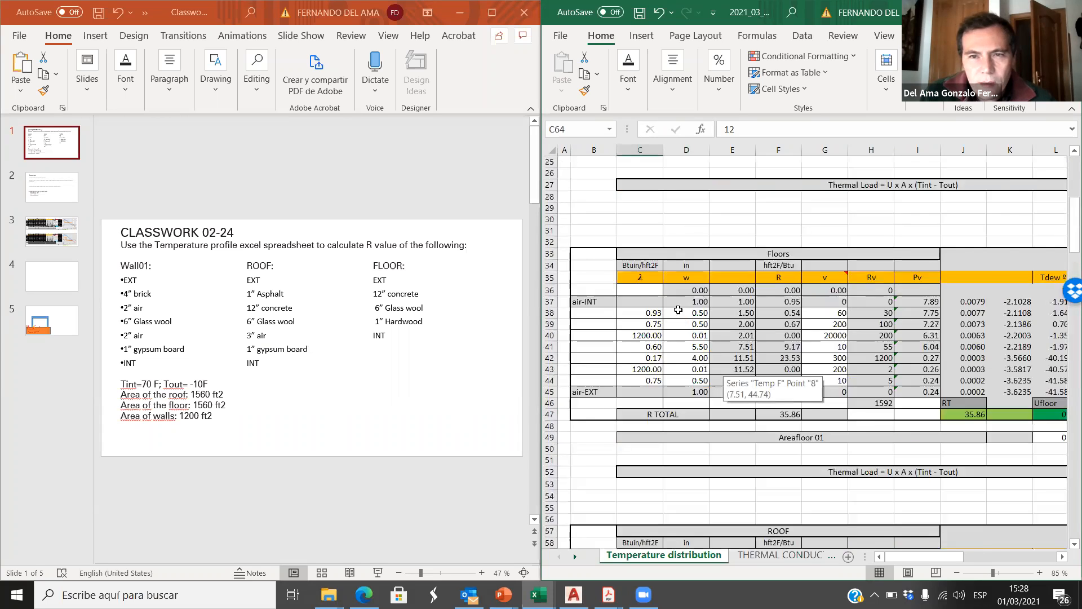
{"action": "scroll", "coordinate": [650, 357], "scroll_direction": "down", "scroll_amount": 14}
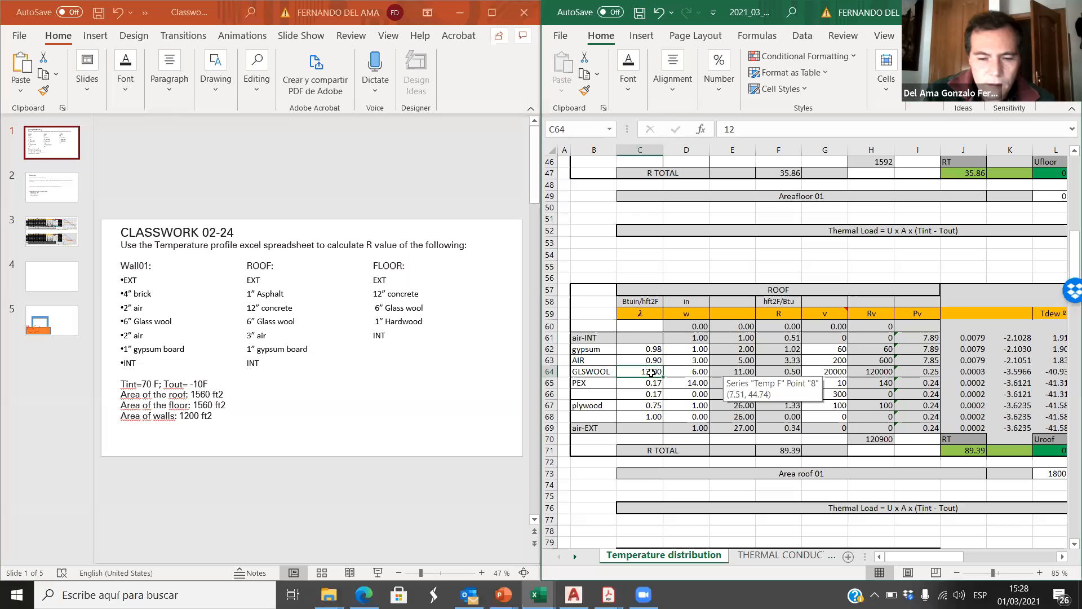
{"action": "type", "text": "0.23"}
{"action": "key", "text": "Return"}
{"action": "key", "text": "Return"}
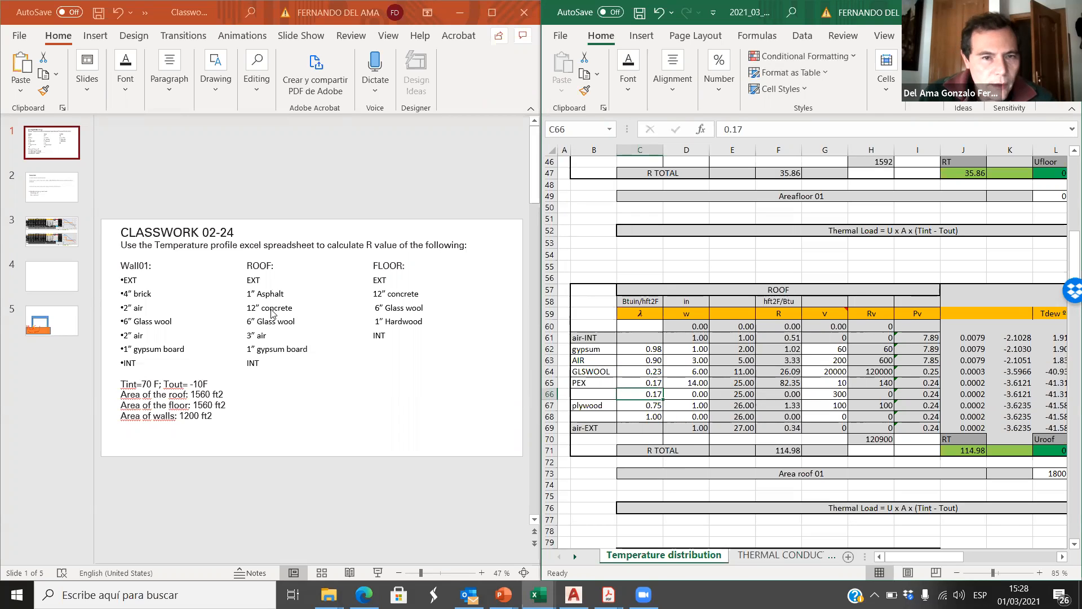
Step: Rename the PEX layer in B65 of the ROOF table as CONCRETE and set its thickness w in D65 to 12 in
{"action": "left_click", "coordinate": [596, 382]}
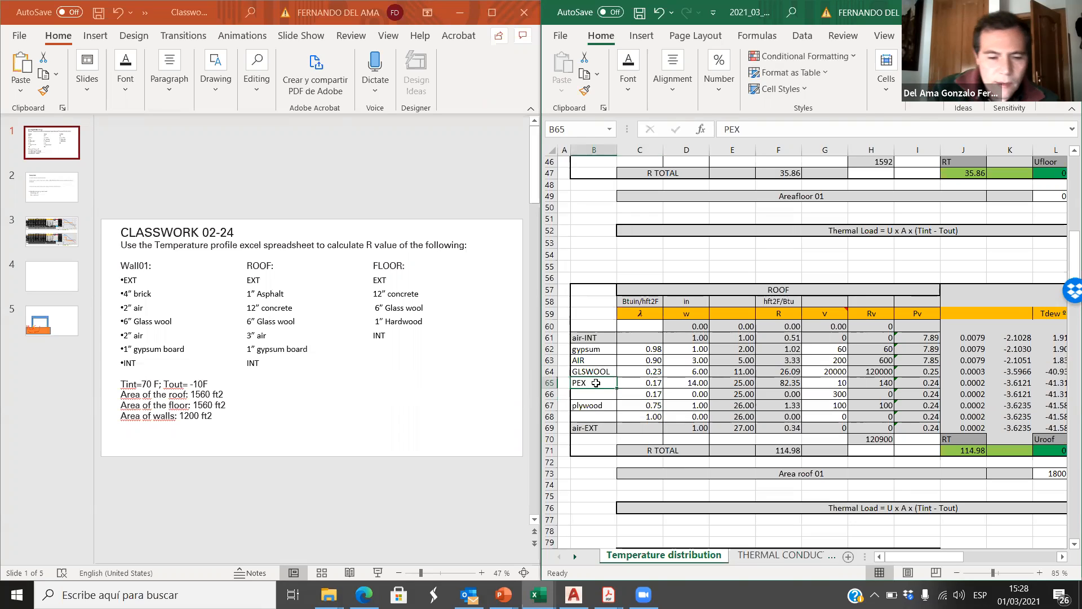
{"action": "type", "text": "CONCRETE"}
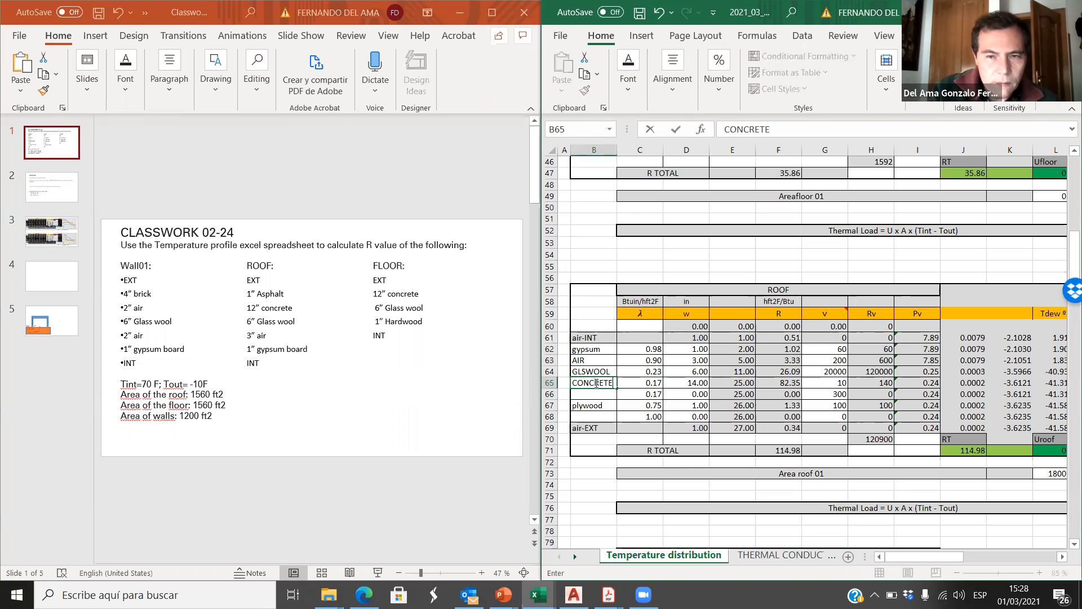
{"action": "left_click", "coordinate": [652, 384]}
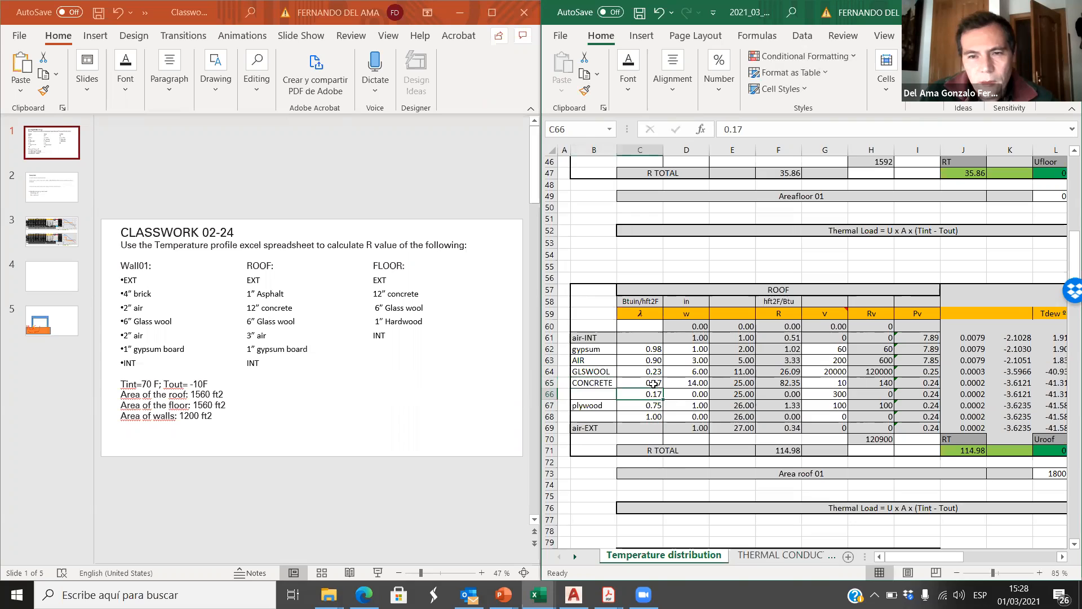
{"action": "left_click", "coordinate": [700, 382]}
{"action": "type", "text": "12"}
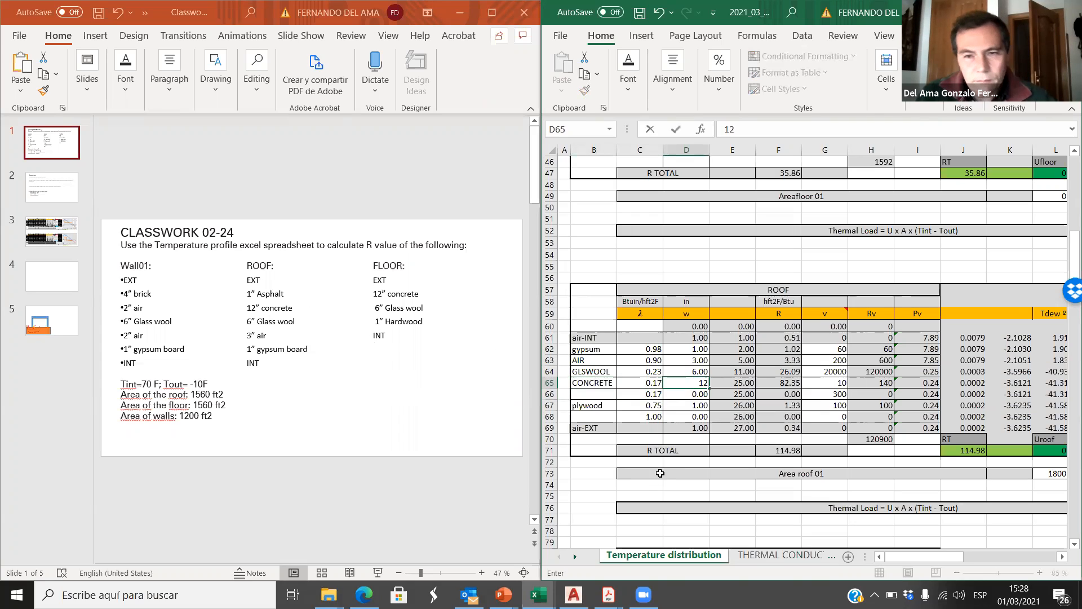
{"action": "left_click", "coordinate": [689, 417]}
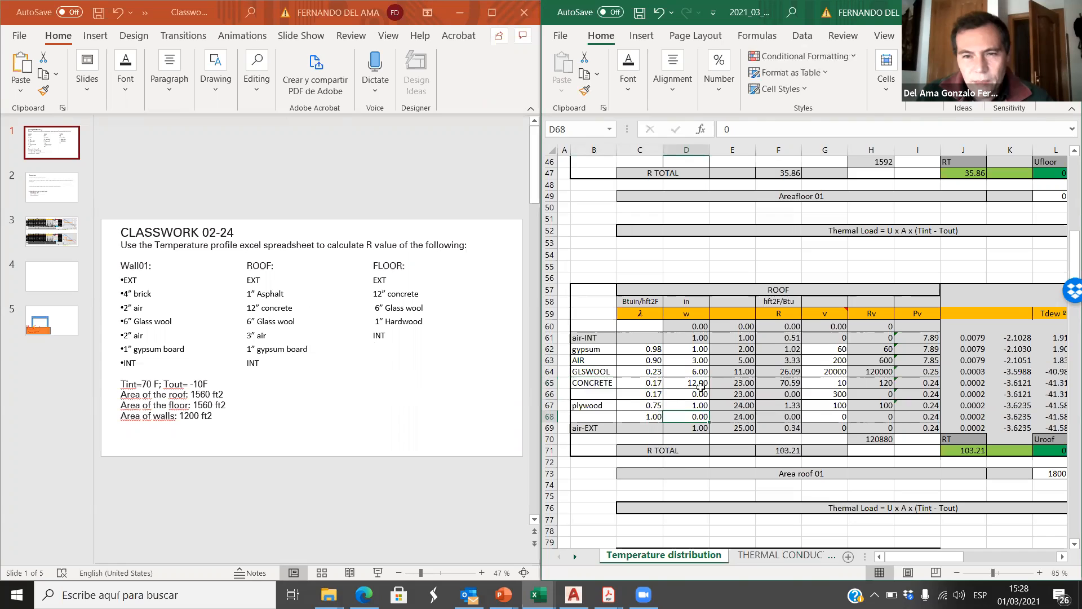
Step: Look up concrete's thermal conductivity in the material table and set the roof CONCRETE layer's λ in C65 to 4.1
{"action": "left_click", "coordinate": [634, 385]}
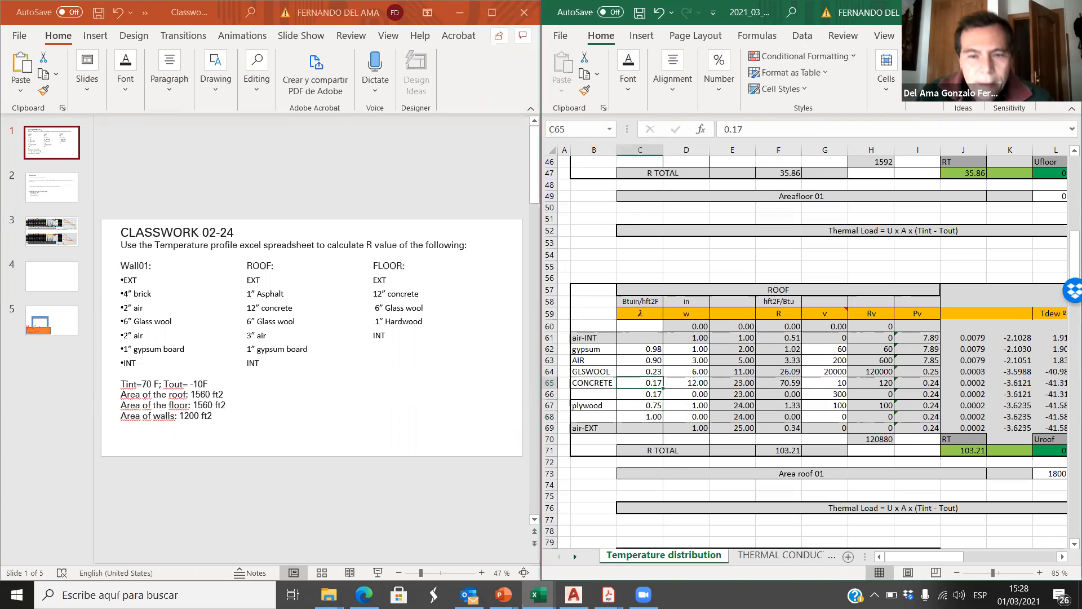
{"action": "left_click", "coordinate": [784, 555]}
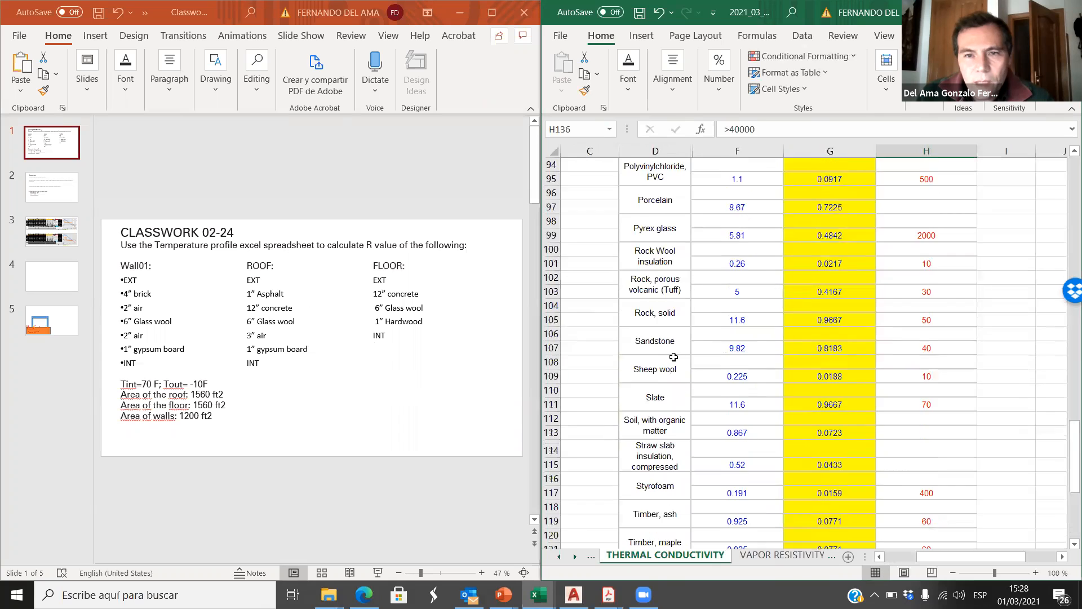
{"action": "scroll", "coordinate": [674, 357], "scroll_direction": "up", "scroll_amount": 20}
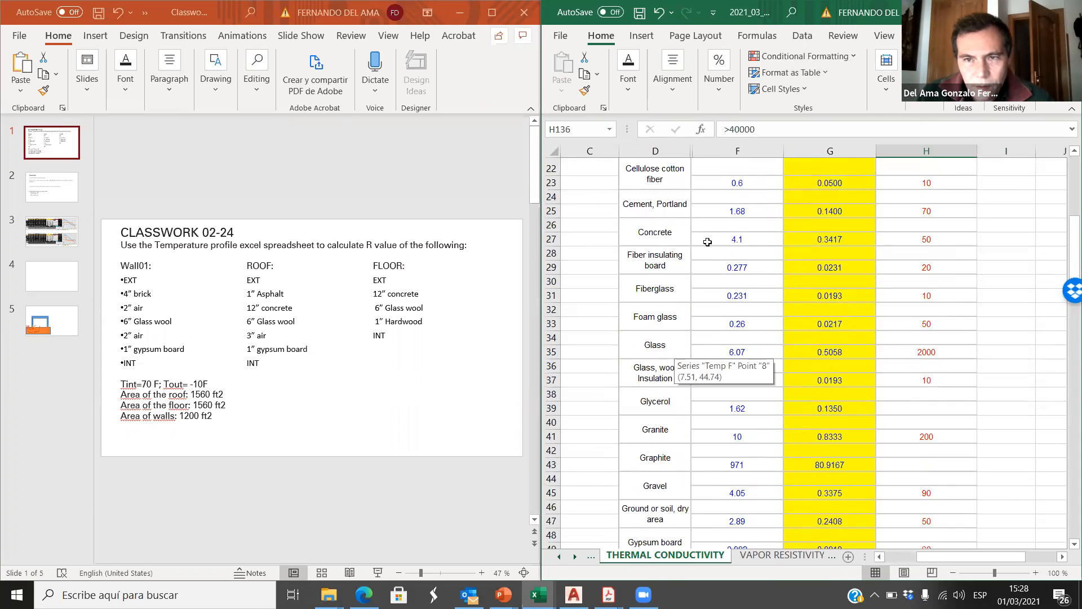
{"action": "left_click", "coordinate": [707, 241]}
{"action": "left_click", "coordinate": [560, 557]}
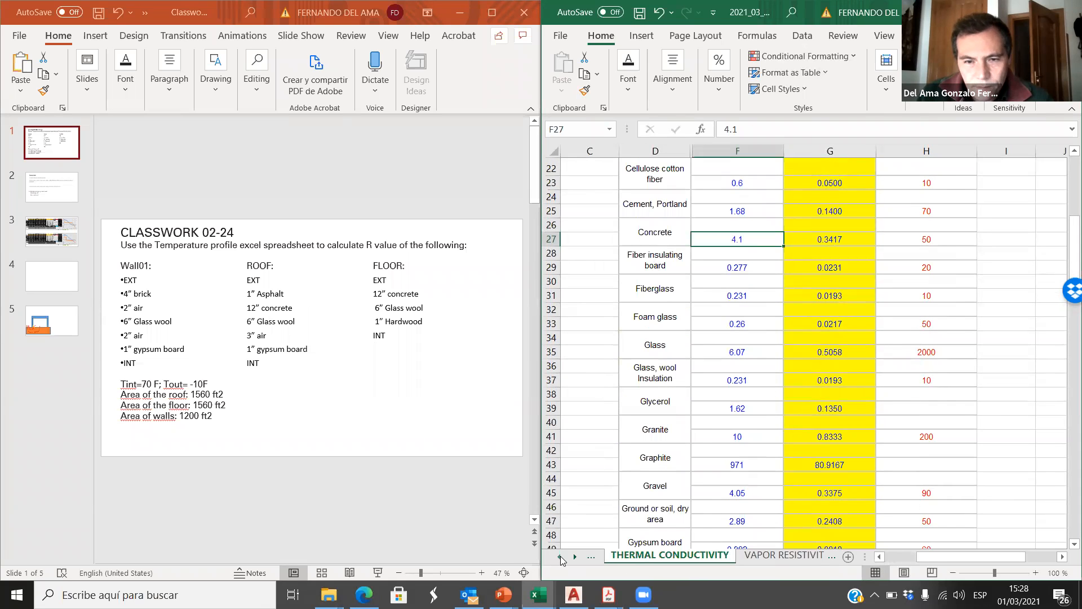
{"action": "left_click", "coordinate": [648, 556]}
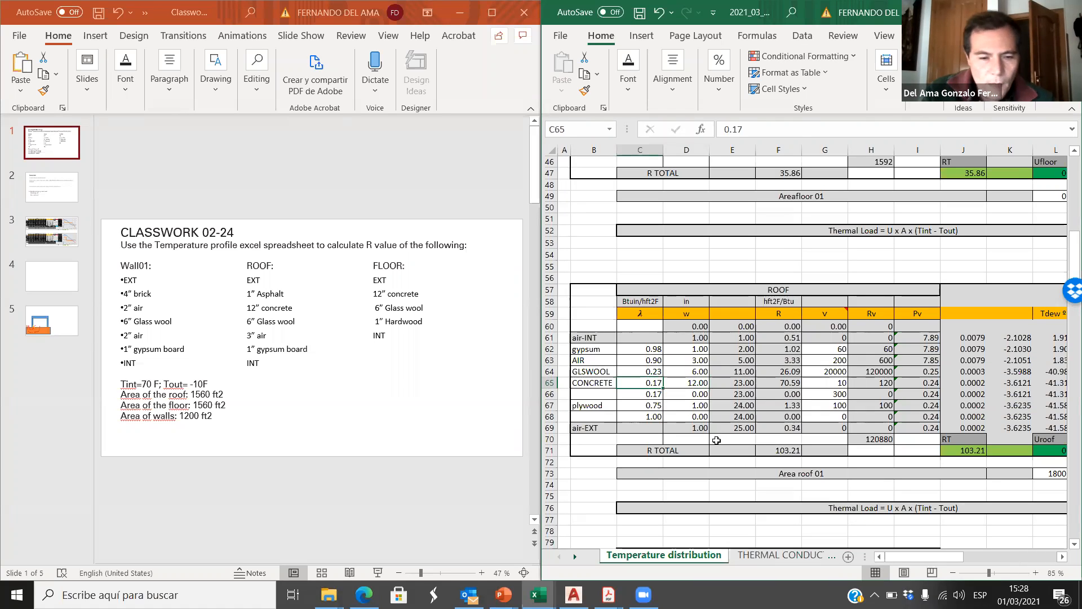
{"action": "type", "text": "4.1"}
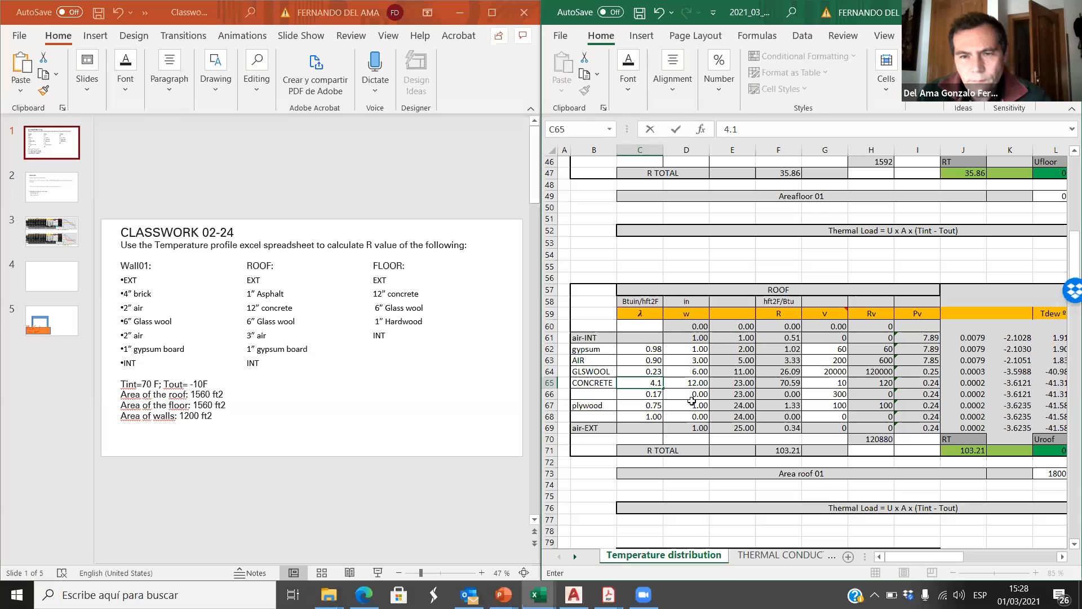
{"action": "left_click", "coordinate": [690, 402]}
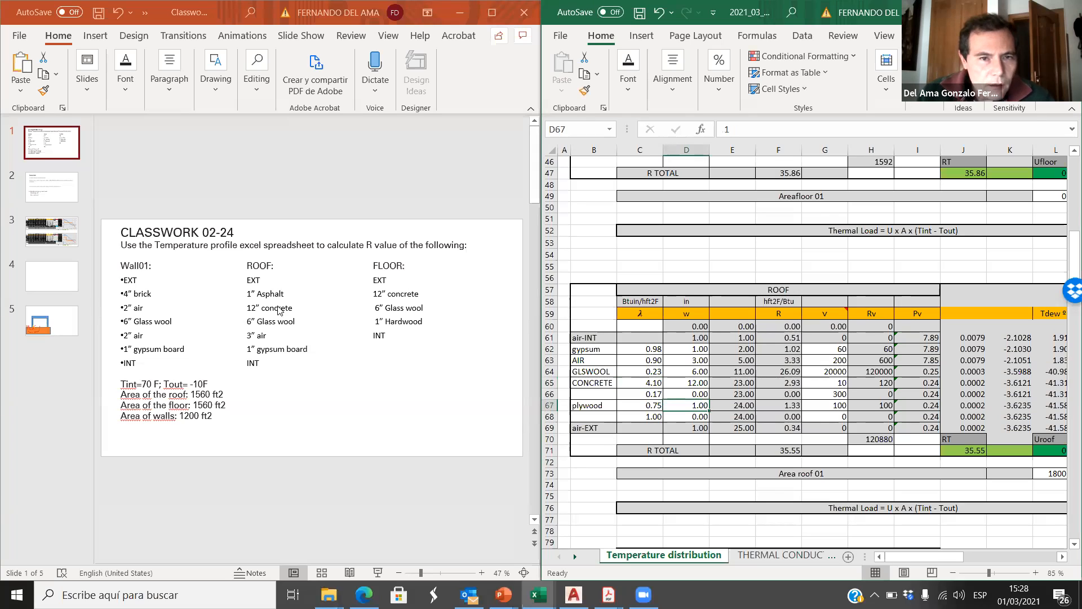
Step: Name the roof layer in B66 ASPHALT, matching the outermost roof material on the classwork slide
{"action": "left_click_drag", "start_coordinate": [258, 293], "coordinate": [284, 293]}
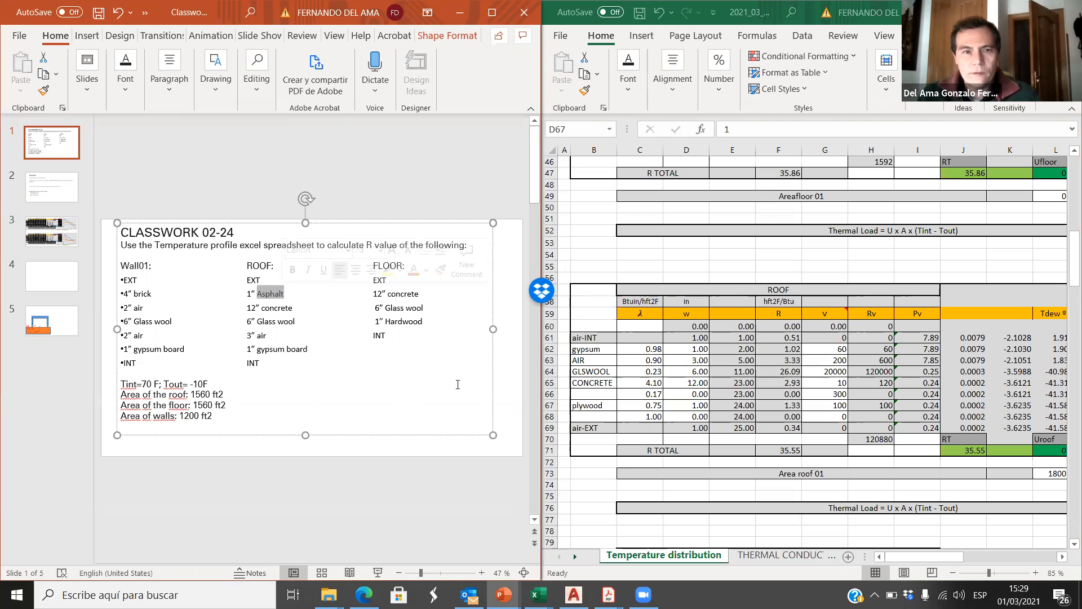
{"action": "left_click", "coordinate": [584, 409]}
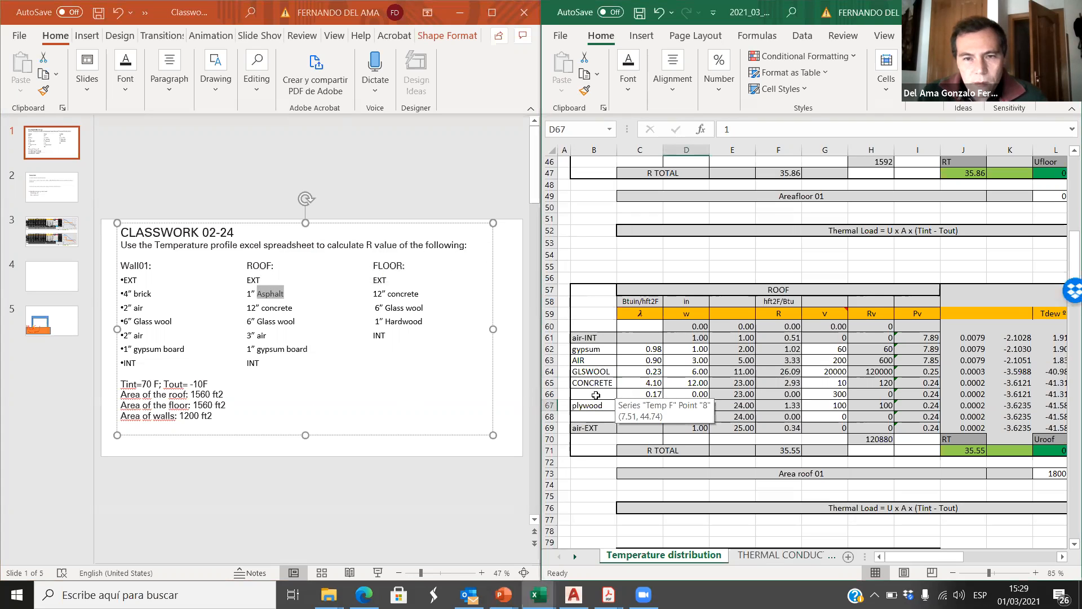
{"action": "left_click", "coordinate": [600, 395]}
{"action": "type", "text": "ASPHALT"}
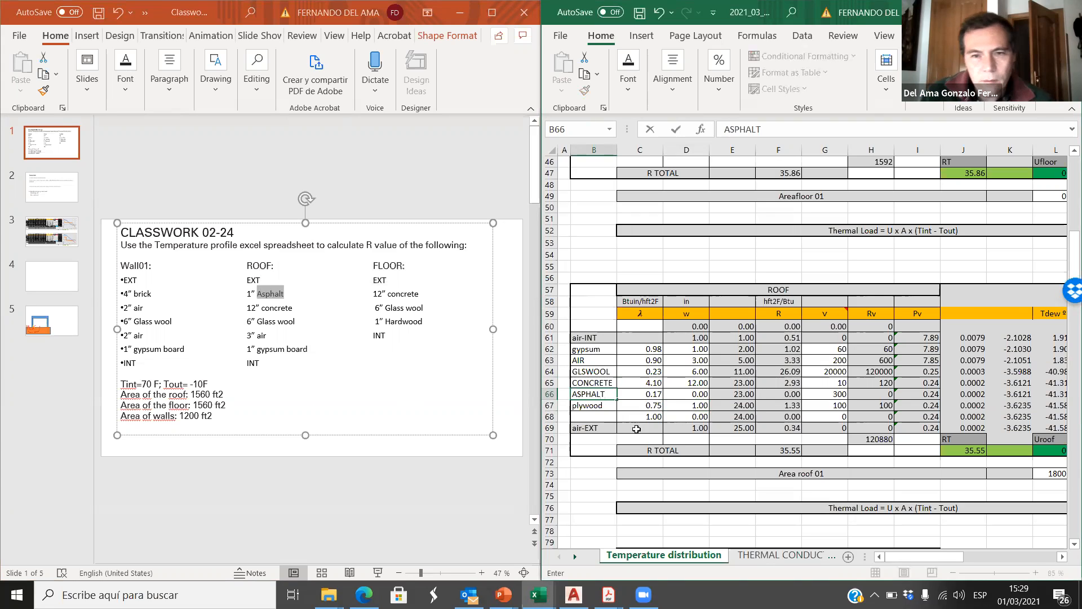
Step: Clear the plywood name from B67 of the ROOF table and set that layer's thickness w in D67 to 0
{"action": "left_click", "coordinate": [603, 406]}
{"action": "key", "text": "Delete"}
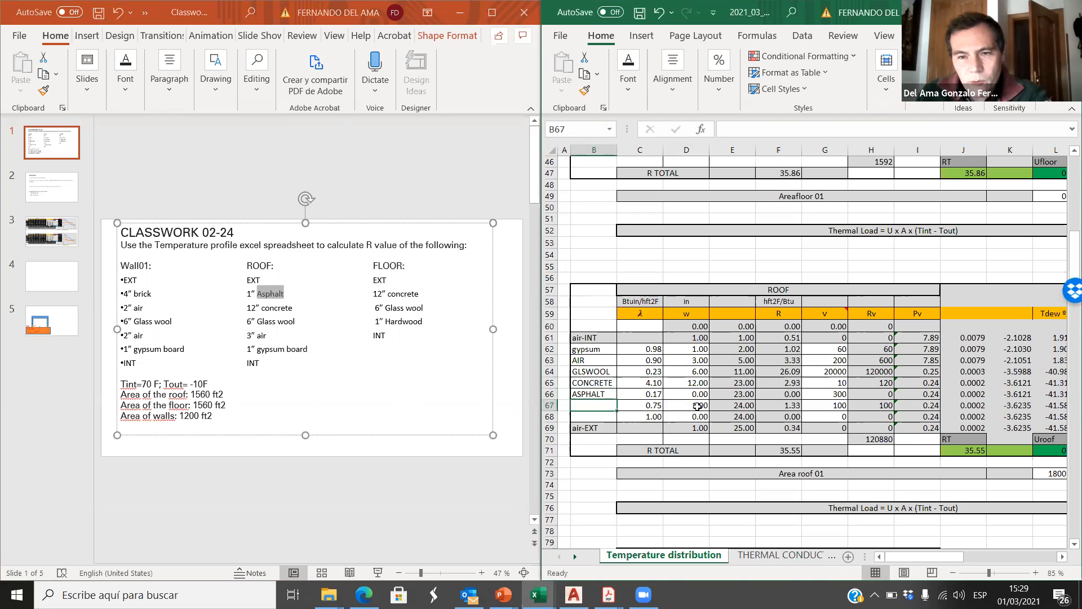
{"action": "left_click", "coordinate": [696, 407]}
{"action": "type", "text": "0"}
{"action": "key", "text": "Return"}
Step: Set the roof ASPHALT layer's thickness w in D66 to 1 in
{"action": "left_click", "coordinate": [607, 395]}
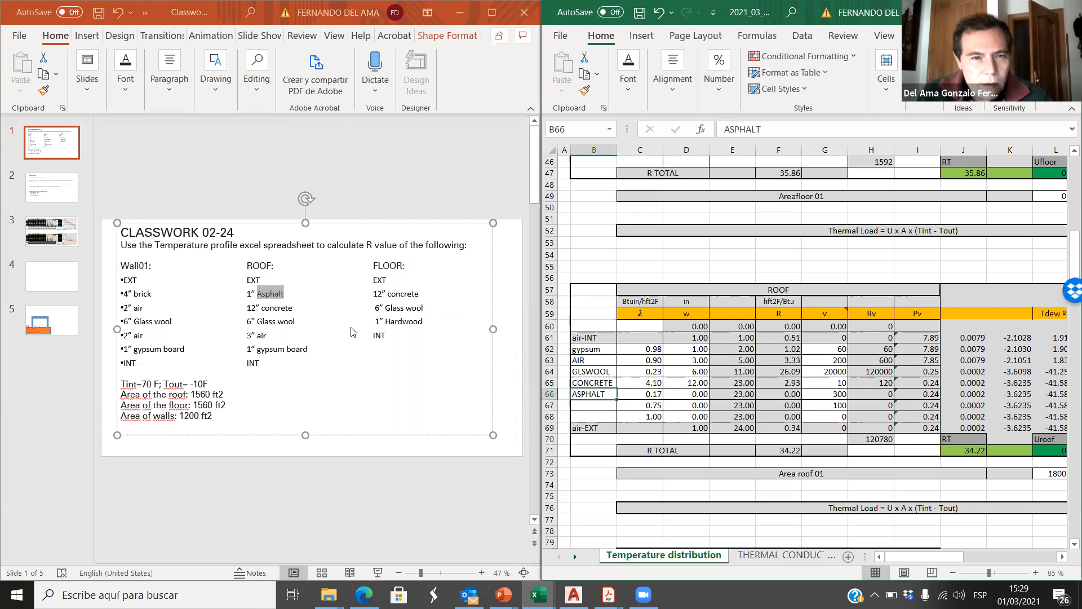
{"action": "left_click", "coordinate": [697, 394]}
{"action": "type", "text": "1"}
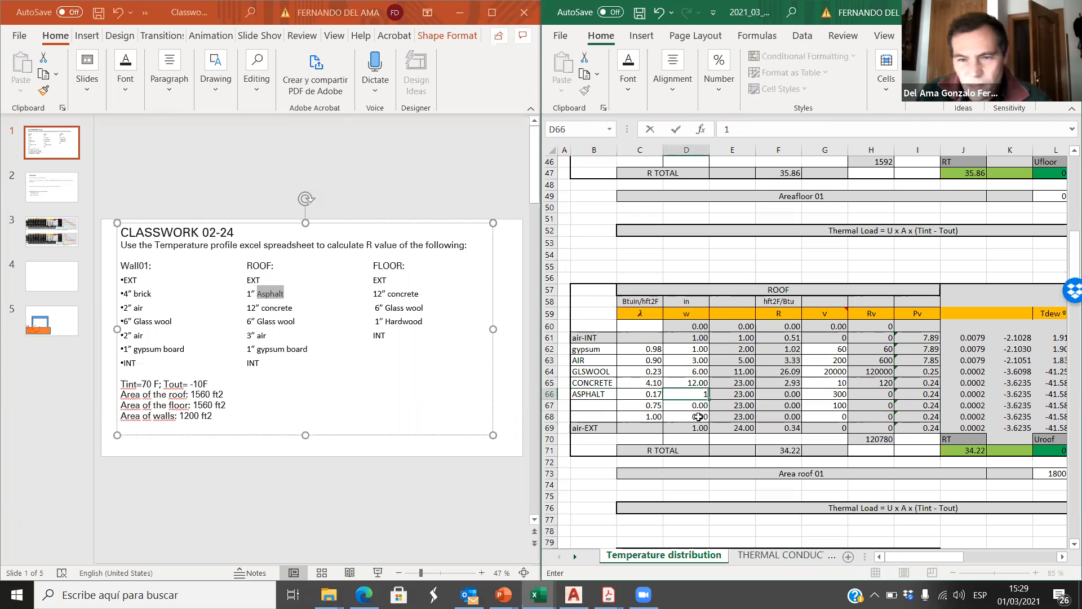
Step: Look up asphalt's thermal conductivity in the material table and set the roof ASPHALT layer's λ in C66 to 4.33
{"action": "left_click", "coordinate": [641, 394]}
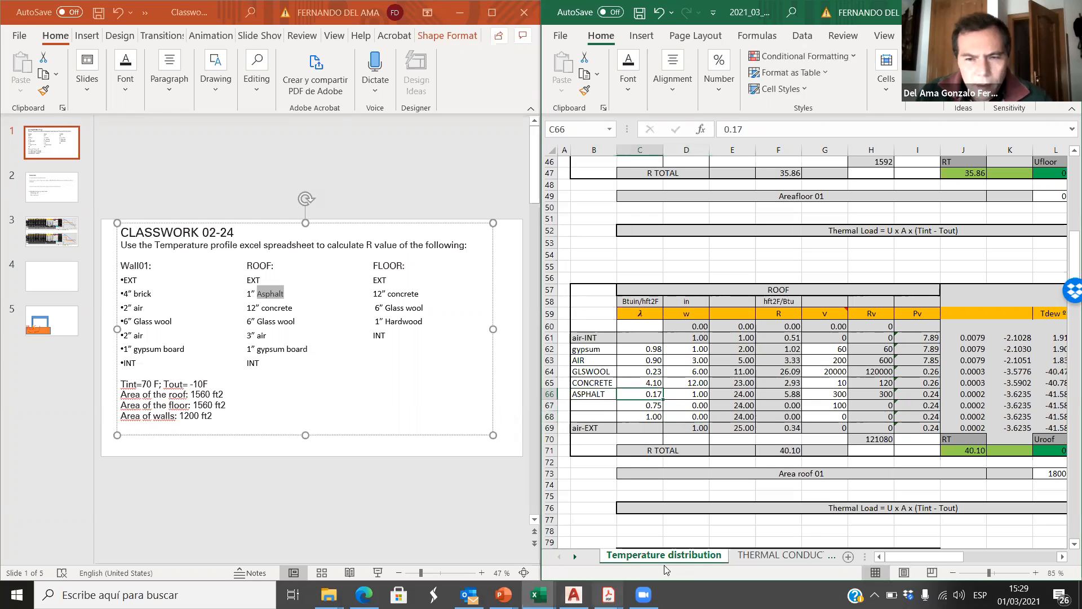
{"action": "left_click", "coordinate": [780, 555]}
{"action": "scroll", "coordinate": [653, 359], "scroll_direction": "up", "scroll_amount": 5}
{"action": "scroll", "coordinate": [653, 359], "scroll_direction": "up", "scroll_amount": 2}
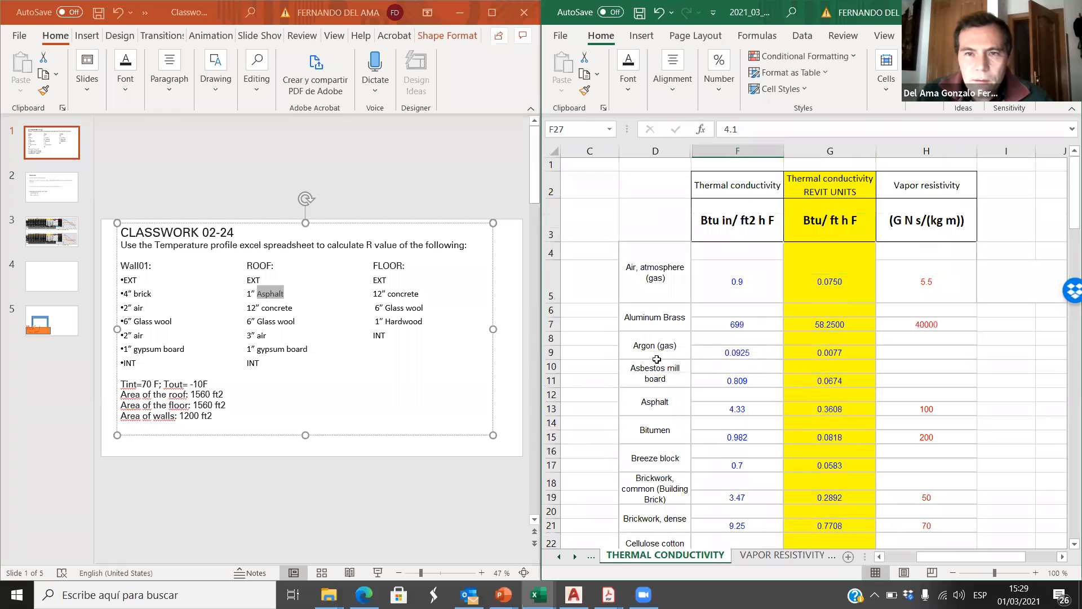
{"action": "left_click", "coordinate": [741, 409]}
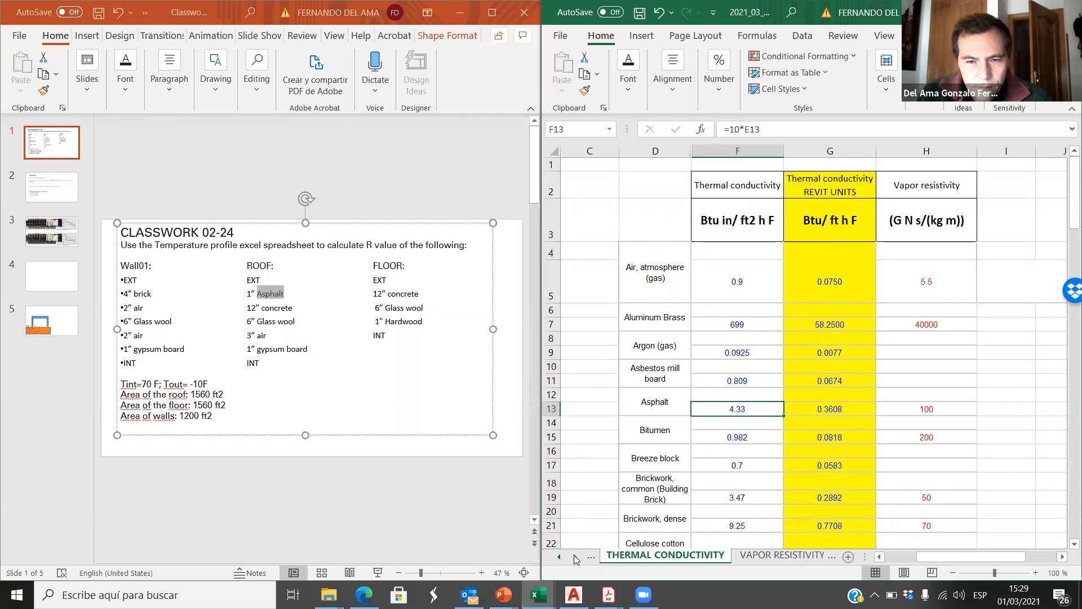
{"action": "left_click", "coordinate": [561, 557]}
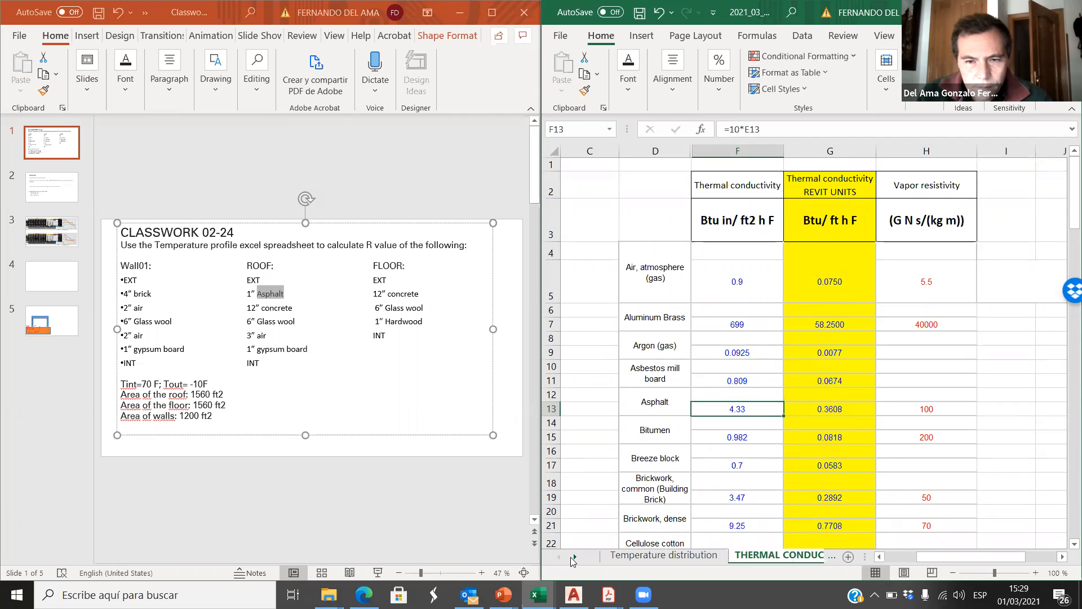
{"action": "left_click", "coordinate": [620, 556]}
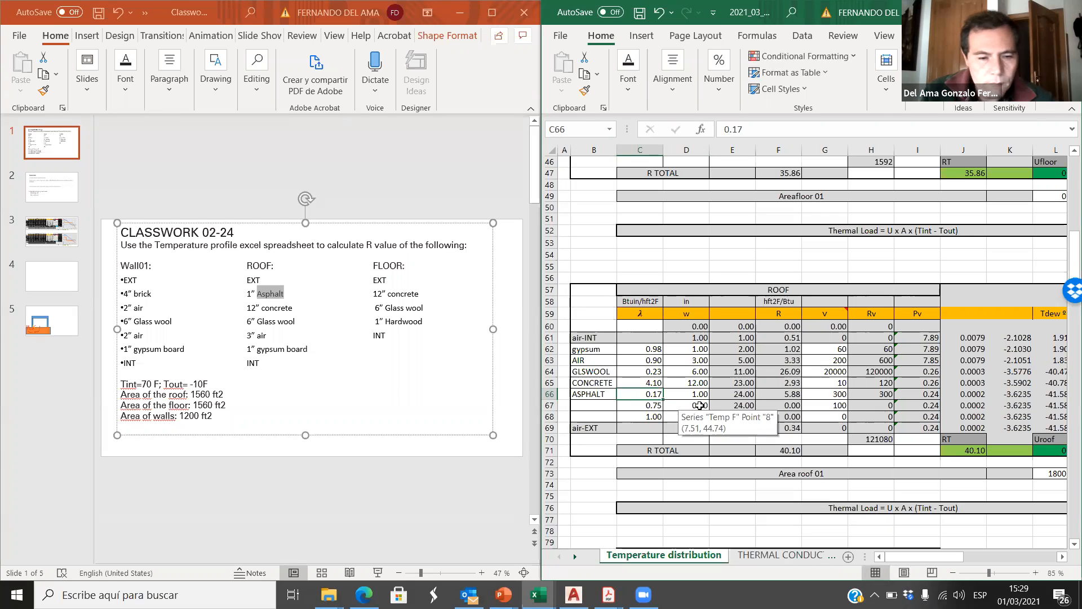
{"action": "type", "text": "4"}
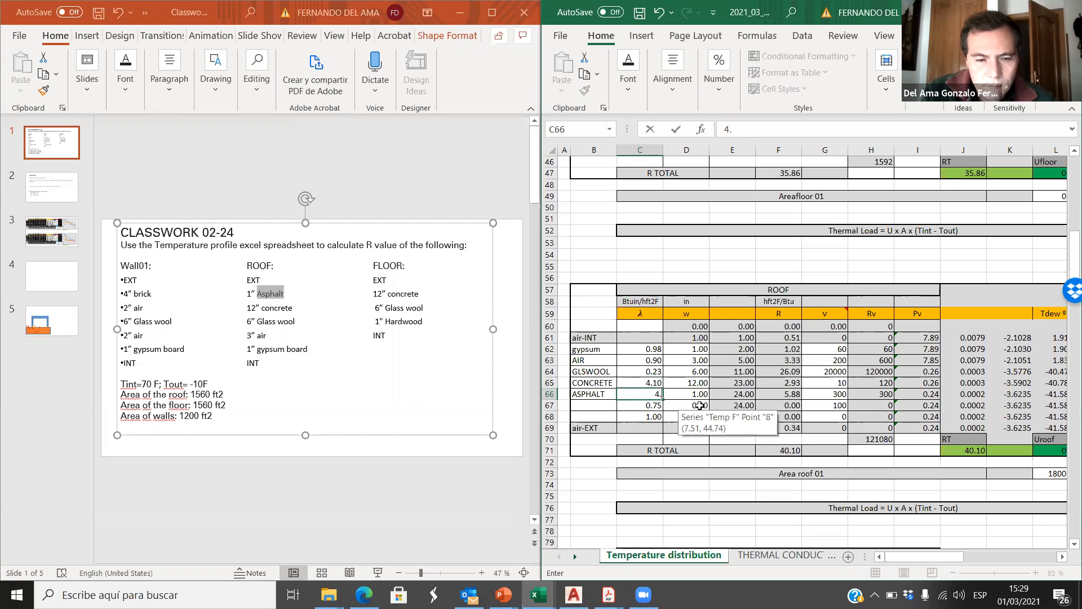
{"action": "type", "text": ".33"}
{"action": "left_click", "coordinate": [650, 432]}
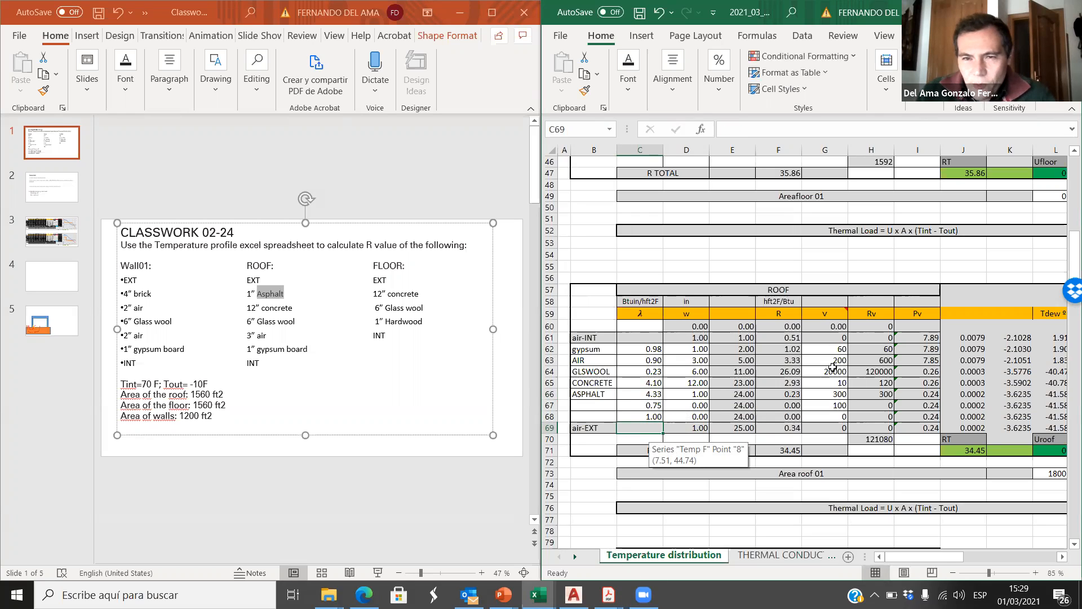
Step: Look up asphalt's vapor resistivity, set v to 100 in G66, and set v of the unnamed layer in G67 to 0
{"action": "left_click", "coordinate": [595, 394]}
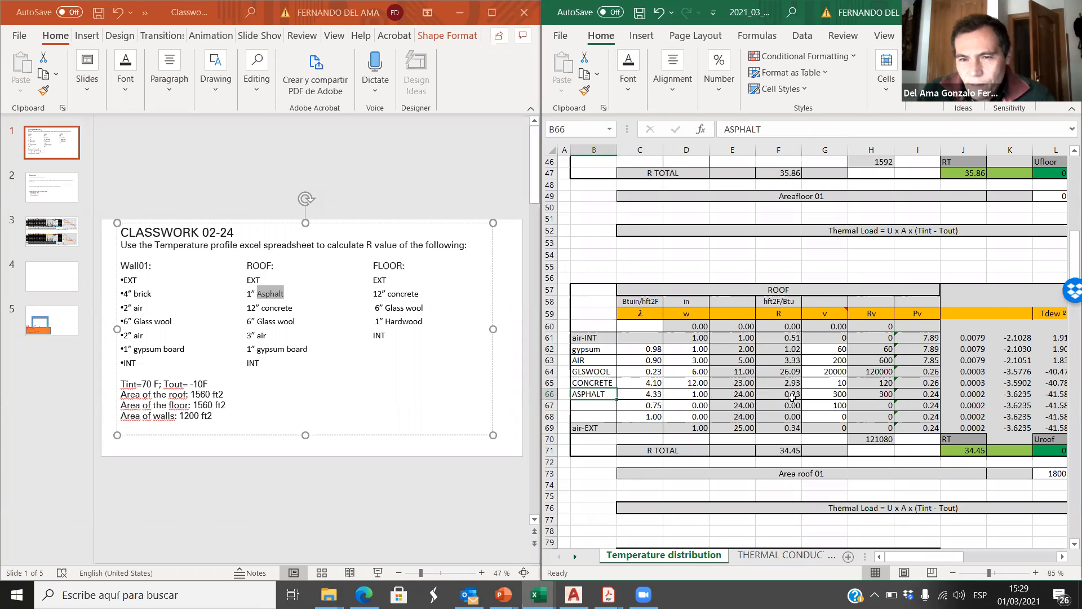
{"action": "left_click", "coordinate": [780, 555]}
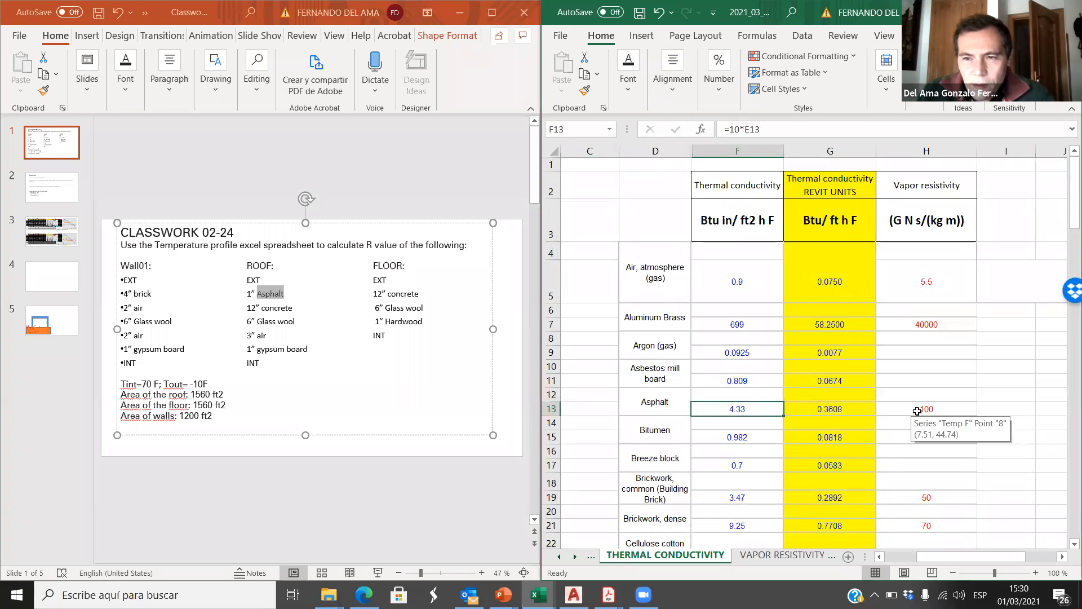
{"action": "left_click", "coordinate": [919, 409]}
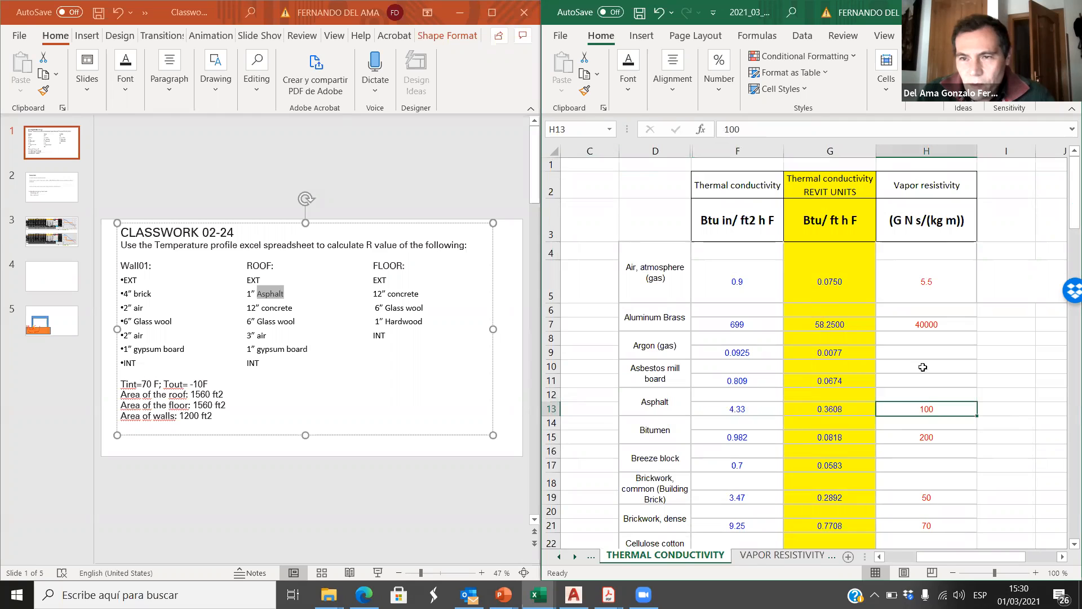
{"action": "left_click", "coordinate": [558, 556]}
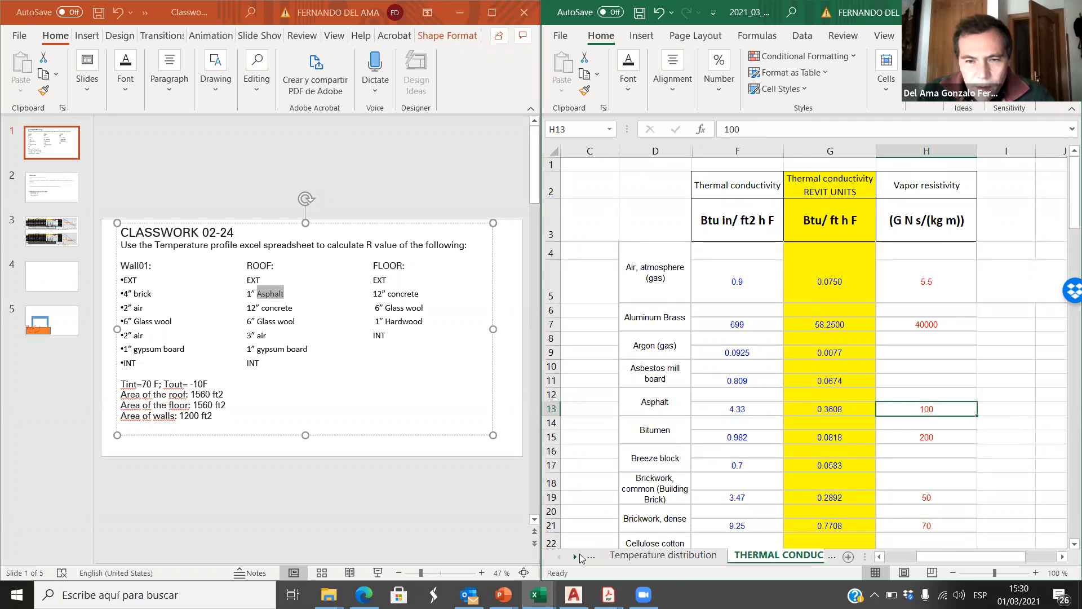
{"action": "left_click", "coordinate": [663, 555]}
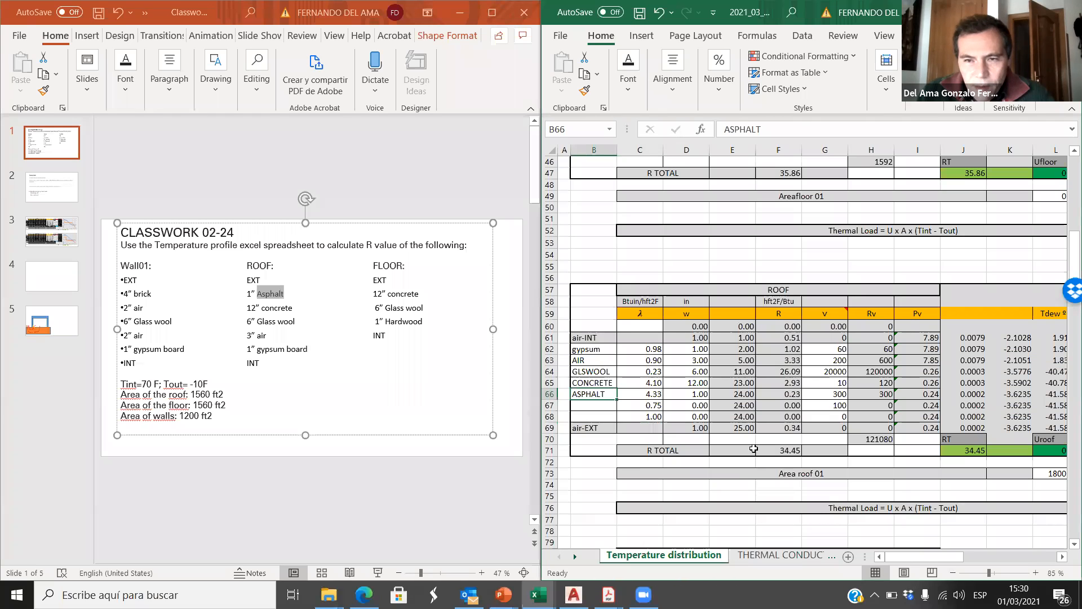
{"action": "left_click", "coordinate": [835, 394]}
{"action": "type", "text": "10"}
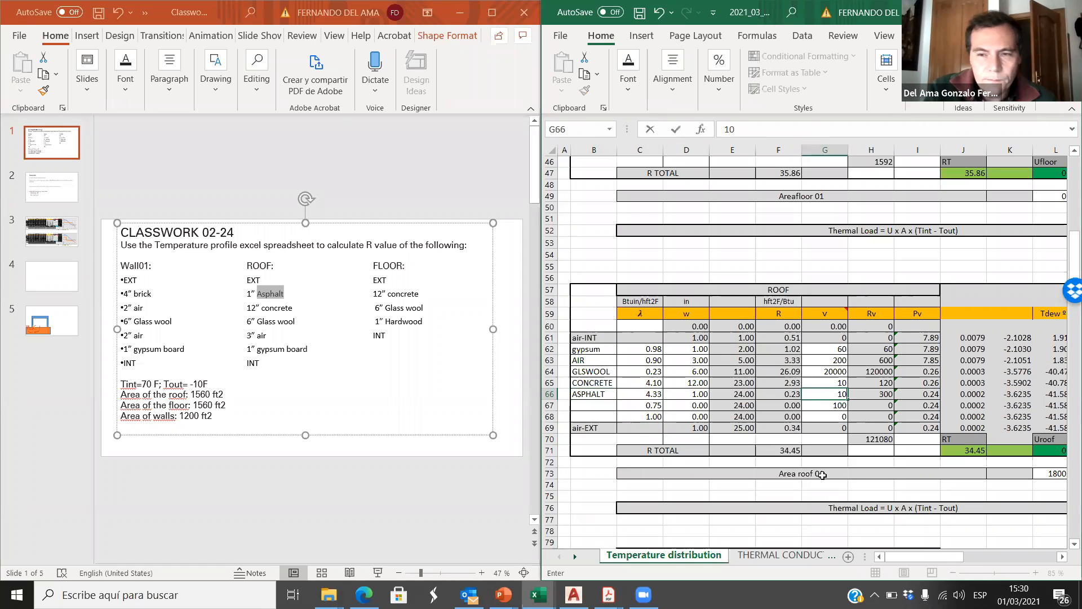
{"action": "left_click", "coordinate": [840, 405]}
{"action": "type", "text": "0"}
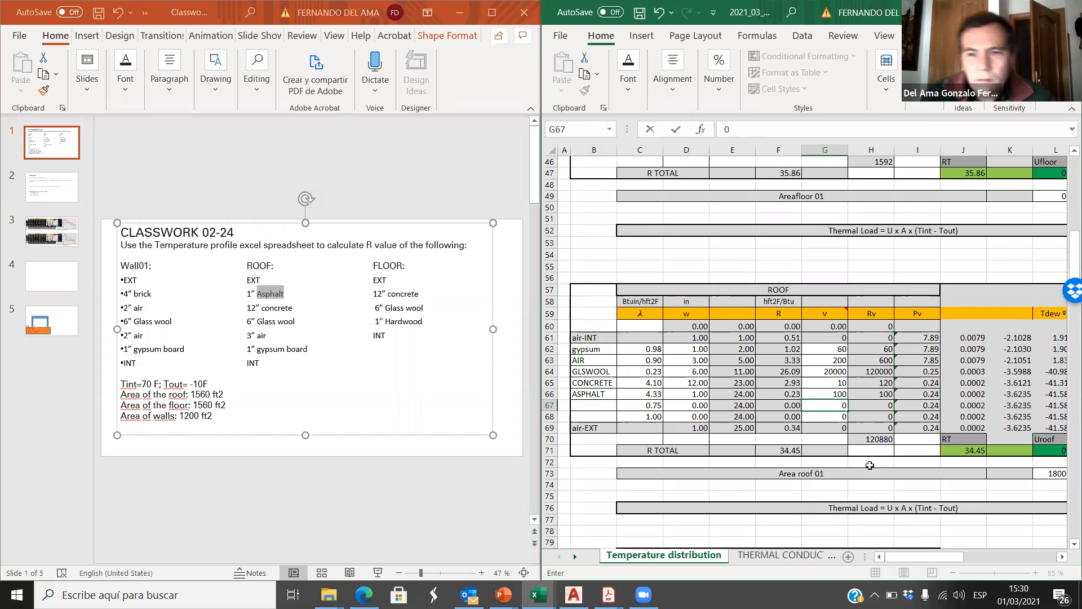
Step: Look up concrete's vapor resistivity in the material table and set the roof CONCRETE layer's v in G65 to 50
{"action": "left_click", "coordinate": [826, 382]}
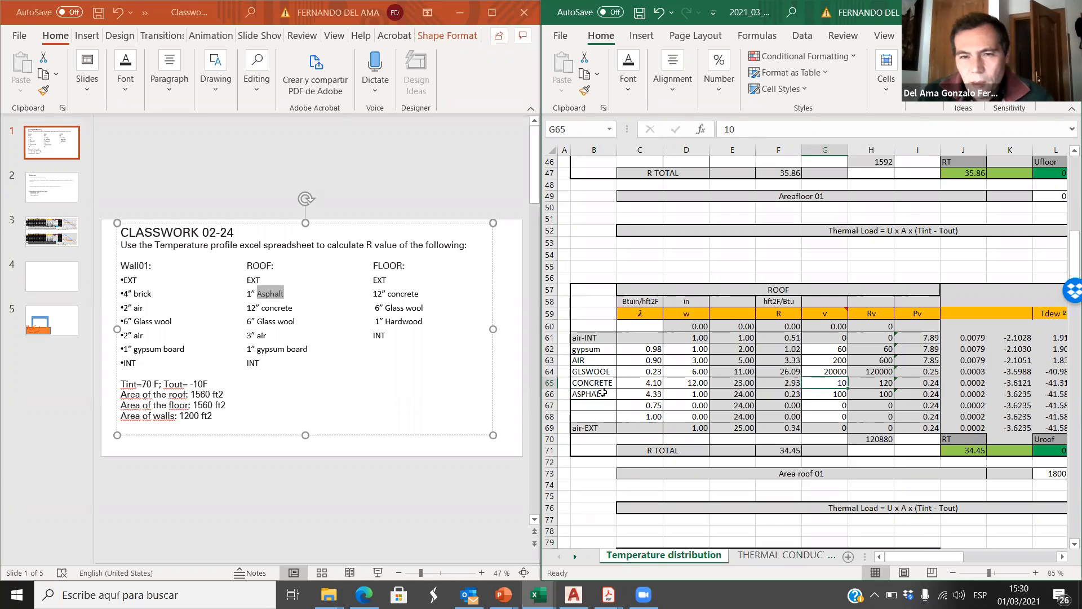
{"action": "left_click", "coordinate": [759, 556]}
{"action": "scroll", "coordinate": [656, 404], "scroll_direction": "down", "scroll_amount": 3}
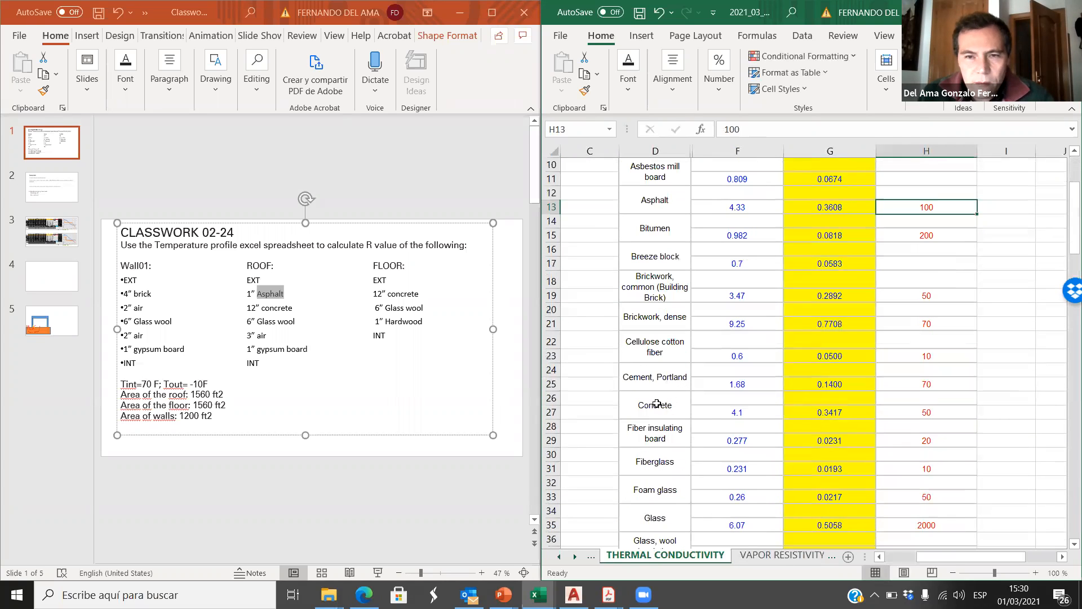
{"action": "left_click", "coordinate": [931, 413]}
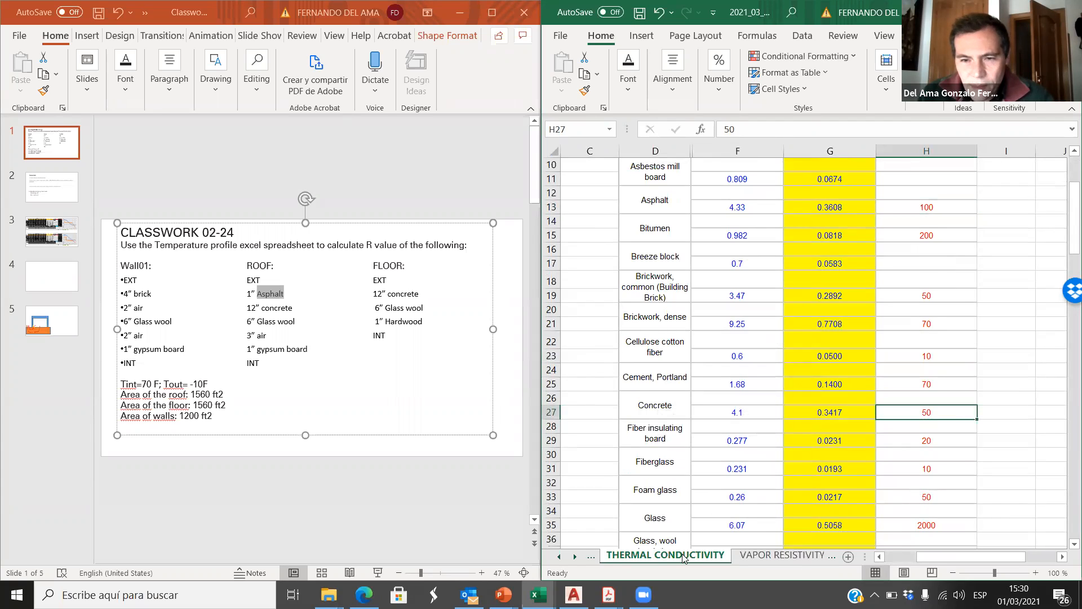
{"action": "left_click", "coordinate": [561, 556]}
{"action": "left_click", "coordinate": [645, 555]}
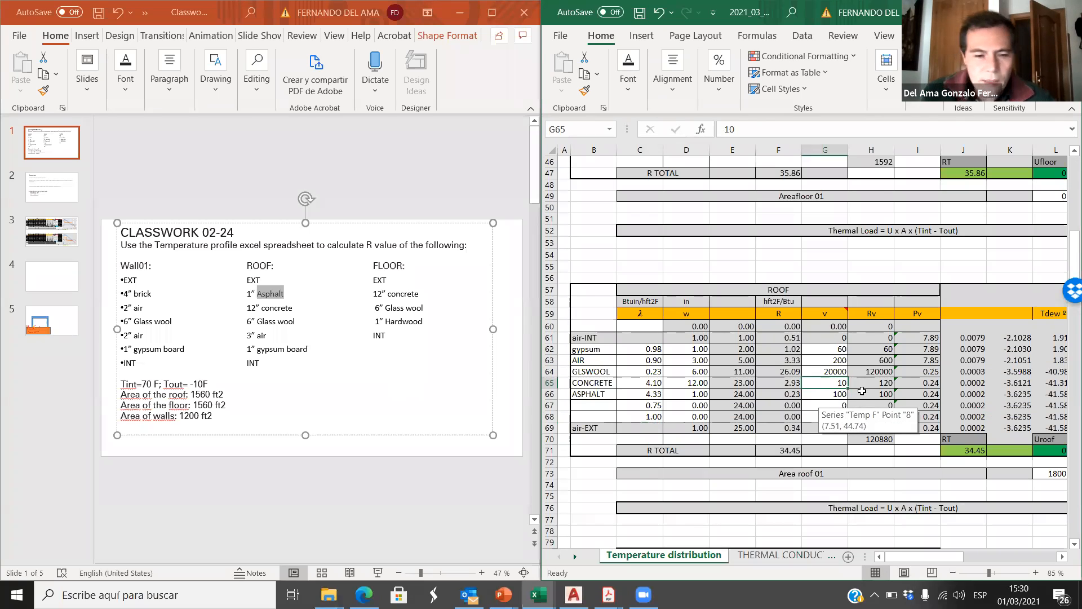
{"action": "type", "text": "50"}
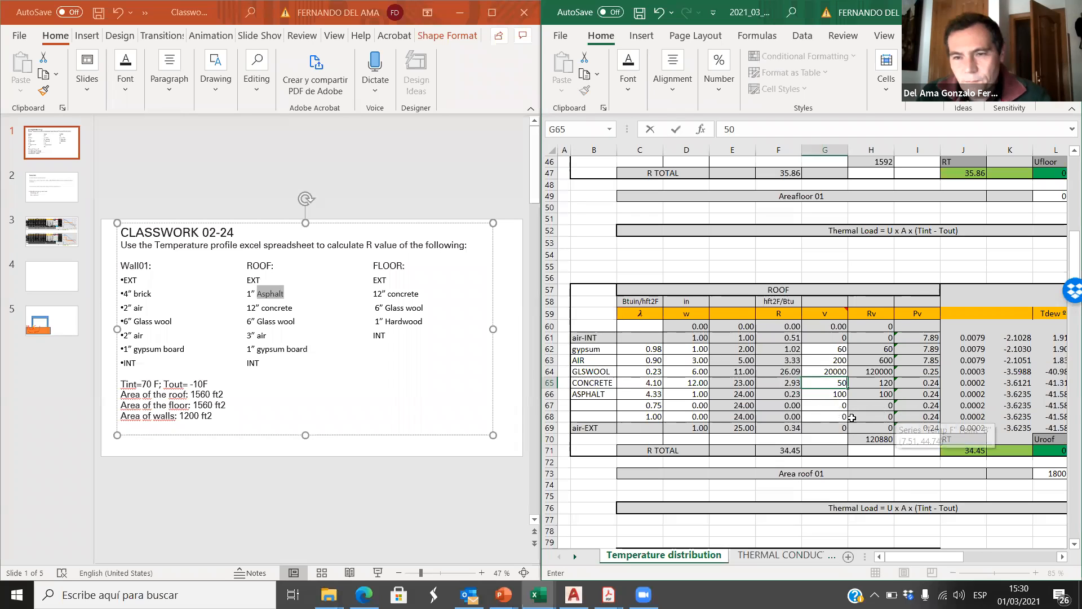
{"action": "left_click", "coordinate": [840, 417]}
Step: Check the wall table's GLSWOOL vapor resistivity and set the roof GLSWOOL layer's v in G64 to 10
{"action": "left_click", "coordinate": [822, 372]}
{"action": "scroll", "coordinate": [719, 283], "scroll_direction": "up", "scroll_amount": 8}
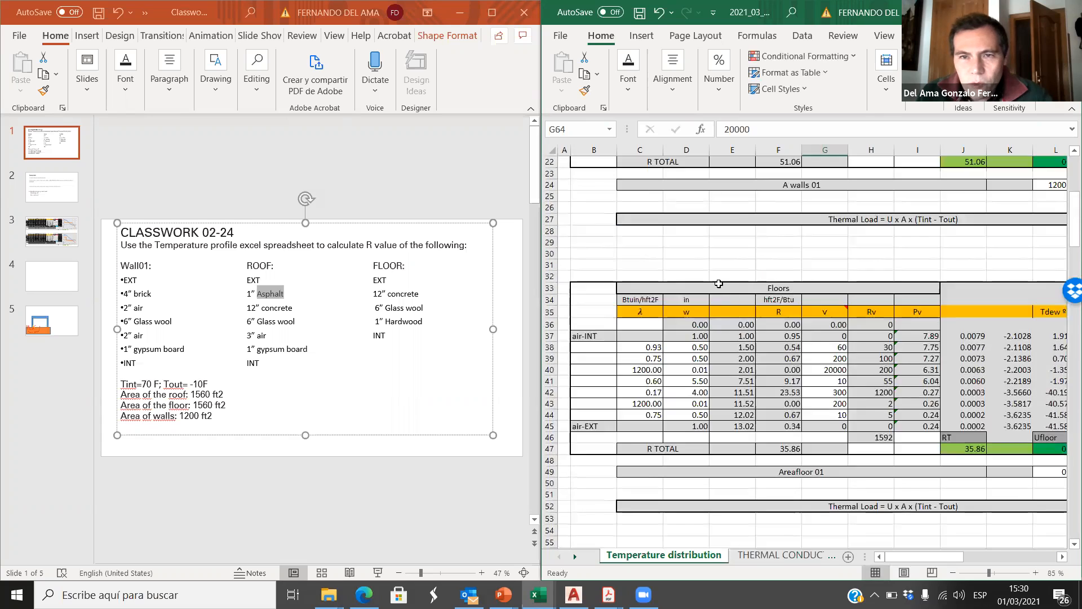
{"action": "scroll", "coordinate": [719, 283], "scroll_direction": "up", "scroll_amount": 4}
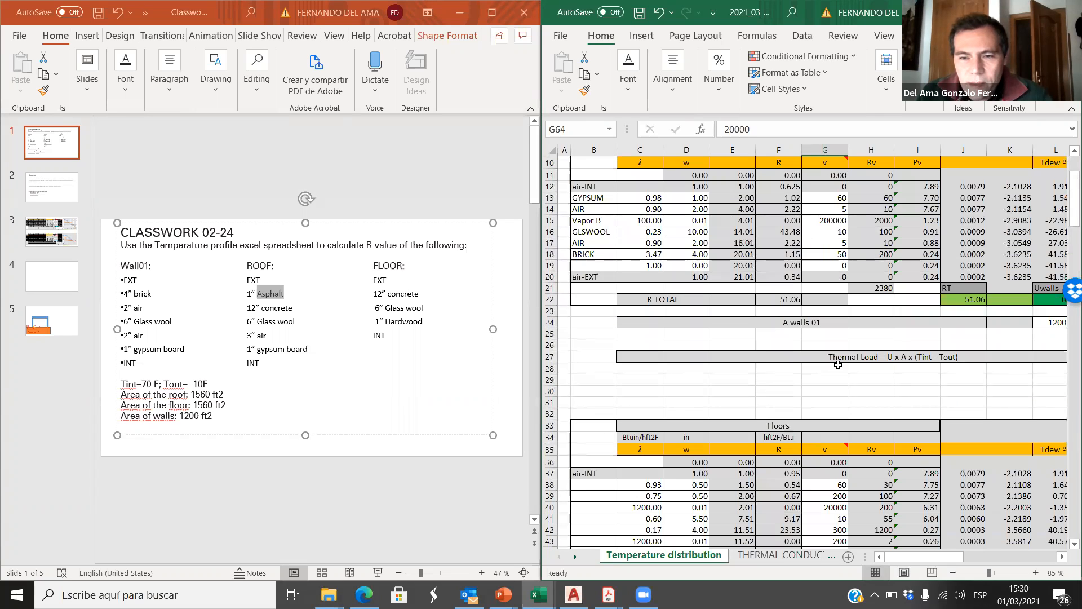
{"action": "scroll", "coordinate": [839, 365], "scroll_direction": "down", "scroll_amount": 10}
{"action": "type", "text": "10"}
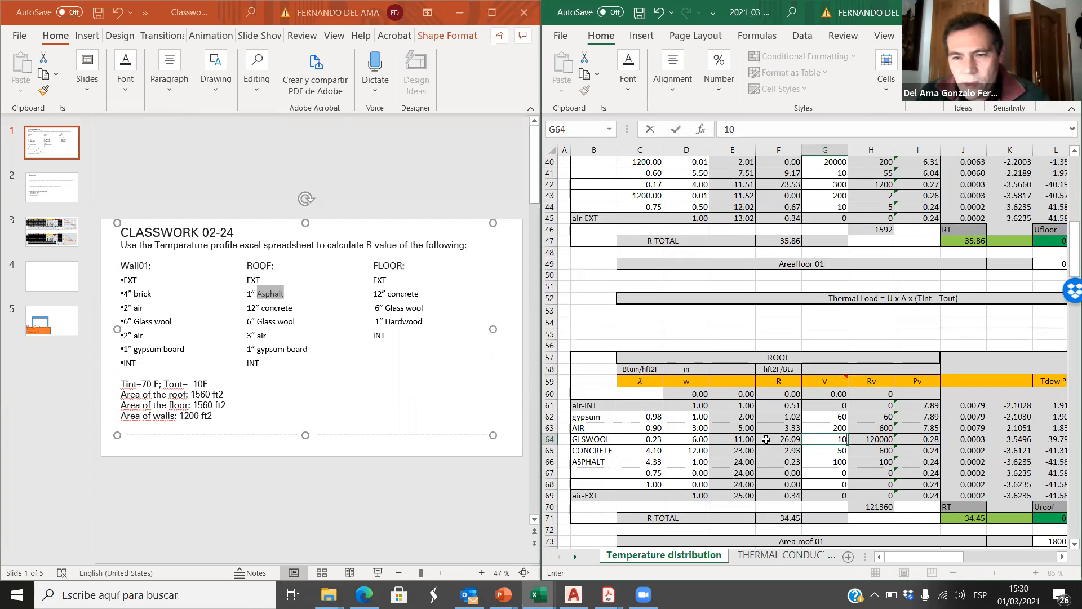
Step: Check the wall table's AIR vapor resistivity and set the roof AIR layer's v in G63 to 5
{"action": "key", "text": "Up"}
{"action": "scroll", "coordinate": [762, 416], "scroll_direction": "up", "scroll_amount": 12}
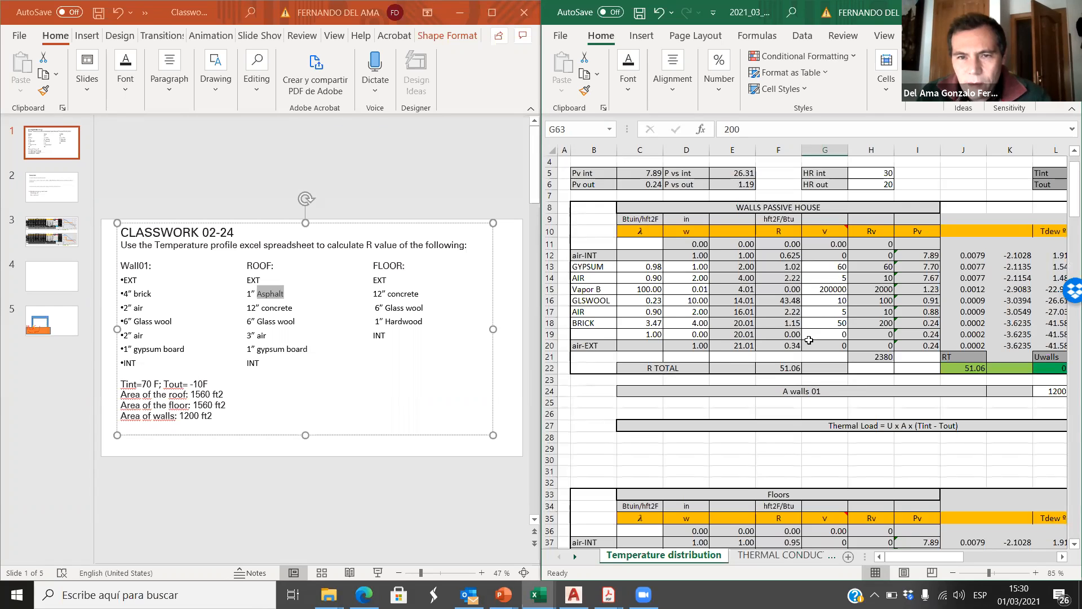
{"action": "scroll", "coordinate": [832, 281], "scroll_direction": "down", "scroll_amount": 15}
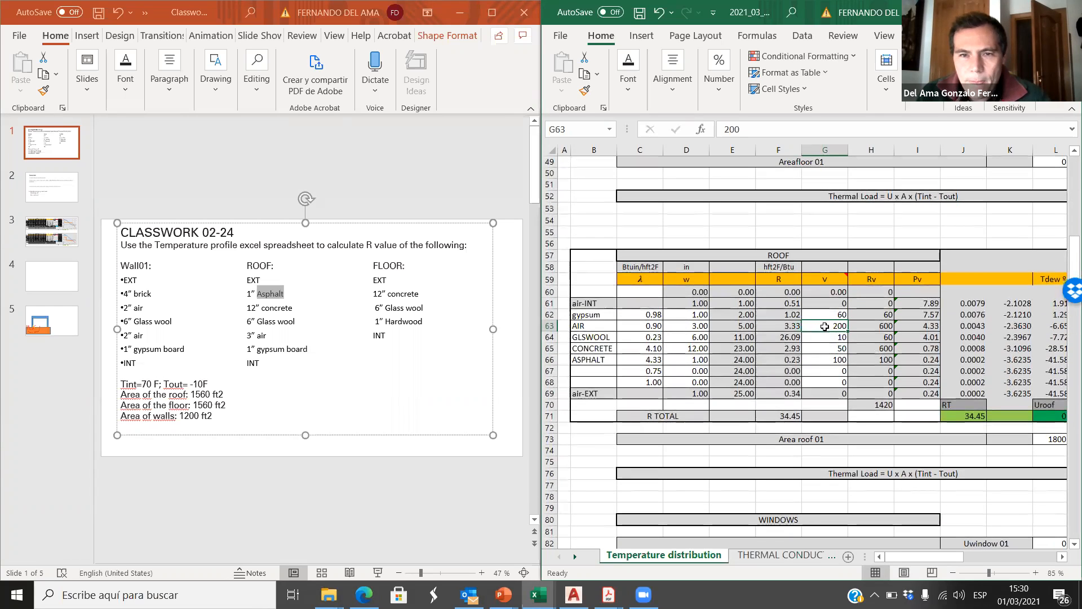
{"action": "type", "text": "5"}
{"action": "left_click", "coordinate": [832, 359]}
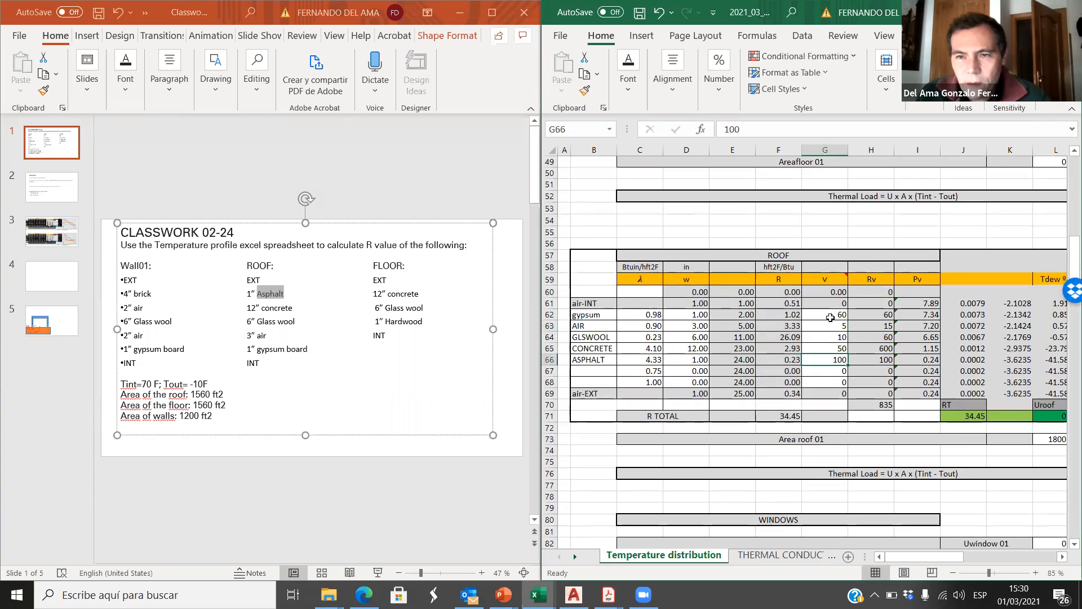
Step: Compare the roof gypsum layer's vapor resistivity in G62 with the wall table's GYPSUM value in G13
{"action": "left_click", "coordinate": [839, 316]}
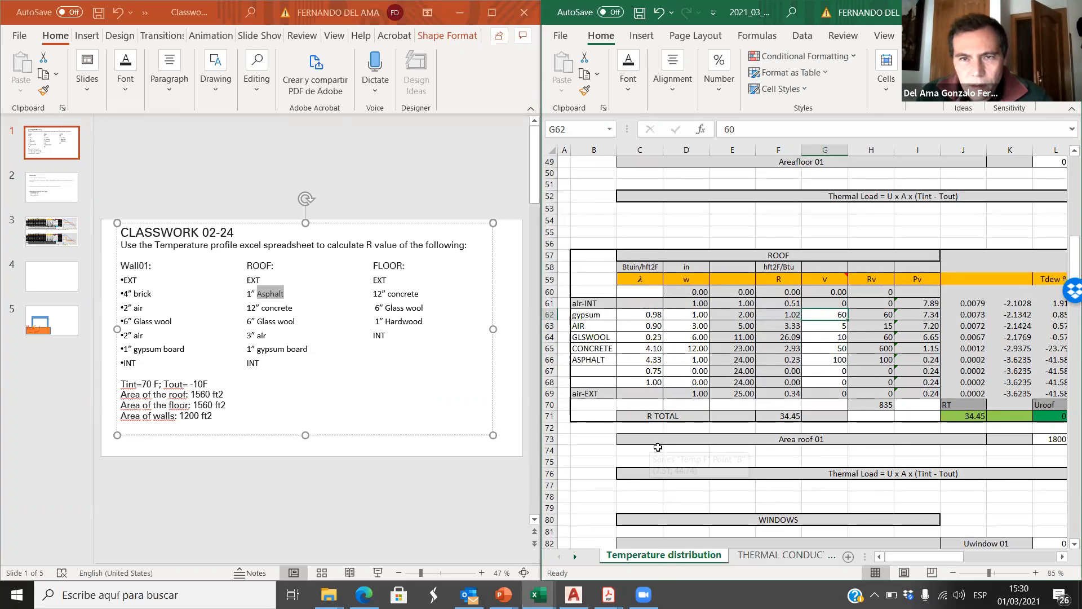
{"action": "scroll", "coordinate": [661, 450], "scroll_direction": "up", "scroll_amount": 13}
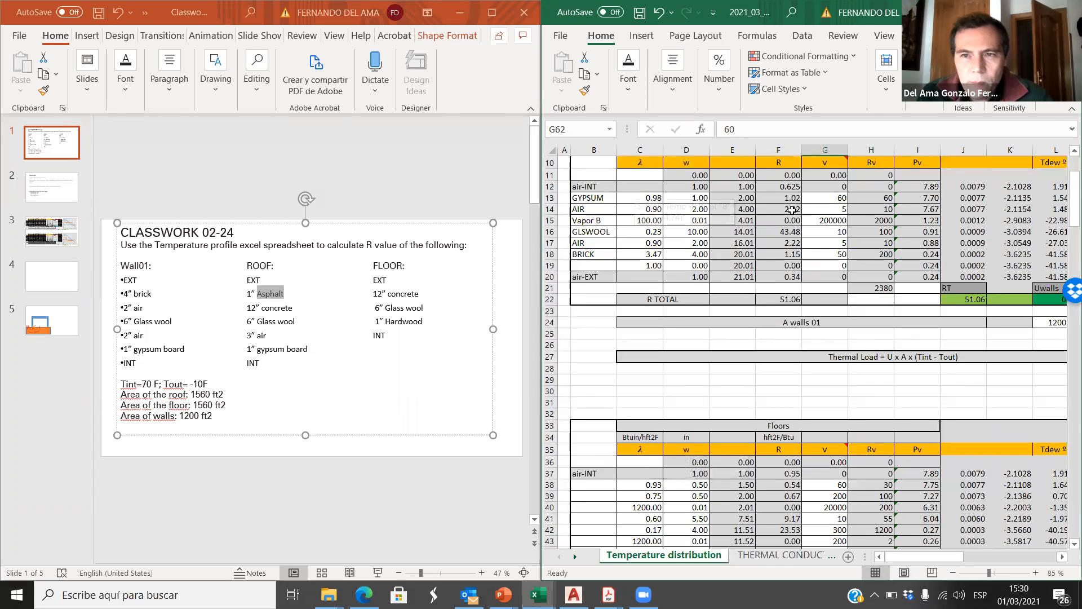
{"action": "left_click", "coordinate": [830, 198]}
{"action": "scroll", "coordinate": [733, 376], "scroll_direction": "down", "scroll_amount": 13}
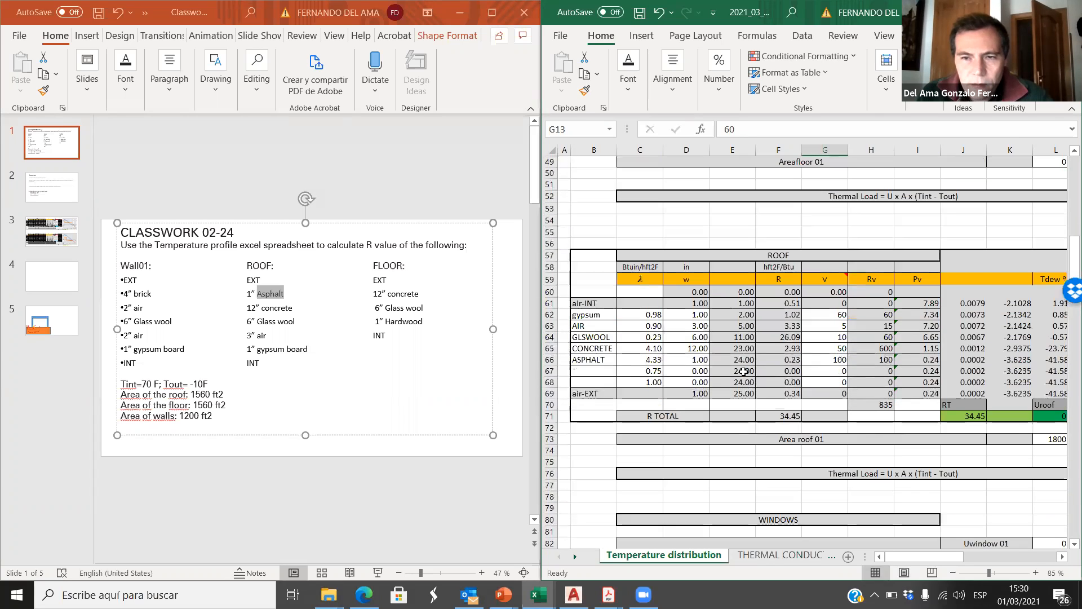
{"action": "left_click", "coordinate": [836, 315]}
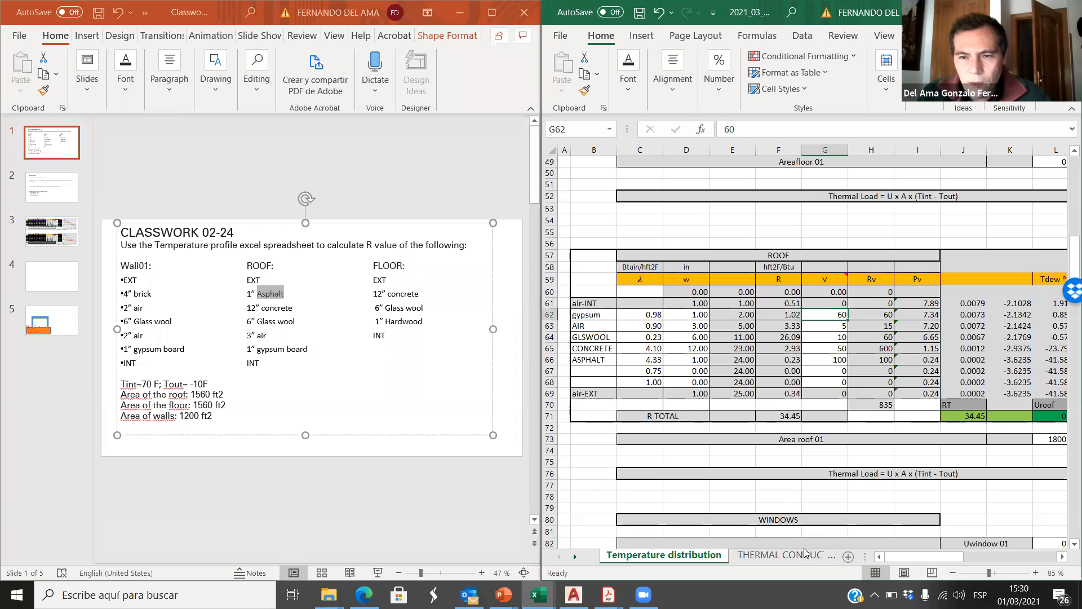
Step: Maximize the spreadsheet window to show the roof's temperature chart and check the R TOTAL in F71
{"action": "left_click", "coordinate": [1033, 12]}
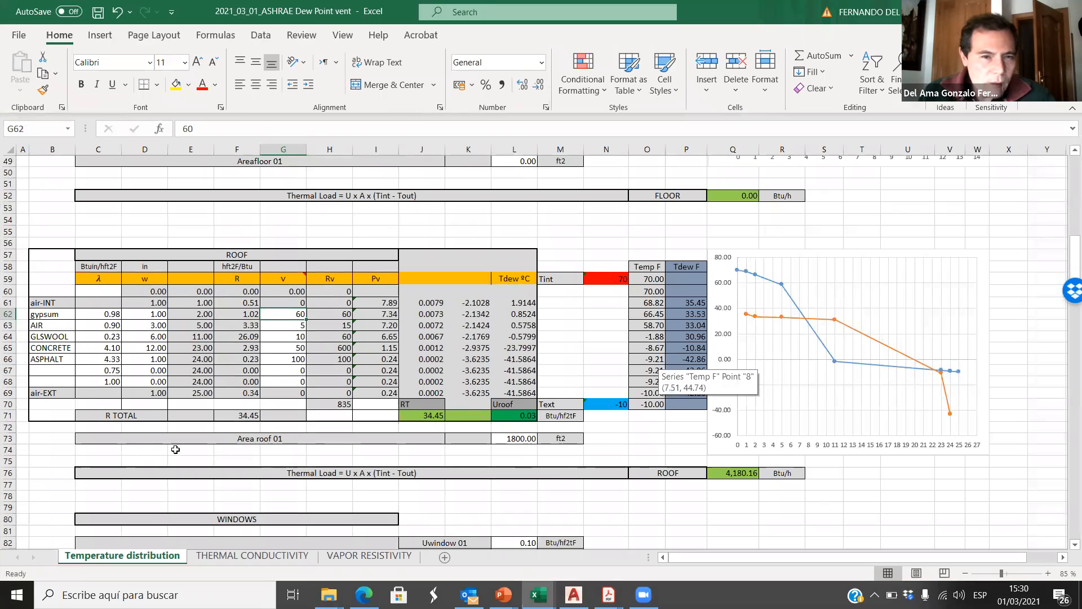
{"action": "left_click", "coordinate": [246, 416]}
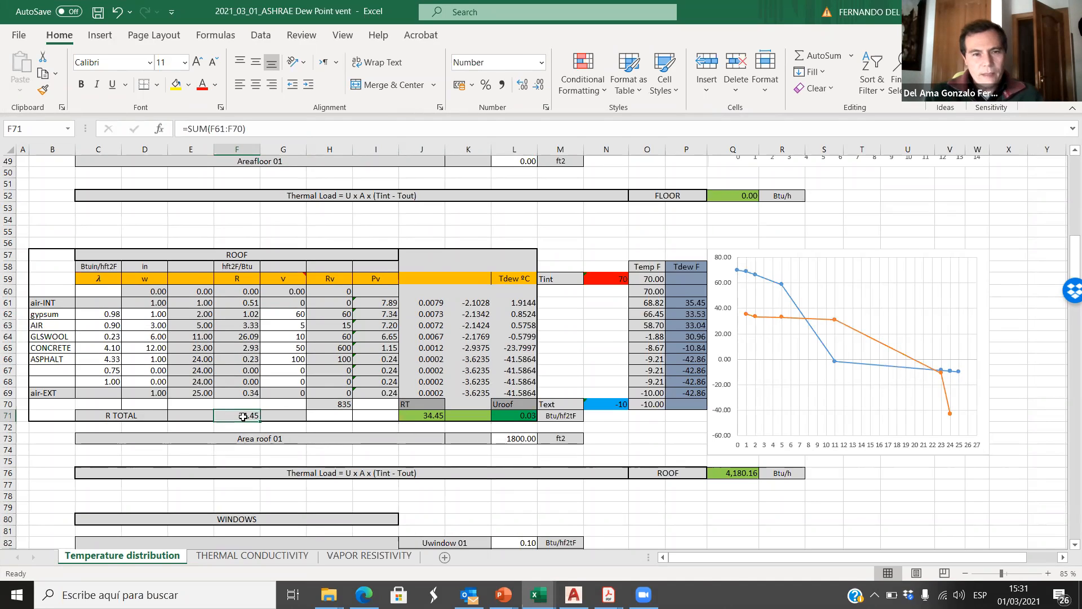
Step: Try roof GLSWOOL thicknesses of 18 and 16 in D64, checking the roof's total R value for each
{"action": "left_click", "coordinate": [153, 338]}
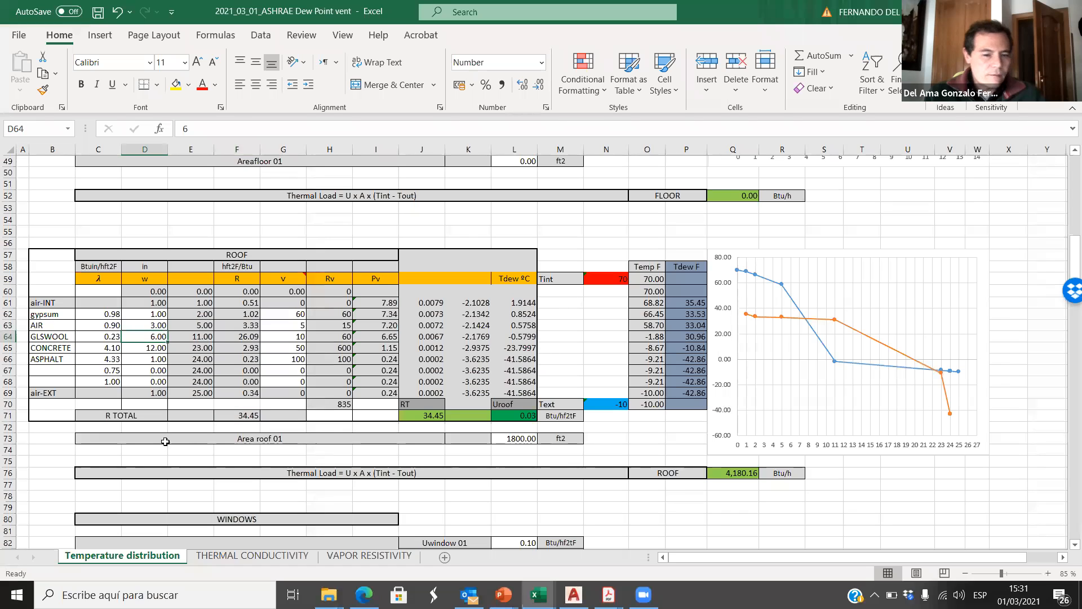
{"action": "type", "text": "18"}
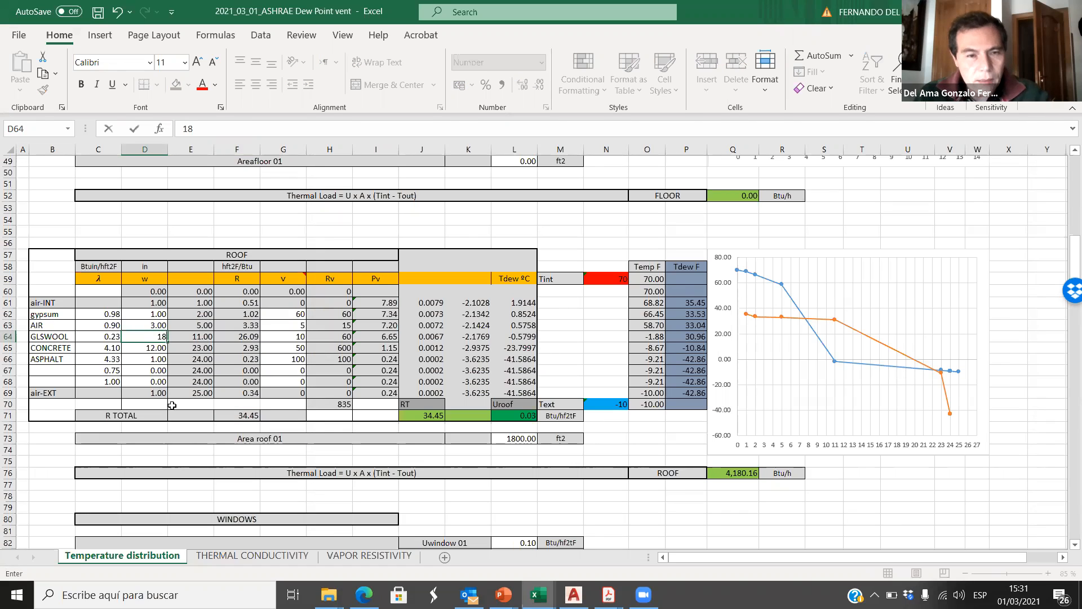
{"action": "left_click", "coordinate": [151, 229]}
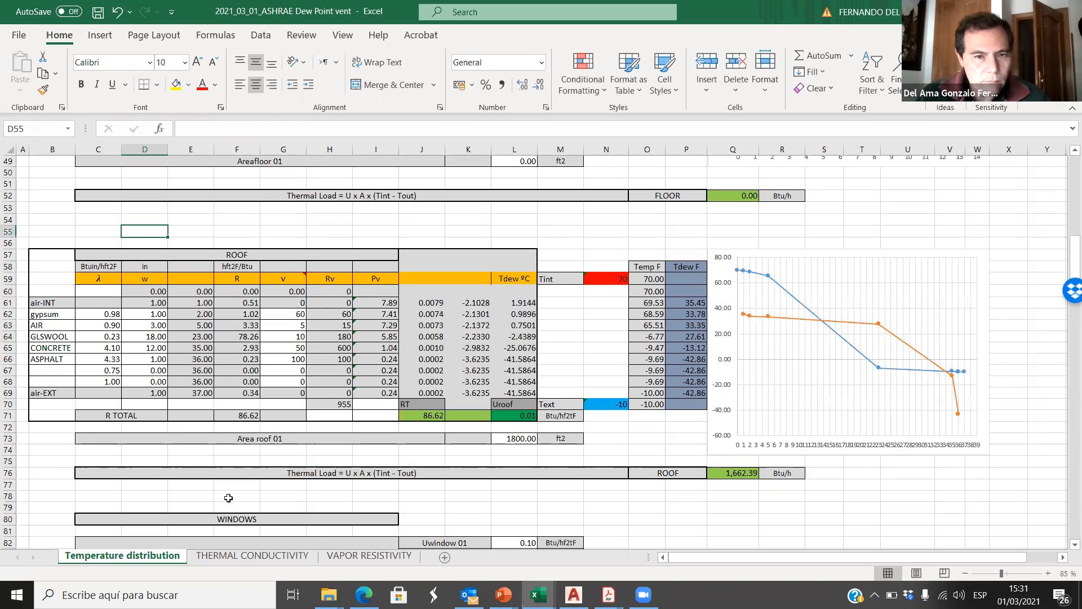
{"action": "left_click", "coordinate": [245, 415]}
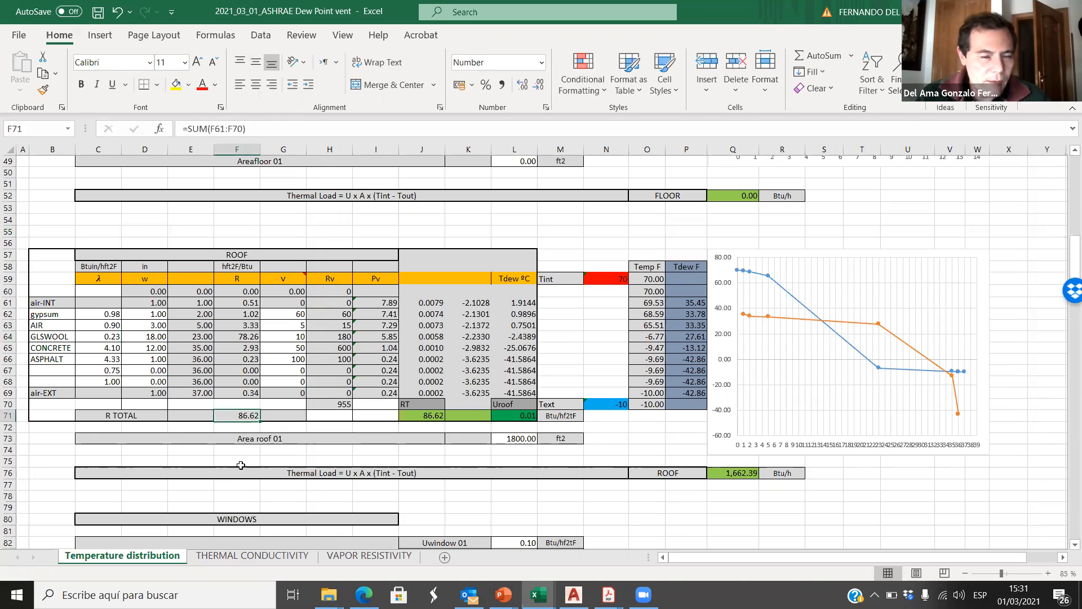
{"action": "left_click", "coordinate": [150, 336]}
{"action": "type", "text": "16"}
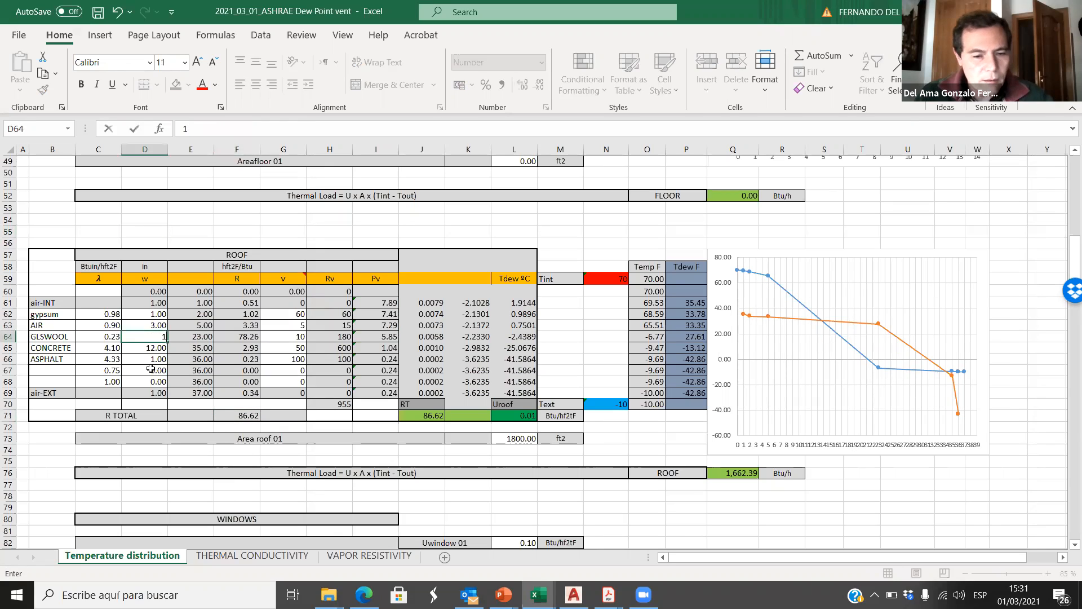
{"action": "left_click", "coordinate": [199, 222]}
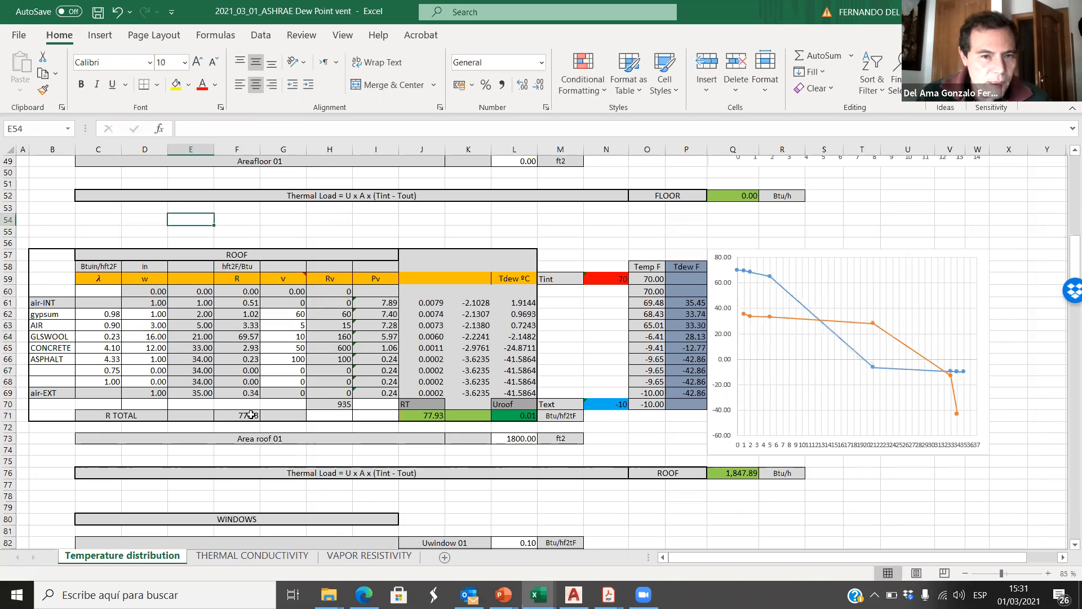
Step: Set the roof GLSWOOL thickness in D64 to 17 and select the layer thicknesses D62:D66 to see their sum
{"action": "left_click", "coordinate": [158, 339]}
{"action": "type", "text": "17"}
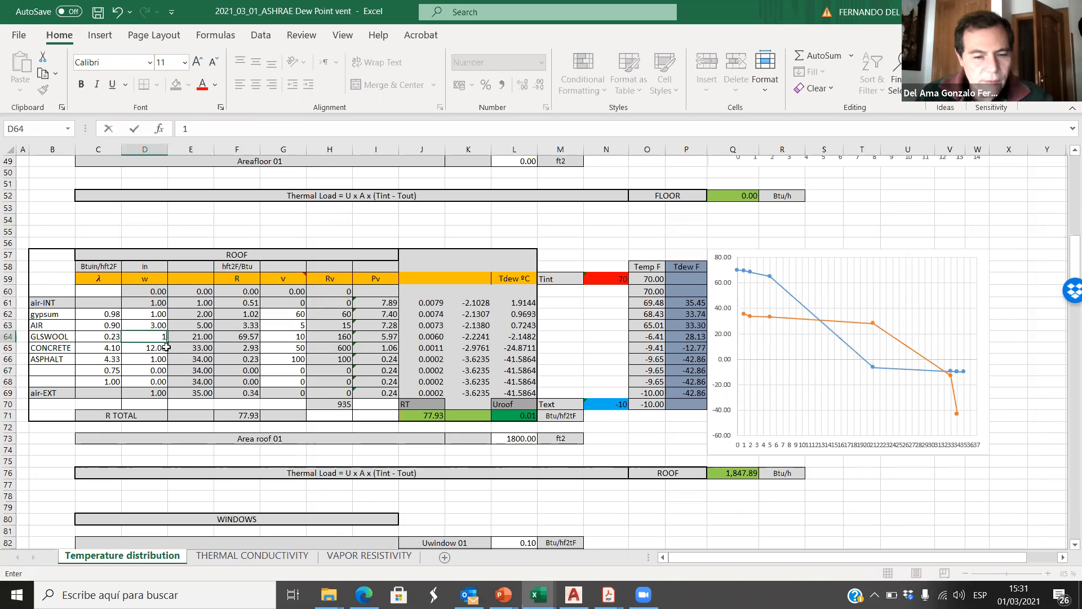
{"action": "left_click", "coordinate": [193, 219]}
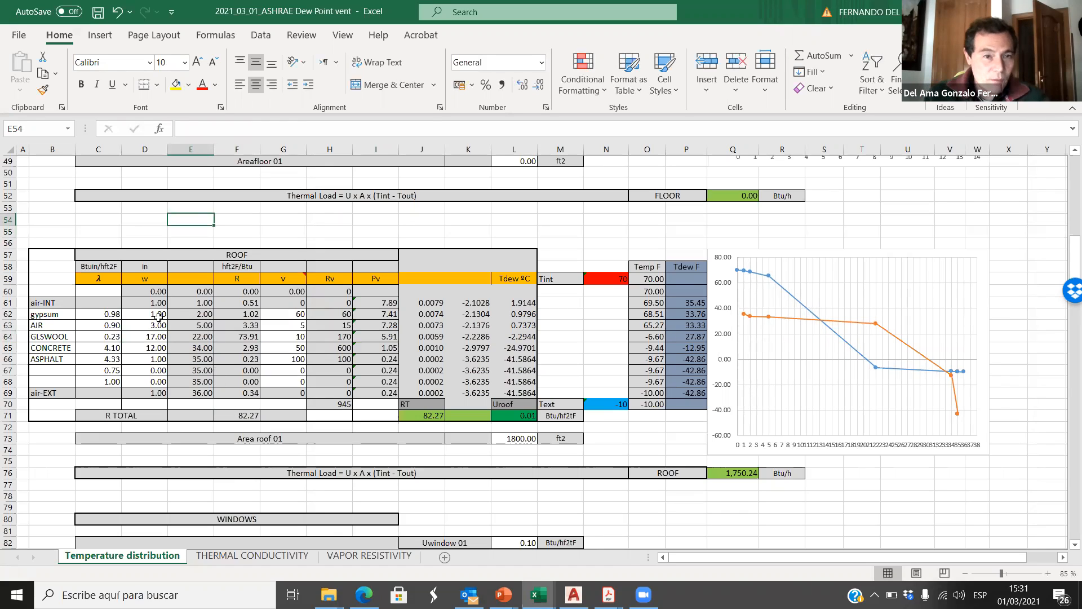
{"action": "left_click_drag", "start_coordinate": [158, 314], "coordinate": [152, 364]}
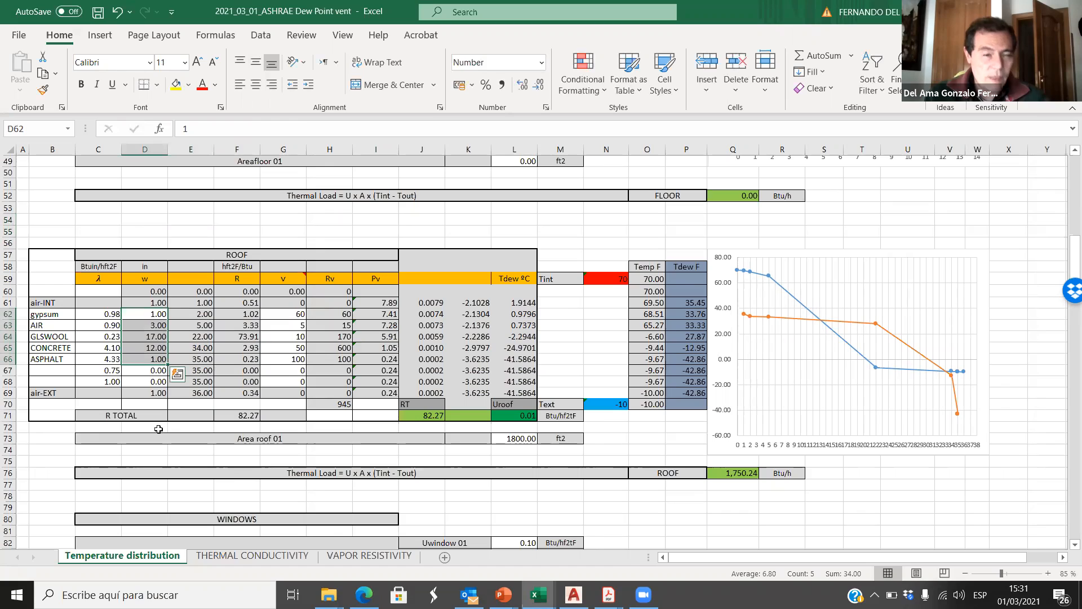
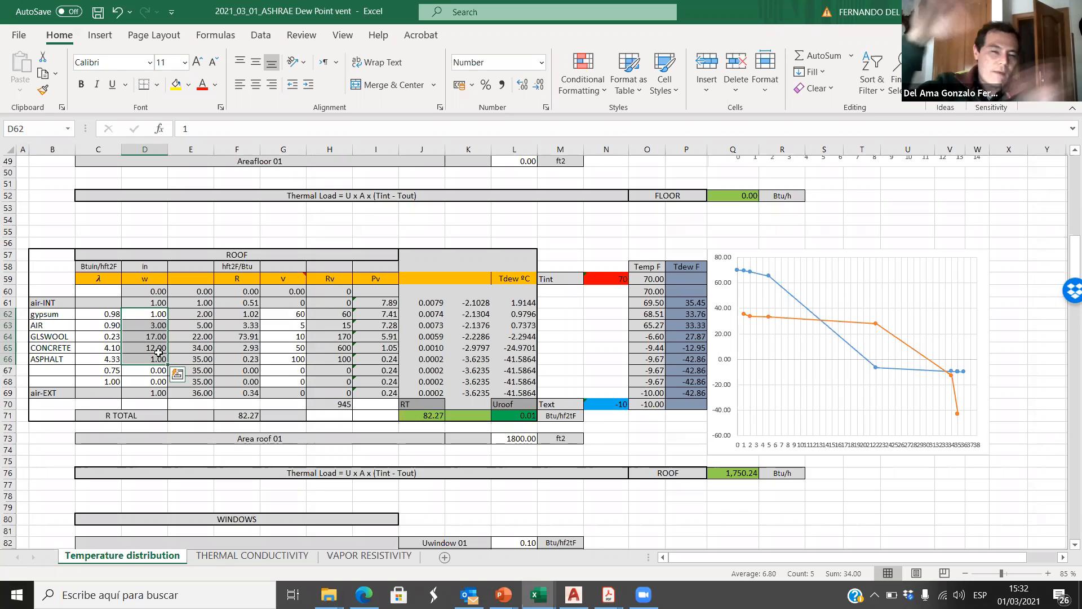
Step: Check the roof's total R value in F71 against its temperature chart
{"action": "left_click", "coordinate": [252, 417]}
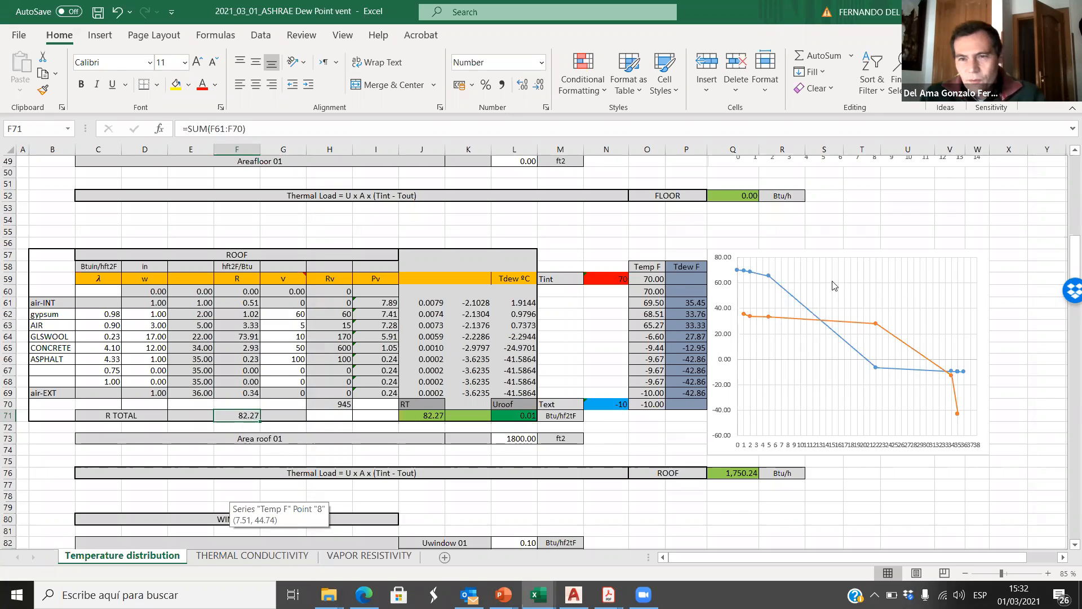
{"action": "left_click", "coordinate": [861, 231]}
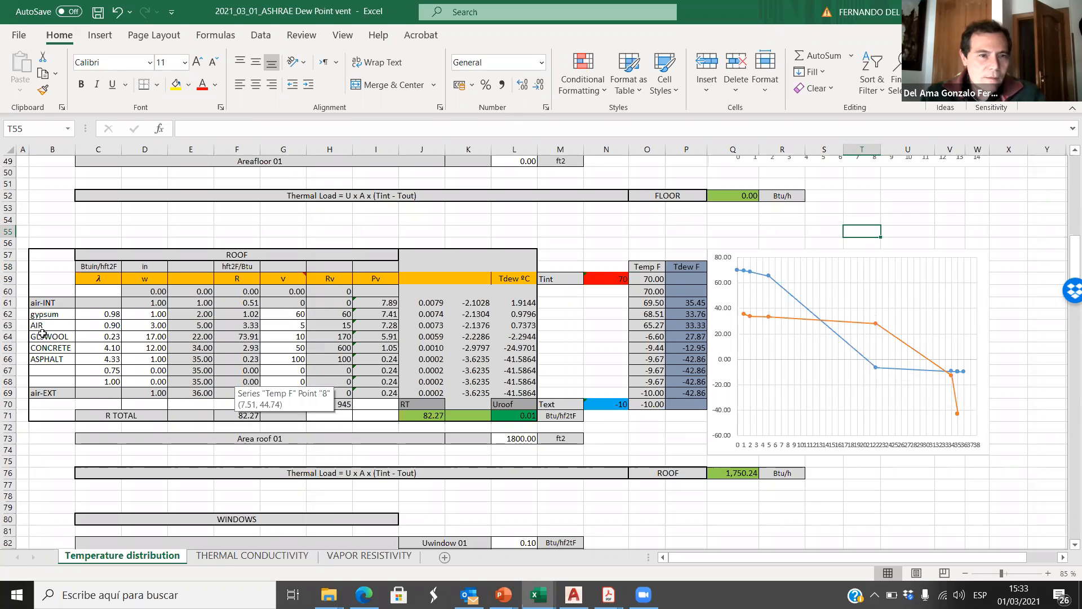
Step: Try inserting an empty row above the roof's AIR layer, and undo the insertion
{"action": "left_click", "coordinate": [8, 325]}
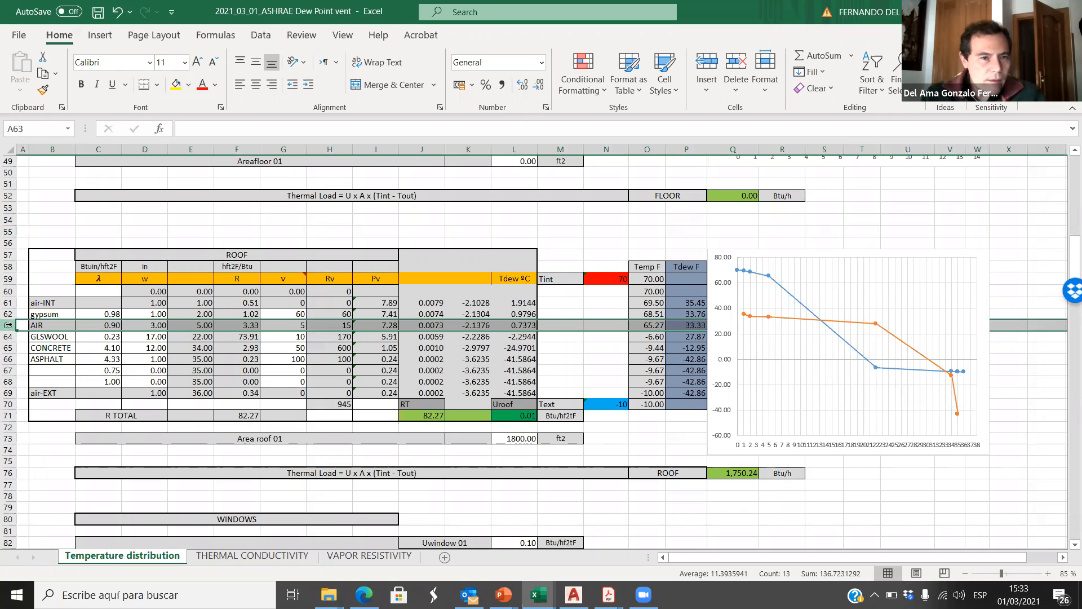
{"action": "right_click", "coordinate": [8, 325]}
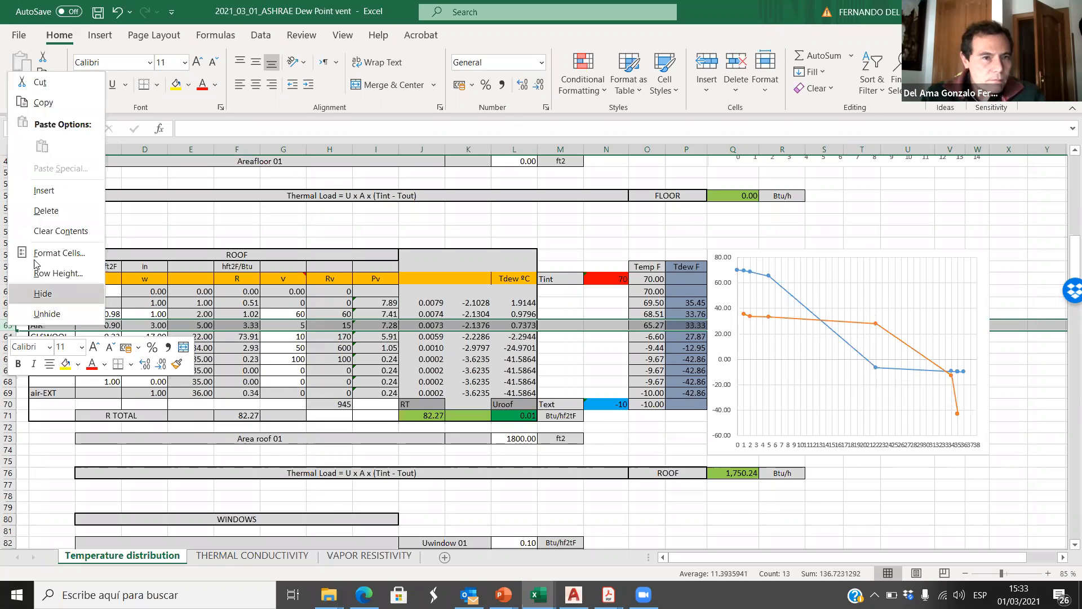
{"action": "left_click", "coordinate": [44, 191]}
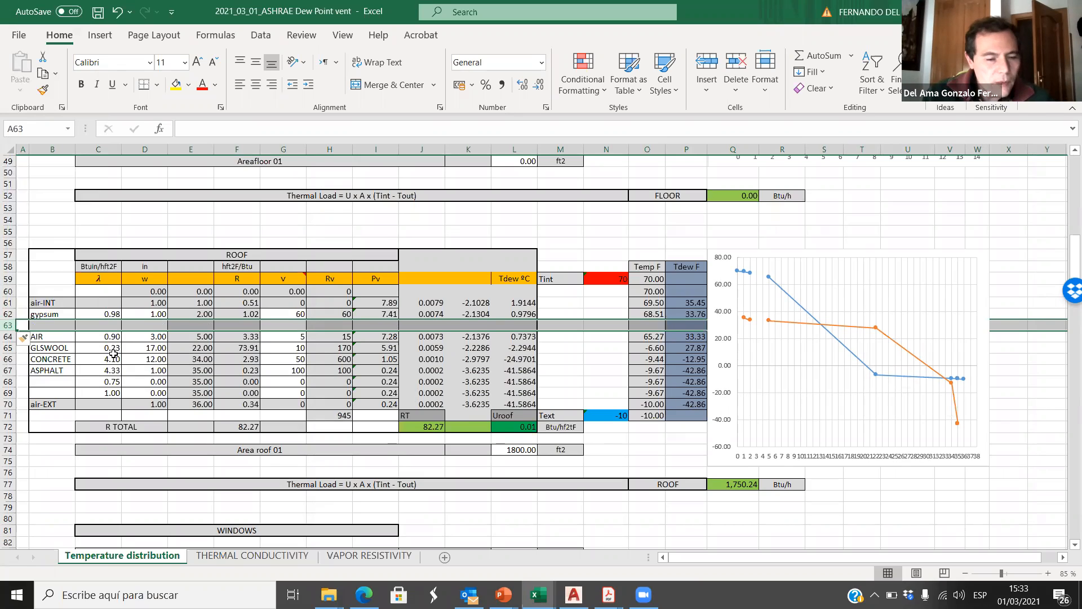
{"action": "key", "text": "ctrl+z"}
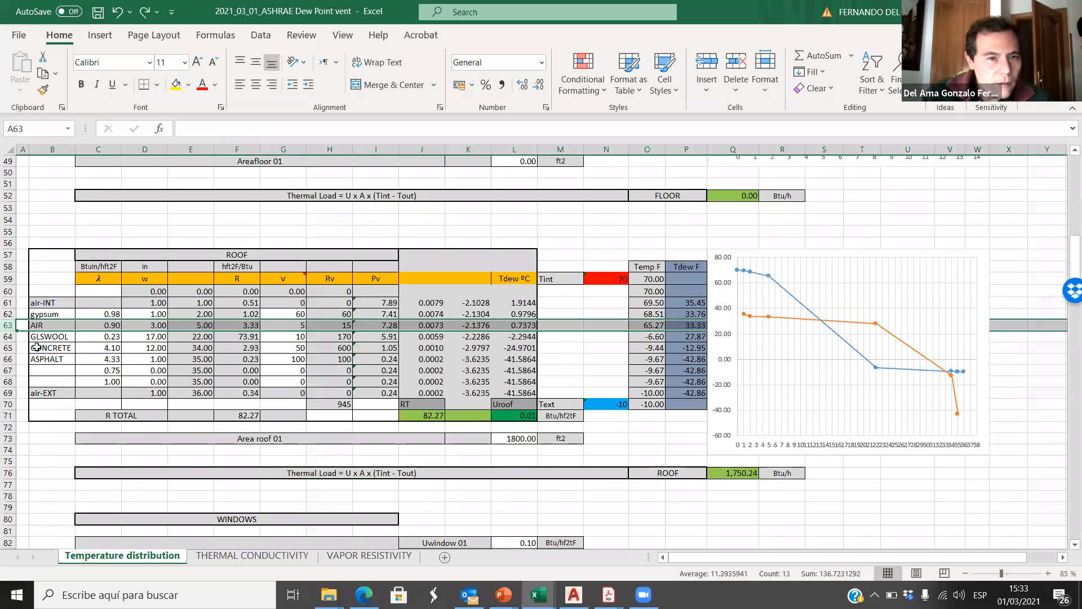
Step: Insert a row above the roof's GLSWOOL layer and name the new layer Vapor B in B64
{"action": "left_click", "coordinate": [8, 336]}
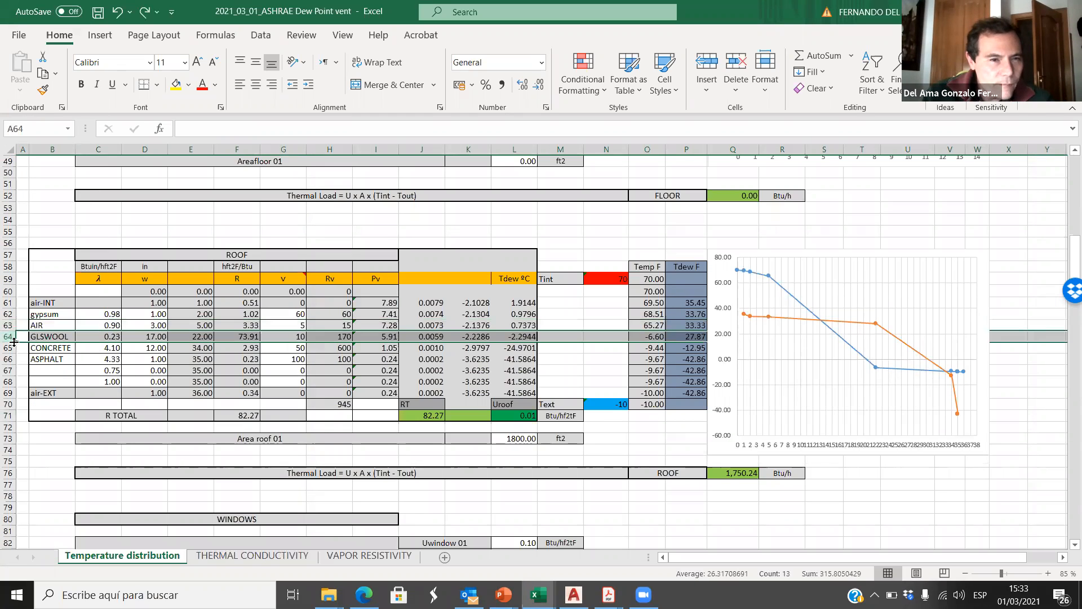
{"action": "right_click", "coordinate": [8, 337]}
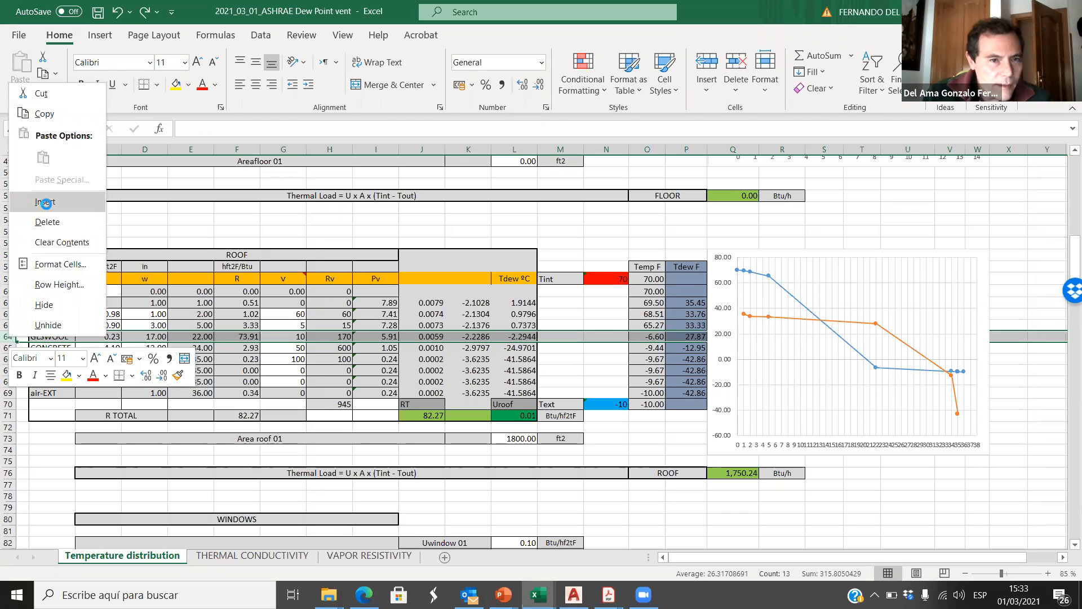
{"action": "key", "text": "Escape"}
{"action": "left_click", "coordinate": [57, 337]}
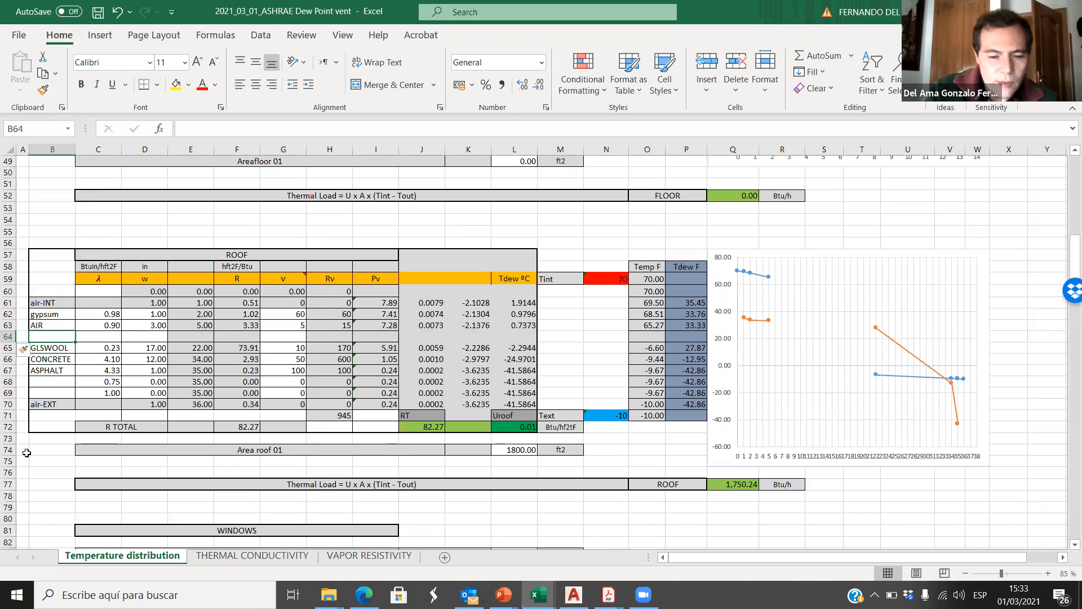
{"action": "type", "text": "V"}
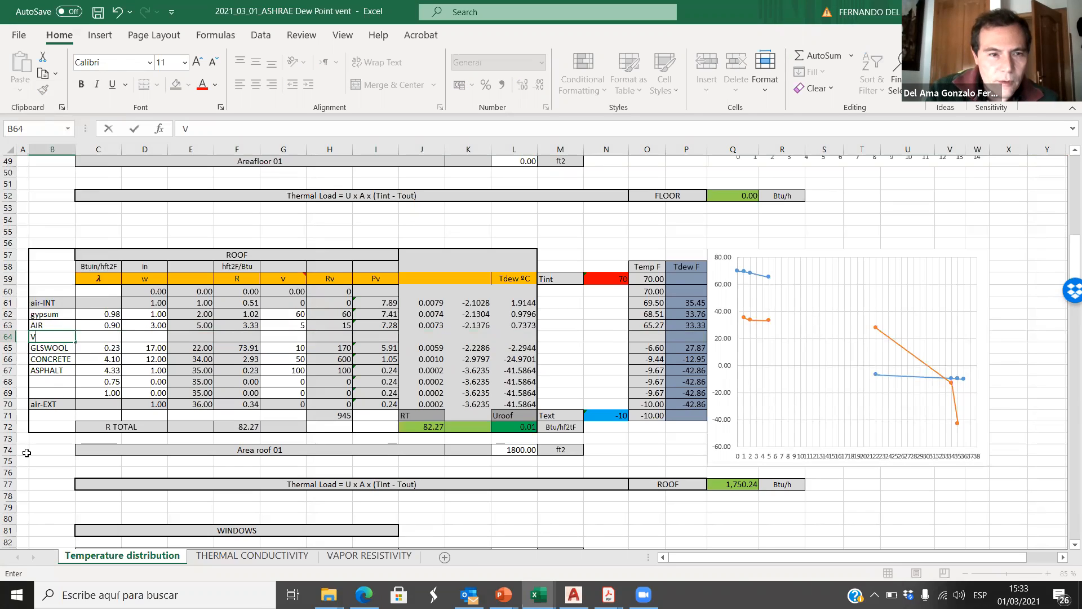
{"action": "type", "text": "apor B"}
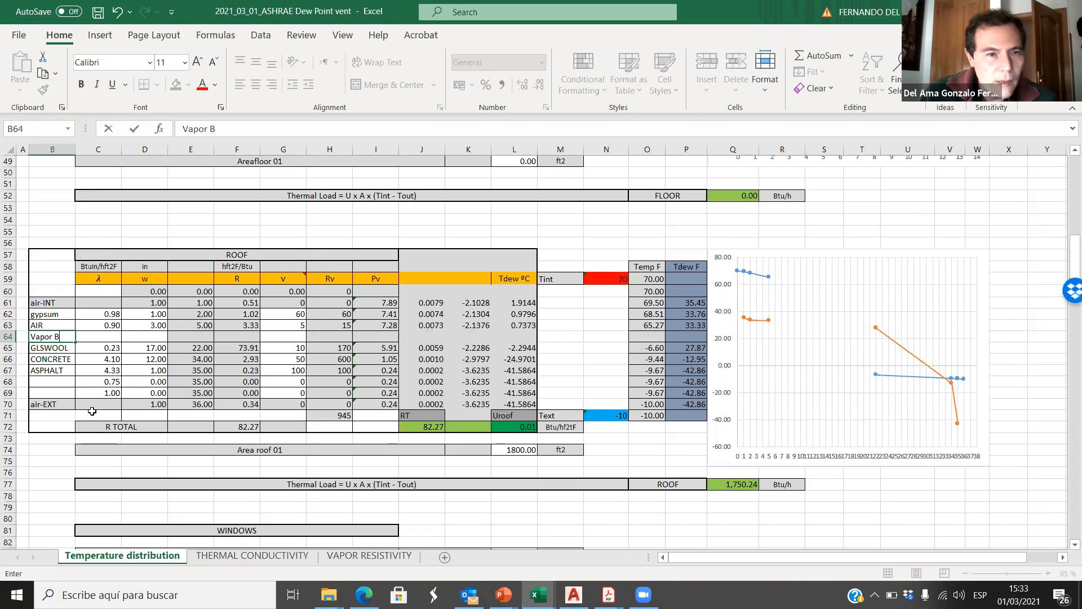
Step: Look up the conductivity, thickness and vapor resistivity of the Vapor B layer in row 15 of the WALLS PASSIVE HOUSE table
{"action": "left_click", "coordinate": [115, 338]}
{"action": "scroll", "coordinate": [124, 417], "scroll_direction": "up", "scroll_amount": 1}
{"action": "scroll", "coordinate": [128, 418], "scroll_direction": "up", "scroll_amount": 15}
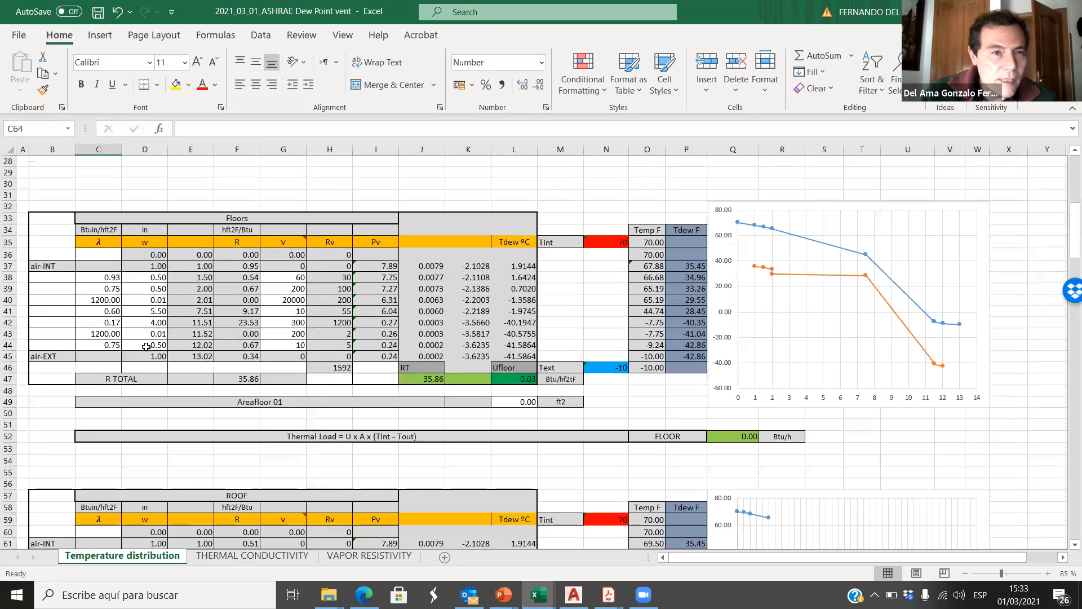
{"action": "left_click", "coordinate": [110, 321]}
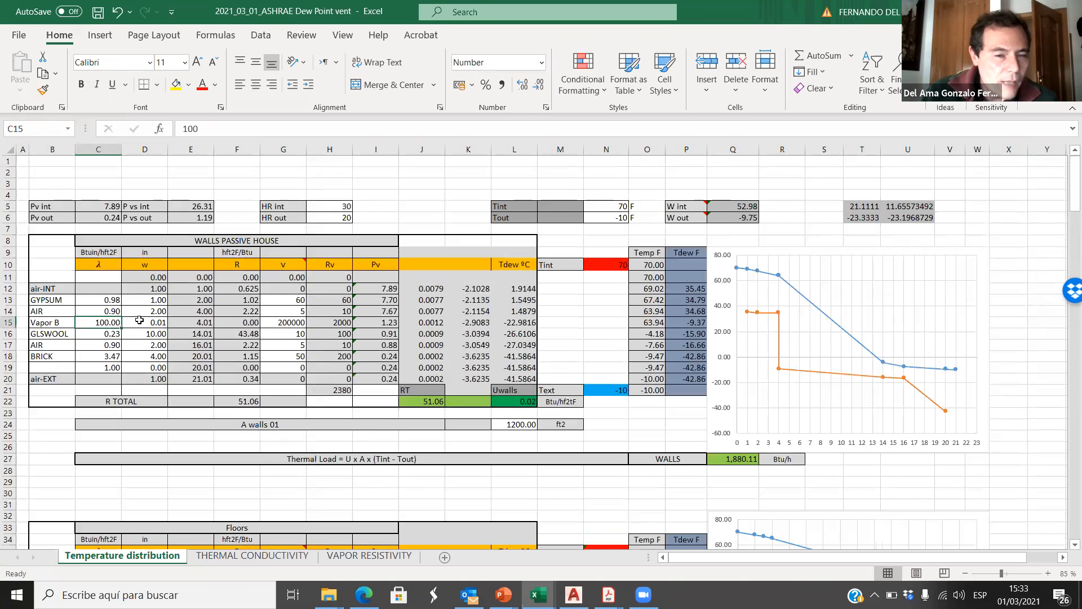
{"action": "left_click", "coordinate": [156, 321]}
{"action": "left_click", "coordinate": [291, 322]}
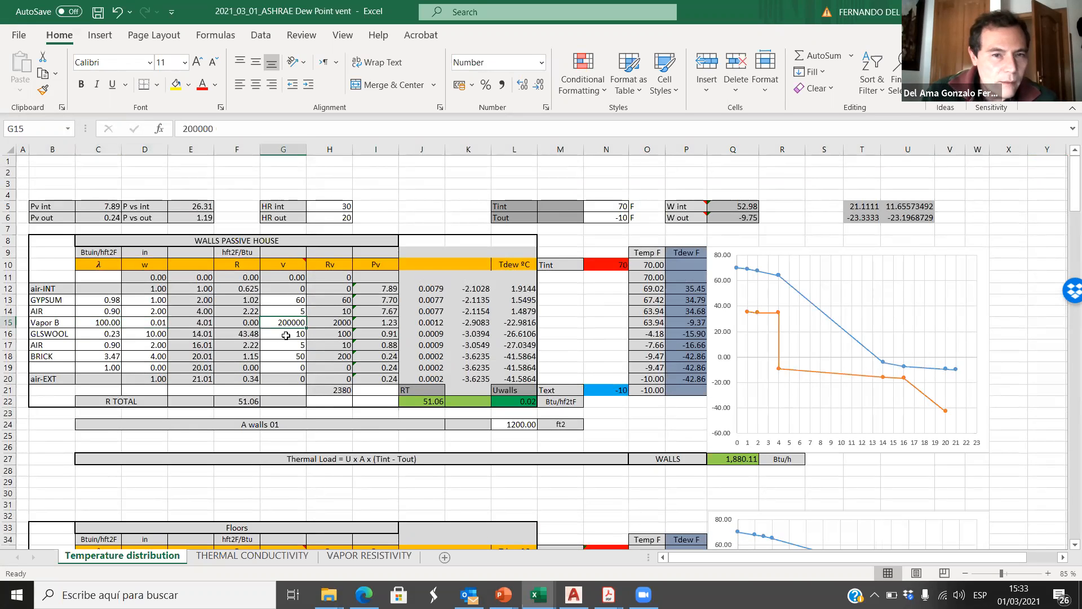
{"action": "left_click", "coordinate": [117, 322]}
{"action": "scroll", "coordinate": [122, 374], "scroll_direction": "down", "scroll_amount": 8}
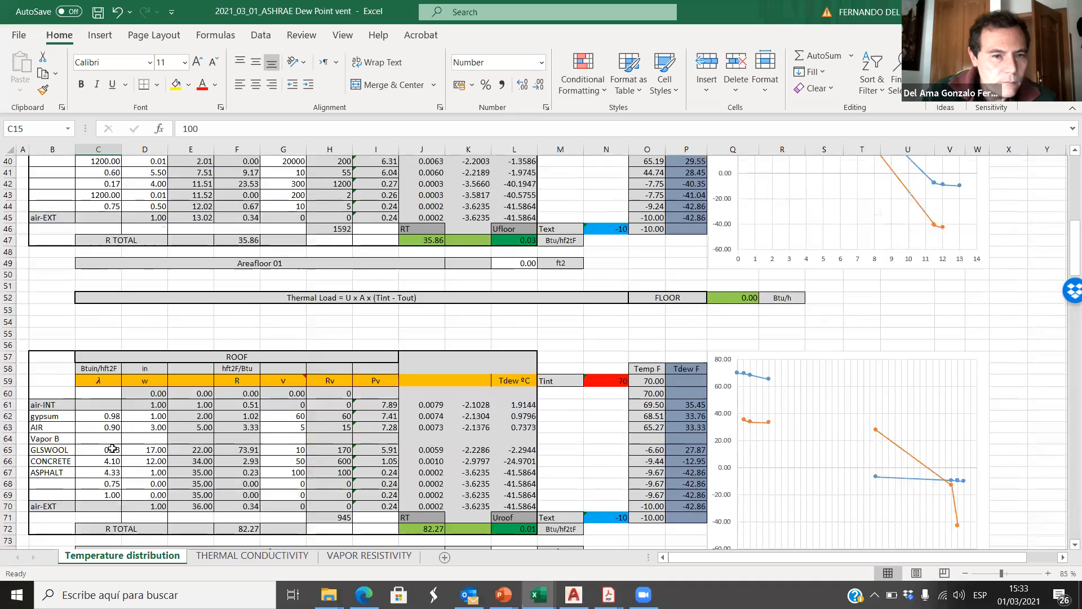
Step: Enter the roof Vapor B layer's λ as 100 in C64, thickness as 0.1 in D64 and v as 200000 in G64
{"action": "left_click", "coordinate": [115, 441]}
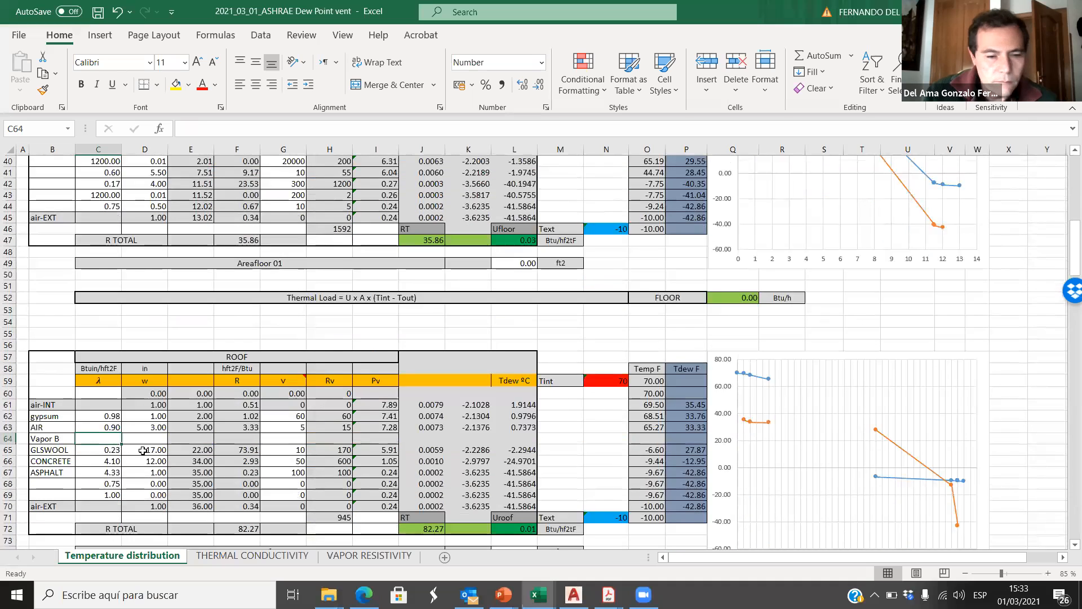
{"action": "type", "text": "100"}
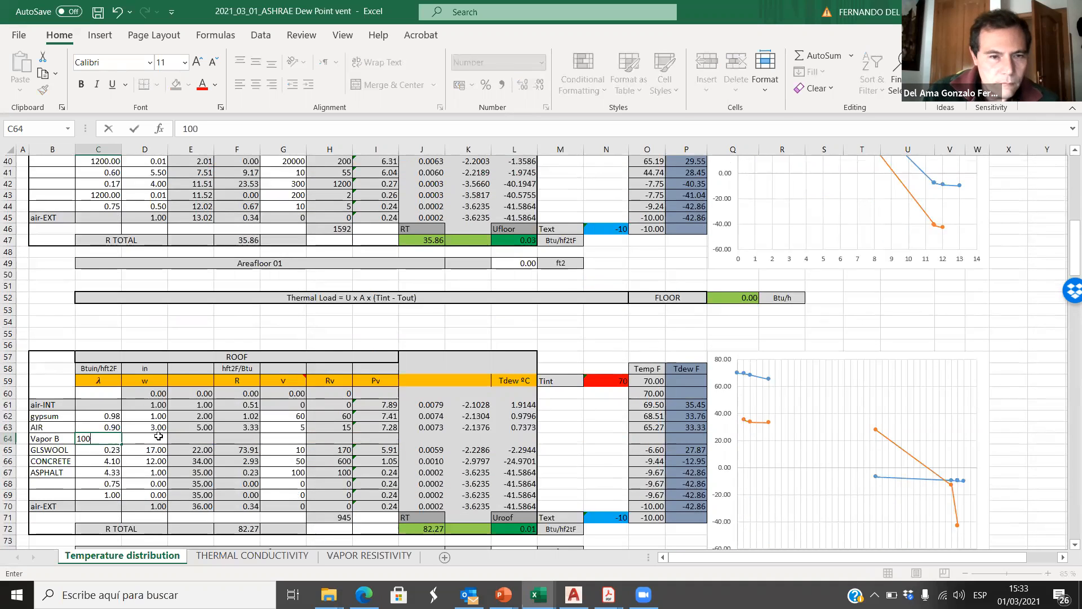
{"action": "left_click", "coordinate": [159, 437]}
{"action": "type", "text": "0.1"}
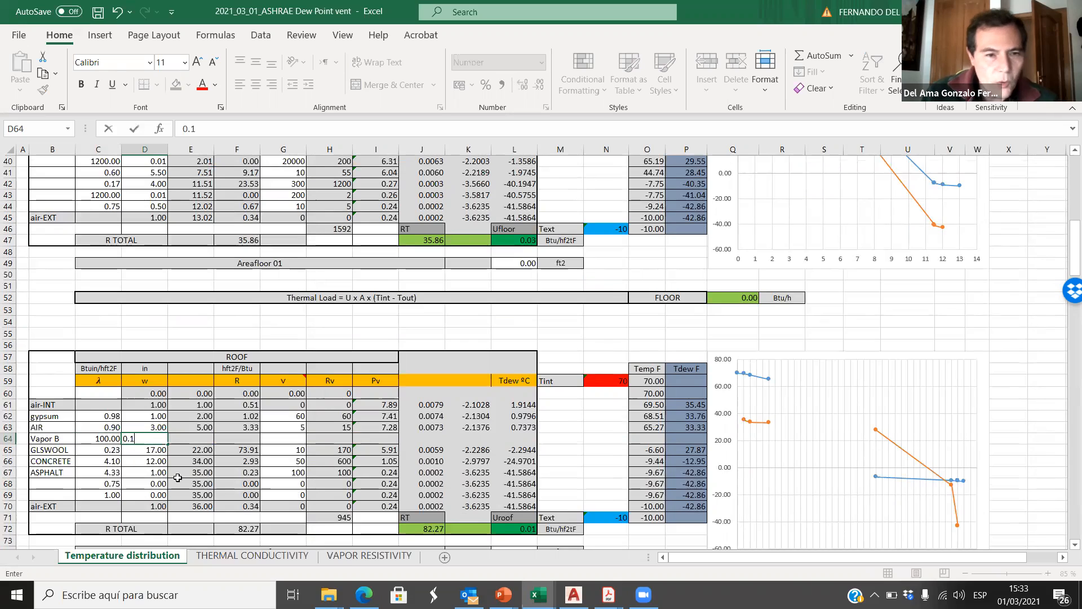
{"action": "left_click", "coordinate": [263, 442]}
{"action": "type", "text": "200000"}
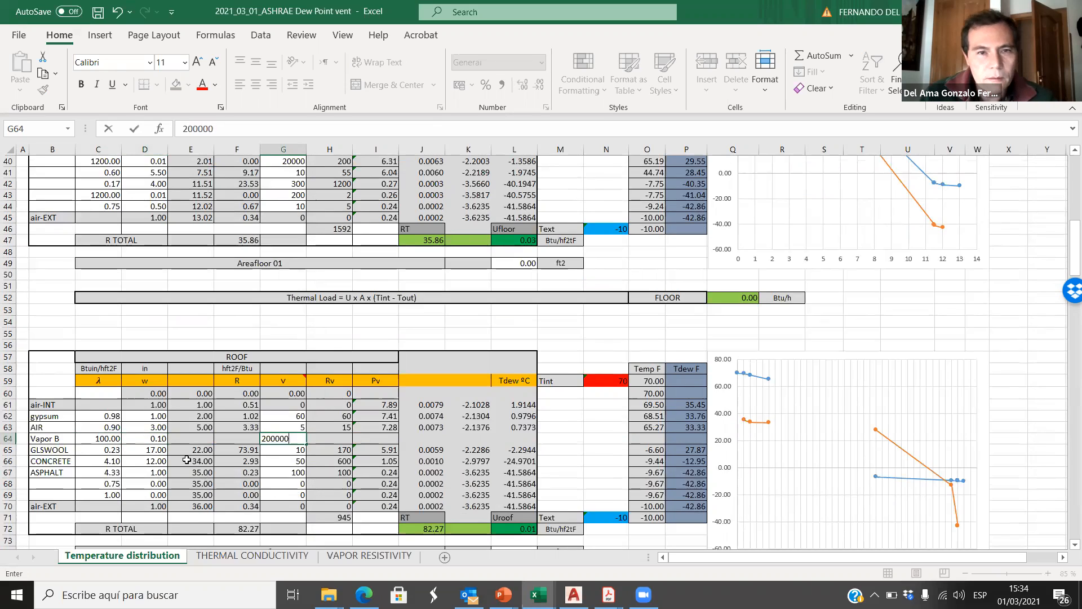
{"action": "left_click", "coordinate": [135, 129]}
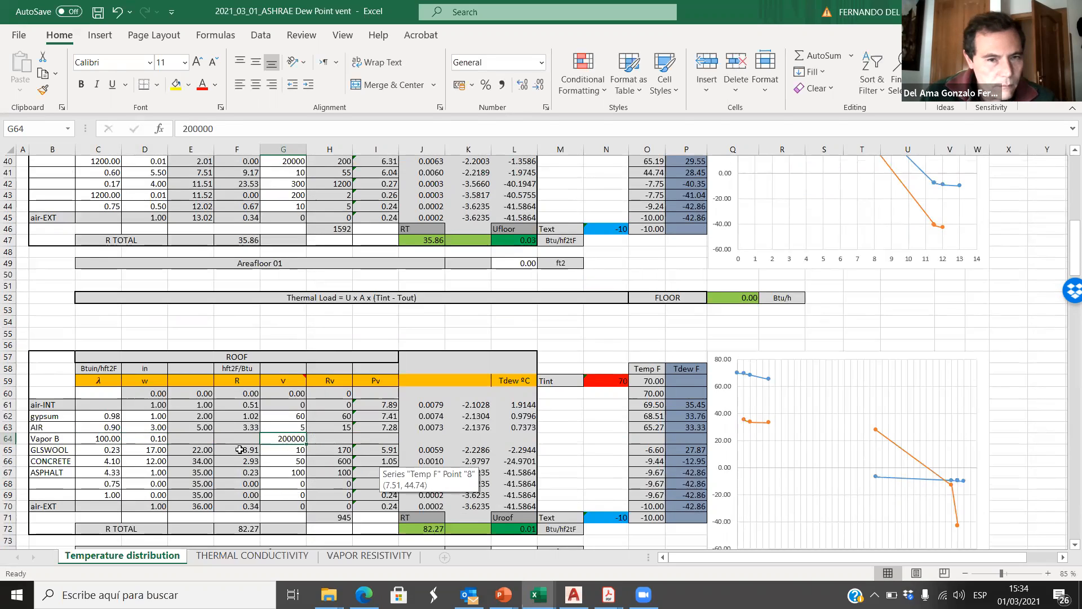
Step: Fill the AIR layer's formulas from E63:L63 down into the Vapor B row 64
{"action": "left_click_drag", "start_coordinate": [231, 427], "coordinate": [195, 424]}
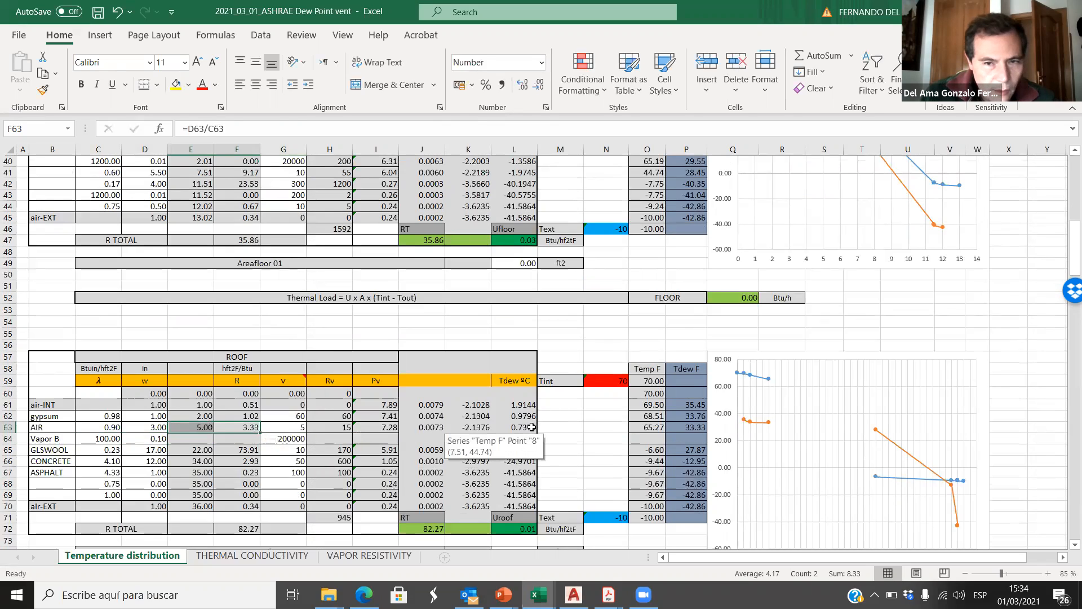
{"action": "left_click_drag", "start_coordinate": [526, 428], "coordinate": [191, 426]}
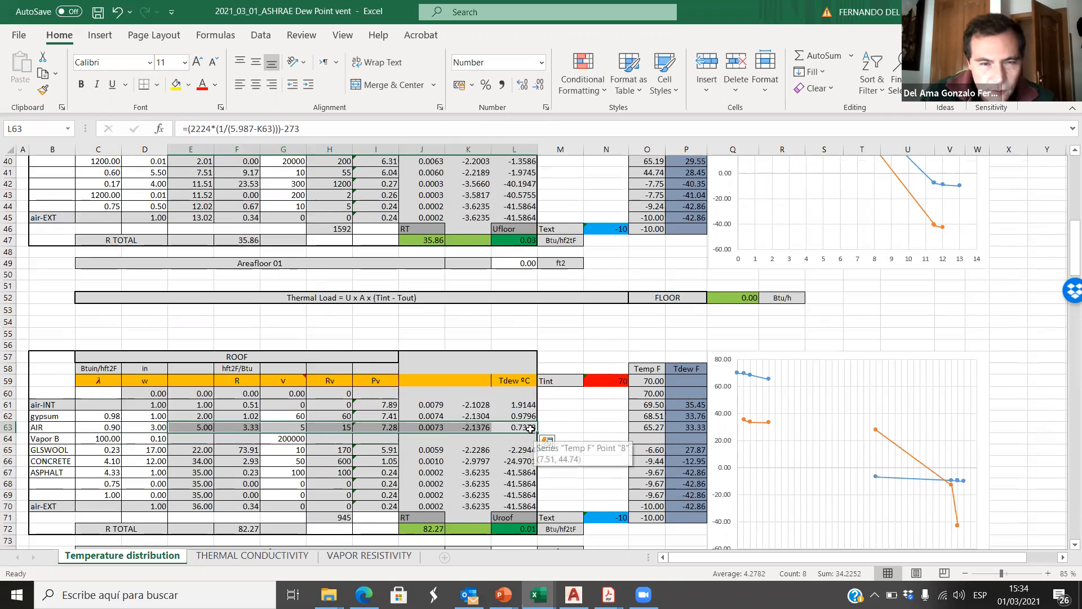
{"action": "left_click_drag", "start_coordinate": [537, 430], "coordinate": [535, 442]}
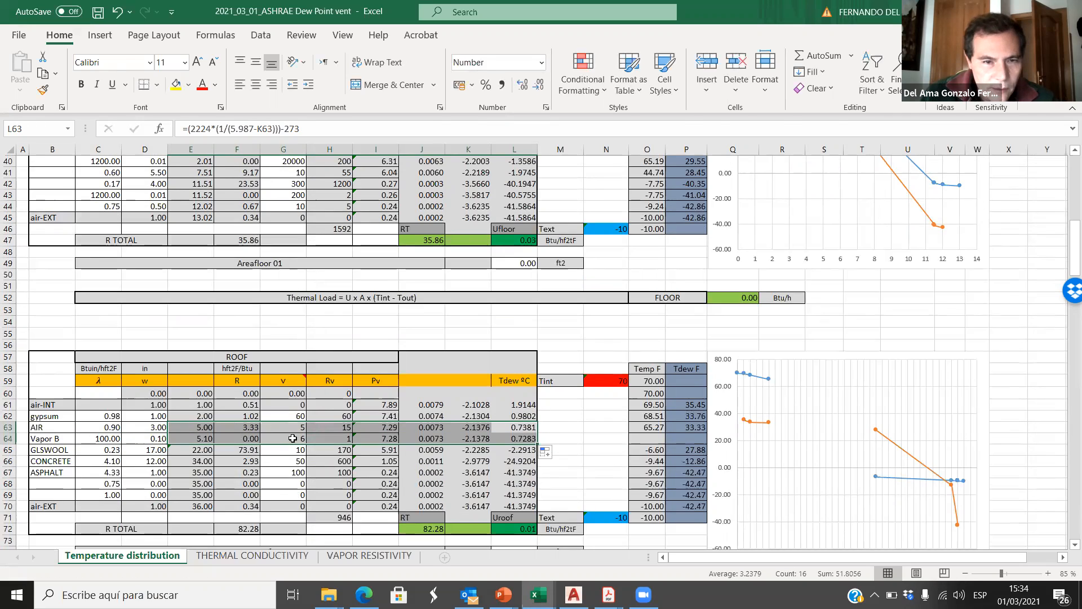
Step: Set the roof Vapor B layer's v in G64 back to 200000 and check the results in the roof chart
{"action": "left_click", "coordinate": [285, 439]}
{"action": "type", "text": "200000"}
{"action": "left_click", "coordinate": [606, 333]}
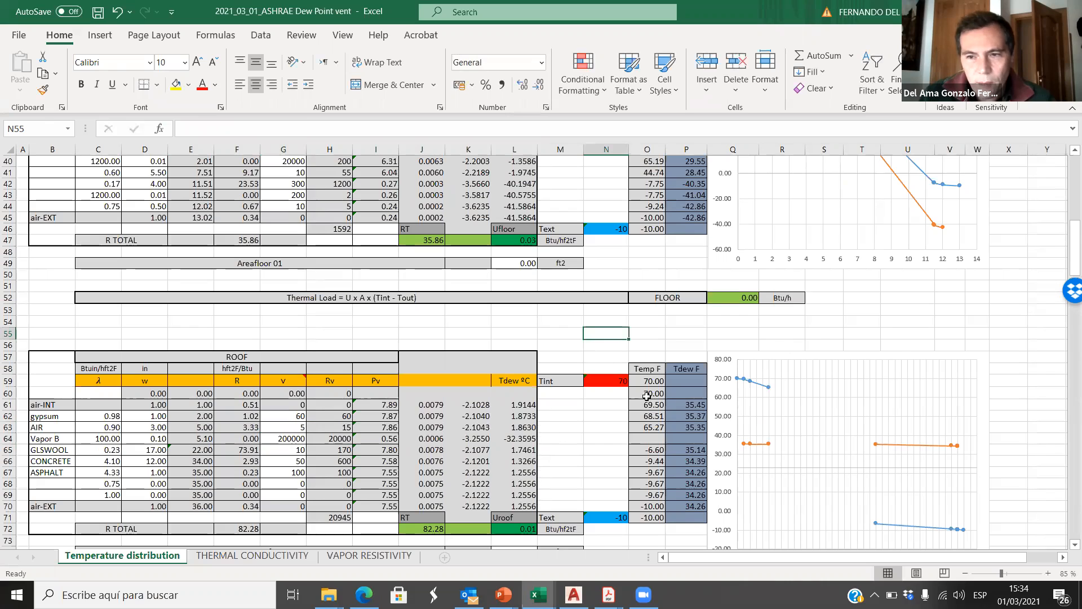
{"action": "scroll", "coordinate": [666, 455], "scroll_direction": "down", "scroll_amount": 3}
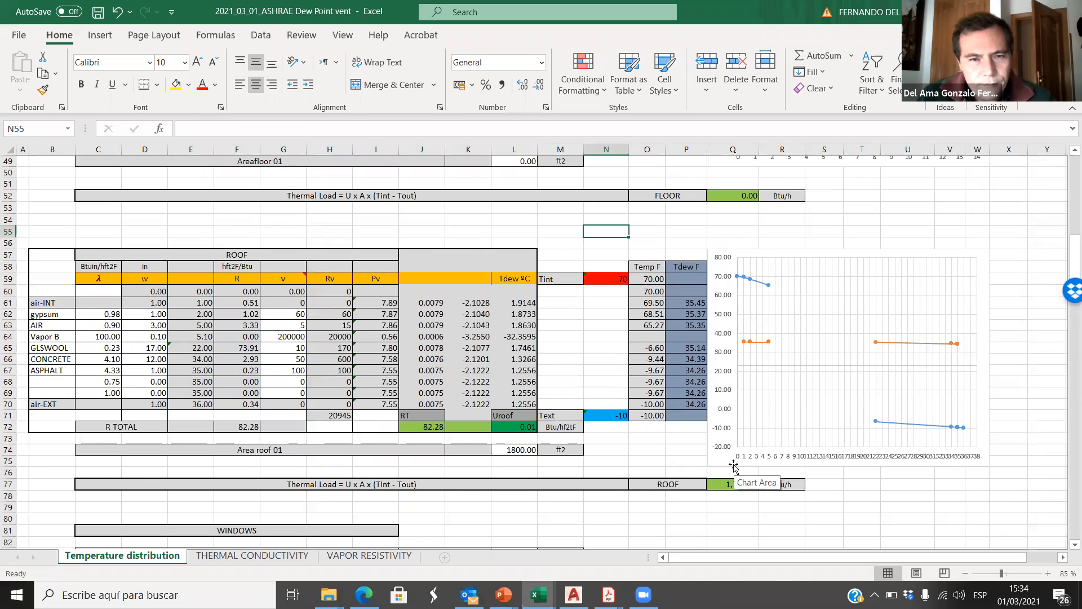
Step: Undo all the Vapor B entries and the row inserted above the roof's GLSWOOL layer
{"action": "key", "text": "ctrl+z"}
{"action": "key", "text": "ctrl+z"}
{"action": "key", "text": "ctrl+z"}
{"action": "key", "text": "ctrl+z"}
{"action": "key", "text": "ctrl+z"}
{"action": "key", "text": "ctrl+z"}
{"action": "key", "text": "ctrl+z"}
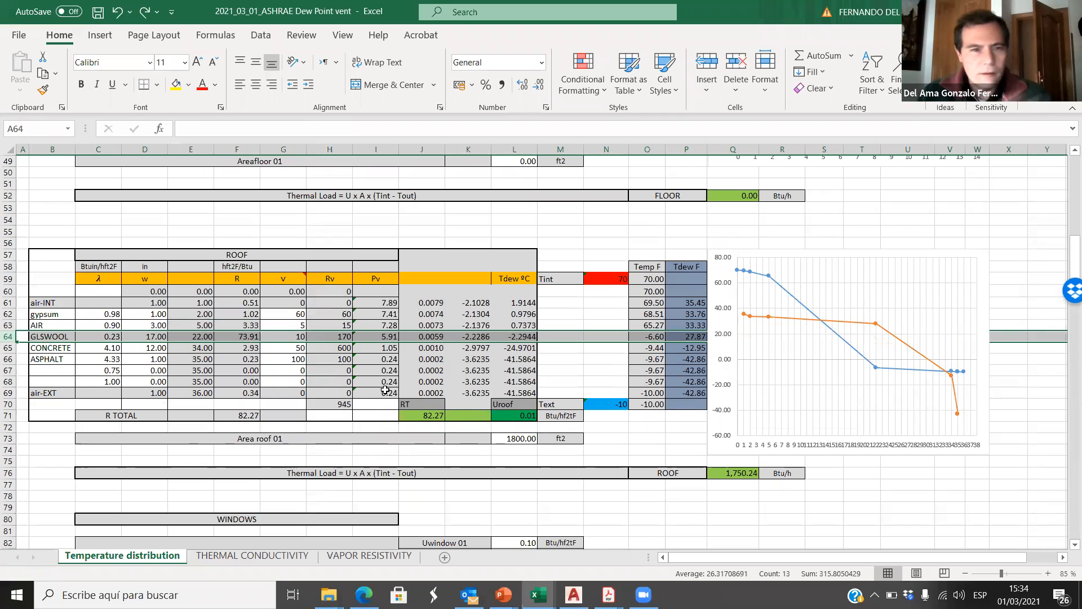
{"action": "left_click", "coordinate": [74, 371]}
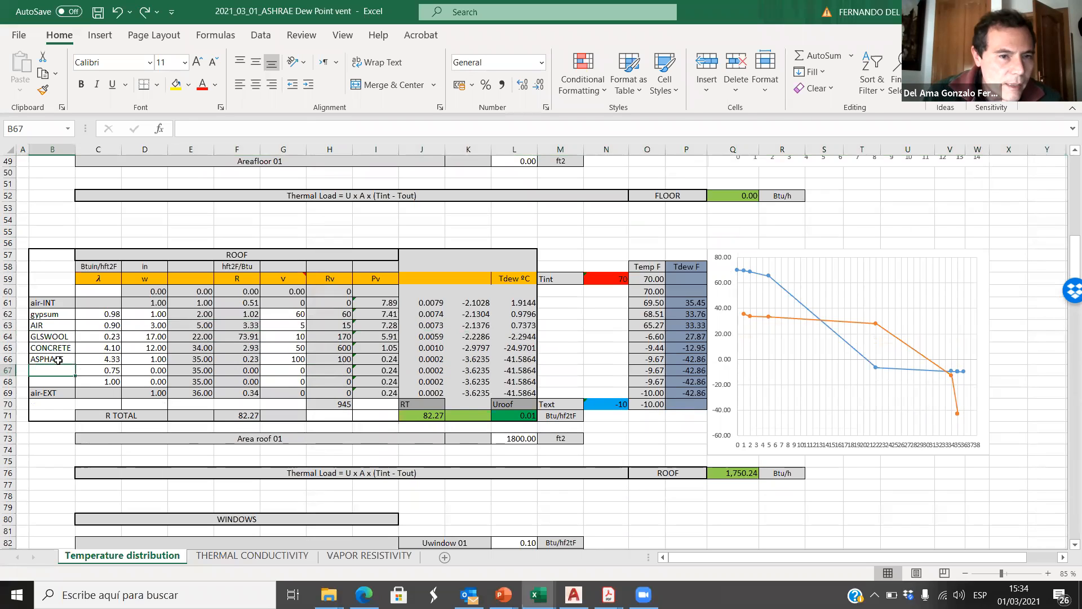
{"action": "left_click_drag", "start_coordinate": [59, 364], "coordinate": [60, 340]}
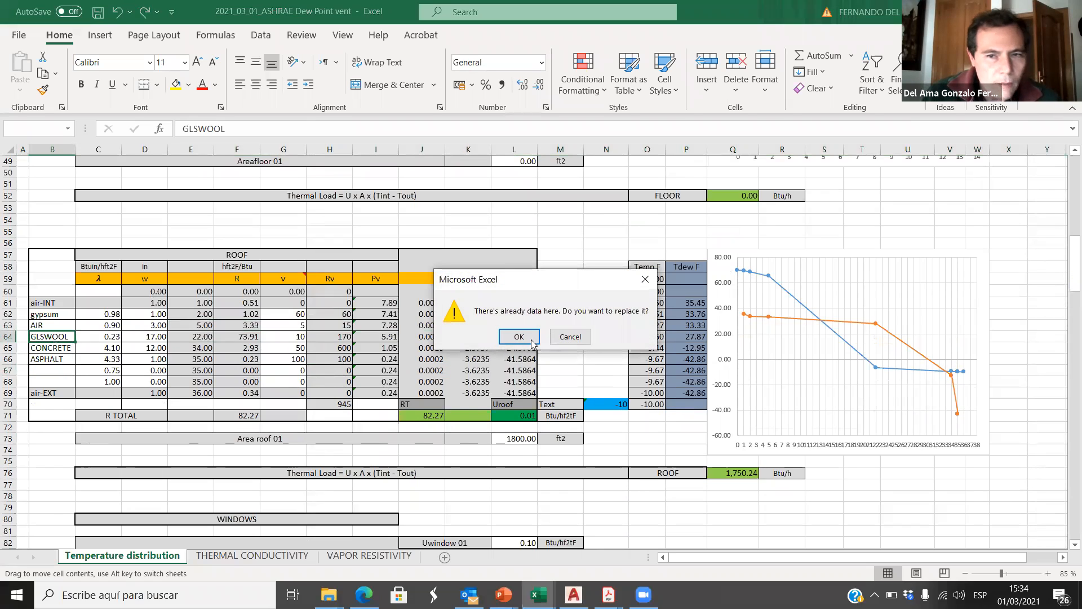
{"action": "left_click", "coordinate": [570, 337]}
Step: Copy the roof layer names GLSWOOL, CONCRETE and ASPHALT from B64:B66 one row down, starting at B65
{"action": "left_click", "coordinate": [58, 359]}
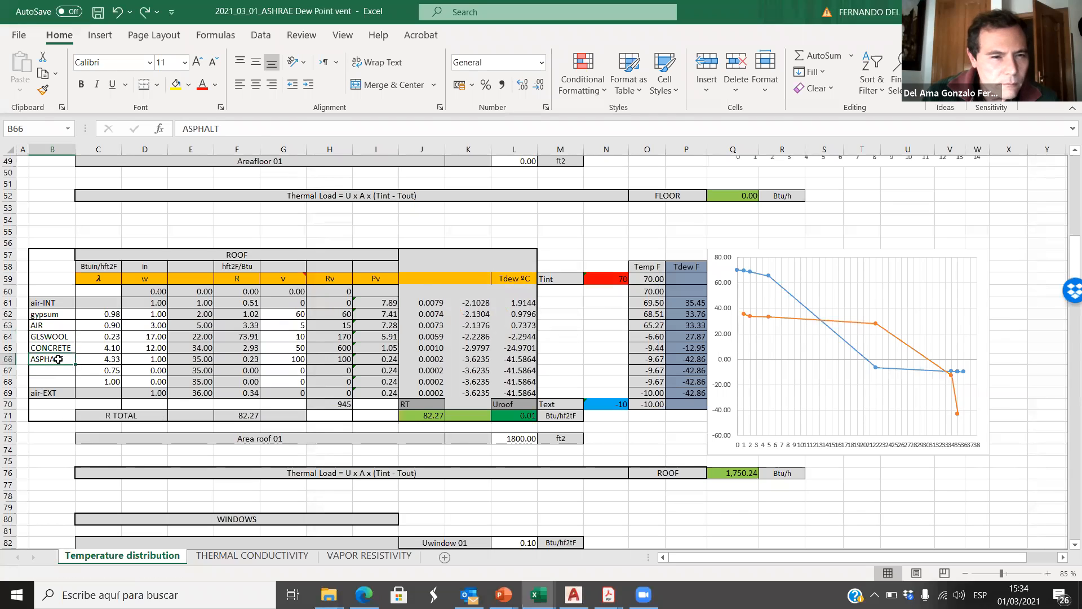
{"action": "left_click_drag", "start_coordinate": [57, 359], "coordinate": [53, 337]}
{"action": "key", "text": "ctrl+c"}
{"action": "left_click", "coordinate": [54, 348]}
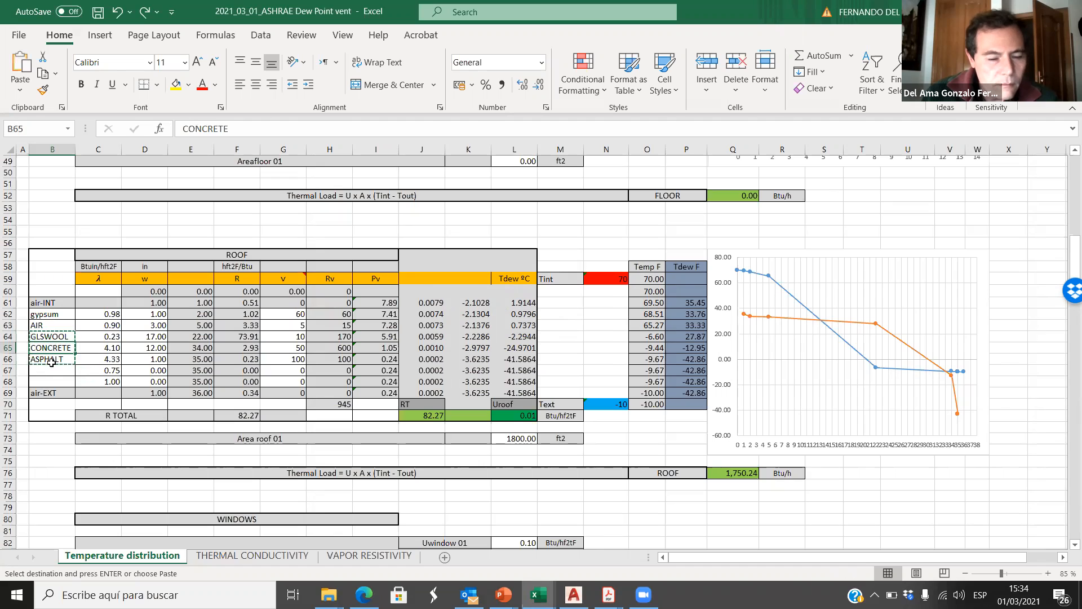
{"action": "key", "text": "Return"}
Step: Rename the roof layer in B64 as Vapor B
{"action": "left_click", "coordinate": [53, 336]}
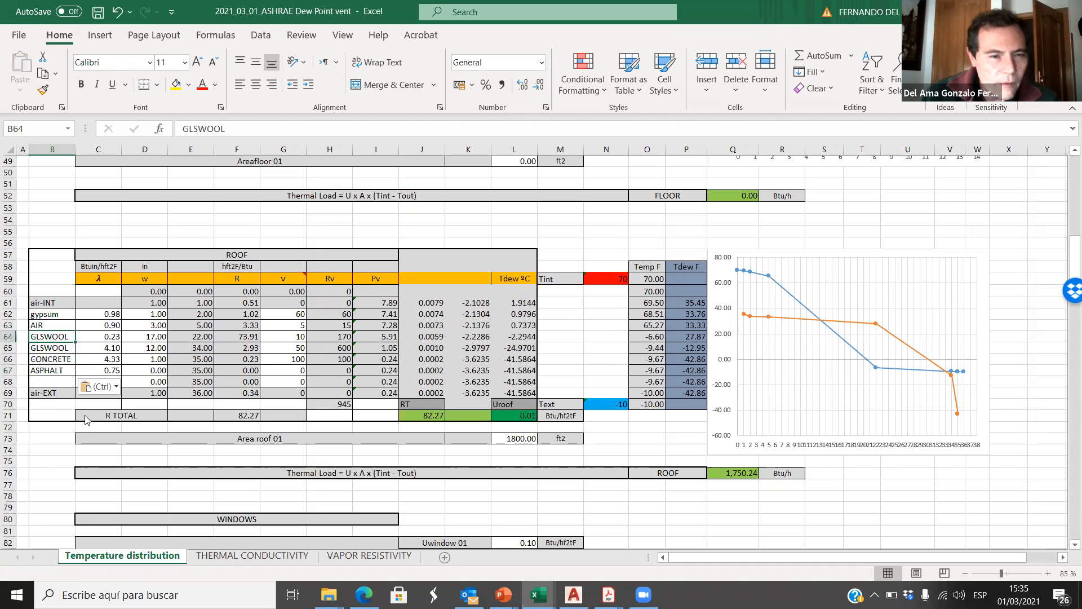
{"action": "type", "text": "VApor B"}
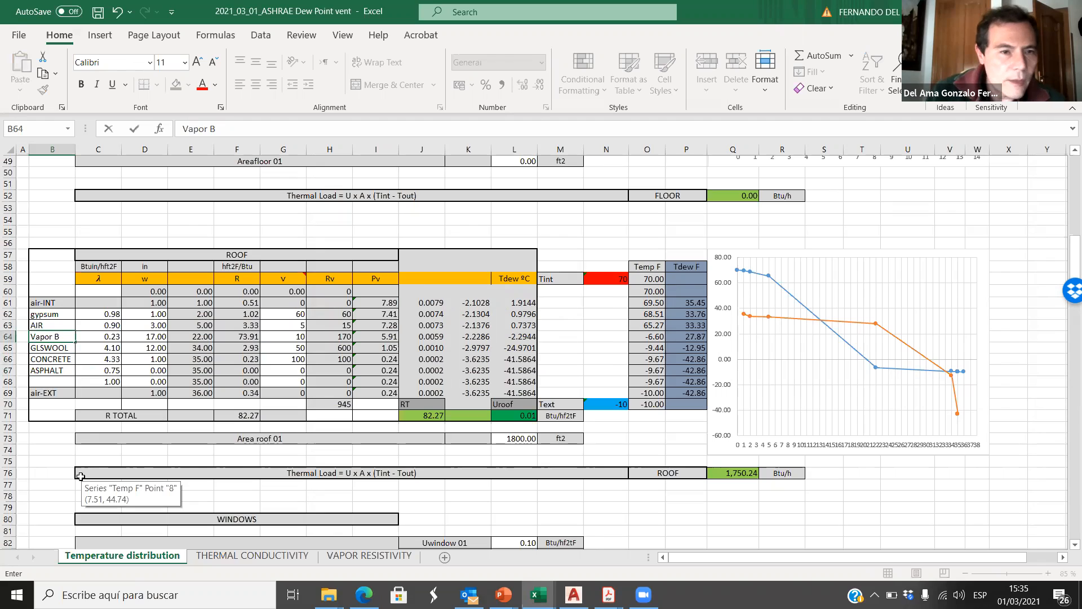
{"action": "left_click", "coordinate": [89, 349]}
Step: Set the roof ASPHALT layer's λ in C67 to 4.33
{"action": "left_click", "coordinate": [105, 371]}
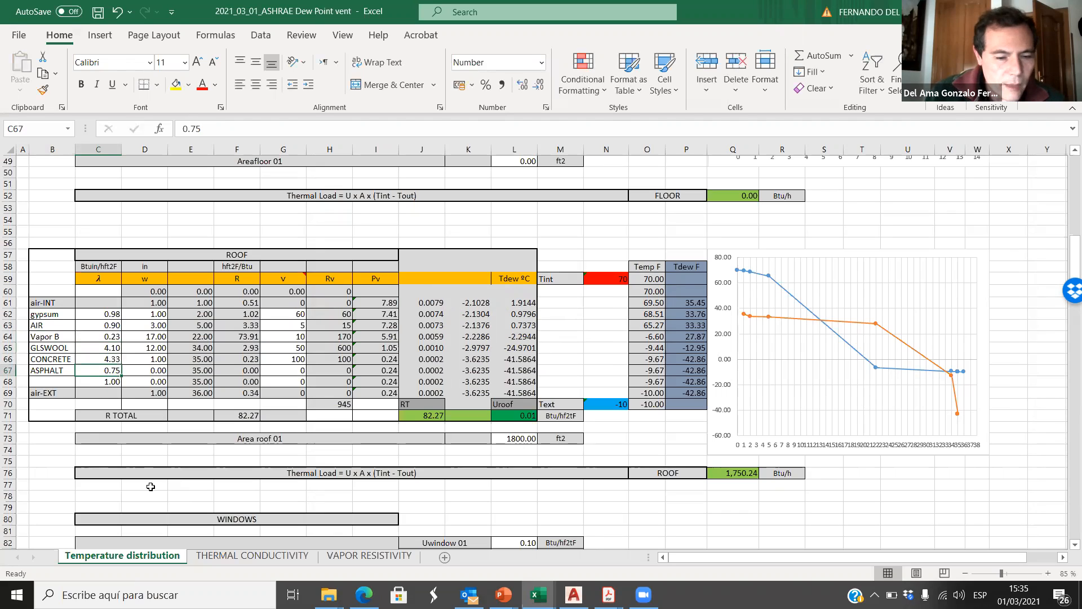
{"action": "type", "text": "4.33"}
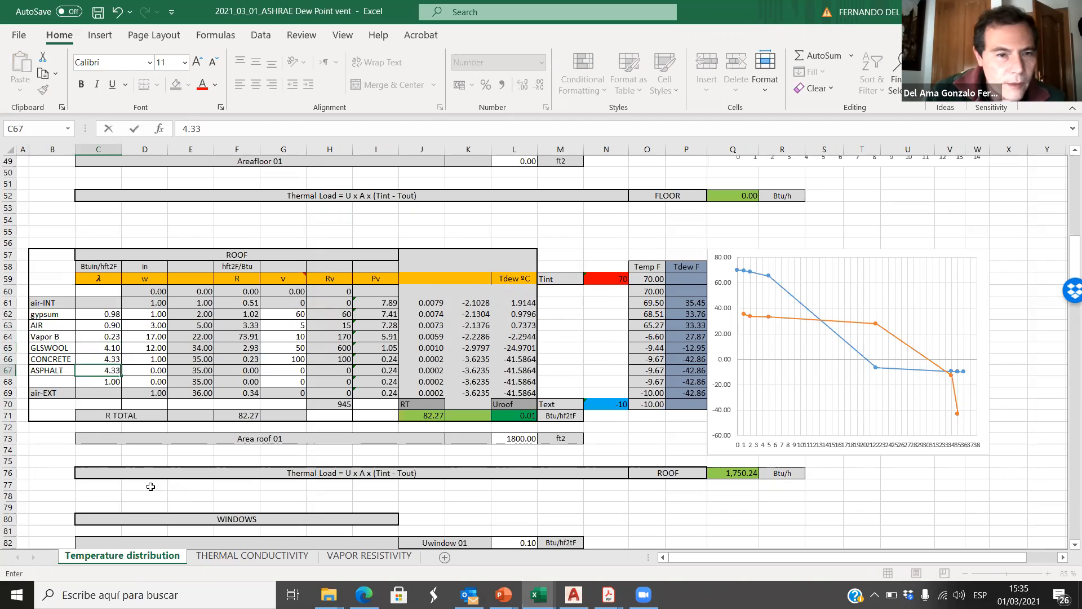
{"action": "left_click", "coordinate": [106, 361]}
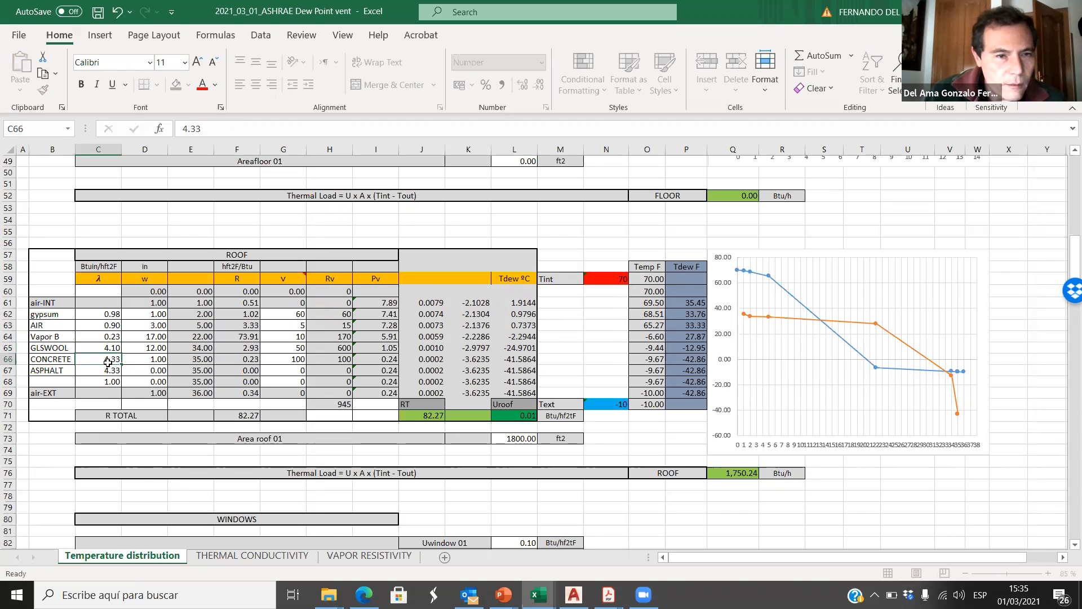
Step: Set the roof layers' λ in column C to 4.1 for CONCRETE, 0.23 for GLSWOOL and 100 for Vapor B
{"action": "type", "text": "4.1"}
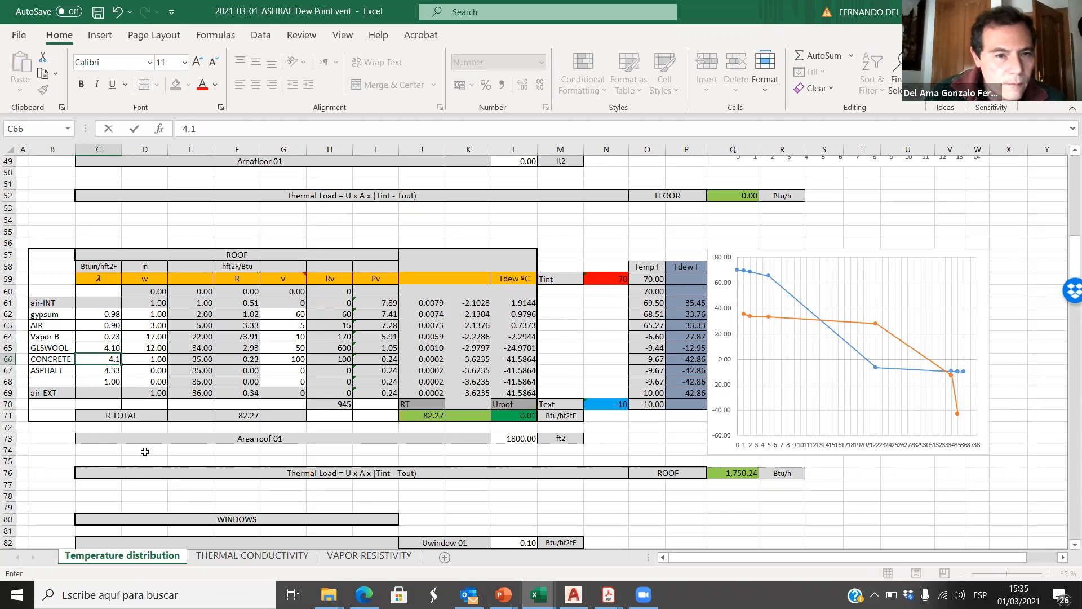
{"action": "left_click", "coordinate": [106, 350]}
{"action": "type", "text": "0.23"}
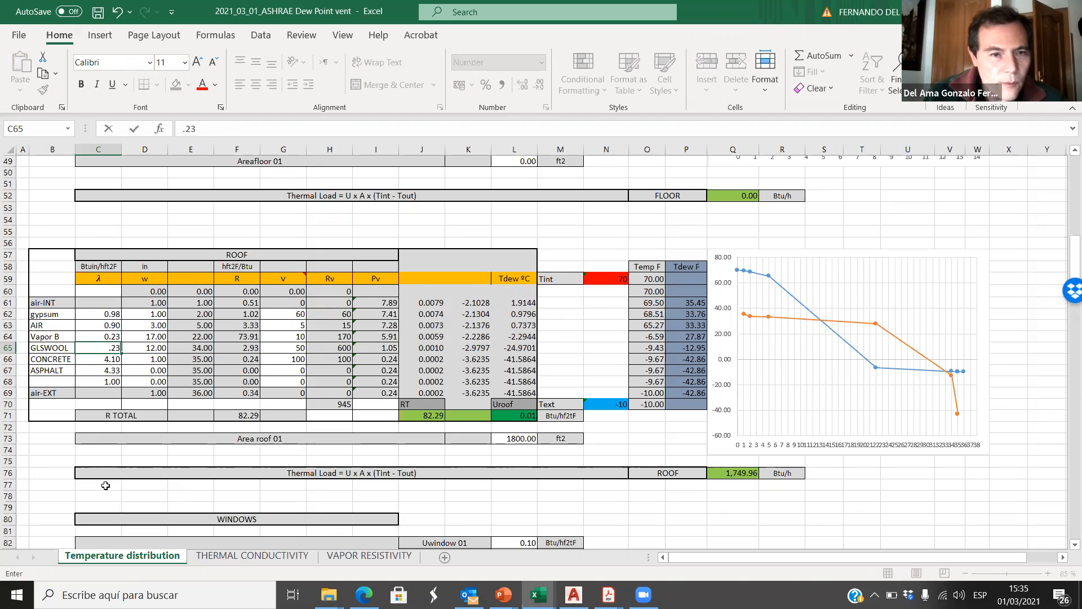
{"action": "left_click", "coordinate": [97, 336]}
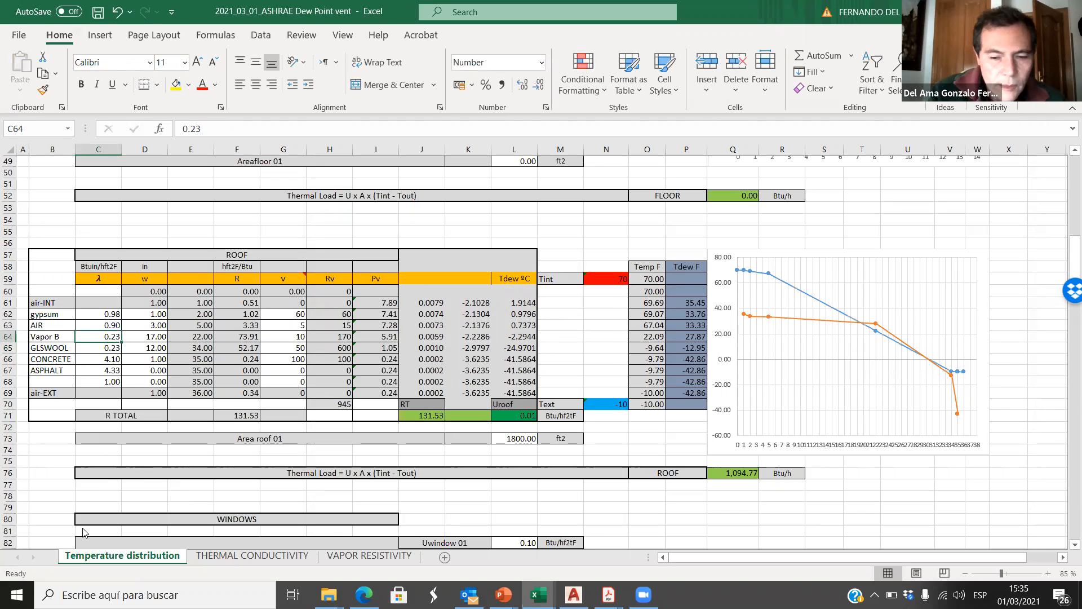
{"action": "type", "text": "100"}
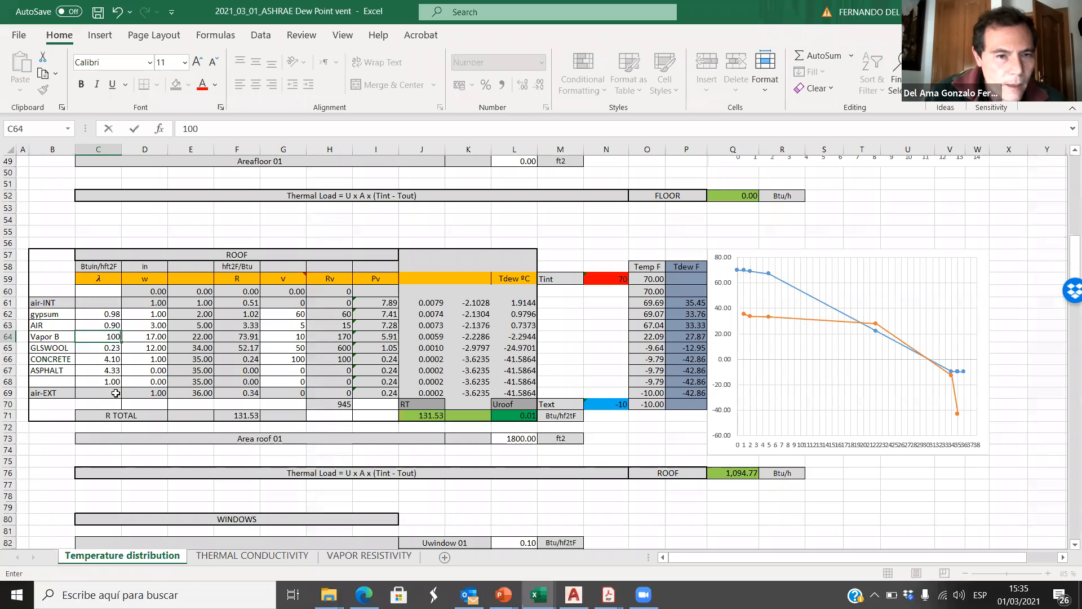
Step: Set the roof layer widths in column D to 1 for ASPHALT, 12 for CONCRETE, 17 for GLSWOOL and 0.01 for Vapor B
{"action": "left_click", "coordinate": [142, 374]}
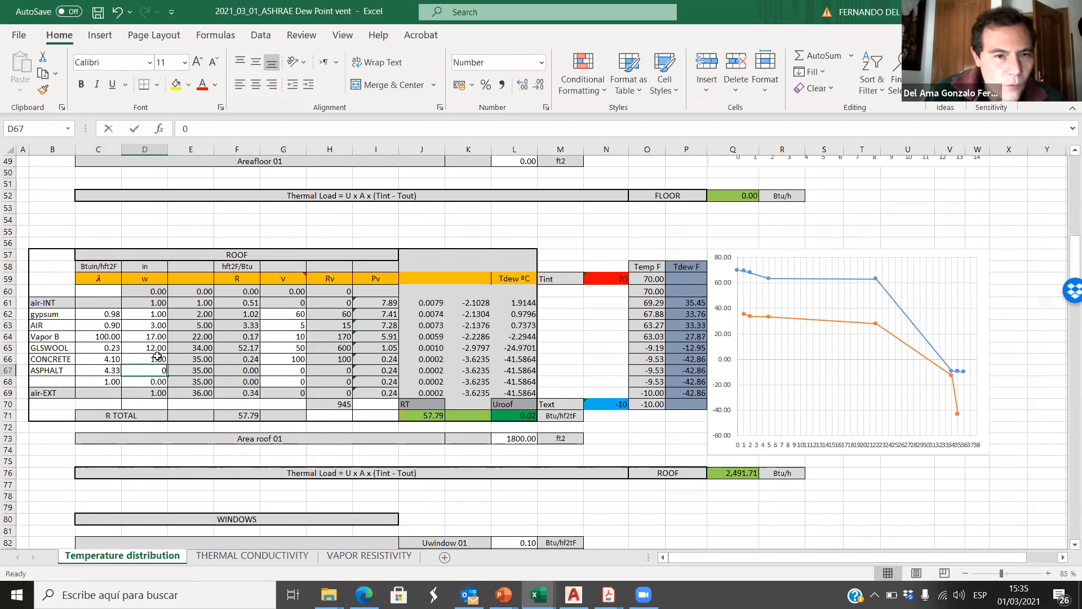
{"action": "type", "text": "1"}
{"action": "left_click", "coordinate": [156, 359]}
{"action": "type", "text": "12"}
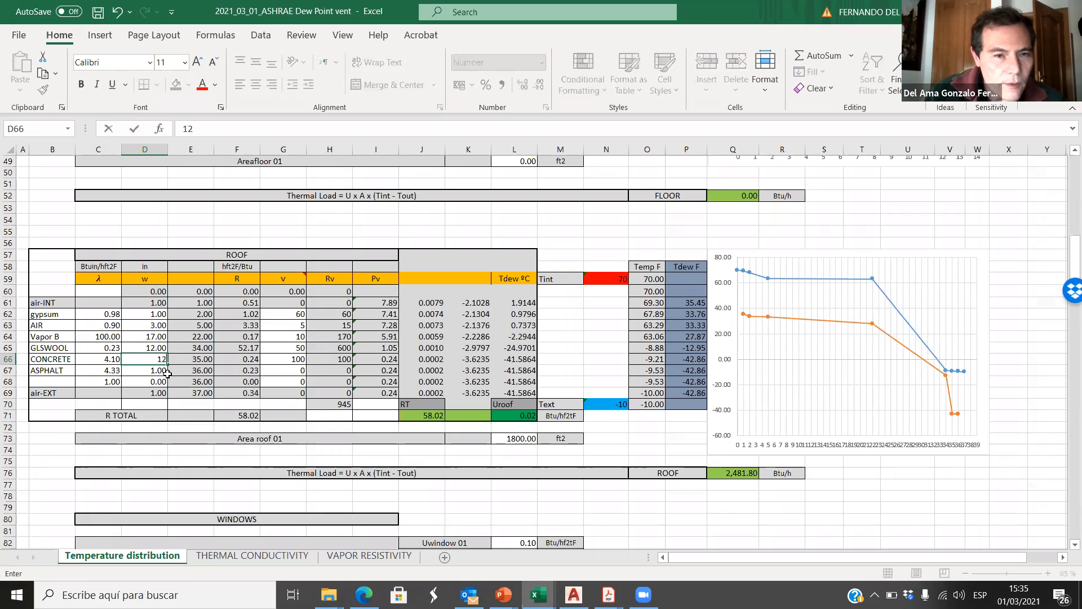
{"action": "left_click", "coordinate": [153, 347]}
{"action": "type", "text": "1"}
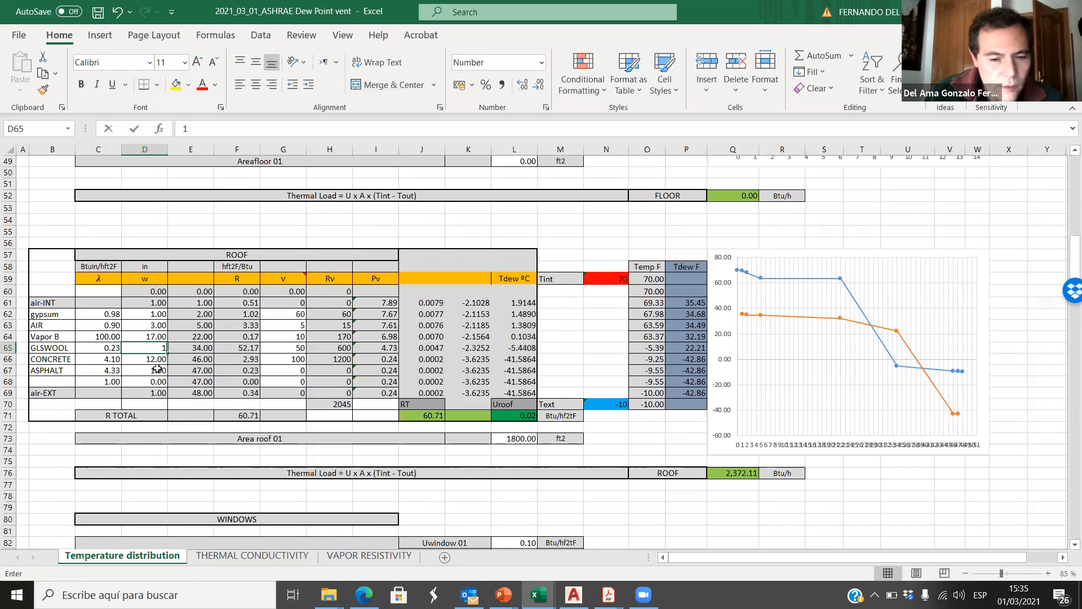
{"action": "type", "text": "7"}
{"action": "key", "text": "Up"}
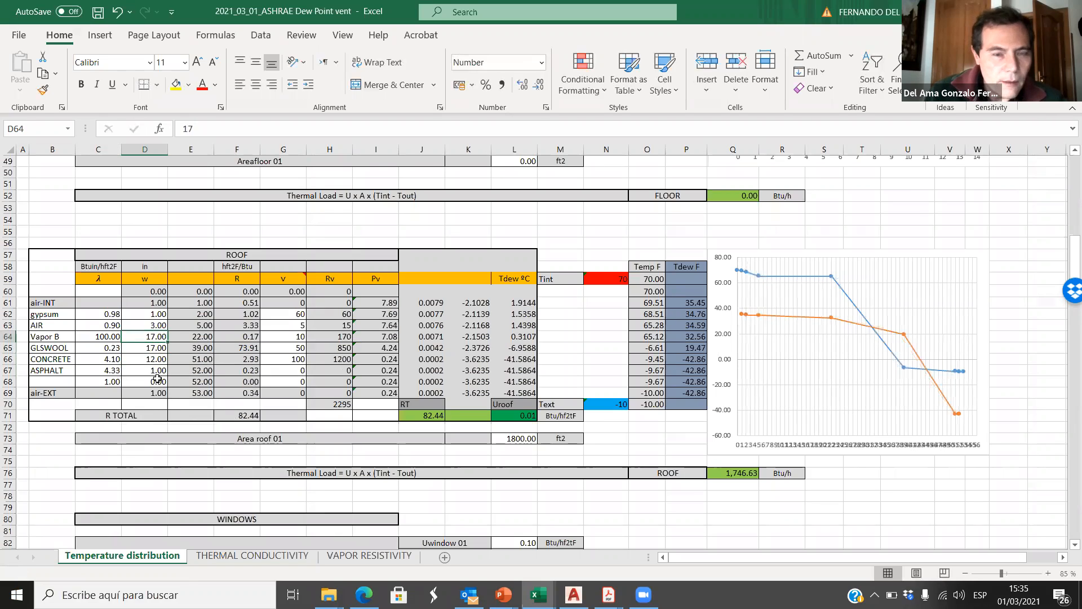
{"action": "type", "text": ".01"}
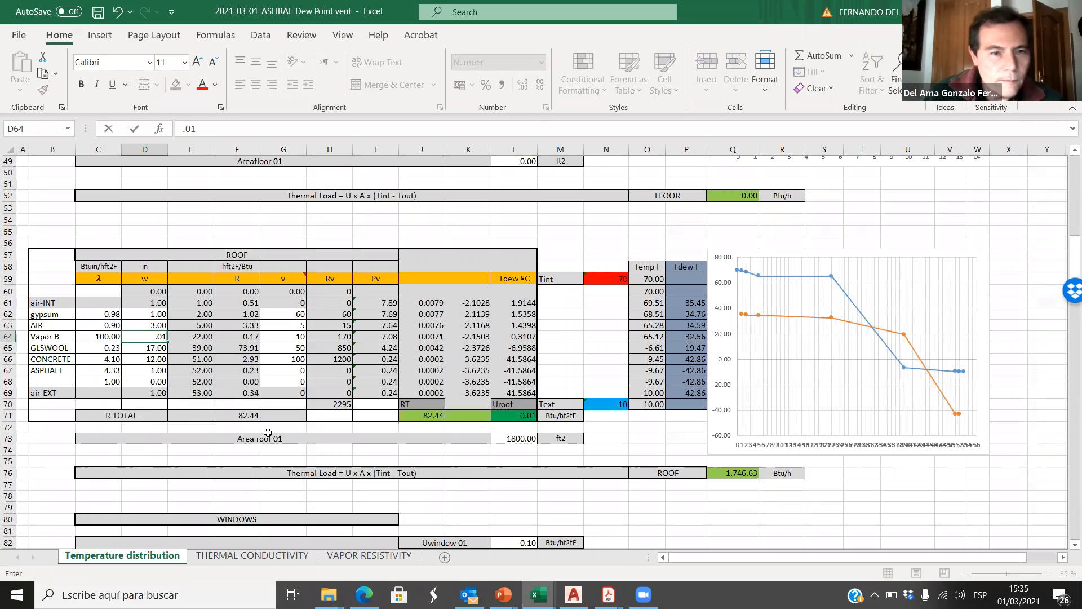
{"action": "left_click", "coordinate": [219, 370]}
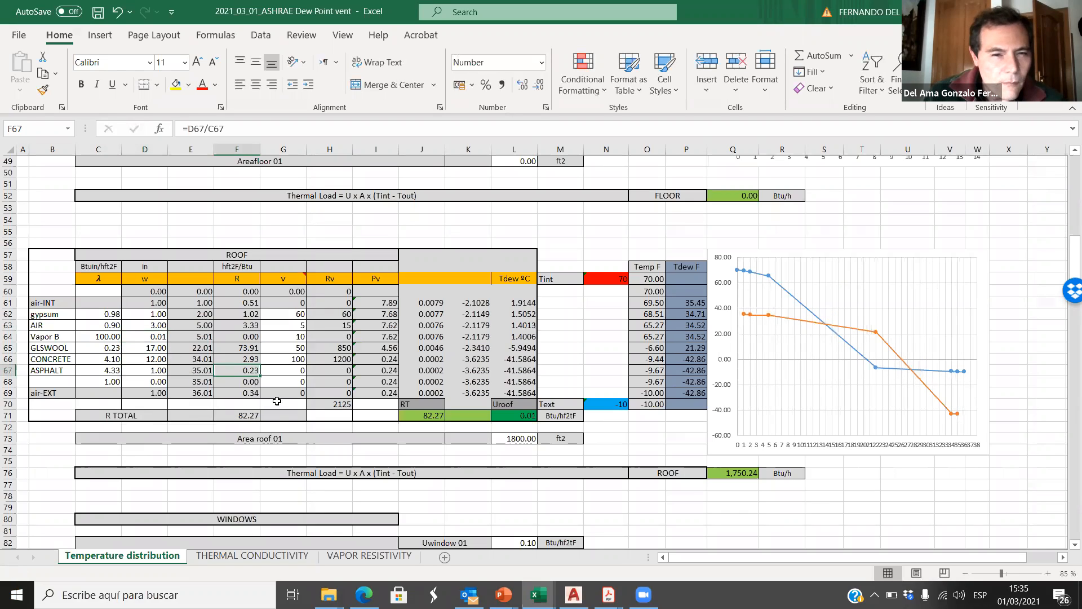
Step: Set the roof layers' v in column G to 100 for ASPHALT, 50 for CONCRETE and 10 for GLSWOOL
{"action": "left_click", "coordinate": [298, 371]}
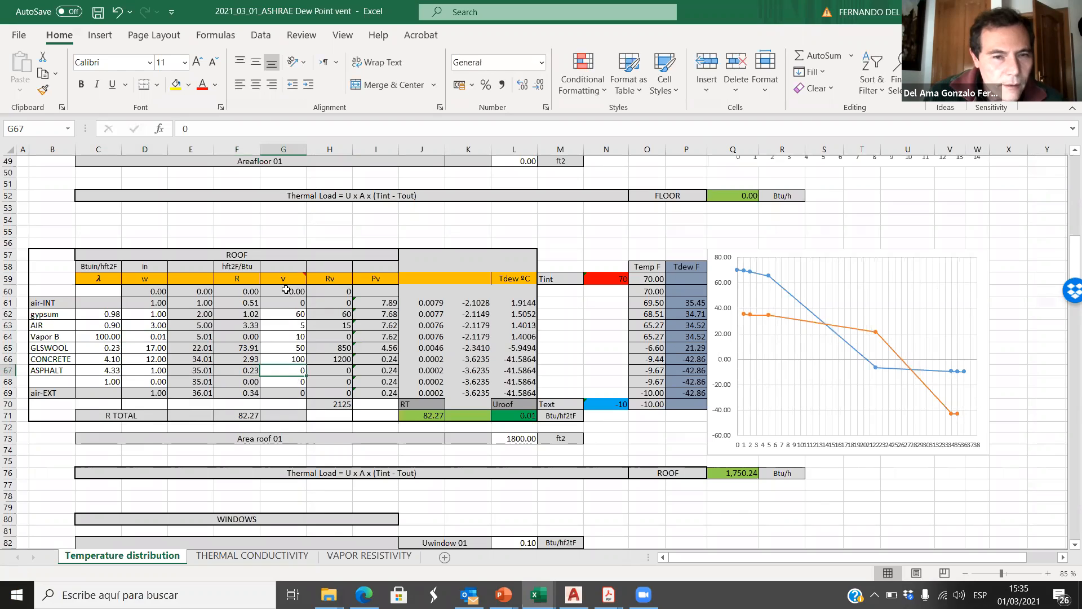
{"action": "type", "text": "100"}
{"action": "left_click", "coordinate": [299, 359]}
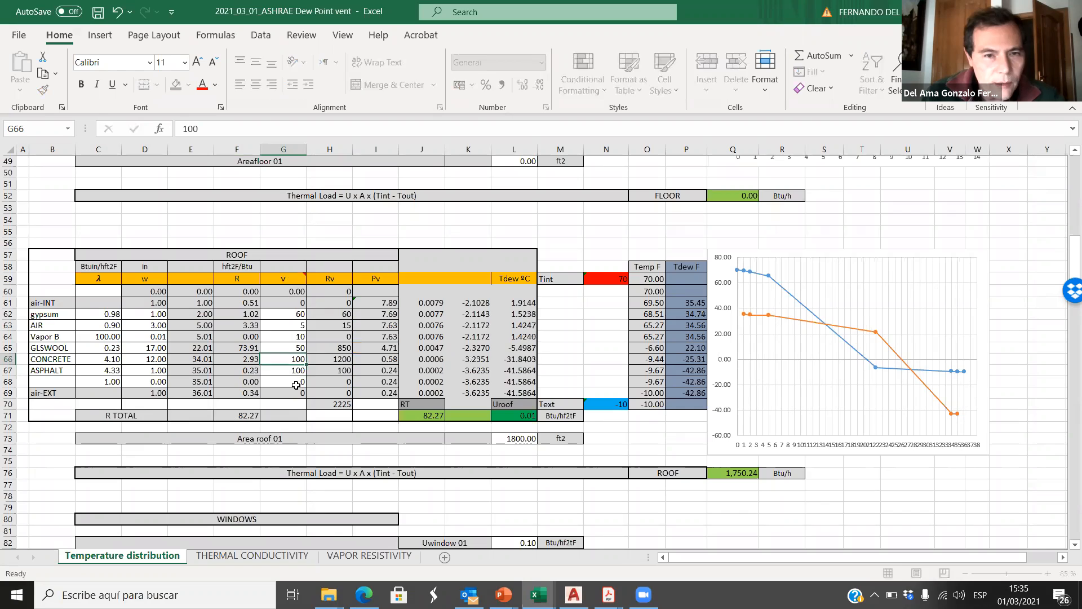
{"action": "type", "text": "50"}
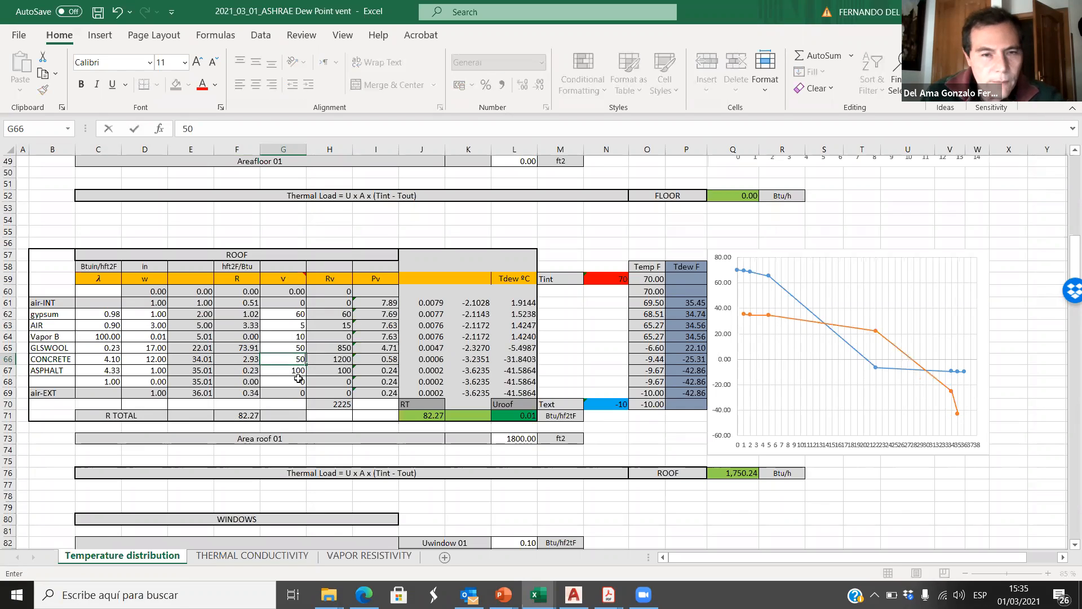
{"action": "left_click", "coordinate": [299, 348]}
{"action": "type", "text": "10"}
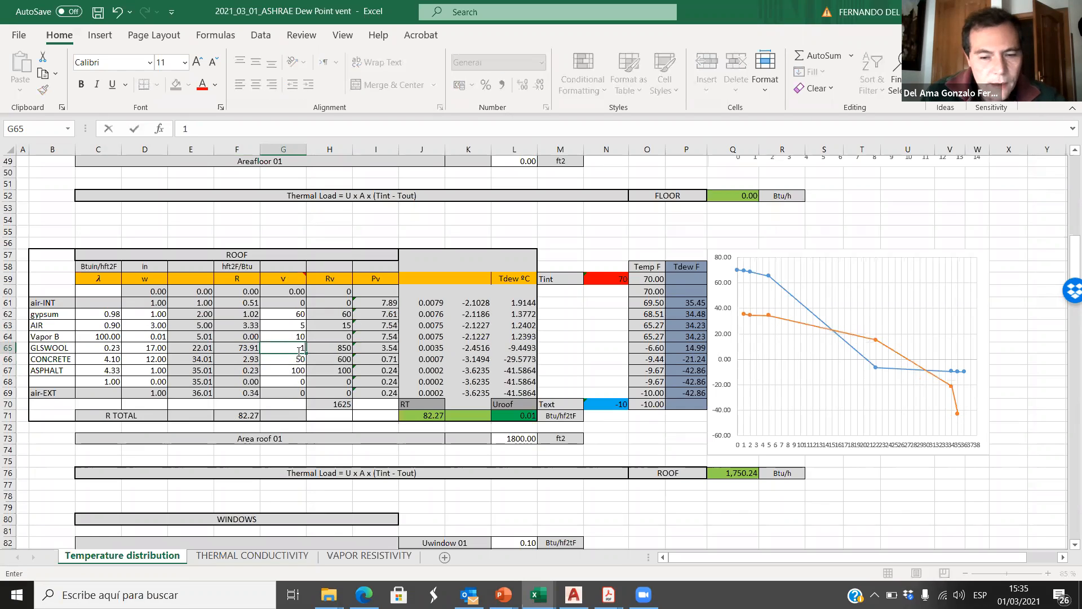
Step: Try a v of 200000 for the roof's Vapor B layer in G64
{"action": "left_click", "coordinate": [296, 336]}
{"action": "type", "text": "200000"}
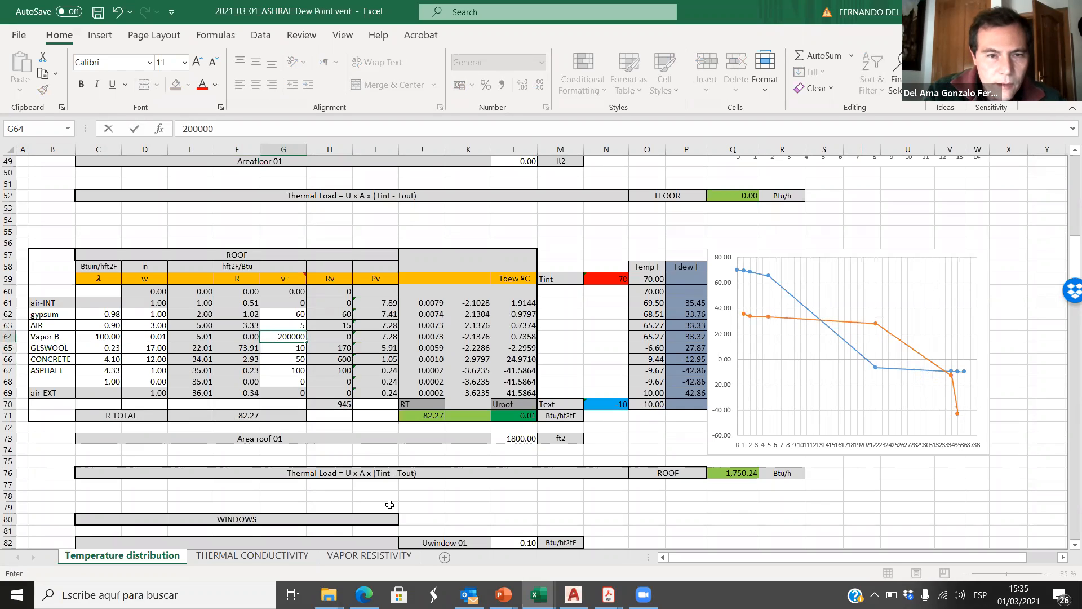
{"action": "left_click", "coordinate": [134, 128]}
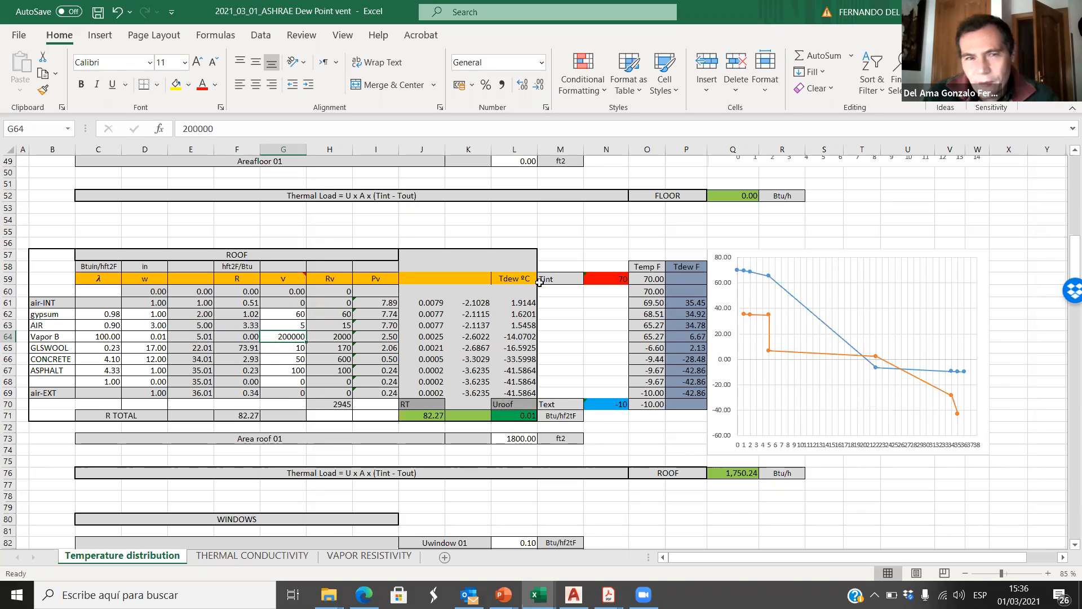
Step: Raise the roof Vapor B layer's v in G64 to 400000 and check the curves in the roof chart
{"action": "left_click", "coordinate": [192, 129]}
{"action": "key", "text": "BackSpace"}
{"action": "type", "text": "4"}
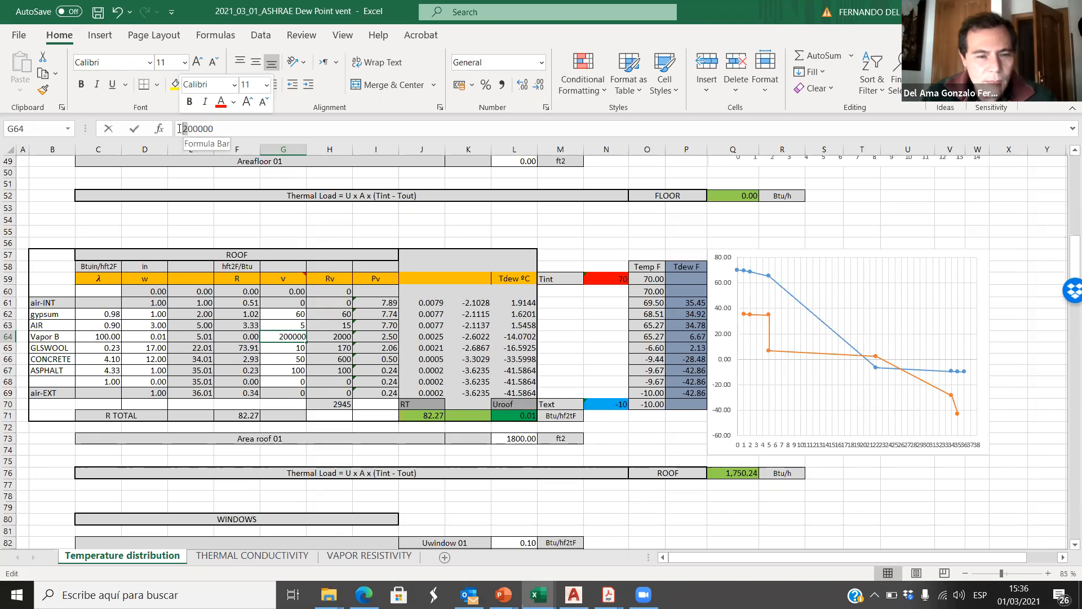
{"action": "left_click", "coordinate": [133, 128]}
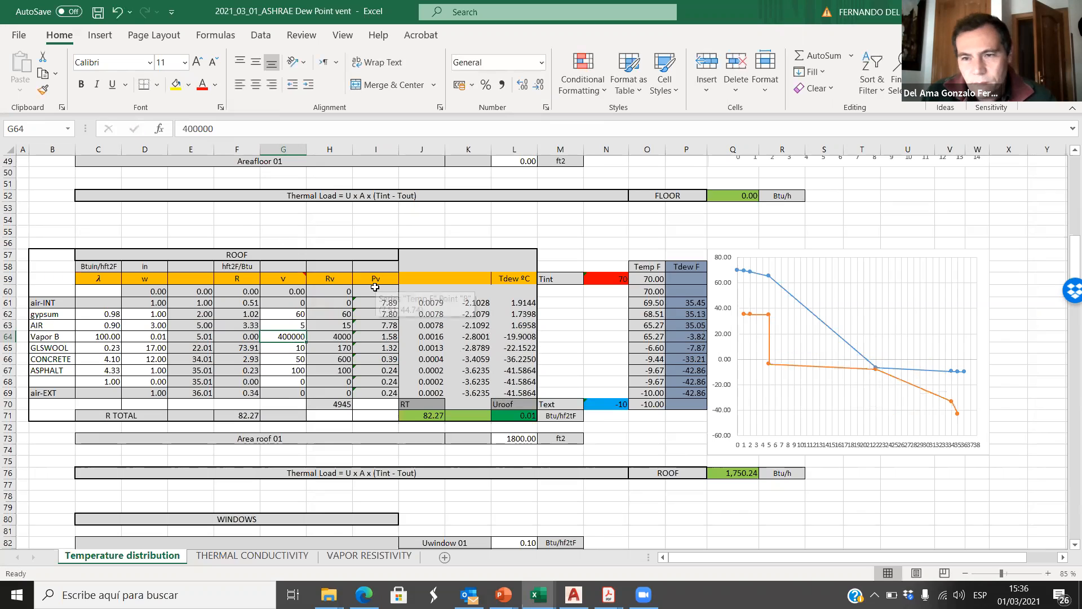
{"action": "left_click", "coordinate": [1016, 417]}
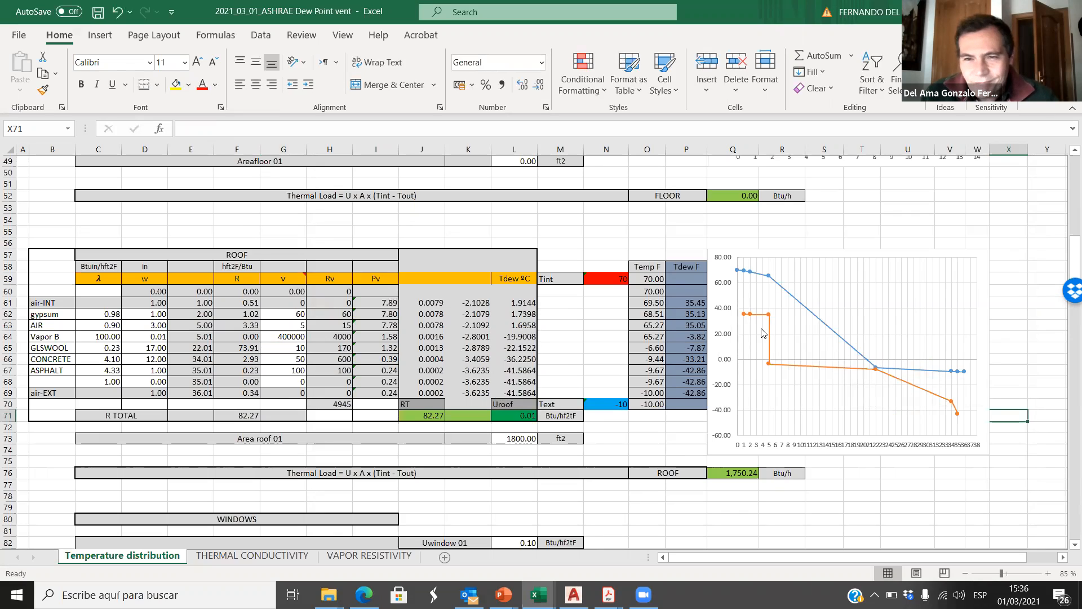
{"action": "mouse_move", "coordinate": [871, 371]}
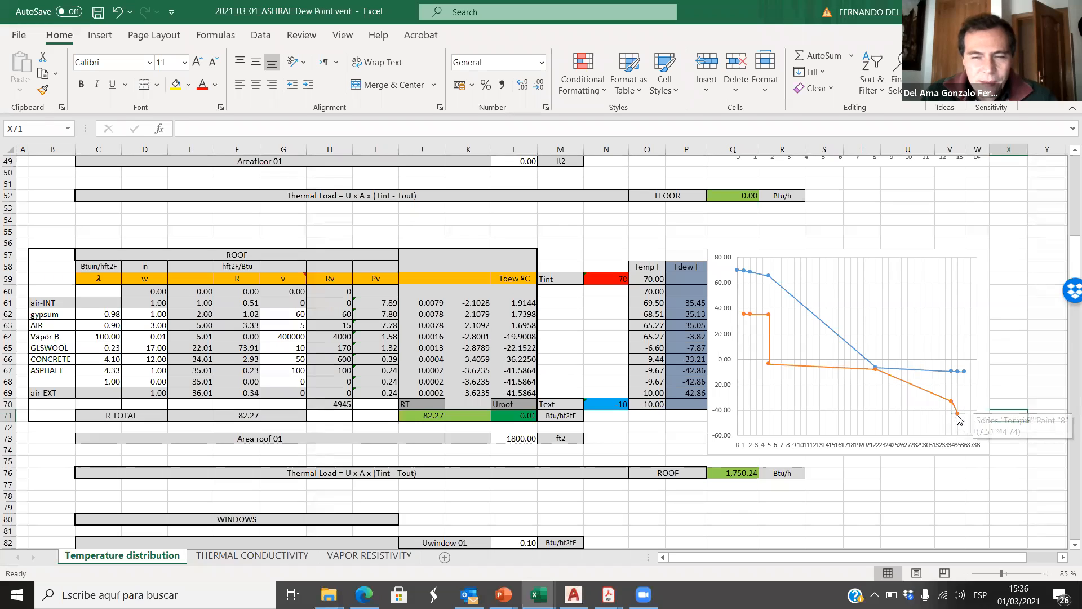
{"action": "mouse_move", "coordinate": [957, 417]}
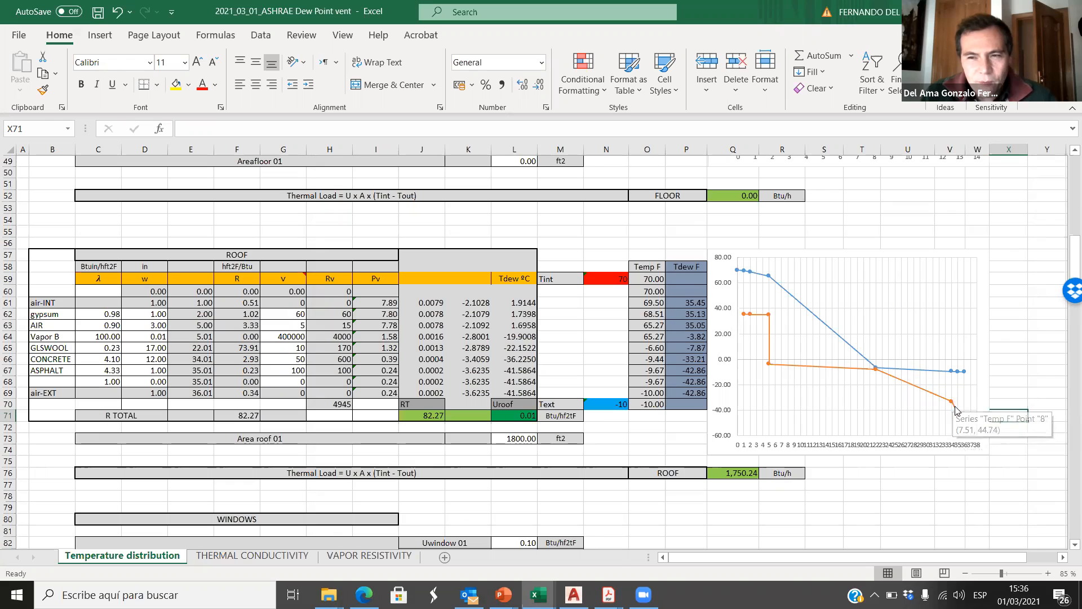
Step: Try a v of 5 for the roof's ASPHALT layer in G67 and undo the change
{"action": "left_click", "coordinate": [299, 372]}
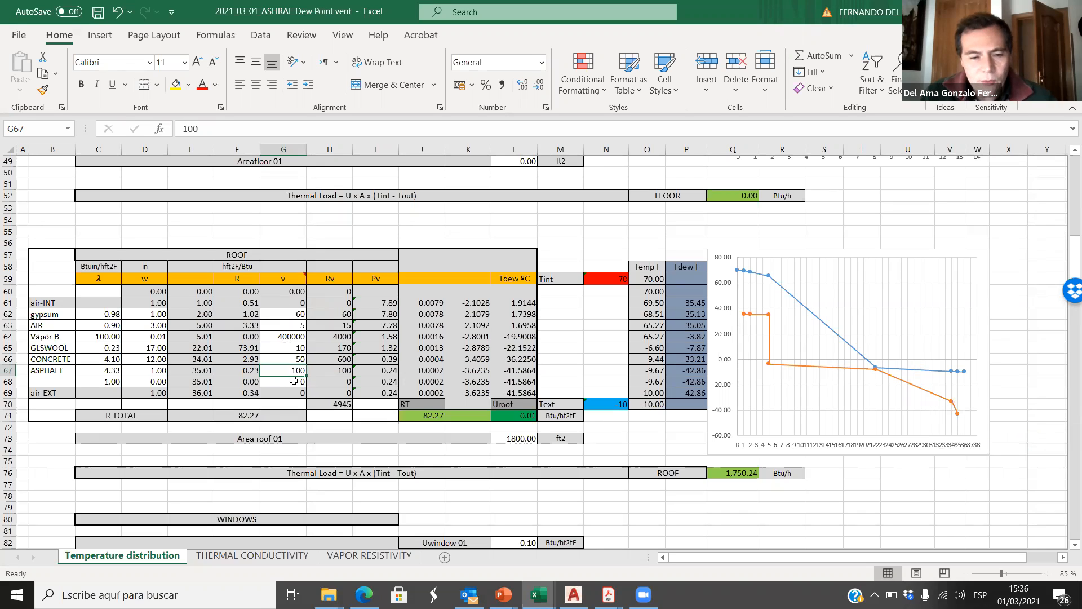
{"action": "type", "text": "5"}
{"action": "left_click", "coordinate": [554, 223]}
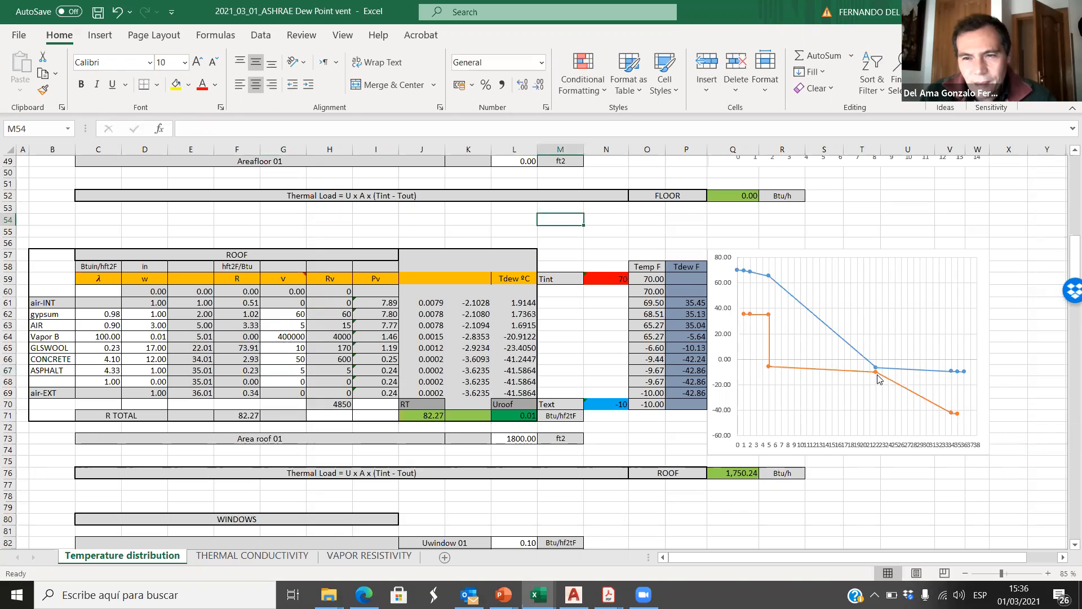
{"action": "key", "text": "ctrl+z"}
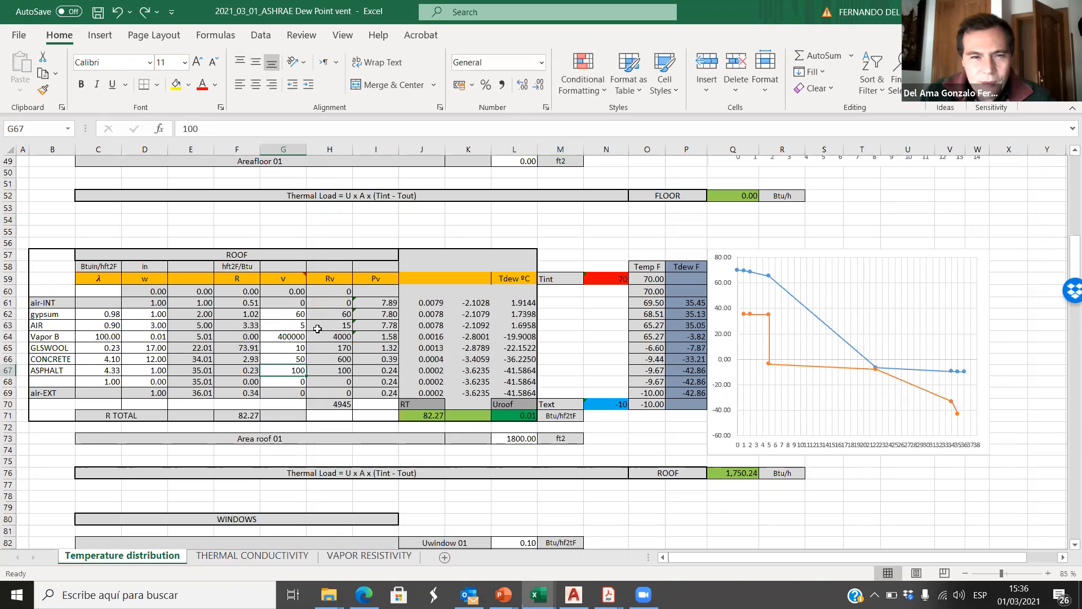
{"action": "left_click", "coordinate": [314, 229]}
Step: Compare the roof's layers and its temperature and dew-point curves with the chart of the Passive House walls
{"action": "left_click", "coordinate": [293, 372]}
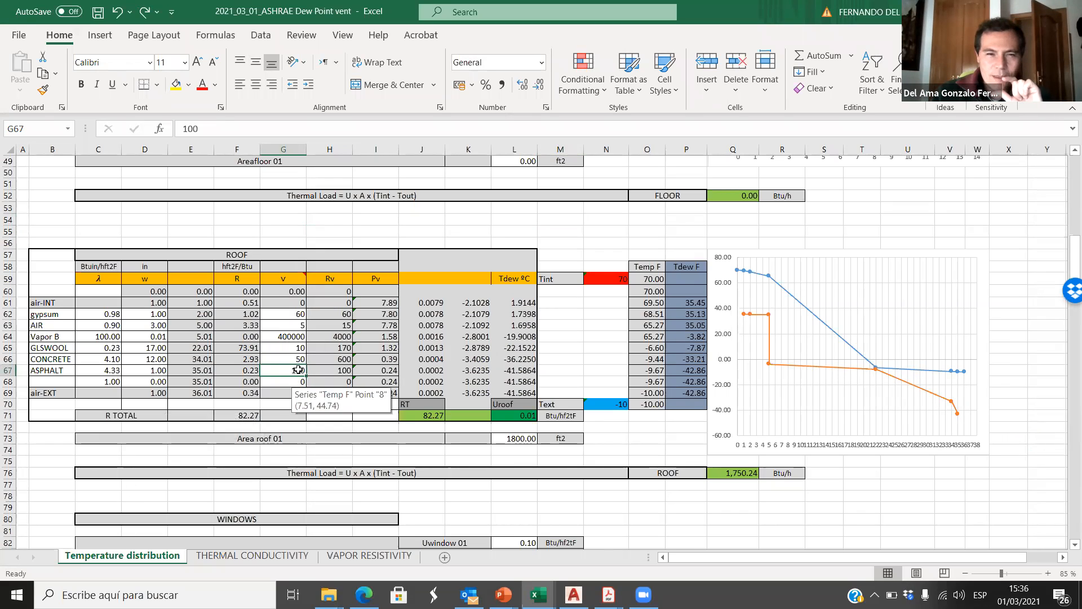
{"action": "left_click", "coordinate": [58, 371]}
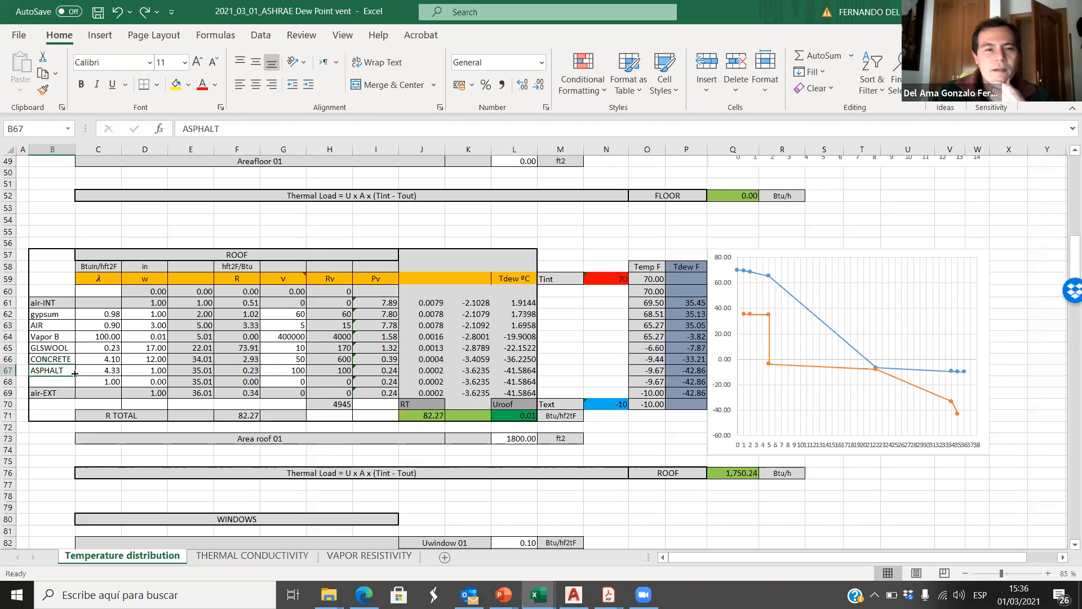
{"action": "left_click", "coordinate": [924, 215]}
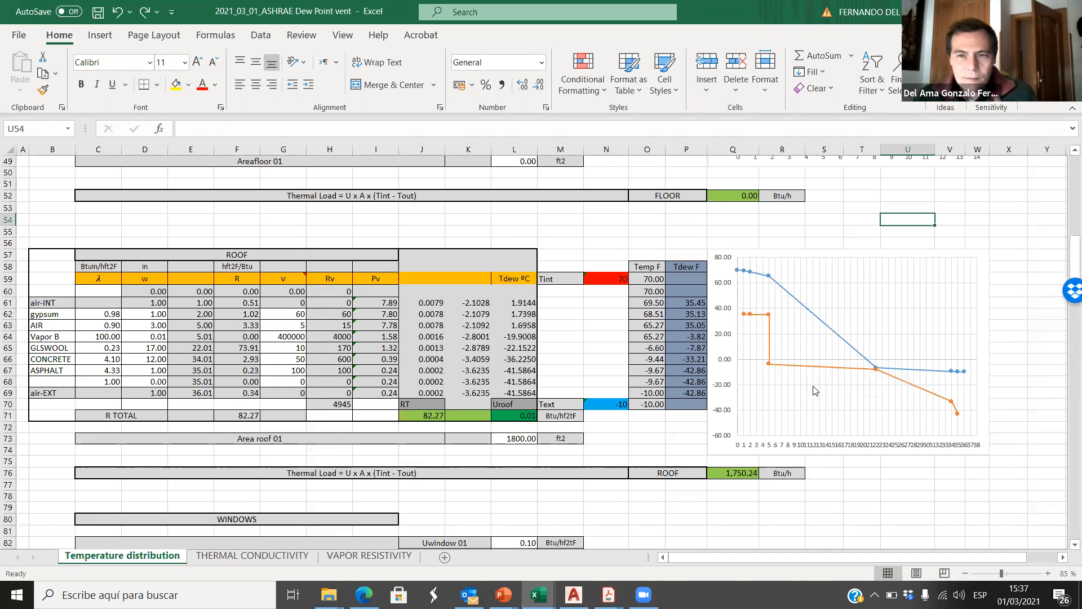
{"action": "scroll", "coordinate": [824, 372], "scroll_direction": "up", "scroll_amount": 15}
{"action": "scroll", "coordinate": [814, 389], "scroll_direction": "up", "scroll_amount": 1}
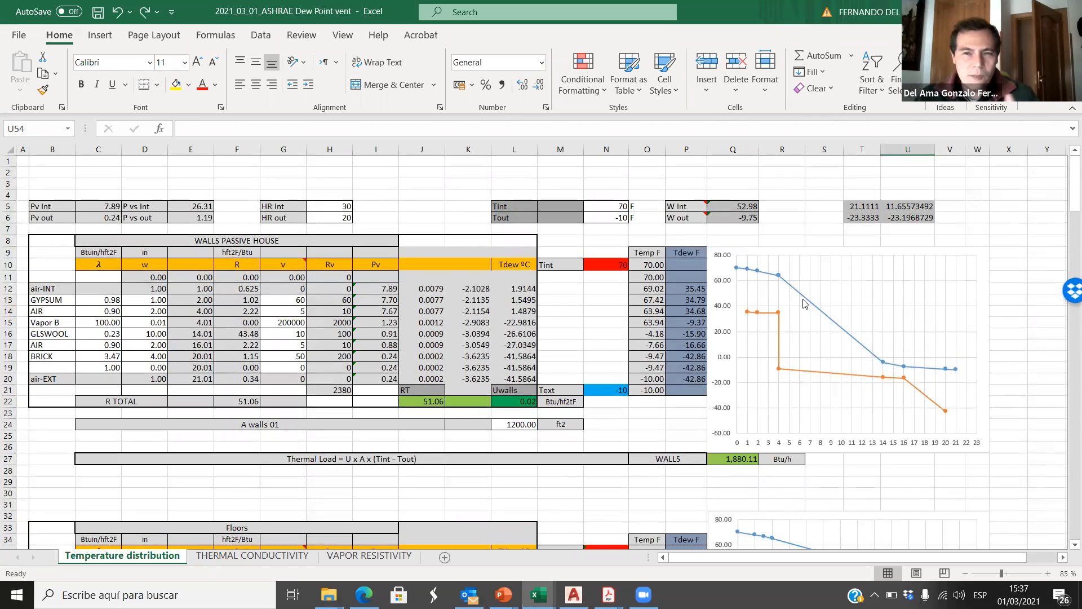
{"action": "scroll", "coordinate": [813, 328], "scroll_direction": "down", "scroll_amount": 5}
{"action": "scroll", "coordinate": [840, 437], "scroll_direction": "down", "scroll_amount": 1}
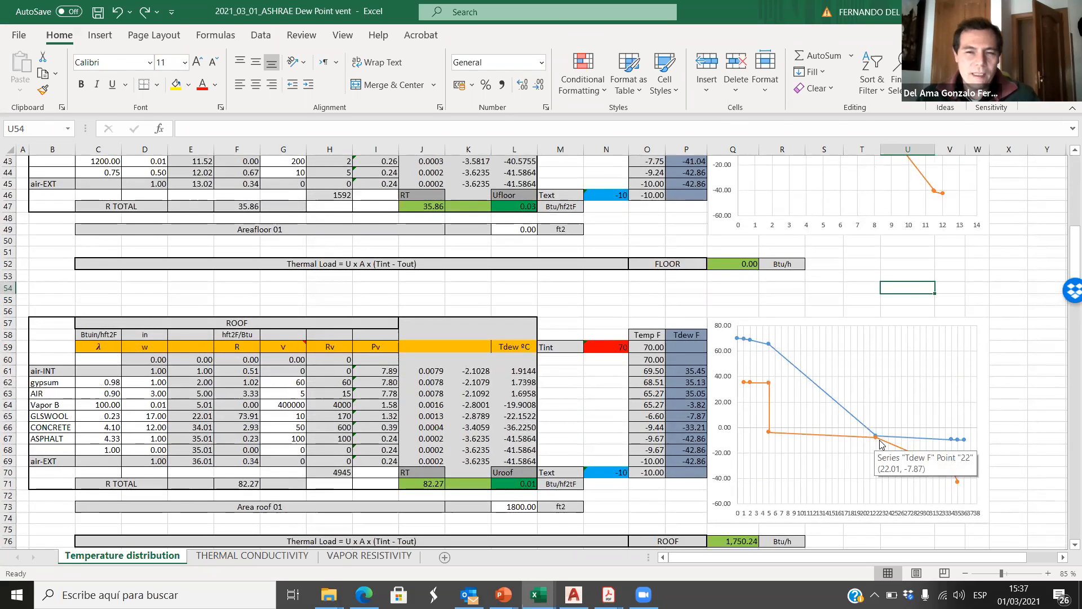
{"action": "mouse_move", "coordinate": [883, 445]}
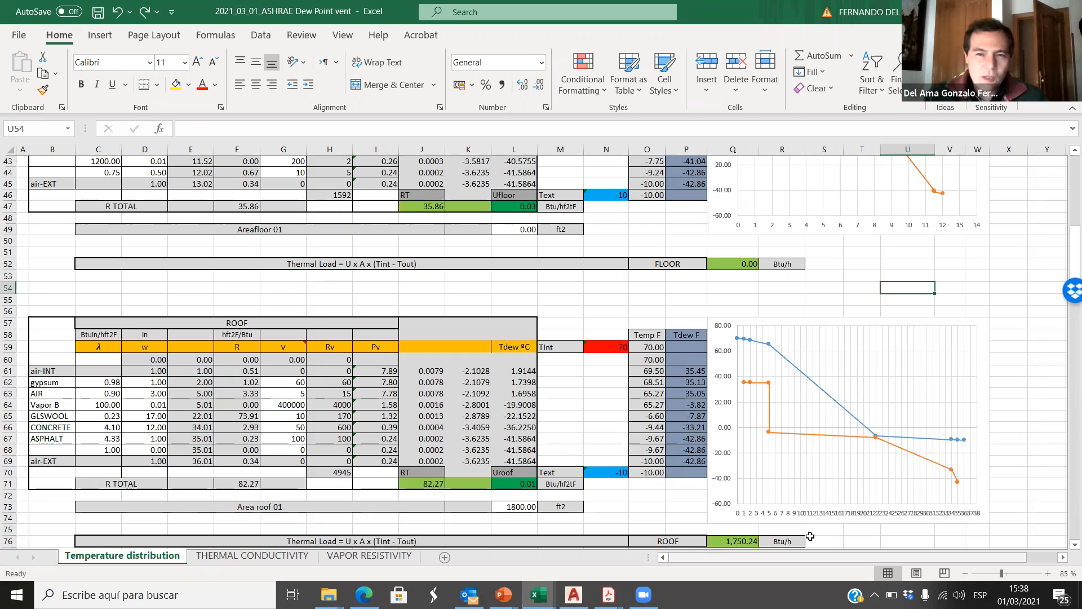
{"action": "mouse_move", "coordinate": [771, 388]}
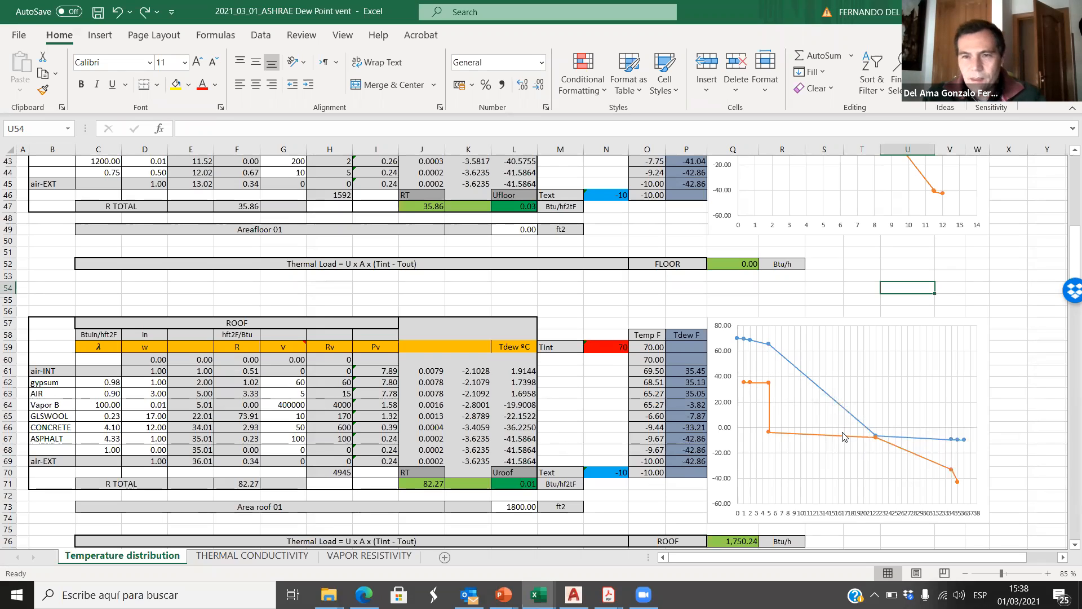
{"action": "scroll", "coordinate": [844, 437], "scroll_direction": "up", "scroll_amount": 14}
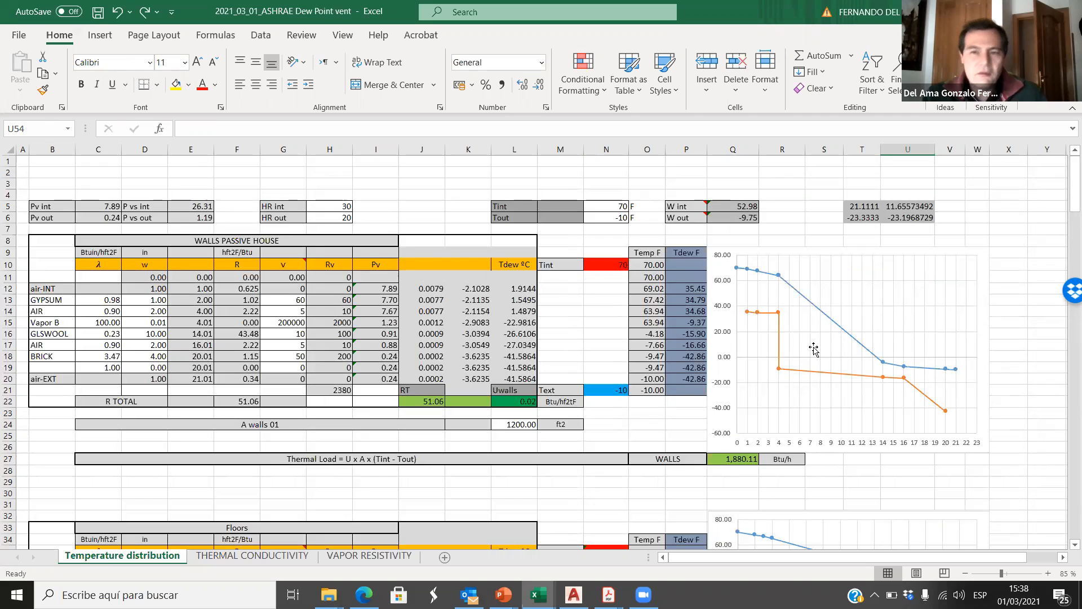
{"action": "scroll", "coordinate": [798, 316], "scroll_direction": "down", "scroll_amount": 11}
{"action": "scroll", "coordinate": [807, 353], "scroll_direction": "down", "scroll_amount": 3}
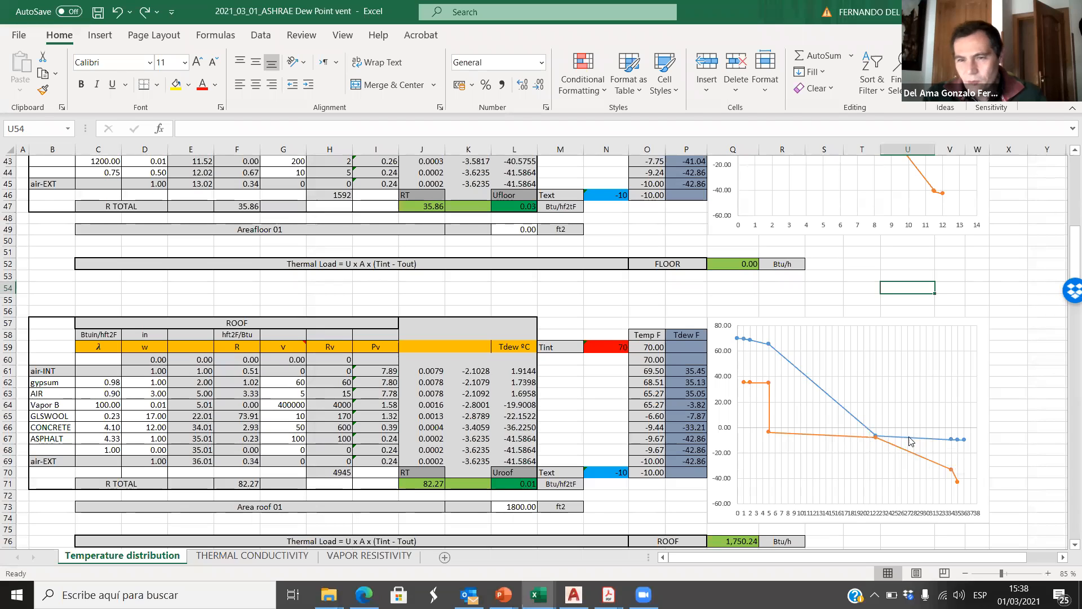
{"action": "mouse_move", "coordinate": [943, 445]}
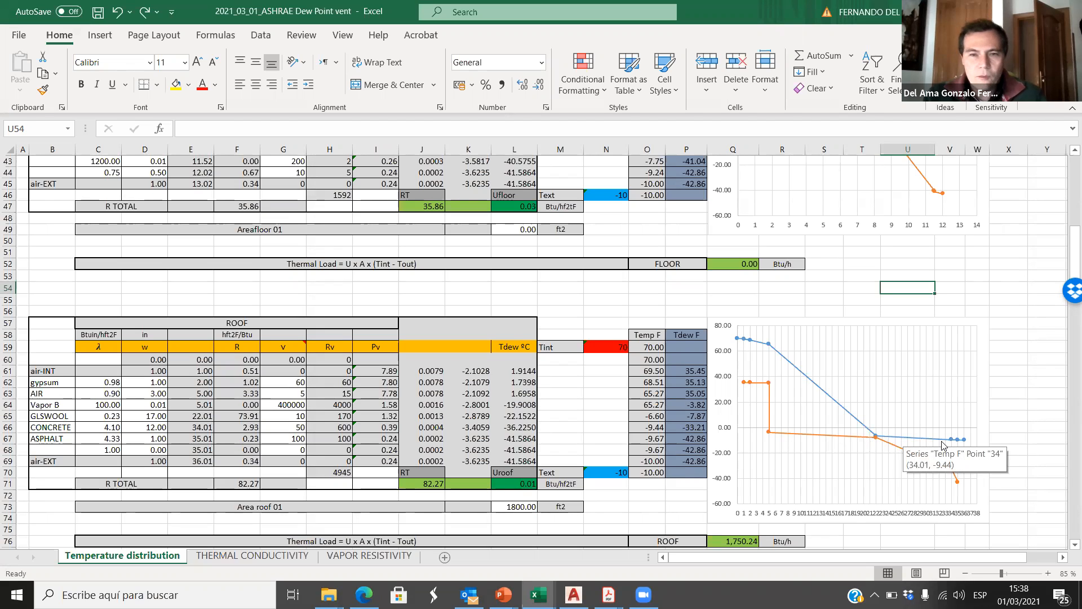
{"action": "left_click", "coordinate": [1020, 391]}
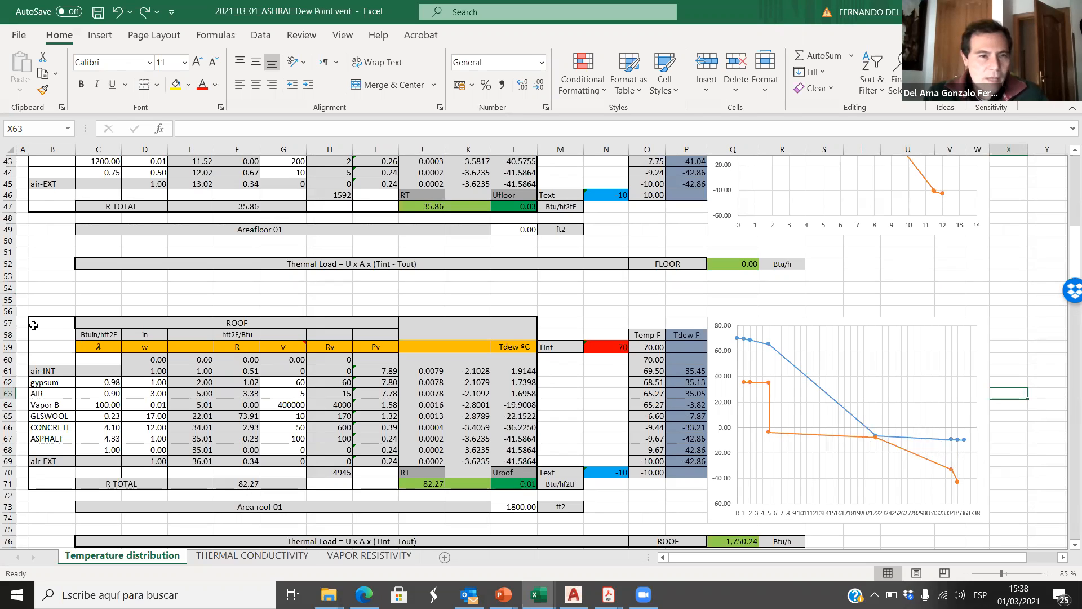
Step: Look up the roof's area on slide 1 of the Classwork presentation and set Area roof 01 in L73 of the spreadsheet to 1560 ft2
{"action": "left_click_drag", "start_coordinate": [74, 348], "coordinate": [532, 322]}
{"action": "left_click", "coordinate": [546, 300]}
{"action": "scroll", "coordinate": [585, 406], "scroll_direction": "down", "scroll_amount": 2}
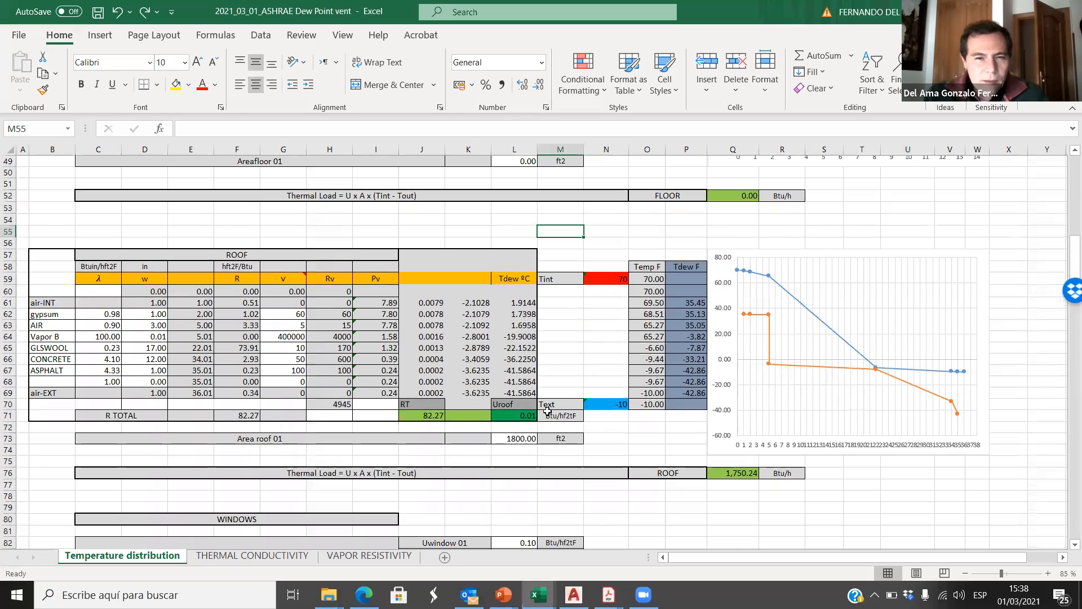
{"action": "left_click", "coordinate": [508, 438]}
{"action": "left_click", "coordinate": [501, 594]}
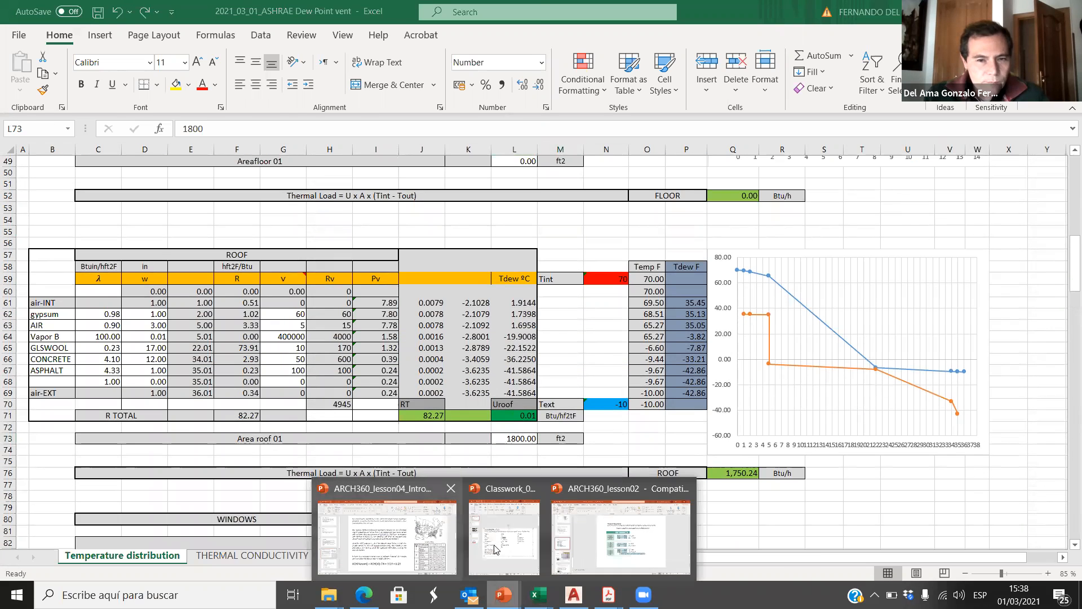
{"action": "left_click", "coordinate": [495, 544]}
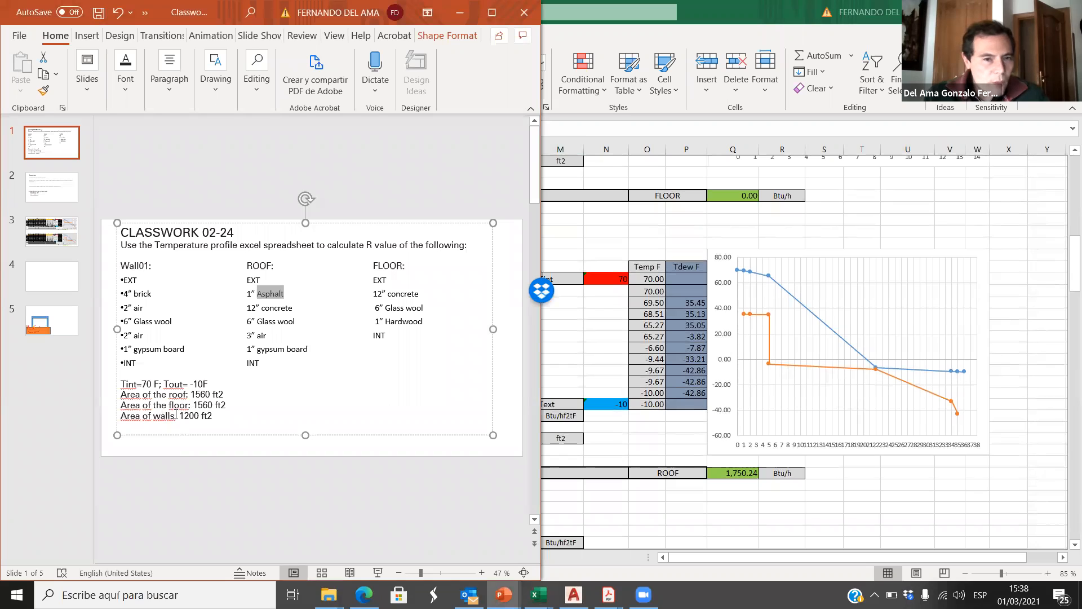
{"action": "left_click_drag", "start_coordinate": [192, 395], "coordinate": [206, 395]}
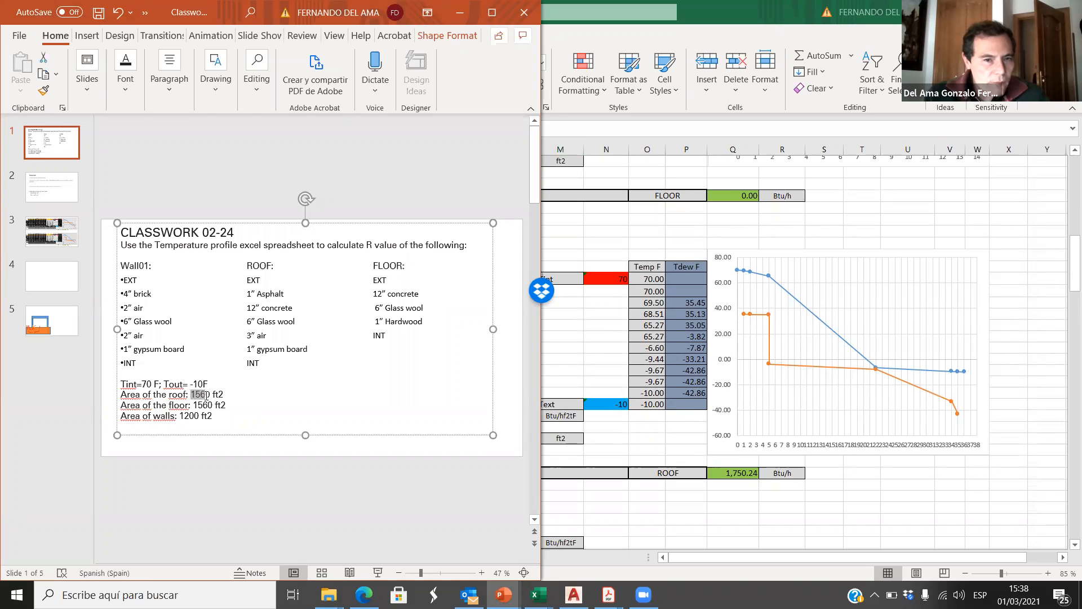
{"action": "left_click", "coordinate": [1039, 292]}
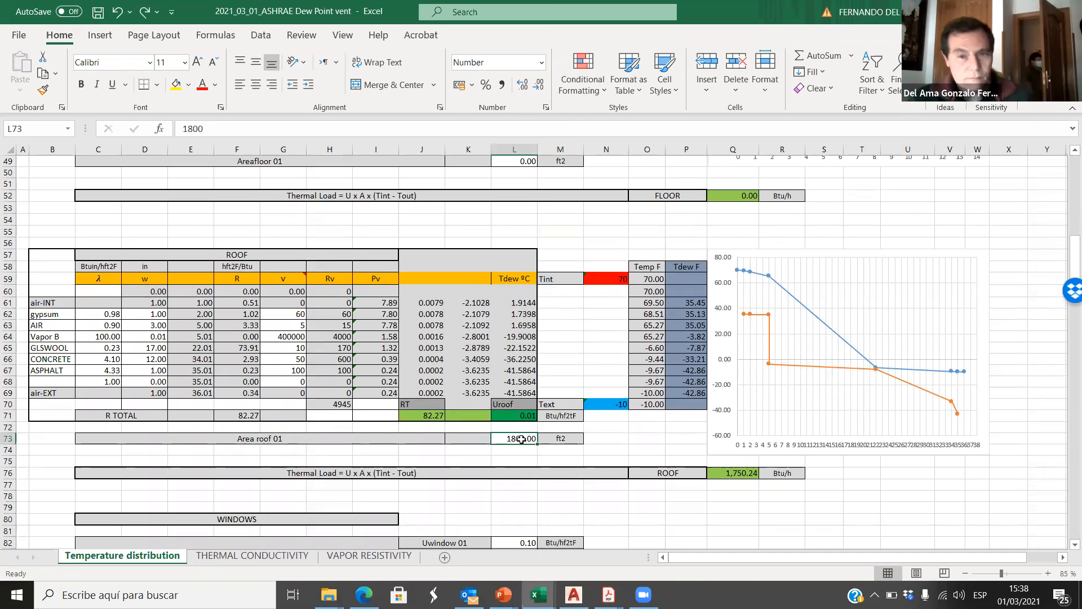
{"action": "type", "text": "1560"}
{"action": "left_click_drag", "start_coordinate": [1031, 236], "coordinate": [1031, 246]}
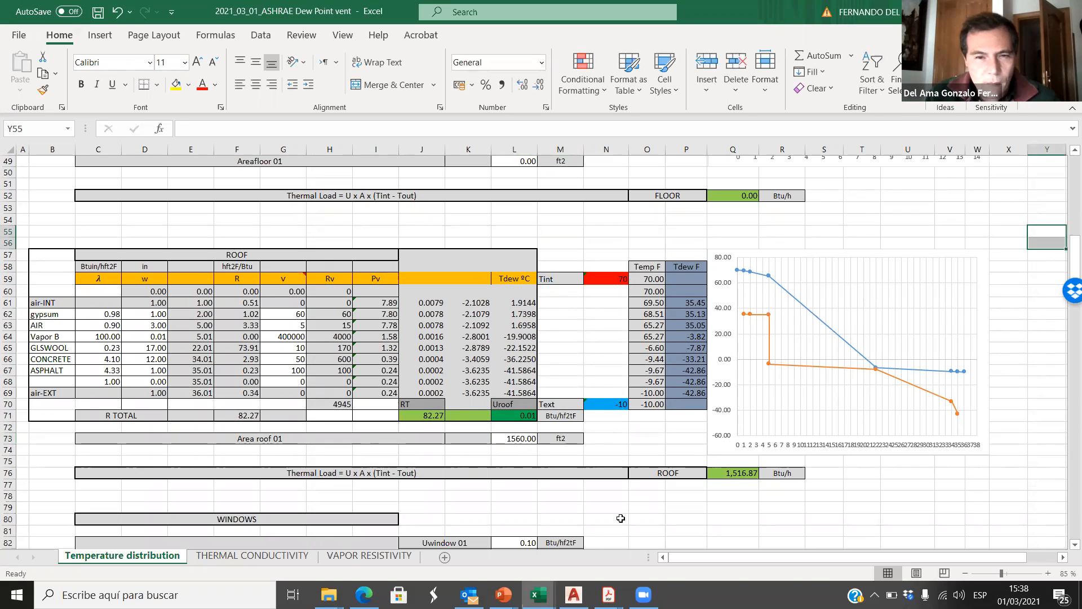
Step: Copy the roof calculation with its chart, B57:W76, and paste it onto the empty slide 4 of the Classwork presentation in PowerPoint
{"action": "left_click", "coordinate": [730, 475]}
{"action": "left_click_drag", "start_coordinate": [42, 251], "coordinate": [981, 474]}
{"action": "key", "text": "ctrl+c"}
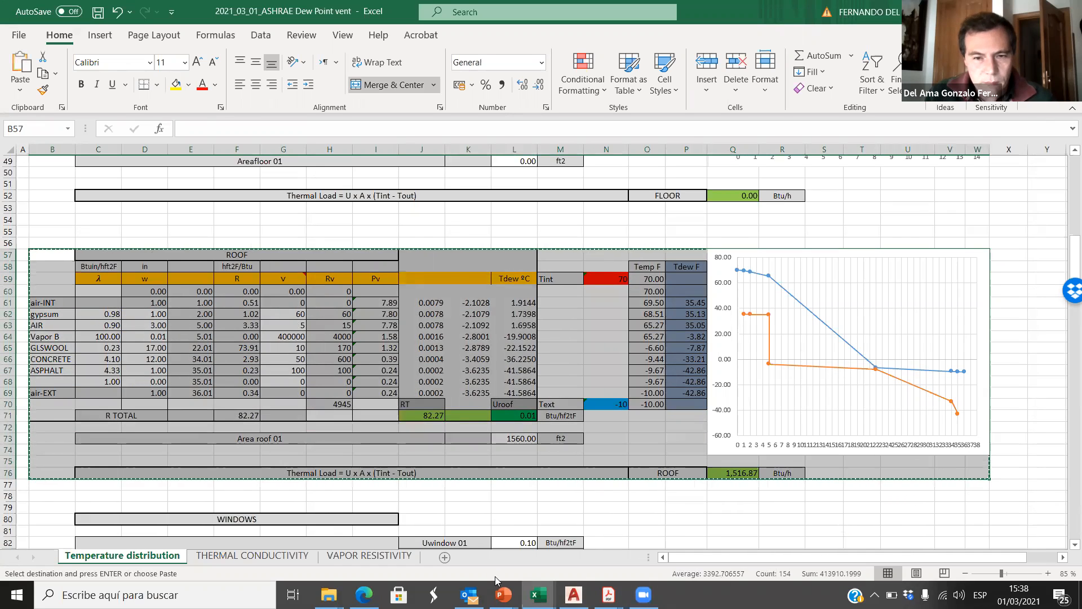
{"action": "mouse_move", "coordinate": [504, 593]}
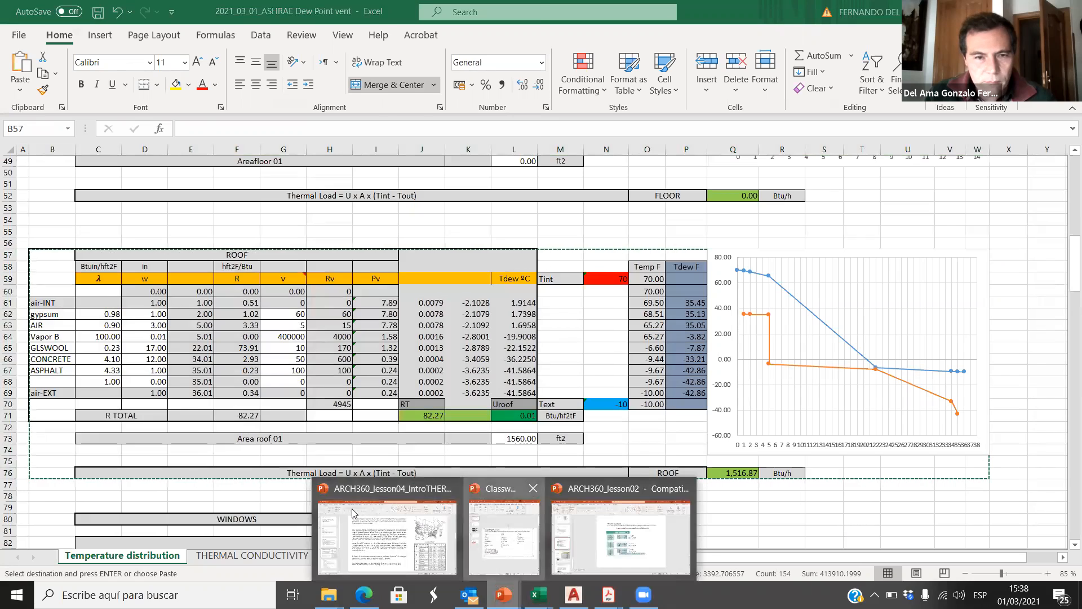
{"action": "left_click", "coordinate": [503, 535]}
{"action": "scroll", "coordinate": [317, 360], "scroll_direction": "down", "scroll_amount": 2}
{"action": "key", "text": "ctrl+v"}
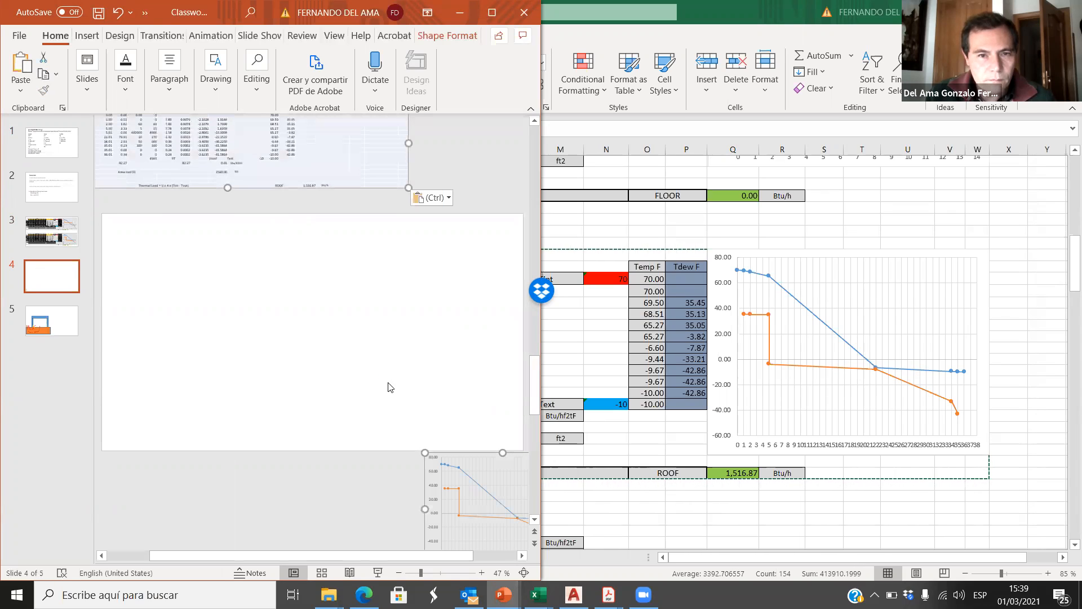
Step: Convert the pasted roof calculation to a picture and place it in the lower half of slide 4
{"action": "left_click", "coordinate": [433, 197]}
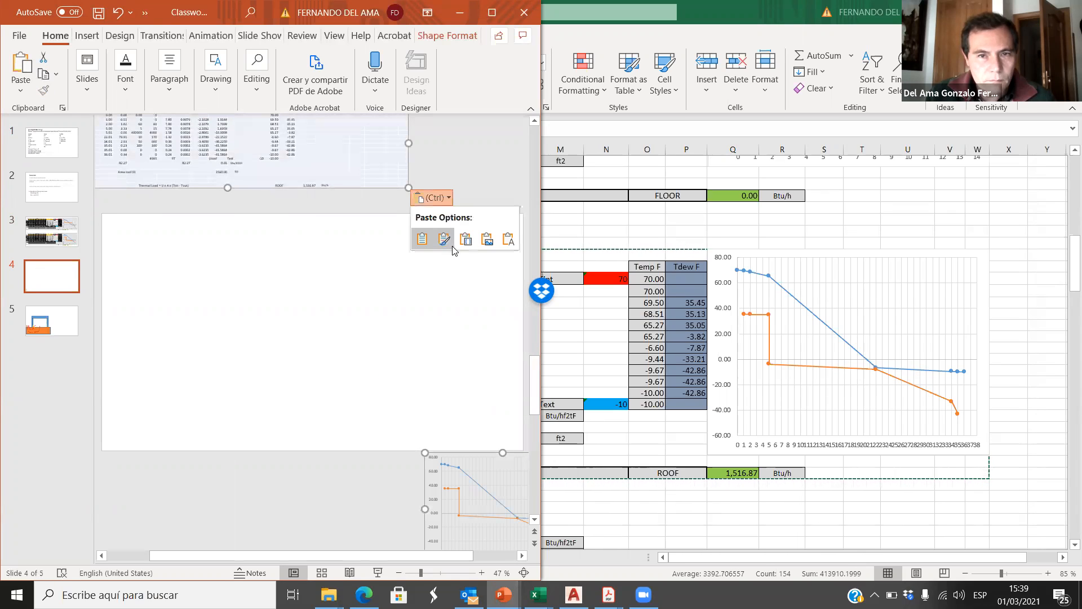
{"action": "left_click", "coordinate": [487, 239]}
{"action": "left_click_drag", "start_coordinate": [346, 358], "coordinate": [346, 421]}
{"action": "left_click", "coordinate": [371, 467]}
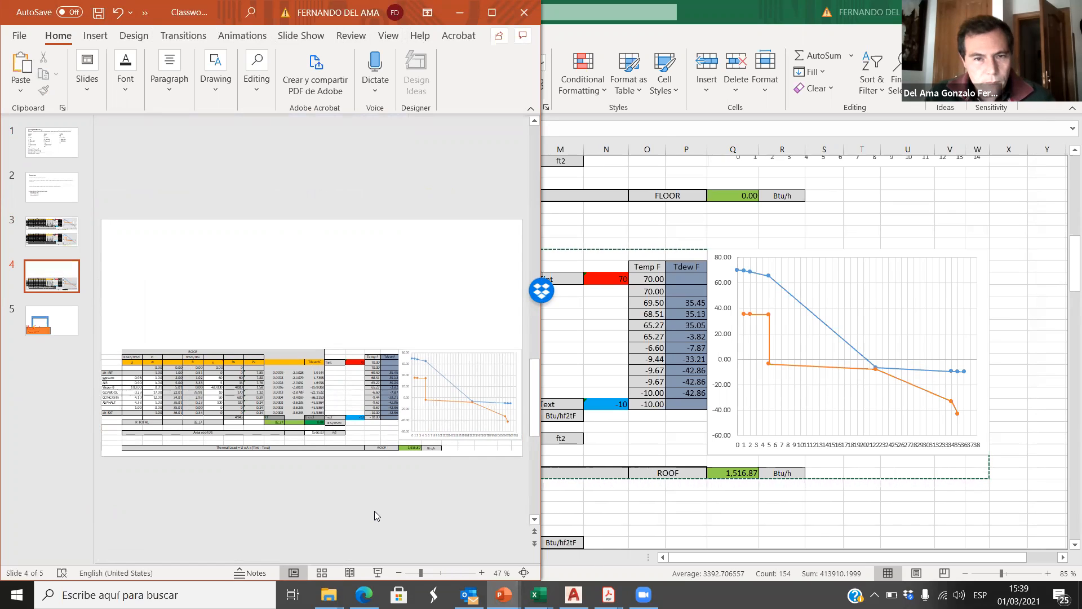
Step: Review the floor layers on slide 1, then examine the spreadsheet's Floors, Walls Passive House and Roof tables and their charts in Excel
{"action": "left_click", "coordinate": [46, 148]}
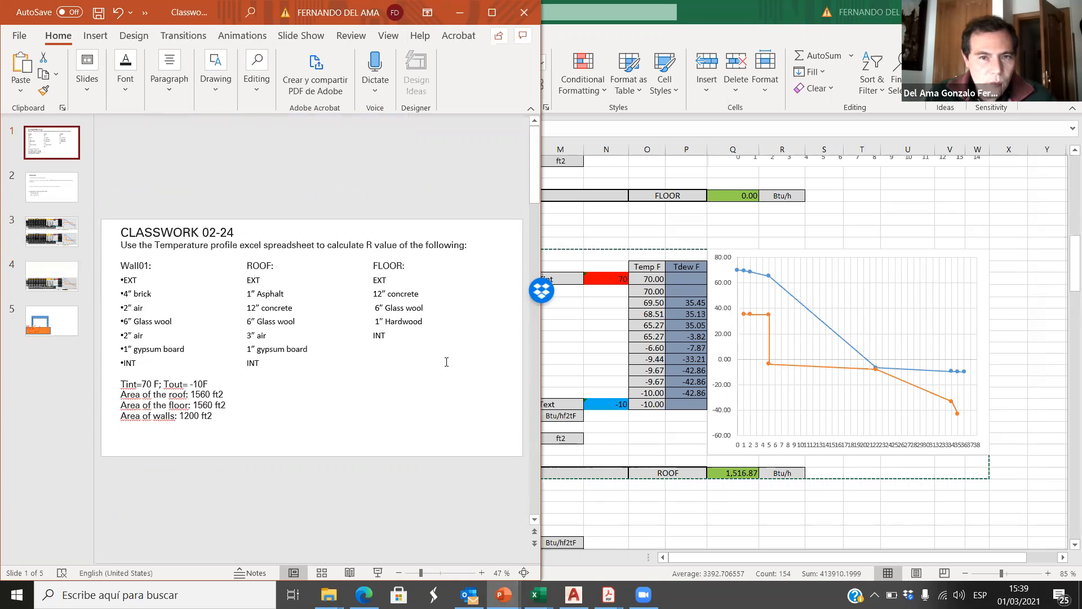
{"action": "left_click", "coordinate": [992, 229]}
{"action": "scroll", "coordinate": [496, 372], "scroll_direction": "up", "scroll_amount": 3}
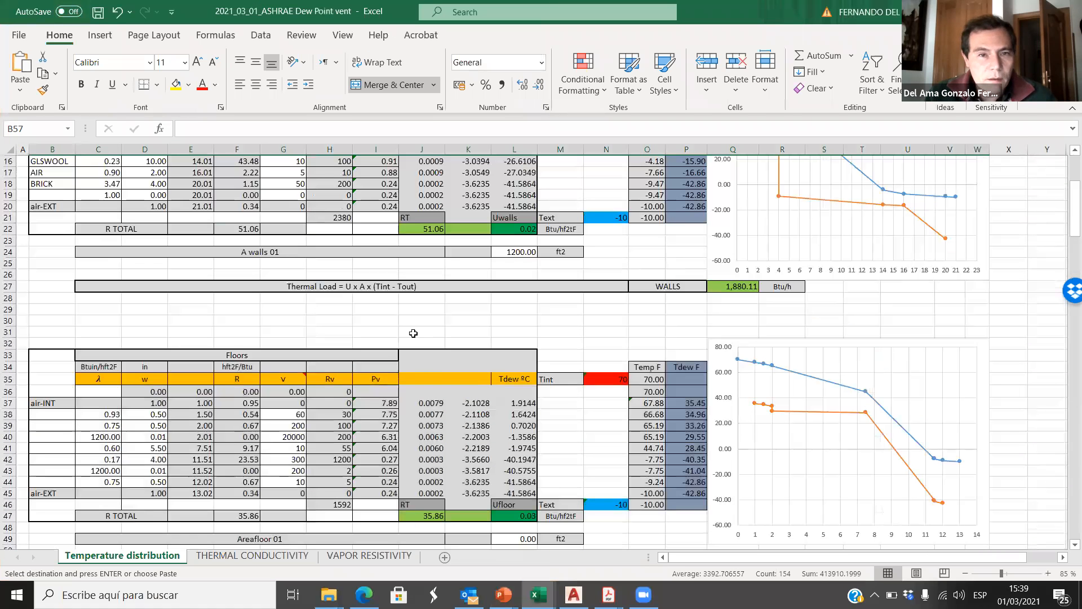
{"action": "left_click", "coordinate": [241, 359]}
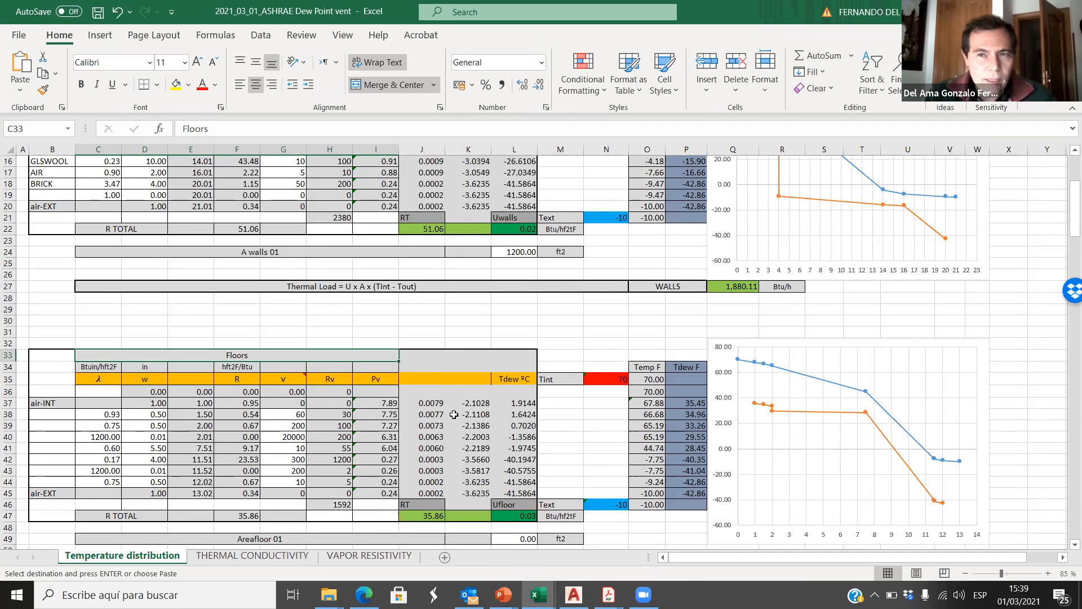
{"action": "scroll", "coordinate": [644, 283], "scroll_direction": "up", "scroll_amount": 3}
{"action": "scroll", "coordinate": [644, 283], "scroll_direction": "up", "scroll_amount": 2}
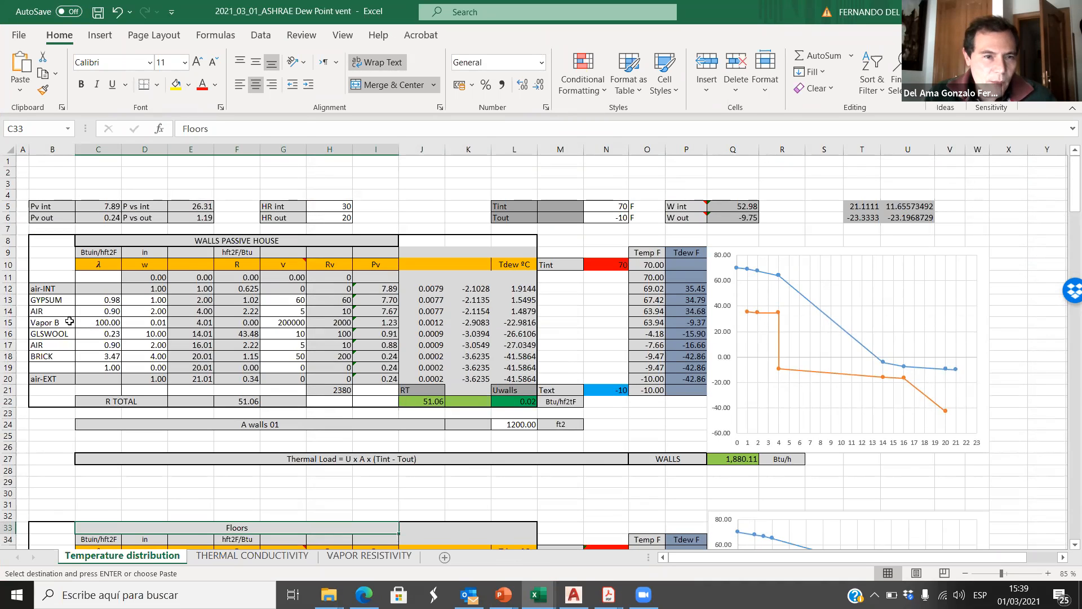
{"action": "scroll", "coordinate": [62, 327], "scroll_direction": "down", "scroll_amount": 5}
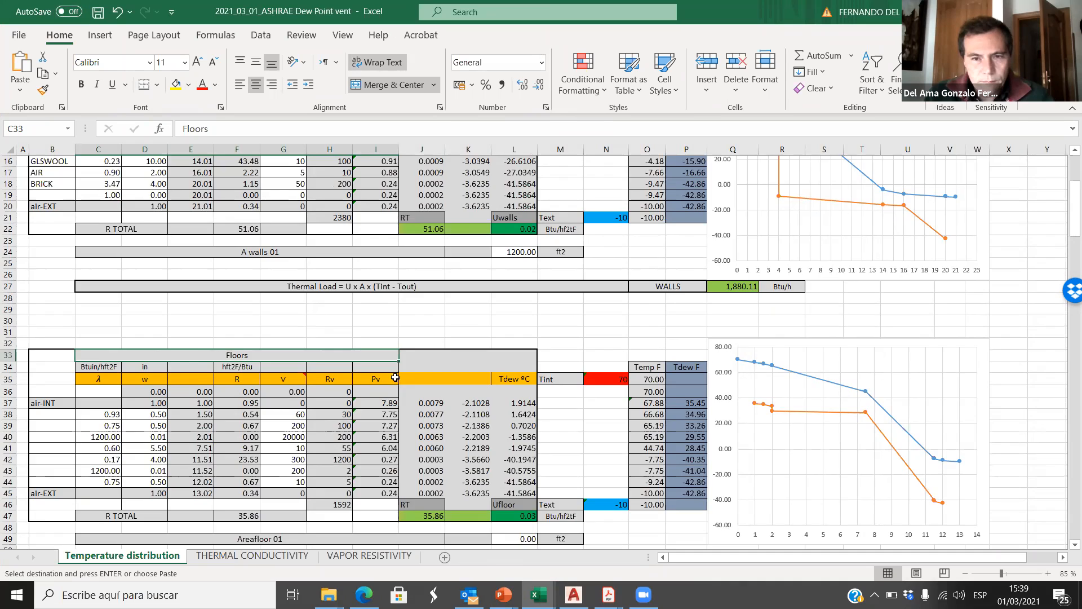
{"action": "scroll", "coordinate": [395, 378], "scroll_direction": "down", "scroll_amount": 11}
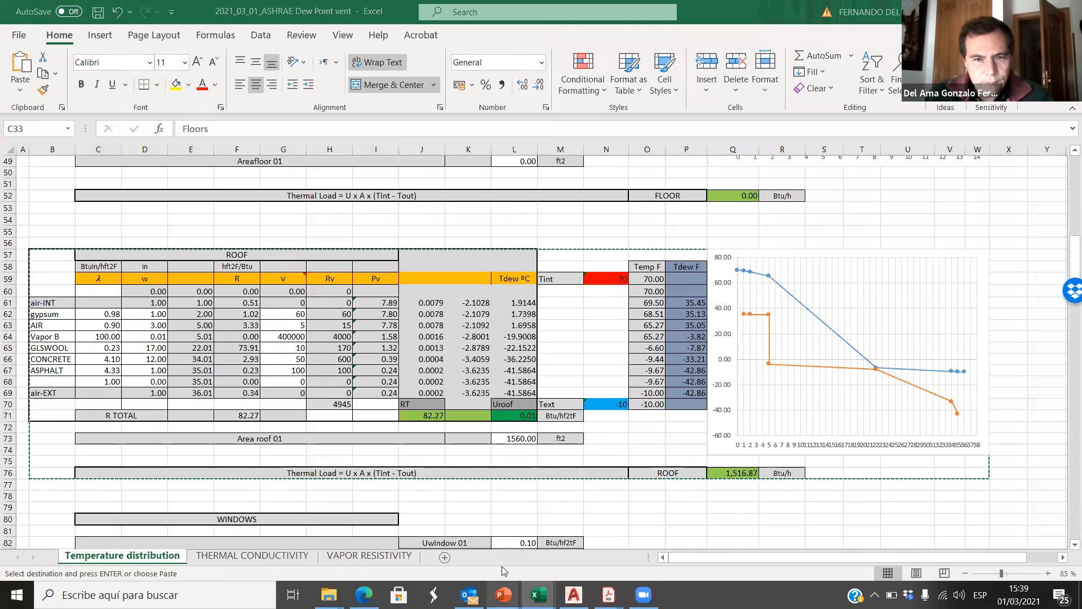
Step: Return to the Classwork presentation, maximize it, and review the wall and roof results on slides 3 and 4 and the ground heat-flow diagram on slide 5
{"action": "mouse_move", "coordinate": [503, 595]}
{"action": "left_click", "coordinate": [496, 563]}
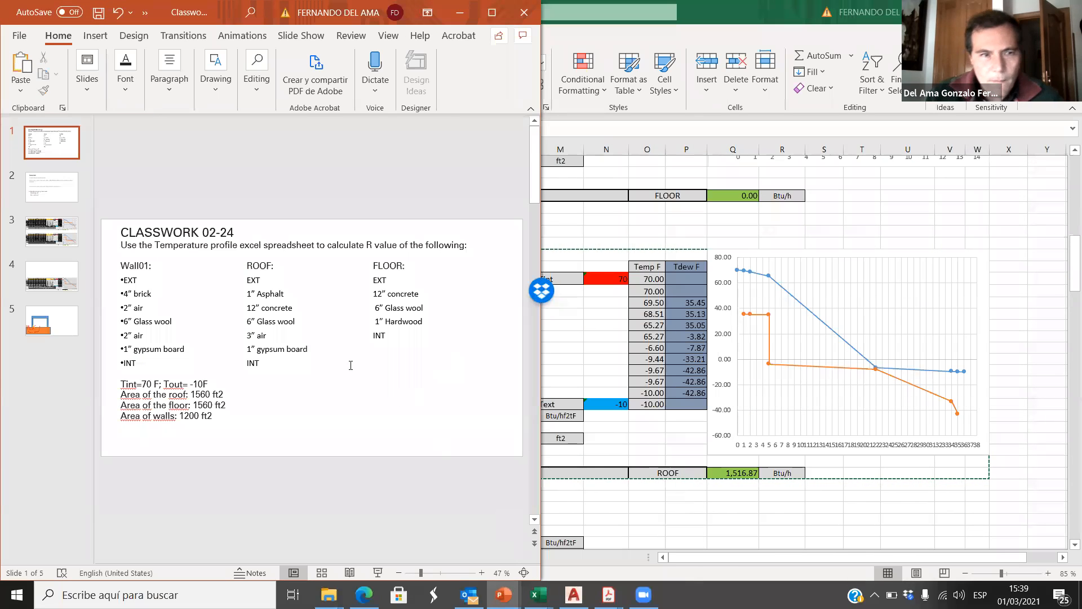
{"action": "left_click", "coordinate": [51, 231]}
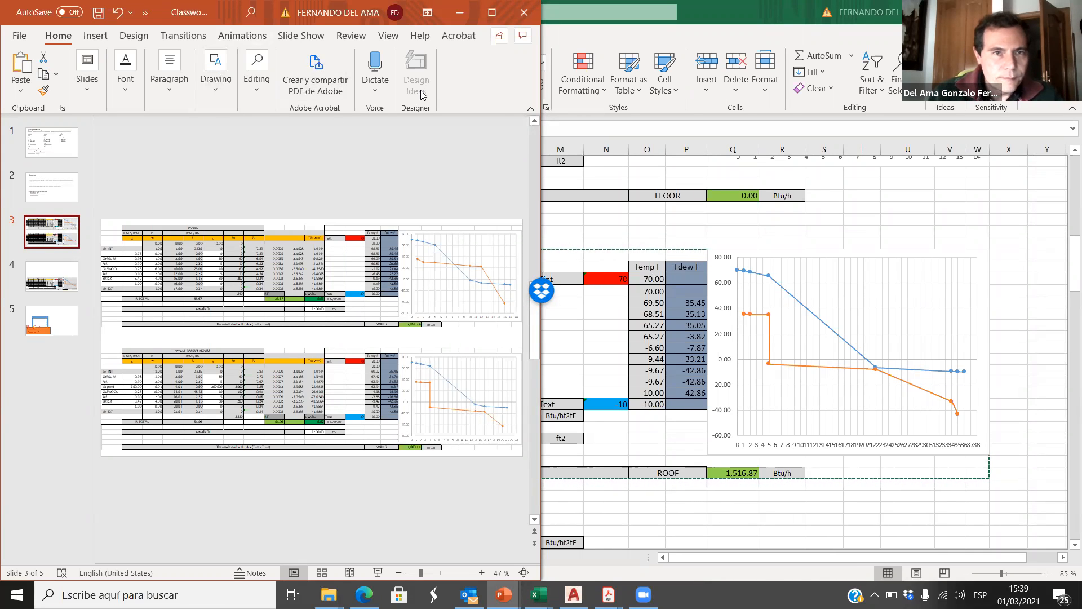
{"action": "key", "text": "super+Up"}
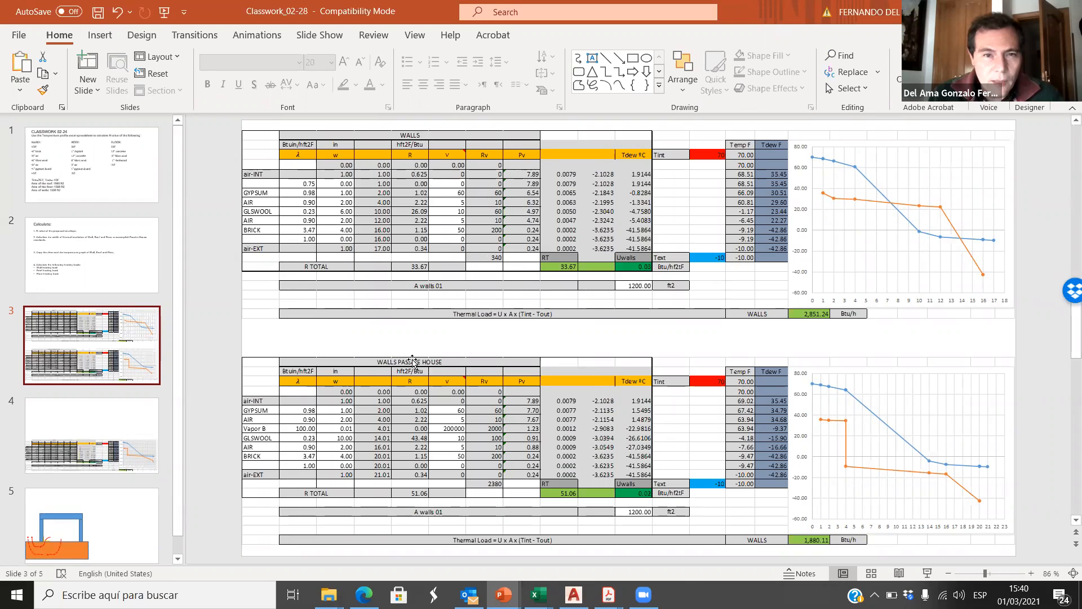
{"action": "scroll", "coordinate": [437, 462], "scroll_direction": "down", "scroll_amount": 1}
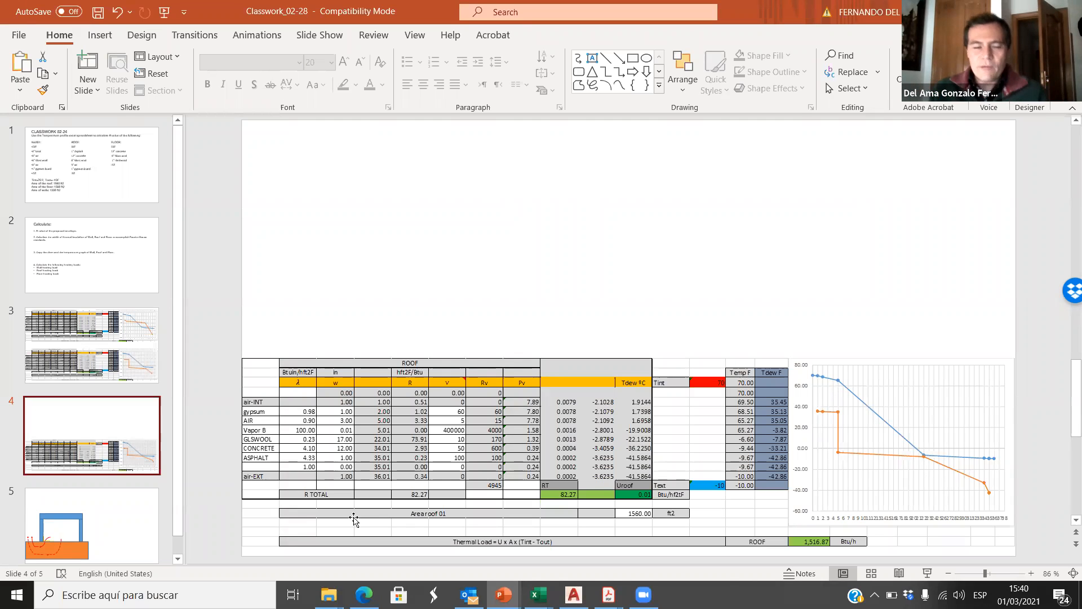
{"action": "left_click", "coordinate": [113, 525]}
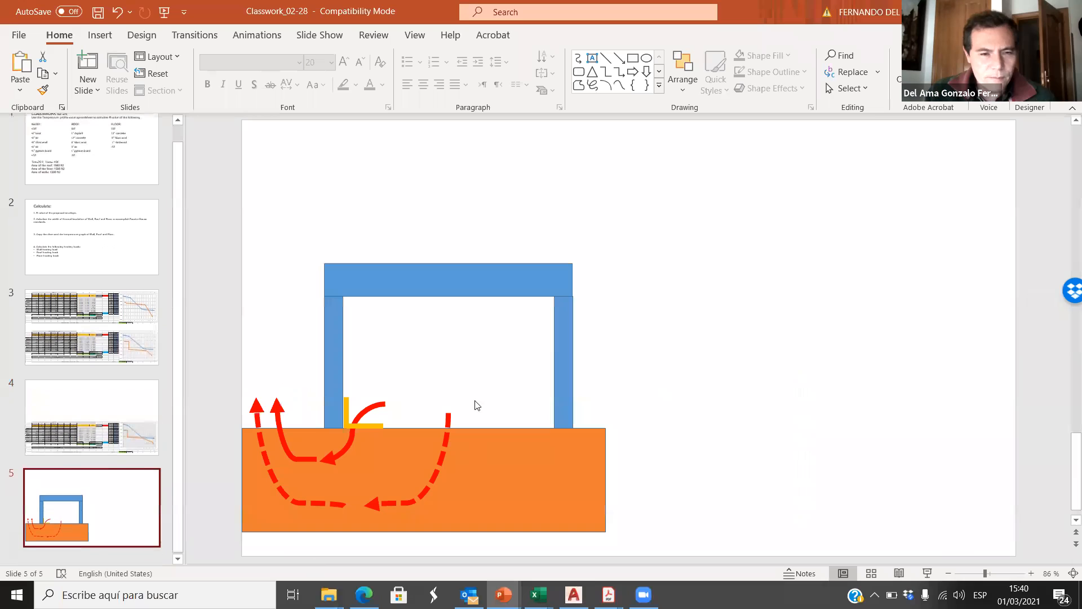
{"action": "left_click", "coordinate": [594, 486]}
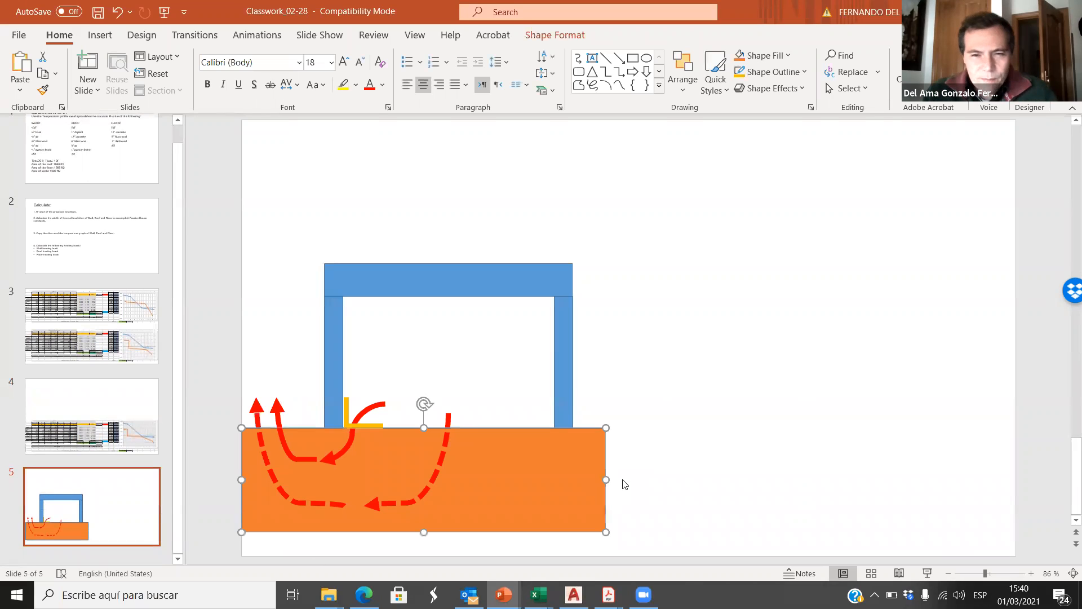
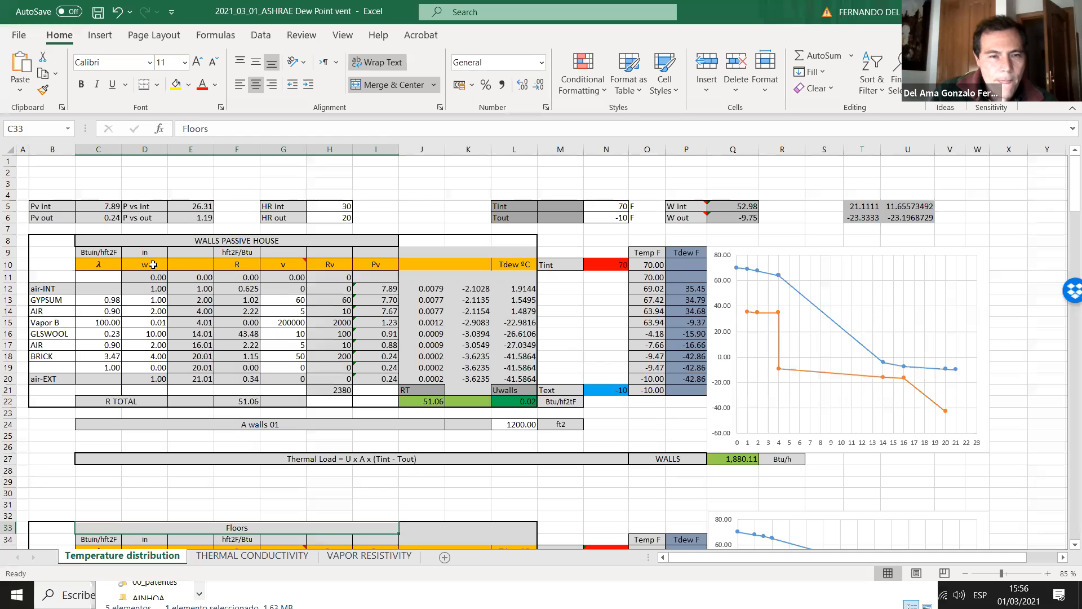
Step: Review the Walls Passive House, Floors and Roof tables in Excel, checking the R total formulas of the roof and walls
{"action": "scroll", "coordinate": [310, 305], "scroll_direction": "down", "scroll_amount": 1}
{"action": "scroll", "coordinate": [311, 305], "scroll_direction": "up", "scroll_amount": 1}
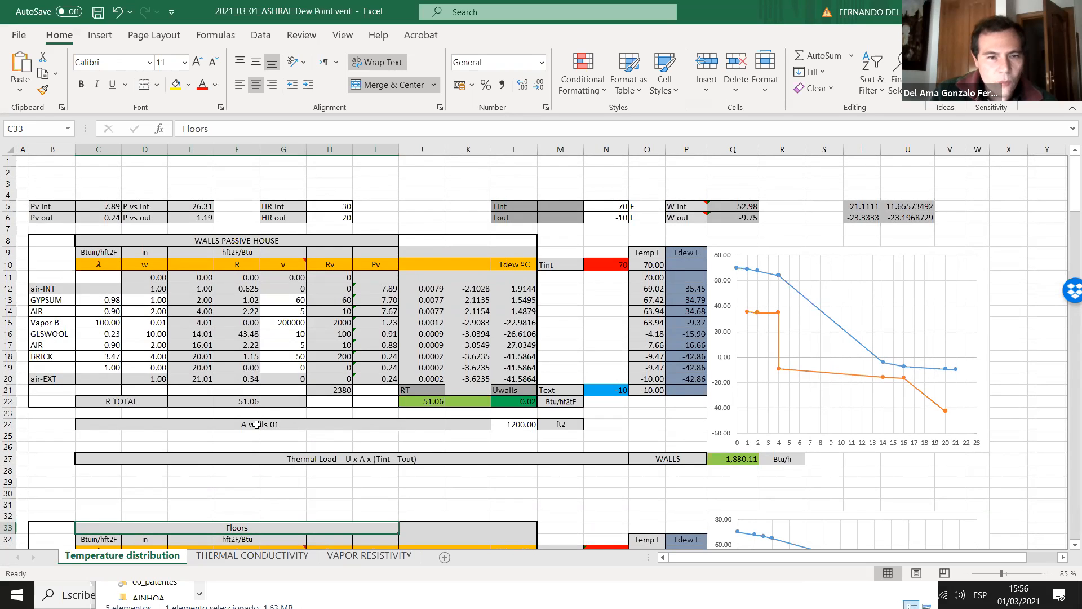
{"action": "scroll", "coordinate": [270, 420], "scroll_direction": "down", "scroll_amount": 10}
{"action": "scroll", "coordinate": [281, 415], "scroll_direction": "down", "scroll_amount": 5}
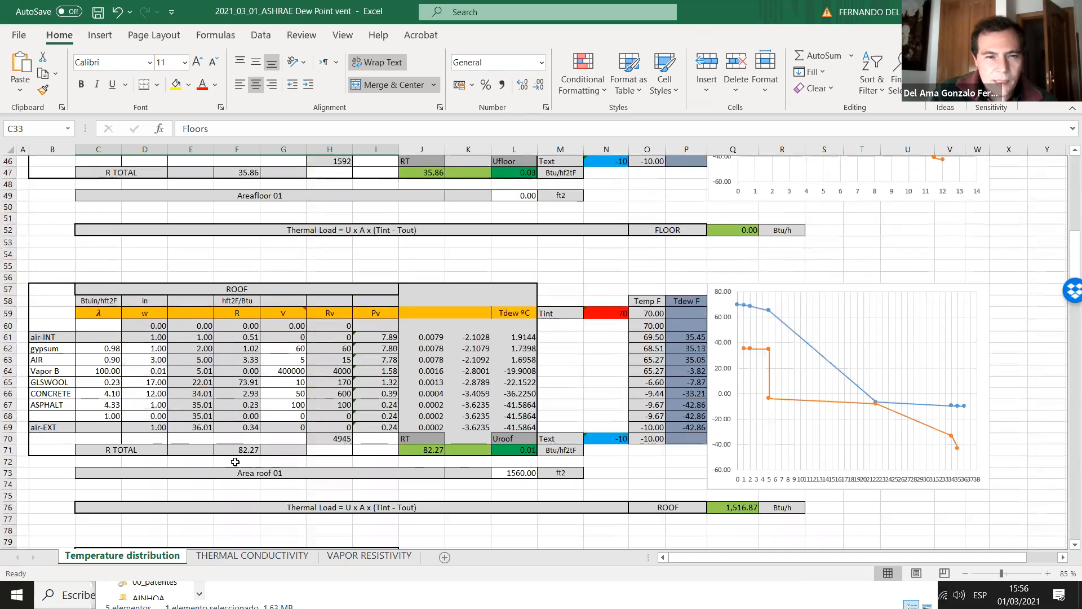
{"action": "left_click", "coordinate": [244, 449]}
{"action": "scroll", "coordinate": [265, 479], "scroll_direction": "up", "scroll_amount": 4}
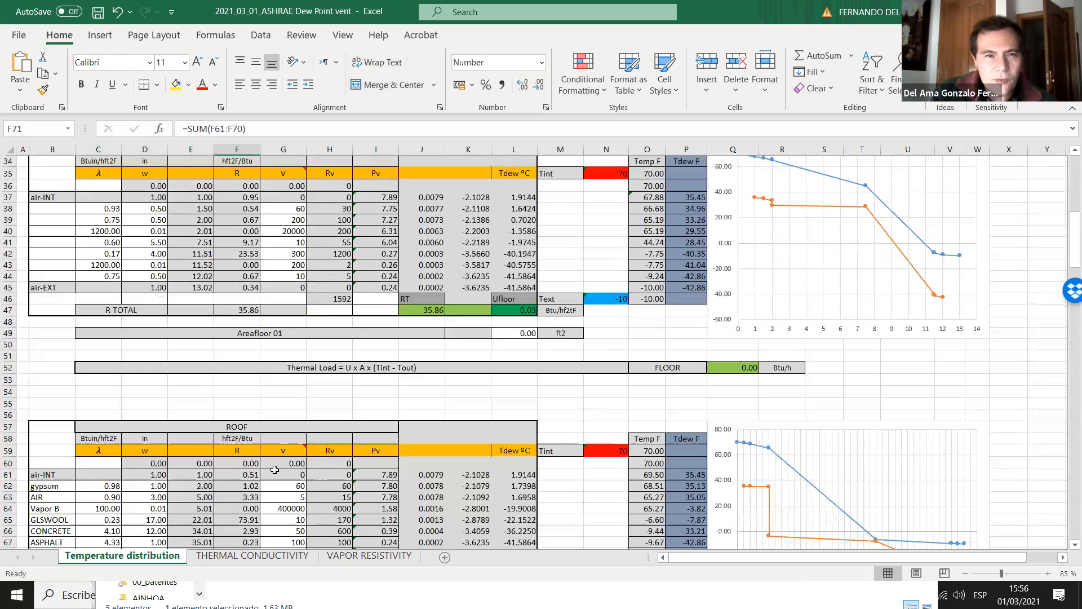
{"action": "scroll", "coordinate": [255, 336], "scroll_direction": "up", "scroll_amount": 8}
{"action": "left_click", "coordinate": [248, 298]}
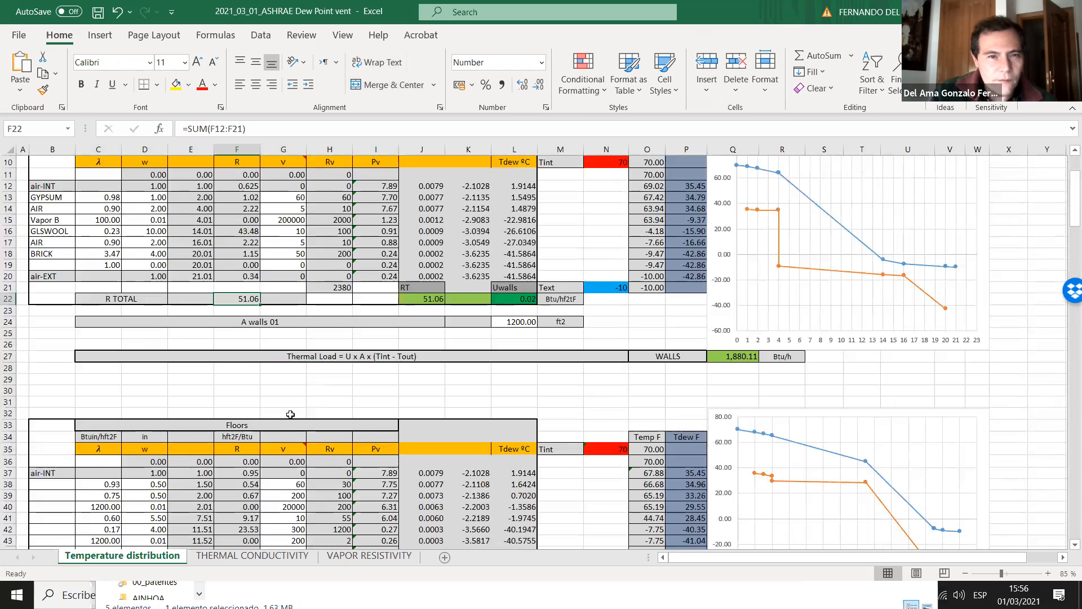
{"action": "left_click", "coordinate": [349, 391]}
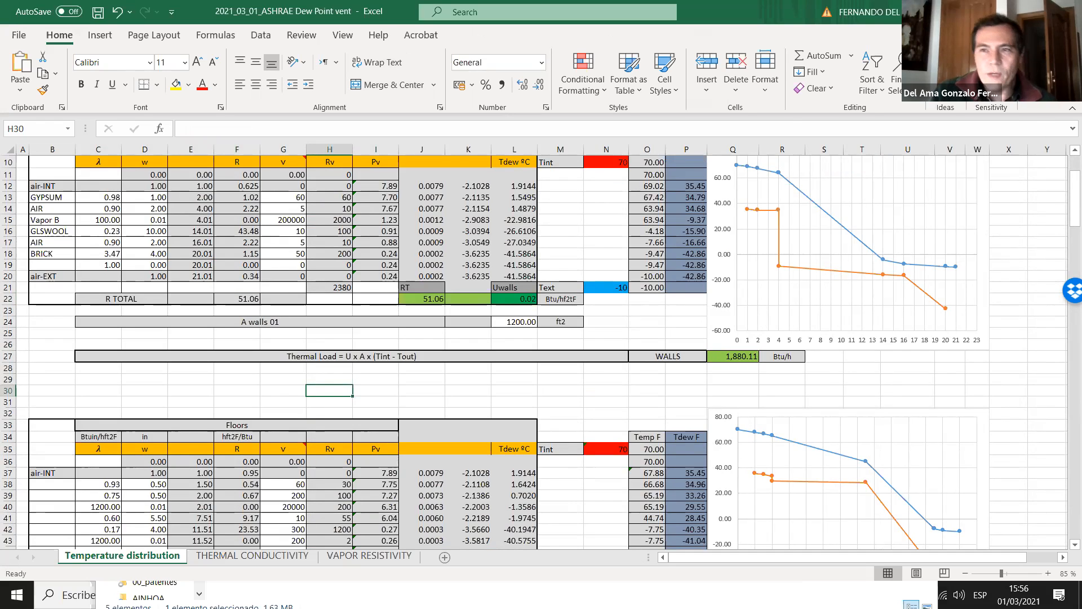
Step: Leave the open windows for the desktop and launch Revit 2020
{"action": "key", "text": "alt+Tab"}
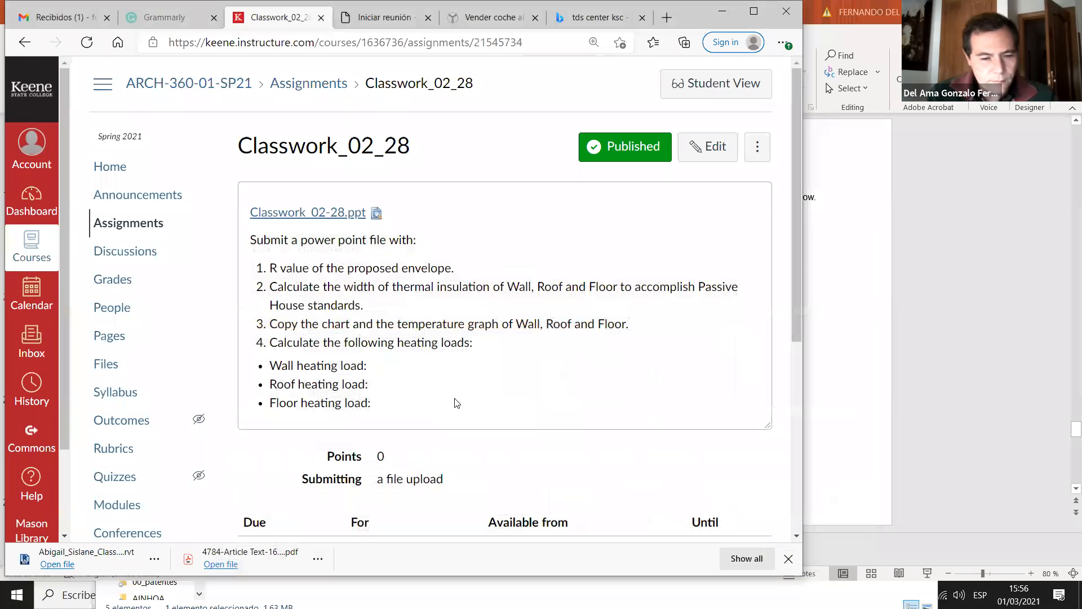
{"action": "key", "text": "super+d"}
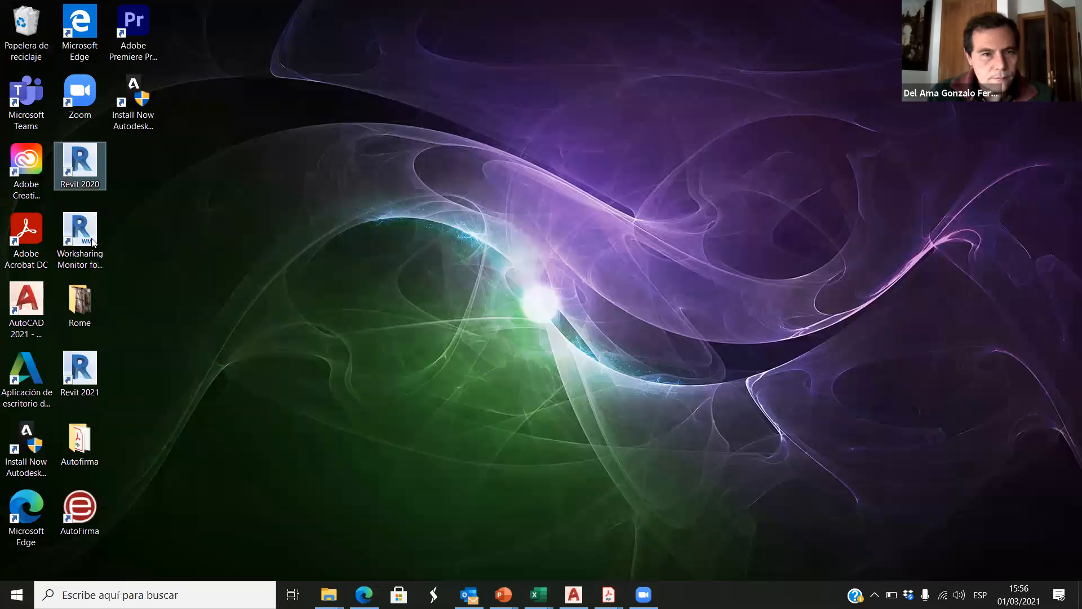
{"action": "double_click", "coordinate": [81, 167]}
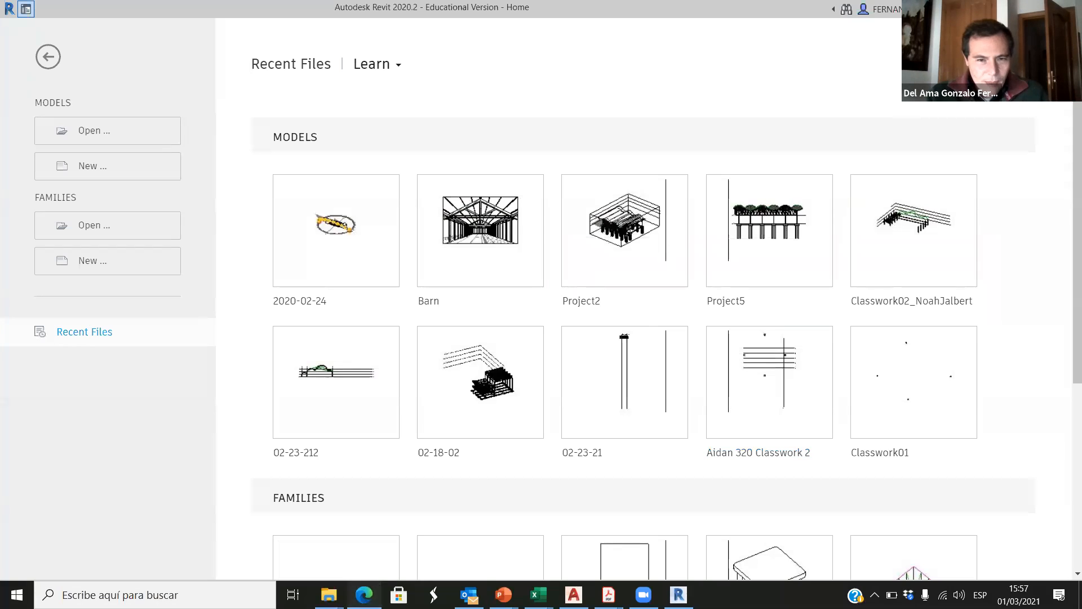
Step: Open the ARCH-360 course home page in the browser and locate the template file 2021-03-01.rte in the ARCH360 March 1-3 module
{"action": "left_click", "coordinate": [363, 594]}
{"action": "left_click", "coordinate": [112, 170]}
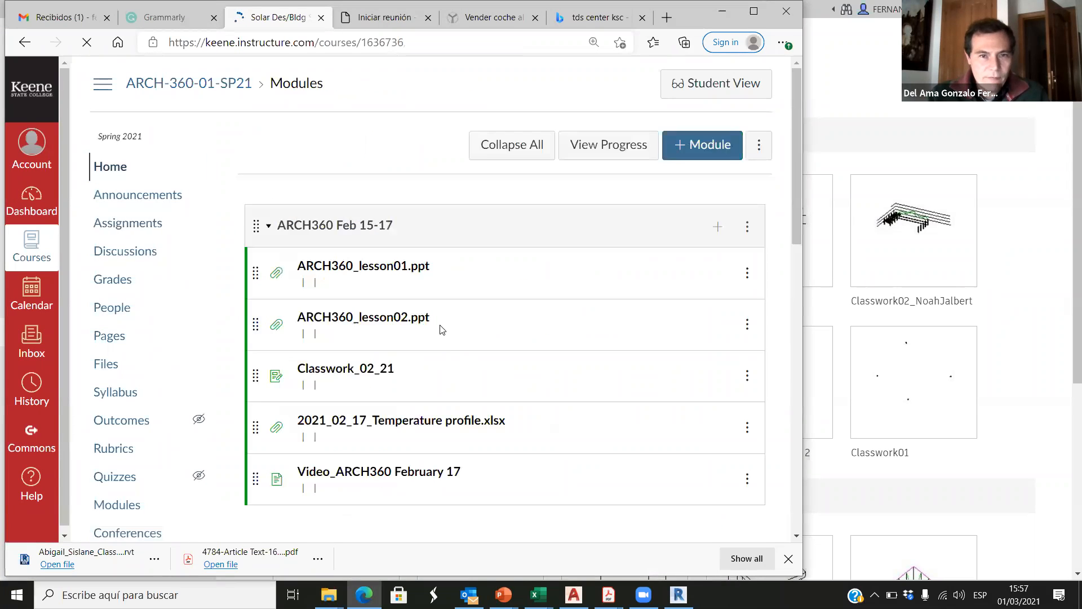
{"action": "scroll", "coordinate": [424, 333], "scroll_direction": "down", "scroll_amount": 8}
{"action": "scroll", "coordinate": [425, 345], "scroll_direction": "down", "scroll_amount": 8}
{"action": "scroll", "coordinate": [423, 383], "scroll_direction": "up", "scroll_amount": 5}
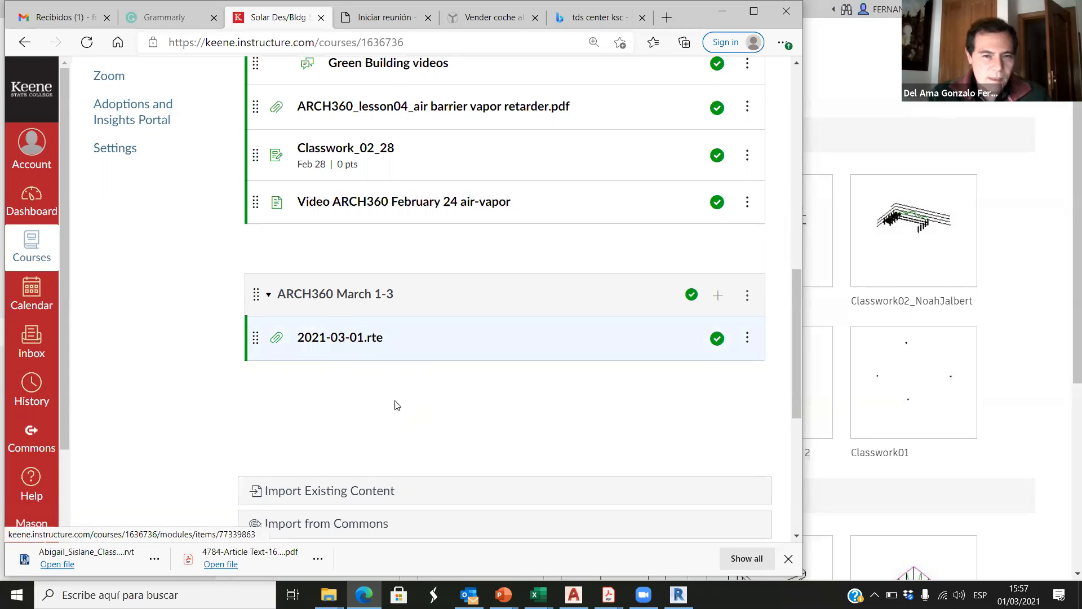
Step: Return to Revit, start a new project and browse for its template in the ARCH360 course folder in Dropbox
{"action": "left_click", "coordinate": [678, 595]}
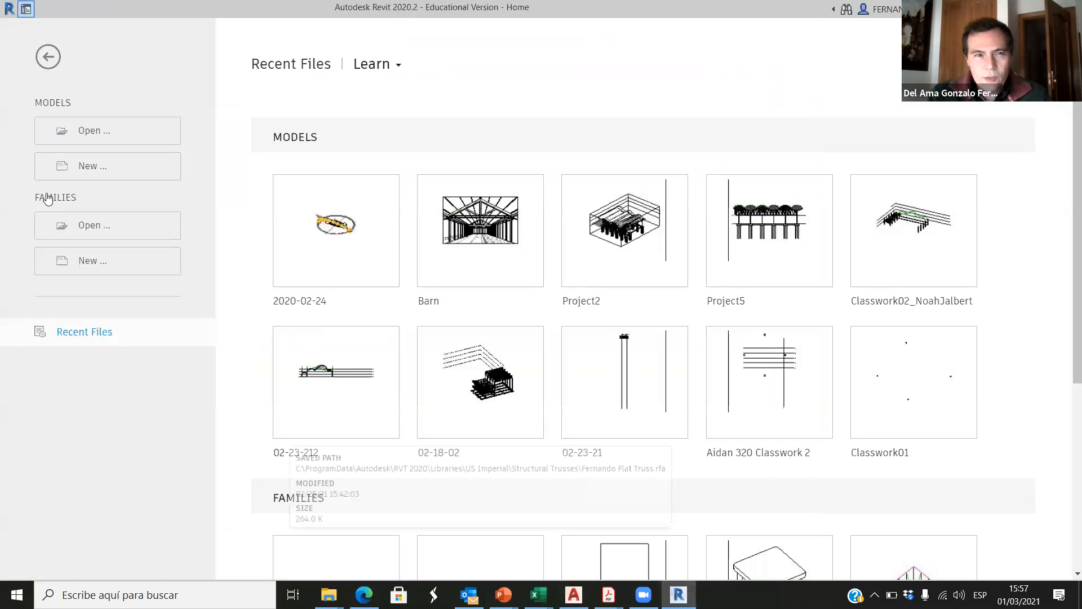
{"action": "left_click", "coordinate": [86, 168]}
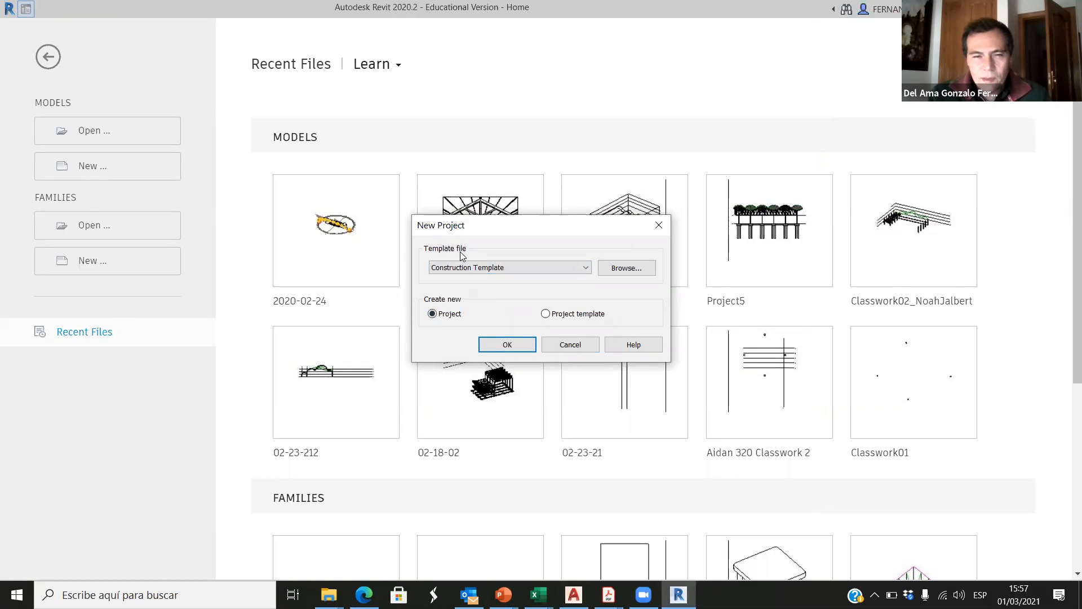
{"action": "left_click", "coordinate": [626, 270]}
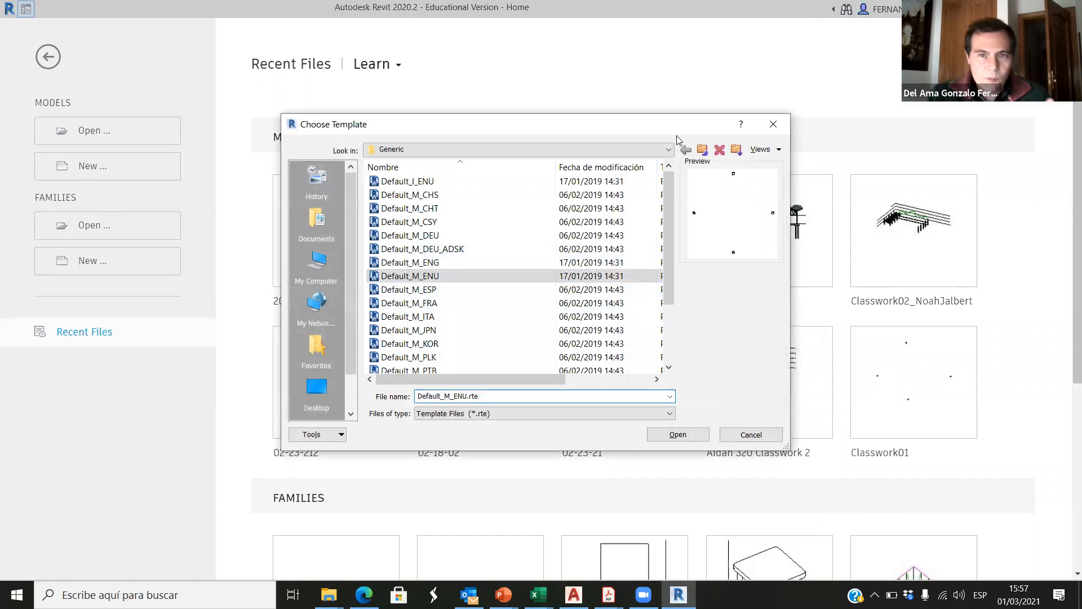
{"action": "left_click", "coordinate": [668, 149]}
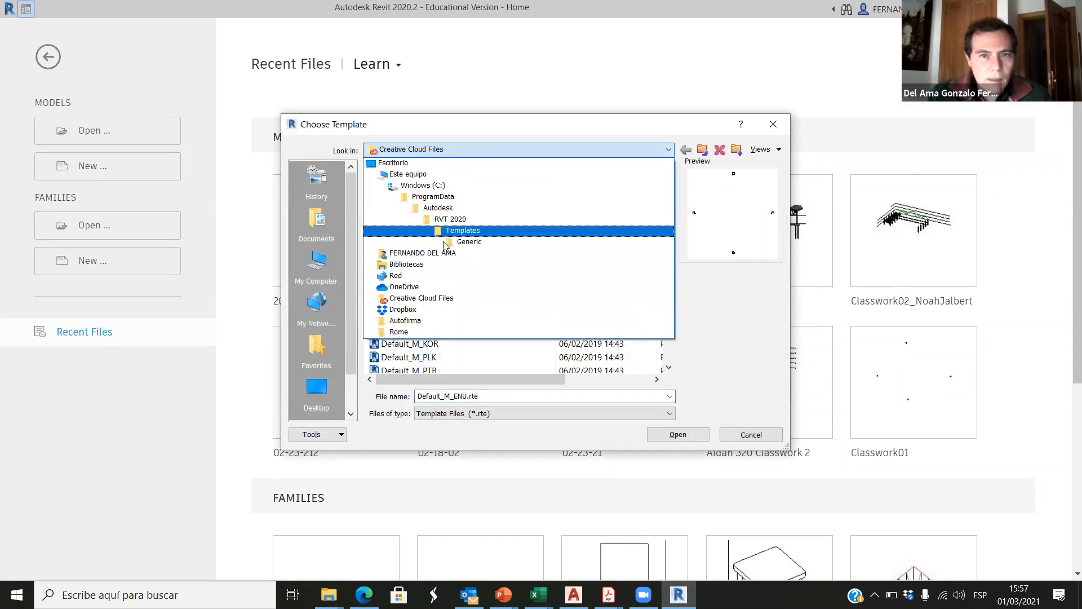
{"action": "left_click", "coordinate": [401, 310]}
{"action": "double_click", "coordinate": [408, 235]}
{"action": "left_click", "coordinate": [398, 235]}
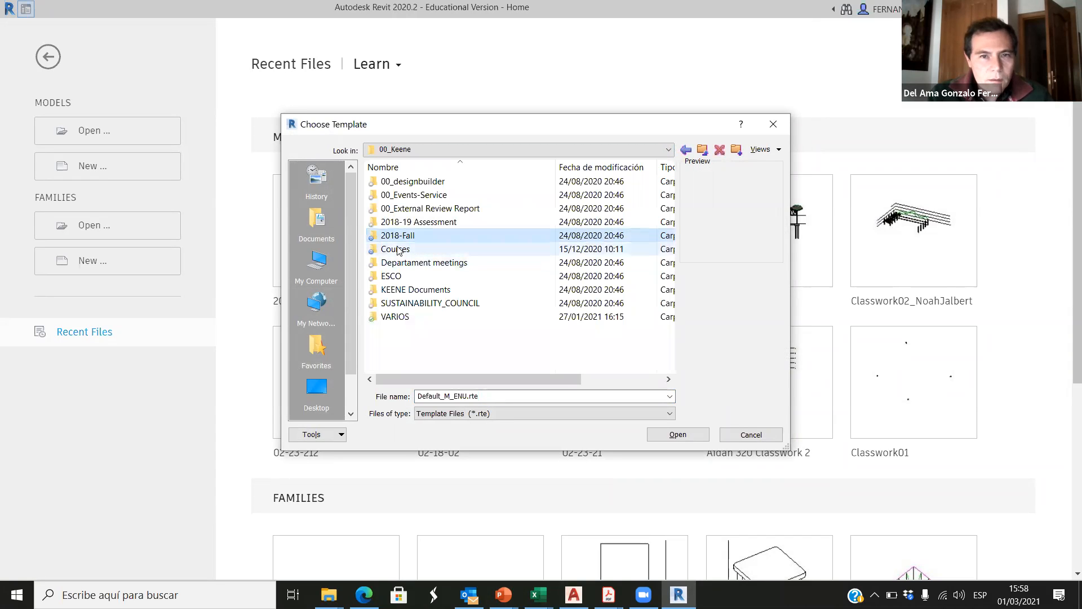
{"action": "double_click", "coordinate": [396, 248]}
{"action": "left_click", "coordinate": [408, 195]}
{"action": "double_click", "coordinate": [407, 195]}
{"action": "double_click", "coordinate": [406, 208]}
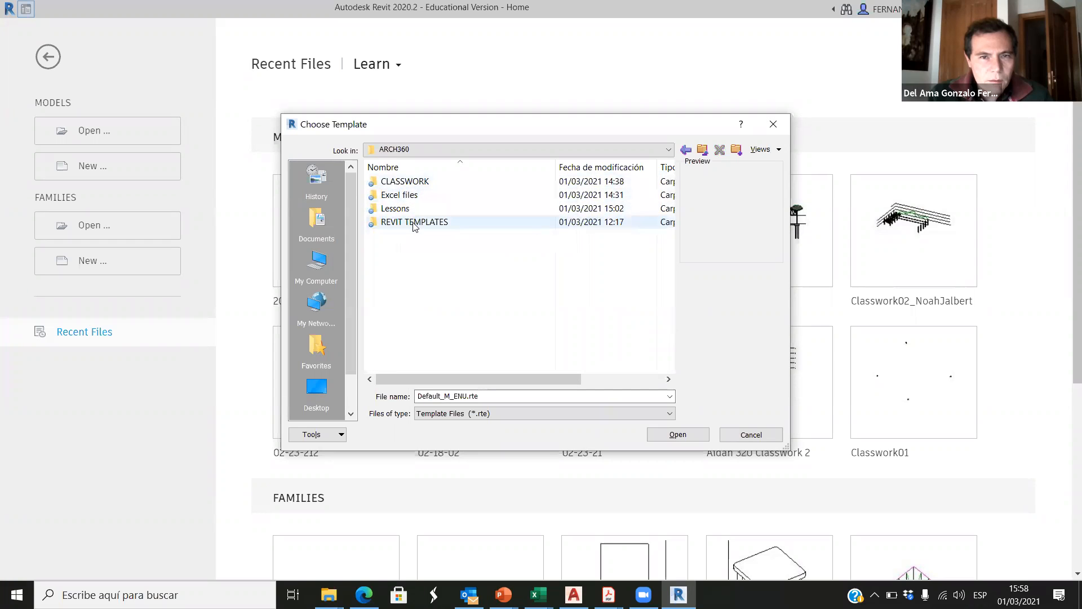
Step: Choose the template 2021-03-01.rte from the REVIT TEMPLATES folder and create the project from it
{"action": "double_click", "coordinate": [417, 223]}
{"action": "left_click", "coordinate": [404, 182]}
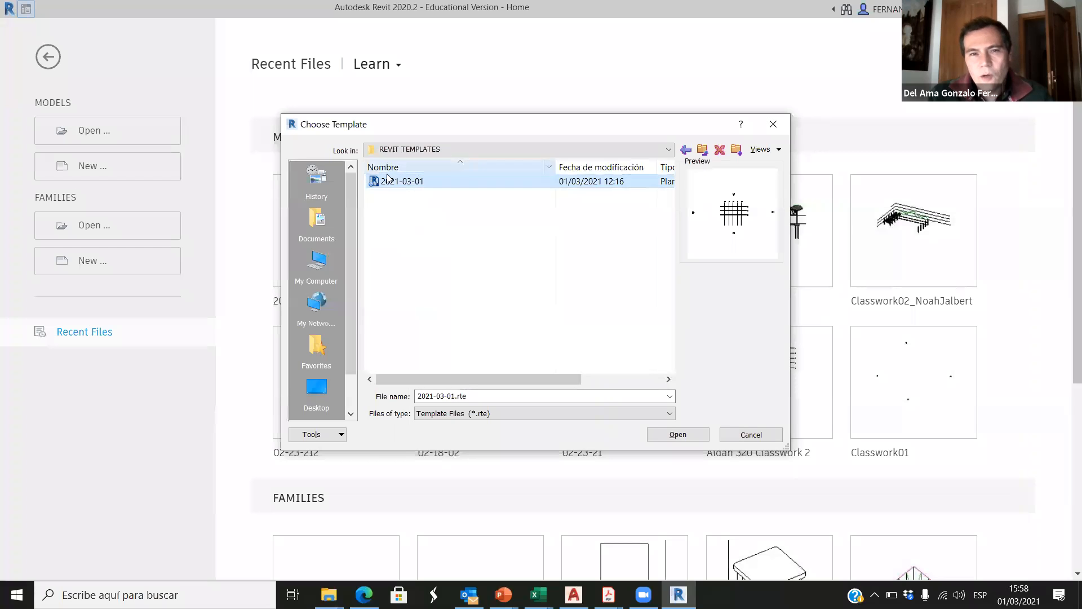
{"action": "left_click", "coordinate": [678, 435]}
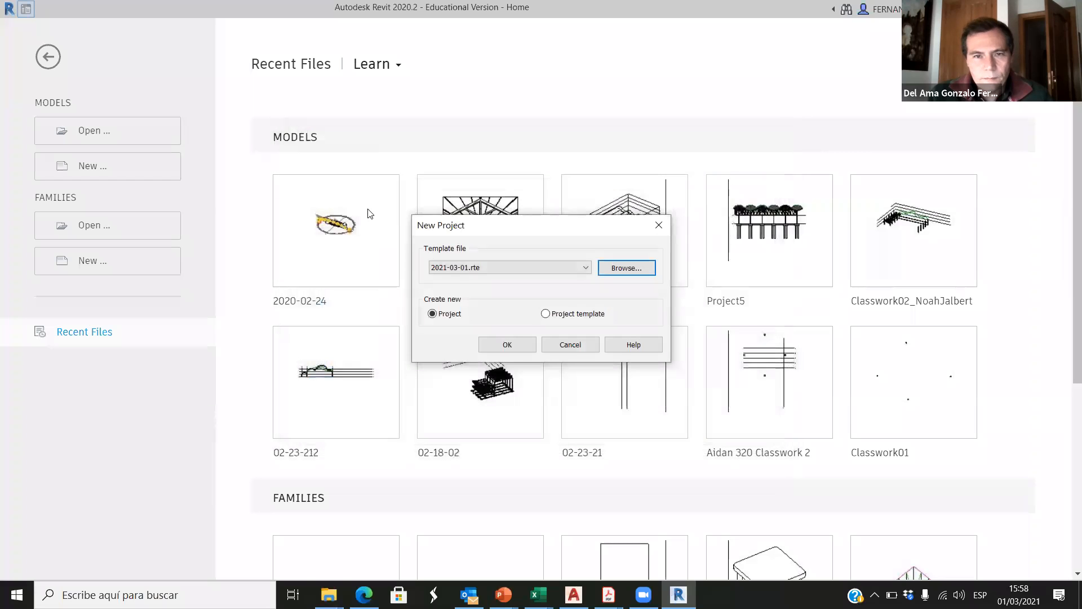
{"action": "left_click", "coordinate": [507, 345]}
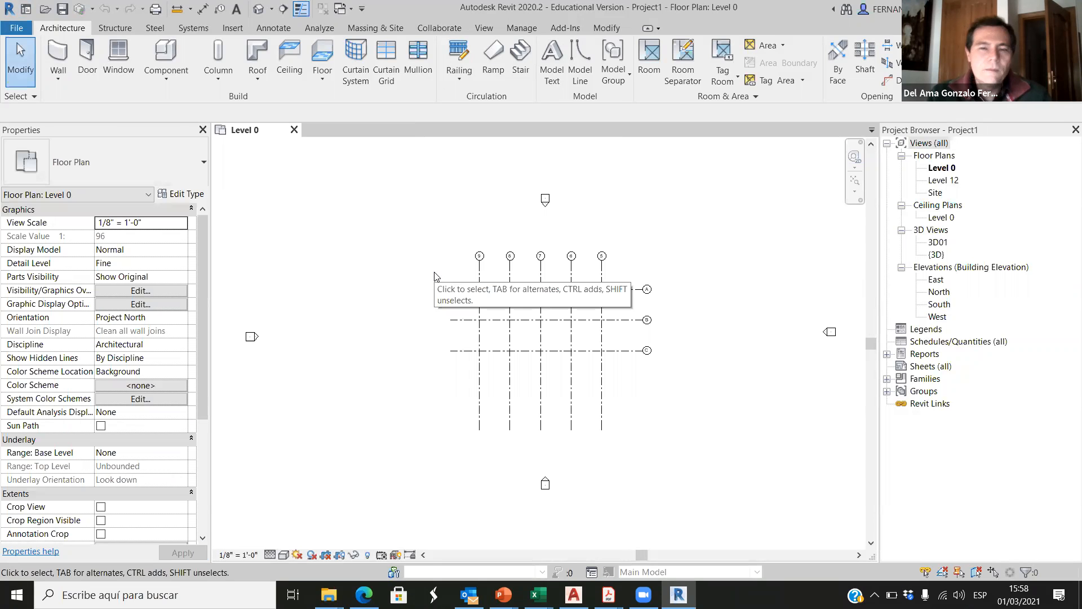
Step: Rename the two westernmost vertical grid lines on the Level 0 floor plan as 1 and 2
{"action": "scroll", "coordinate": [628, 291], "scroll_direction": "up", "scroll_amount": 2}
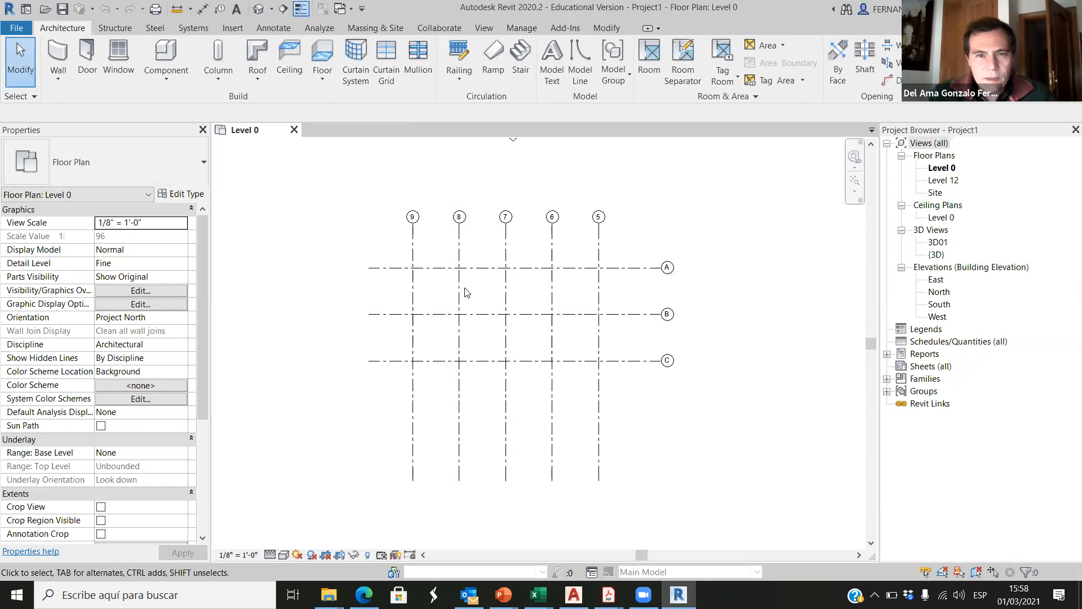
{"action": "scroll", "coordinate": [465, 292], "scroll_direction": "down", "scroll_amount": 4}
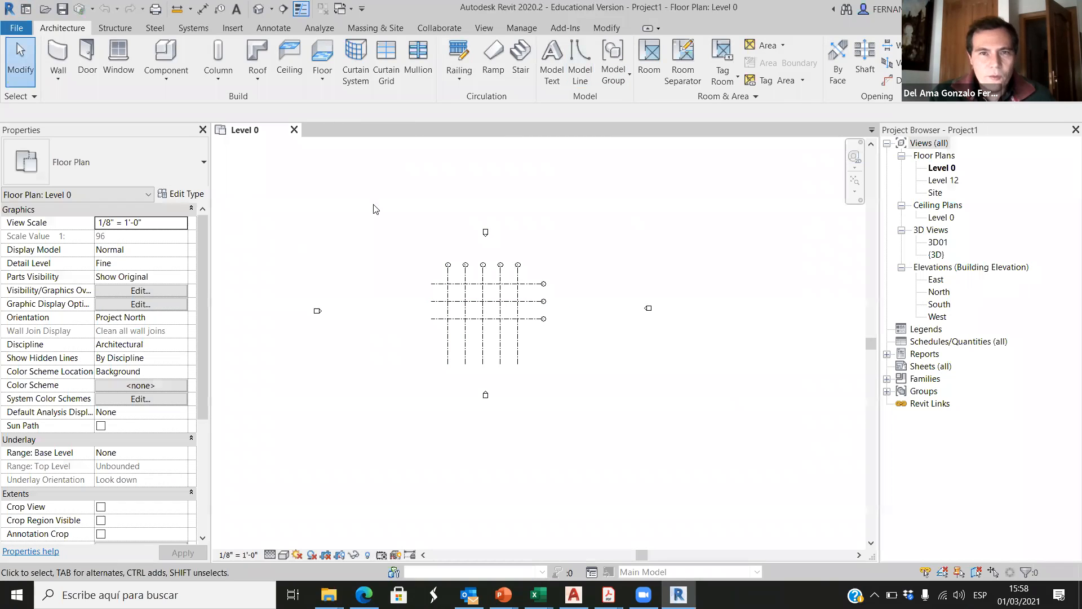
{"action": "scroll", "coordinate": [494, 233], "scroll_direction": "up", "scroll_amount": 2}
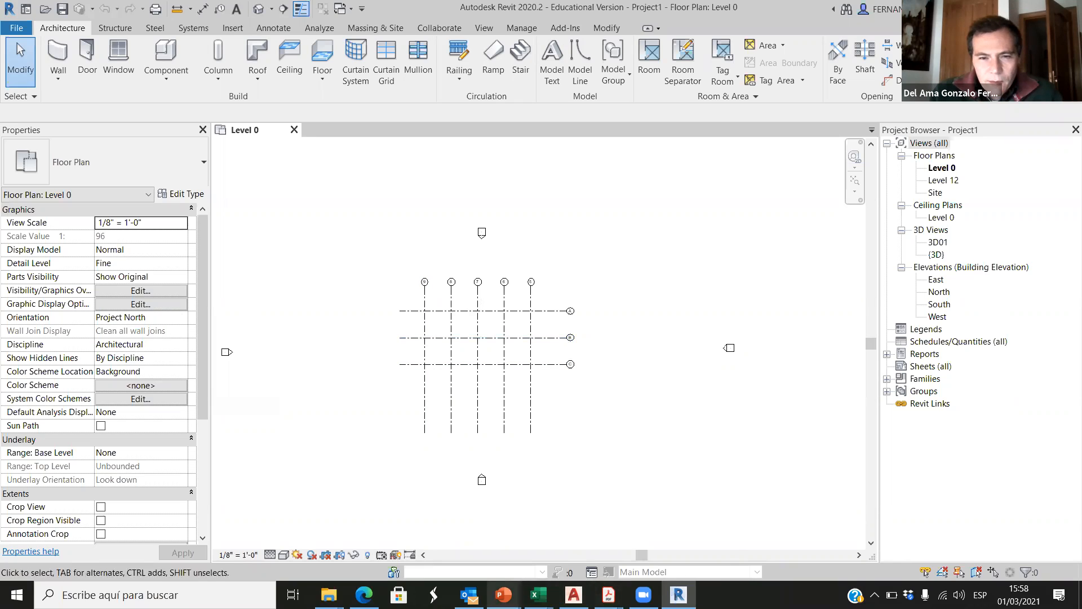
{"action": "scroll", "coordinate": [443, 341], "scroll_direction": "up", "scroll_amount": 3}
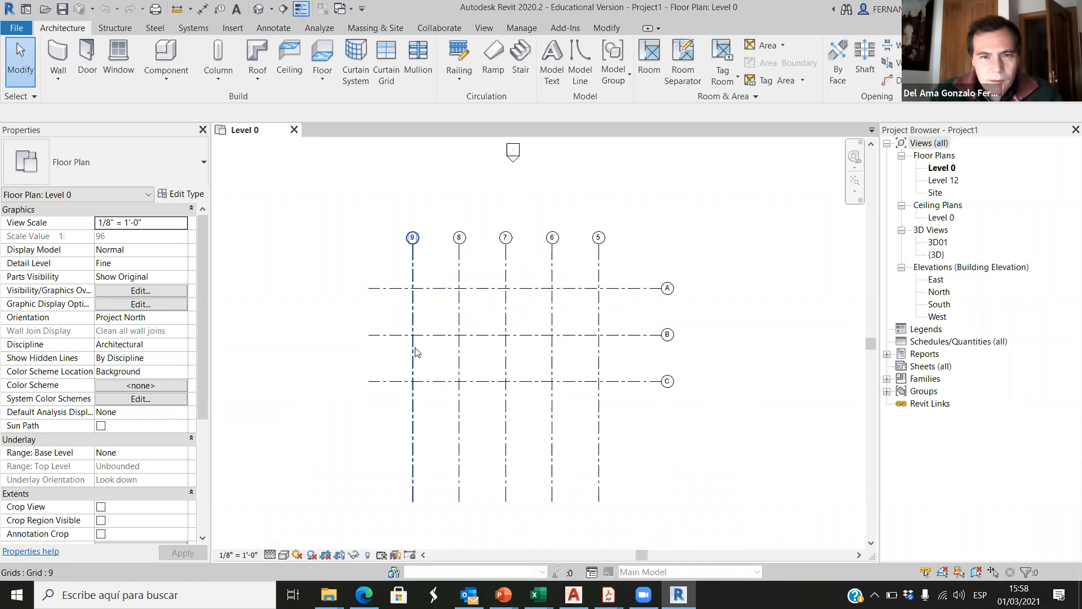
{"action": "scroll", "coordinate": [594, 382], "scroll_direction": "up", "scroll_amount": 1}
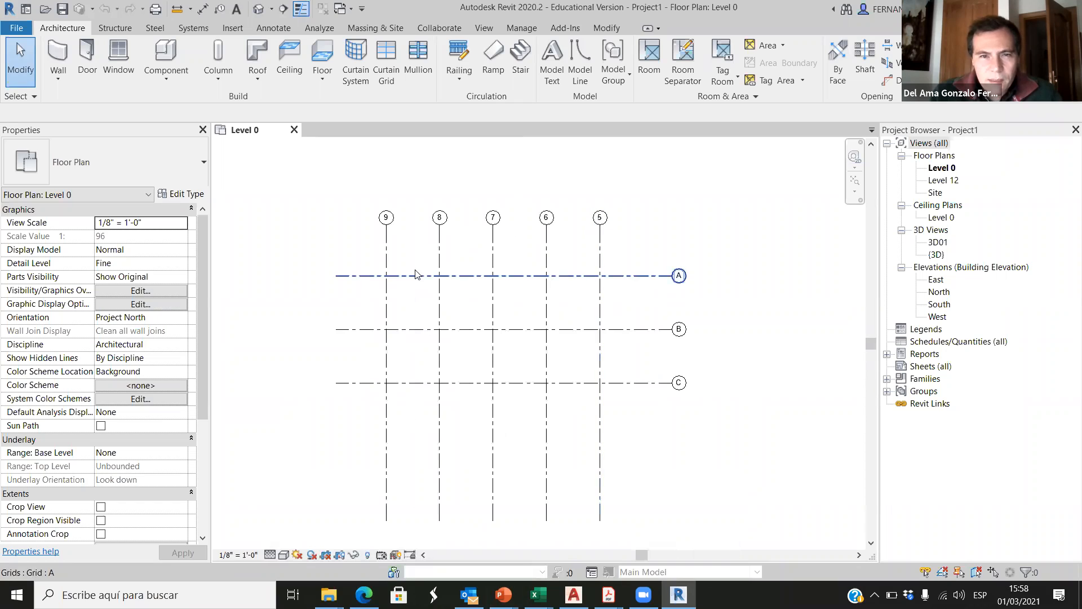
{"action": "double_click", "coordinate": [386, 218]}
{"action": "type", "text": "1"}
{"action": "key", "text": "Return"}
{"action": "double_click", "coordinate": [440, 217]}
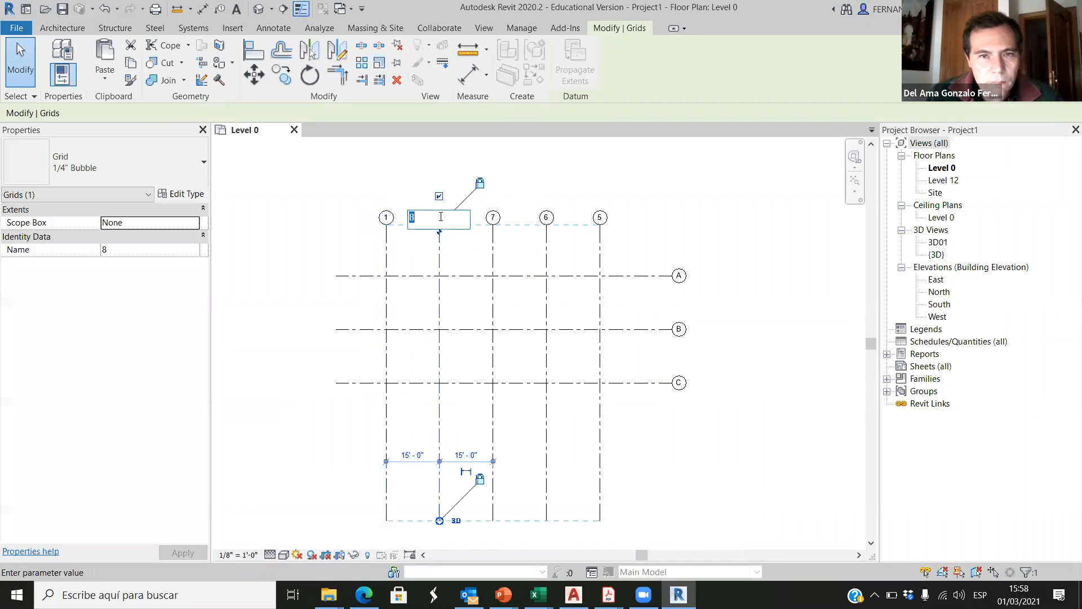
{"action": "type", "text": "2"}
{"action": "key", "text": "Return"}
Step: Rename the third and fourth vertical grid lines as 3 and 4, then deselect them
{"action": "double_click", "coordinate": [493, 217]}
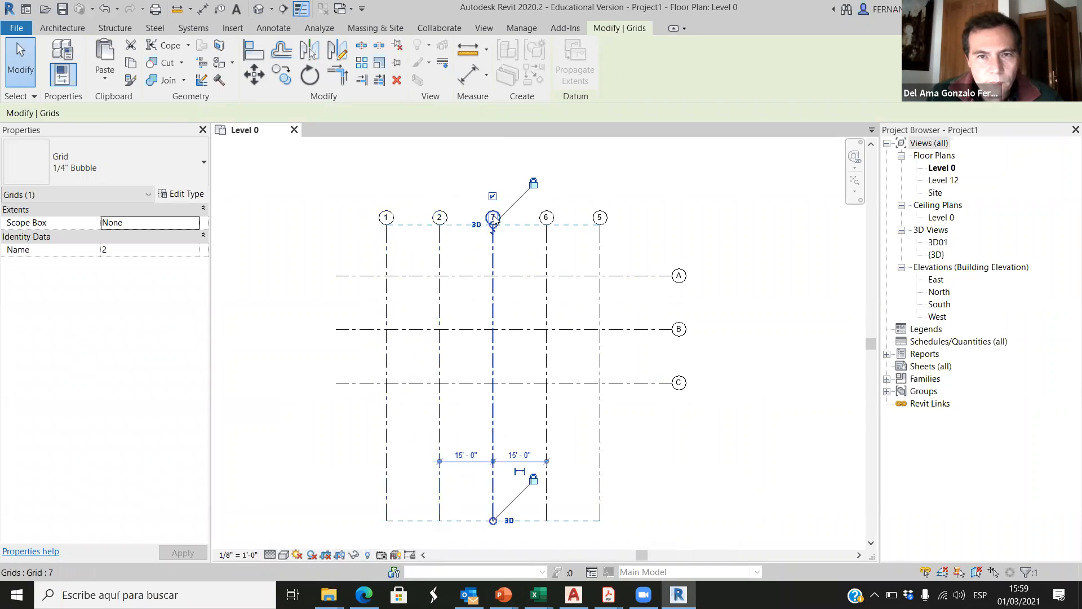
{"action": "type", "text": "3"}
{"action": "key", "text": "Return"}
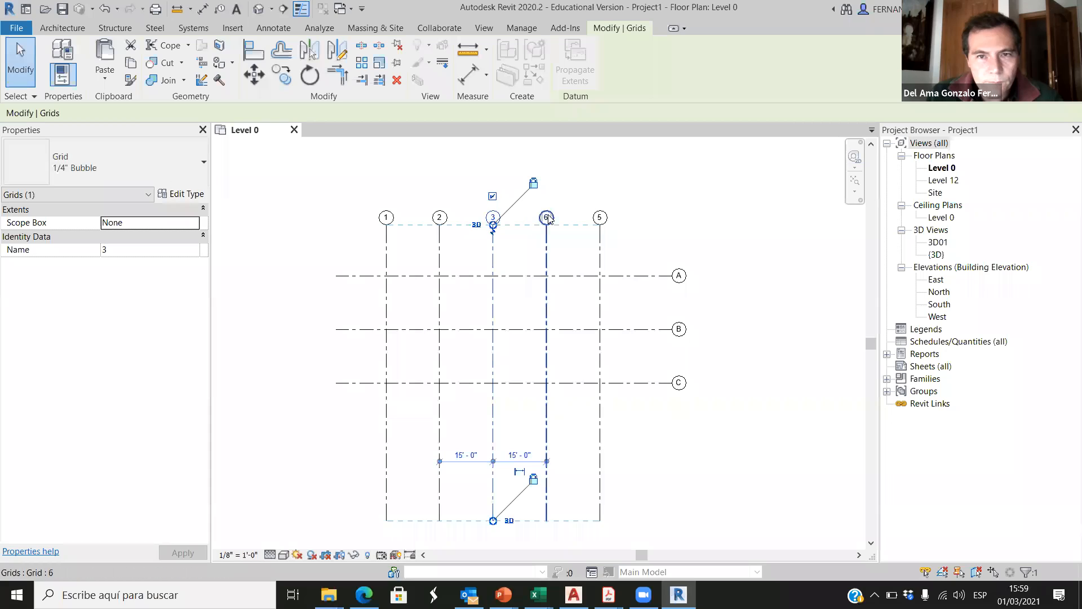
{"action": "double_click", "coordinate": [547, 217]}
{"action": "type", "text": "4"}
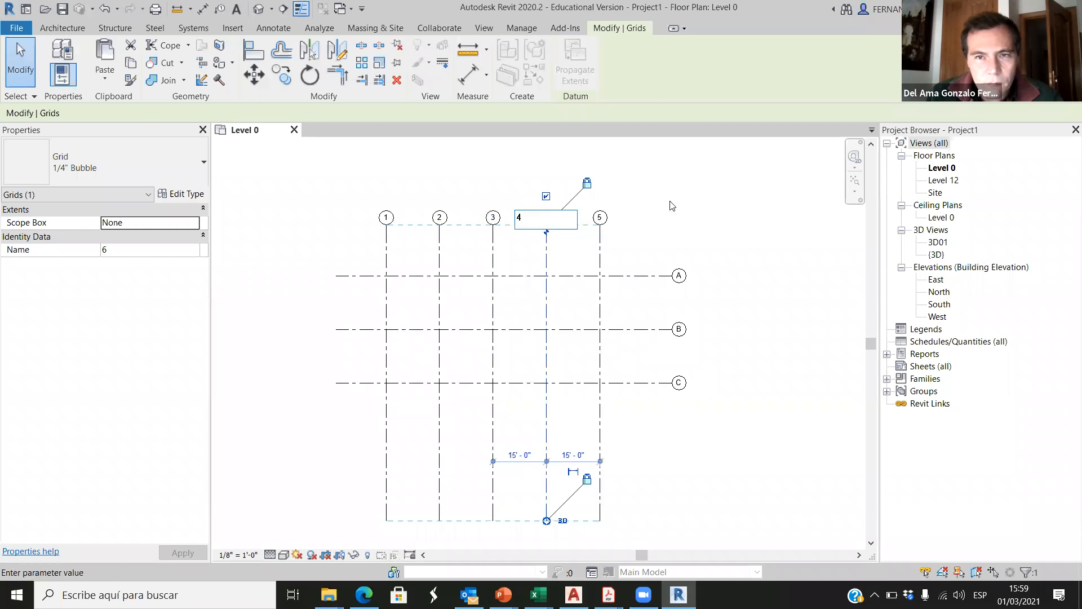
{"action": "key", "text": "Return"}
{"action": "left_click", "coordinate": [780, 237]}
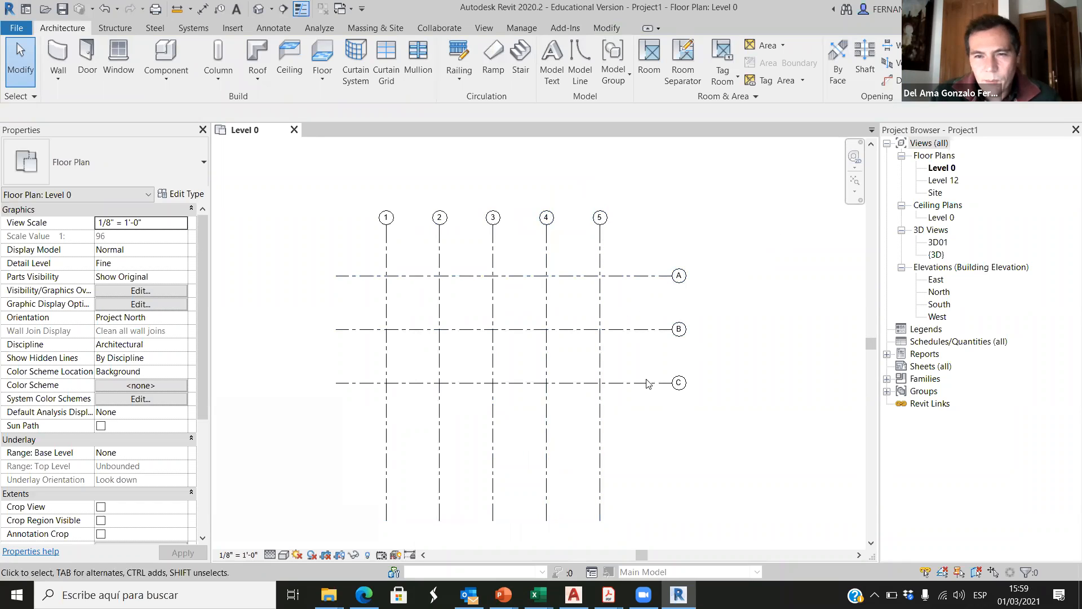
Step: Check the spacing between grids 1 and 2 with an aligned dimension, leaving the command without placing it
{"action": "scroll", "coordinate": [398, 261], "scroll_direction": "up", "scroll_amount": 3}
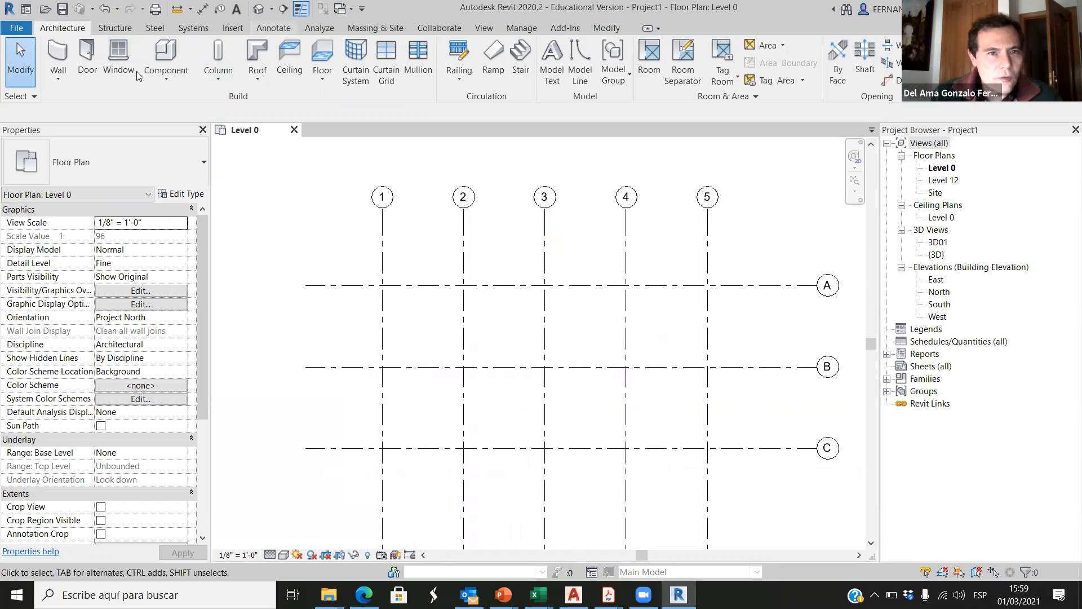
{"action": "key", "text": "d"}
{"action": "key", "text": "i"}
{"action": "left_click", "coordinate": [382, 256]}
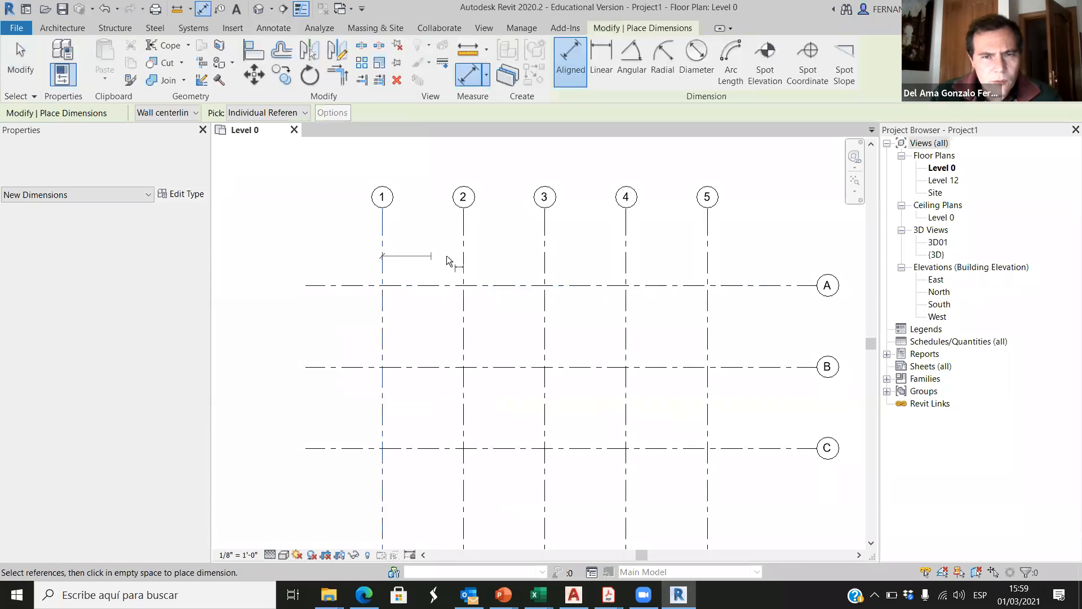
{"action": "left_click", "coordinate": [461, 255]}
{"action": "scroll", "coordinate": [434, 259], "scroll_direction": "up", "scroll_amount": 5}
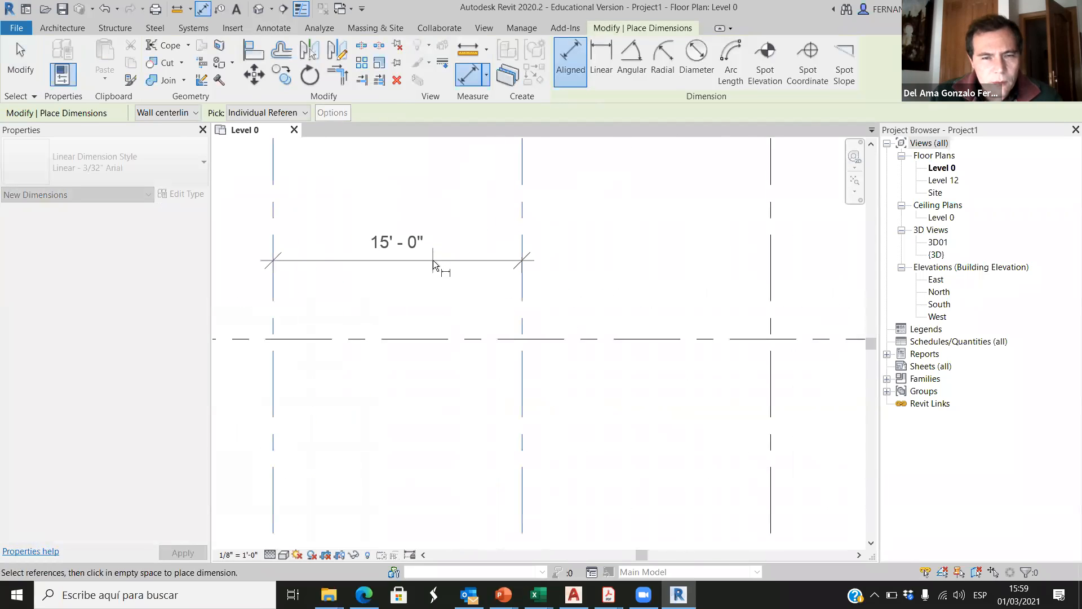
{"action": "scroll", "coordinate": [434, 259], "scroll_direction": "down", "scroll_amount": 6}
{"action": "key", "text": "Escape"}
{"action": "key", "text": "Escape"}
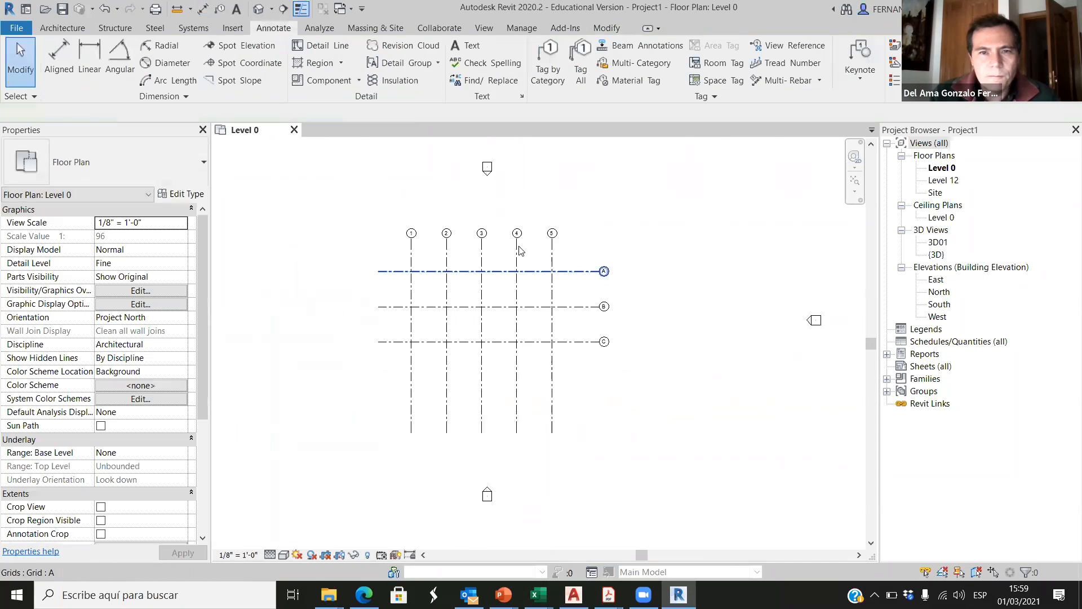
Step: Start a new wall on the Level 0 plan and choose the Basic Wall type Generic - 12"
{"action": "scroll", "coordinate": [552, 235], "scroll_direction": "up", "scroll_amount": 1}
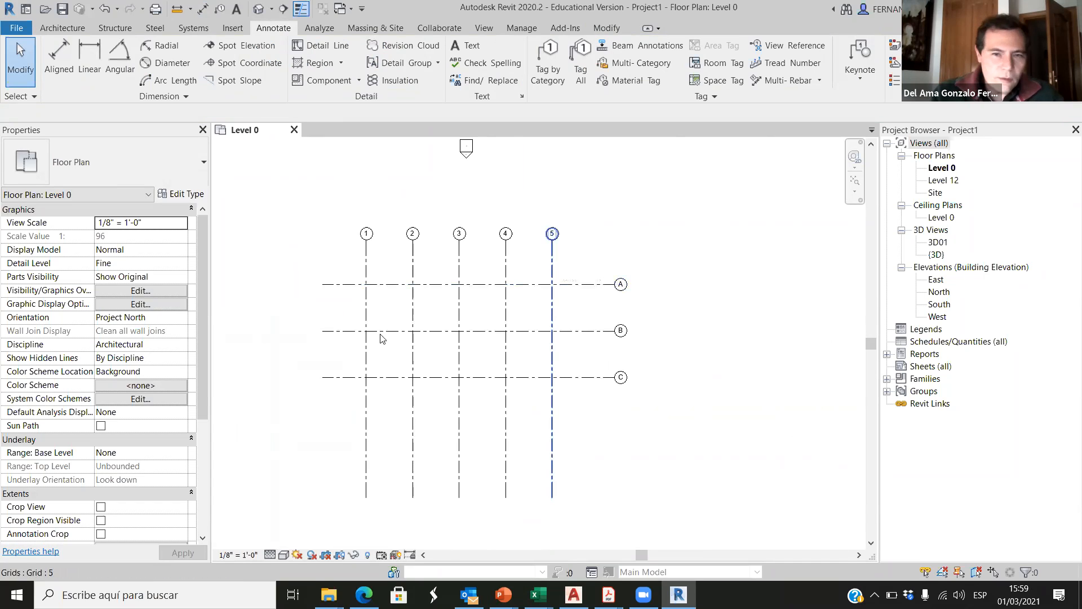
{"action": "left_click", "coordinate": [59, 28]}
{"action": "left_click", "coordinate": [61, 57]}
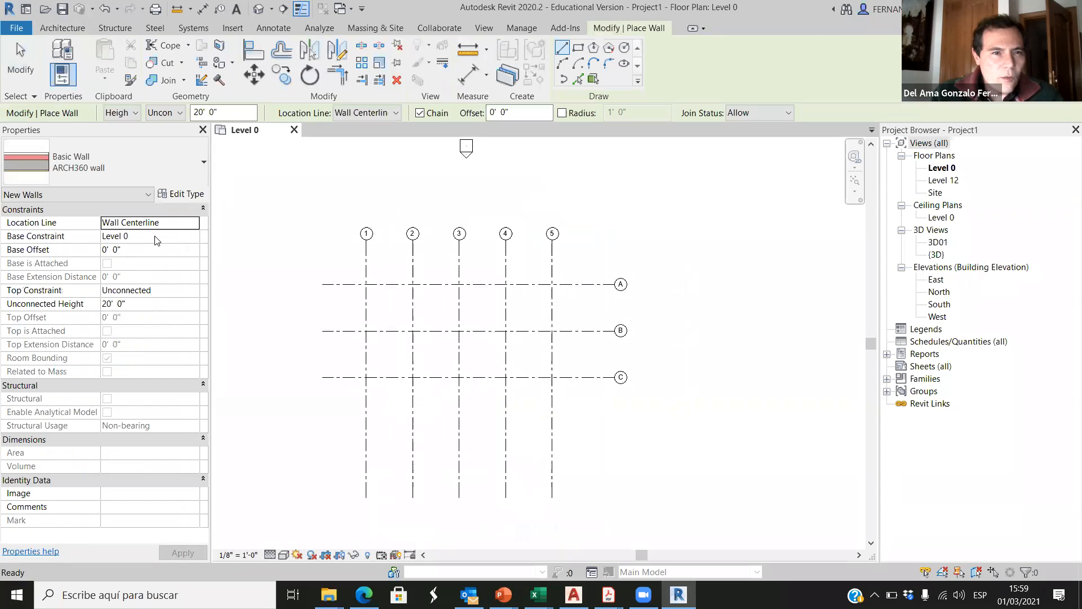
{"action": "left_click", "coordinate": [34, 166]}
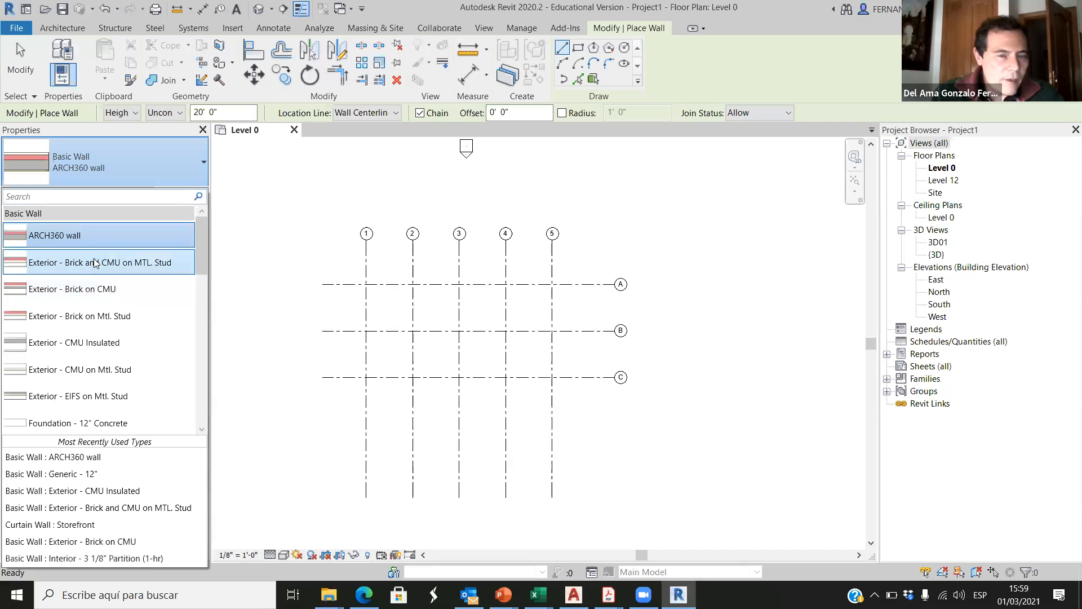
{"action": "scroll", "coordinate": [82, 286], "scroll_direction": "down", "scroll_amount": 2}
{"action": "scroll", "coordinate": [82, 290], "scroll_direction": "down", "scroll_amount": 3}
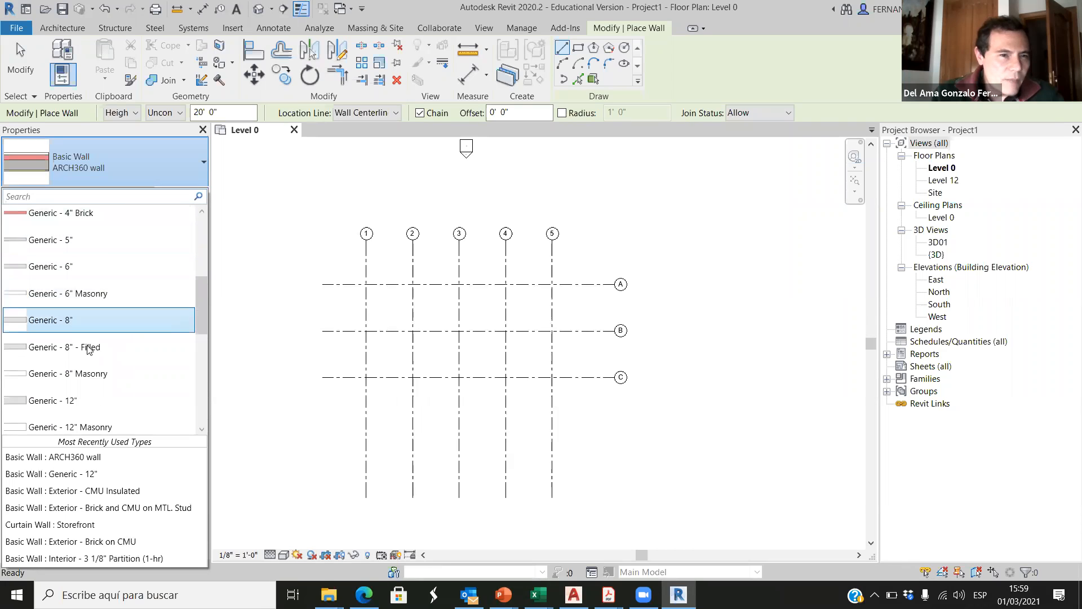
{"action": "left_click", "coordinate": [57, 333]}
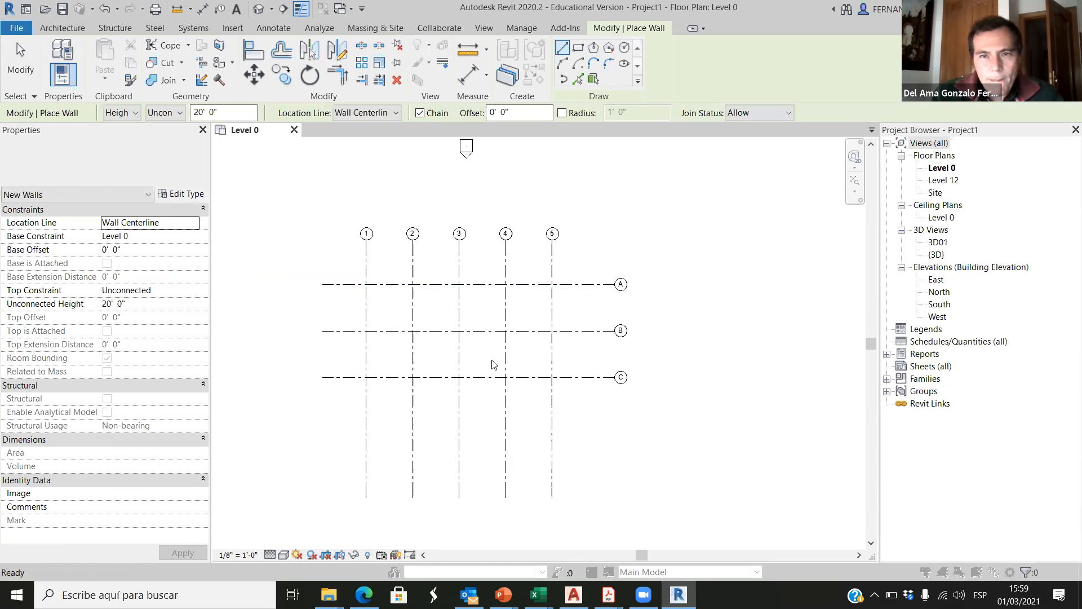
Step: Open the layer structure of the Generic - 12" wall type, then switch to PowerPoint to check the R-value targets in Classwork_02-28
{"action": "left_click", "coordinate": [182, 193]}
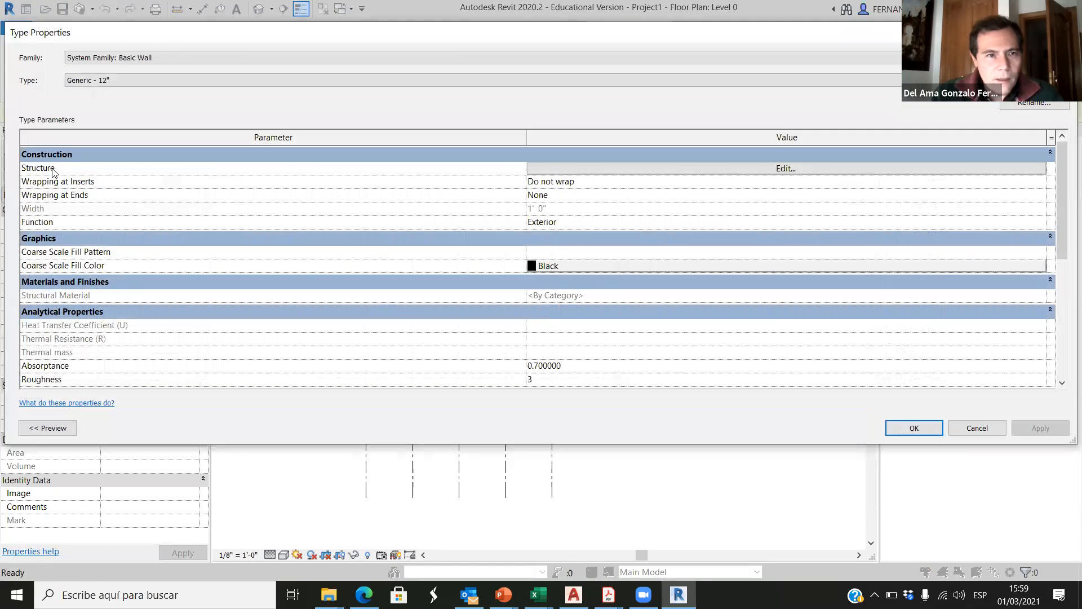
{"action": "left_click", "coordinate": [751, 169]}
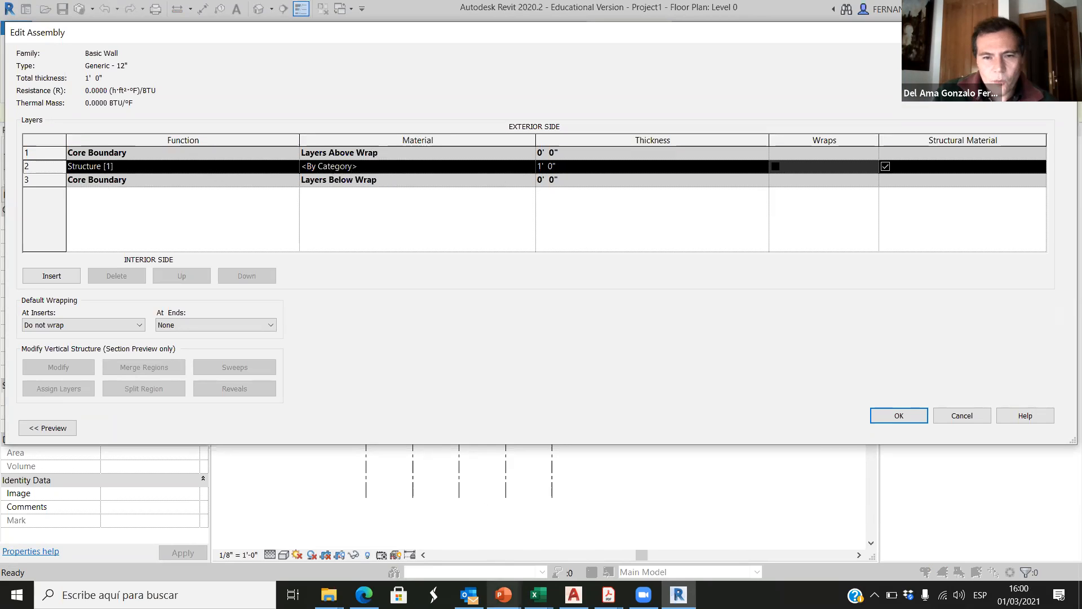
{"action": "left_click", "coordinate": [504, 595]}
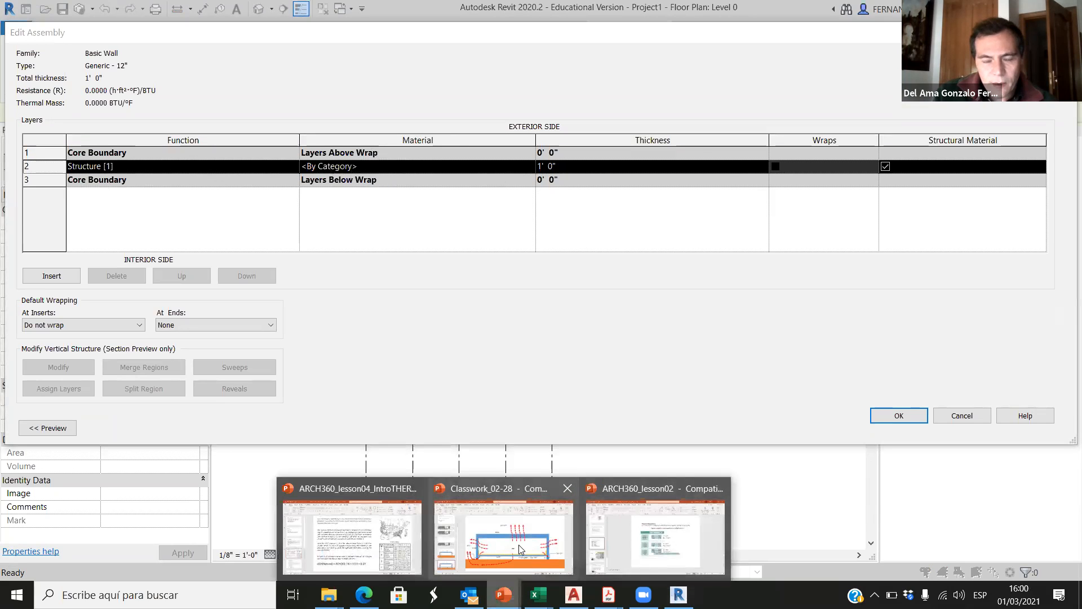
{"action": "left_click", "coordinate": [472, 547]}
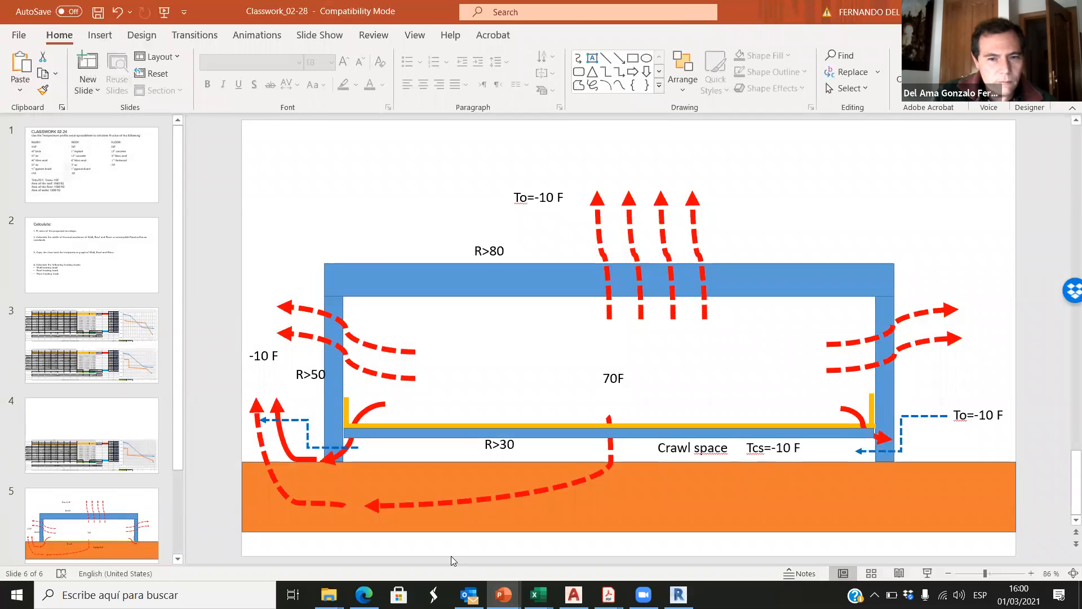
Step: Switch to the Excel workbook 2021_03_01_ASHRAE Dew Point vent and examine the WALLS PASSIVE HOUSE total R and each layer from gypsum to brick
{"action": "mouse_move", "coordinate": [538, 595]}
{"action": "left_click", "coordinate": [504, 533]}
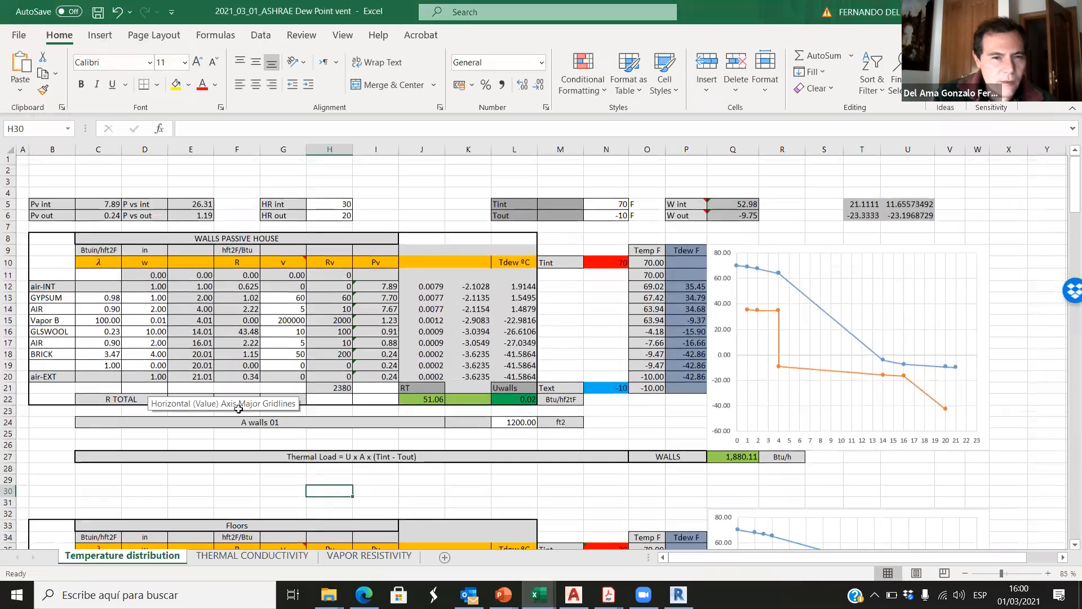
{"action": "scroll", "coordinate": [214, 383], "scroll_direction": "up", "scroll_amount": 1}
{"action": "left_click", "coordinate": [240, 401]}
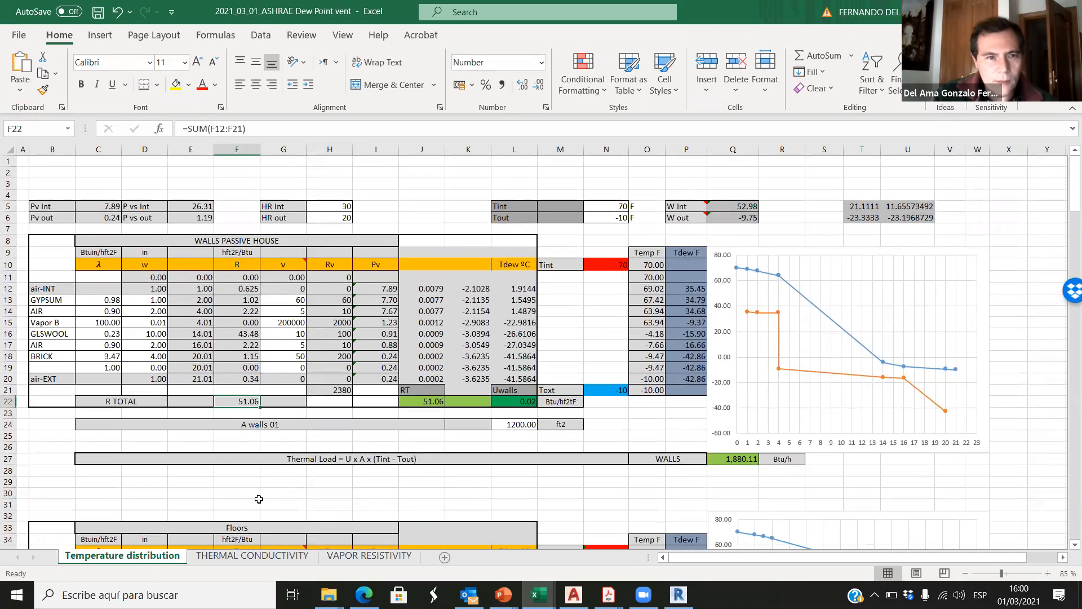
{"action": "left_click", "coordinate": [56, 300]}
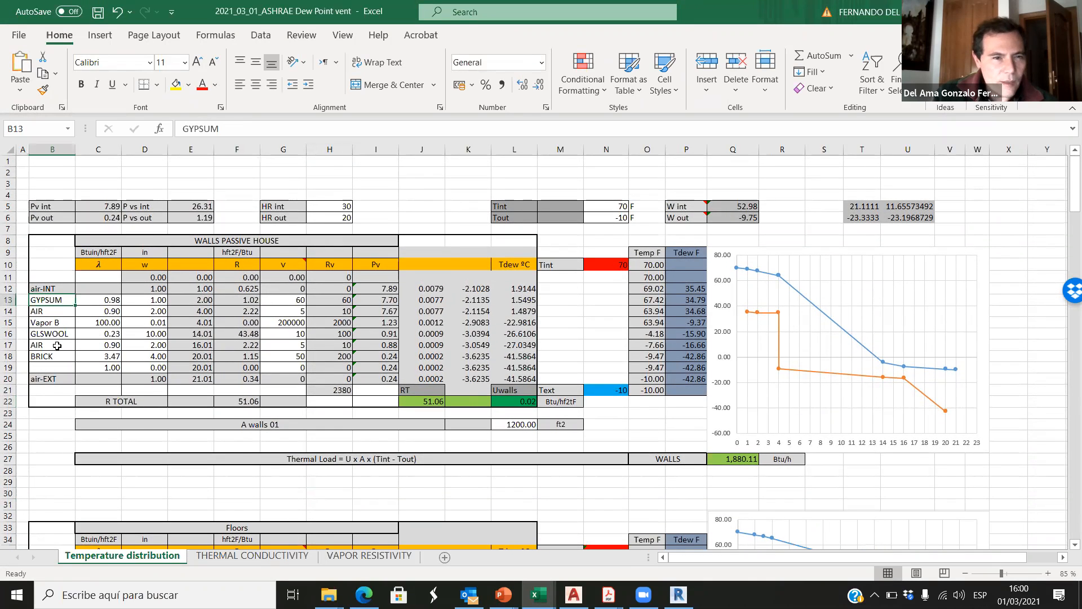
{"action": "left_click", "coordinate": [47, 311]}
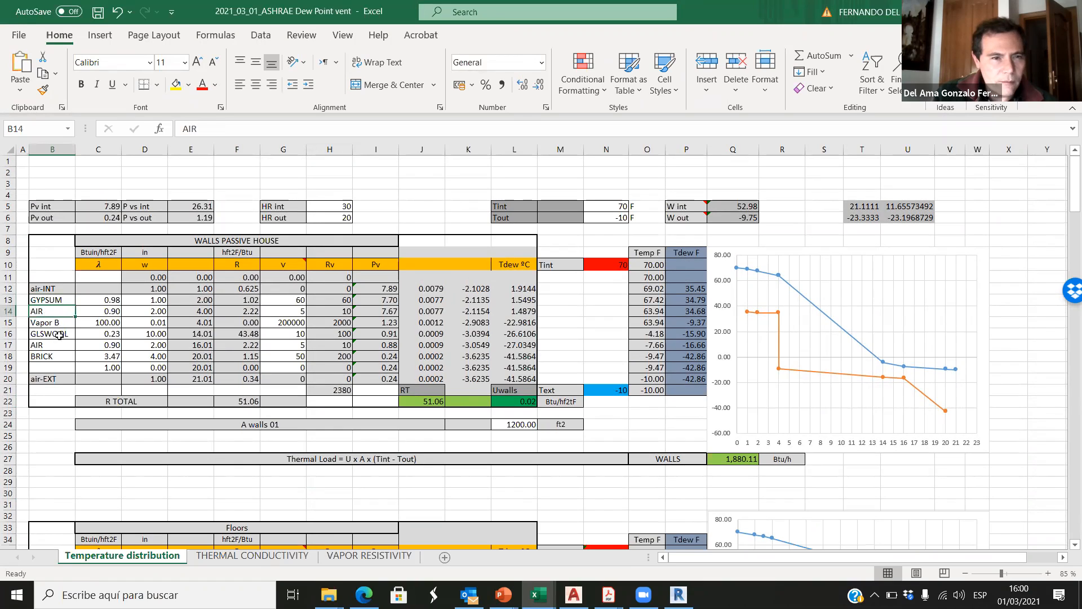
{"action": "left_click", "coordinate": [59, 323]}
{"action": "left_click", "coordinate": [60, 336]}
{"action": "left_click", "coordinate": [60, 347]}
{"action": "left_click", "coordinate": [59, 357]}
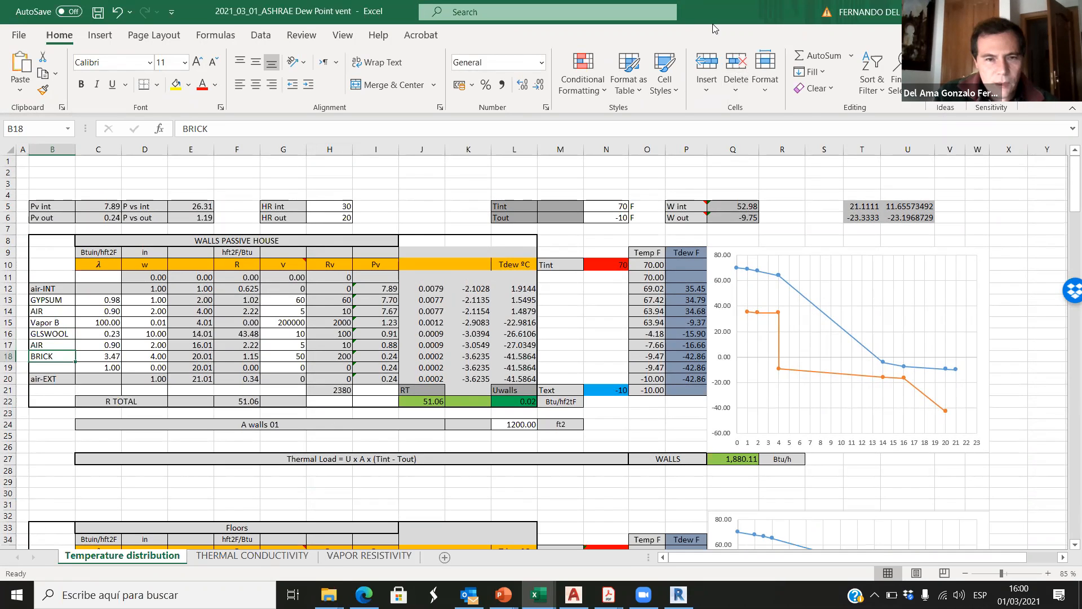
Step: Arrange Excel and Revit side by side, closing the wall type dialogs, and widen the Level 0 drawing area
{"action": "key", "text": "super+Right"}
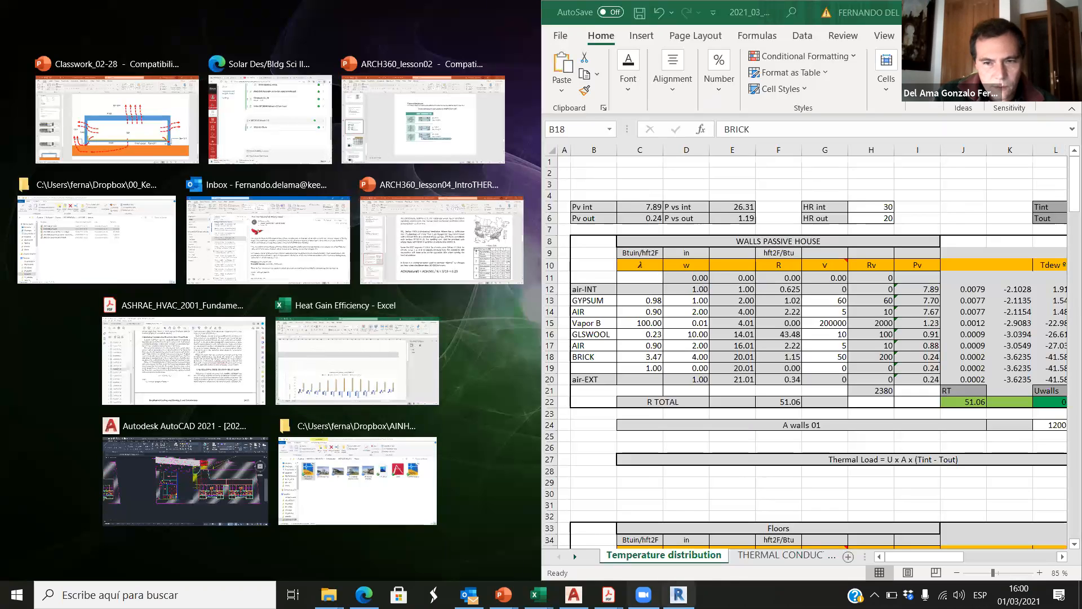
{"action": "left_click", "coordinate": [678, 595]}
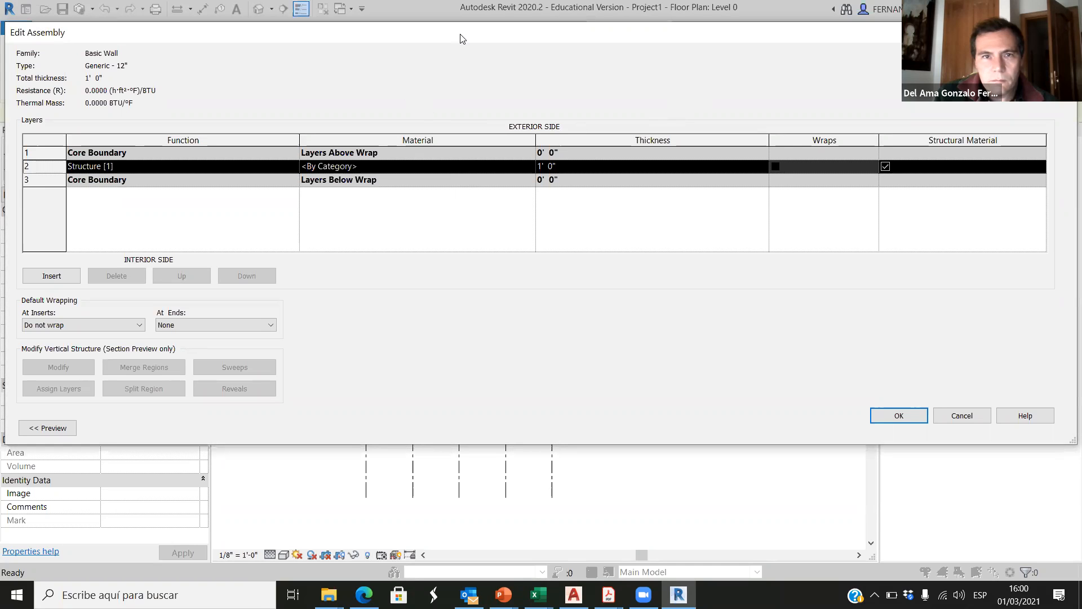
{"action": "left_click", "coordinate": [901, 414]}
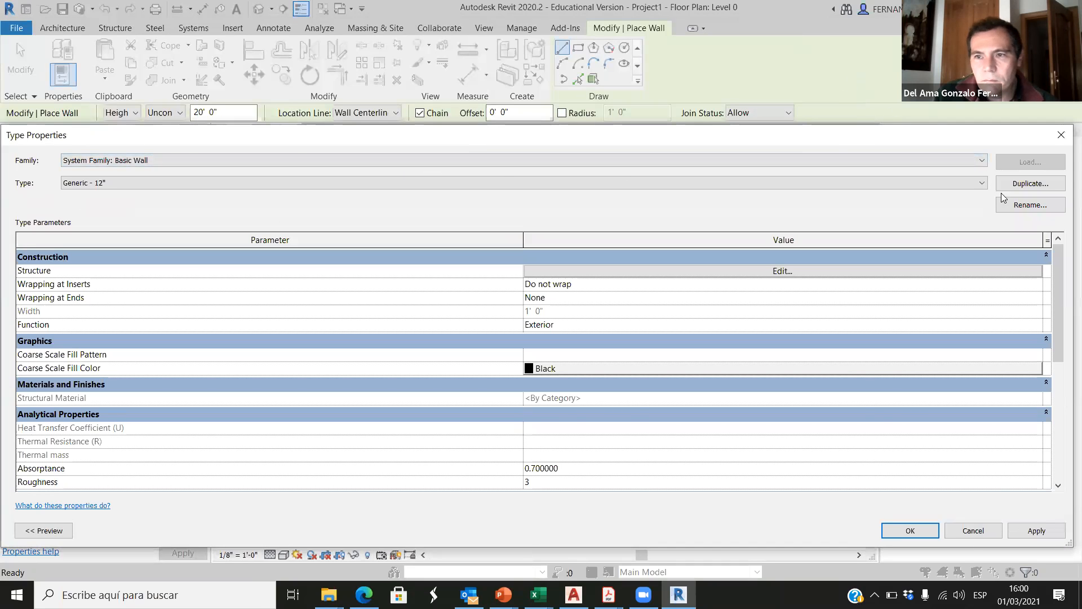
{"action": "left_click", "coordinate": [973, 531]}
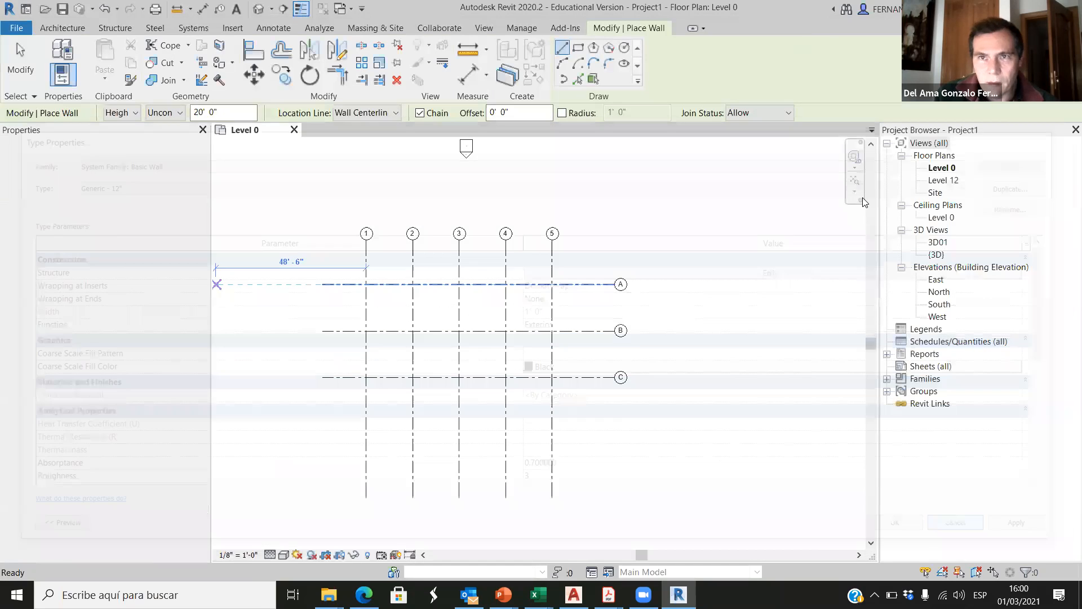
{"action": "key", "text": "super+Left"}
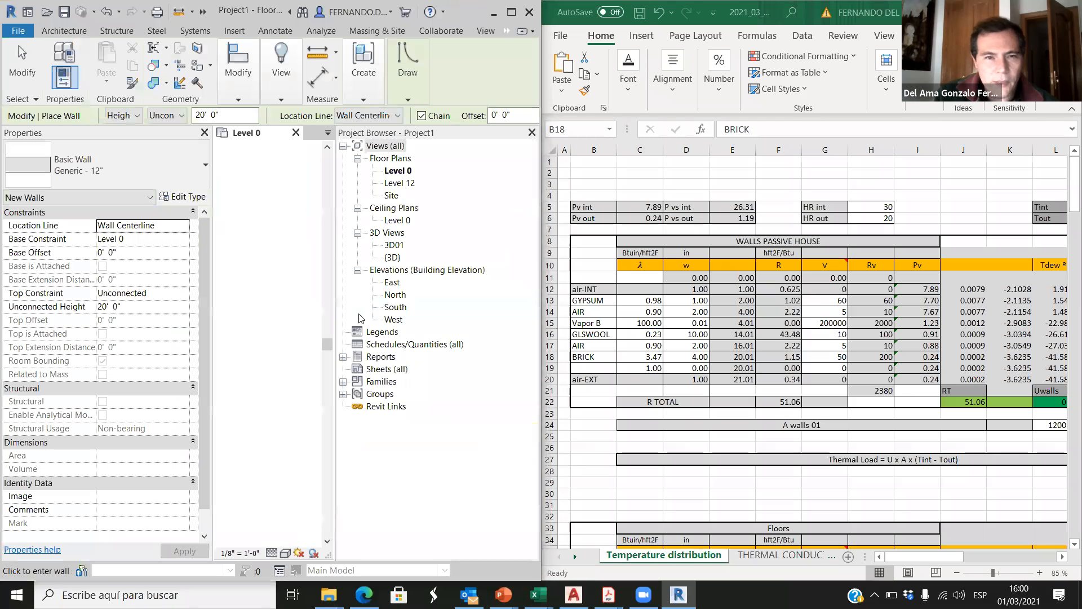
{"action": "left_click_drag", "start_coordinate": [336, 310], "coordinate": [479, 309]}
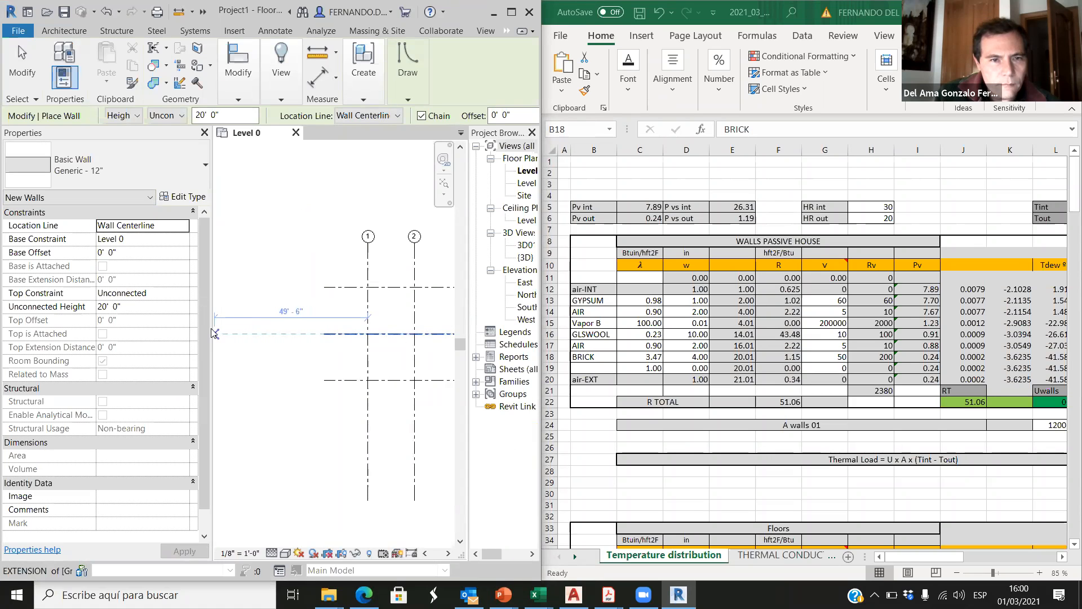
{"action": "left_click_drag", "start_coordinate": [212, 329], "coordinate": [176, 329]}
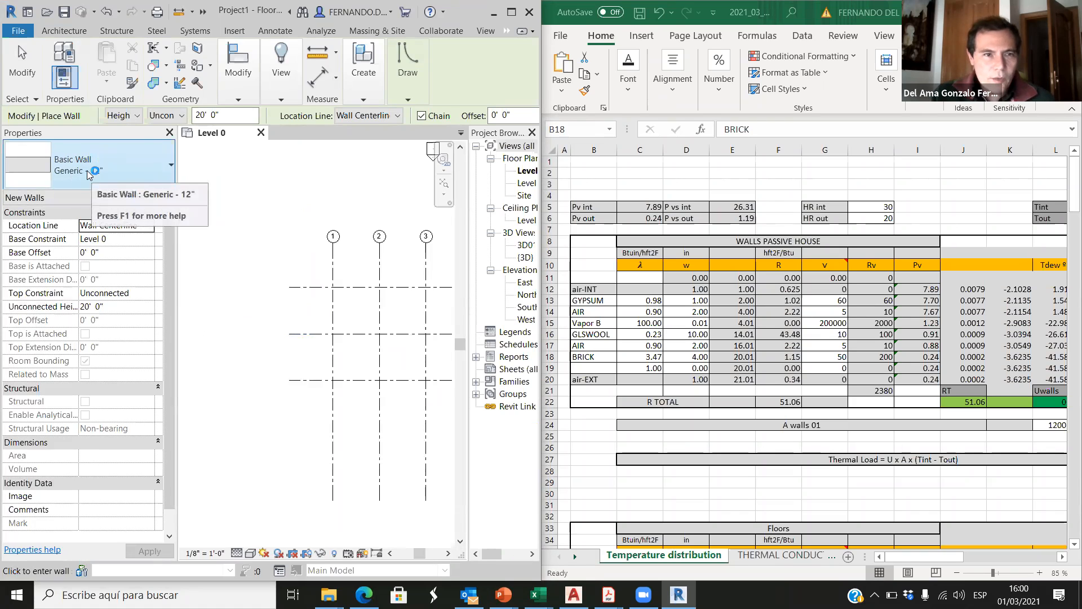
Step: Try to duplicate the Generic - 12" wall type under the name ARCH360 R>80
{"action": "left_click", "coordinate": [122, 160]}
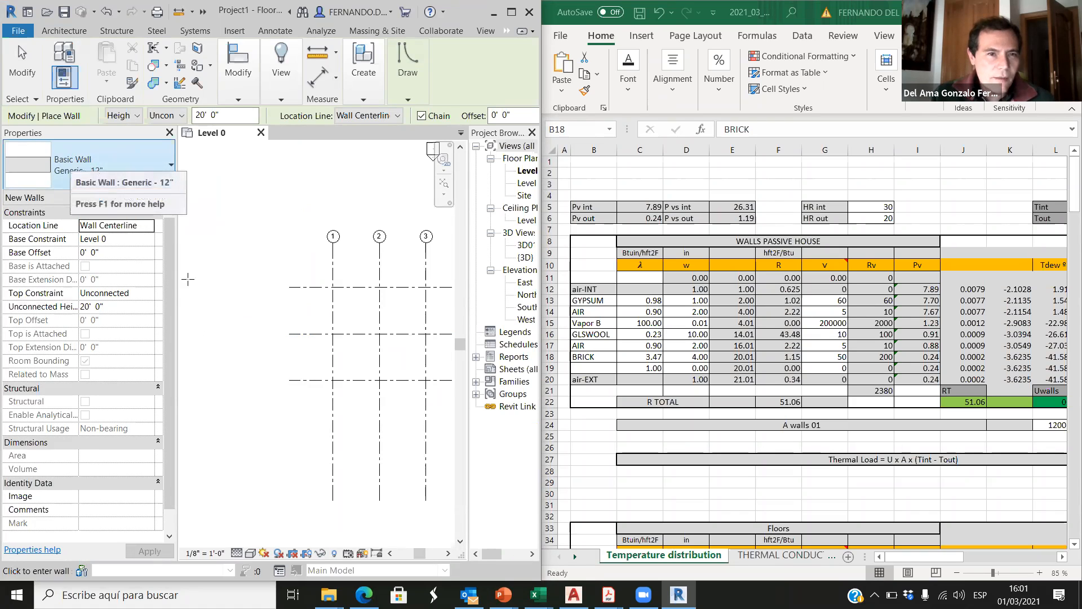
{"action": "left_click", "coordinate": [146, 197]}
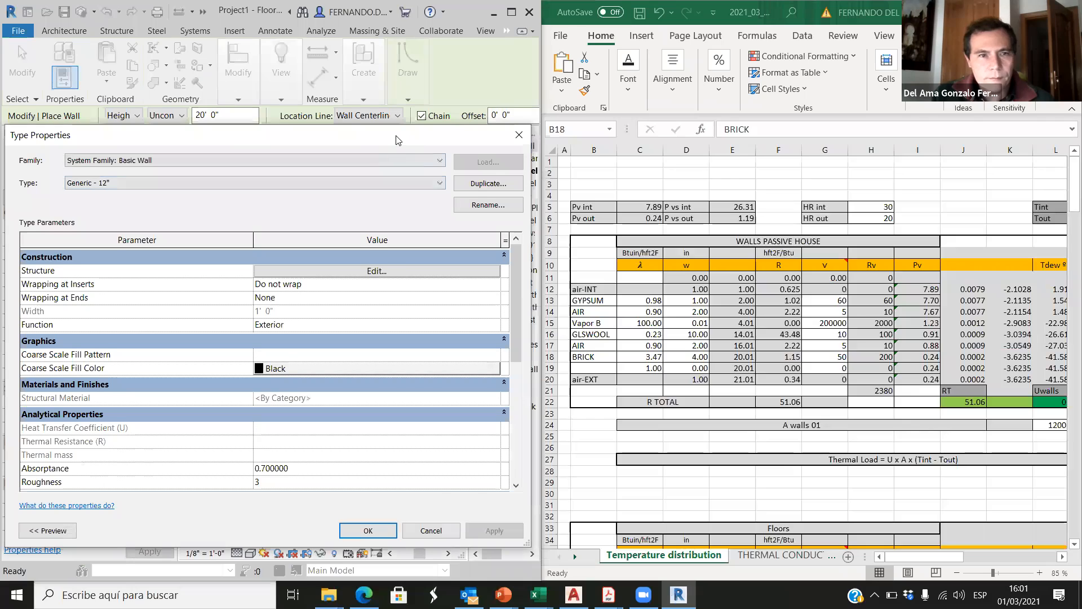
{"action": "left_click_drag", "start_coordinate": [398, 139], "coordinate": [398, 108]}
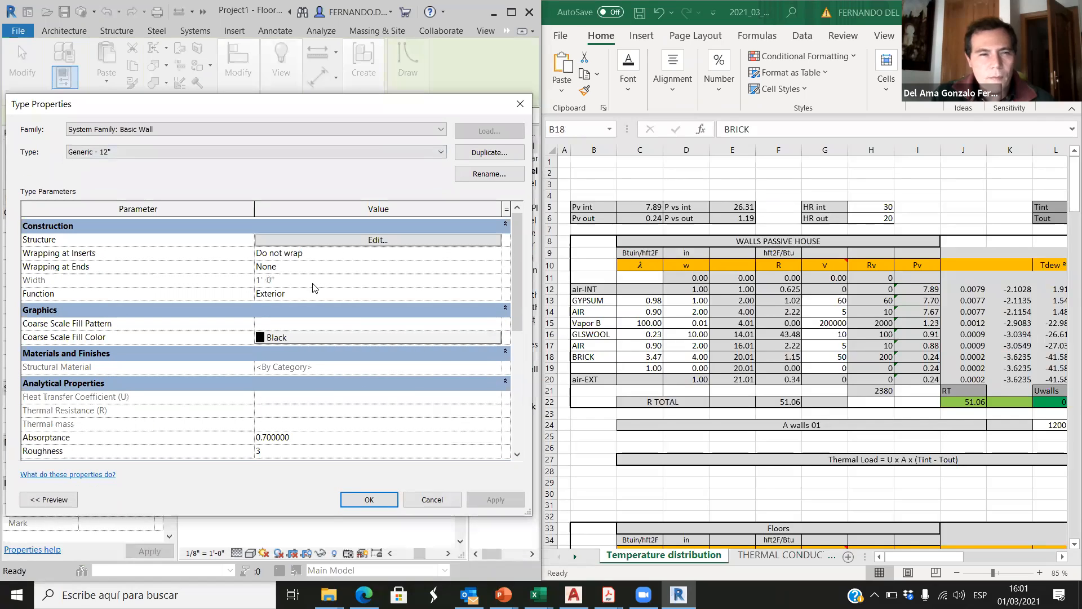
{"action": "left_click", "coordinate": [487, 153]}
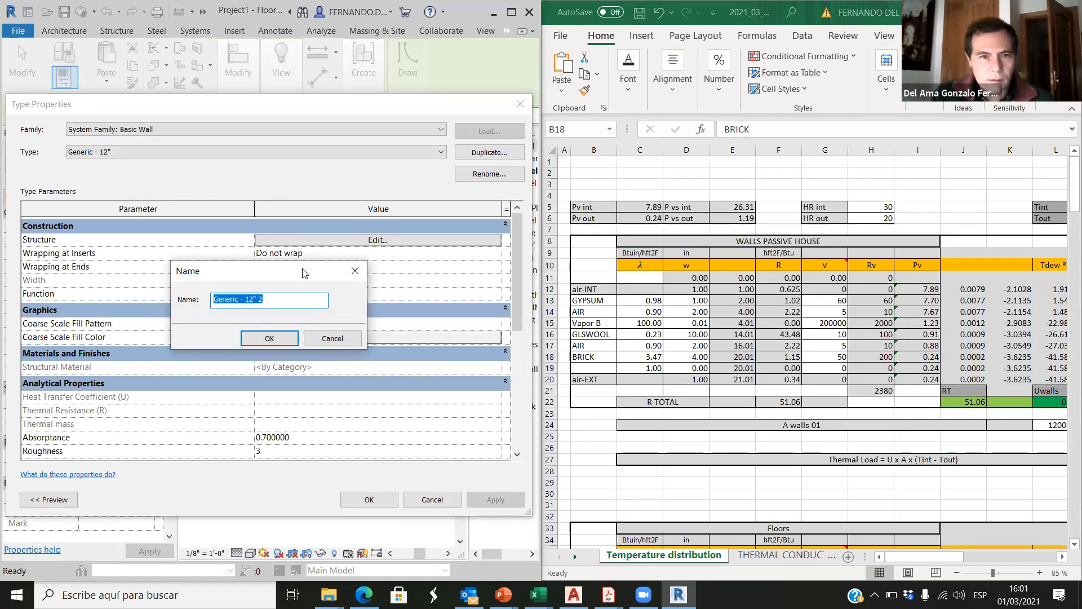
{"action": "left_click_drag", "start_coordinate": [304, 273], "coordinate": [381, 331]}
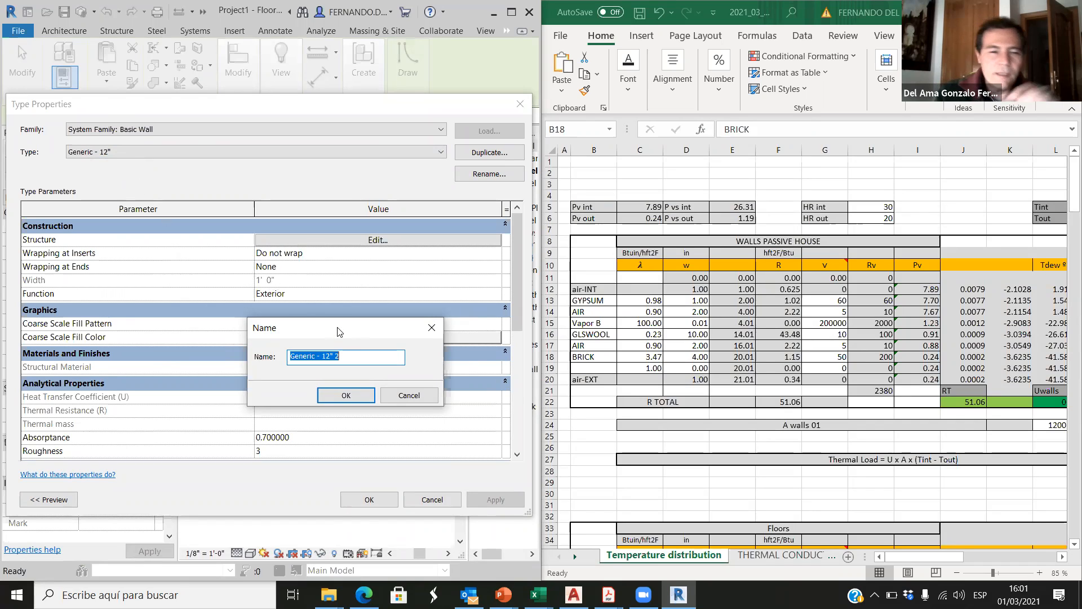
{"action": "left_click_drag", "start_coordinate": [338, 325], "coordinate": [283, 190]}
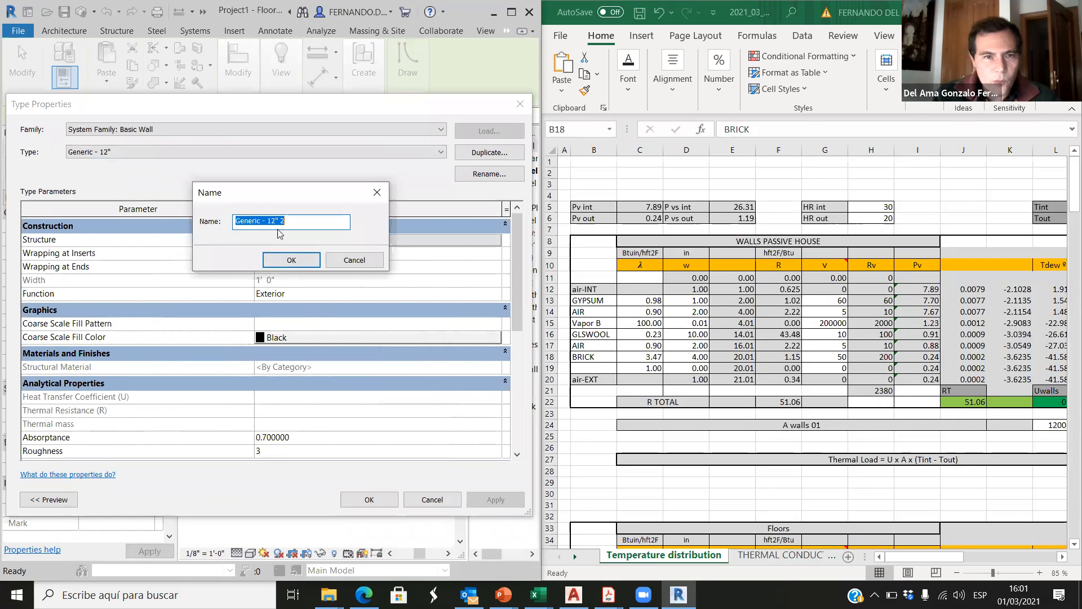
{"action": "left_click", "coordinate": [298, 221]}
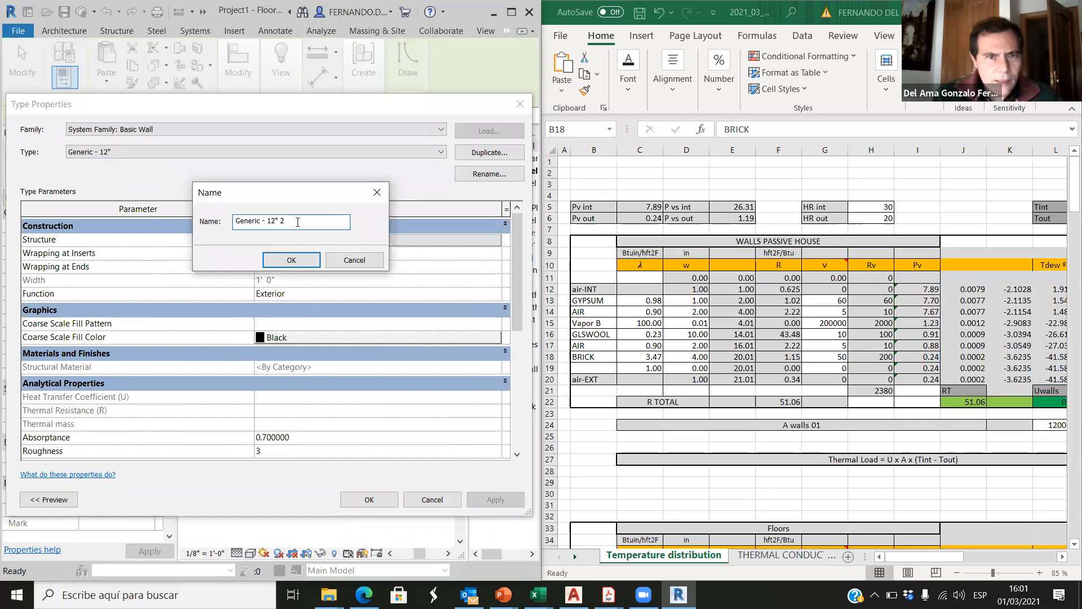
{"action": "left_click_drag", "start_coordinate": [308, 221], "coordinate": [203, 223]}
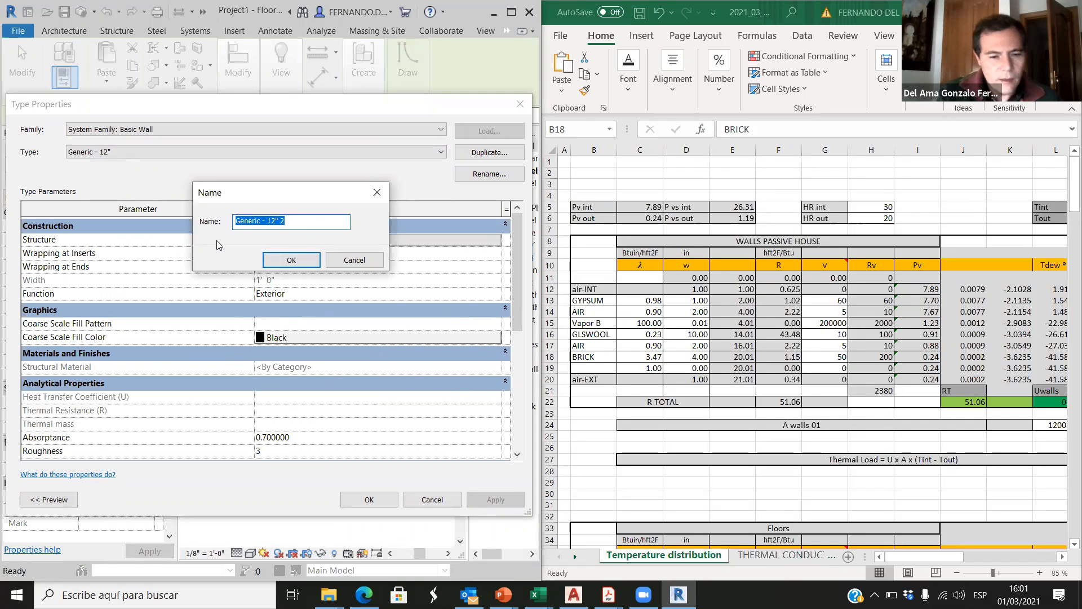
{"action": "type", "text": "ARCH3"}
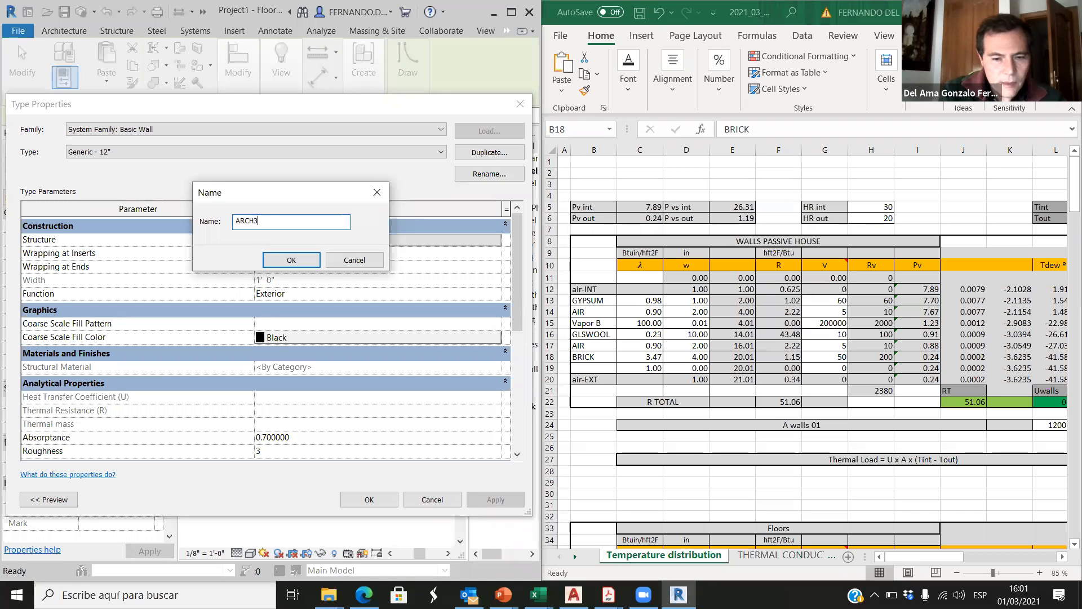
{"action": "type", "text": "60 R>80"}
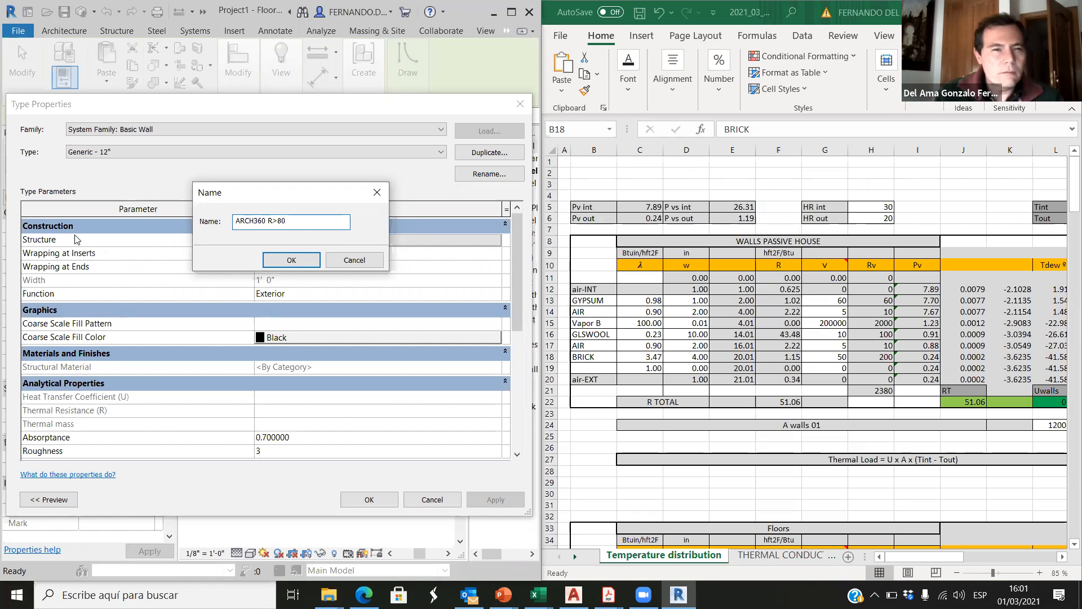
{"action": "left_click_drag", "start_coordinate": [248, 220], "coordinate": [287, 219]}
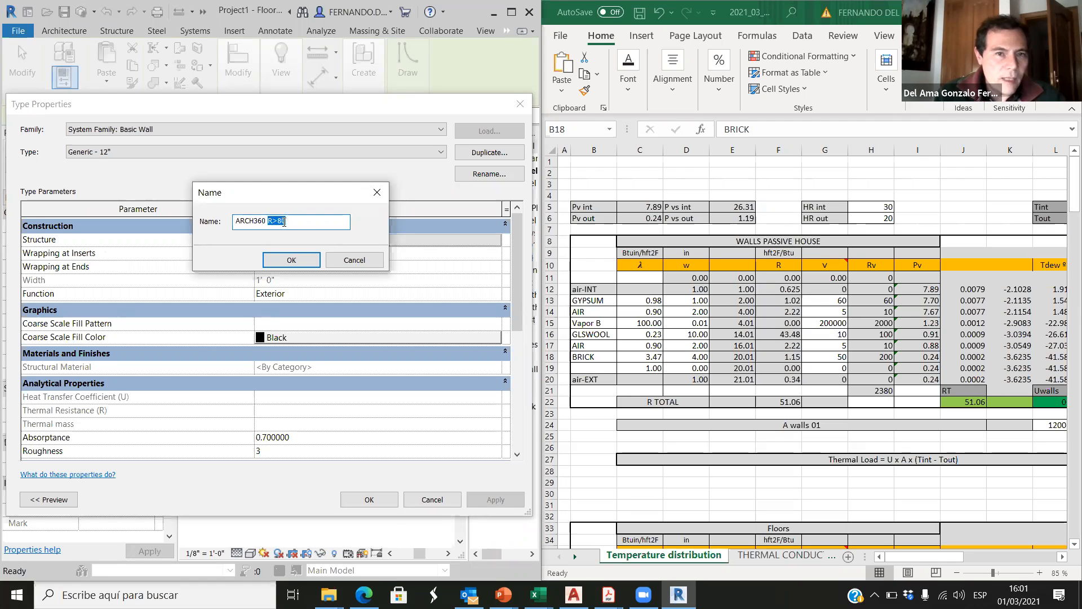
{"action": "left_click", "coordinate": [281, 260]}
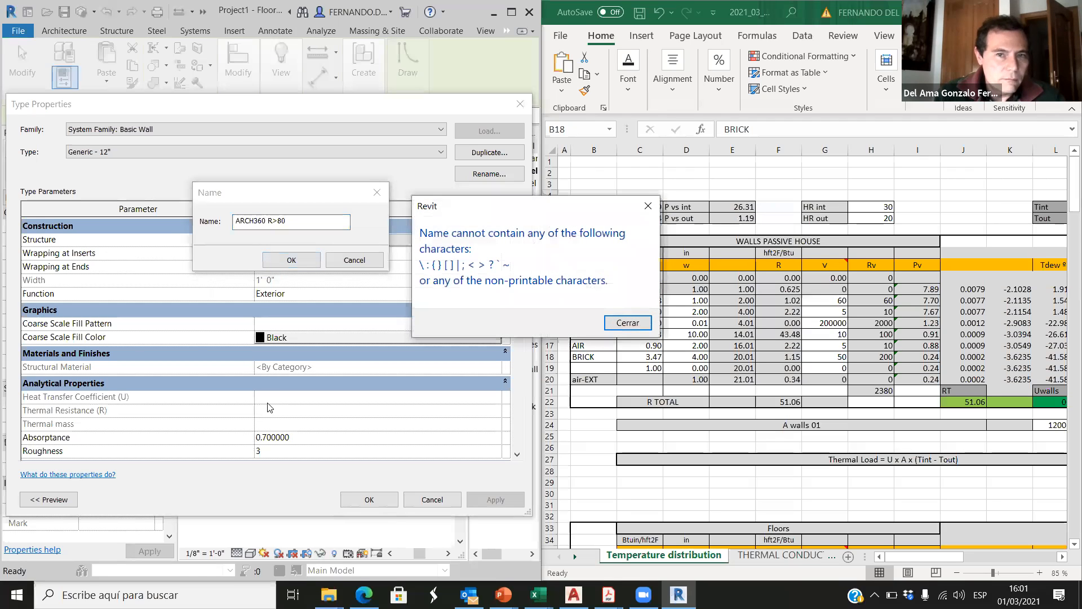
Step: Duplicate the Generic - 12" wall type under the corrected name ARCH360 R80 and open its layer structure
{"action": "left_click", "coordinate": [628, 323]}
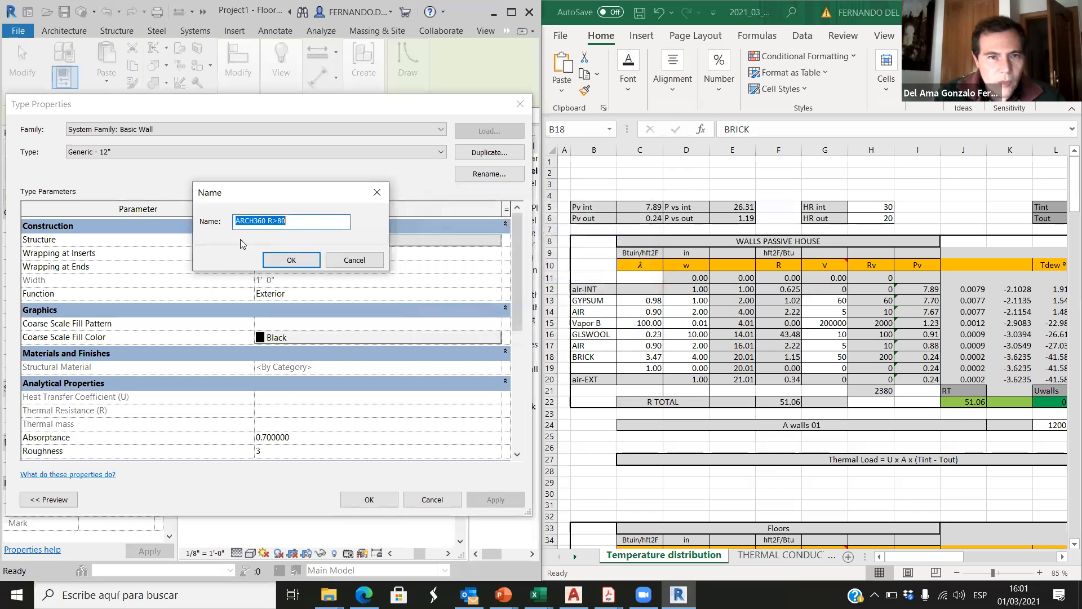
{"action": "left_click", "coordinate": [277, 221]}
{"action": "key", "text": "BackSpace"}
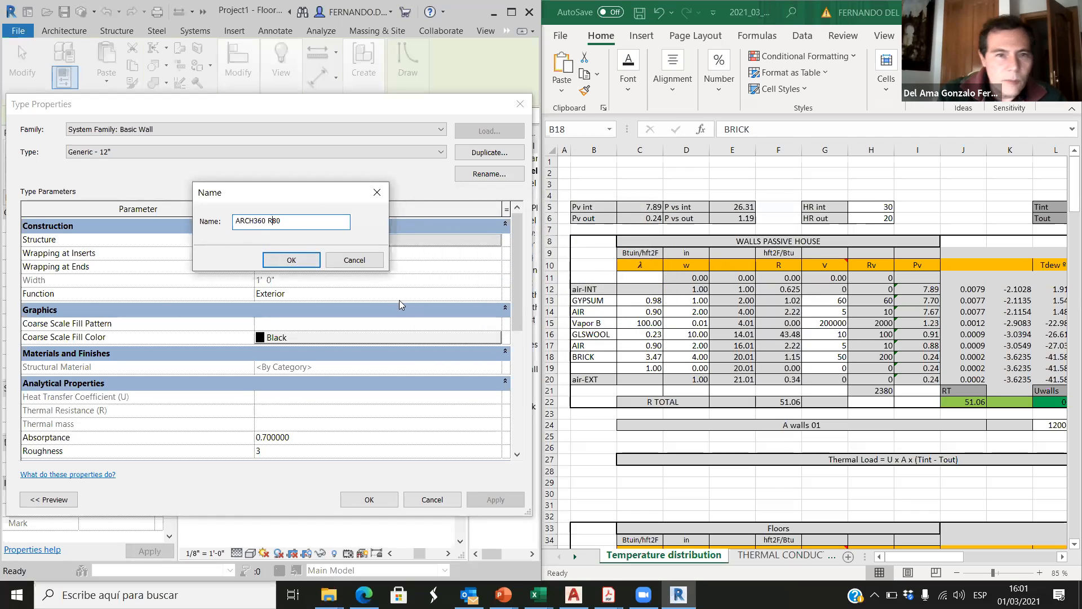
{"action": "left_click", "coordinate": [303, 264]}
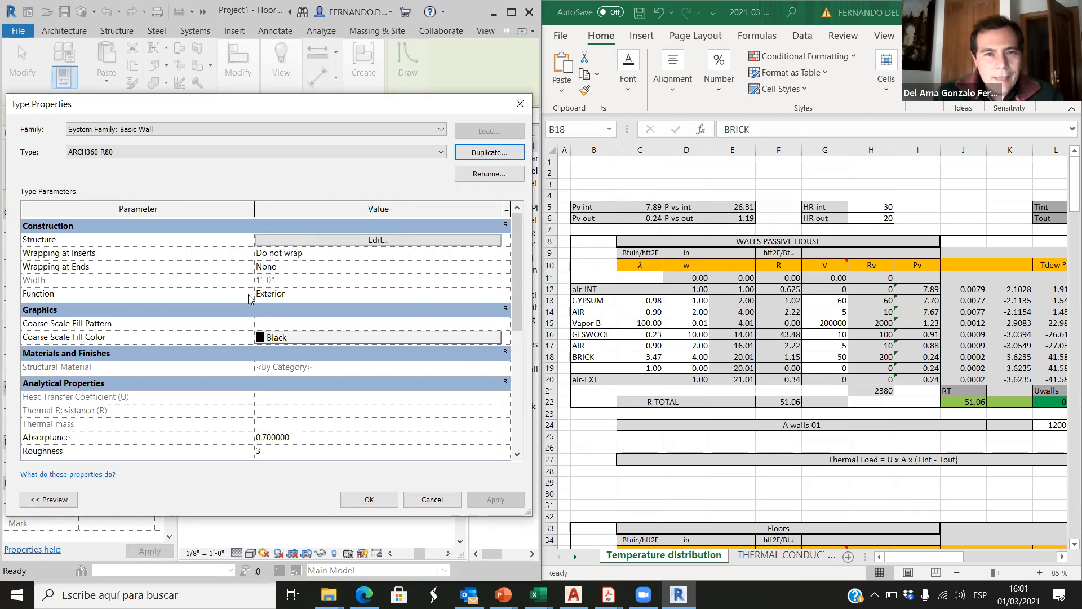
{"action": "left_click", "coordinate": [376, 242]}
{"action": "left_click", "coordinate": [376, 244]}
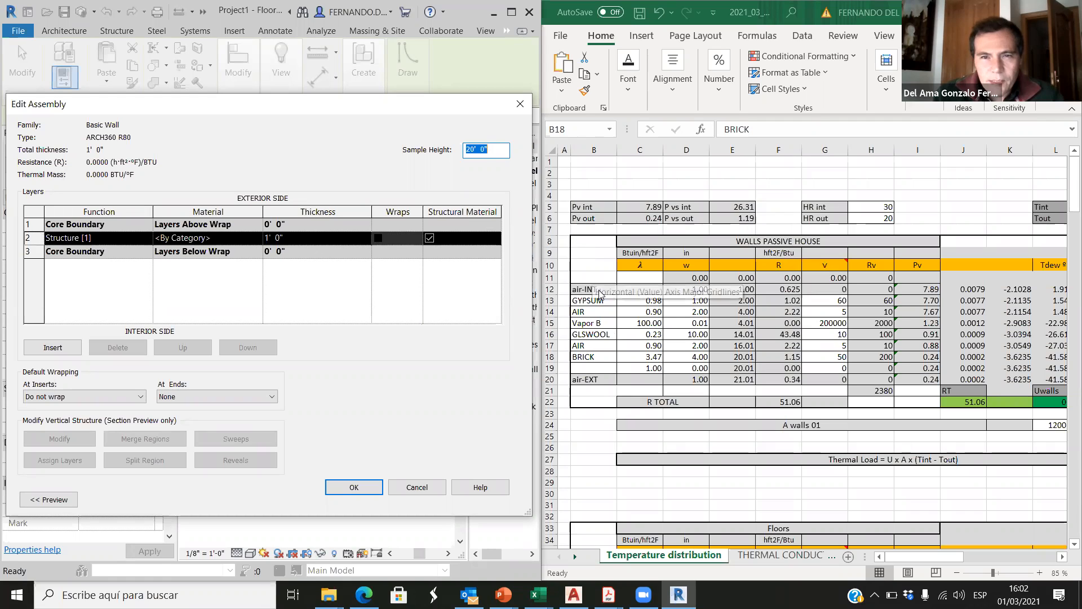
Step: Insert four extra layers into the ARCH360 R80 assembly, following the WALLS PASSIVE HOUSE layer list in the spreadsheet
{"action": "left_click", "coordinate": [596, 381]}
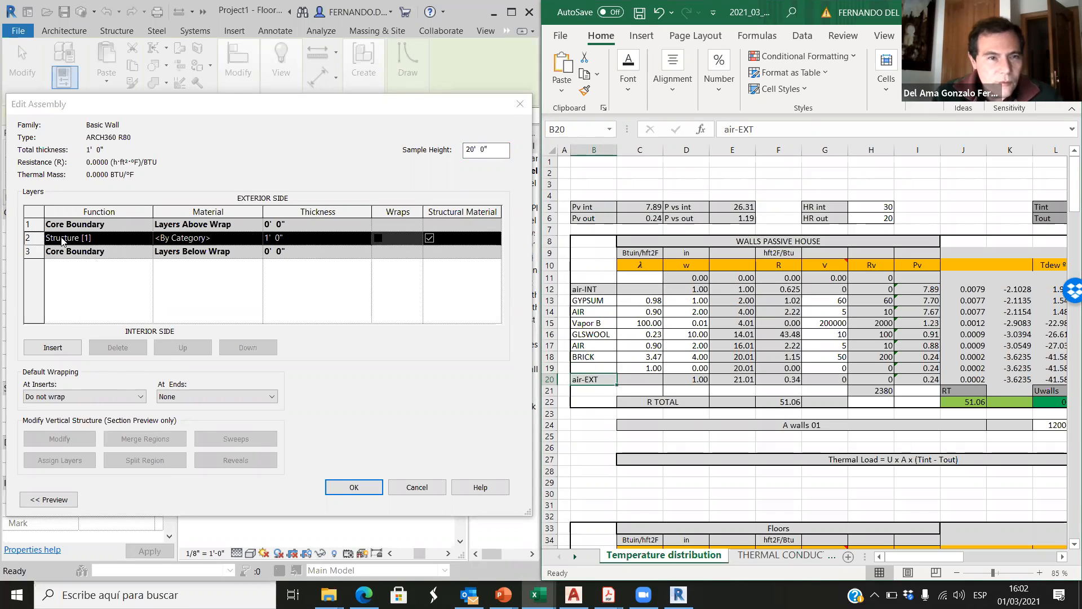
{"action": "left_click", "coordinate": [591, 312]}
{"action": "left_click", "coordinate": [595, 325]}
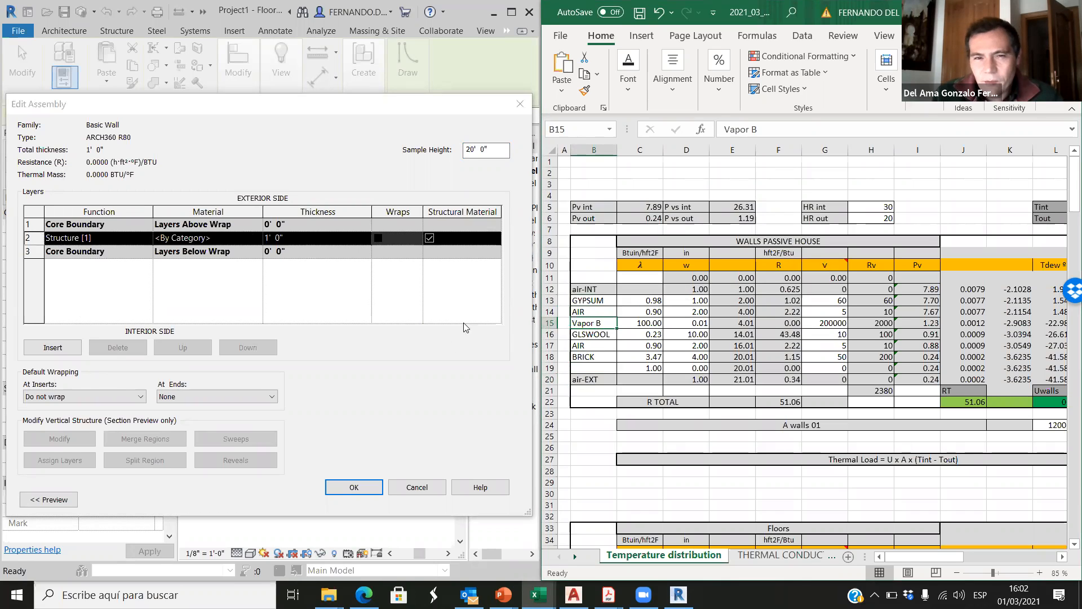
{"action": "left_click", "coordinate": [455, 355]}
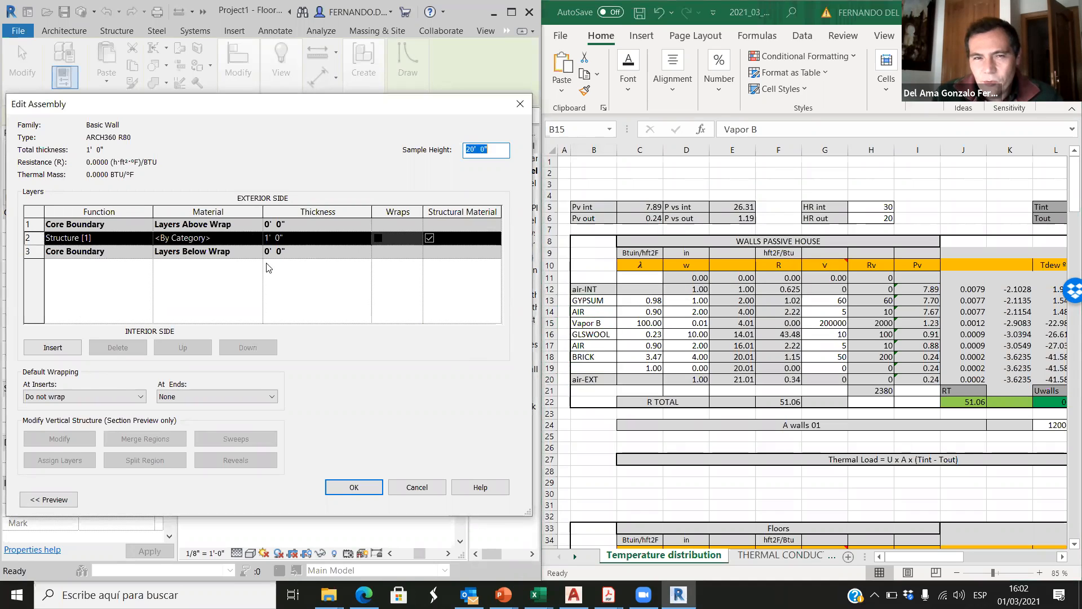
{"action": "left_click", "coordinate": [588, 312]}
{"action": "left_click", "coordinate": [589, 333]}
{"action": "left_click", "coordinate": [584, 356]}
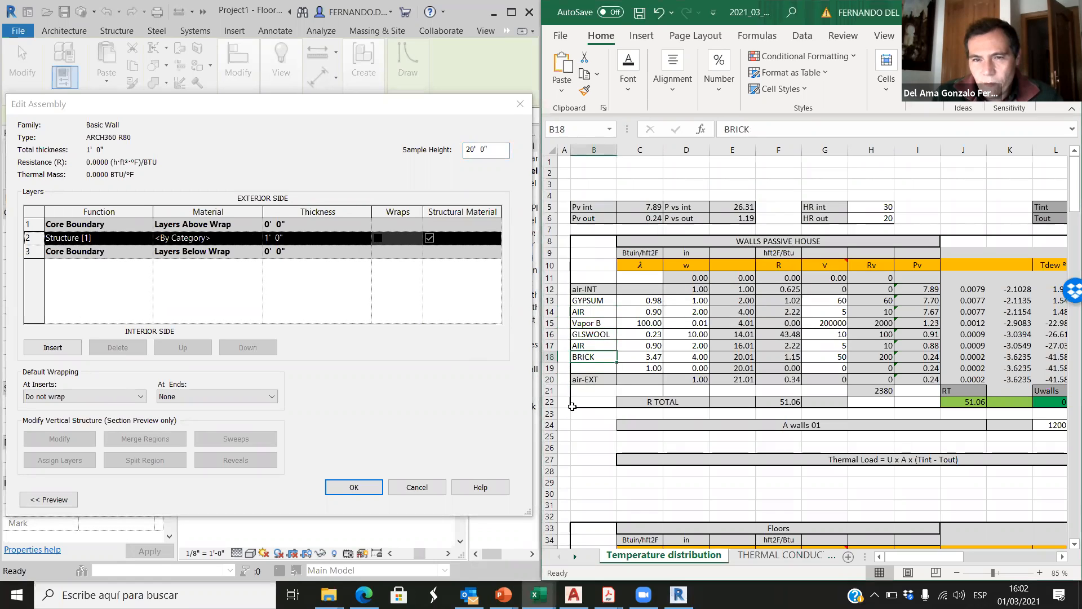
{"action": "left_click", "coordinate": [62, 348]}
{"action": "left_click", "coordinate": [62, 349]}
{"action": "left_click", "coordinate": [62, 349]}
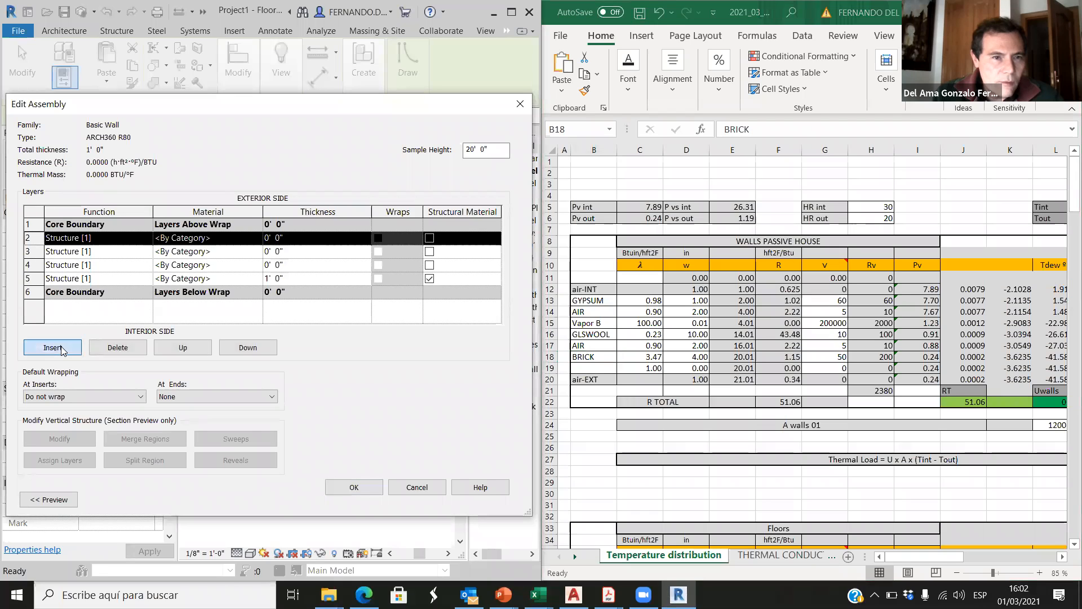
{"action": "left_click", "coordinate": [62, 348]}
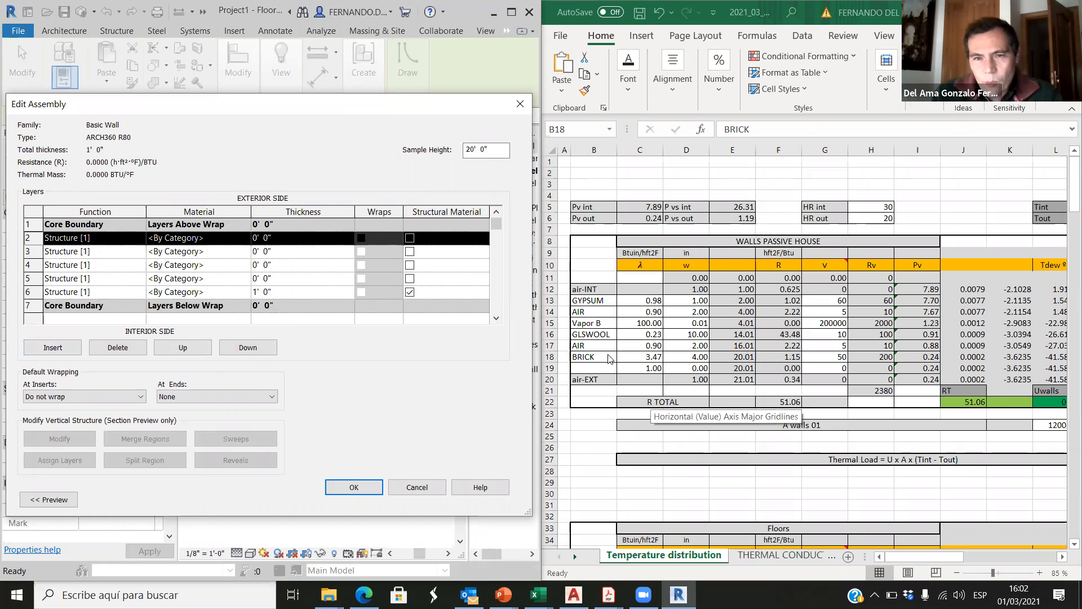
Step: Review the layer function options and insert one more layer at row 3, checking against the Vapor B entry in the spreadsheet
{"action": "left_click", "coordinate": [601, 389]}
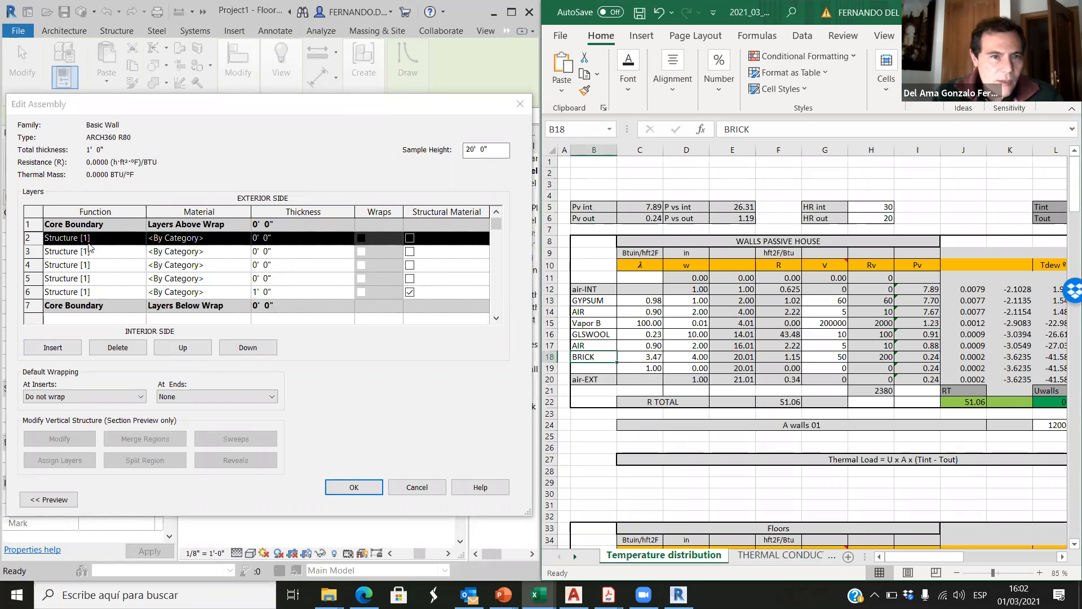
{"action": "left_click", "coordinate": [141, 254]}
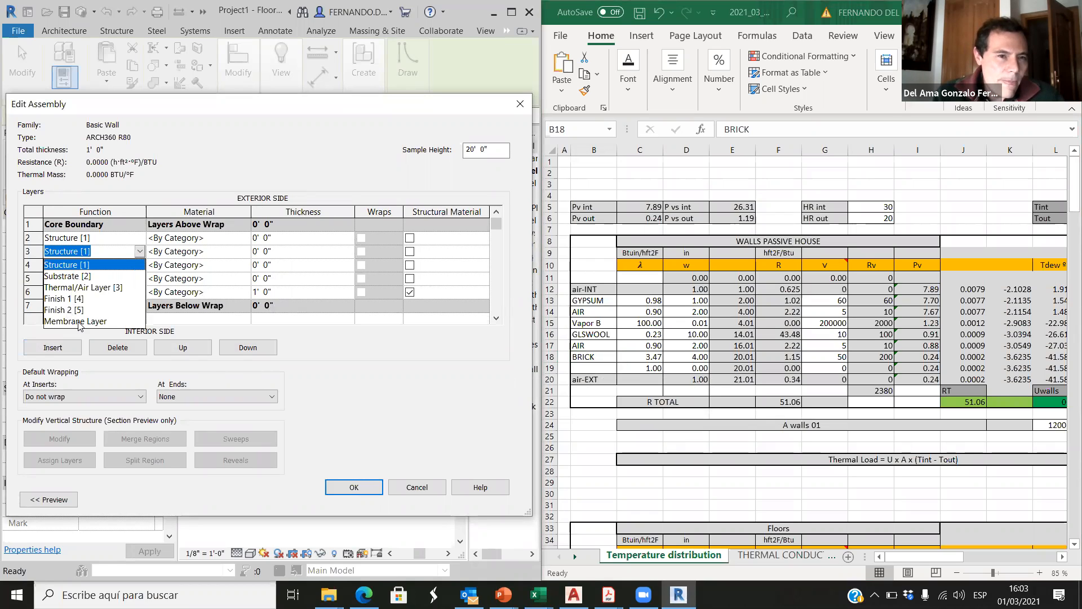
{"action": "left_click", "coordinate": [430, 488]}
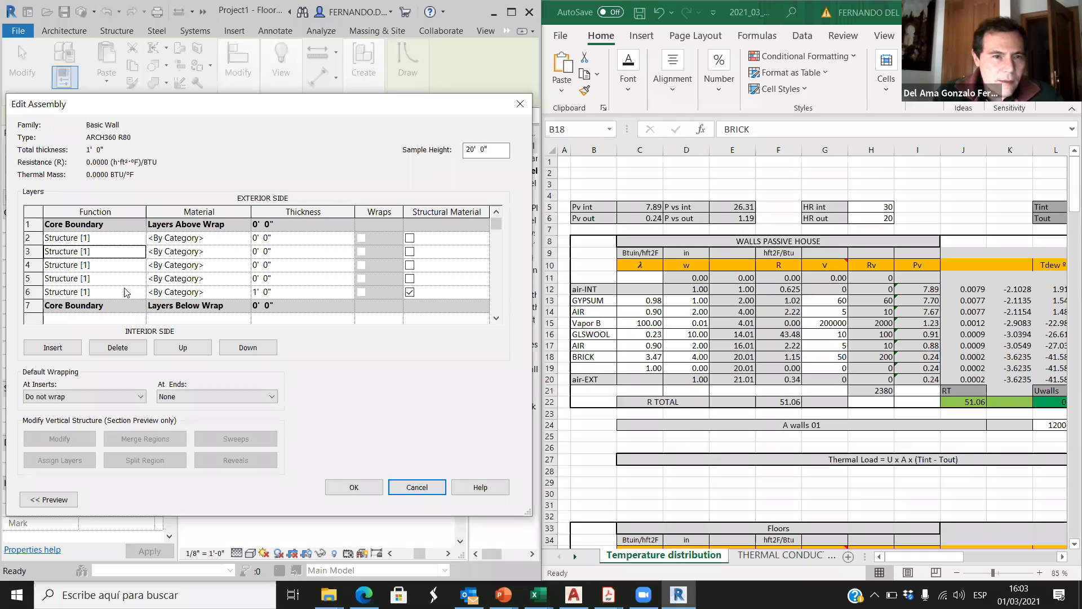
{"action": "left_click", "coordinate": [67, 345]}
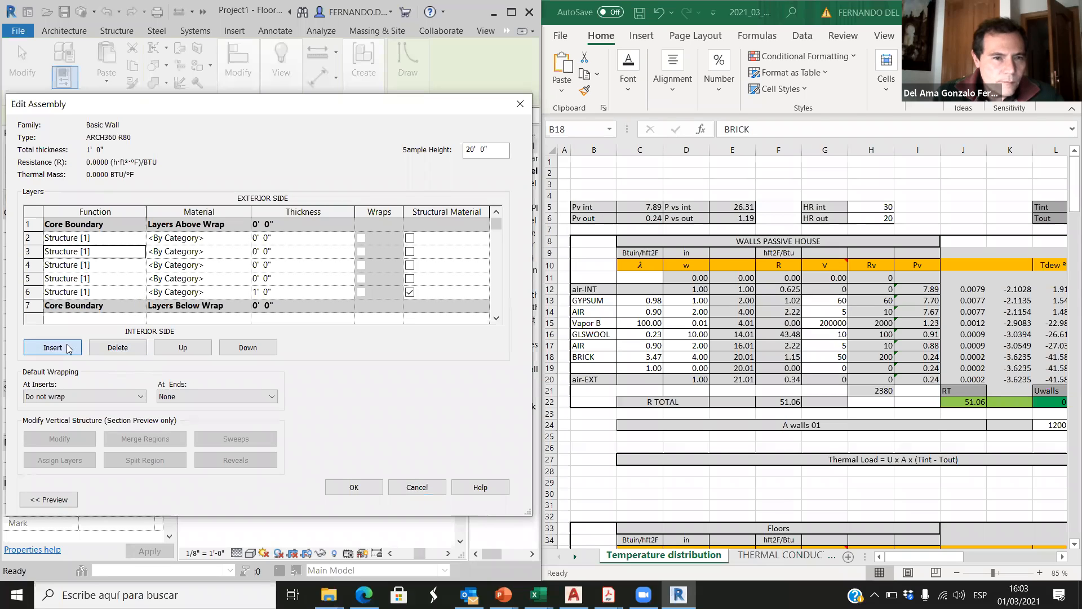
{"action": "left_click", "coordinate": [591, 326]}
{"action": "left_click", "coordinate": [591, 326]}
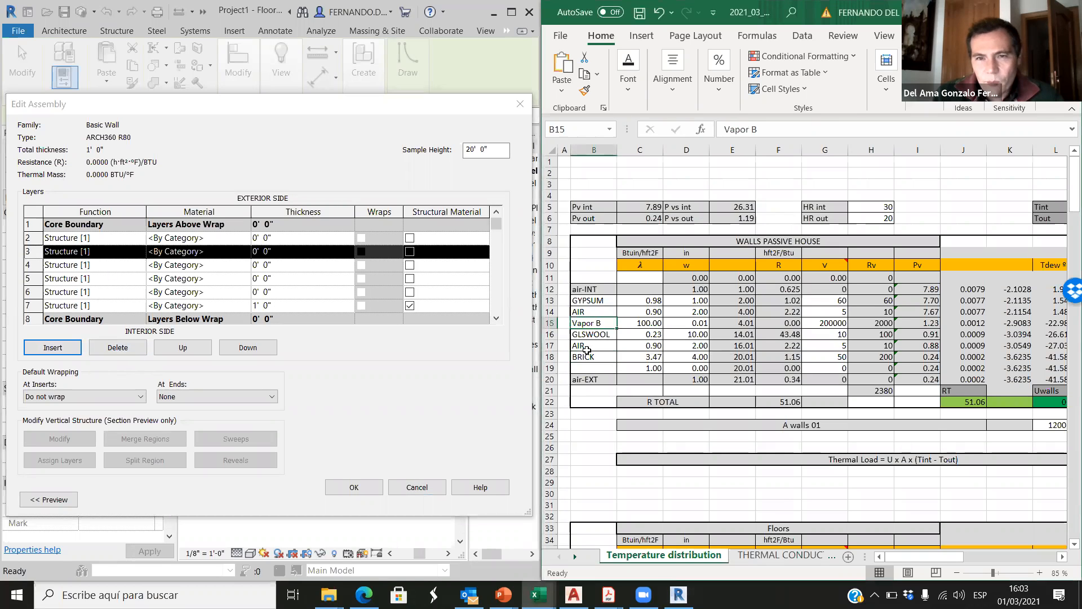
Step: Assign the Brick, Common material to the outermost layer in row 2 and set its thickness to 4"
{"action": "left_click", "coordinate": [129, 240]}
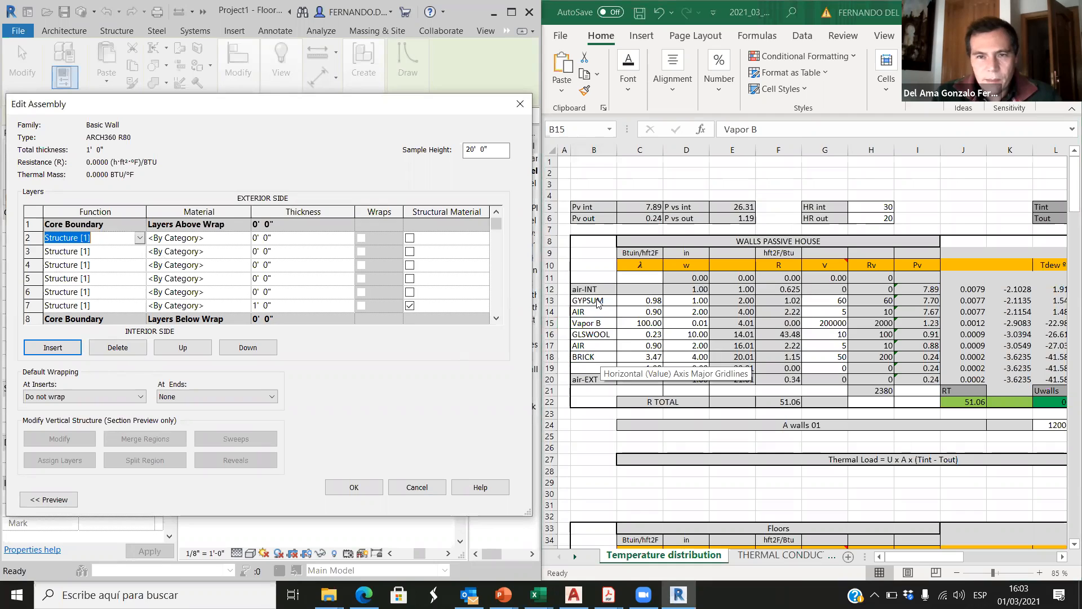
{"action": "left_click", "coordinate": [598, 360]}
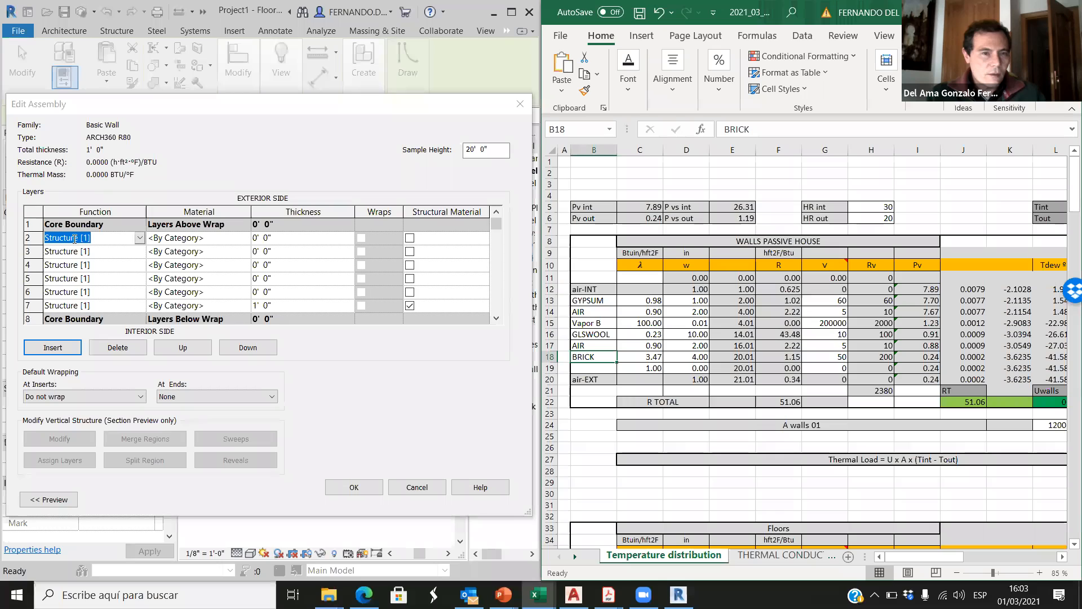
{"action": "left_click", "coordinate": [241, 239]}
{"action": "left_click", "coordinate": [245, 237]}
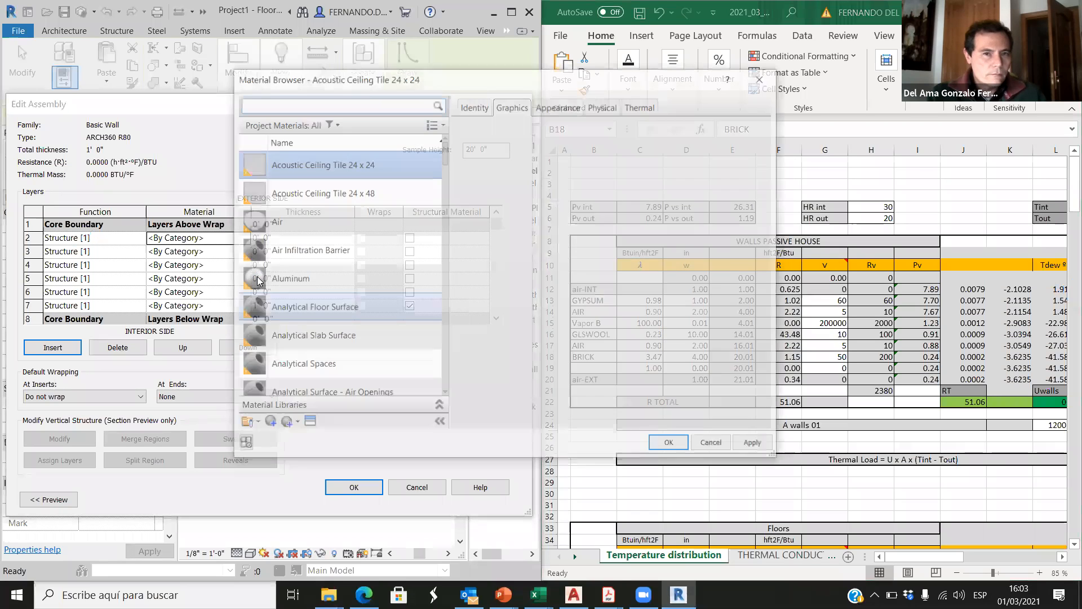
{"action": "left_click", "coordinate": [275, 107]}
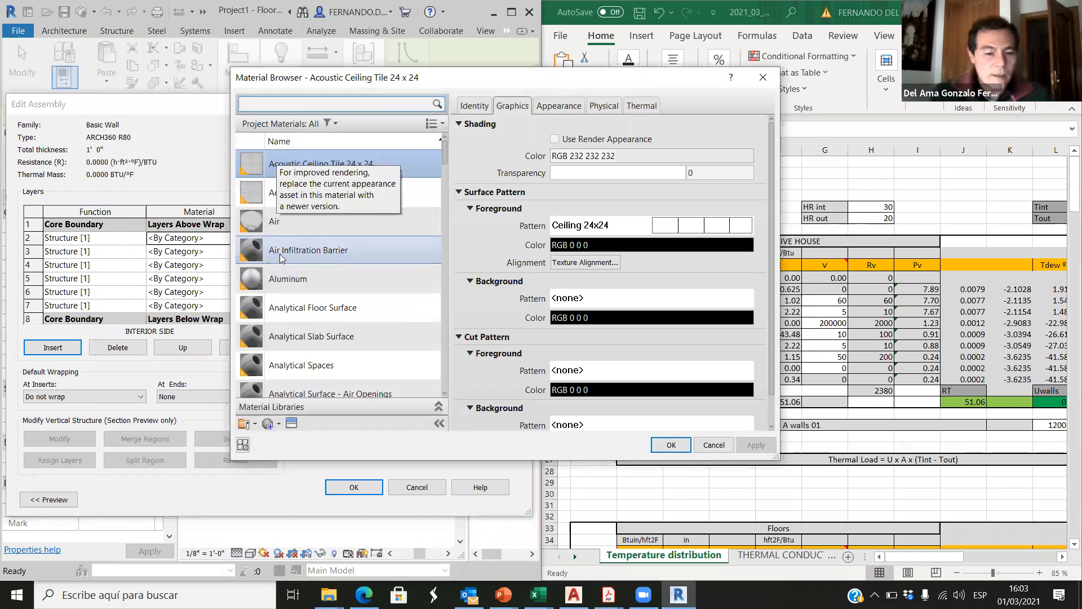
{"action": "type", "text": "bri"}
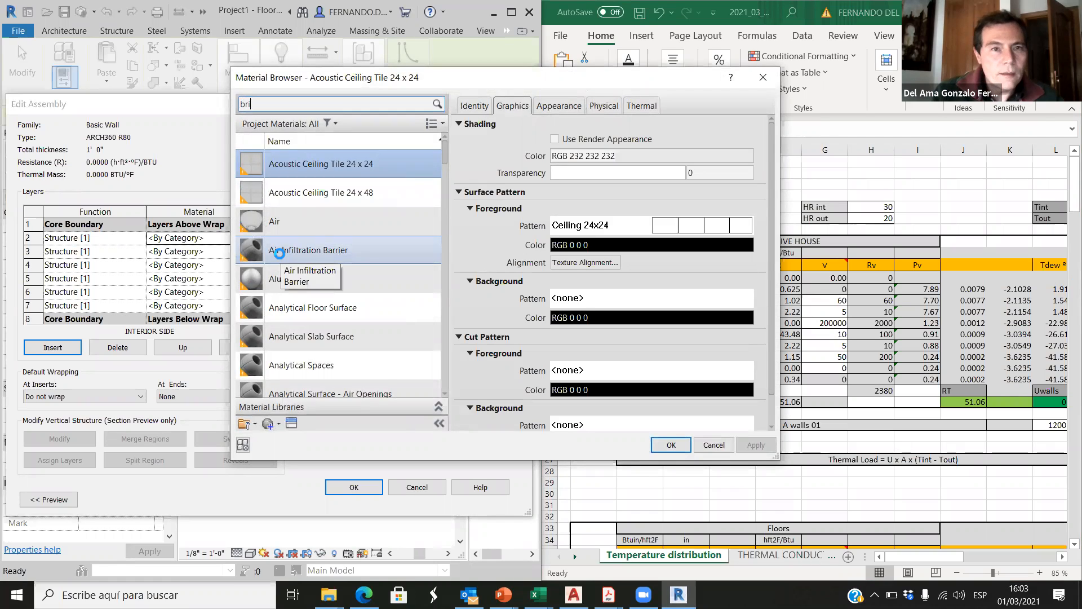
{"action": "type", "text": "c"}
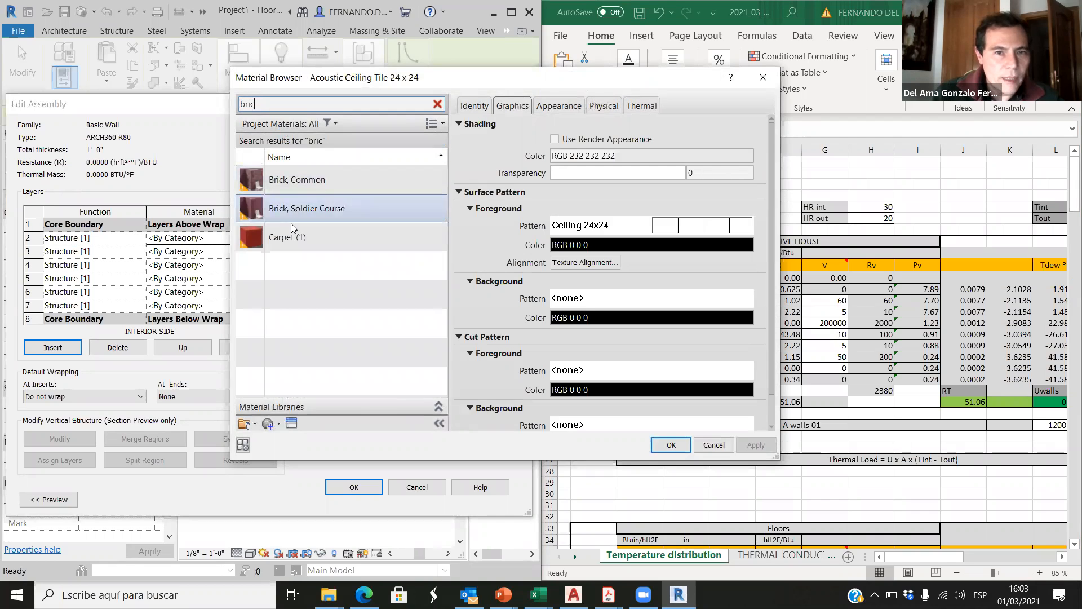
{"action": "left_click", "coordinate": [299, 181]}
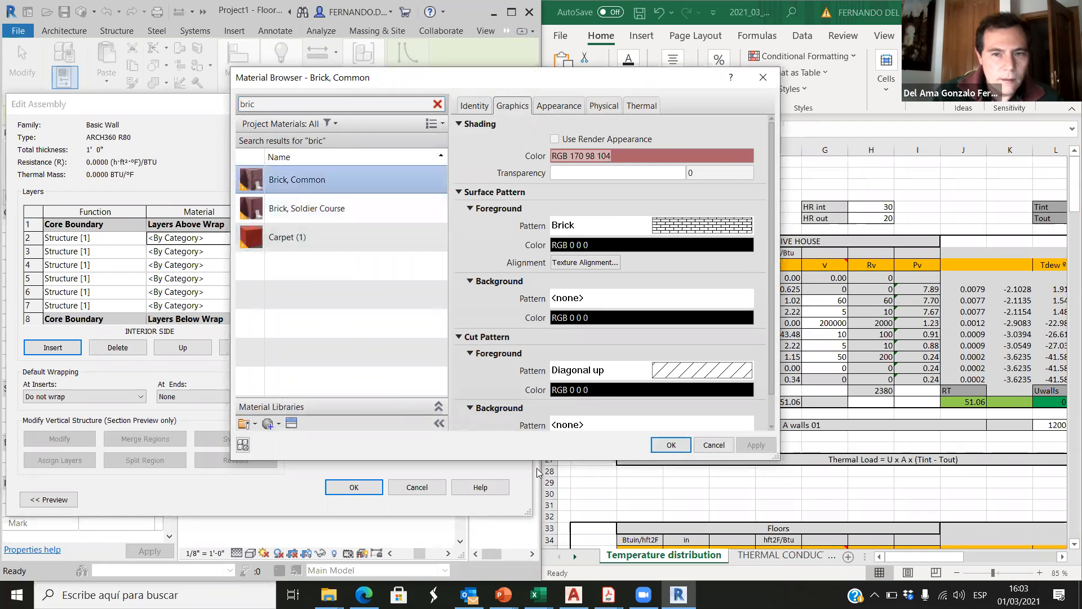
{"action": "left_click", "coordinate": [672, 444]}
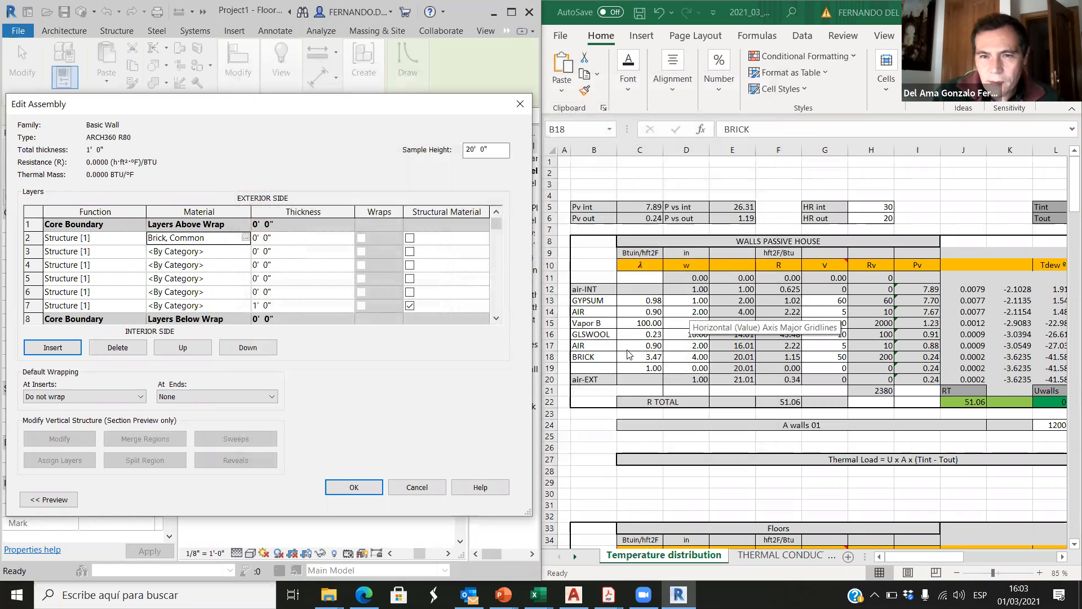
{"action": "left_click", "coordinate": [268, 242]}
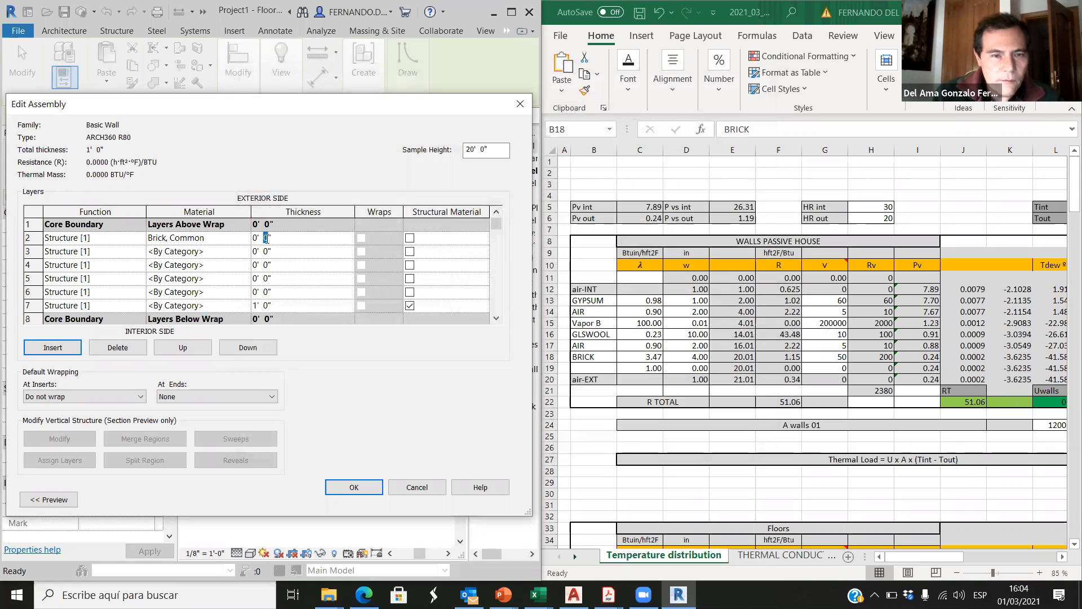
{"action": "type", "text": "4"}
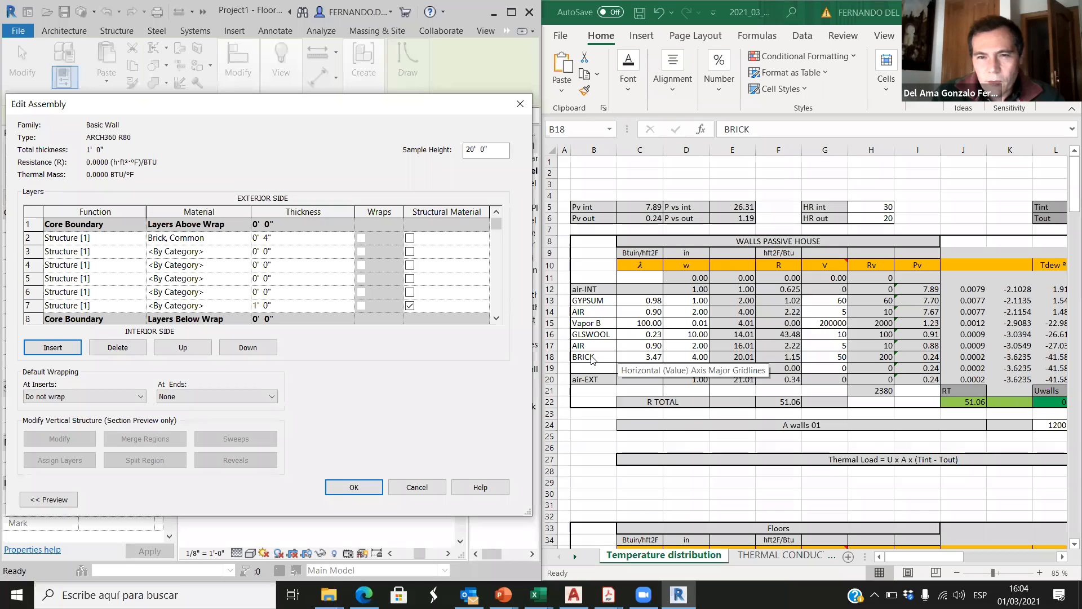
Step: Set the function of the layer directly behind the brick to Thermal/Air Layer [3]
{"action": "left_click", "coordinate": [118, 251]}
{"action": "left_click", "coordinate": [139, 252]}
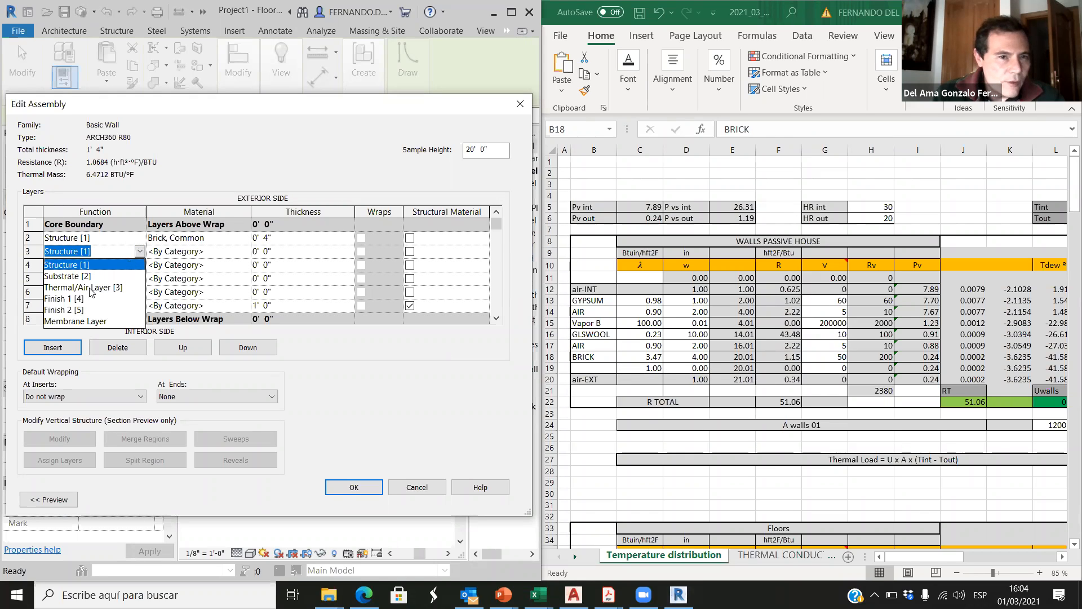
{"action": "left_click", "coordinate": [92, 288]}
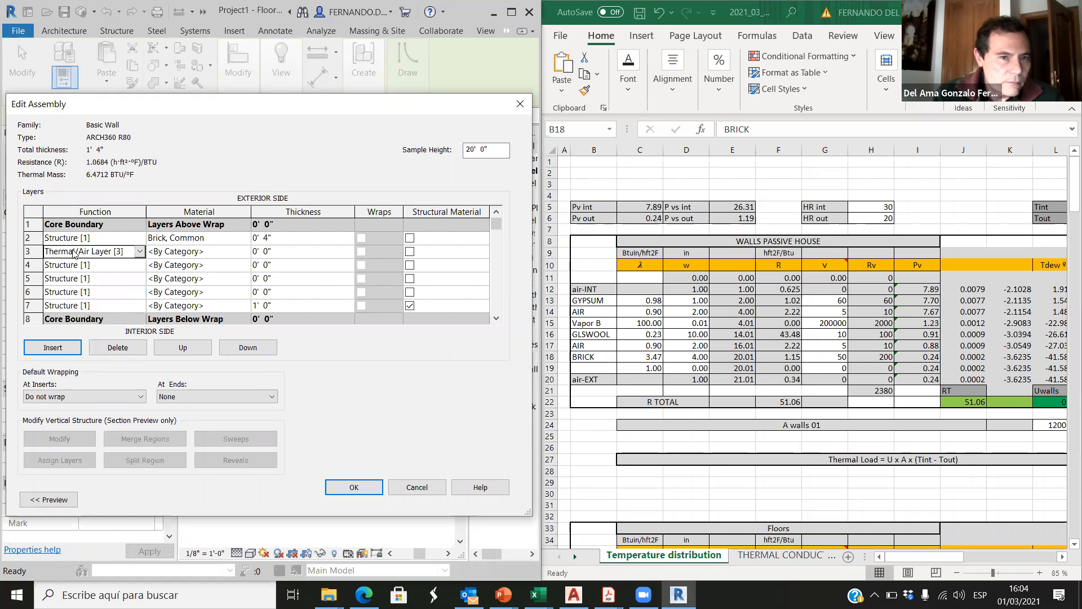
Step: Assign the Air material to the row 3 layer and set its thickness to 2"
{"action": "left_click", "coordinate": [247, 253]}
{"action": "left_click", "coordinate": [246, 252]}
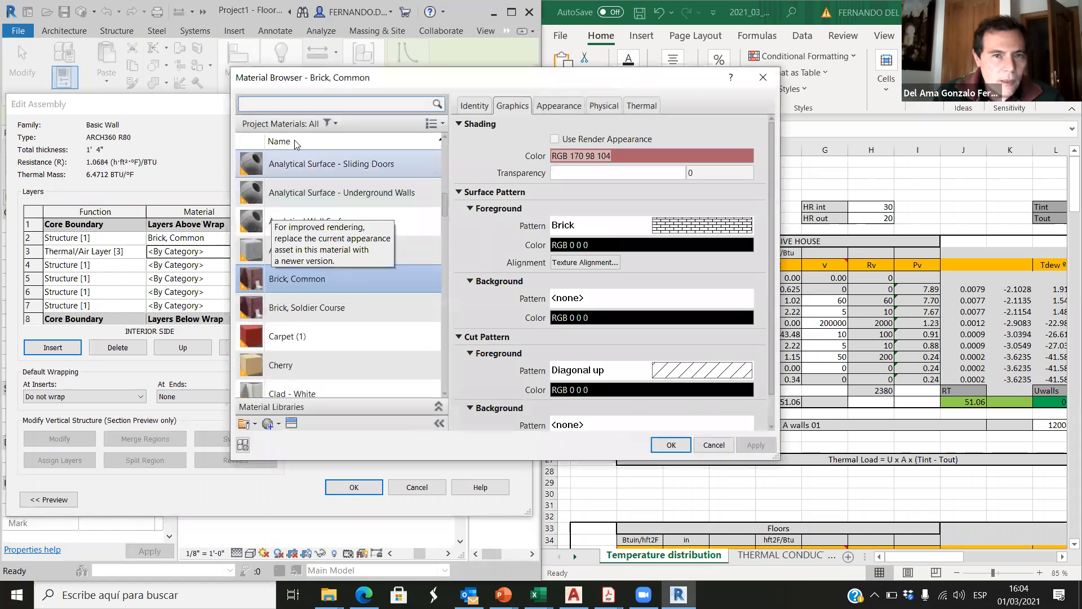
{"action": "type", "text": "air"}
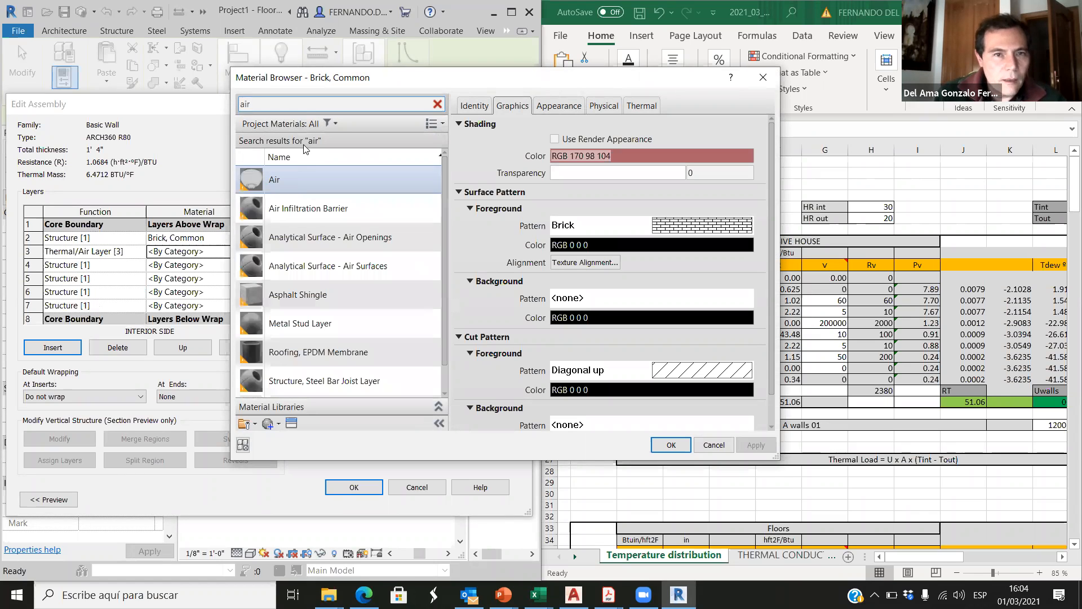
{"action": "left_click", "coordinate": [286, 188]}
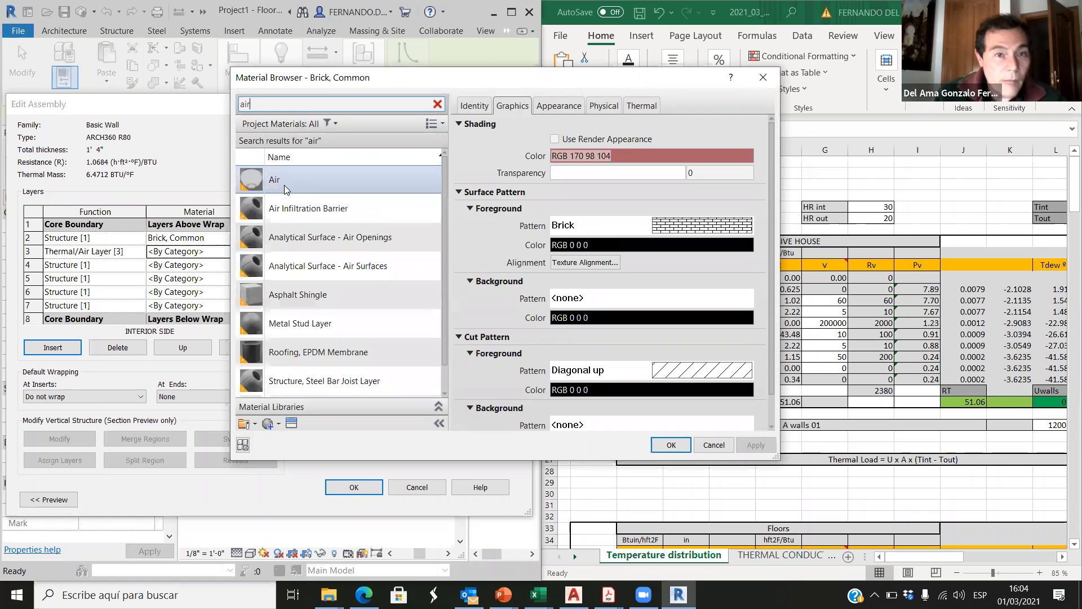
{"action": "left_click", "coordinate": [670, 444]}
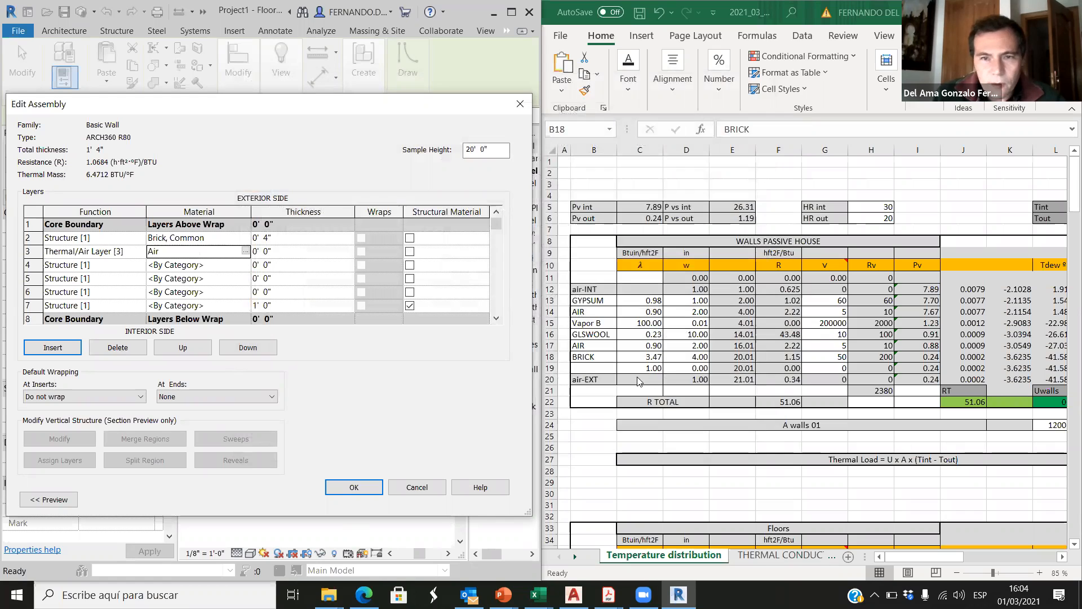
{"action": "left_click", "coordinate": [265, 250]}
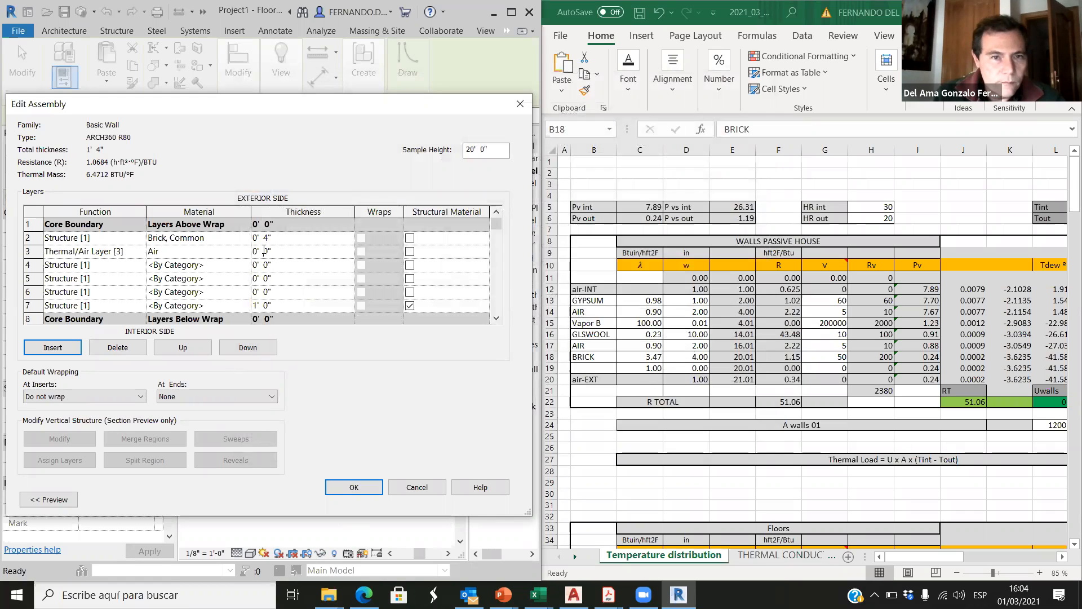
{"action": "double_click", "coordinate": [265, 251]}
{"action": "type", "text": "2"}
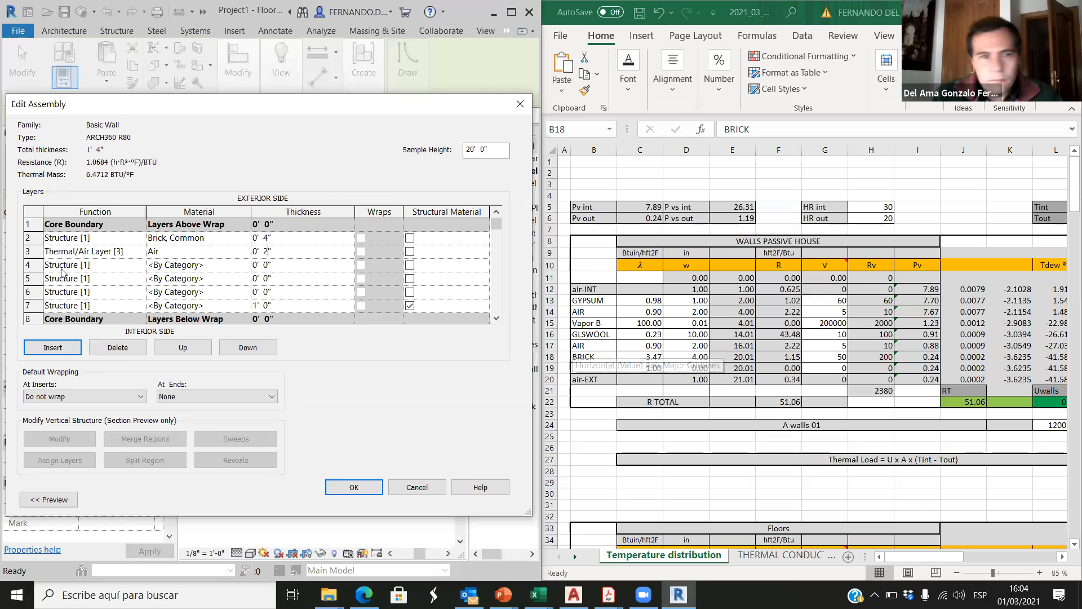
Step: Change the function of the row 4 layer to Thermal/Air Layer [3]
{"action": "left_click", "coordinate": [126, 264]}
{"action": "left_click", "coordinate": [139, 265]}
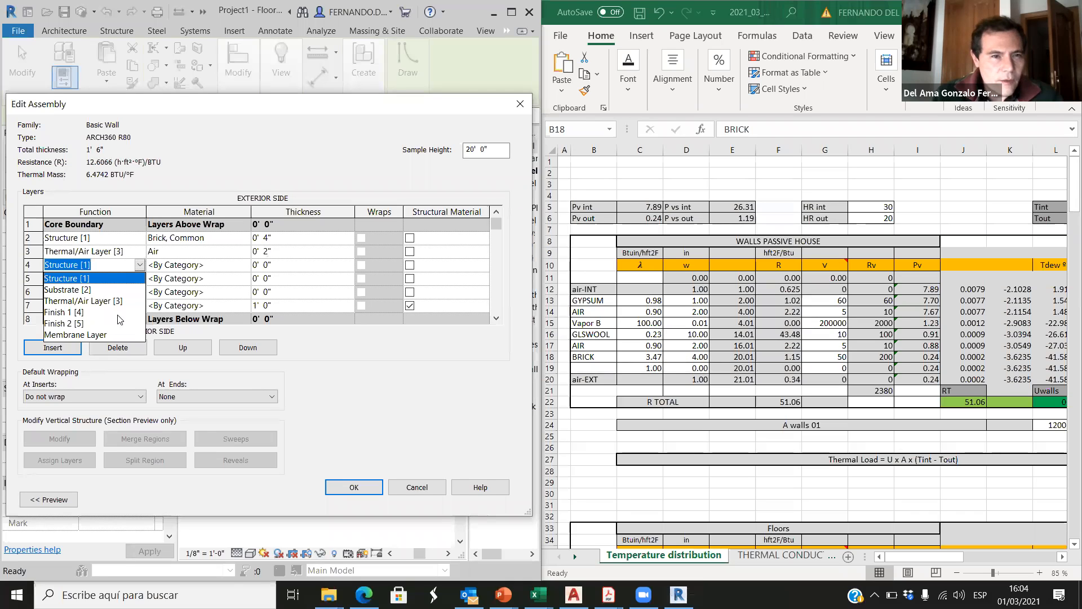
{"action": "left_click", "coordinate": [97, 303]}
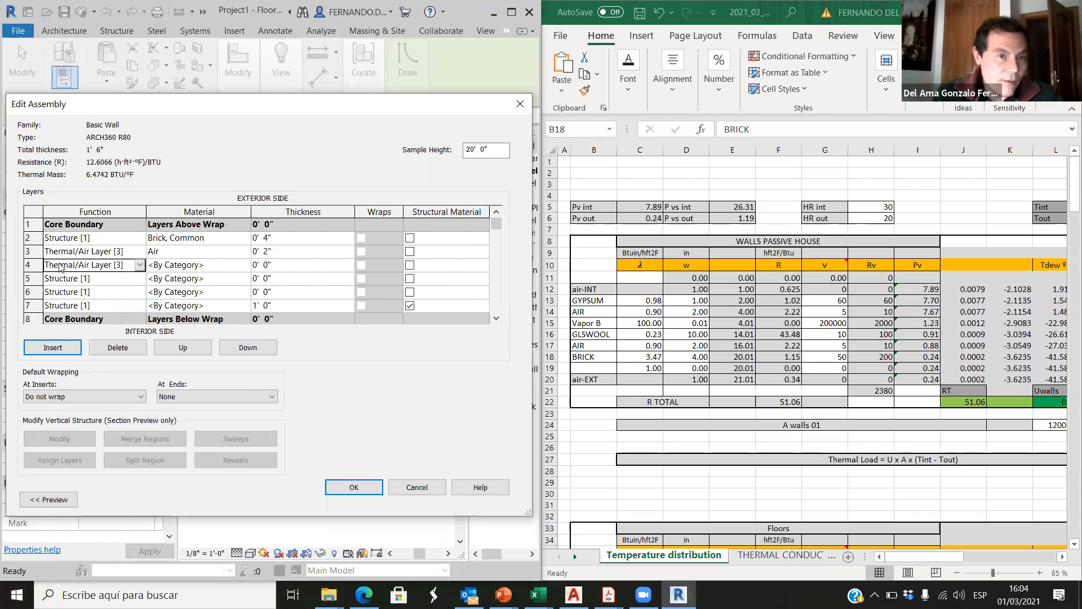
Step: Open the material browser for the row 4 layer and search the project materials for "glass" and "wool"
{"action": "left_click", "coordinate": [231, 264]}
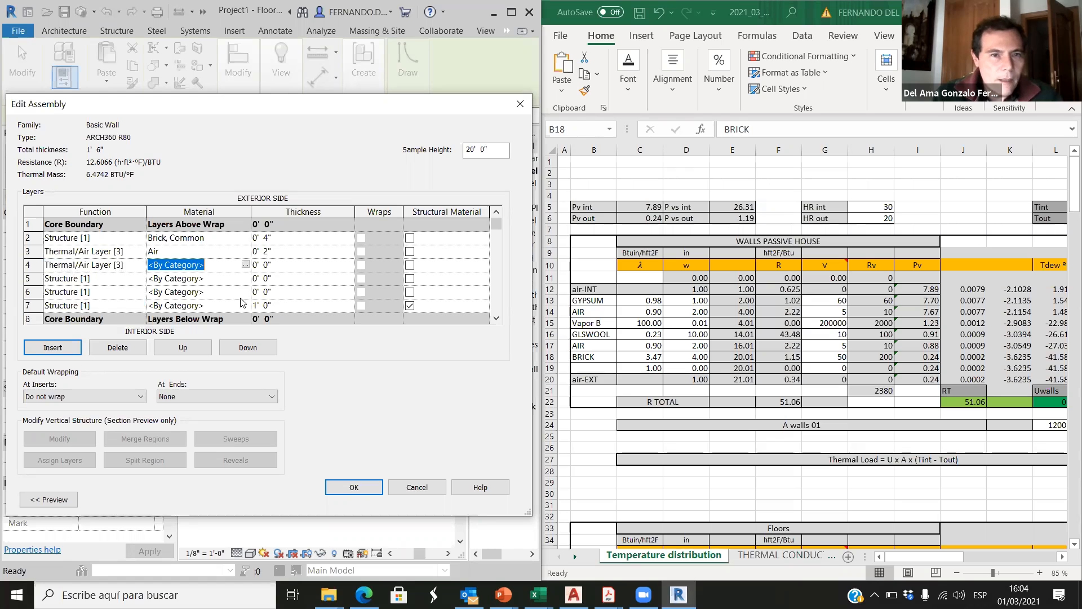
{"action": "left_click", "coordinate": [245, 265]}
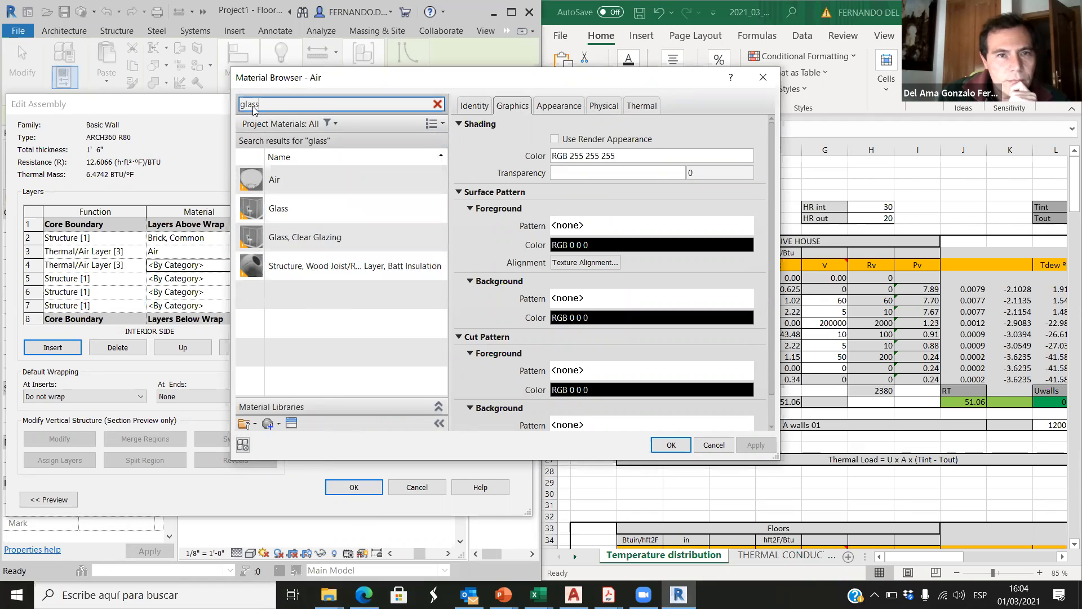
{"action": "left_click_drag", "start_coordinate": [261, 107], "coordinate": [239, 106]}
{"action": "type", "text": "voo"}
{"action": "type", "text": "l"}
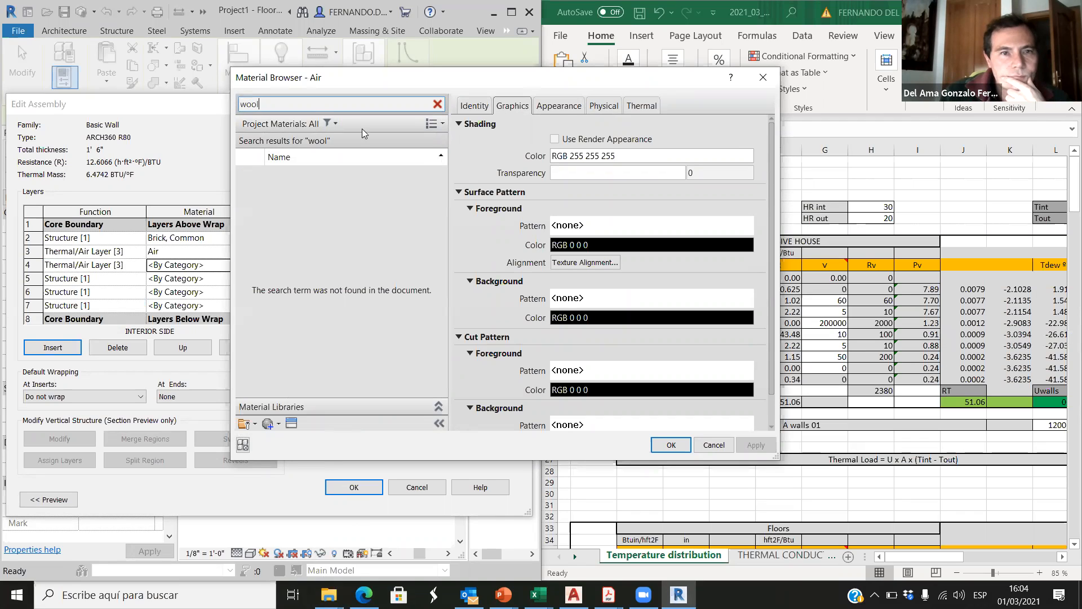
{"action": "left_click", "coordinate": [438, 105]}
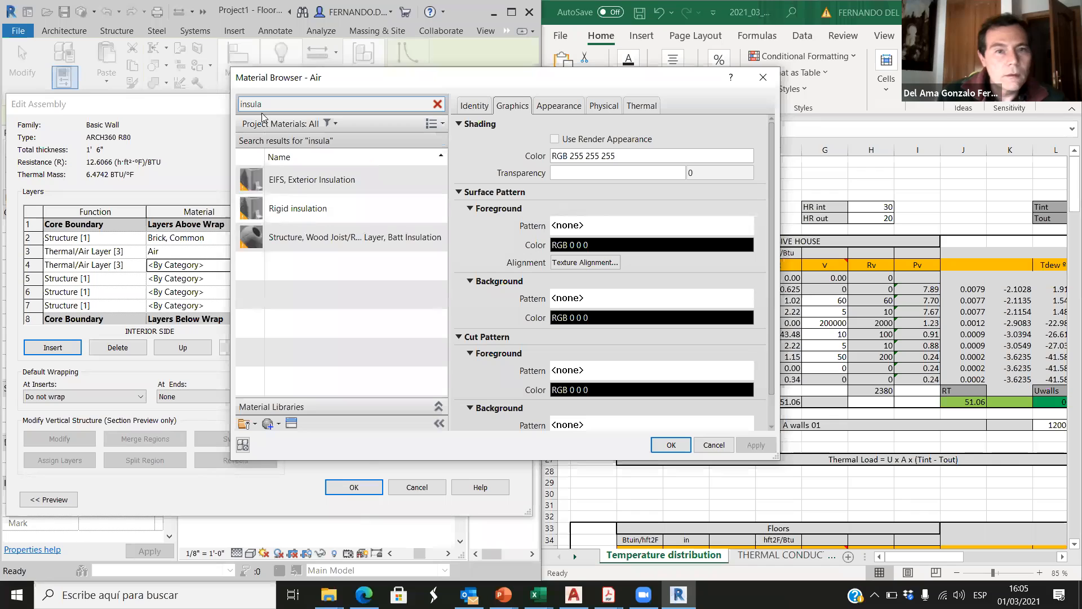
Step: Search the materials for "insula", preview Rigid insulation, and search for "fiber"
{"action": "left_click", "coordinate": [303, 212]}
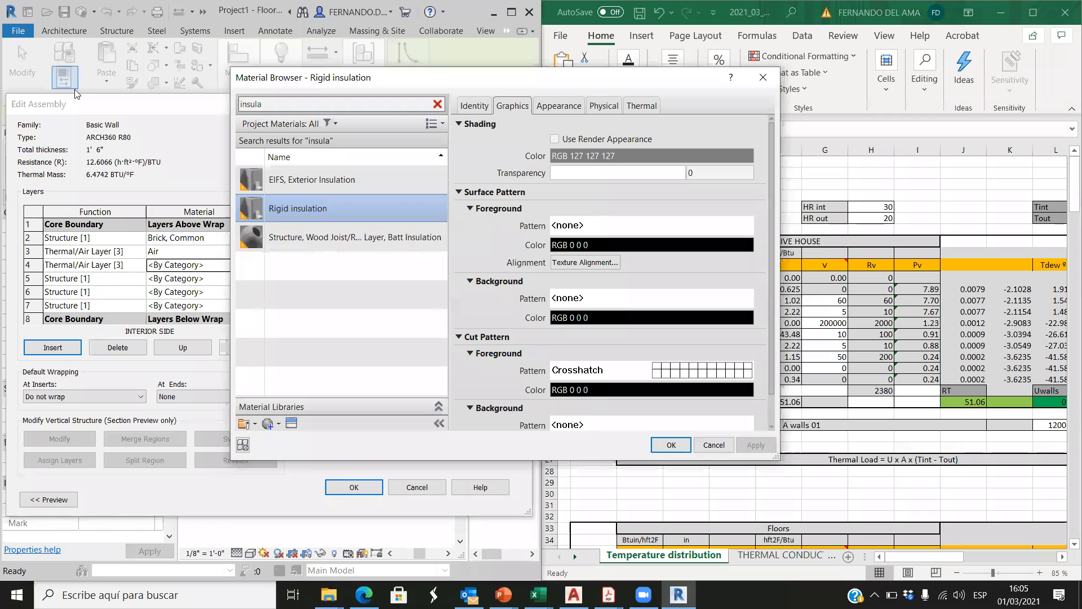
{"action": "left_click_drag", "start_coordinate": [268, 103], "coordinate": [223, 104]}
{"action": "key", "text": "BackSpace"}
{"action": "type", "text": "fiber"}
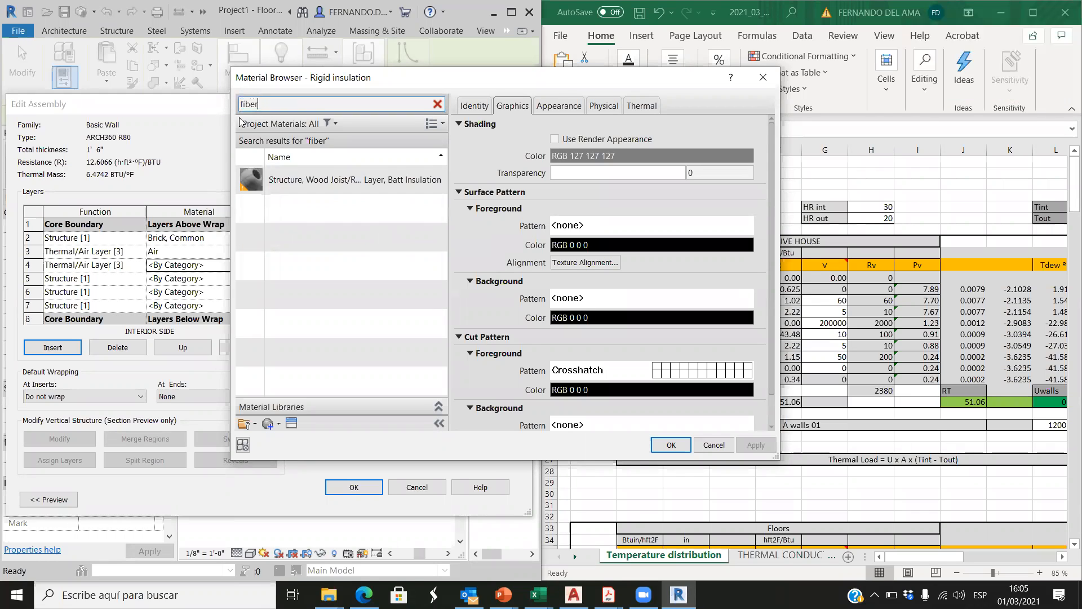
{"action": "left_click", "coordinate": [274, 108]}
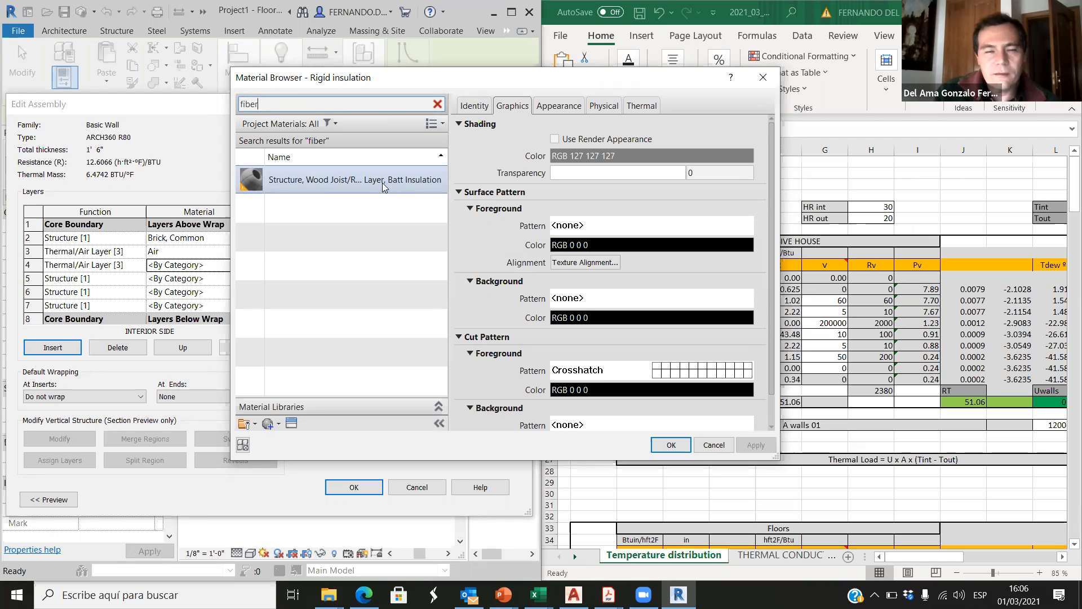
{"action": "left_click_drag", "start_coordinate": [269, 104], "coordinate": [232, 105]}
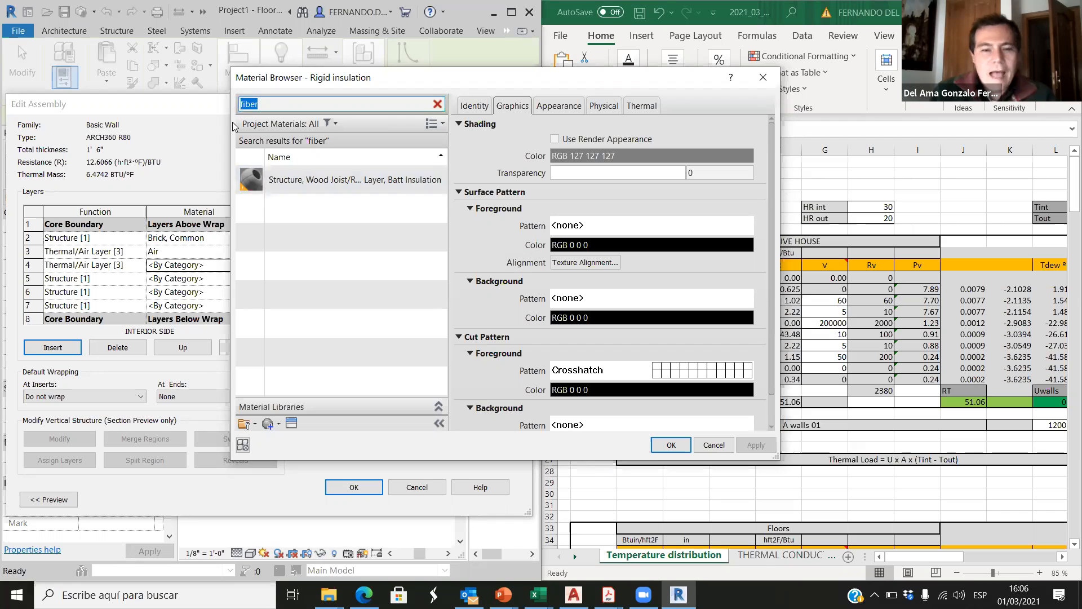
Step: Search for "insul" and assign the Rigid insulation material to the row 4 layer
{"action": "type", "text": "insul"}
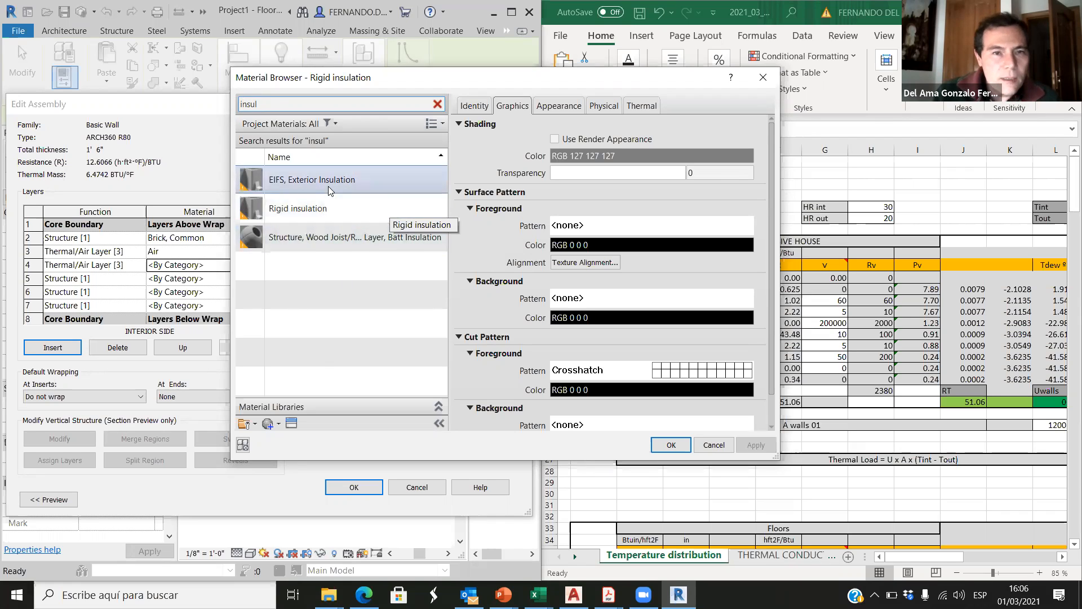
{"action": "left_click", "coordinate": [301, 208]}
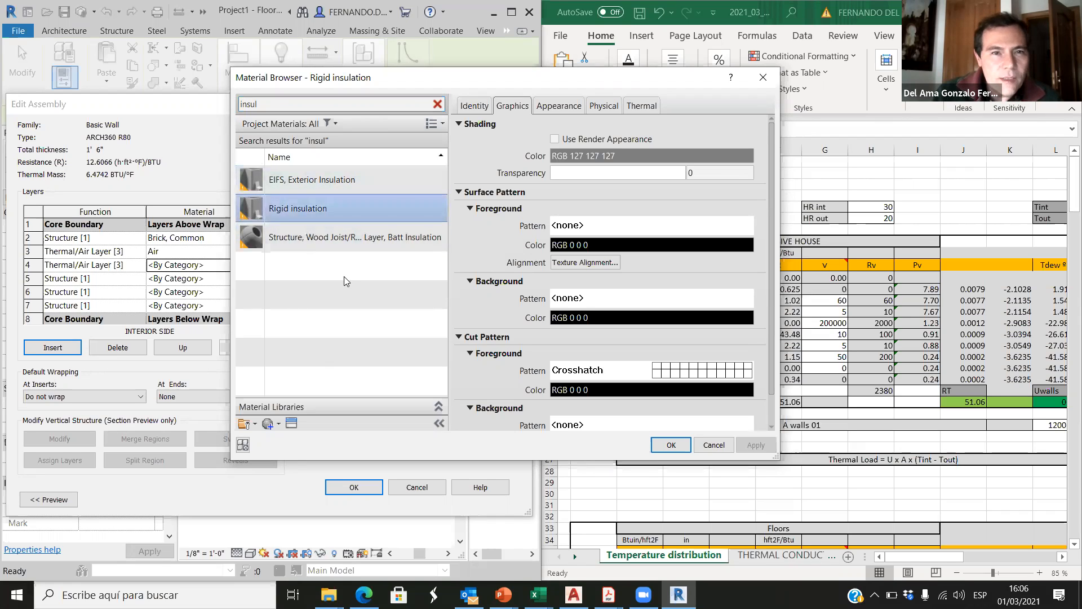
{"action": "double_click", "coordinate": [313, 213]}
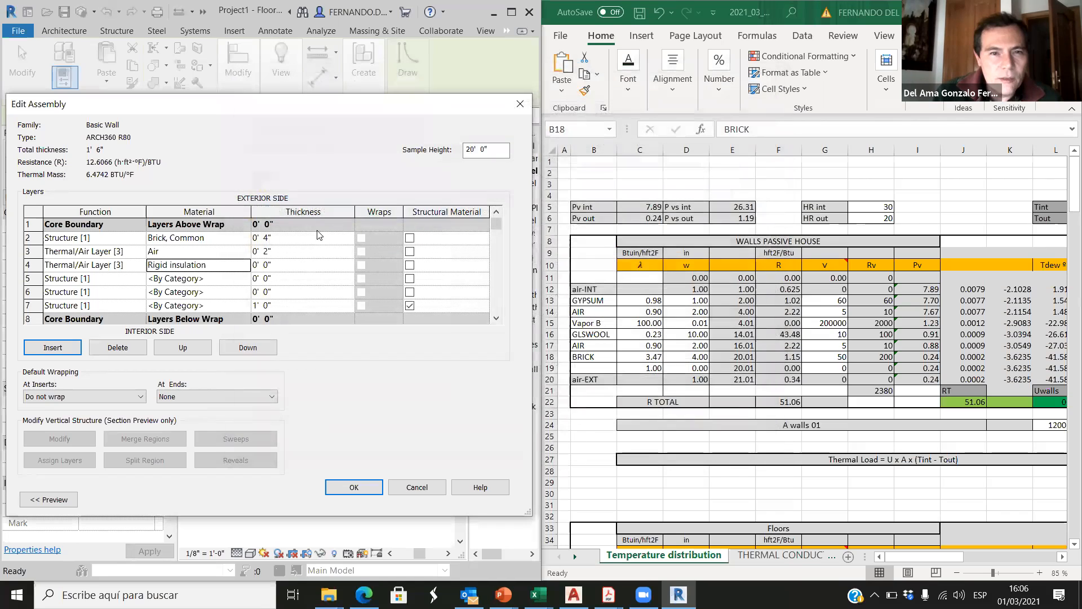
Step: Duplicate the row 4 layer's Rigid insulation material and name the copy GLASSWOOL
{"action": "left_click", "coordinate": [246, 271]}
{"action": "left_click", "coordinate": [246, 265]}
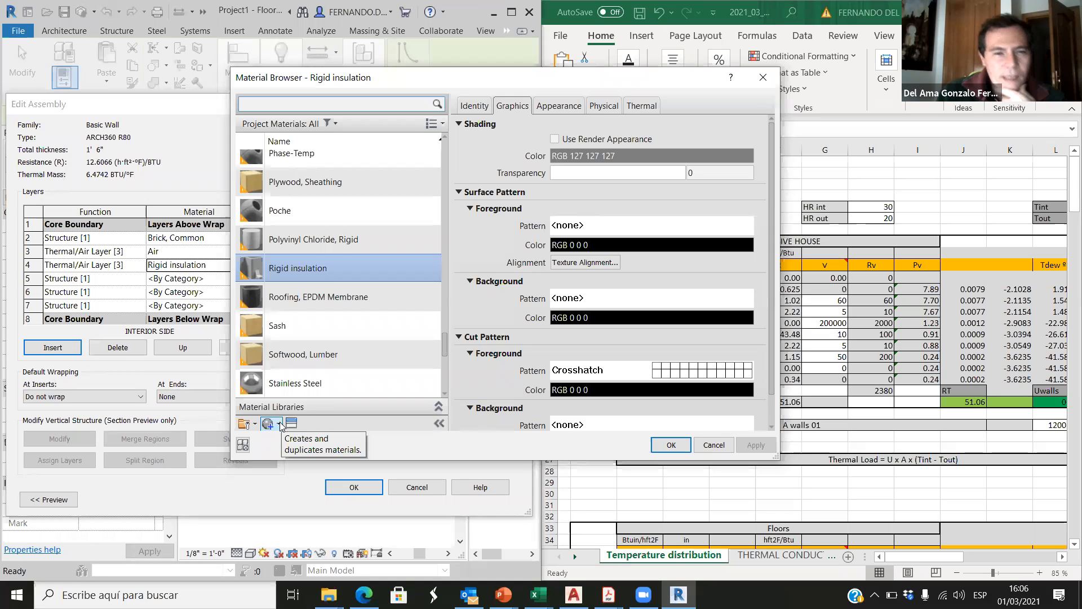
{"action": "left_click", "coordinate": [278, 427]}
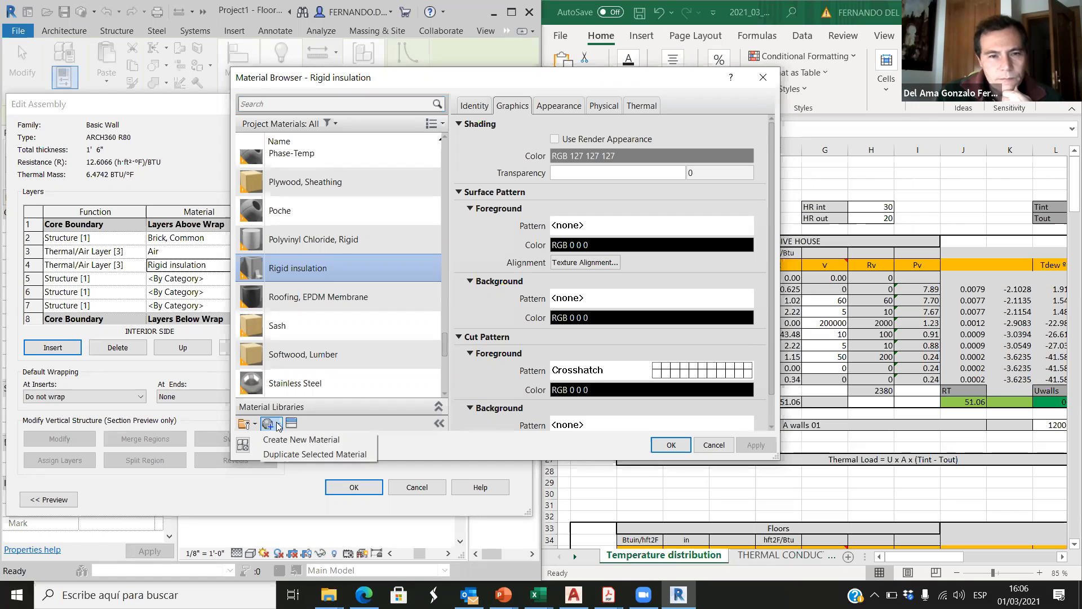
{"action": "left_click", "coordinate": [301, 454]}
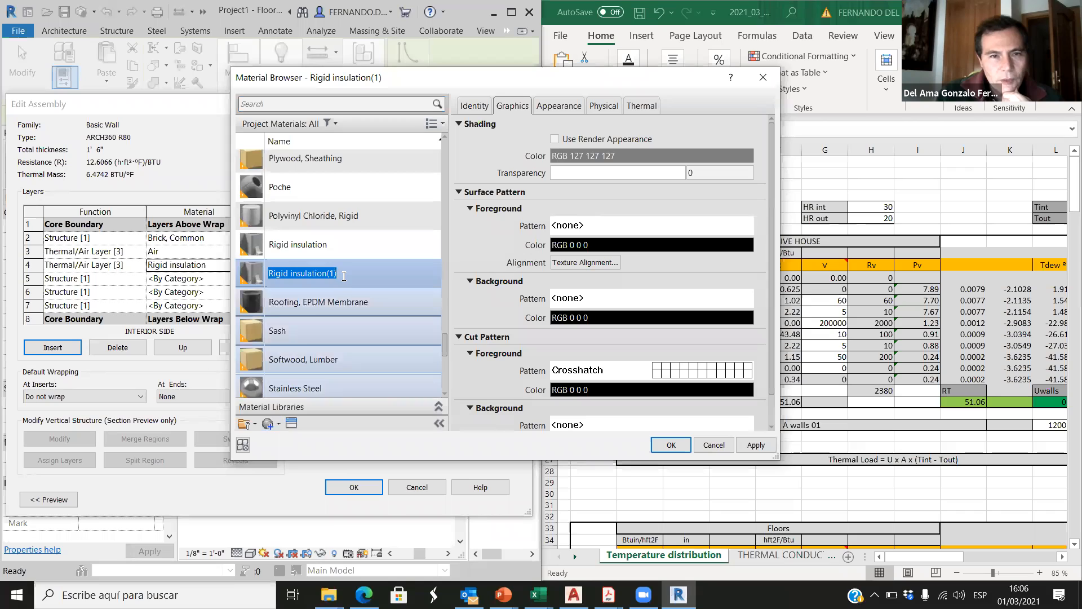
{"action": "type", "text": "GLA"}
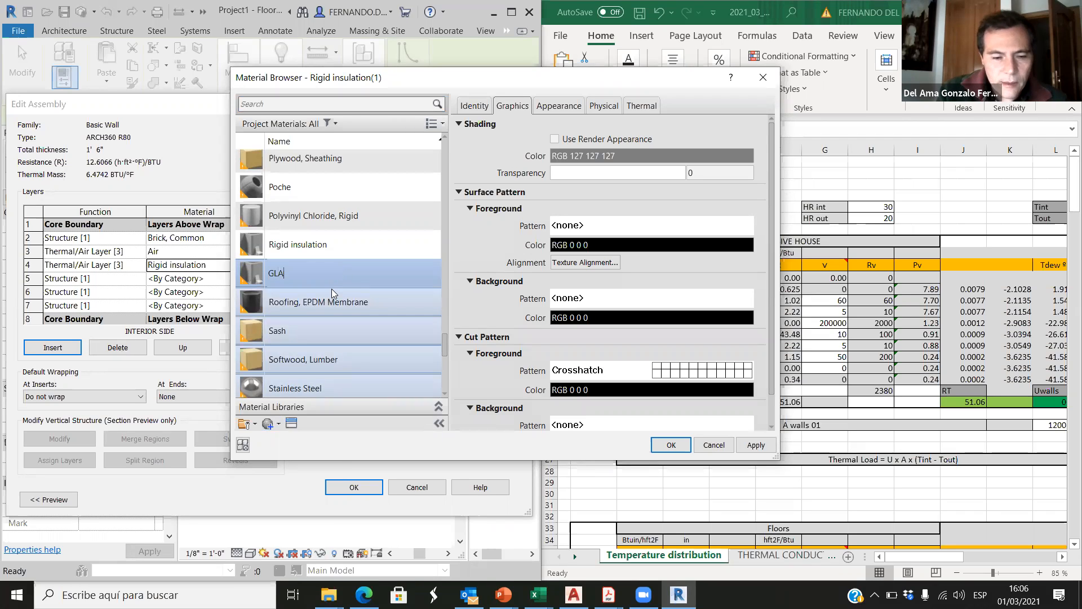
{"action": "type", "text": "SSWOOL"}
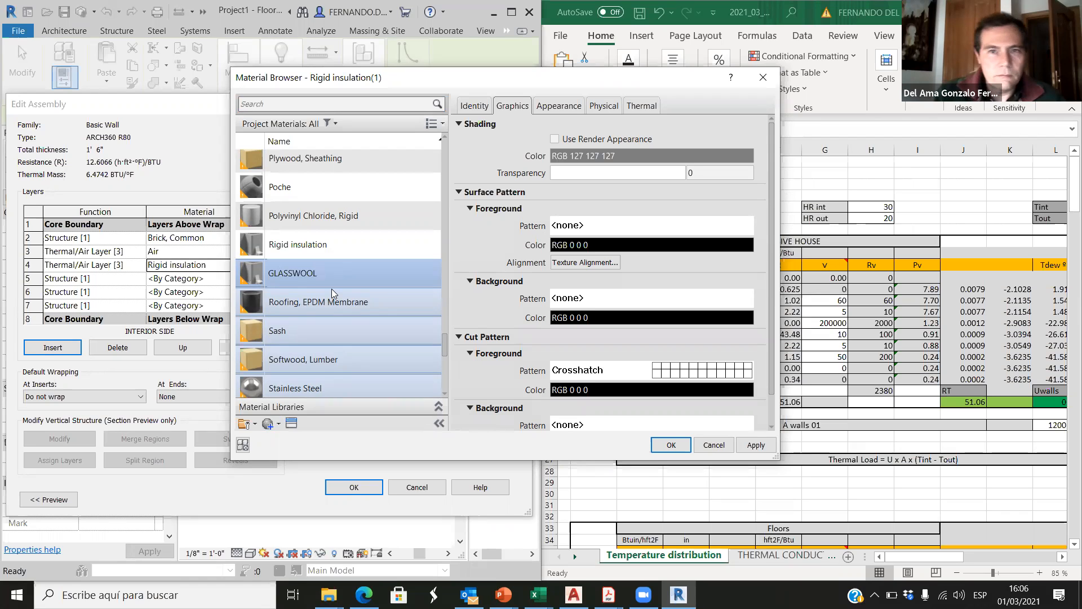
{"action": "left_click", "coordinate": [484, 149]}
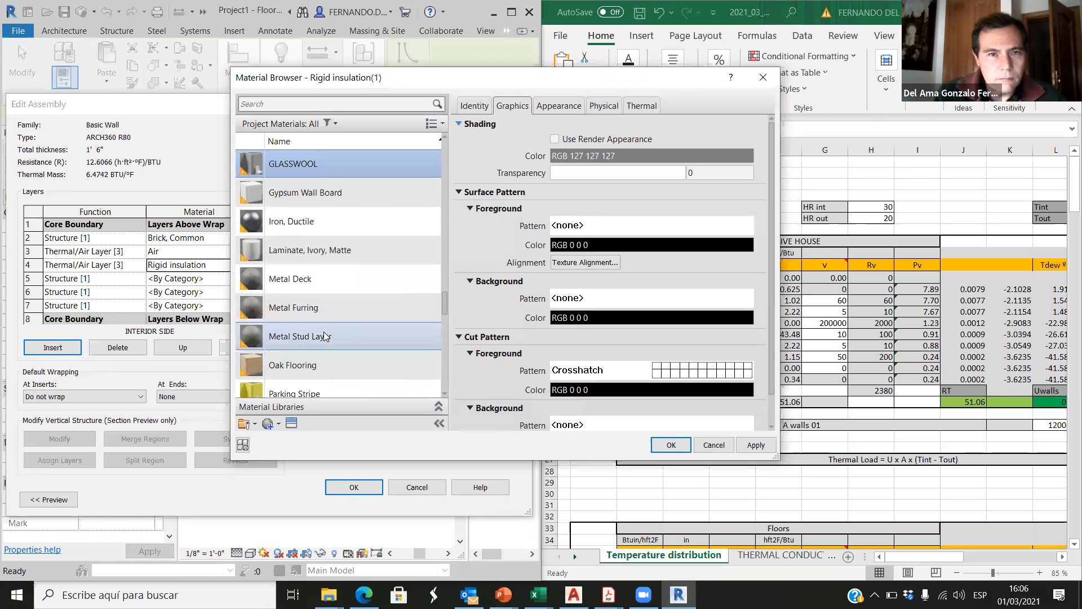
{"action": "scroll", "coordinate": [329, 265], "scroll_direction": "up", "scroll_amount": 3}
{"action": "scroll", "coordinate": [326, 304], "scroll_direction": "down", "scroll_amount": 3}
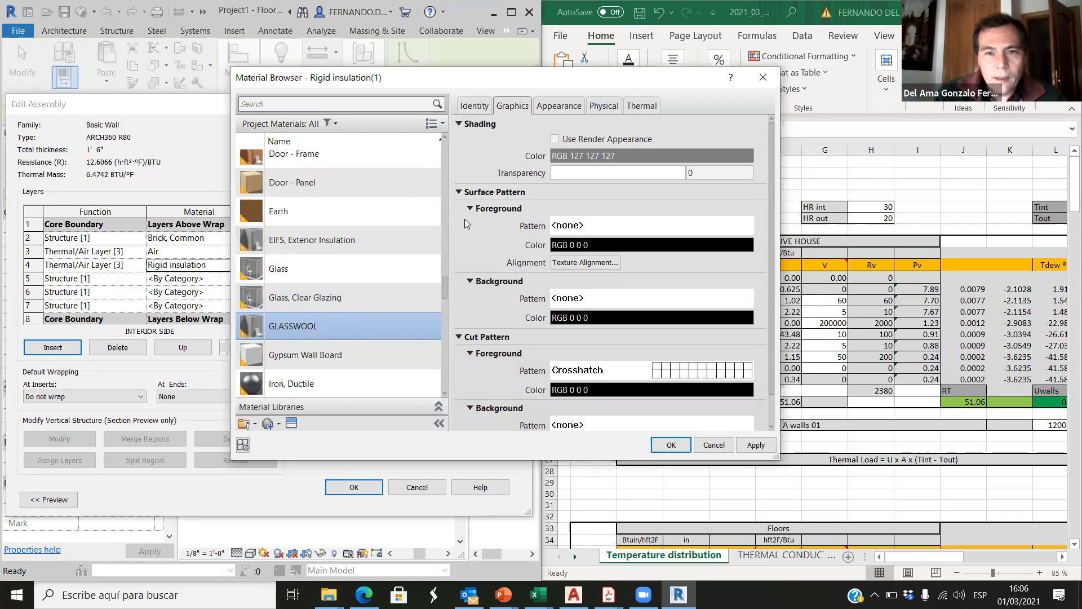
Step: Set the GLASSWOOL material's description to GLASS WOOL and its class to Generic
{"action": "left_click", "coordinate": [474, 106]}
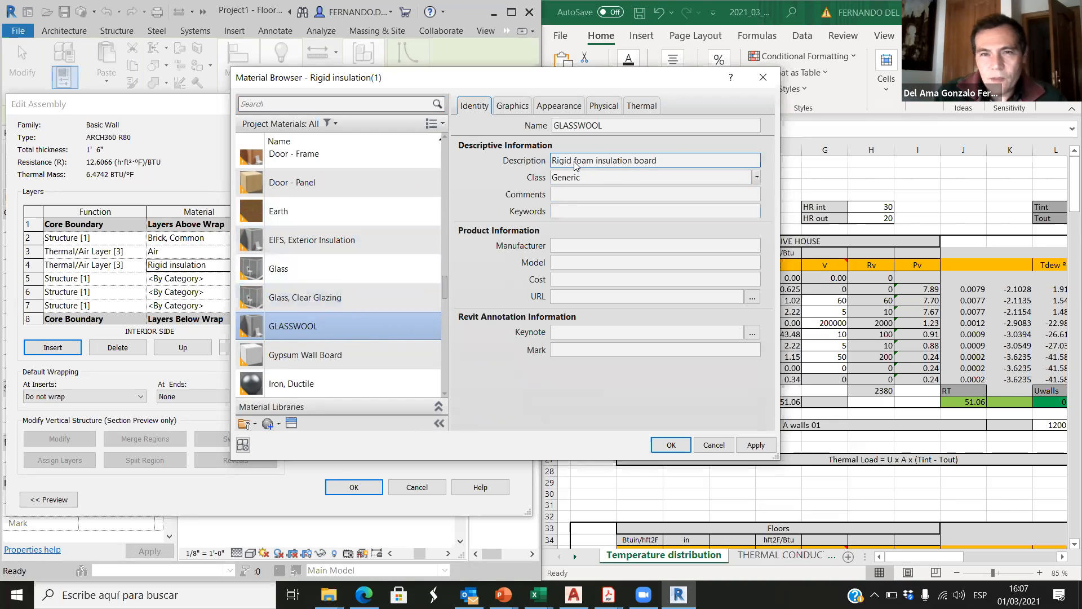
{"action": "left_click", "coordinate": [648, 161]}
{"action": "left_click_drag", "start_coordinate": [668, 161], "coordinate": [534, 160]}
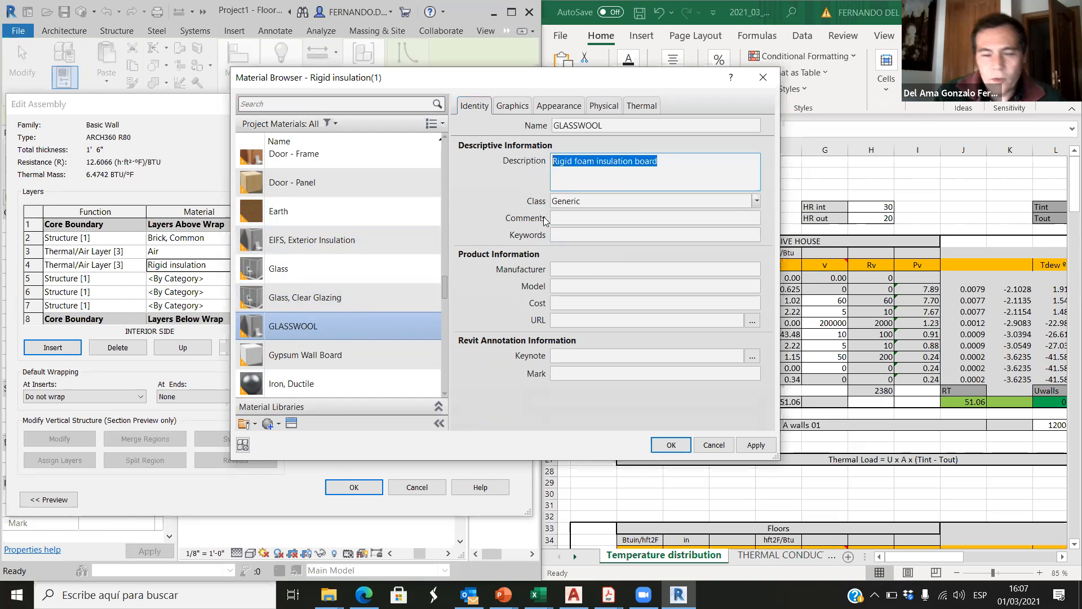
{"action": "type", "text": "GLASS WOOL"}
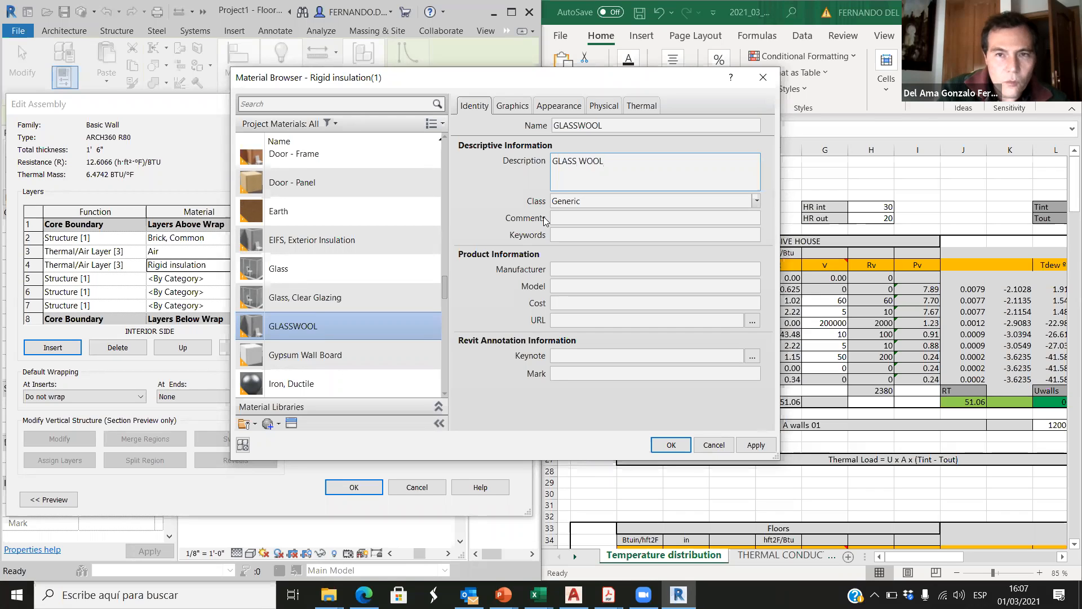
{"action": "left_click", "coordinate": [478, 188]}
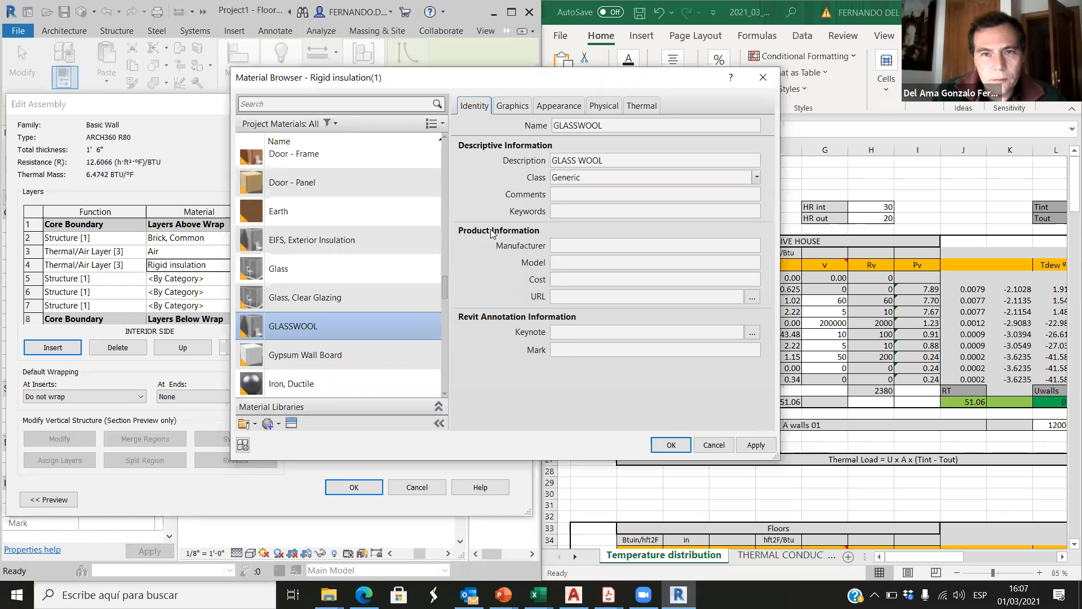
{"action": "left_click", "coordinate": [757, 177]}
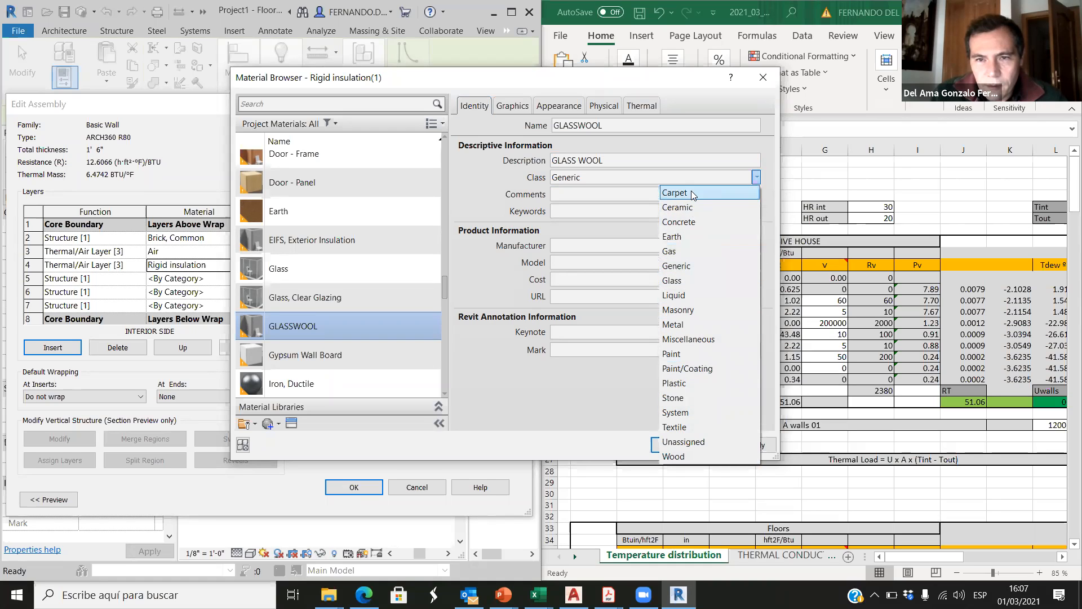
{"action": "left_click", "coordinate": [681, 265]}
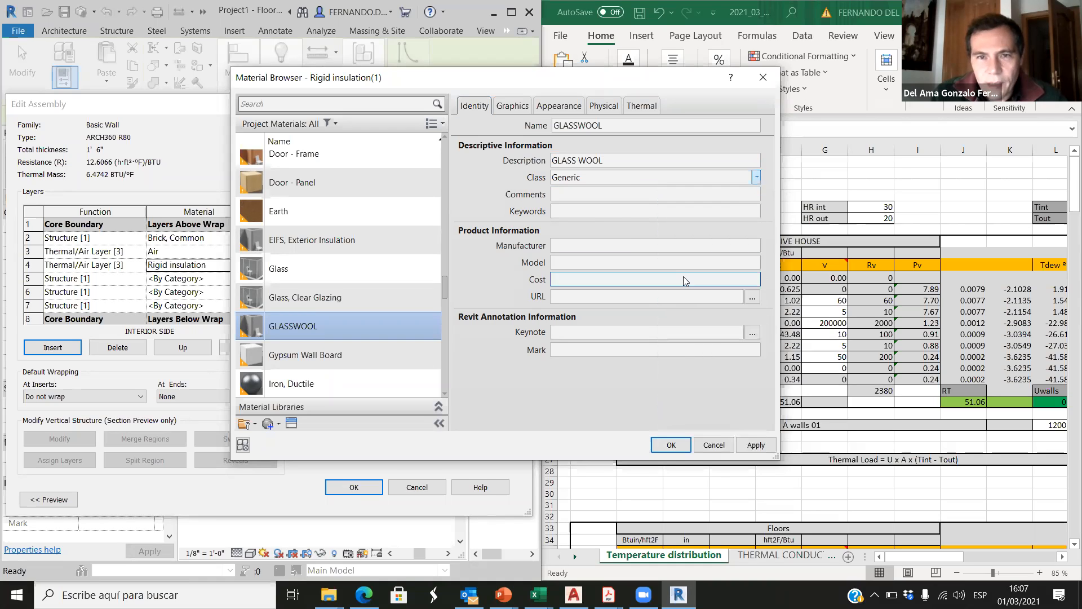
Step: Set the foreground cut pattern of the GLASSWOOL material to Wood_2
{"action": "left_click", "coordinate": [518, 106]}
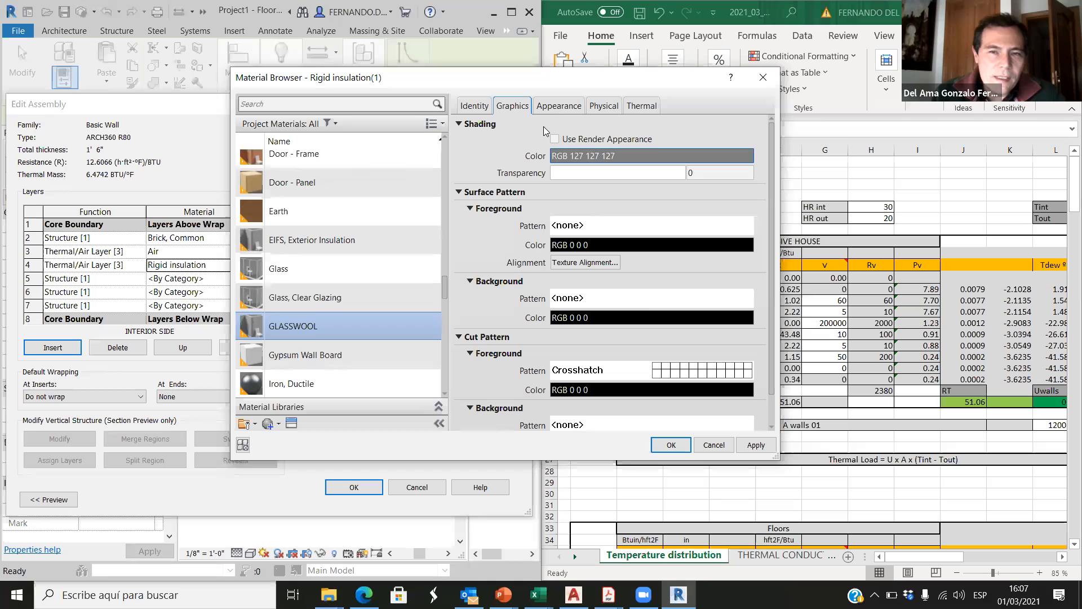
{"action": "left_click", "coordinate": [734, 377]}
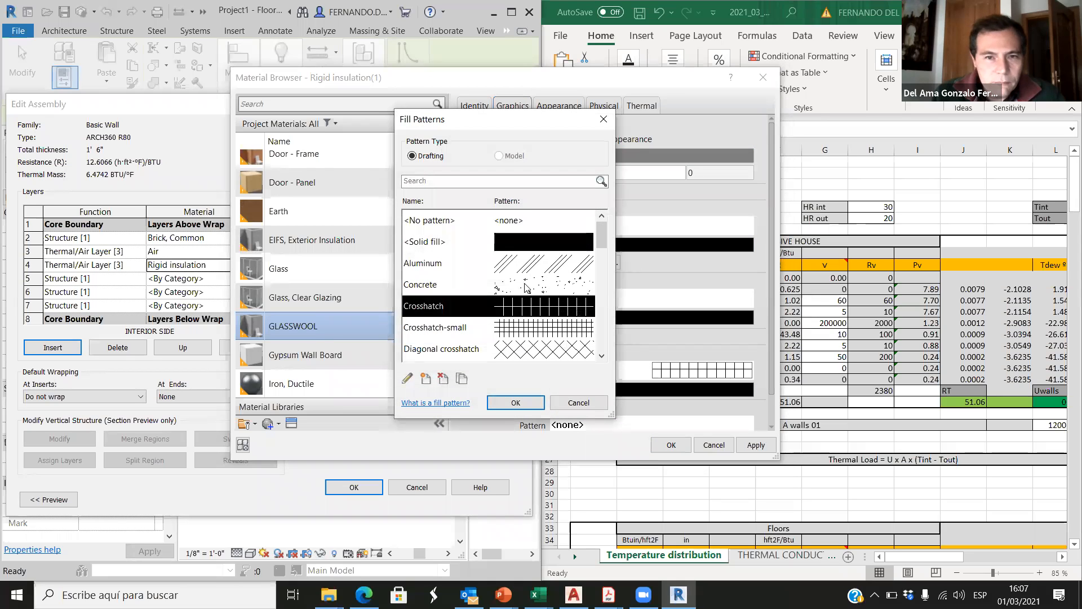
{"action": "scroll", "coordinate": [547, 316], "scroll_direction": "down", "scroll_amount": 3}
{"action": "scroll", "coordinate": [548, 317], "scroll_direction": "down", "scroll_amount": 3}
{"action": "scroll", "coordinate": [548, 317], "scroll_direction": "down", "scroll_amount": 3}
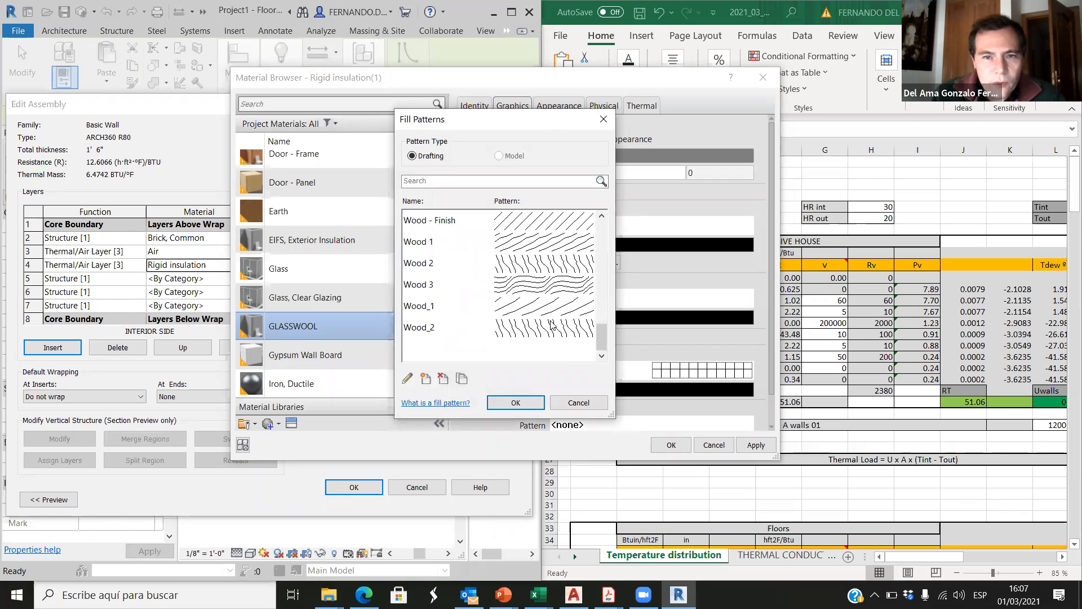
{"action": "left_click", "coordinate": [545, 332]}
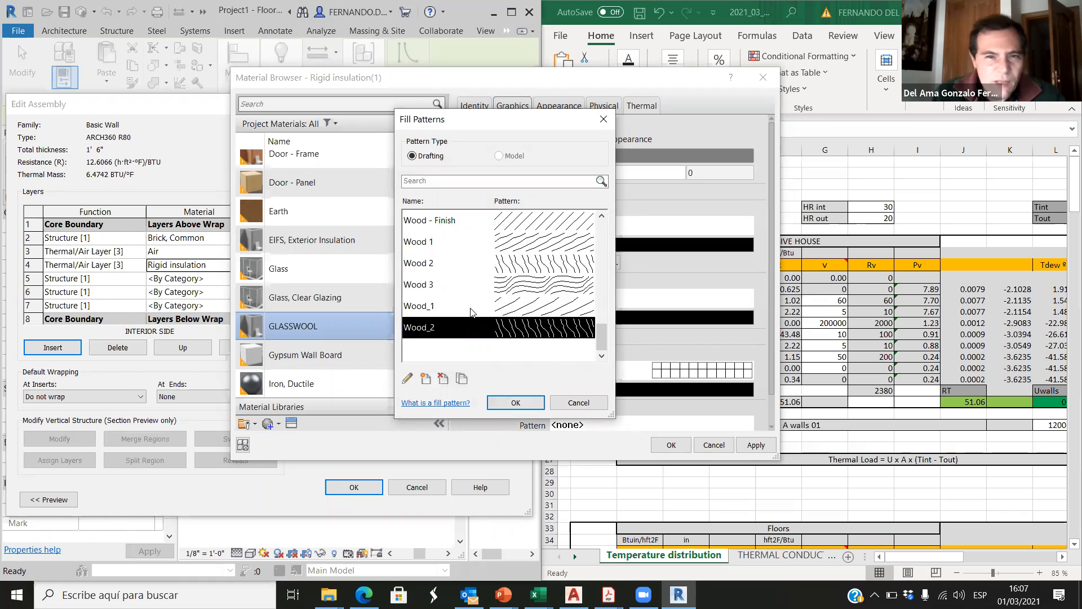
{"action": "scroll", "coordinate": [475, 311], "scroll_direction": "up", "scroll_amount": 3}
{"action": "scroll", "coordinate": [476, 310], "scroll_direction": "up", "scroll_amount": 10}
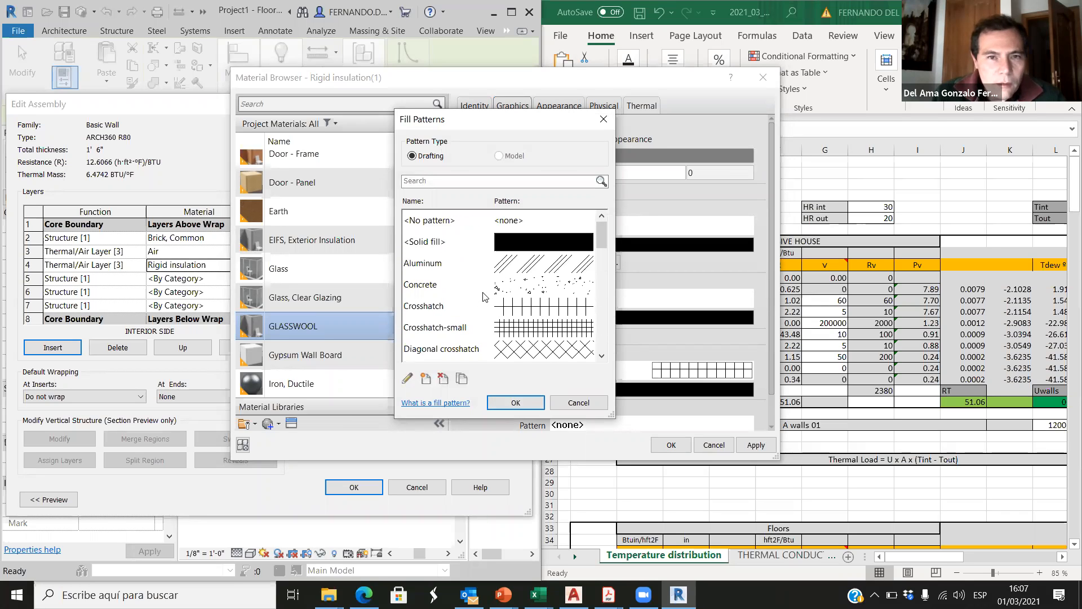
{"action": "scroll", "coordinate": [483, 295], "scroll_direction": "down", "scroll_amount": 4}
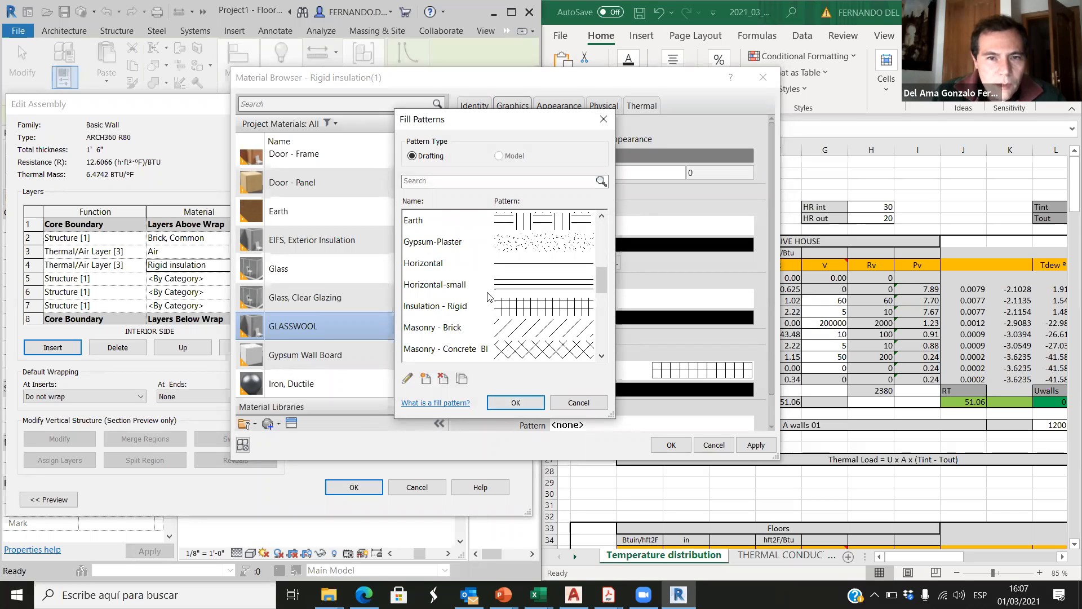
{"action": "left_click", "coordinate": [523, 401]}
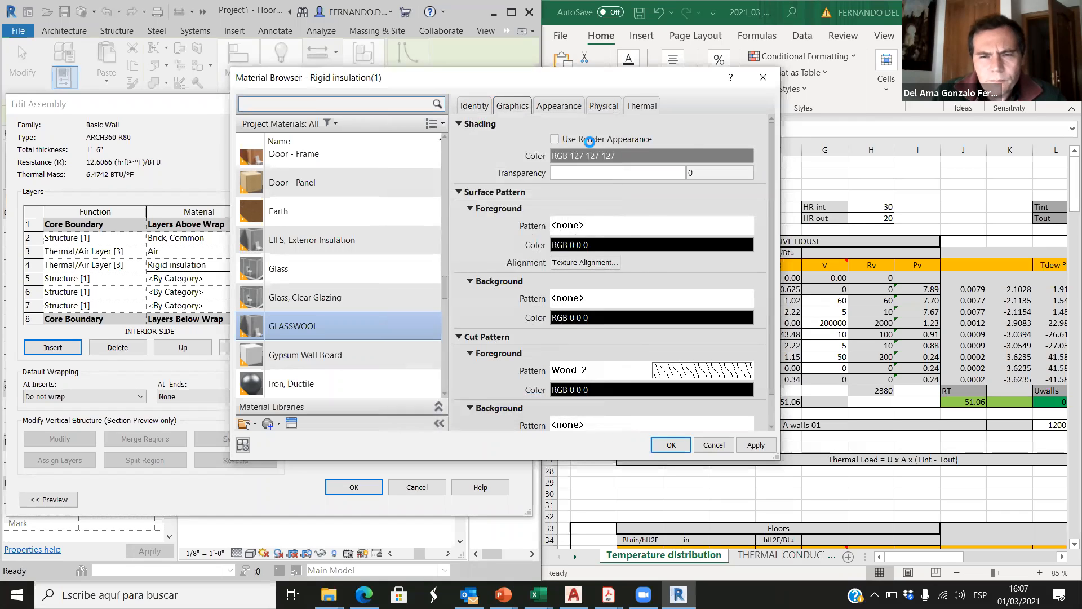
Step: Review the appearance, physical and thermal properties of the GLASSWOOL material
{"action": "left_click", "coordinate": [567, 107]}
{"action": "left_click", "coordinate": [517, 107]}
{"action": "left_click", "coordinate": [557, 106]}
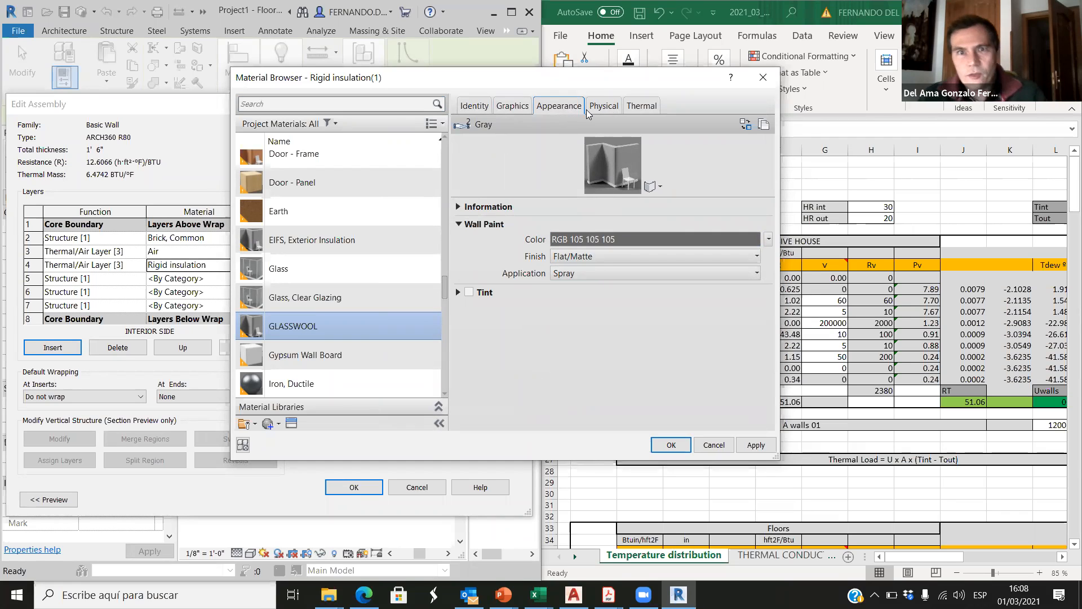
{"action": "left_click", "coordinate": [607, 107]}
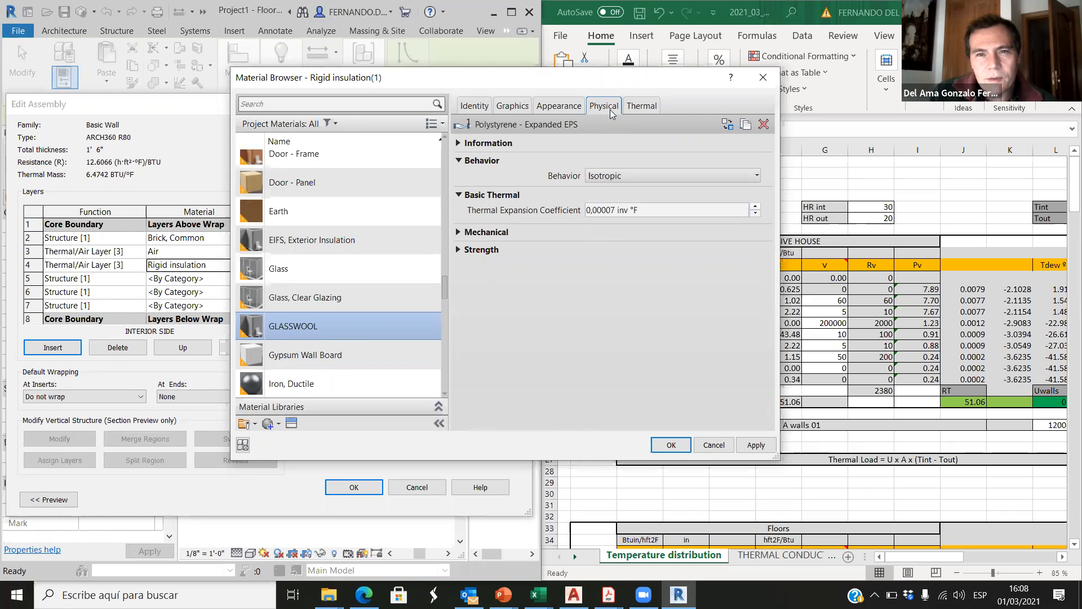
{"action": "left_click", "coordinate": [643, 106]}
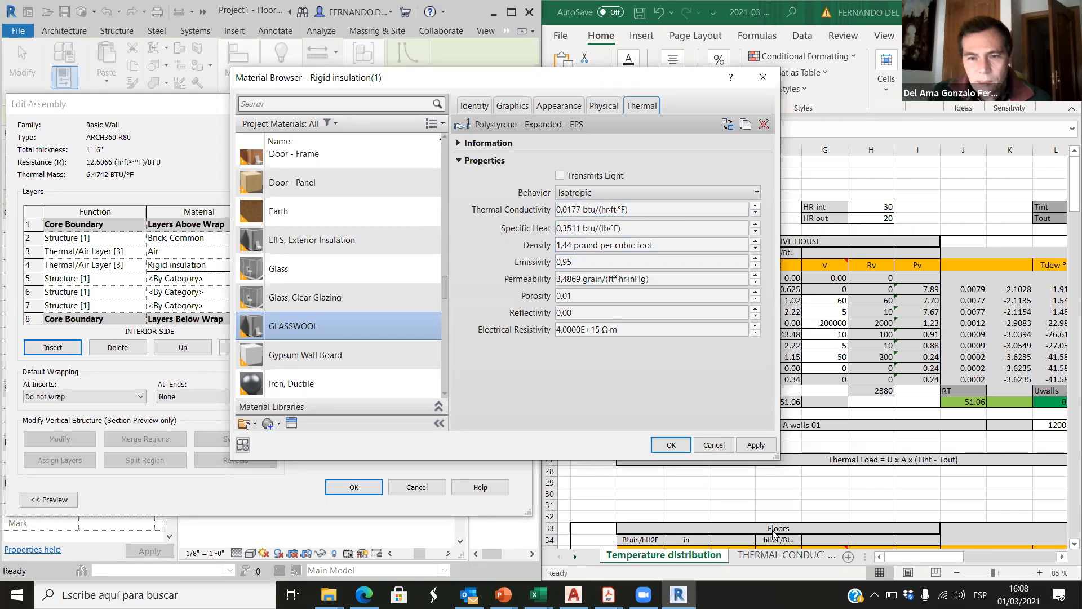
Step: Look up the thermal conductivity of Glass, wool Insulation in the Excel workbook's THERMAL CONDUCTIVITY sheet
{"action": "left_click", "coordinate": [777, 559]}
{"action": "left_click", "coordinate": [777, 558]}
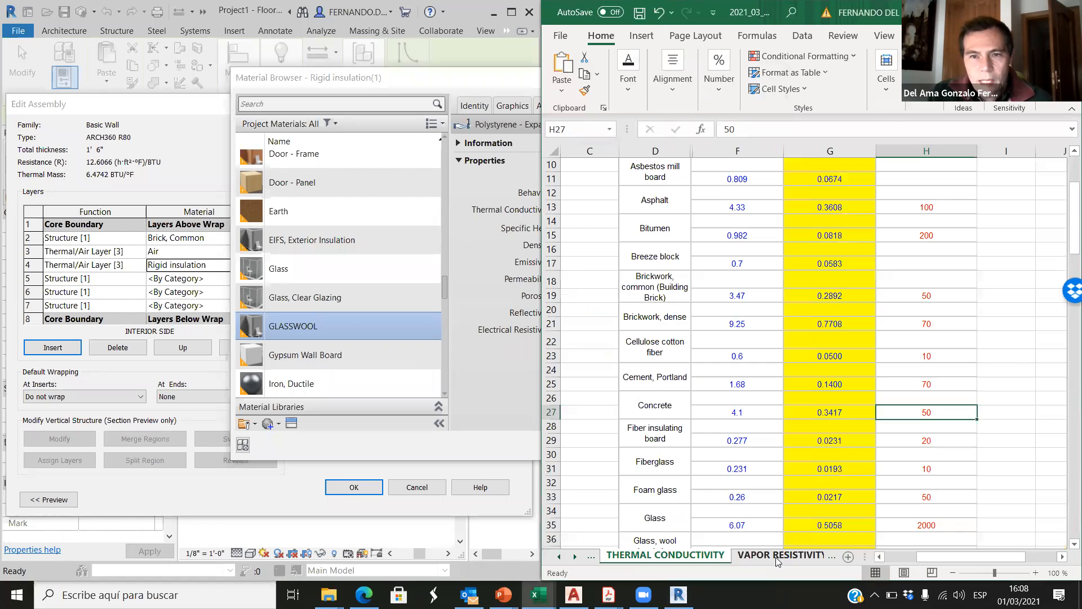
{"action": "scroll", "coordinate": [667, 390], "scroll_direction": "up", "scroll_amount": 3}
{"action": "scroll", "coordinate": [667, 390], "scroll_direction": "down", "scroll_amount": 7}
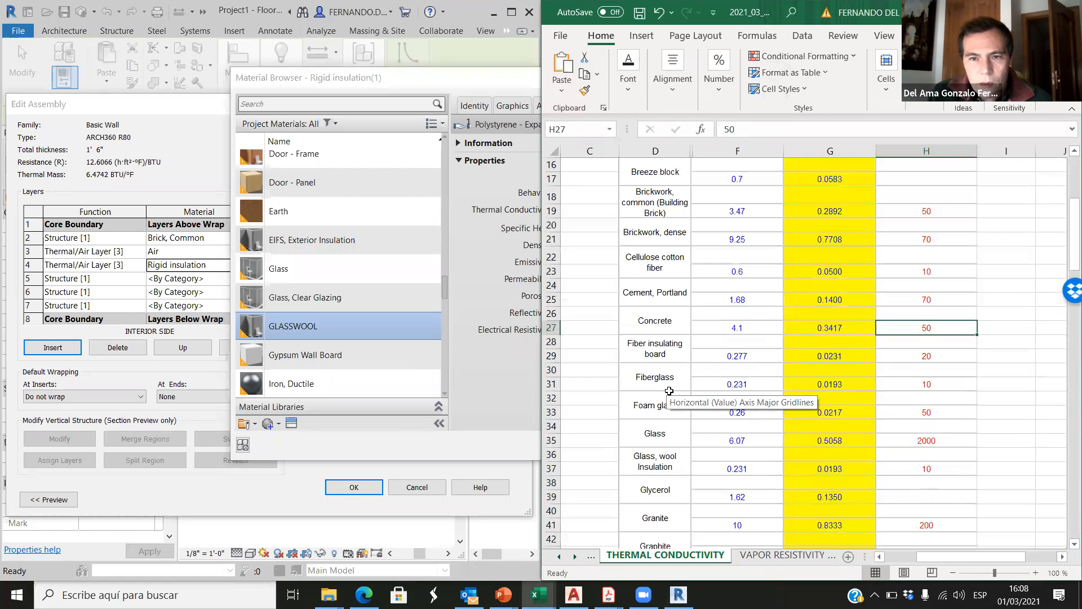
{"action": "left_click", "coordinate": [727, 377]}
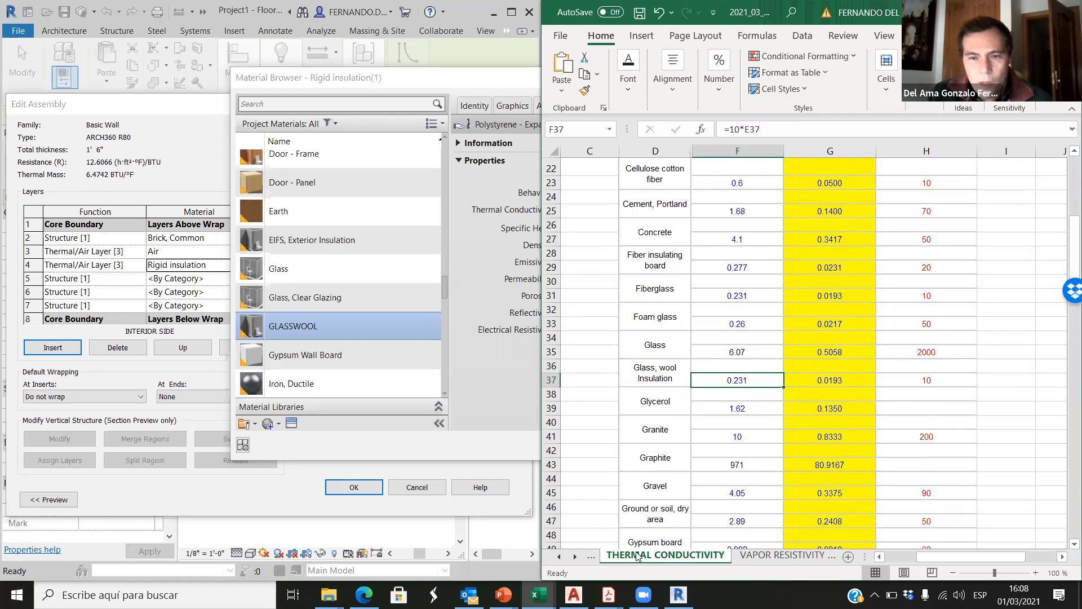
Step: Compare the units in the sheet's thermal conductivity headers with those of the GLASSWOOL material's Thermal Conductivity in Revit
{"action": "left_click", "coordinate": [457, 360]}
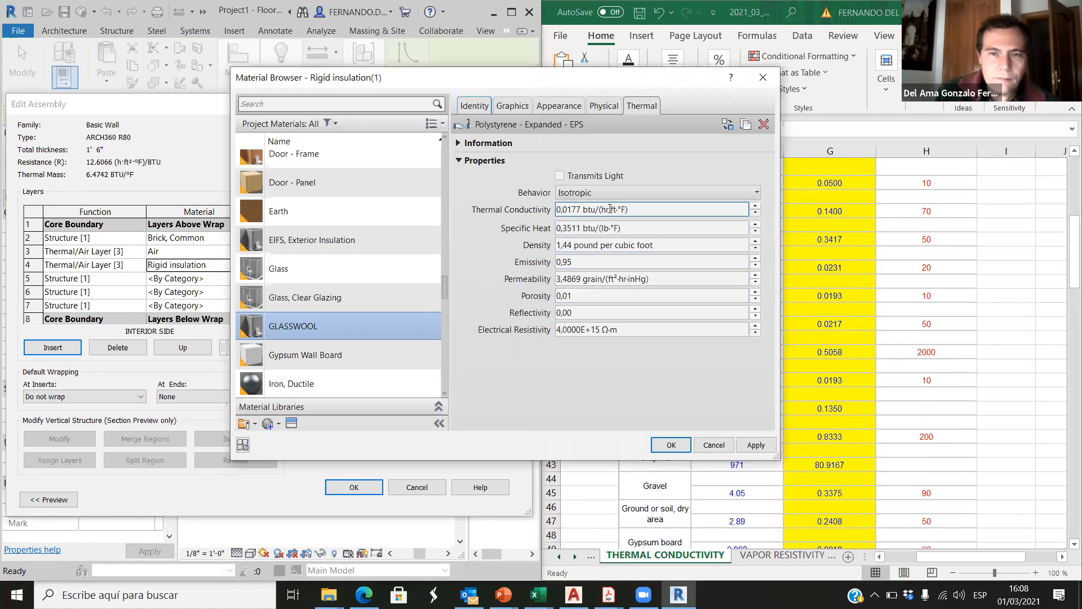
{"action": "left_click", "coordinate": [848, 299]}
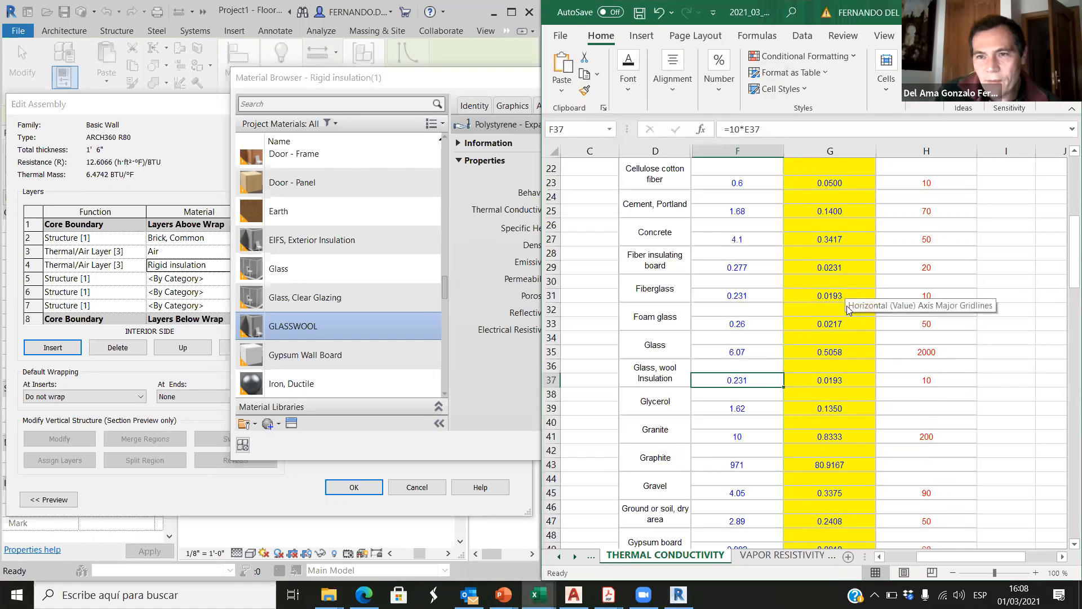
{"action": "scroll", "coordinate": [851, 304], "scroll_direction": "up", "scroll_amount": 7}
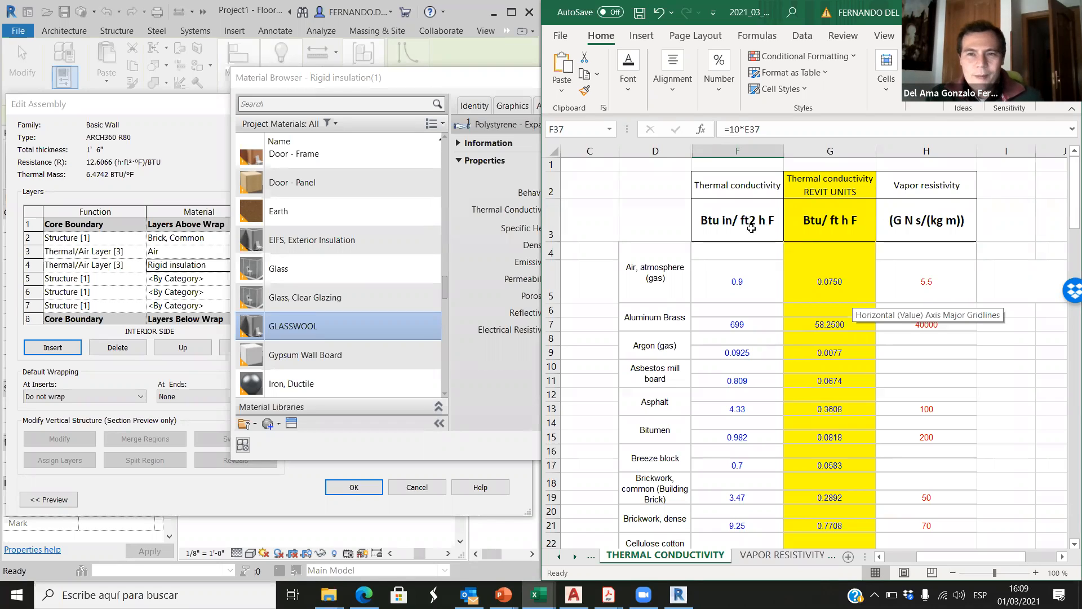
{"action": "left_click", "coordinate": [731, 190]}
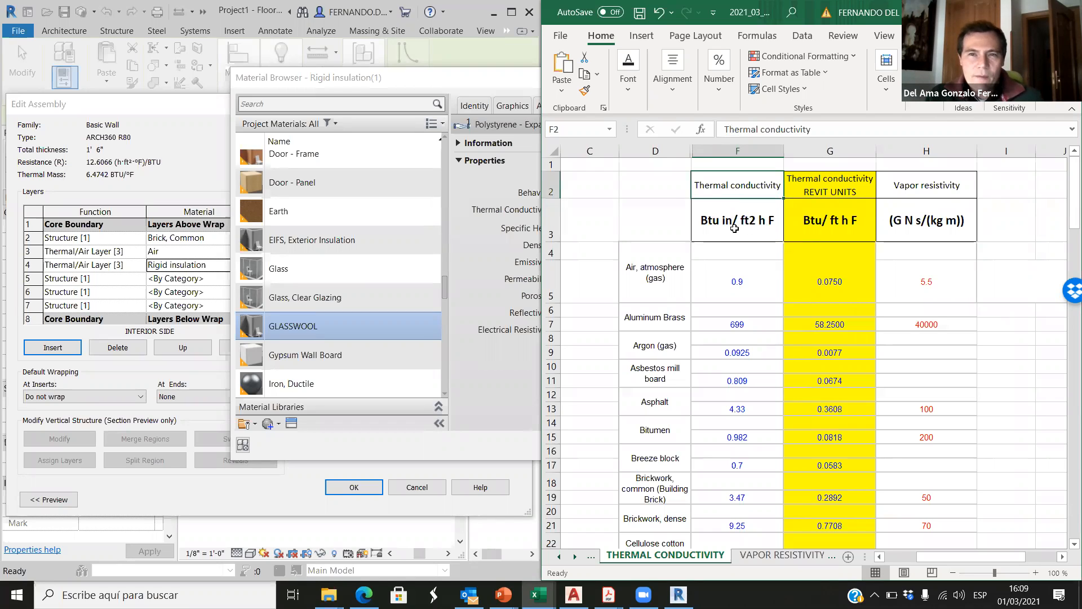
{"action": "left_click", "coordinate": [735, 228]}
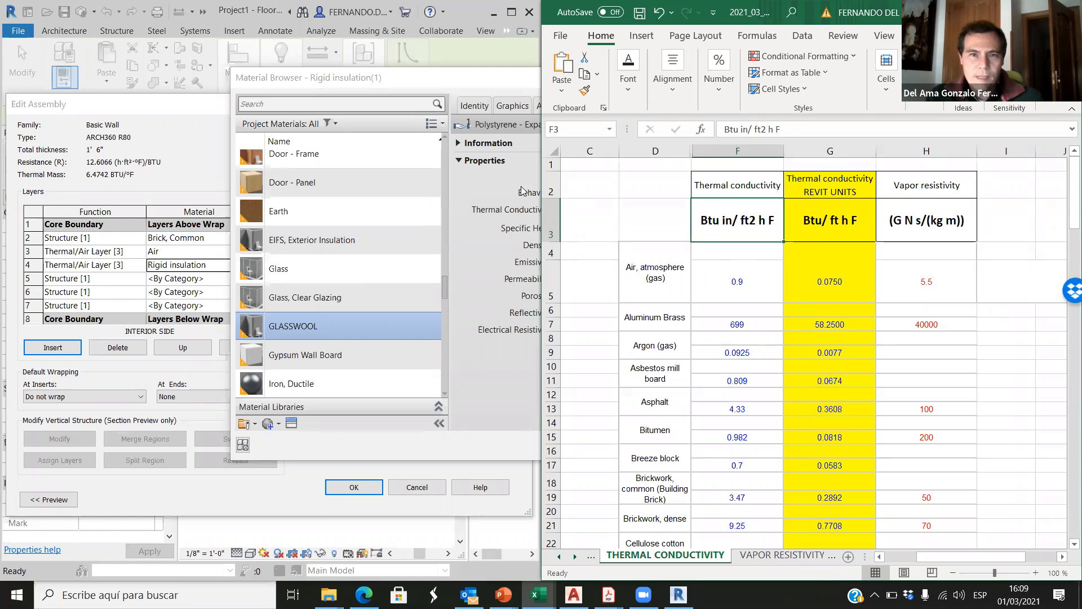
{"action": "left_click", "coordinate": [503, 175]}
{"action": "left_click", "coordinate": [583, 210]}
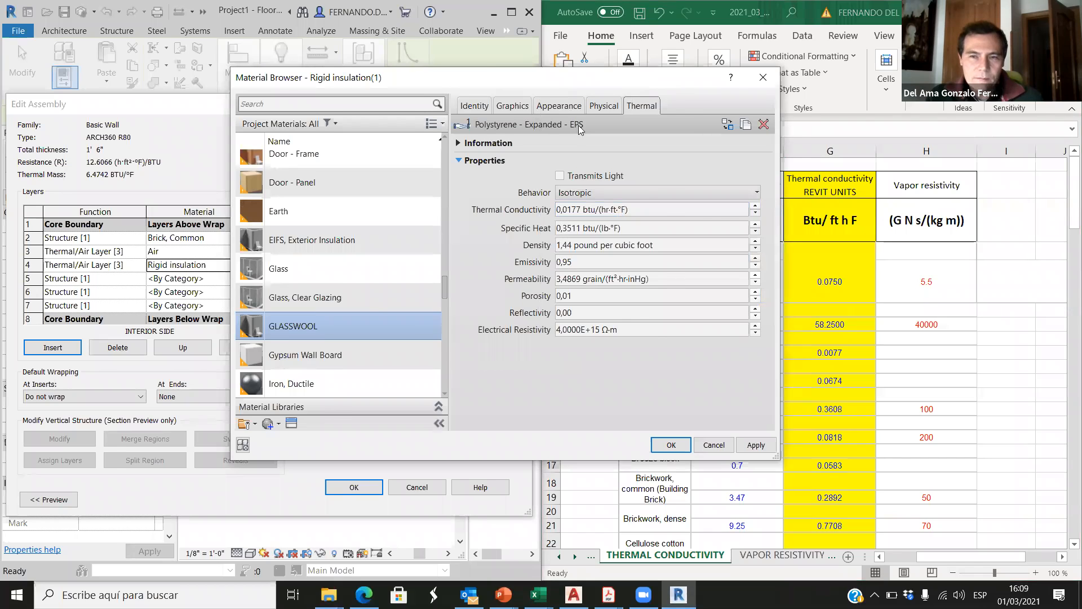
Step: Set the GLASSWOOL material's thermal conductivity to 0,0193 btu/(hr·ft·°F), taken from the glass wool row of the REVIT UNITS column
{"action": "left_click_drag", "start_coordinate": [627, 85], "coordinate": [522, 87]}
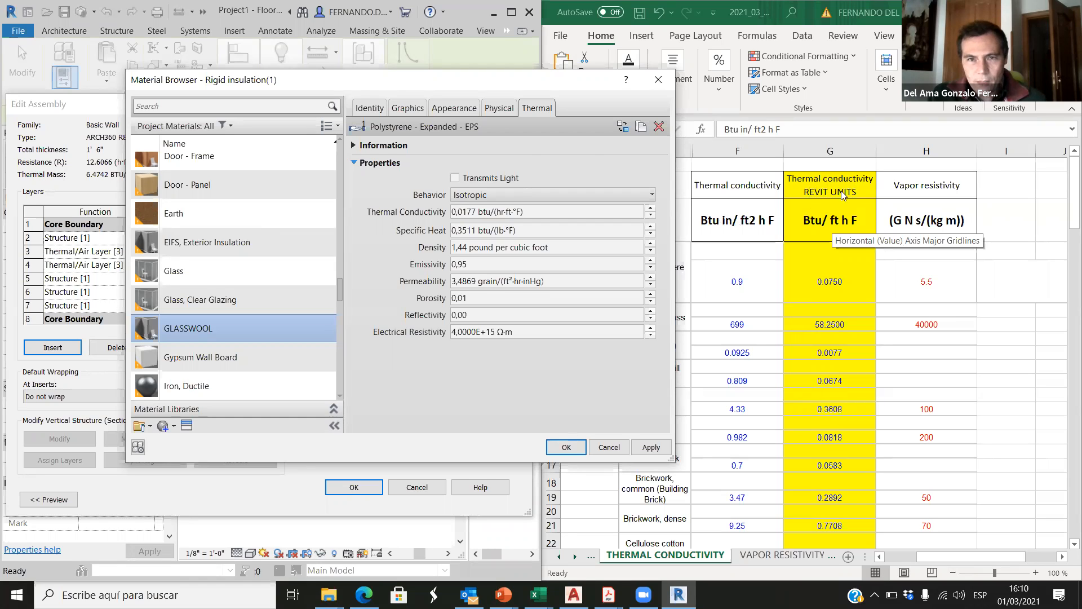
{"action": "left_click_drag", "start_coordinate": [501, 80], "coordinate": [374, 76]}
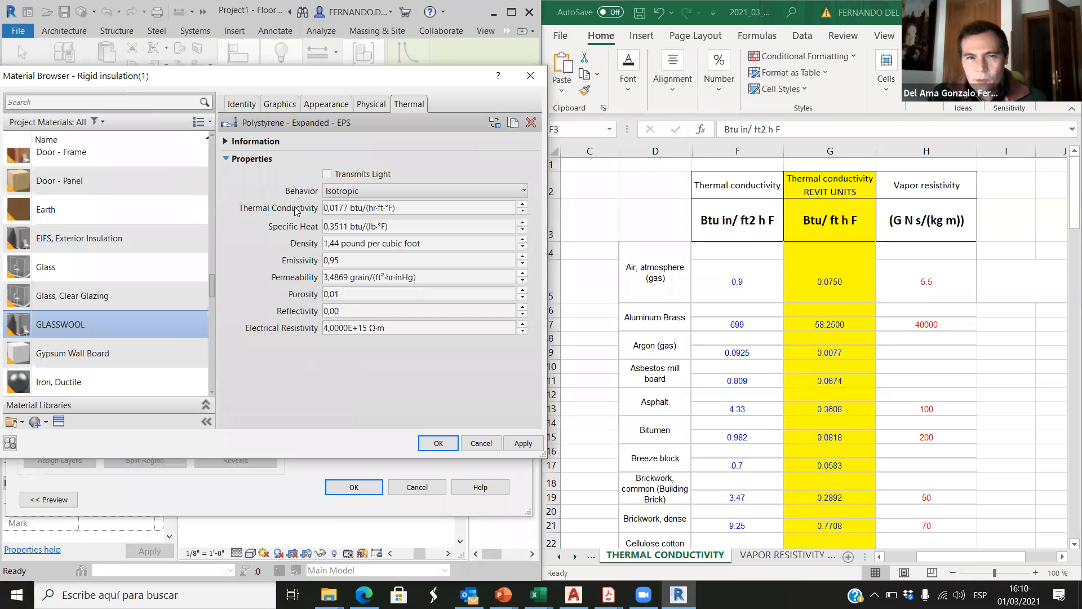
{"action": "scroll", "coordinate": [705, 458], "scroll_direction": "down", "scroll_amount": 3}
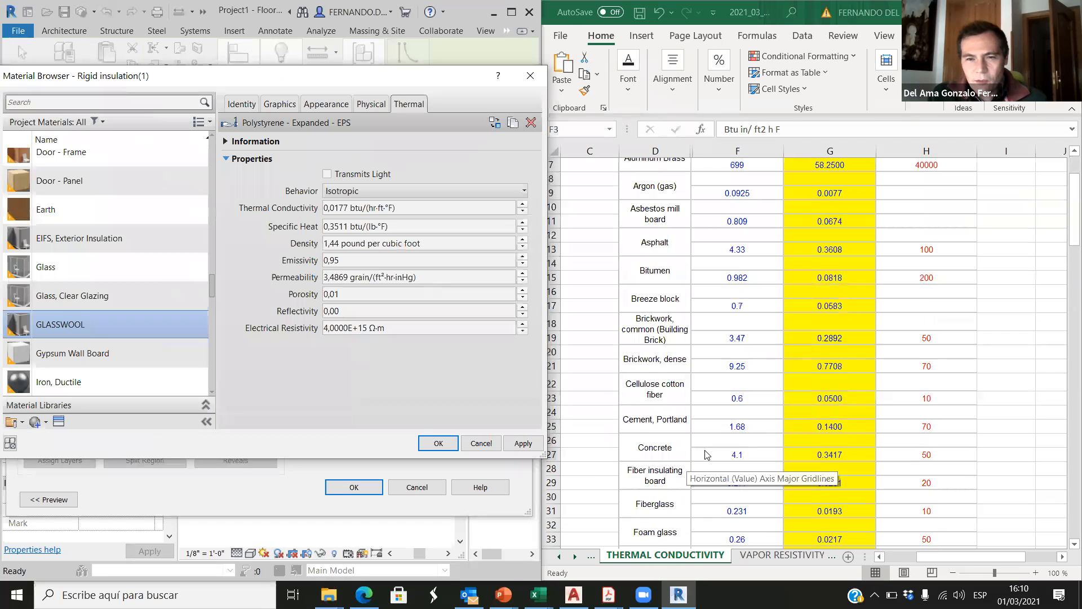
{"action": "scroll", "coordinate": [702, 462], "scroll_direction": "down", "scroll_amount": 2}
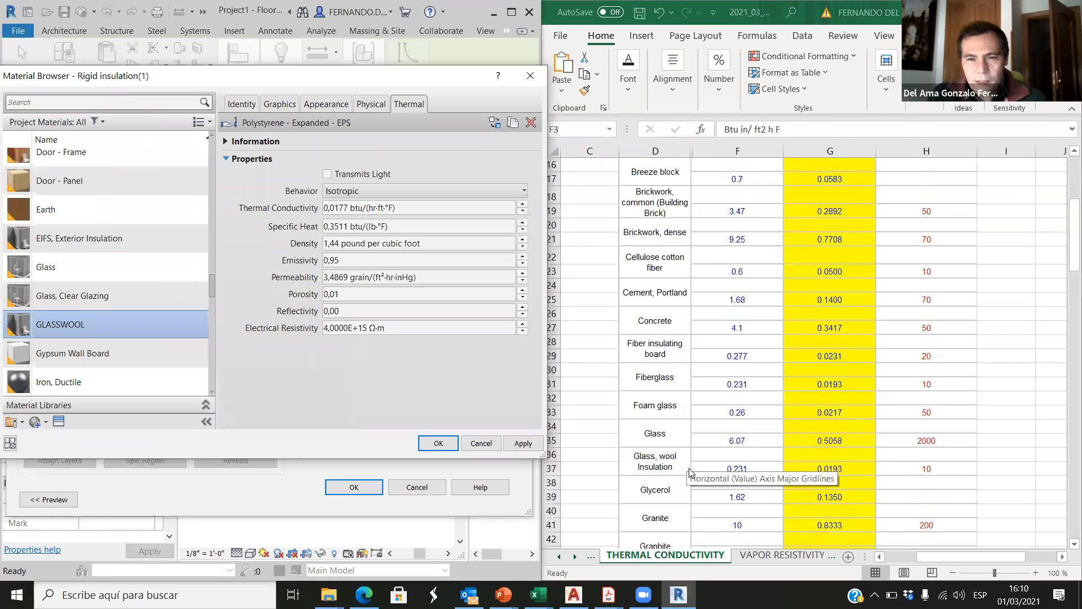
{"action": "left_click", "coordinate": [849, 467]}
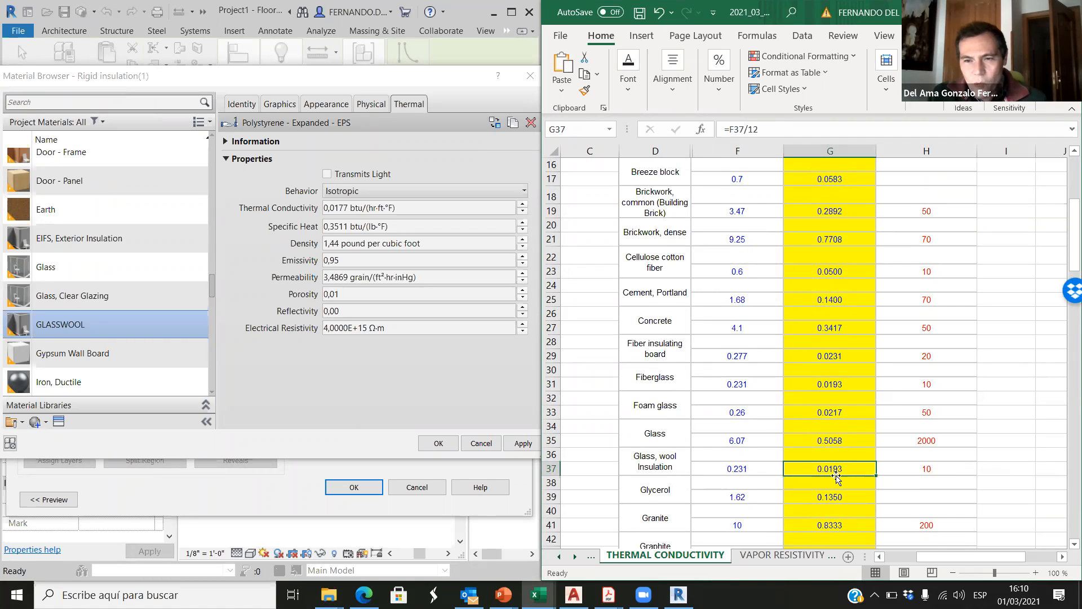
{"action": "left_click", "coordinate": [340, 207]}
{"action": "left_click", "coordinate": [346, 208]}
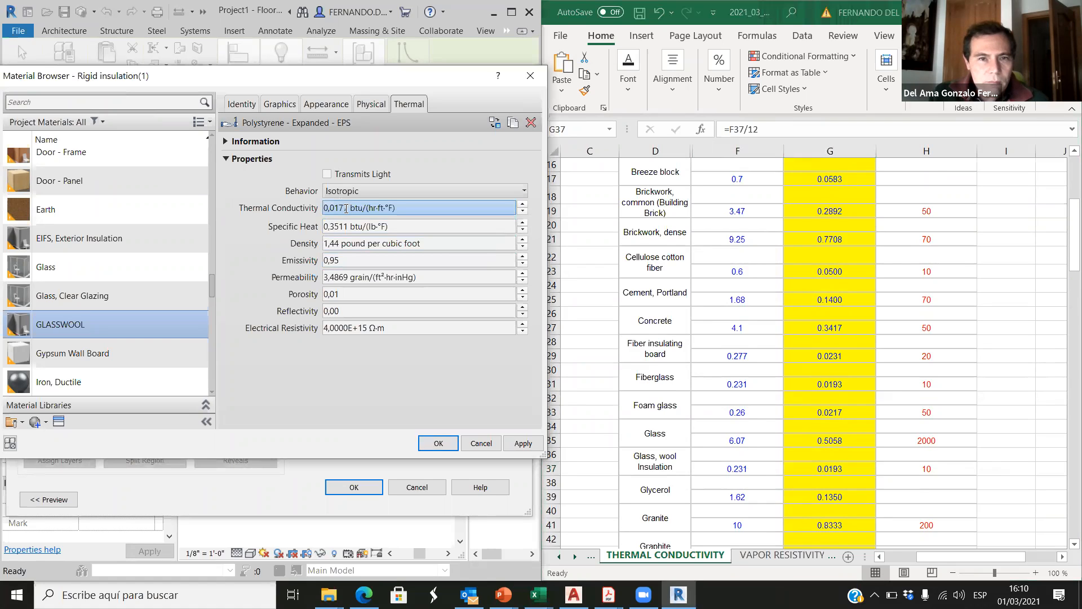
{"action": "key", "text": "BackSpace"}
{"action": "key", "text": "BackSpace"}
{"action": "type", "text": "93"}
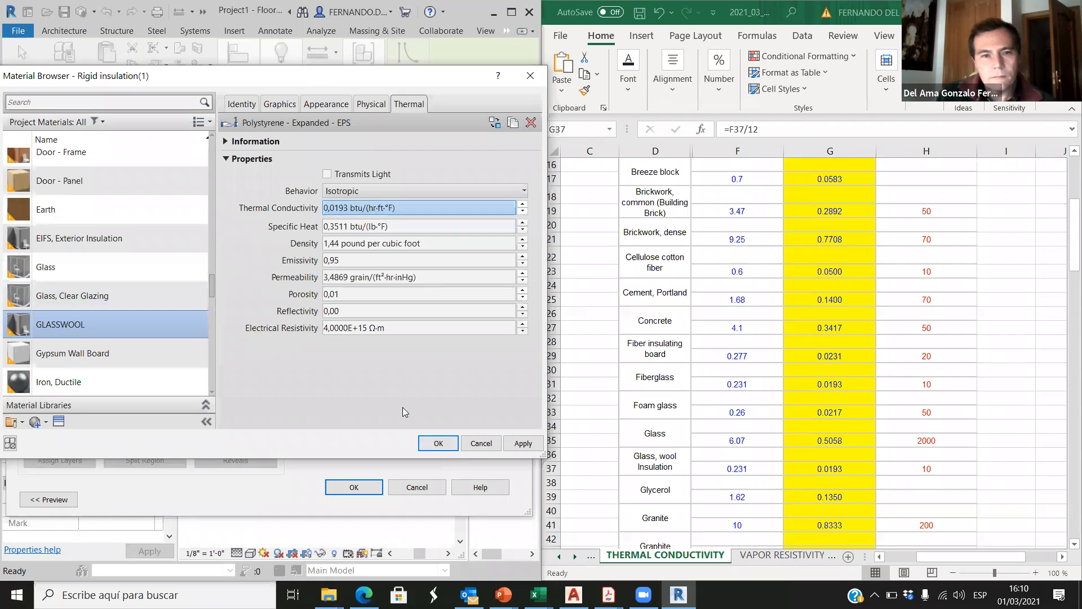
{"action": "left_click", "coordinate": [379, 378]}
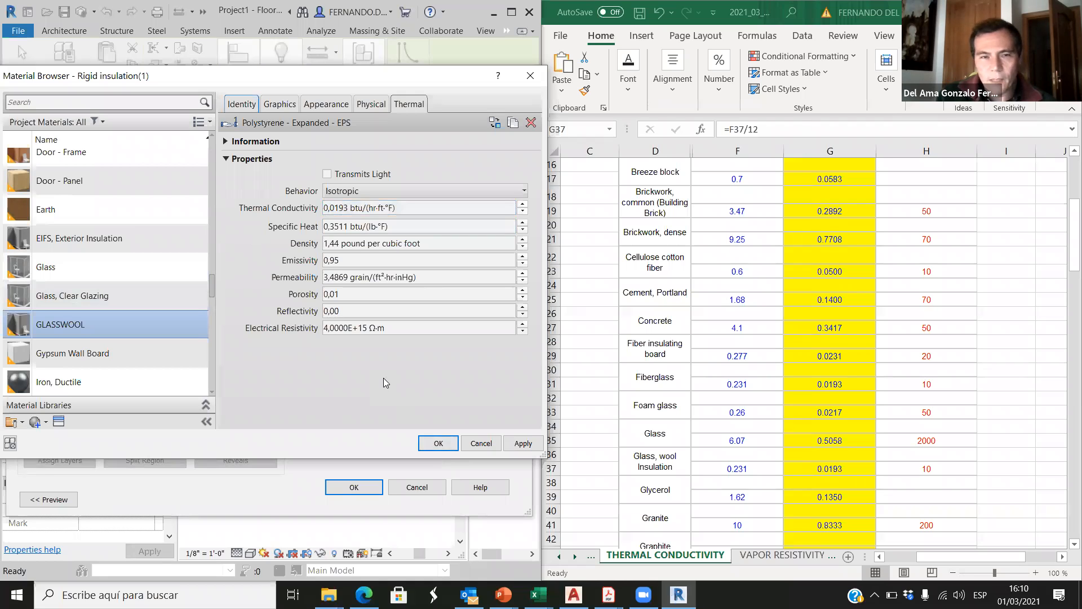
Step: Examine the REVIT UNITS conversion formula for the thermal conductivity of Air, atmosphere (gas) in the Excel sheet
{"action": "scroll", "coordinate": [786, 305], "scroll_direction": "up", "scroll_amount": 5}
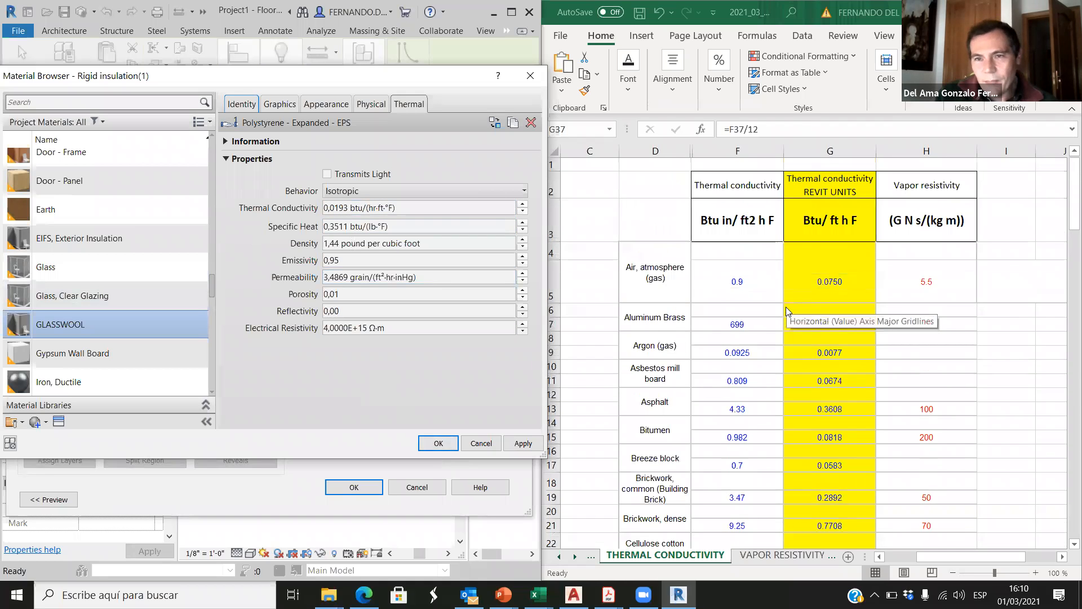
{"action": "left_click", "coordinate": [827, 282]}
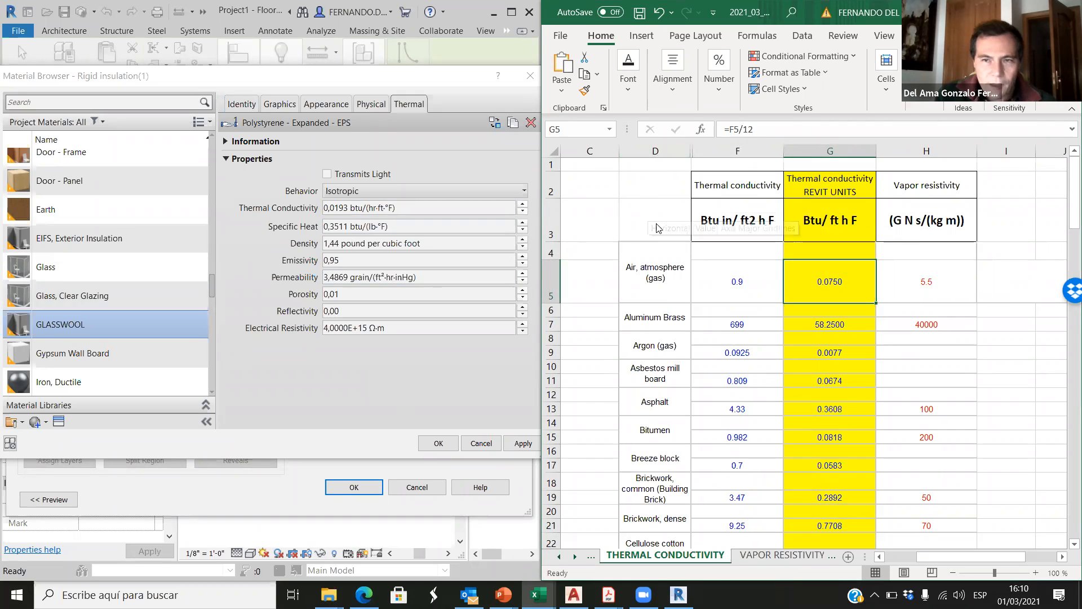
{"action": "left_click", "coordinate": [1011, 337]}
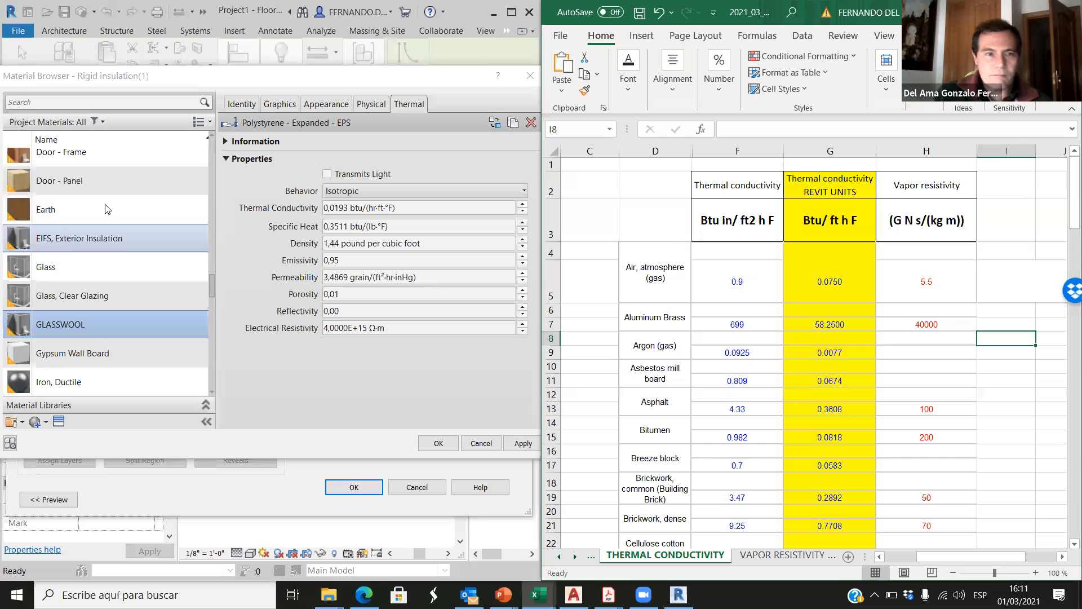
Step: Apply the GLASSWOOL material edits in Revit and assign the material to the wall assembly's row 4 layer
{"action": "scroll", "coordinate": [152, 248], "scroll_direction": "up", "scroll_amount": 5}
{"action": "scroll", "coordinate": [157, 255], "scroll_direction": "down", "scroll_amount": 6}
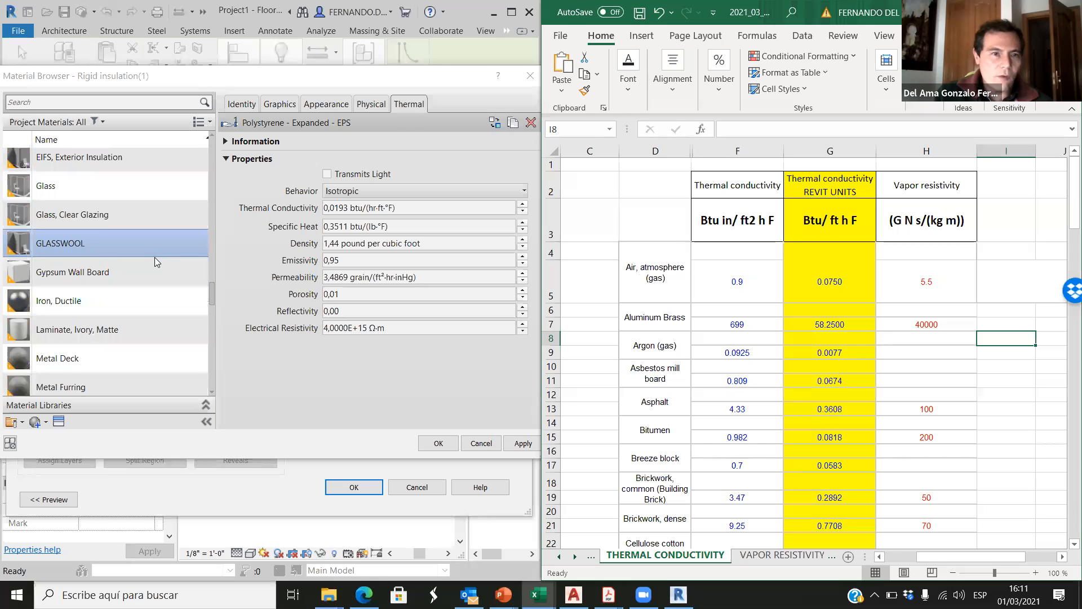
{"action": "scroll", "coordinate": [156, 257], "scroll_direction": "up", "scroll_amount": 1}
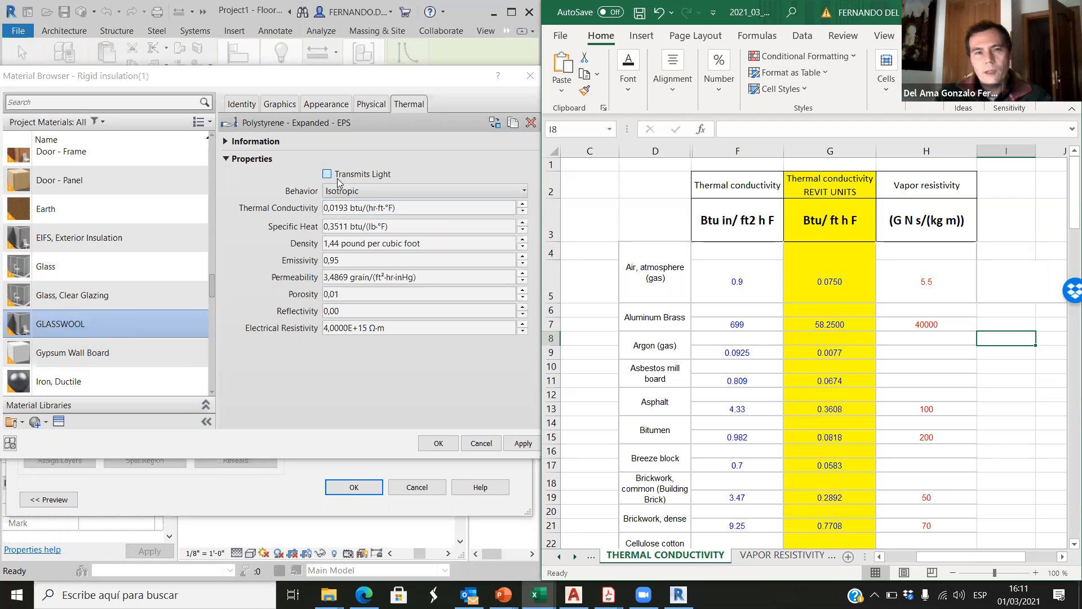
{"action": "left_click", "coordinate": [523, 445]}
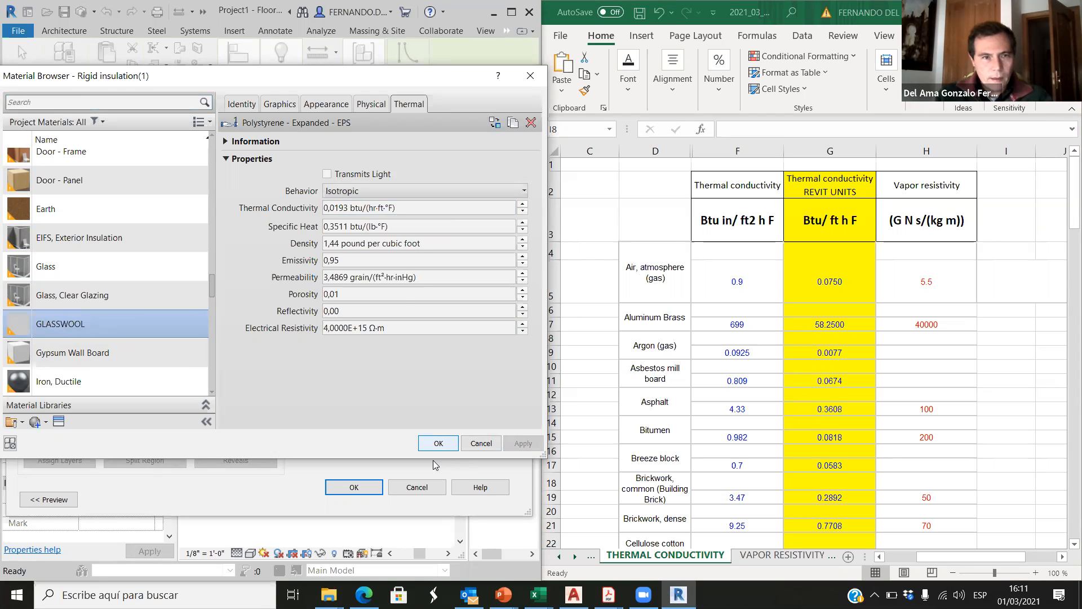
{"action": "left_click", "coordinate": [439, 444]}
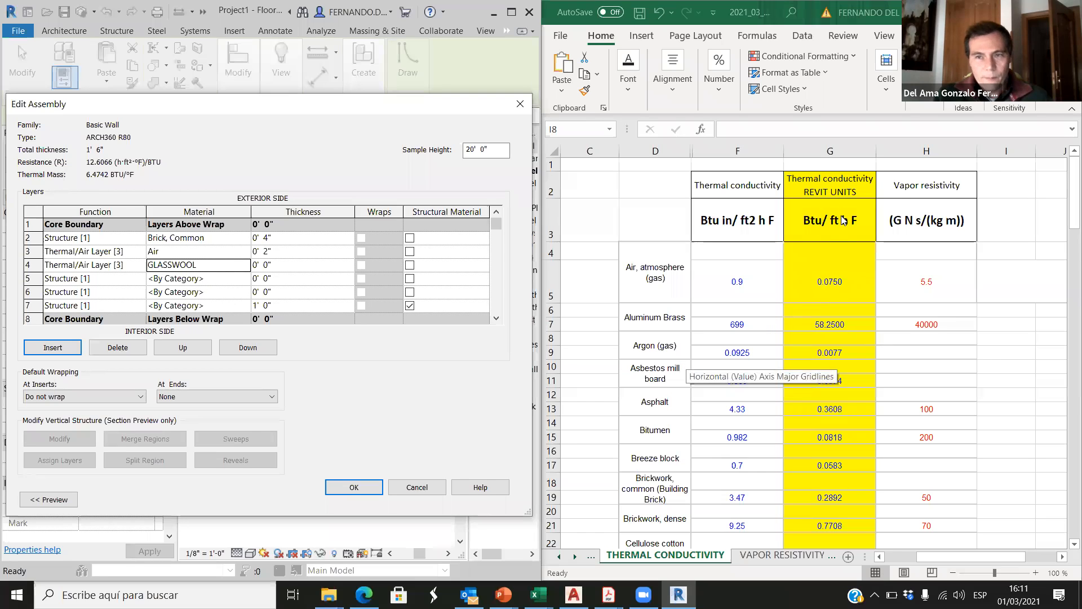
Step: Compare the REVIT UNITS thermal conductivity column with the Btu in/ ft2 h F column in the Excel sheet
{"action": "left_click", "coordinate": [836, 178]}
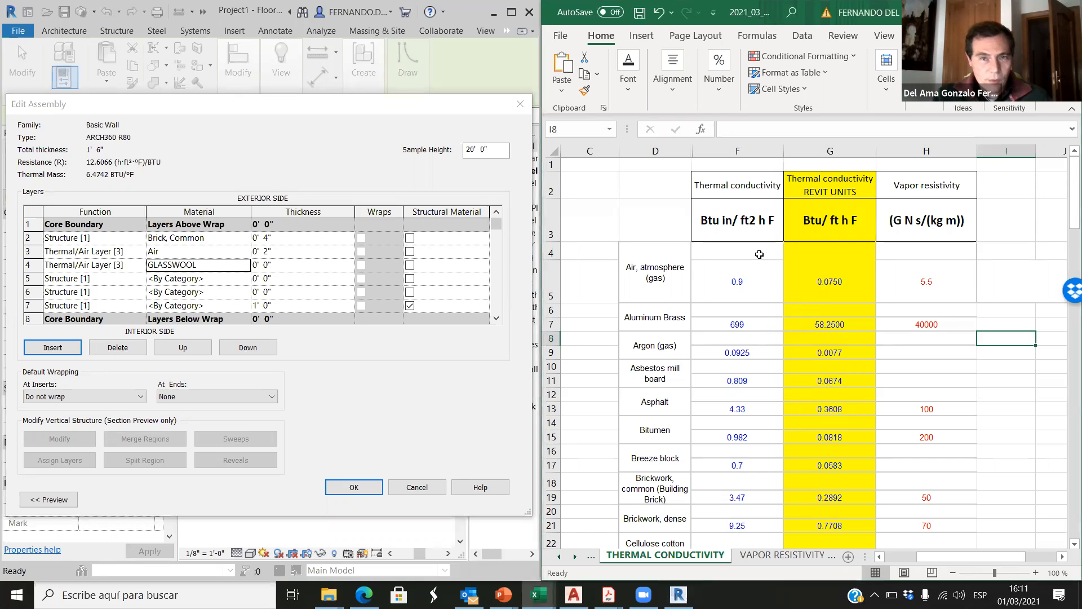
{"action": "left_click_drag", "start_coordinate": [825, 182], "coordinate": [816, 314]}
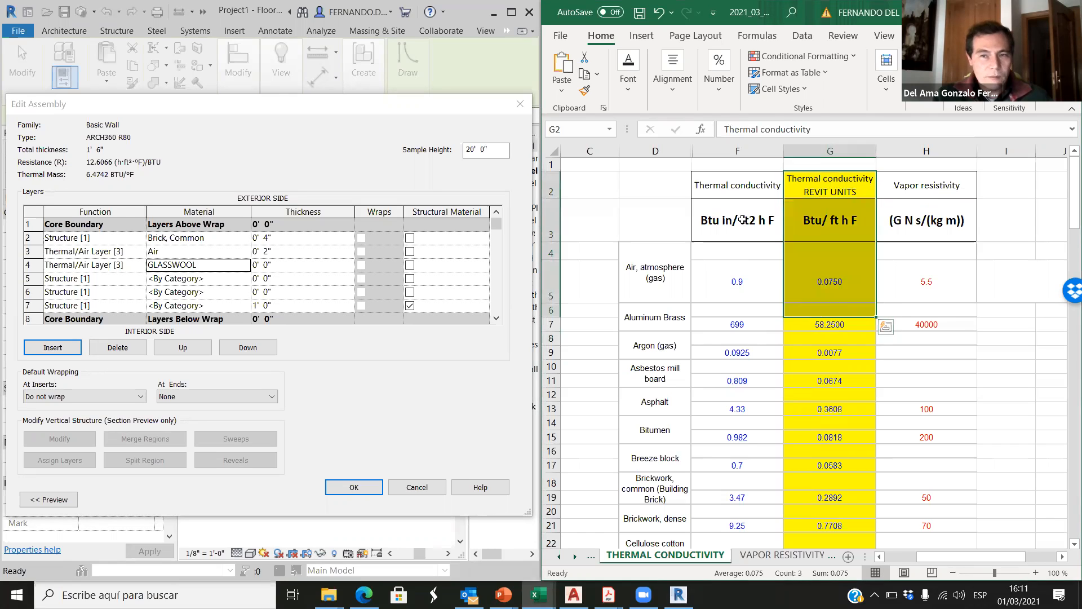
{"action": "left_click", "coordinate": [744, 220]}
{"action": "left_click_drag", "start_coordinate": [744, 276], "coordinate": [747, 391]}
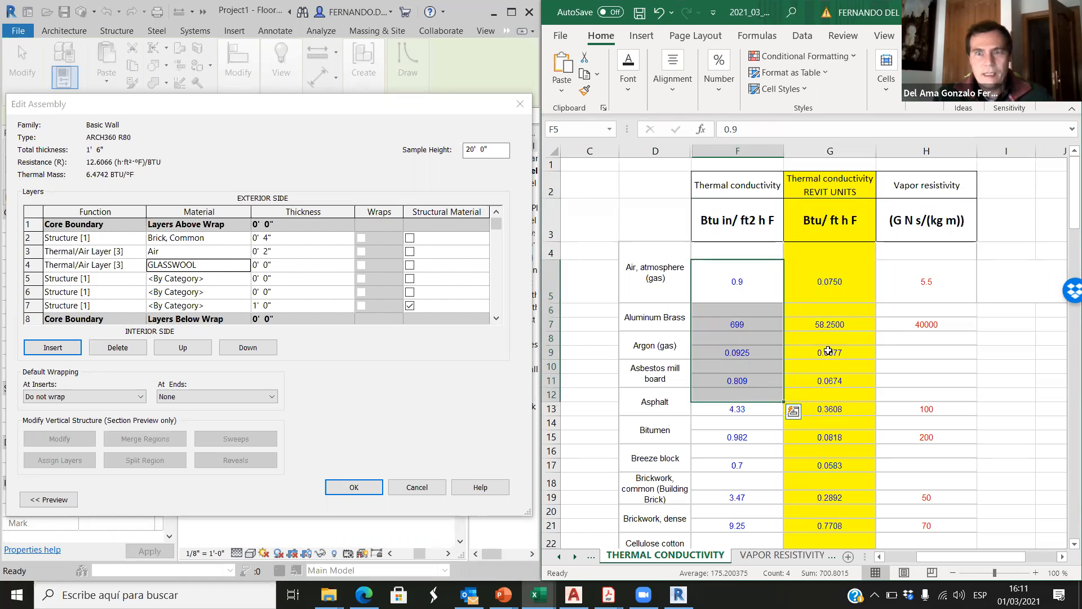
{"action": "left_click", "coordinate": [851, 337]}
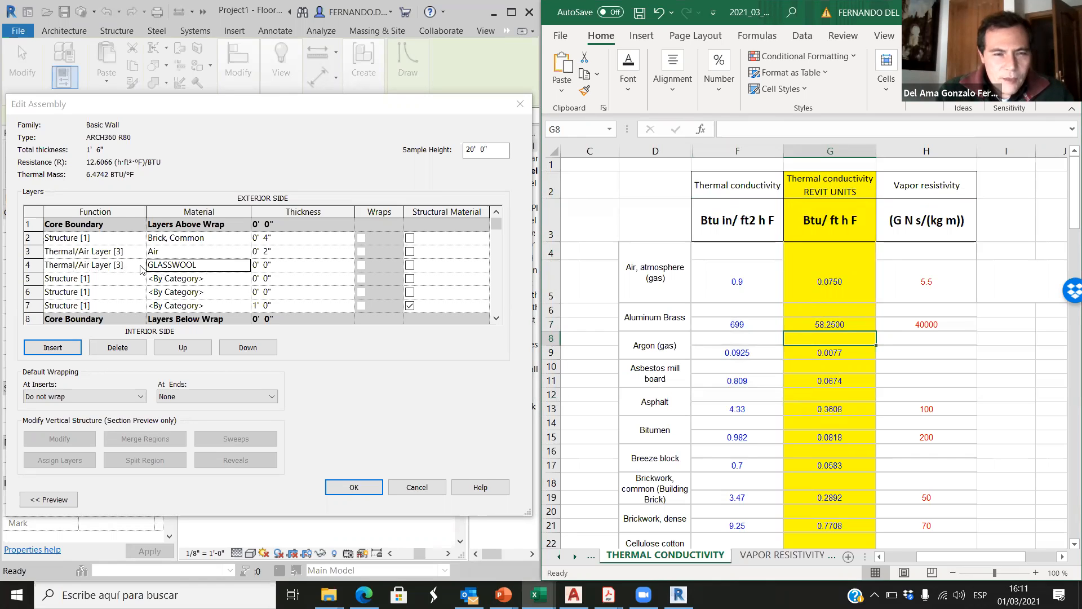
Step: Look up the GLSWOOL width in the Temperature distribution sheet and set the GLASSWOOL layer's thickness in Revit to 10"
{"action": "left_click", "coordinate": [559, 556]}
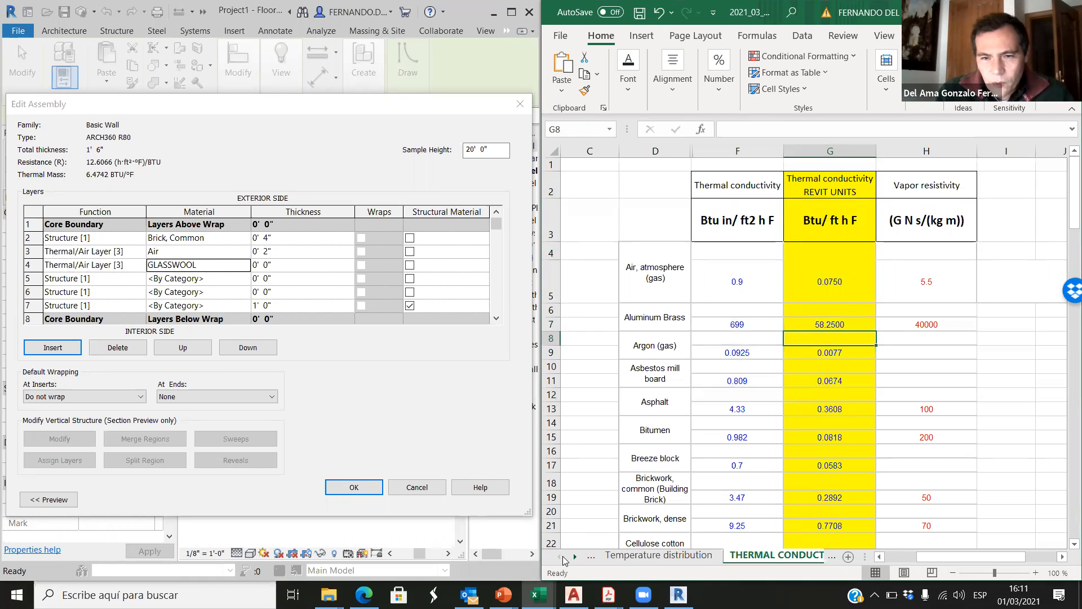
{"action": "left_click", "coordinate": [646, 555]}
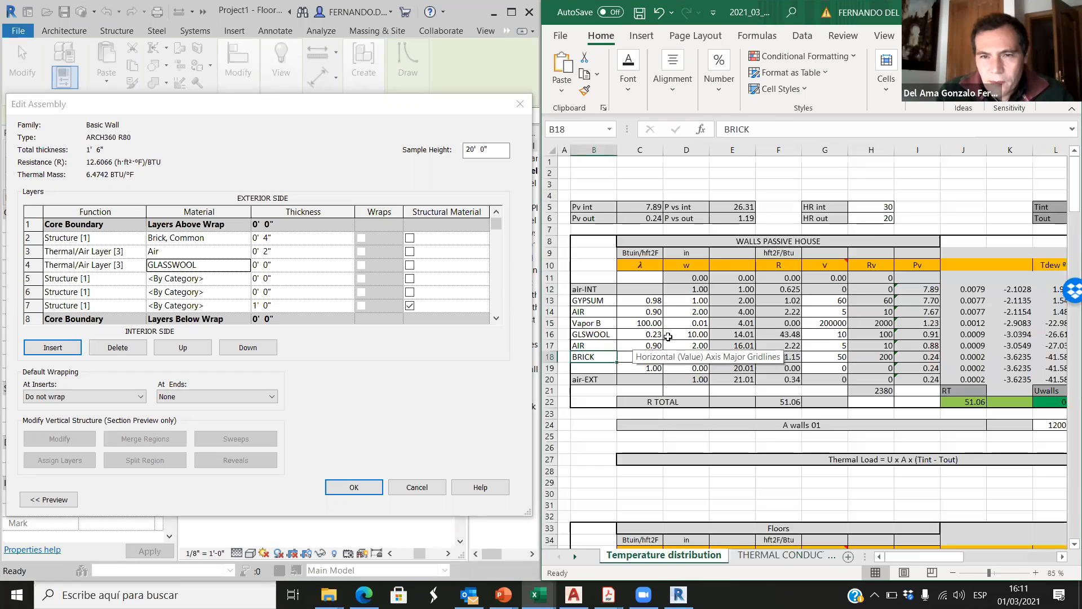
{"action": "left_click", "coordinate": [692, 334]}
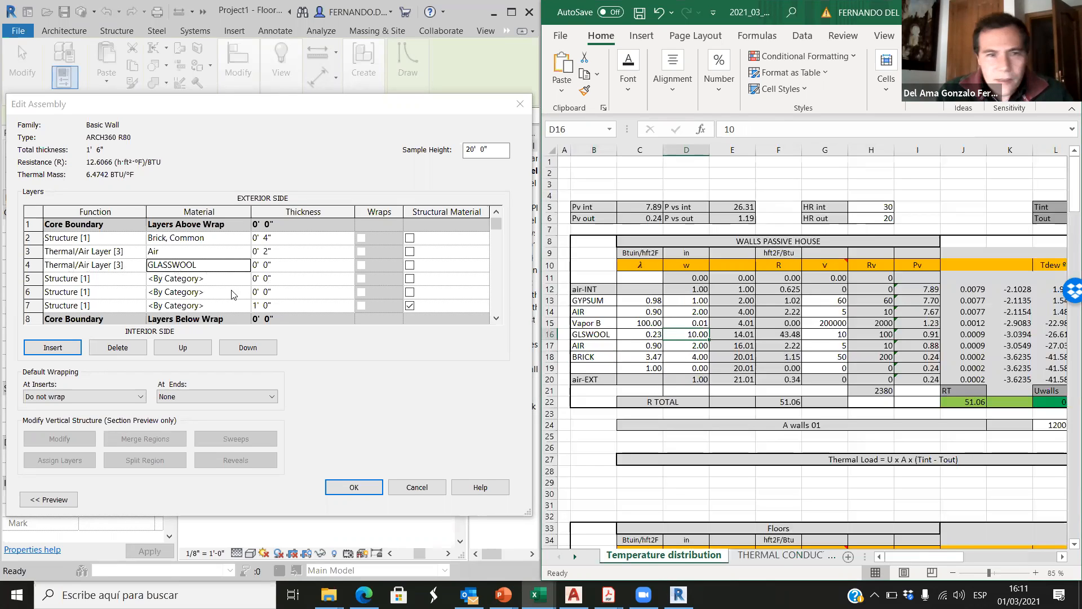
{"action": "left_click", "coordinate": [267, 265]}
{"action": "double_click", "coordinate": [267, 264]}
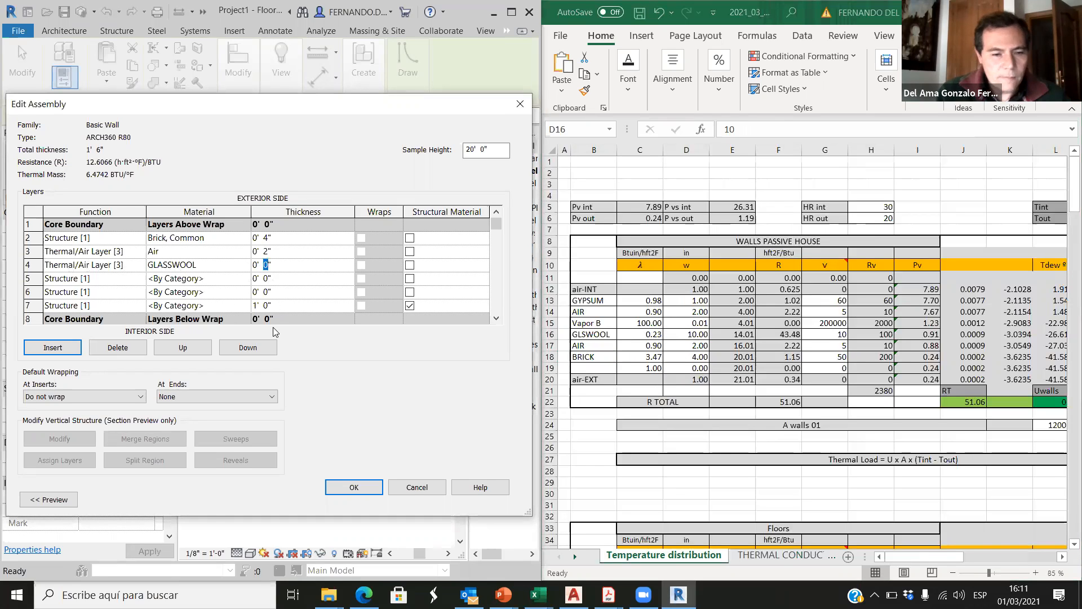
{"action": "type", "text": "10"}
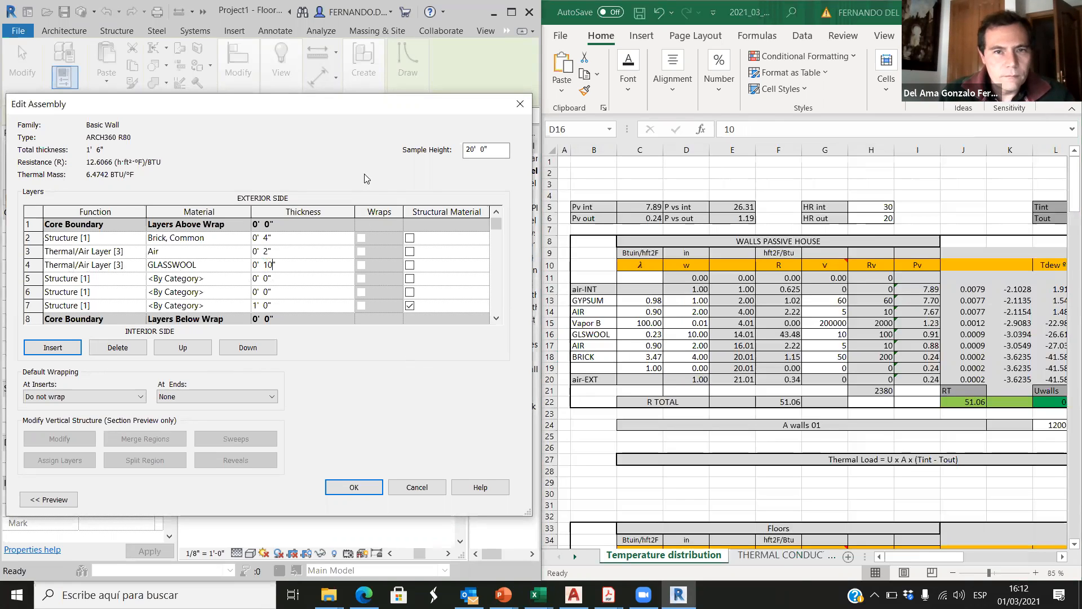
Step: Make the wall assembly's row 5 layer a Membrane Layer and assign it the Vapor Retarder material
{"action": "left_click", "coordinate": [83, 278]}
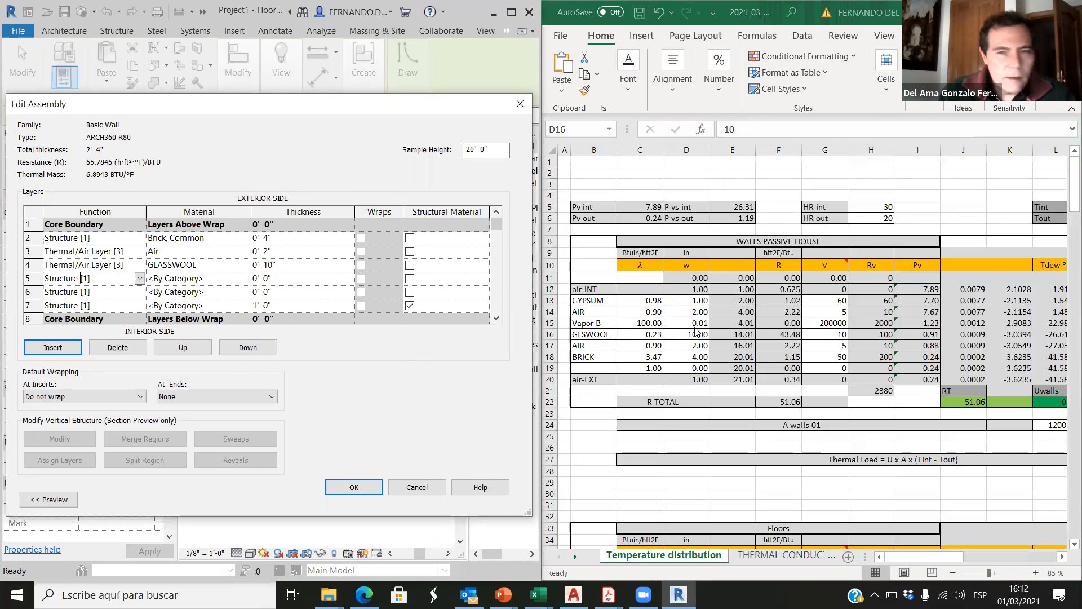
{"action": "left_click", "coordinate": [140, 279]}
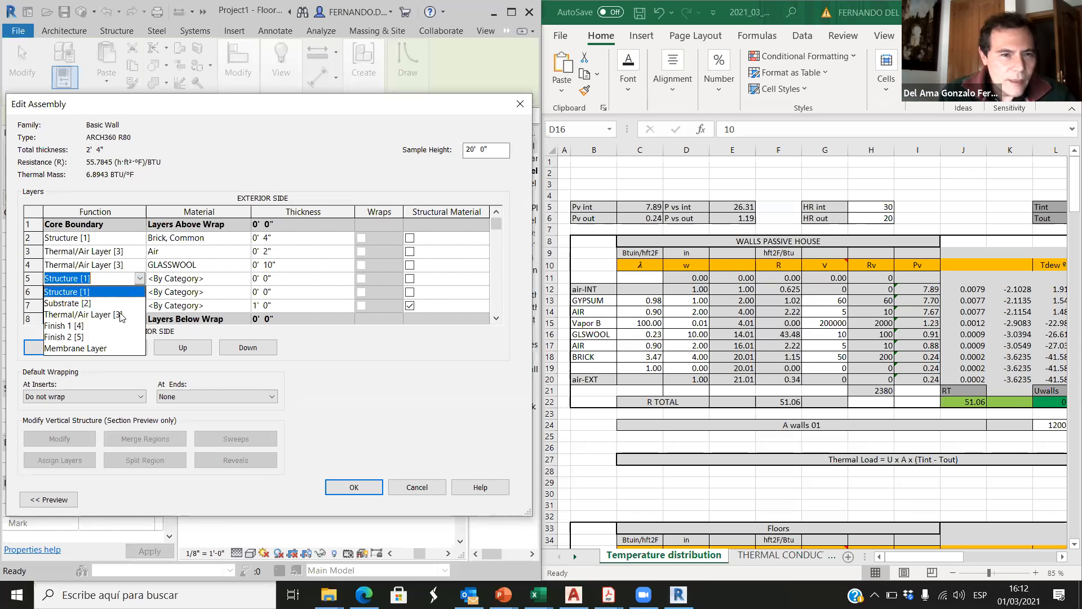
{"action": "left_click", "coordinate": [76, 348]}
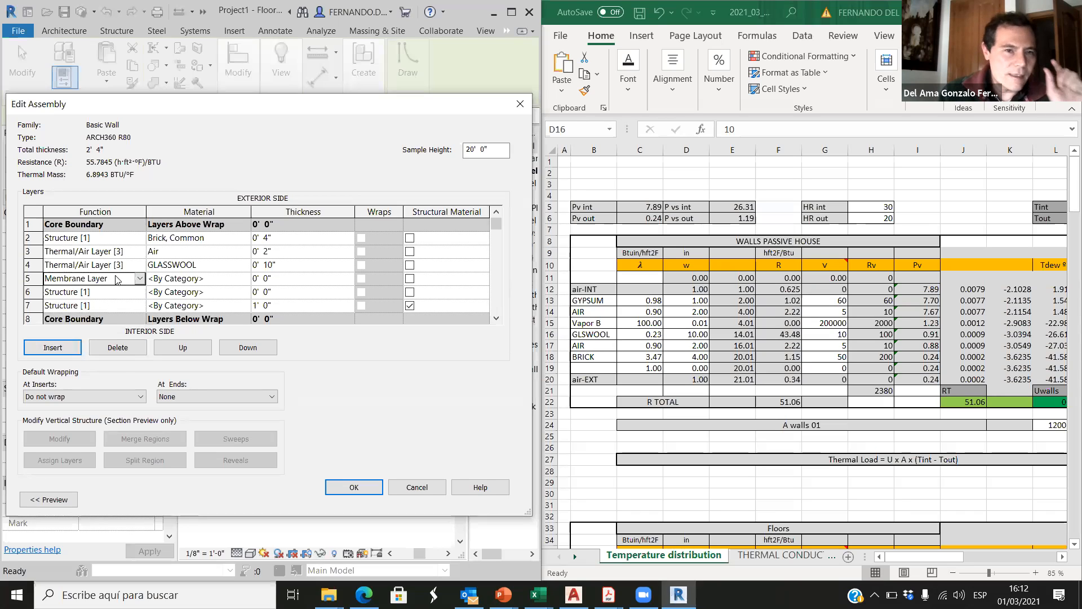
{"action": "left_click", "coordinate": [274, 278]}
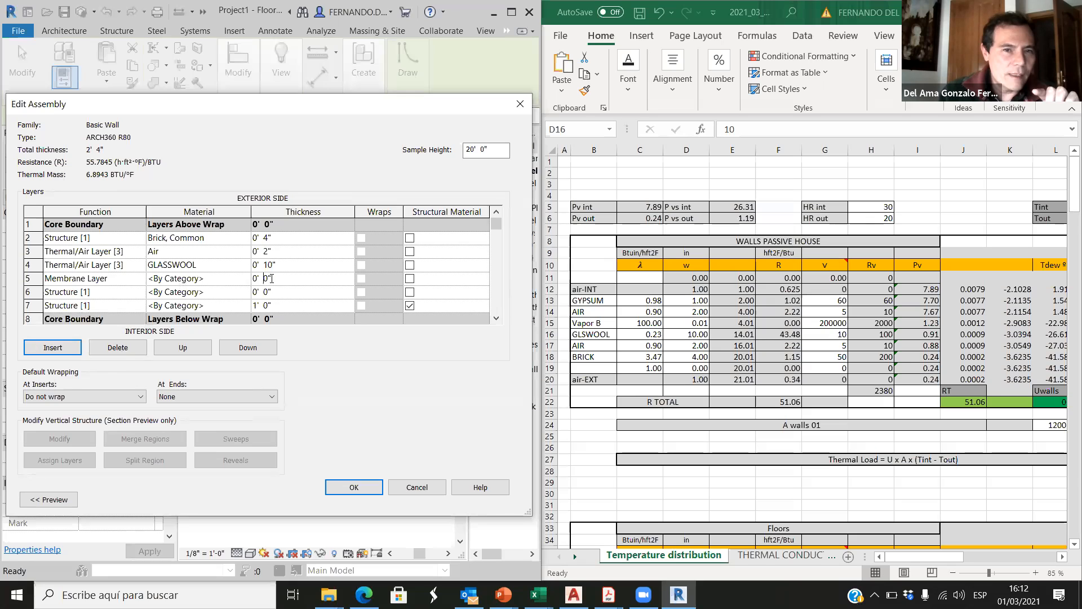
{"action": "left_click", "coordinate": [197, 278]}
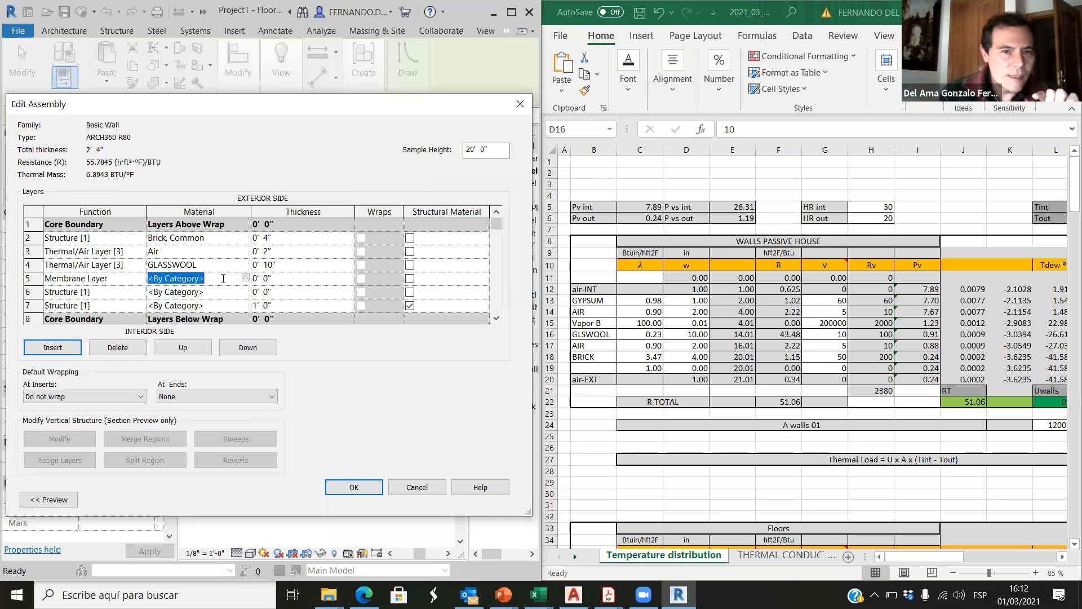
{"action": "left_click", "coordinate": [245, 276]}
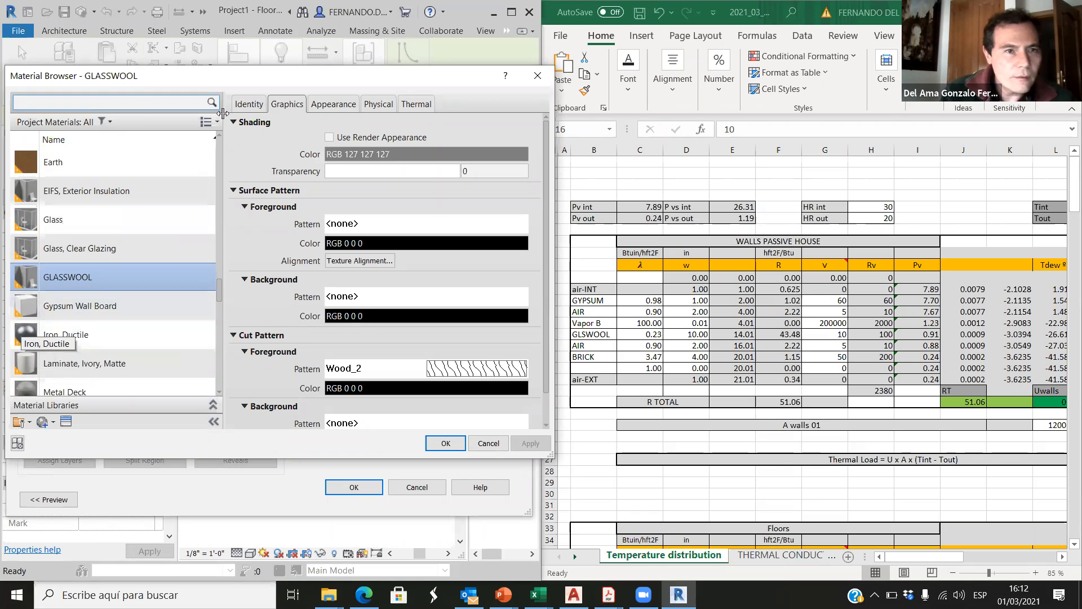
{"action": "type", "text": "vapo"}
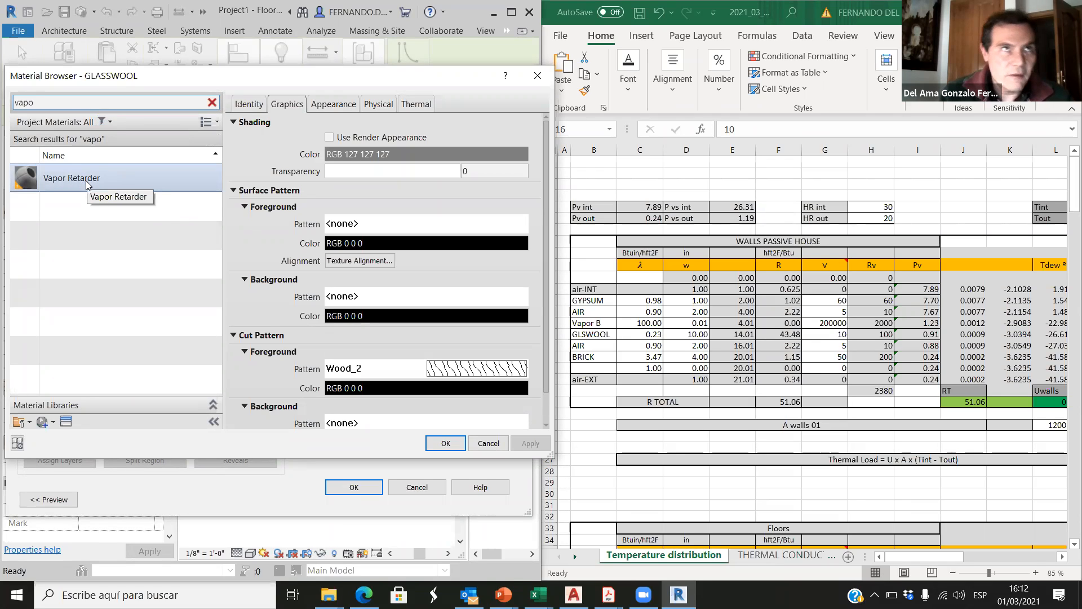
{"action": "left_click", "coordinate": [88, 180]}
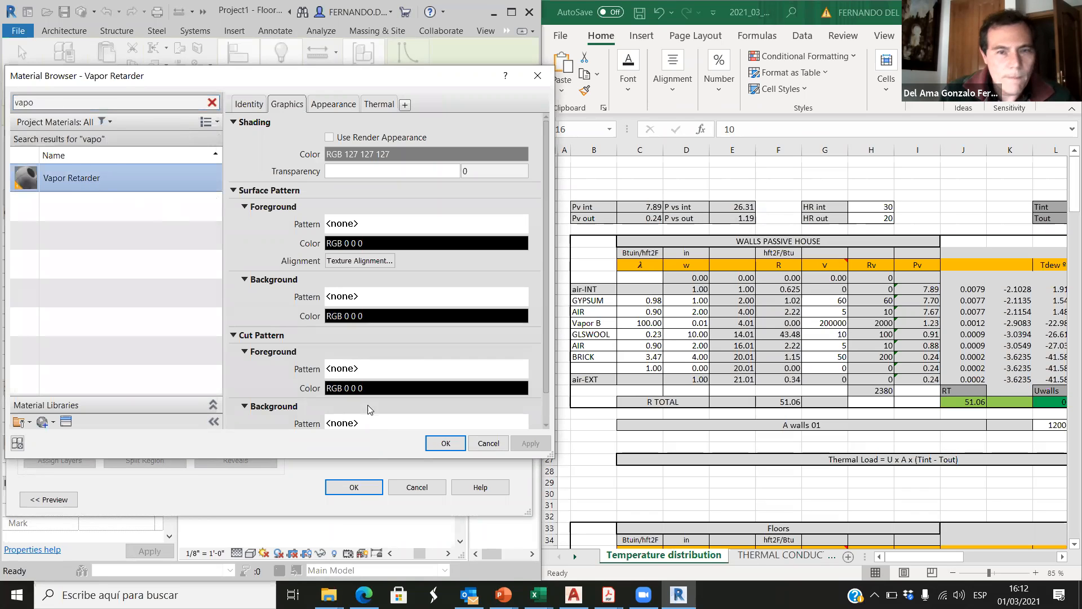
{"action": "left_click", "coordinate": [445, 443]}
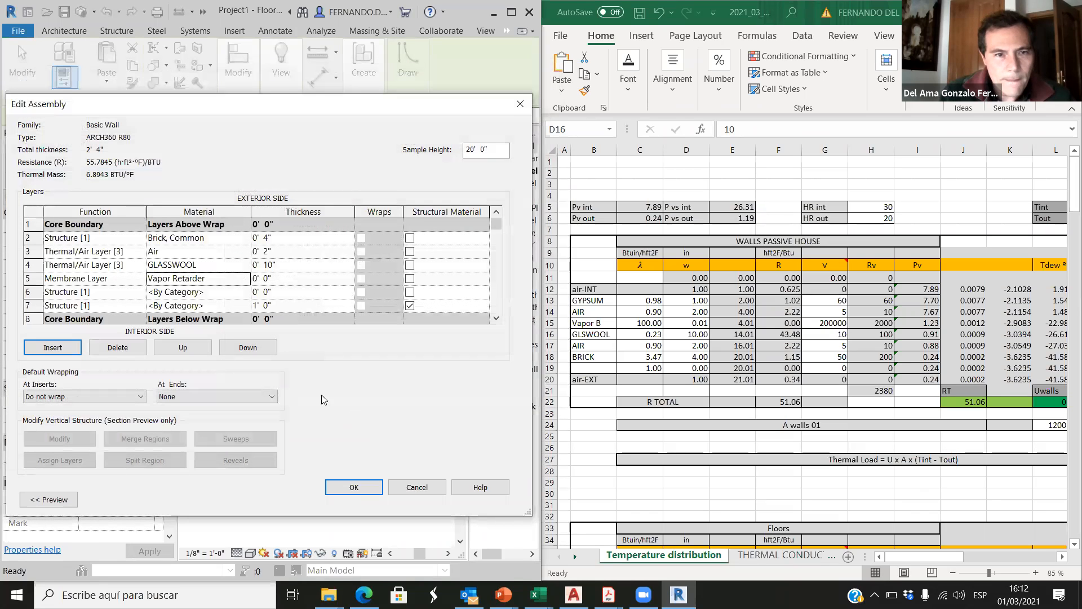
{"action": "left_click", "coordinate": [301, 282]}
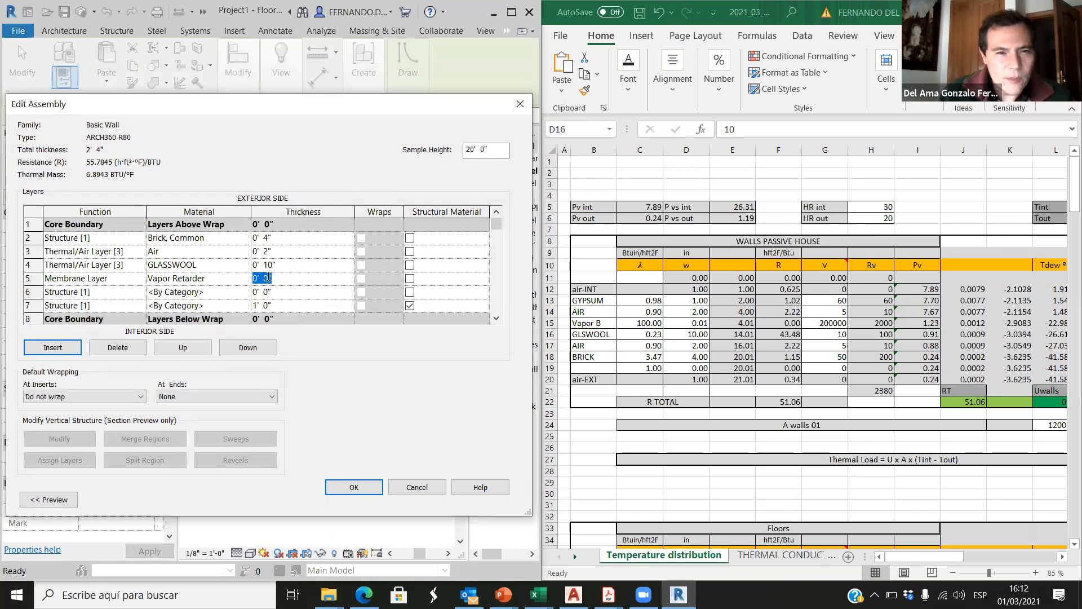
{"action": "left_click", "coordinate": [285, 279]}
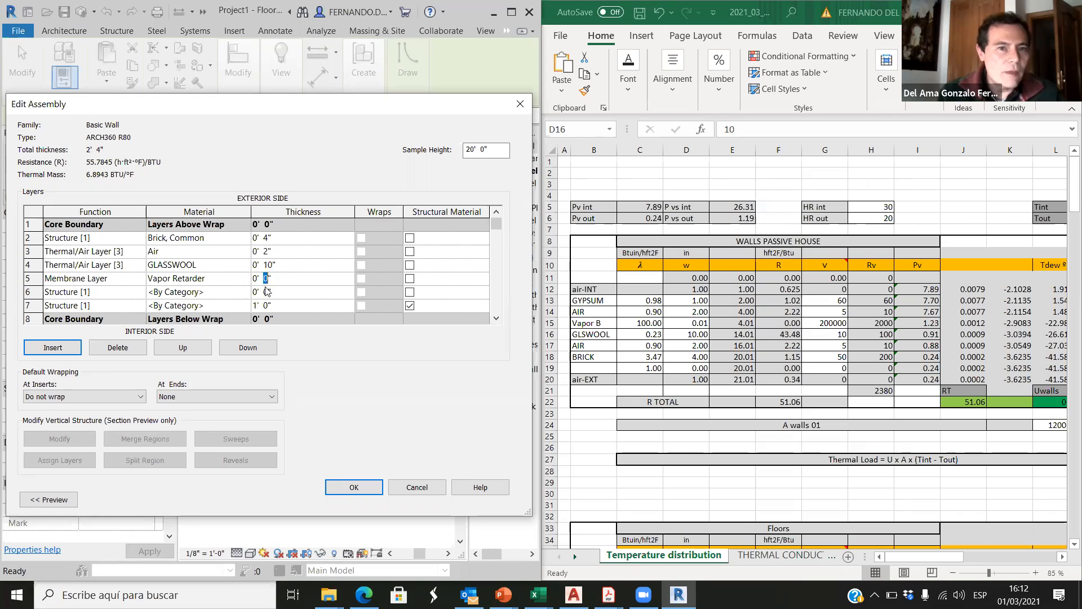
Step: Check the layer following Vapor B in the Excel wall table and set the assembly's row 6 function to Thermal/Air Layer [3]
{"action": "left_click", "coordinate": [597, 315]}
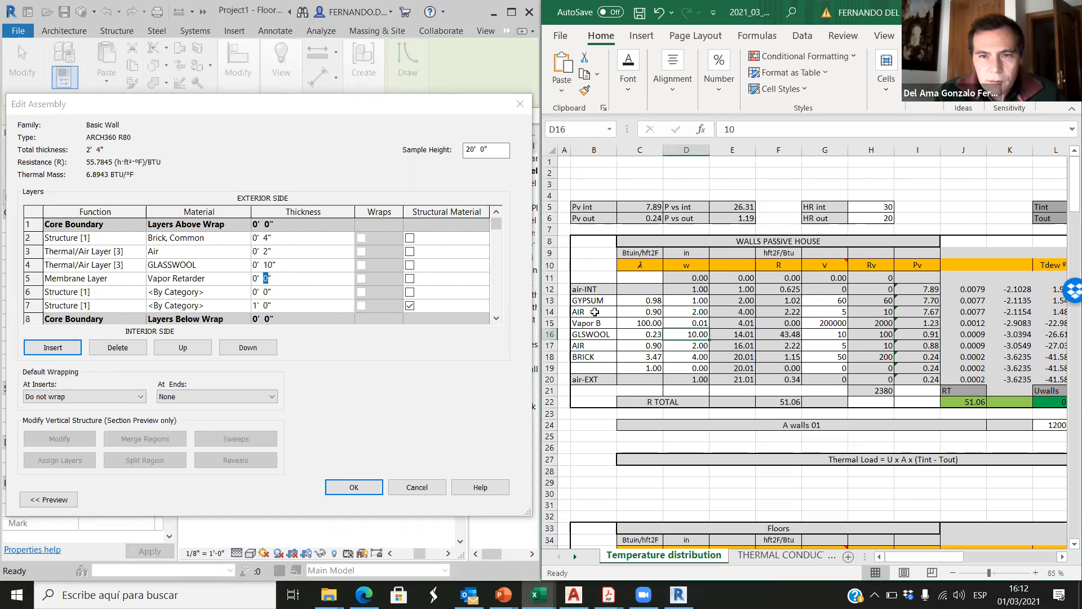
{"action": "left_click", "coordinate": [594, 311]}
{"action": "left_click", "coordinate": [134, 291]}
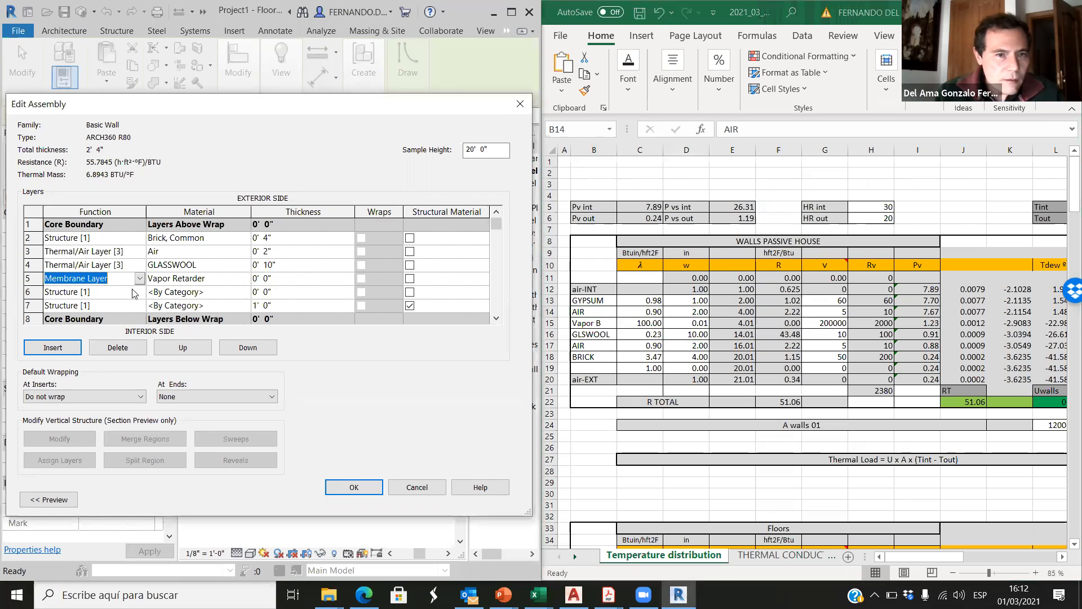
{"action": "left_click", "coordinate": [135, 292]}
{"action": "left_click", "coordinate": [140, 293]}
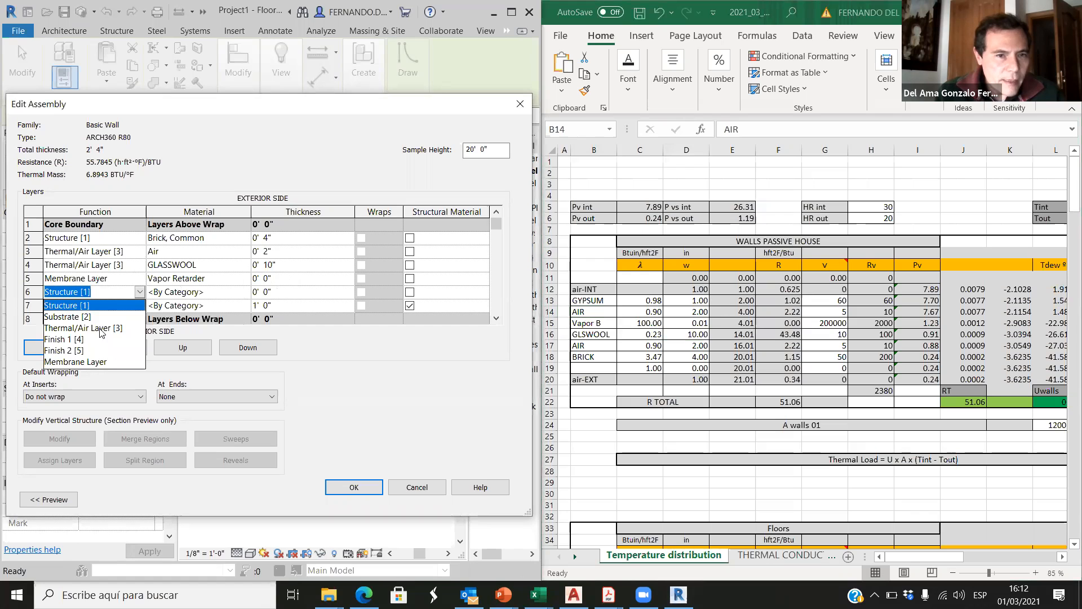
{"action": "left_click", "coordinate": [101, 329]}
Step: Assign the Air material to the row 6 layer and set its thickness to 2"
{"action": "left_click", "coordinate": [244, 295]}
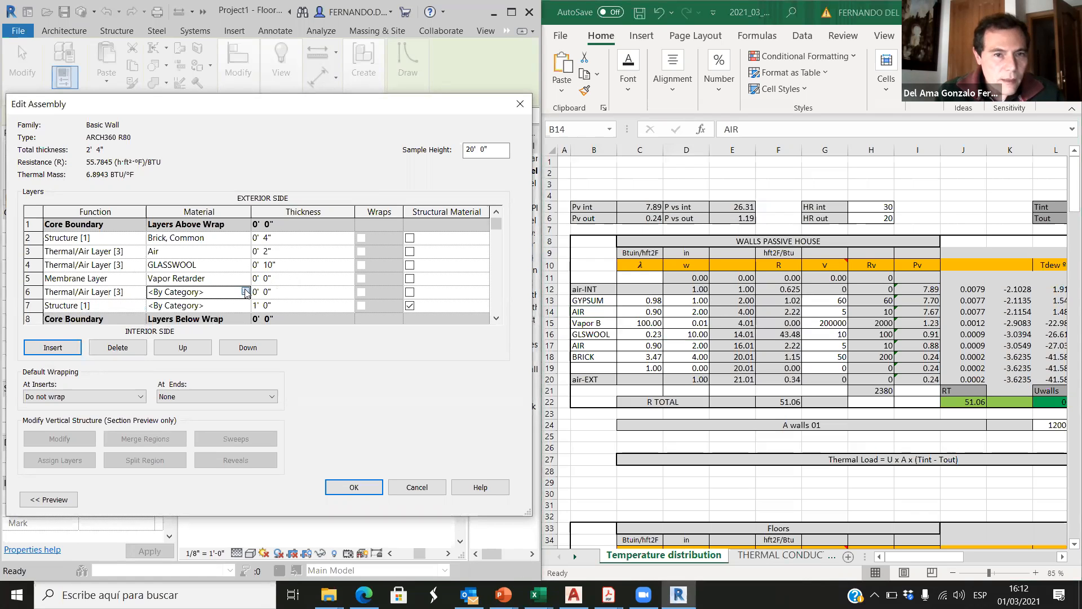
{"action": "left_click", "coordinate": [248, 293]}
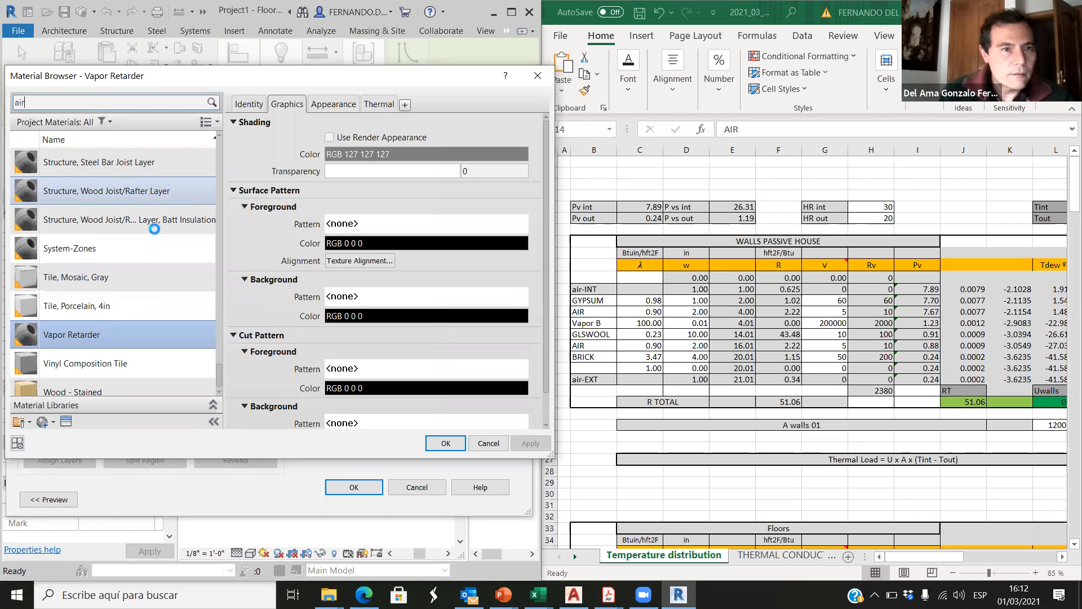
{"action": "key", "text": "Return"}
{"action": "left_click", "coordinate": [111, 187]}
{"action": "left_click", "coordinate": [456, 445]}
{"action": "key", "text": "Tab"}
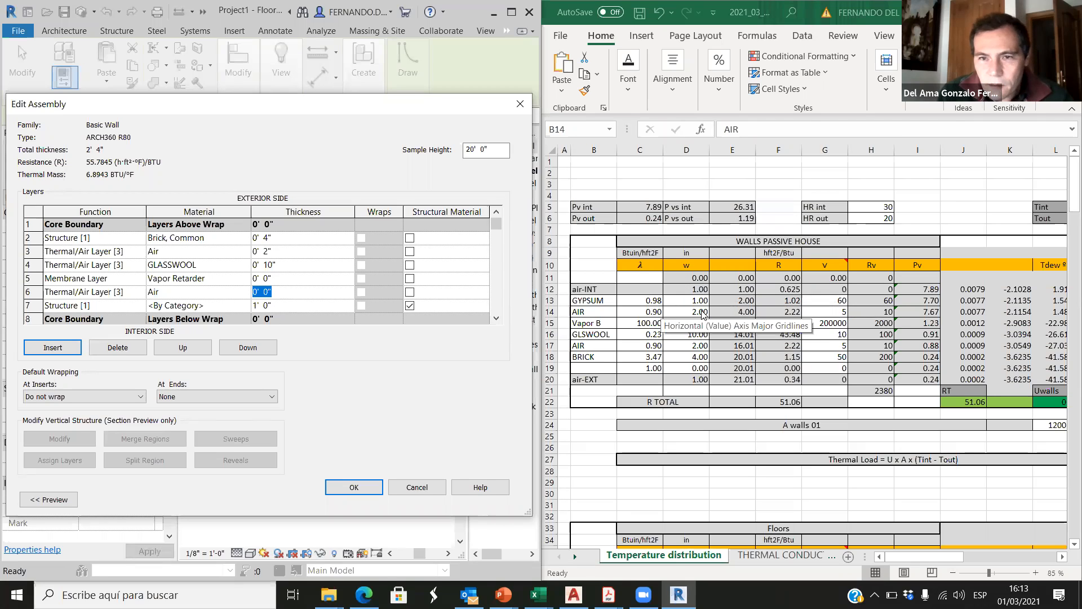
{"action": "left_click", "coordinate": [265, 291]}
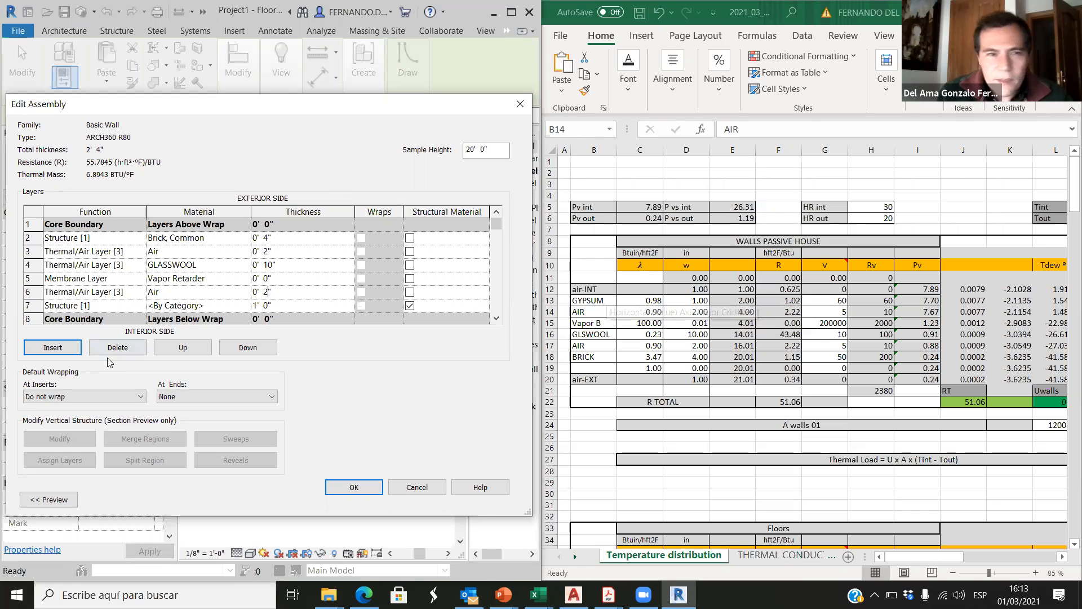
Step: Set the row 7 layer's function to Finish 1 [4] and assign it the Gypsum Wall Board material
{"action": "left_click", "coordinate": [137, 306]}
{"action": "left_click", "coordinate": [140, 305]}
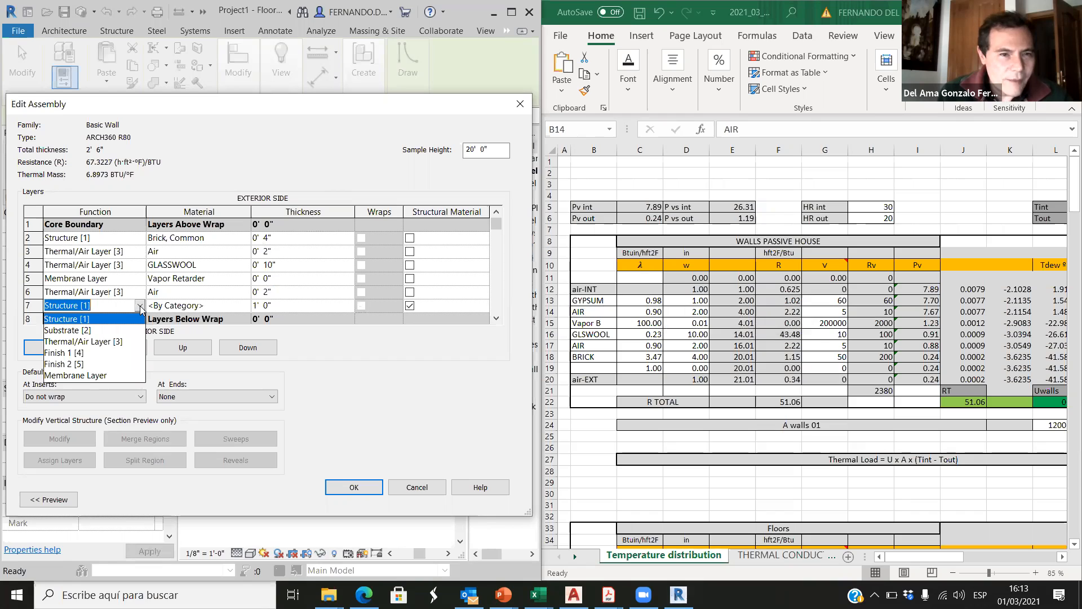
{"action": "left_click", "coordinate": [66, 353]}
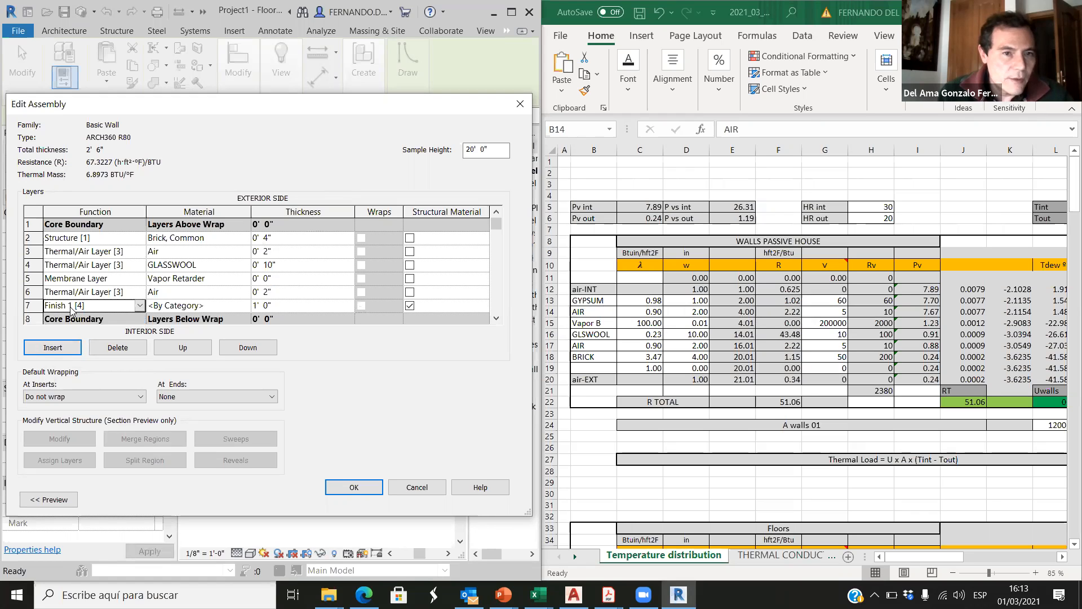
{"action": "left_click", "coordinate": [241, 306]}
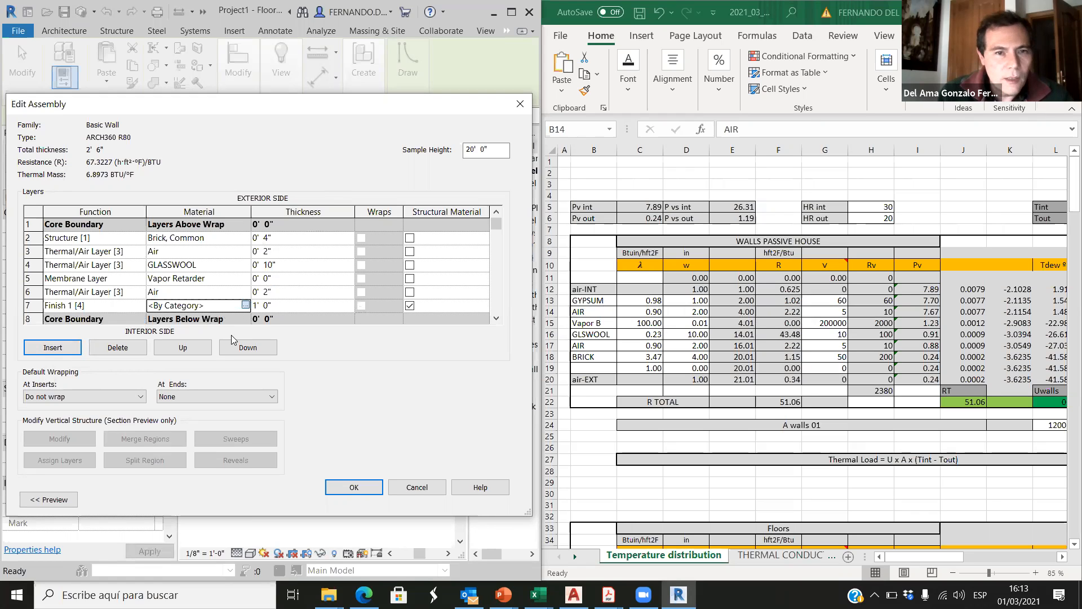
{"action": "left_click", "coordinate": [246, 305]}
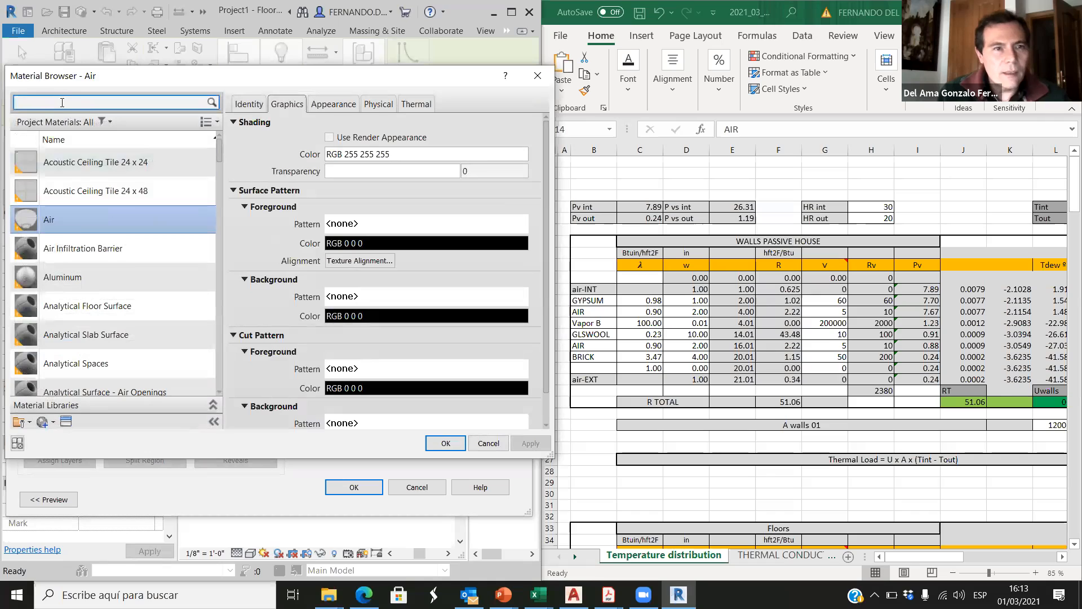
{"action": "type", "text": "gyp"}
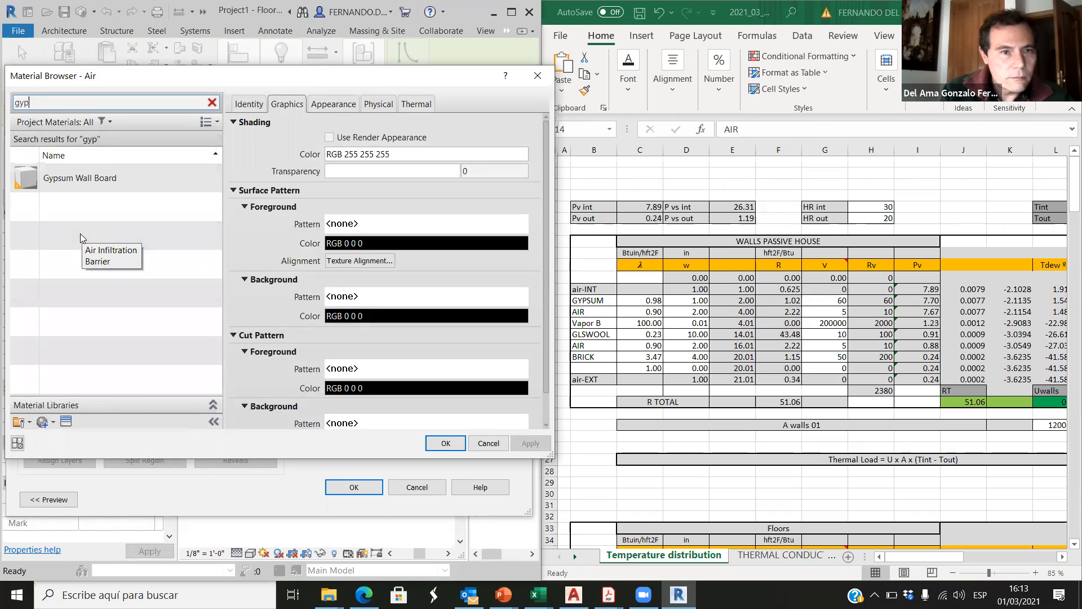
{"action": "left_click", "coordinate": [70, 186]}
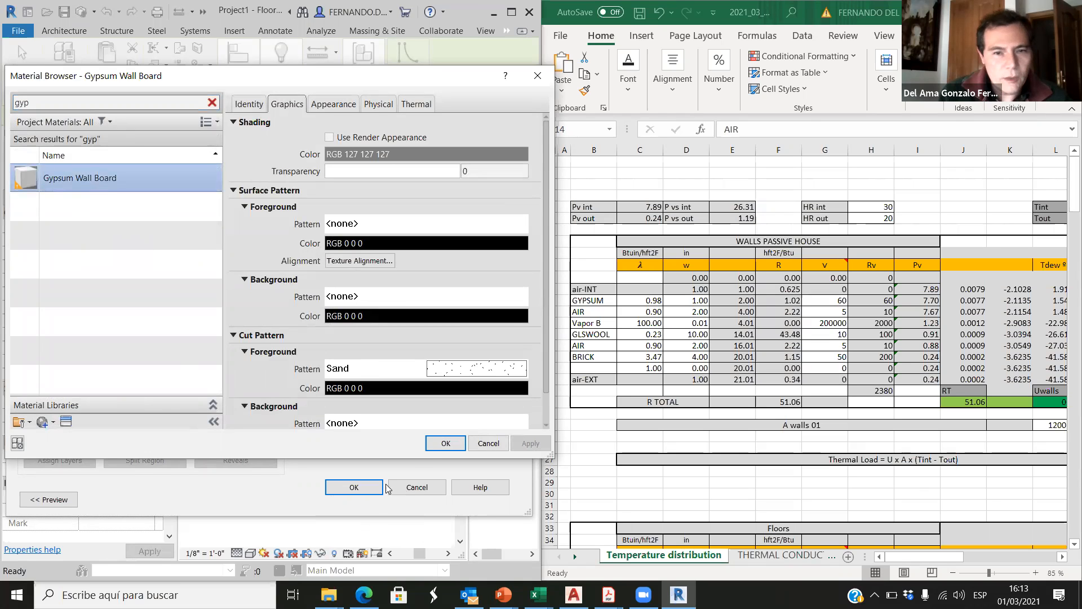
{"action": "left_click", "coordinate": [445, 443]}
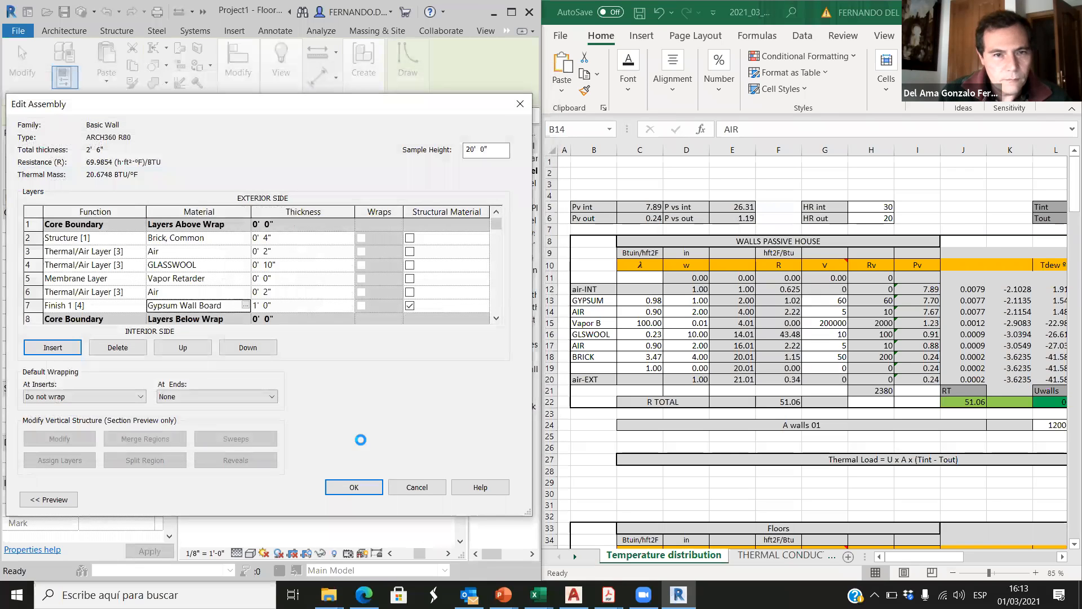
Step: Set the Gypsum Wall Board layer's thickness to 1" and accept the wall assembly
{"action": "left_click", "coordinate": [261, 302]}
{"action": "left_click_drag", "start_coordinate": [254, 306], "coordinate": [249, 309]}
{"action": "type", "text": "0"}
{"action": "double_click", "coordinate": [268, 306]}
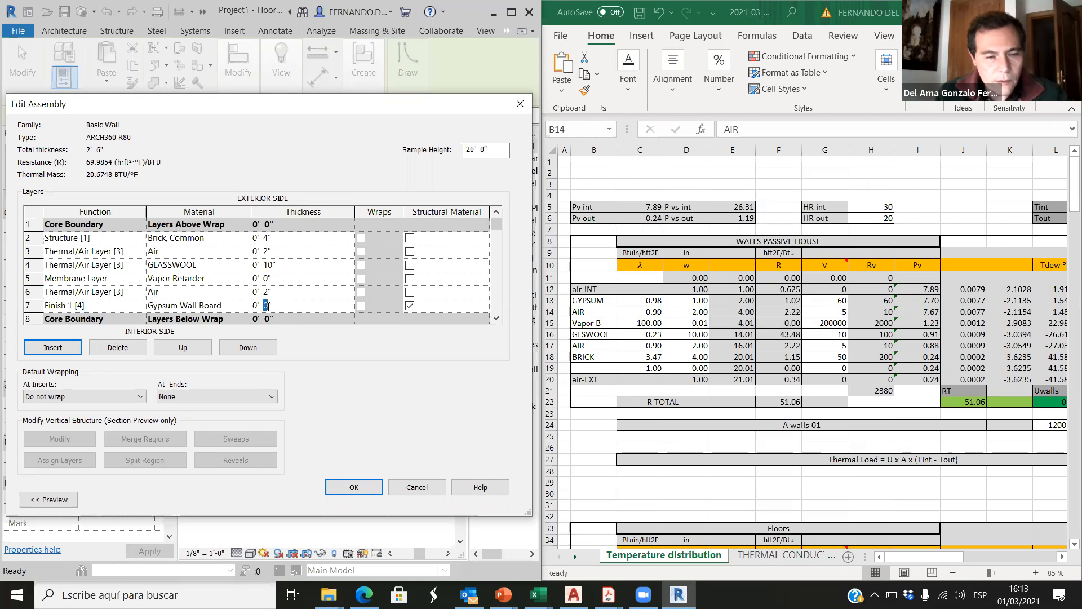
{"action": "left_click", "coordinate": [353, 488]}
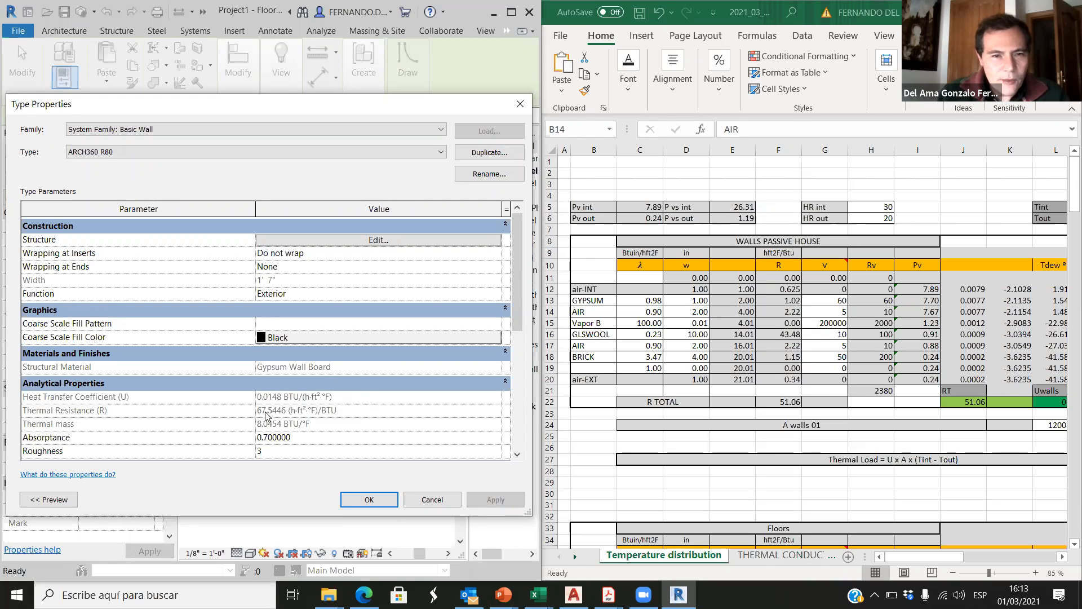
Step: Compare the ARCH360 R80 wall type's Thermal Resistance (R) with the R TOTAL cell in the Excel sheet
{"action": "mouse_move", "coordinate": [271, 418]}
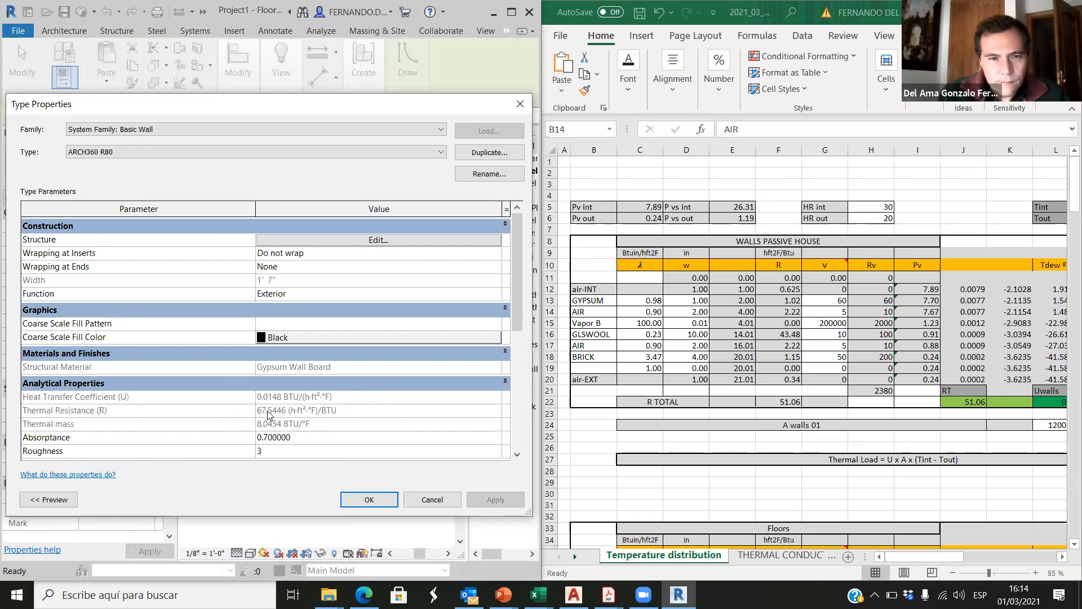
{"action": "left_click", "coordinate": [823, 411]}
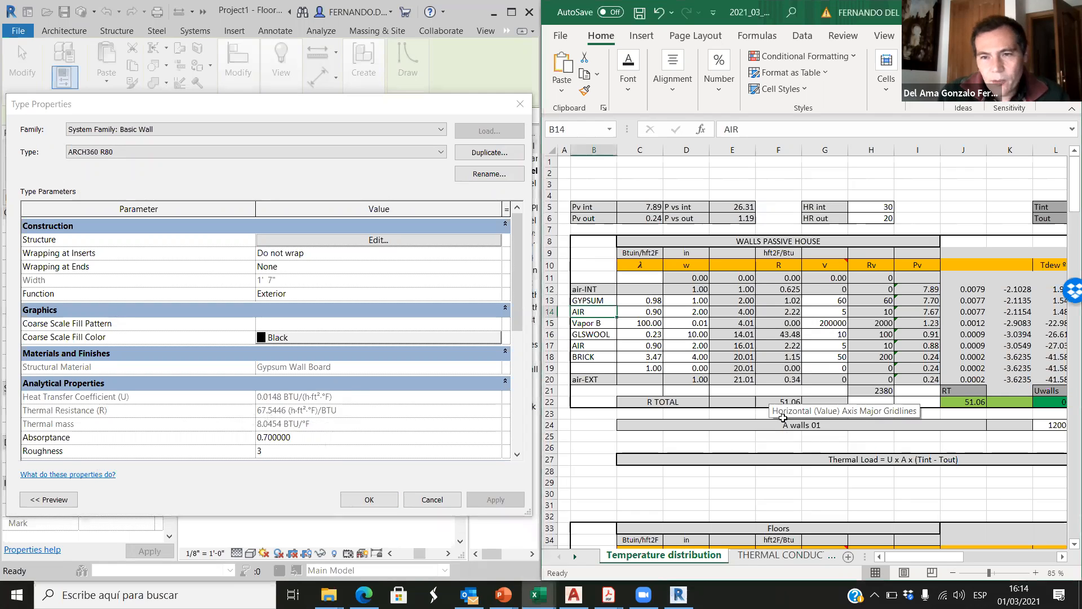
{"action": "left_click", "coordinate": [785, 401]}
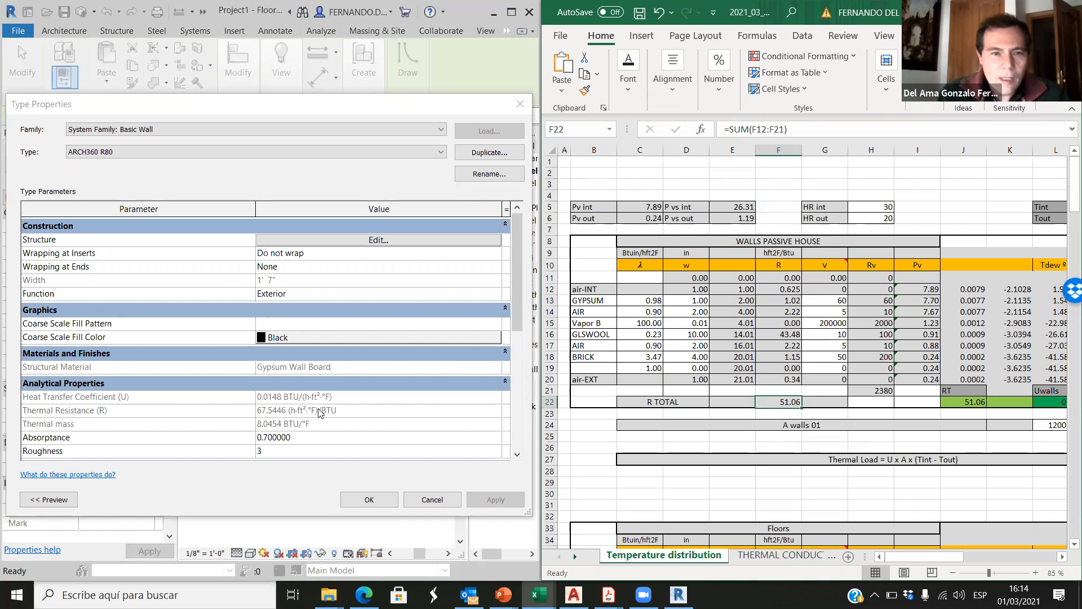
Step: Open the ARCH360 R80 wall's layer structure and inspect the Thermal Conductivity of its Brick, Common material
{"action": "left_click", "coordinate": [300, 241]}
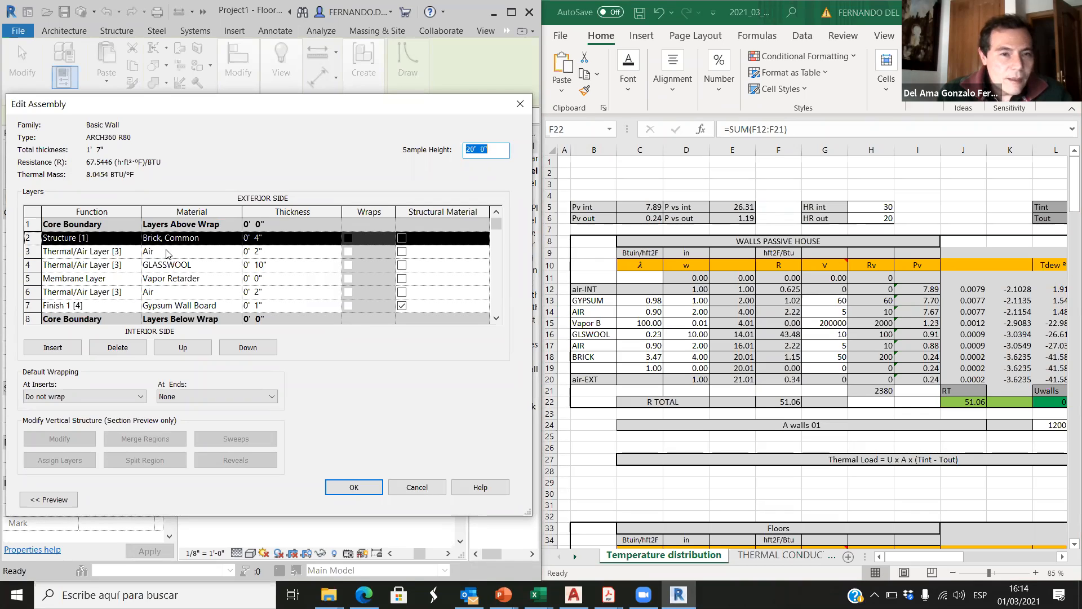
{"action": "left_click", "coordinate": [201, 239]}
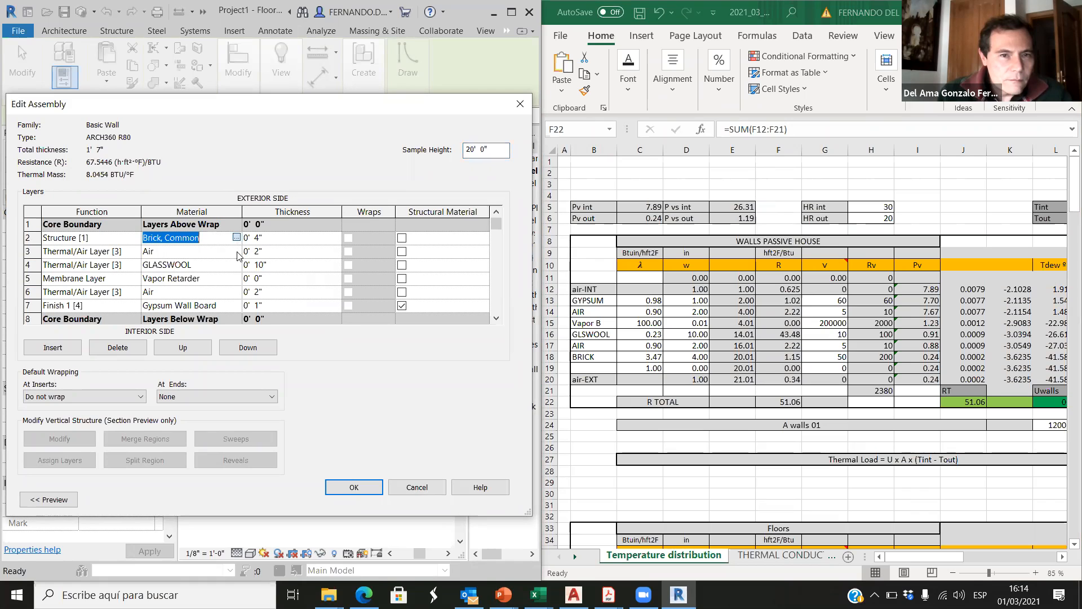
{"action": "left_click", "coordinate": [236, 238]}
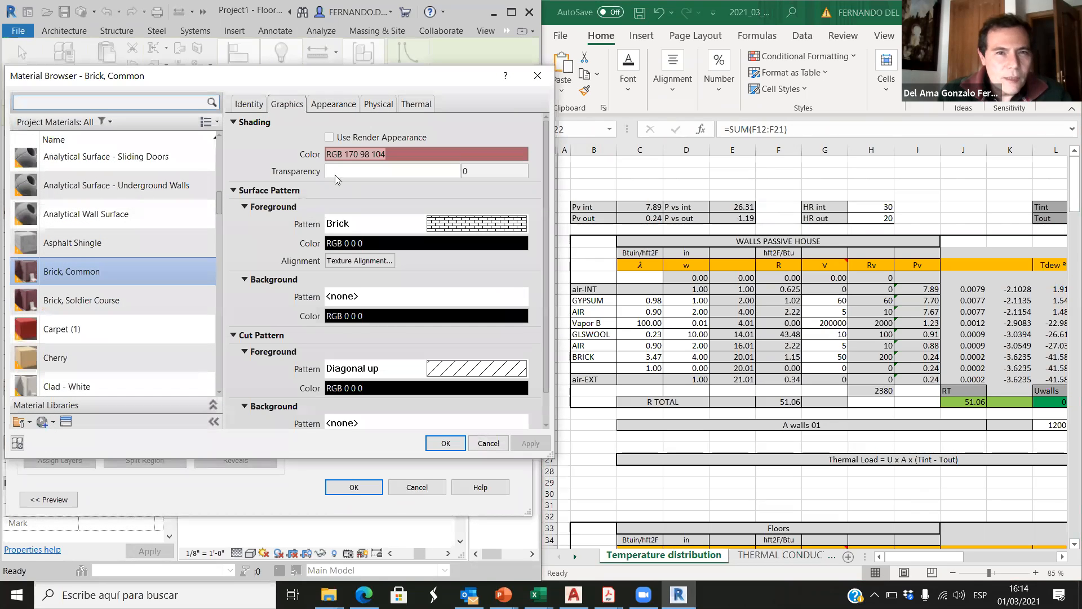
{"action": "left_click", "coordinate": [418, 106]}
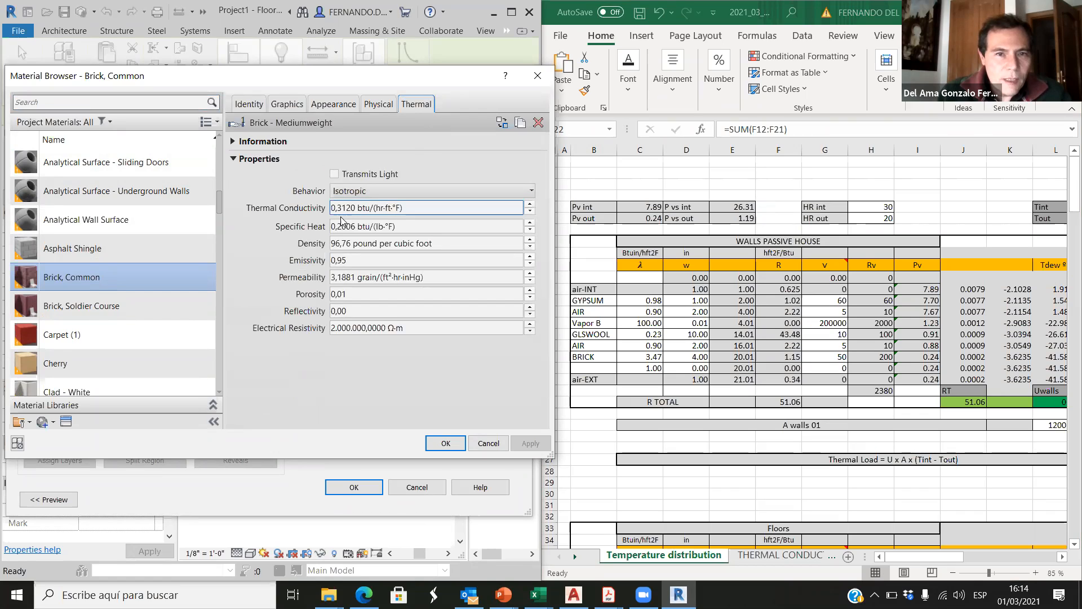
{"action": "left_click_drag", "start_coordinate": [333, 207], "coordinate": [342, 208]}
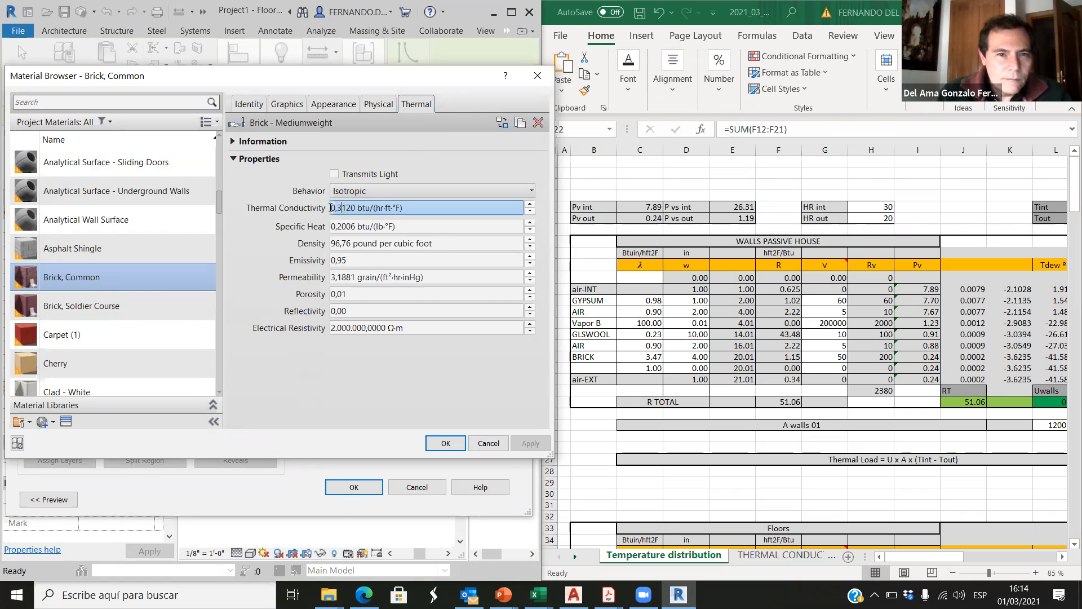
Step: Switch to Excel's THERMAL CONDUCTIVITY sheet and look up the Revit-unit conductivity of Brickwork, common (Building Brick)
{"action": "scroll", "coordinate": [727, 527], "scroll_direction": "down", "scroll_amount": 2}
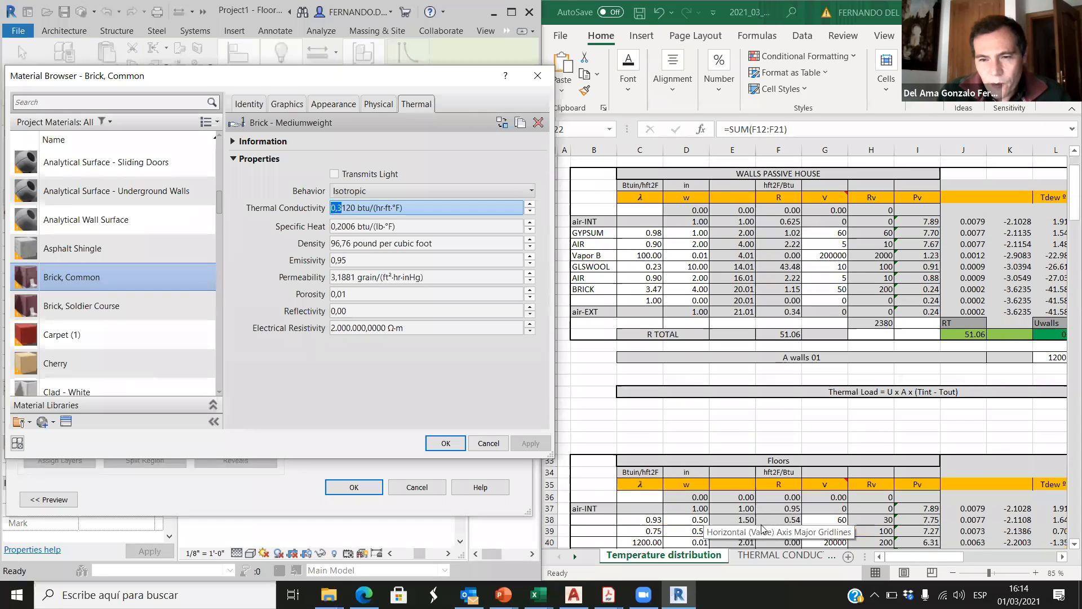
{"action": "left_click", "coordinate": [768, 556]}
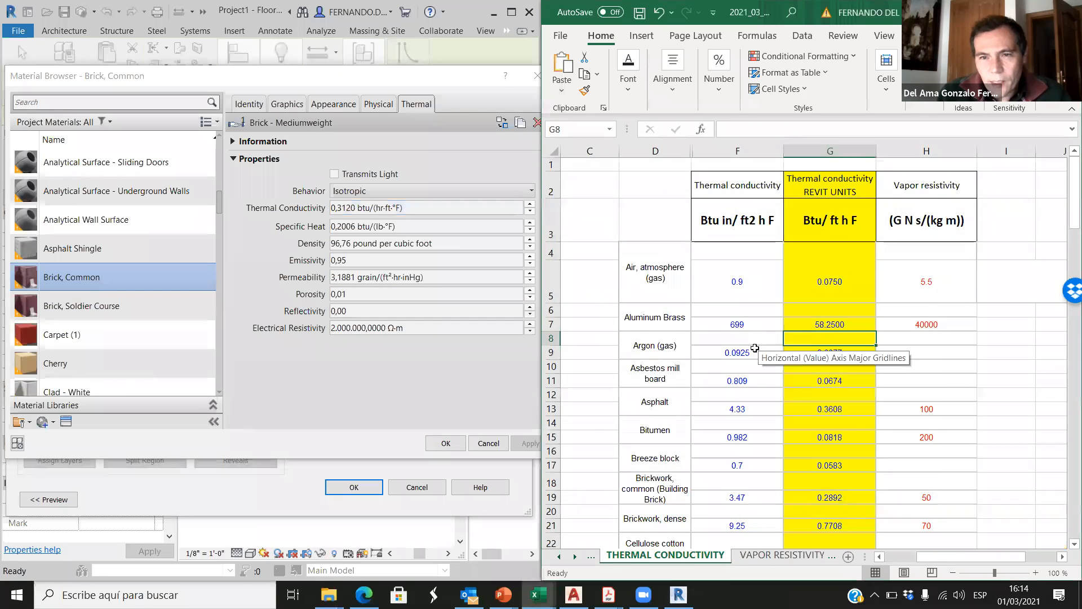
{"action": "scroll", "coordinate": [733, 361], "scroll_direction": "down", "scroll_amount": 2}
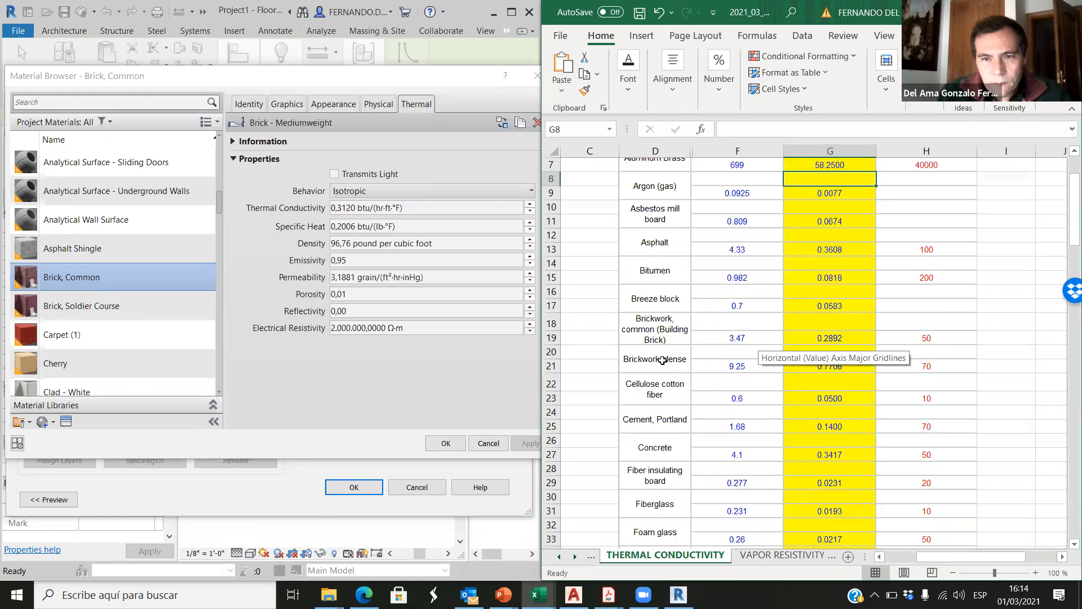
{"action": "left_click", "coordinate": [672, 324]}
{"action": "left_click", "coordinate": [829, 343]}
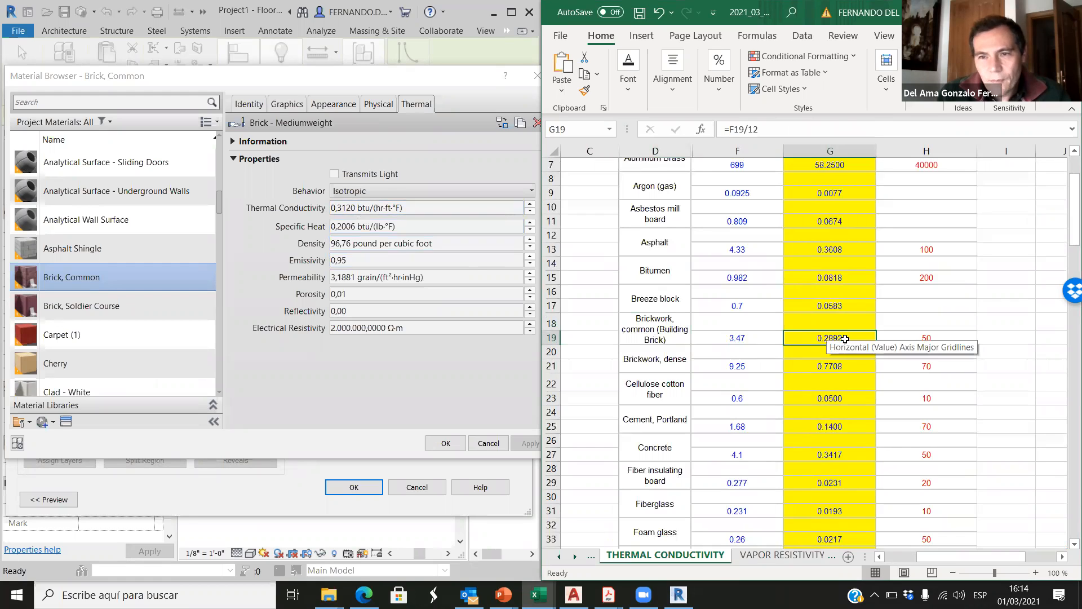
{"action": "left_click_drag", "start_coordinate": [659, 336], "coordinate": [829, 337]}
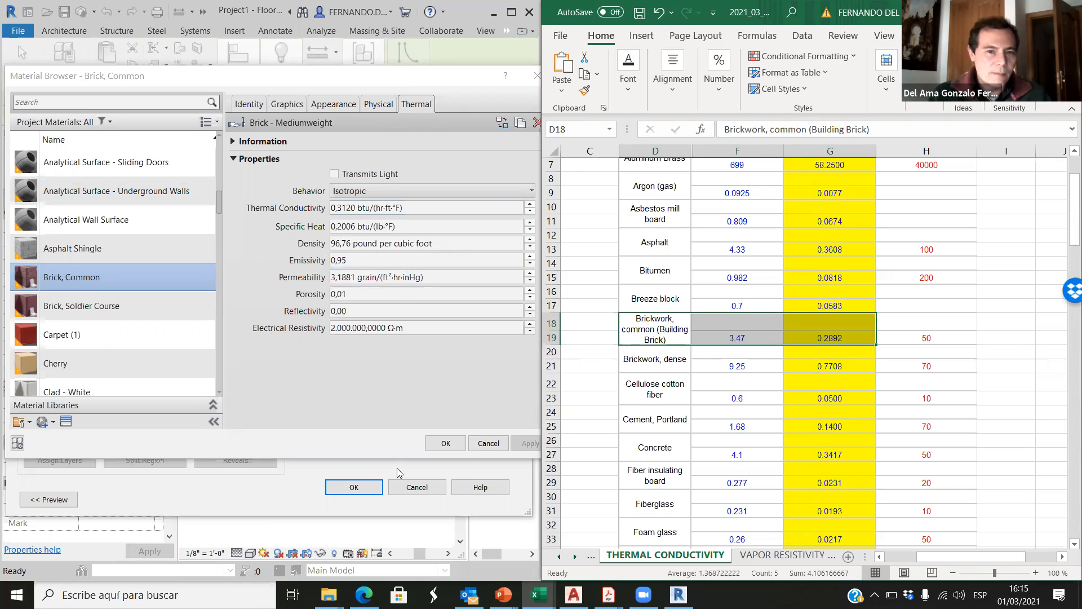
Step: Close the brick material, review the conductivity table's unit columns, and return to the Temperature distribution sheet
{"action": "left_click", "coordinate": [446, 444]}
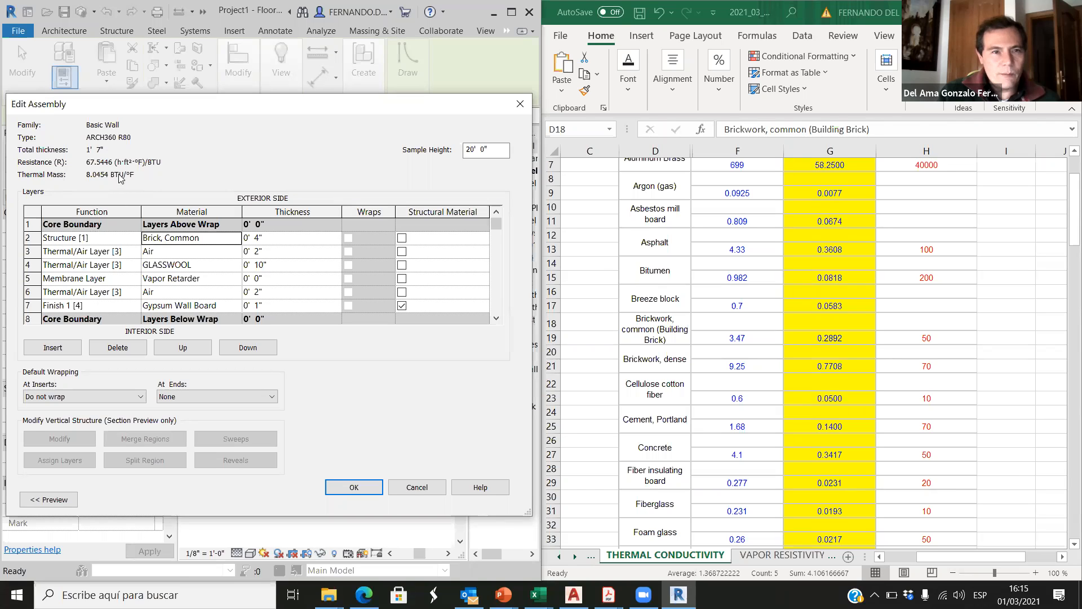
{"action": "scroll", "coordinate": [740, 322], "scroll_direction": "up", "scroll_amount": 2}
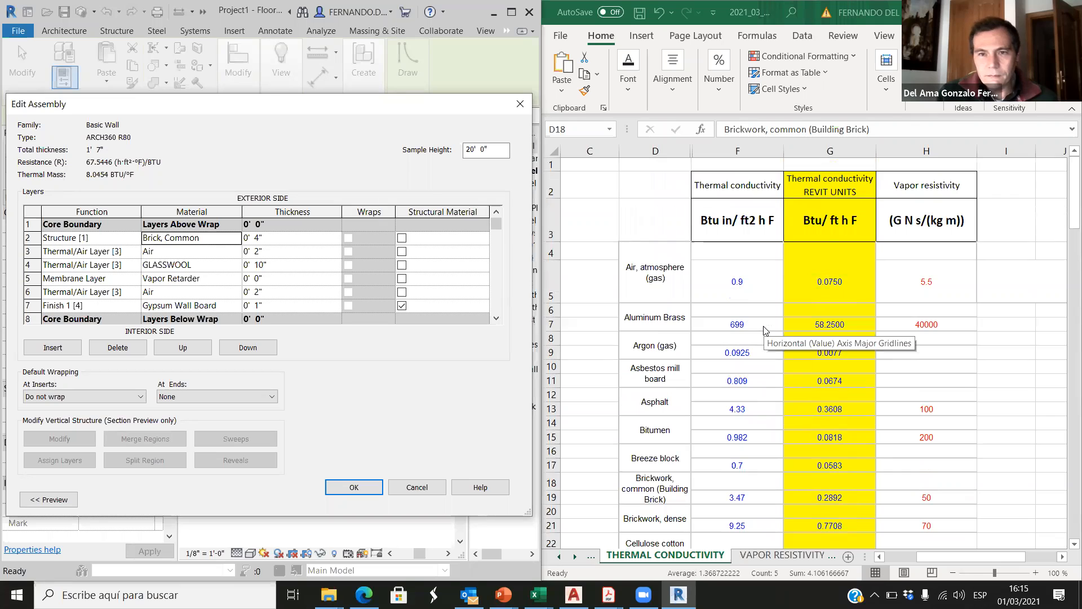
{"action": "scroll", "coordinate": [795, 368], "scroll_direction": "down", "scroll_amount": 2}
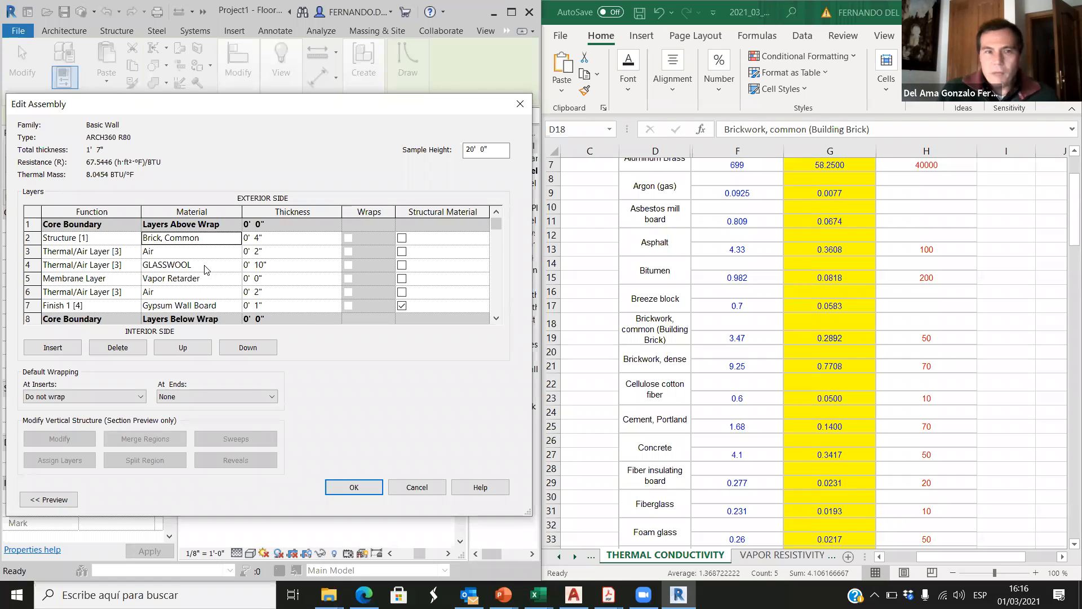
{"action": "left_click", "coordinate": [559, 556]}
{"action": "left_click", "coordinate": [559, 556]}
{"action": "left_click", "coordinate": [664, 555]}
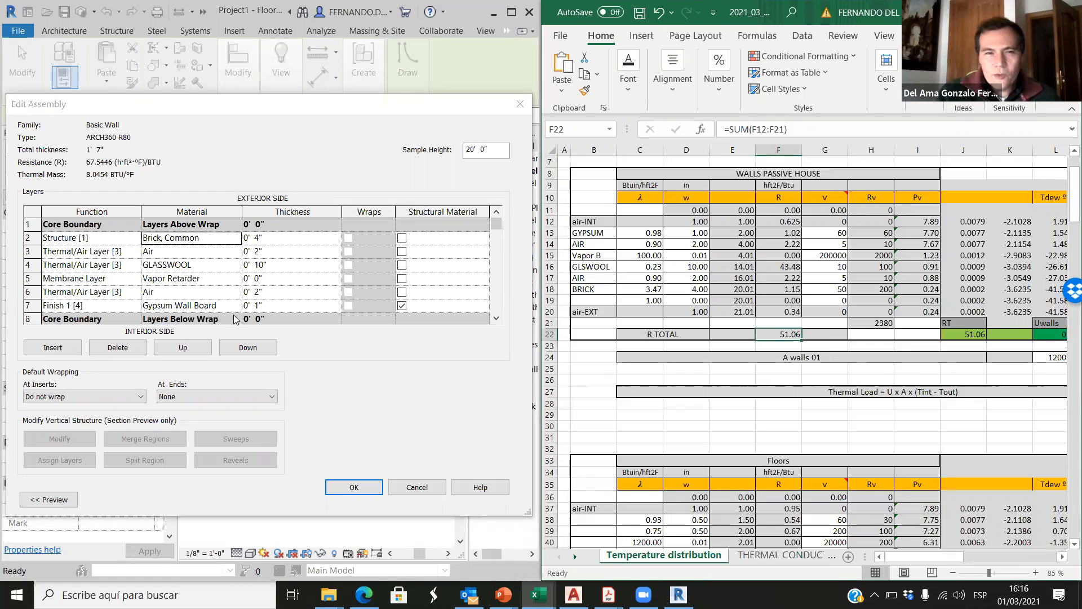
Step: Set the GLASSWOOL layer's thickness to 9" in the Revit wall assembly and accept it
{"action": "left_click", "coordinate": [257, 265]}
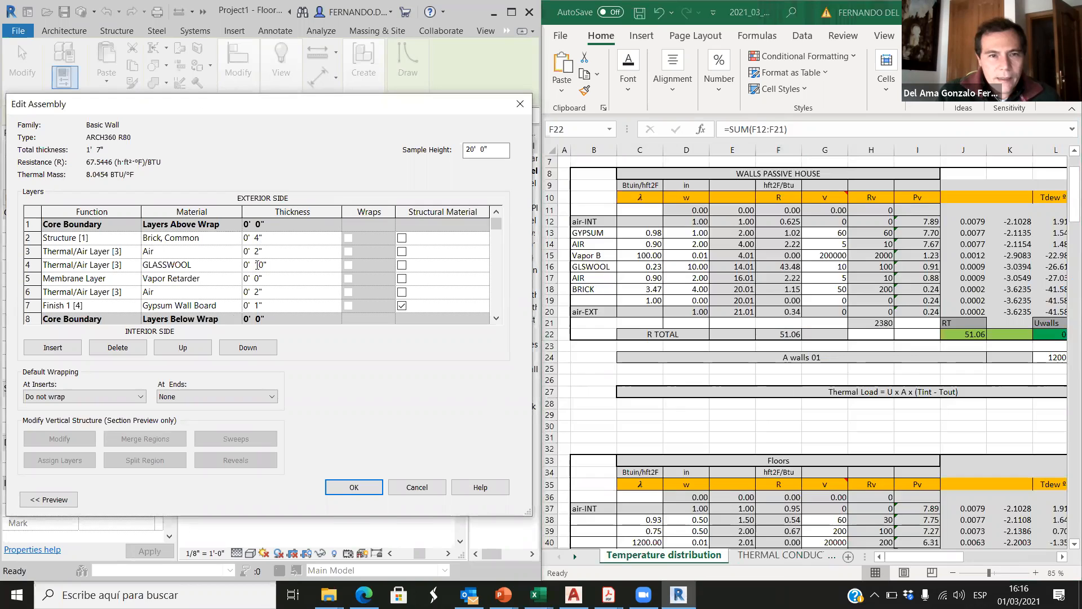
{"action": "type", "text": "9"}
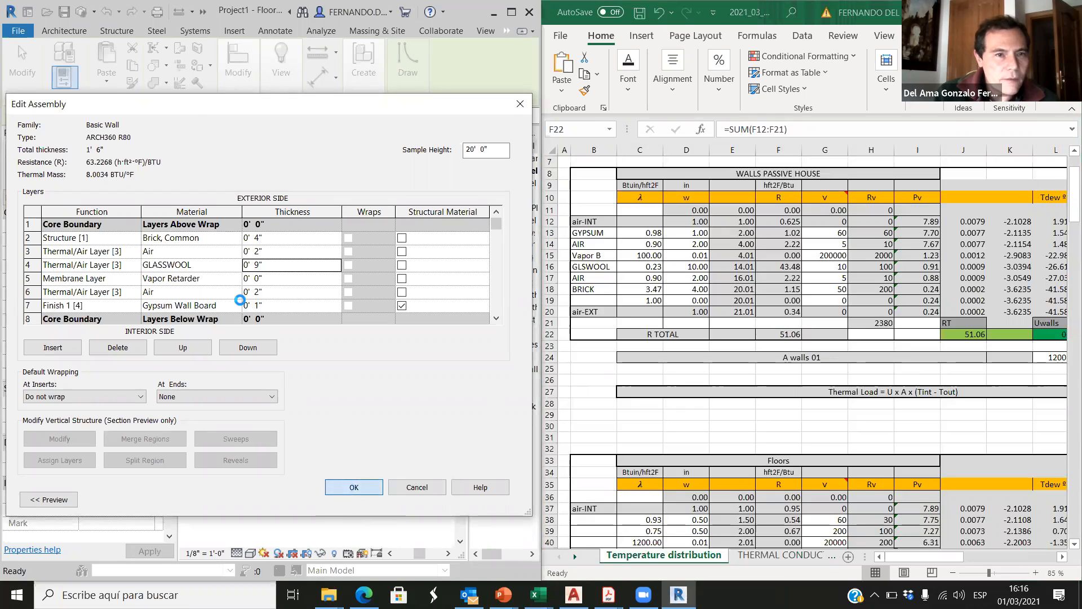
{"action": "left_click", "coordinate": [241, 266]}
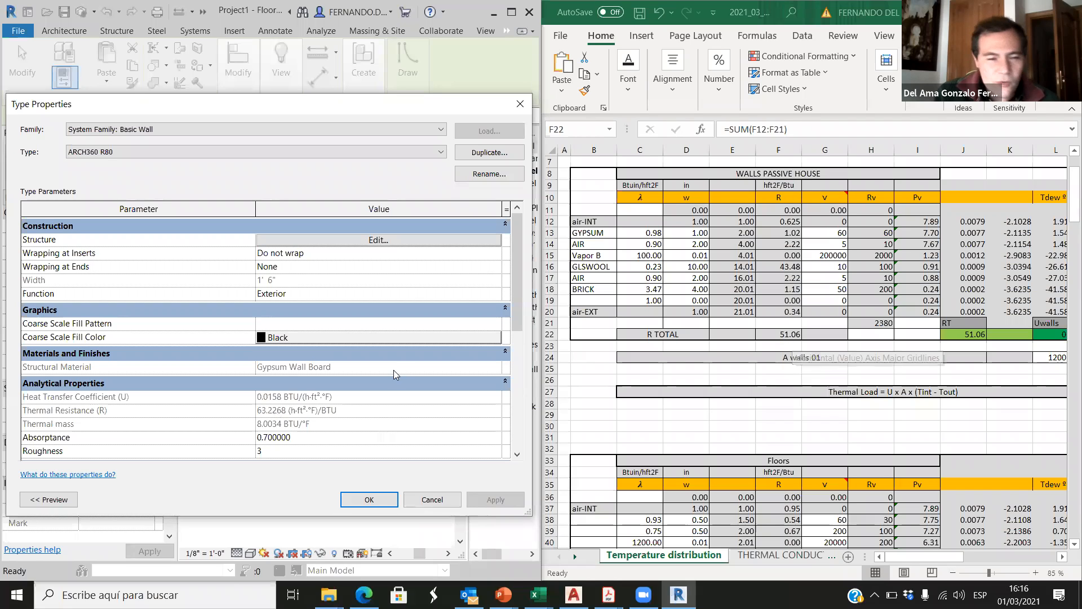
Step: Reopen the wall's layer structure, set the GLASSWOOL layer's thickness to 7" and accept the assembly
{"action": "left_click", "coordinate": [414, 240]}
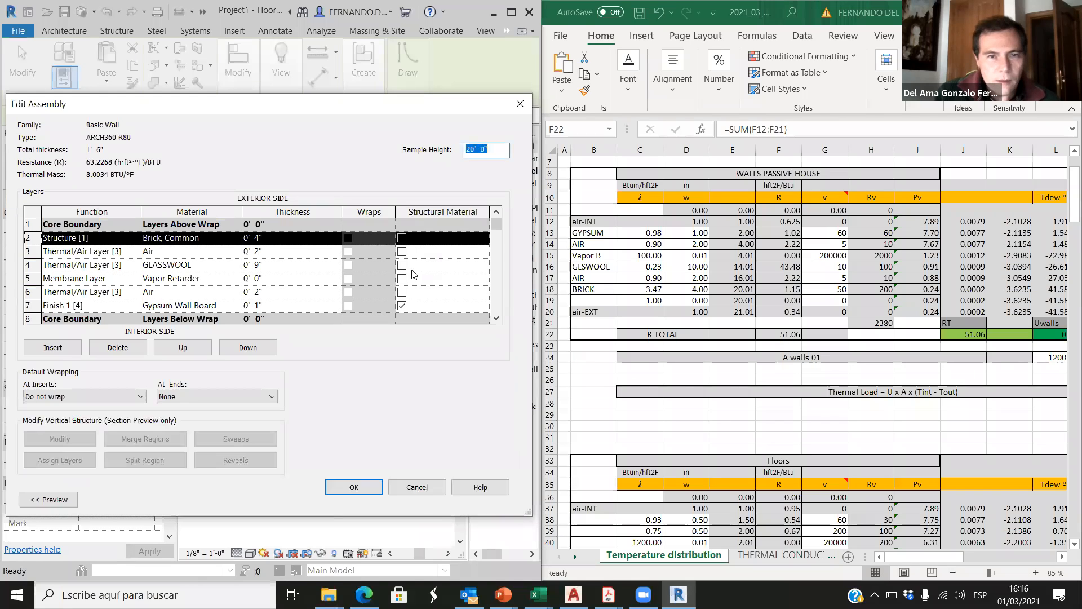
{"action": "left_click", "coordinate": [258, 268]}
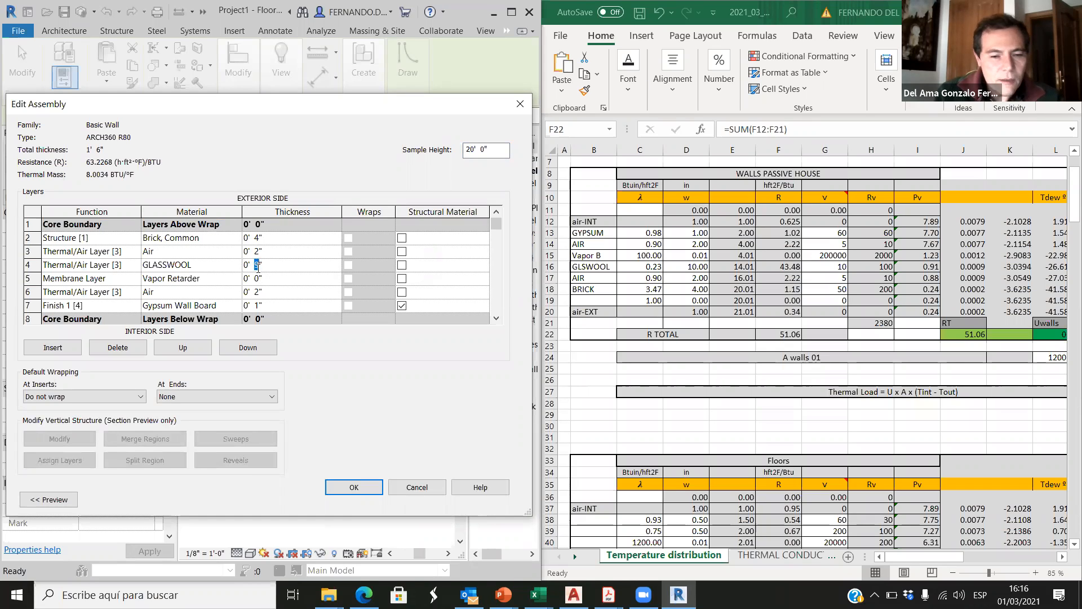
{"action": "left_click", "coordinate": [352, 487]}
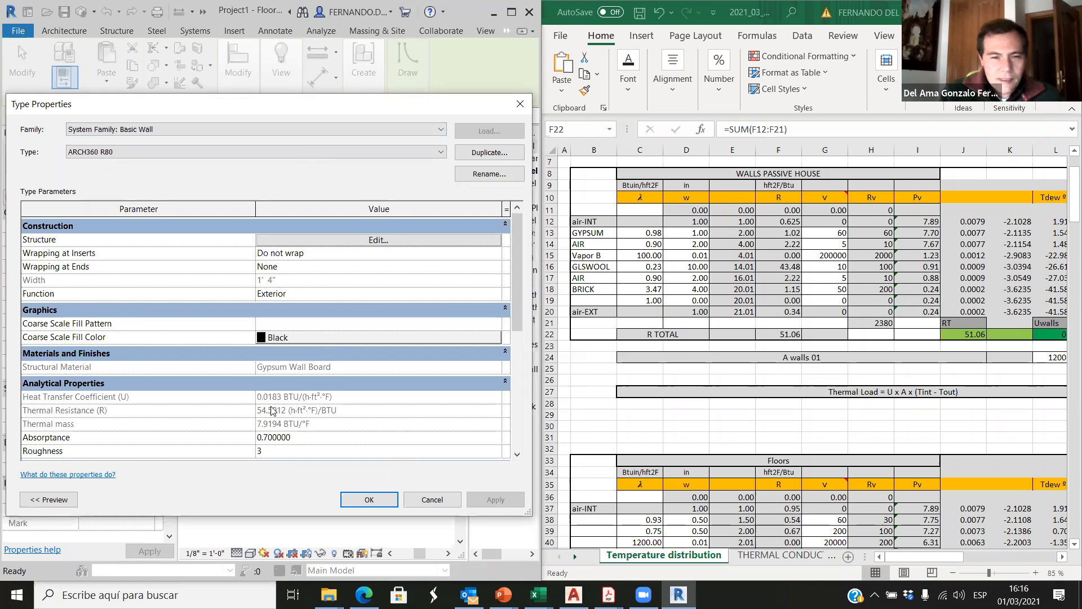
Step: Reopen the wall's layer structure and compare the GLASSWOOL layer's thickness with the GLSWOOL thickness in Excel
{"action": "left_click", "coordinate": [334, 240]}
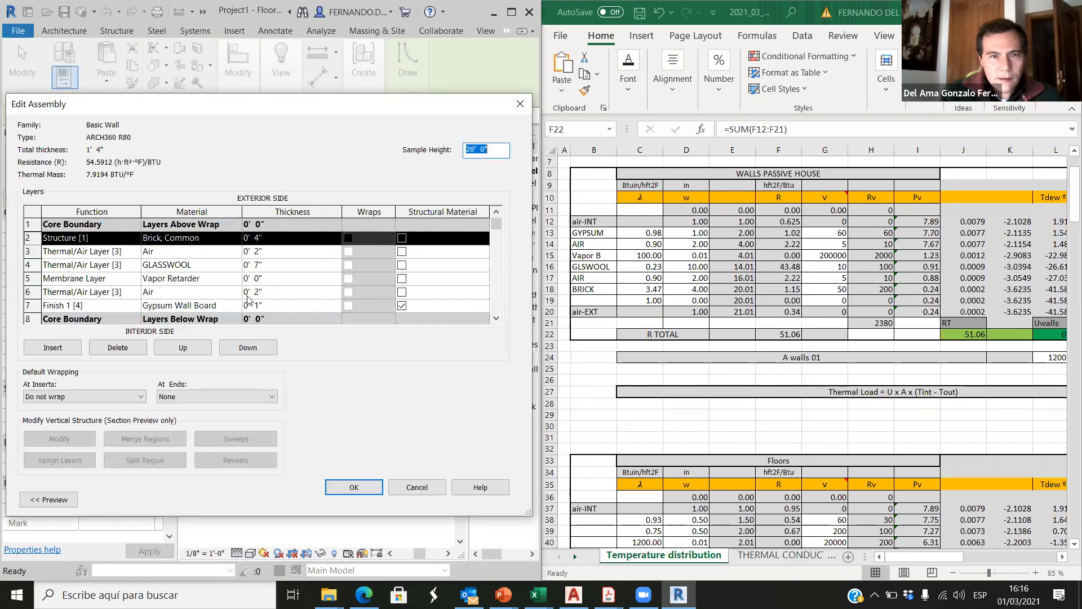
{"action": "left_click", "coordinate": [254, 265]}
{"action": "left_click", "coordinate": [182, 264]}
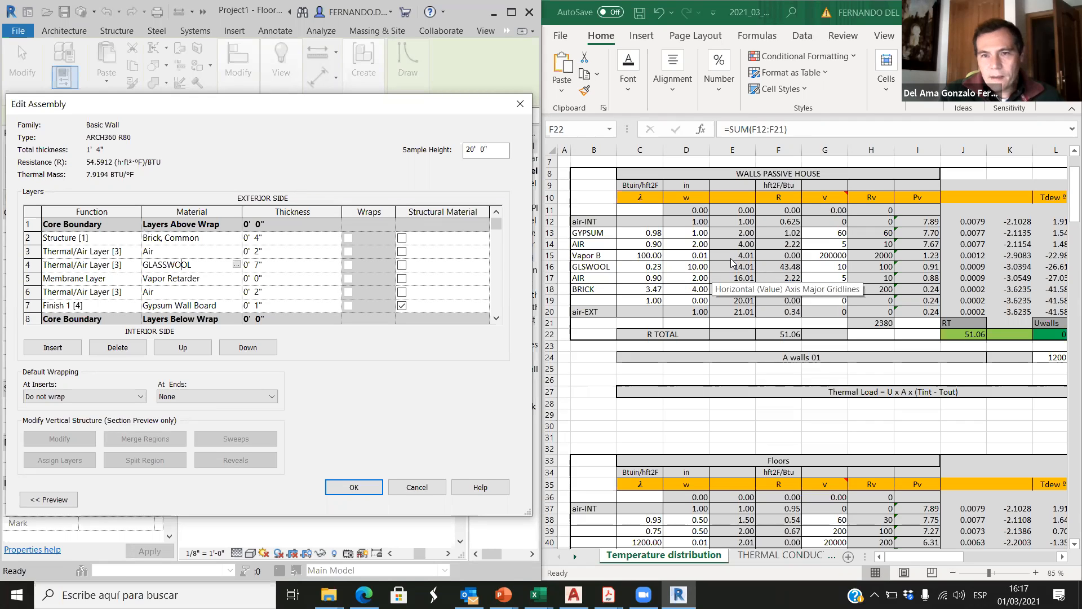
{"action": "left_click", "coordinate": [765, 271]}
{"action": "left_click", "coordinate": [689, 263]}
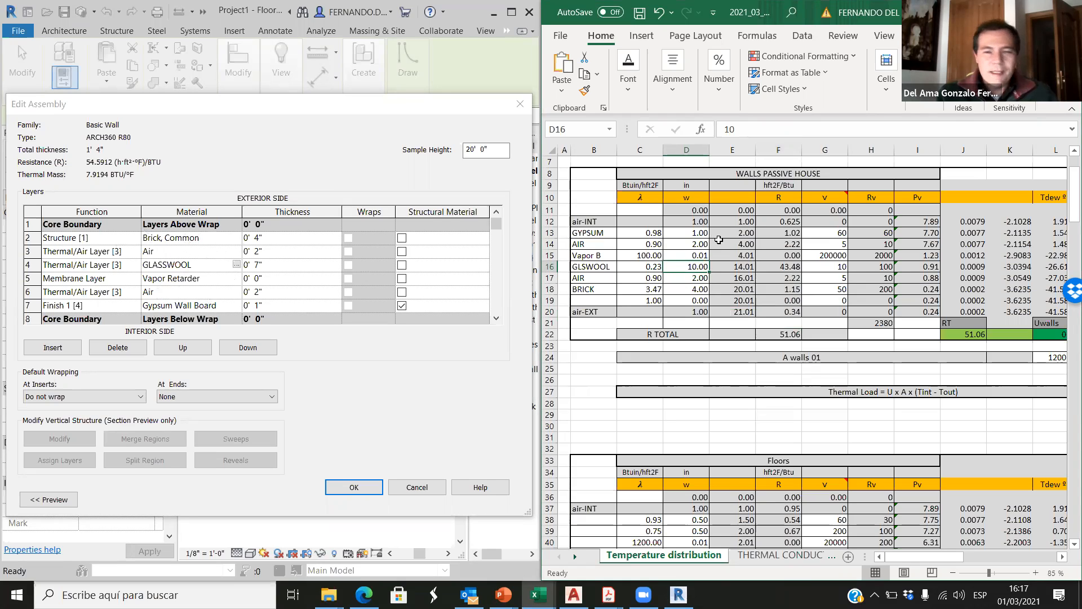
Step: Check the THERMAL CONDUCTIVITY sheet again and inspect the conductivity of the AIR layer above BRICK in Temperature distribution
{"action": "left_click", "coordinate": [774, 557]}
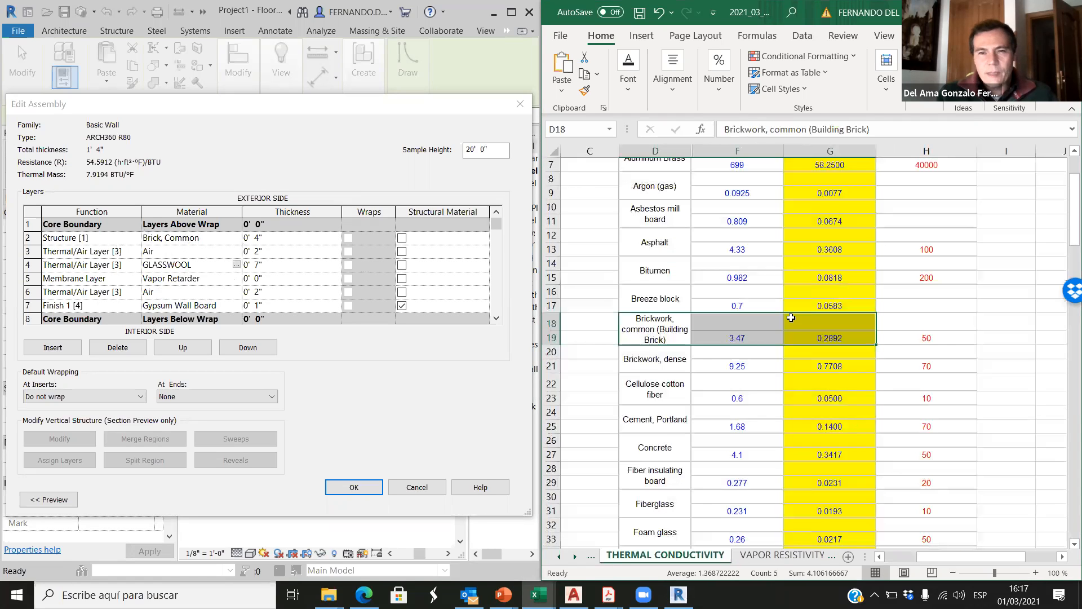
{"action": "left_click", "coordinate": [560, 558]}
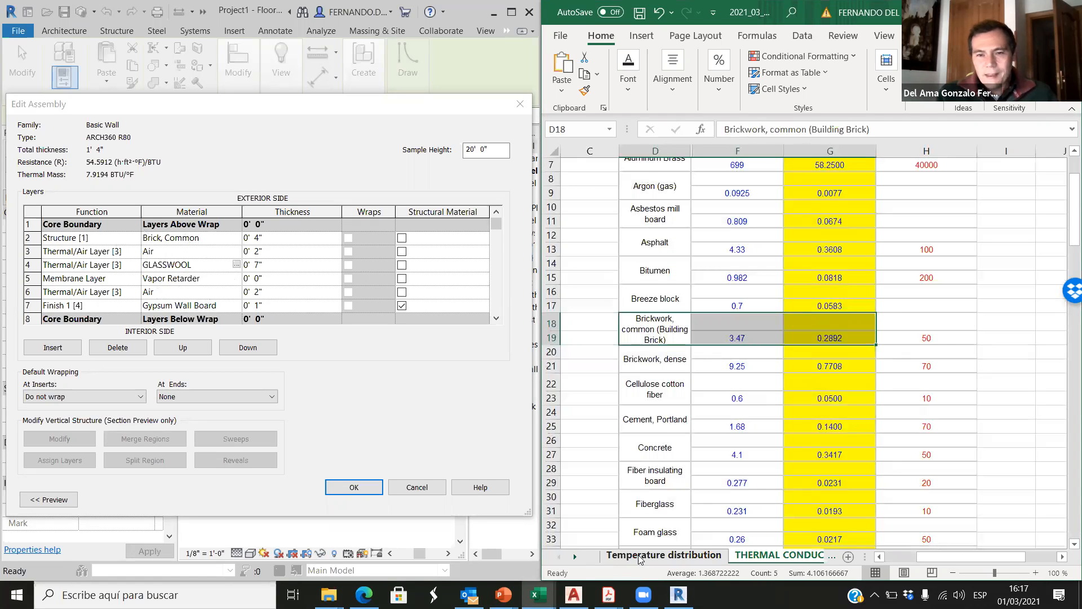
{"action": "left_click", "coordinate": [645, 555]}
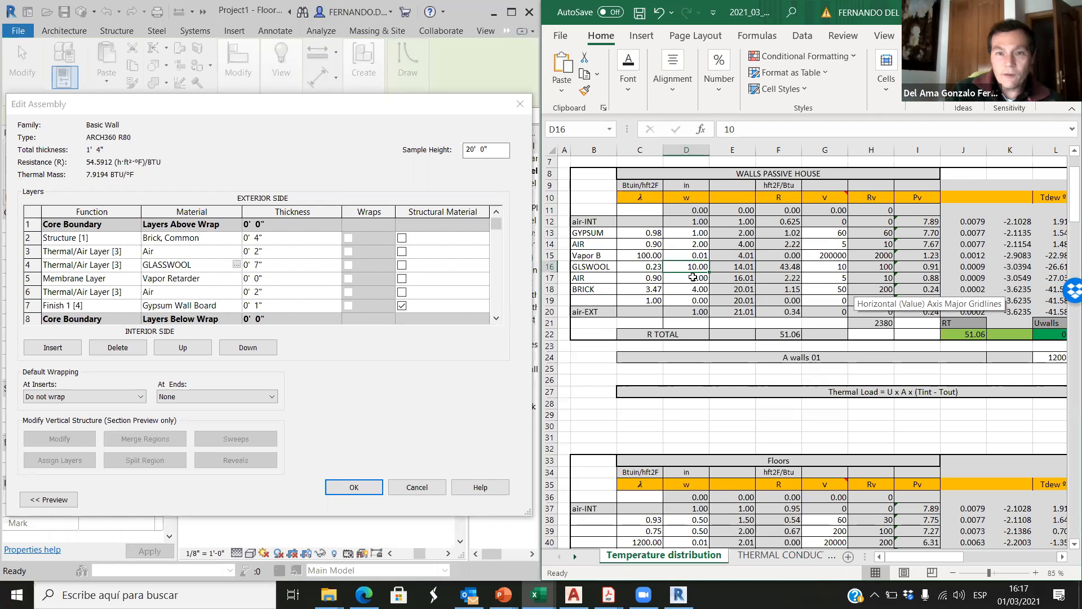
{"action": "left_click", "coordinate": [653, 280]}
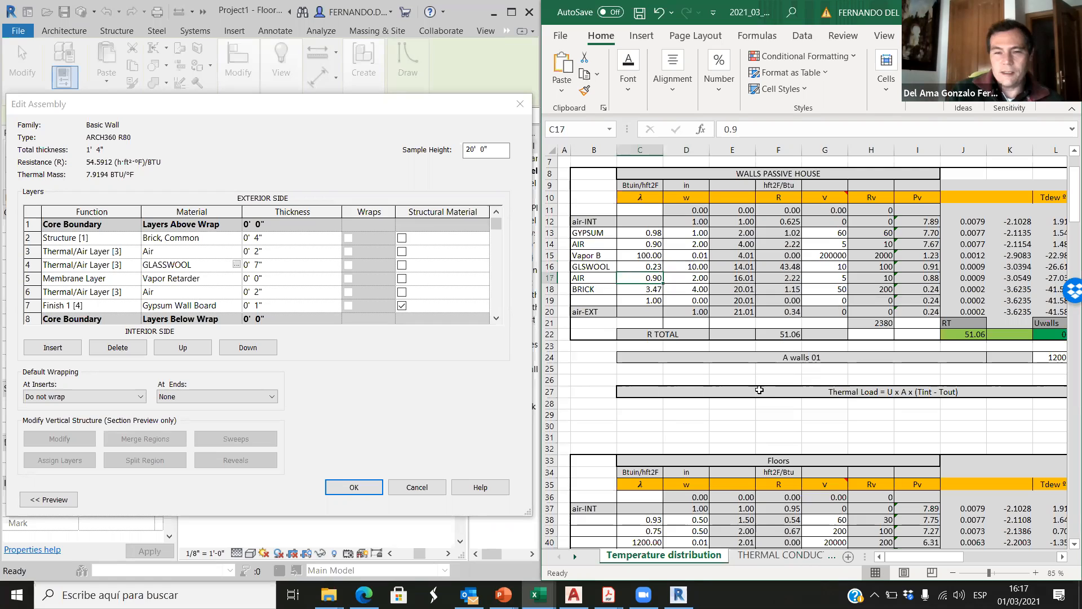
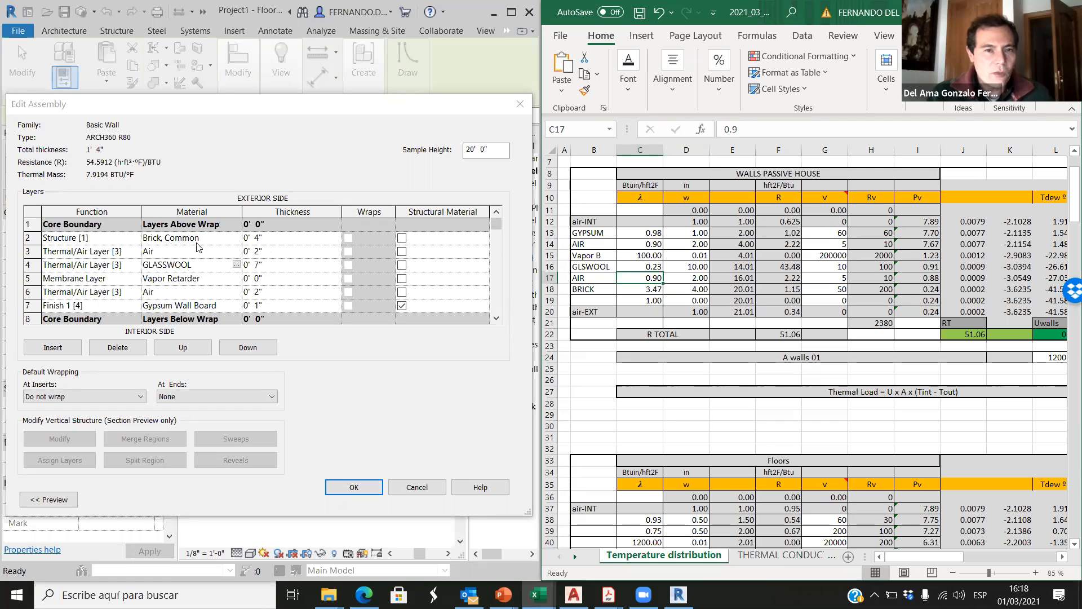
Step: Inspect the thermal conductivity of the wall's Brick, Common material and leave the material unchanged
{"action": "left_click", "coordinate": [222, 241]}
{"action": "left_click", "coordinate": [236, 238]}
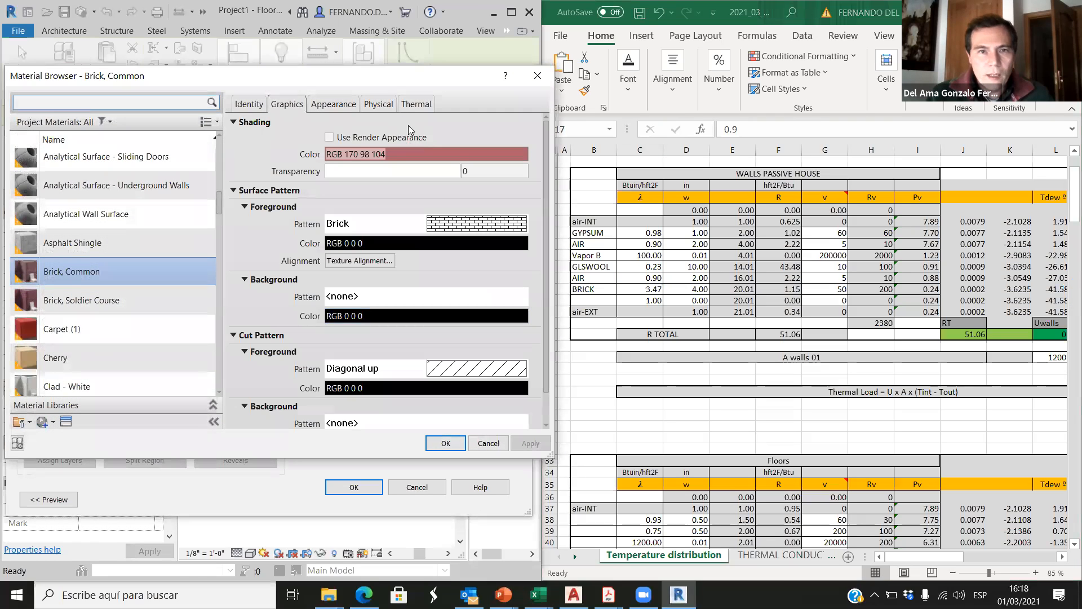
{"action": "left_click", "coordinate": [415, 103]}
{"action": "left_click", "coordinate": [339, 208]}
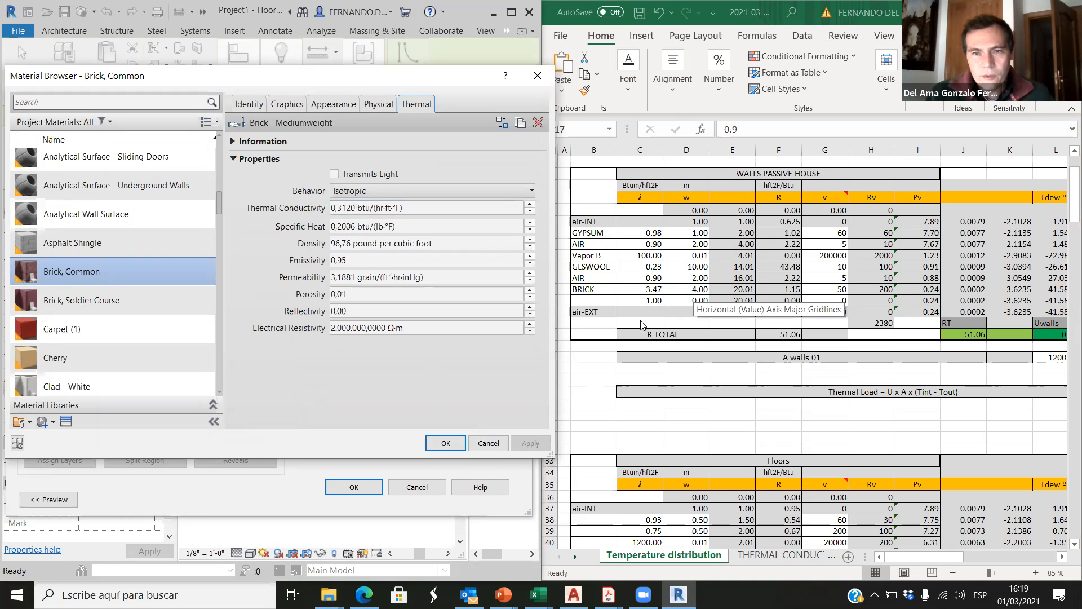
{"action": "left_click", "coordinate": [488, 443]}
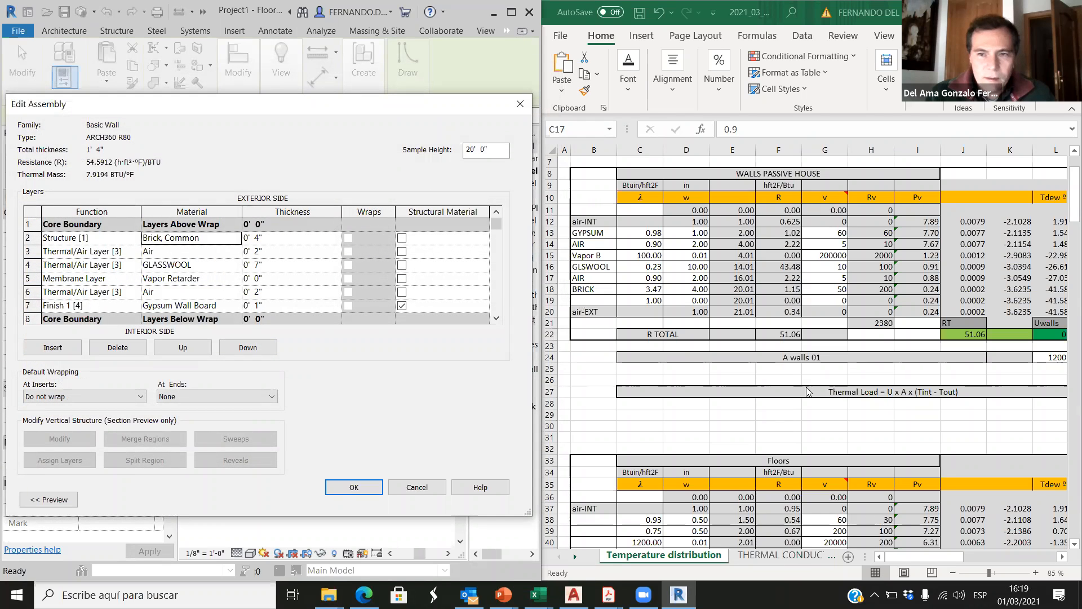
Step: Compare the wall assembly's total resistance with R TOTAL in Excel and accept the assembly
{"action": "left_click", "coordinate": [776, 334]}
{"action": "left_click", "coordinate": [103, 166]}
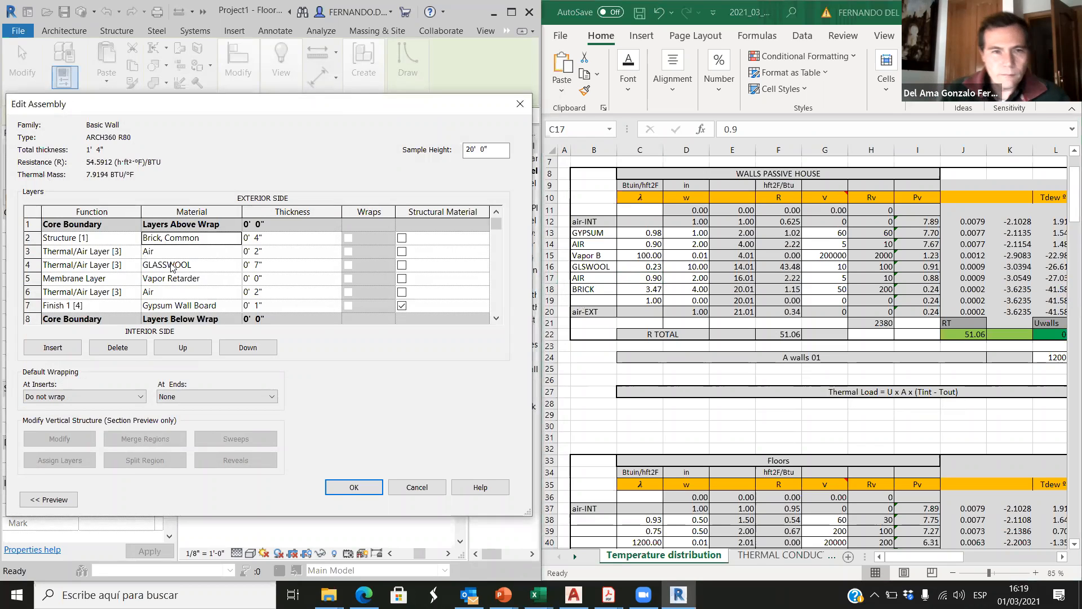
{"action": "left_click", "coordinate": [354, 487]}
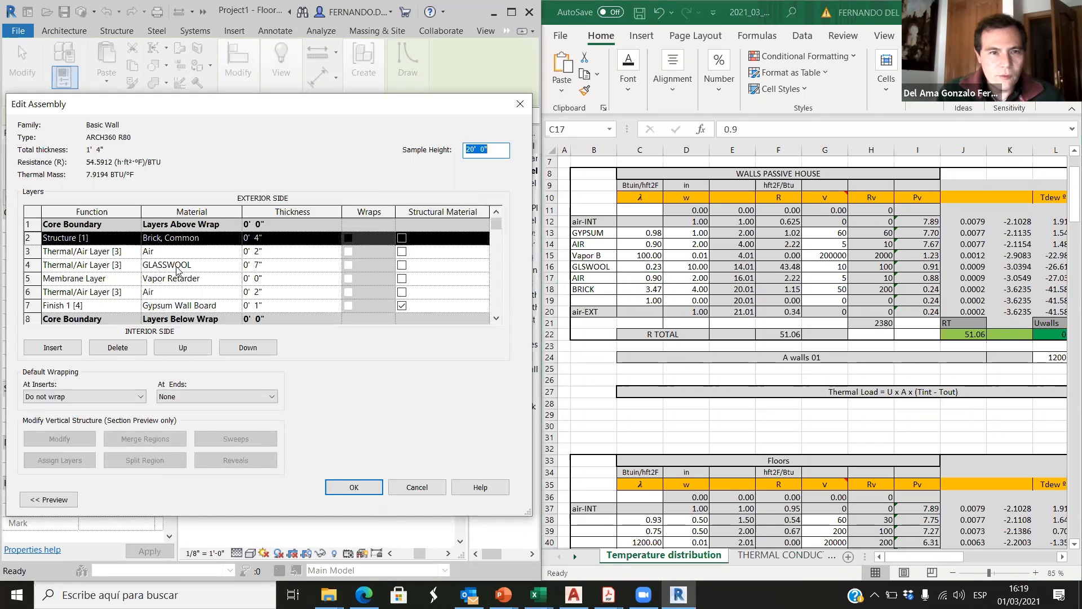
Step: Inspect the GLASSWOOL layer's material among the project materials and close the material browser
{"action": "left_click", "coordinate": [176, 265]}
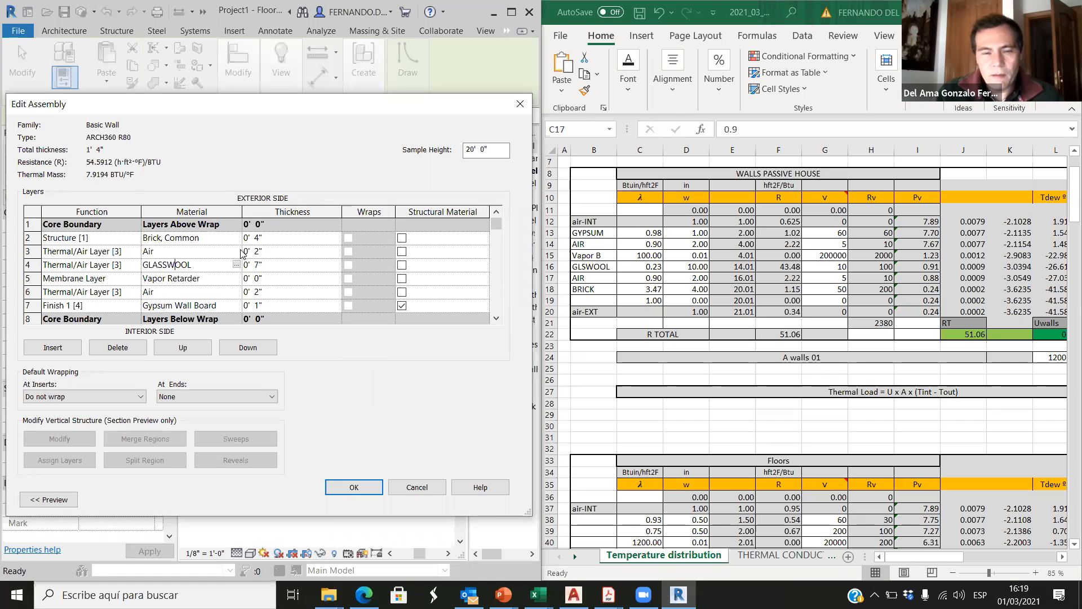
{"action": "left_click", "coordinate": [188, 276]}
{"action": "left_click", "coordinate": [229, 265]}
{"action": "left_click", "coordinate": [236, 264]}
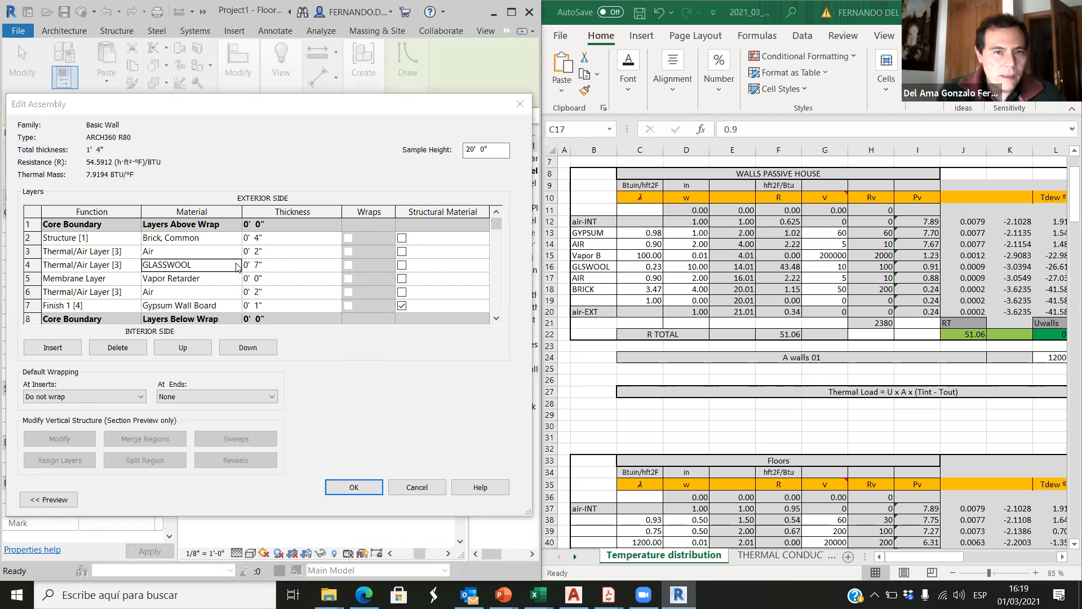
{"action": "scroll", "coordinate": [112, 243], "scroll_direction": "down", "scroll_amount": 3}
{"action": "scroll", "coordinate": [113, 243], "scroll_direction": "down", "scroll_amount": 5}
{"action": "scroll", "coordinate": [112, 273], "scroll_direction": "up", "scroll_amount": 8}
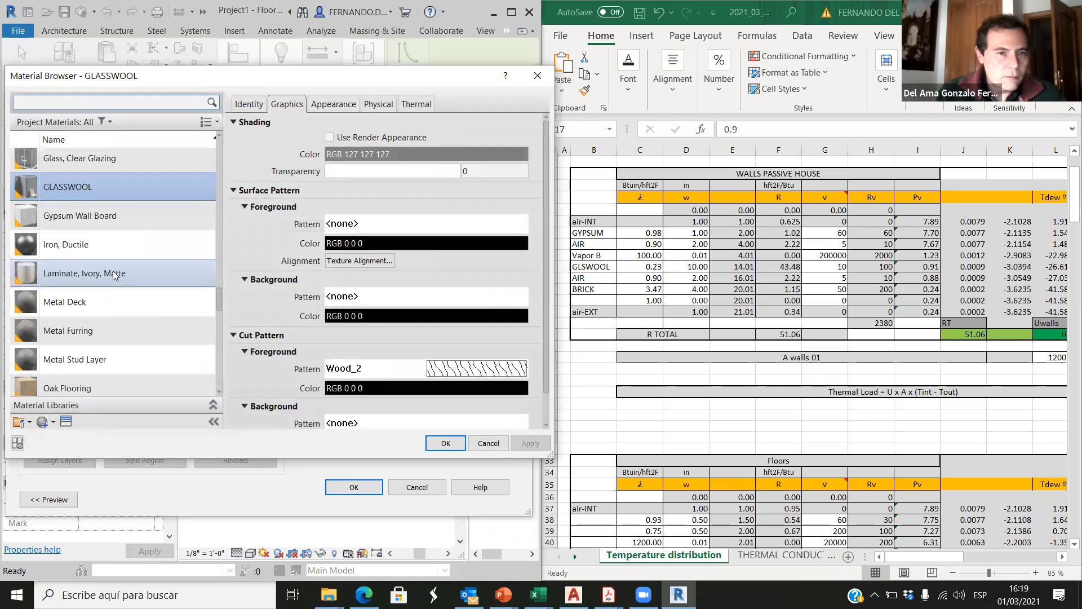
{"action": "scroll", "coordinate": [49, 282], "scroll_direction": "down", "scroll_amount": 3}
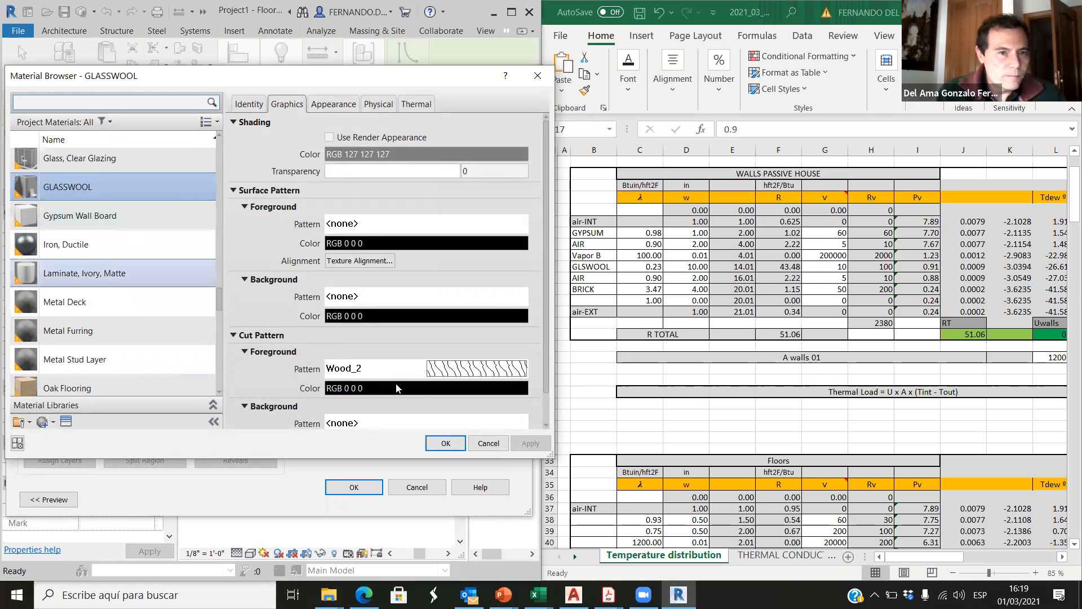
{"action": "left_click", "coordinate": [482, 443]}
{"action": "left_click", "coordinate": [446, 443]}
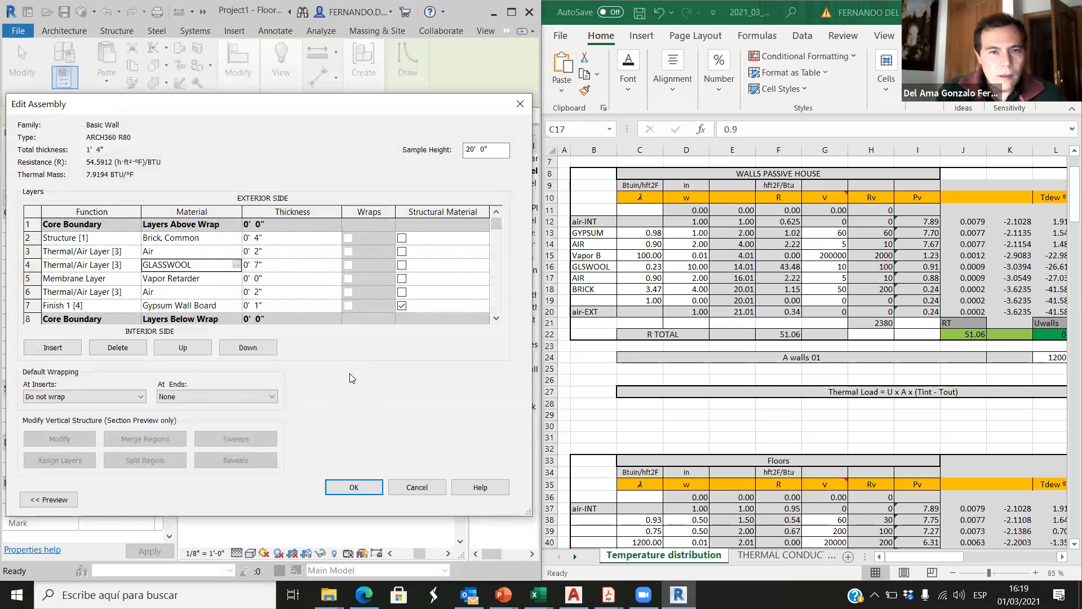
Step: Accept the wall's assembly and type properties, and widen the Revit window over the Excel sheet
{"action": "left_click", "coordinate": [354, 487]}
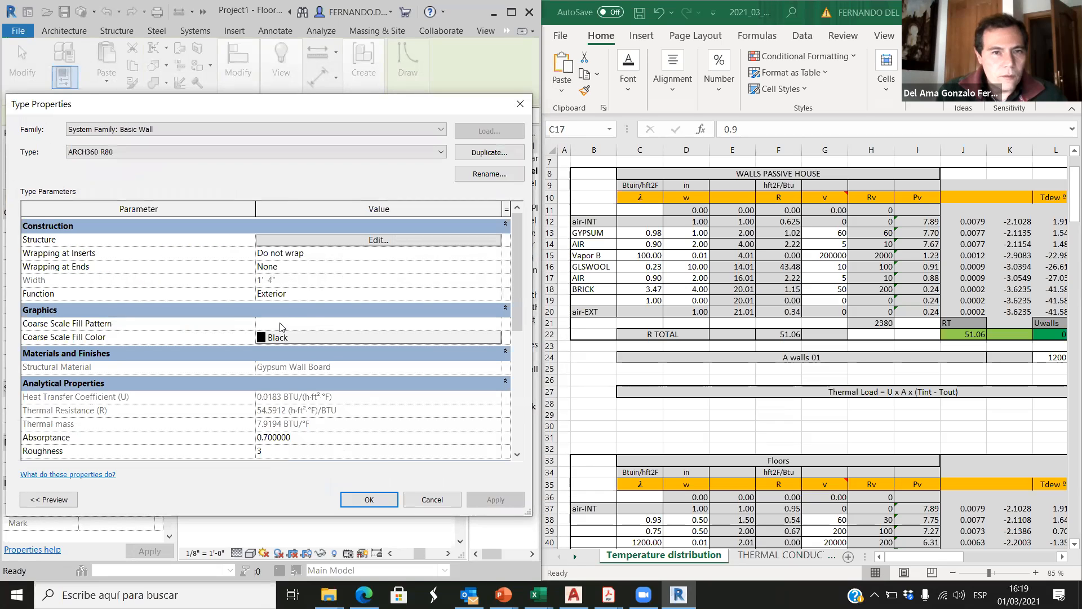
{"action": "left_click", "coordinate": [370, 499]}
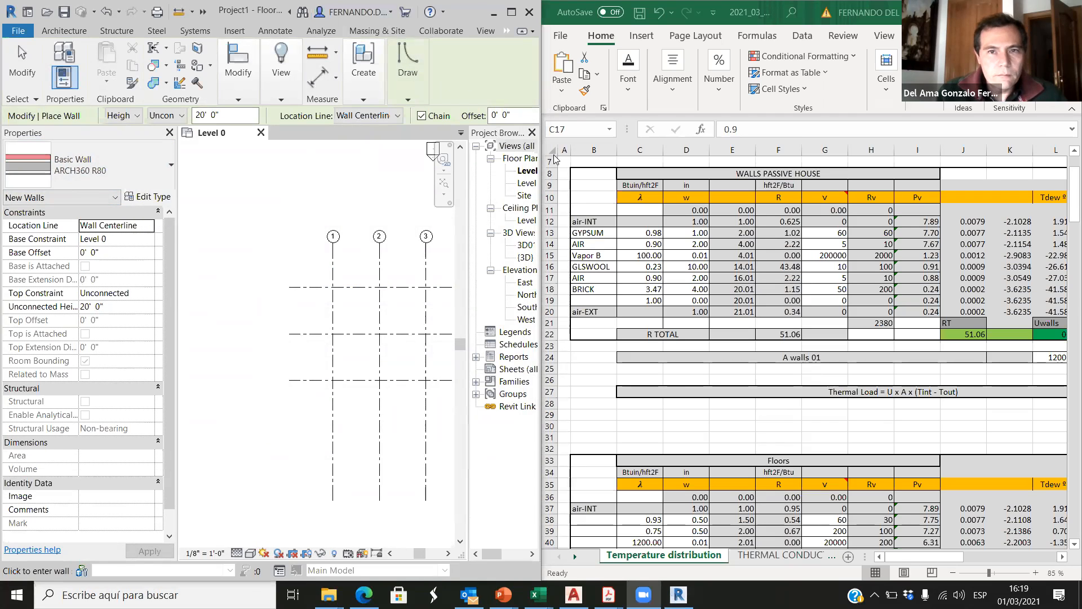
{"action": "left_click_drag", "start_coordinate": [540, 76], "coordinate": [539, 76]}
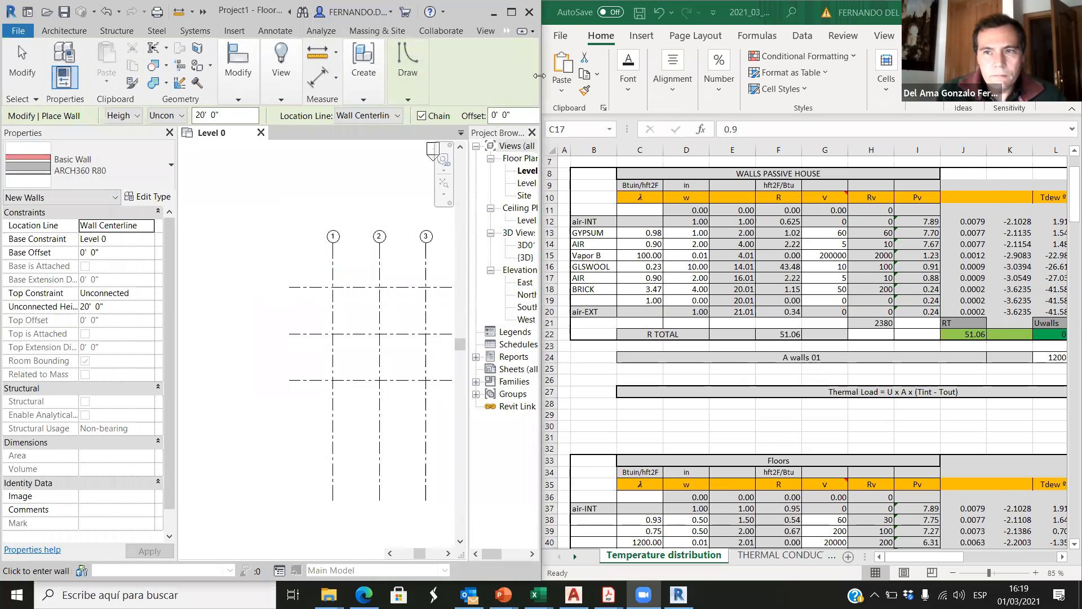
{"action": "left_click_drag", "start_coordinate": [931, 224], "coordinate": [879, 224]}
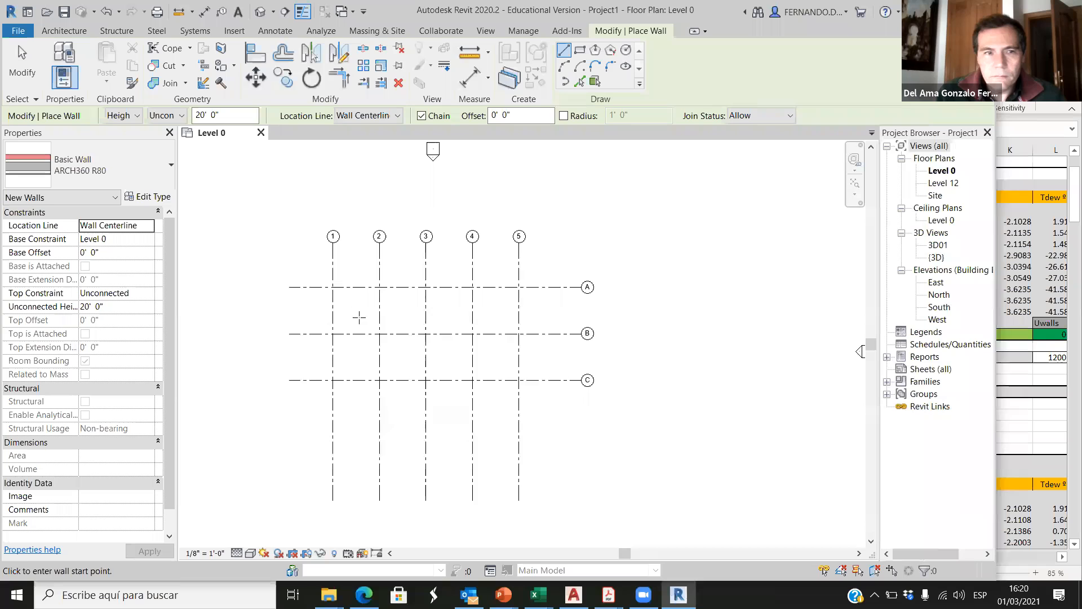
{"action": "left_click", "coordinate": [100, 169]}
{"action": "left_click", "coordinate": [108, 171]}
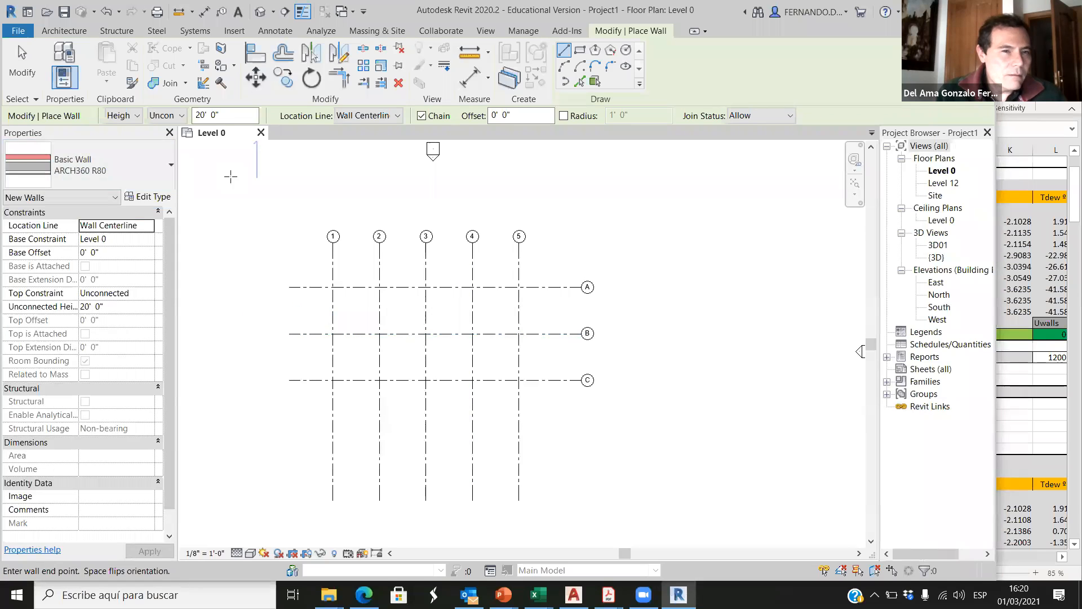
{"action": "left_click", "coordinate": [204, 198]}
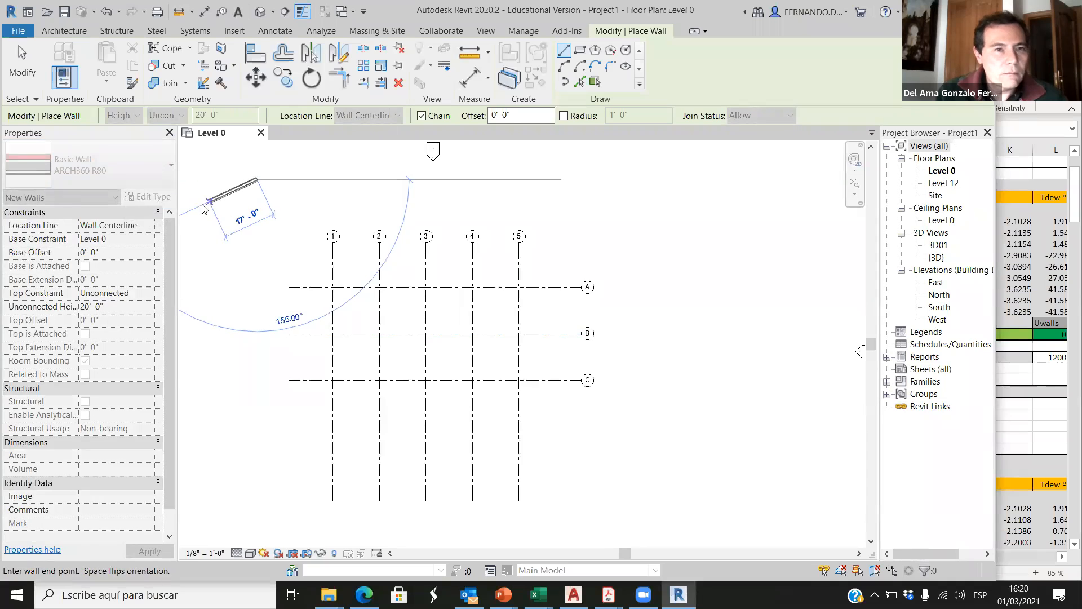
{"action": "key", "text": "Escape"}
{"action": "key", "text": "Escape"}
Step: Restart the Wall command and rename the ARCH360 R80 wall type as ARCH360 R50
{"action": "key", "text": "w"}
{"action": "key", "text": "a"}
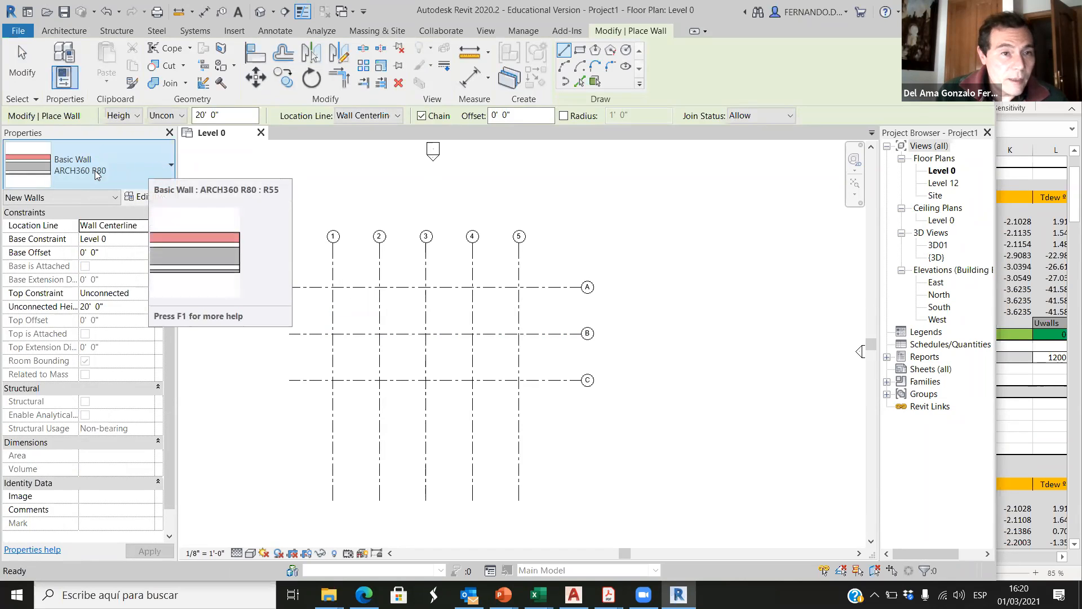
{"action": "left_click", "coordinate": [140, 196]}
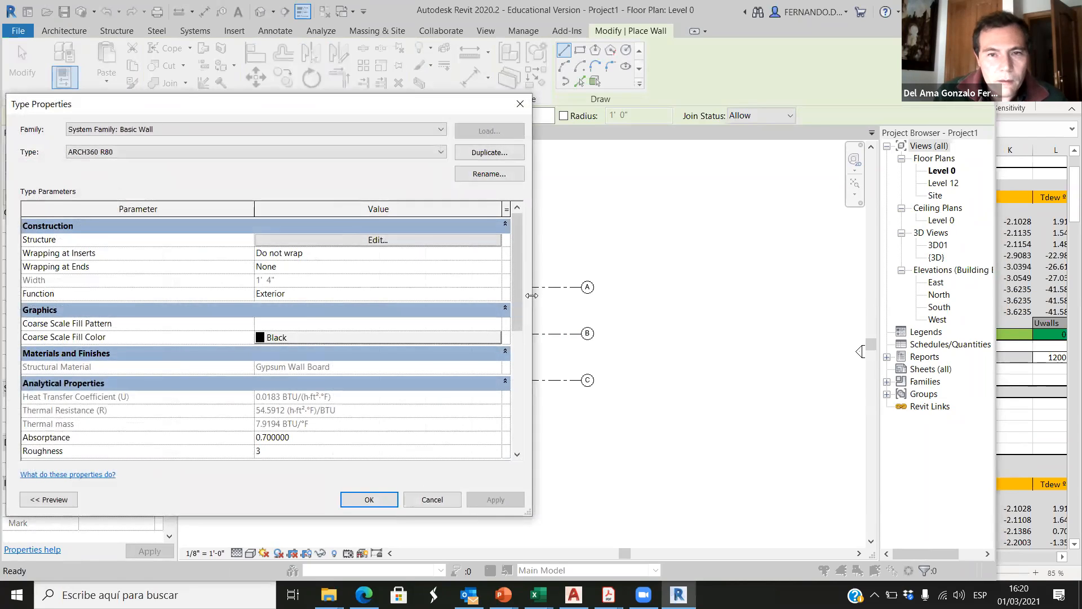
{"action": "left_click_drag", "start_coordinate": [531, 295], "coordinate": [767, 295]}
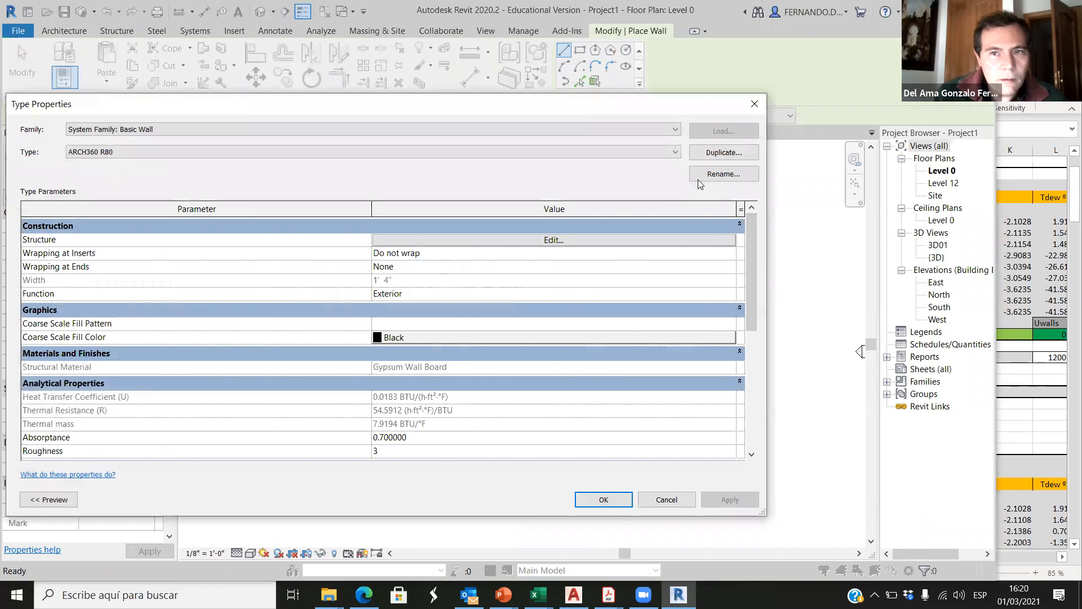
{"action": "left_click", "coordinate": [724, 174]}
{"action": "left_click", "coordinate": [393, 311]}
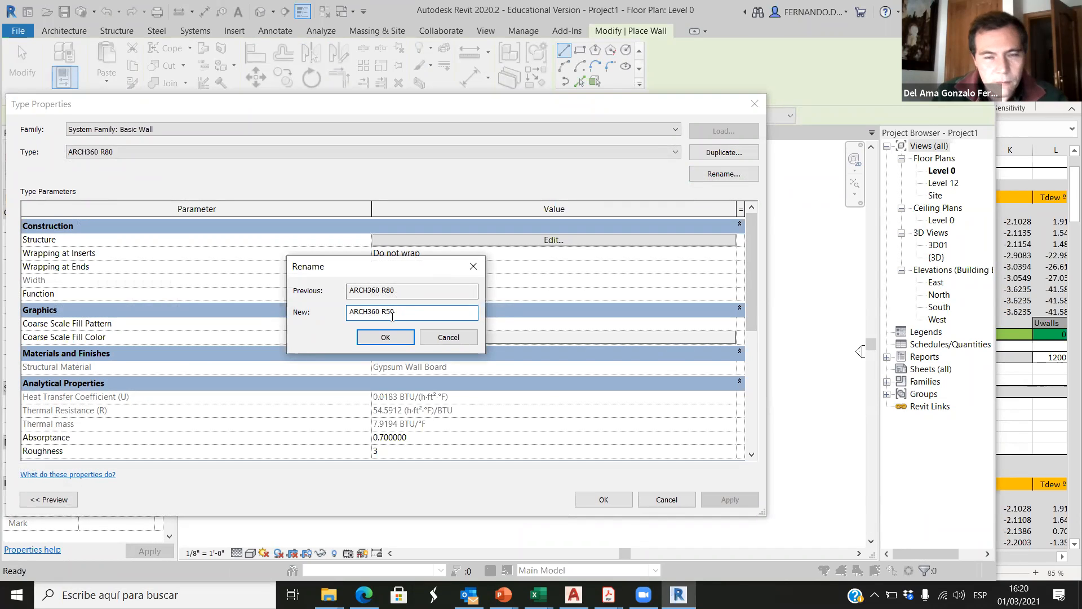
{"action": "left_click", "coordinate": [389, 337]}
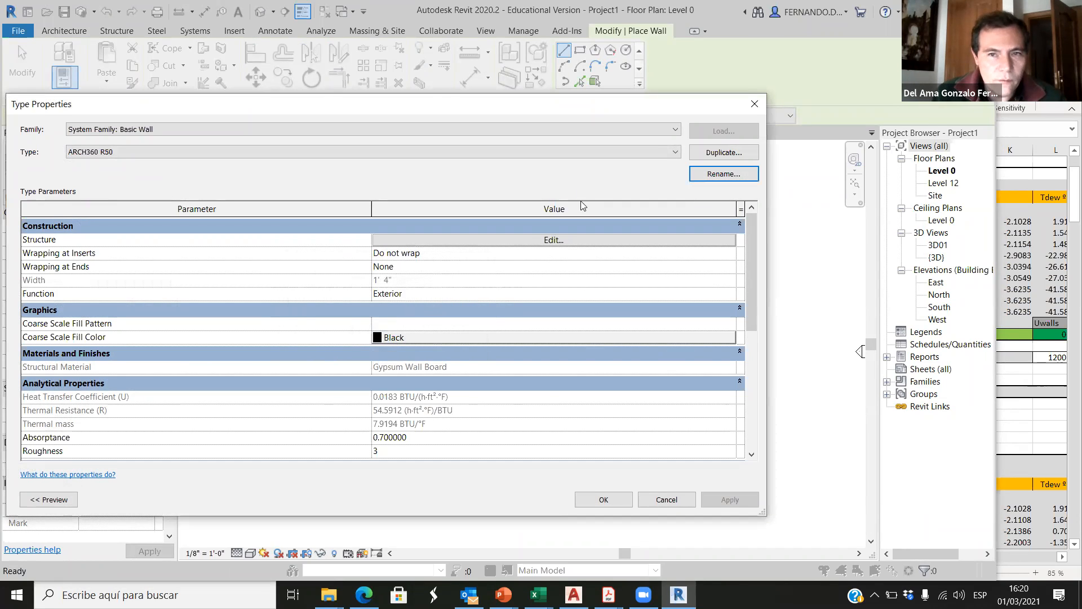
{"action": "left_click", "coordinate": [618, 501]}
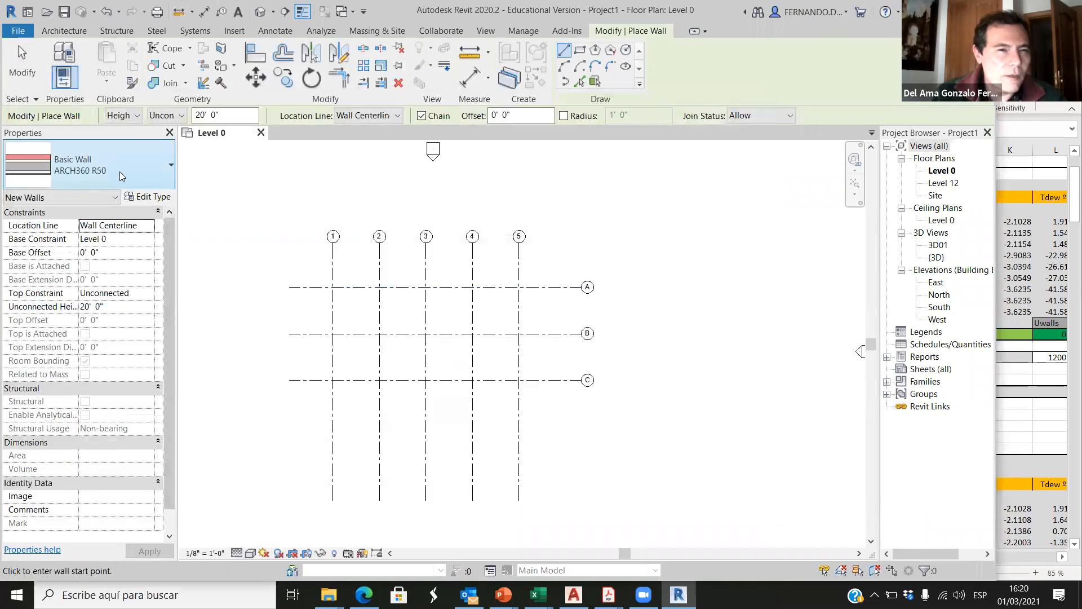
{"action": "left_click", "coordinate": [112, 170]}
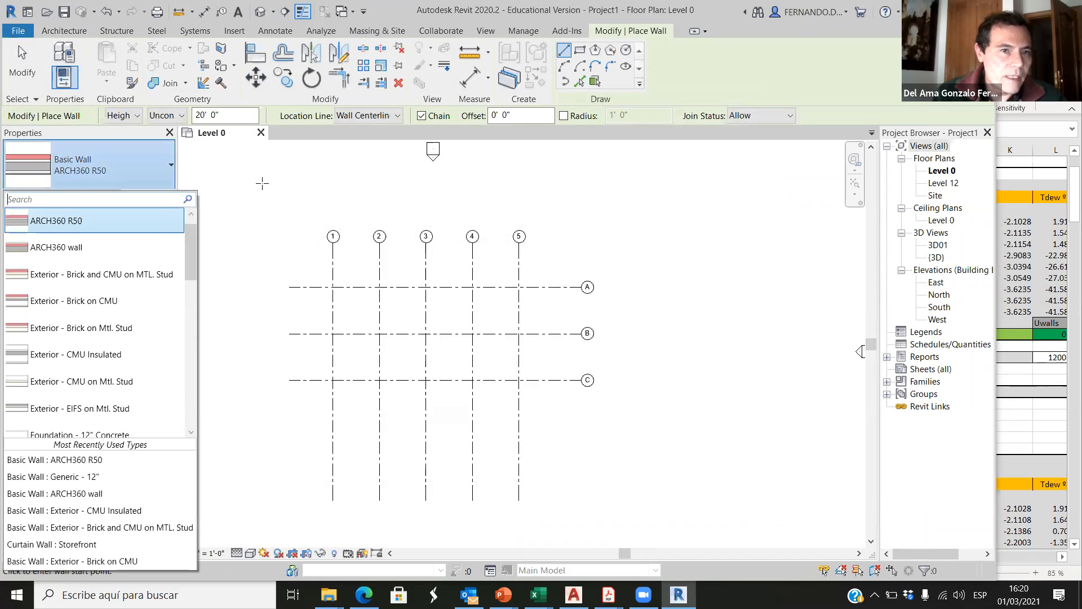
{"action": "scroll", "coordinate": [329, 288], "scroll_direction": "up", "scroll_amount": 2}
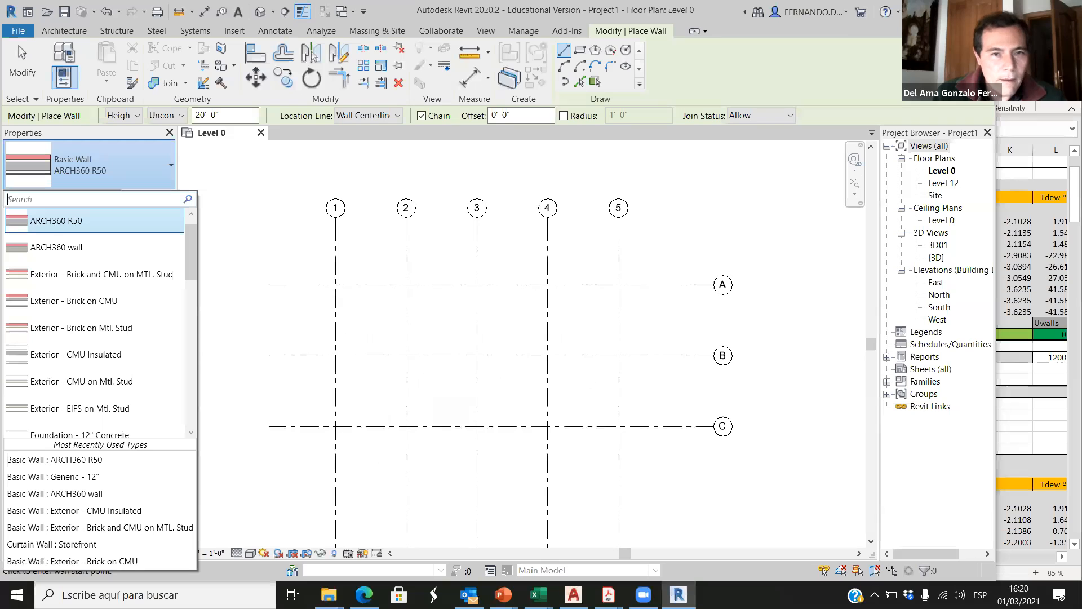
{"action": "left_click", "coordinate": [265, 205]}
{"action": "key", "text": "Escape"}
{"action": "key", "text": "Escape"}
Step: Draw four chained ARCH360 R50 walls on Level 0 around the rectangle between grids 1 and 5 and A and C
{"action": "scroll", "coordinate": [314, 296], "scroll_direction": "up", "scroll_amount": 2}
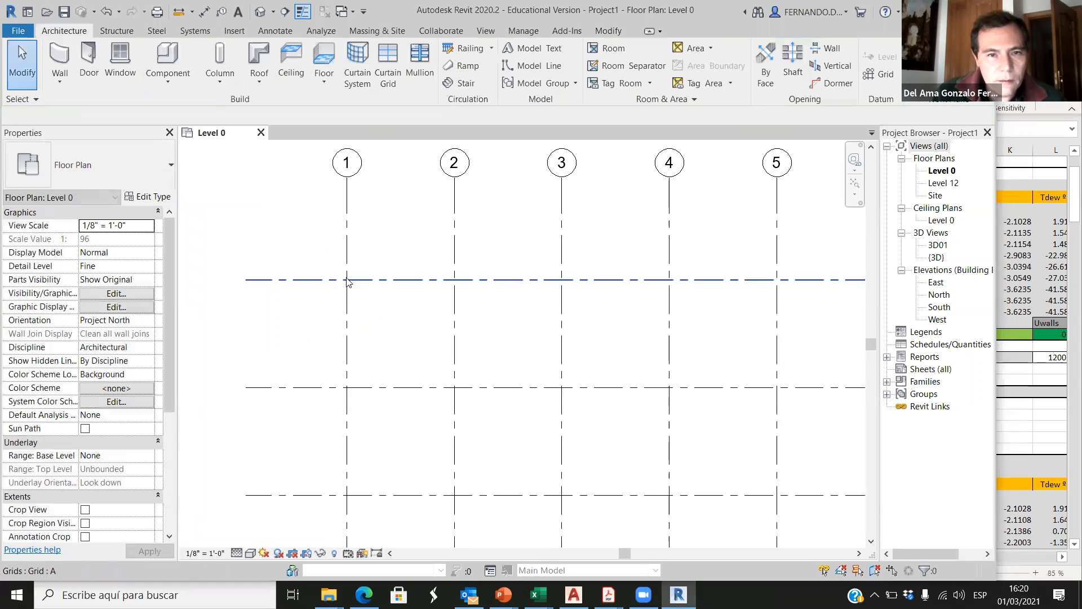
{"action": "key", "text": "w"}
{"action": "key", "text": "a"}
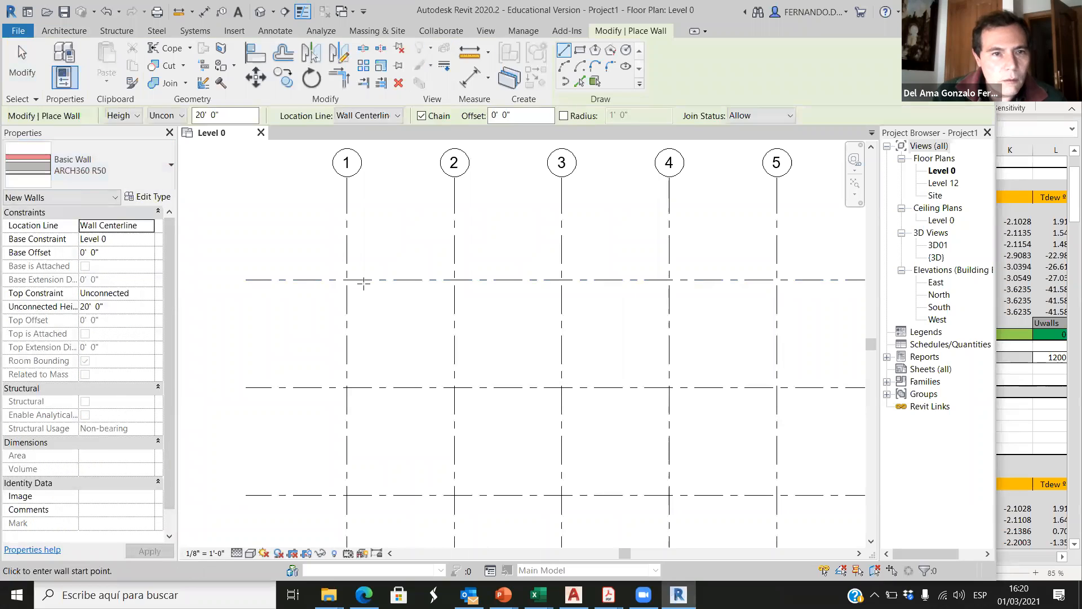
{"action": "left_click", "coordinate": [346, 280]}
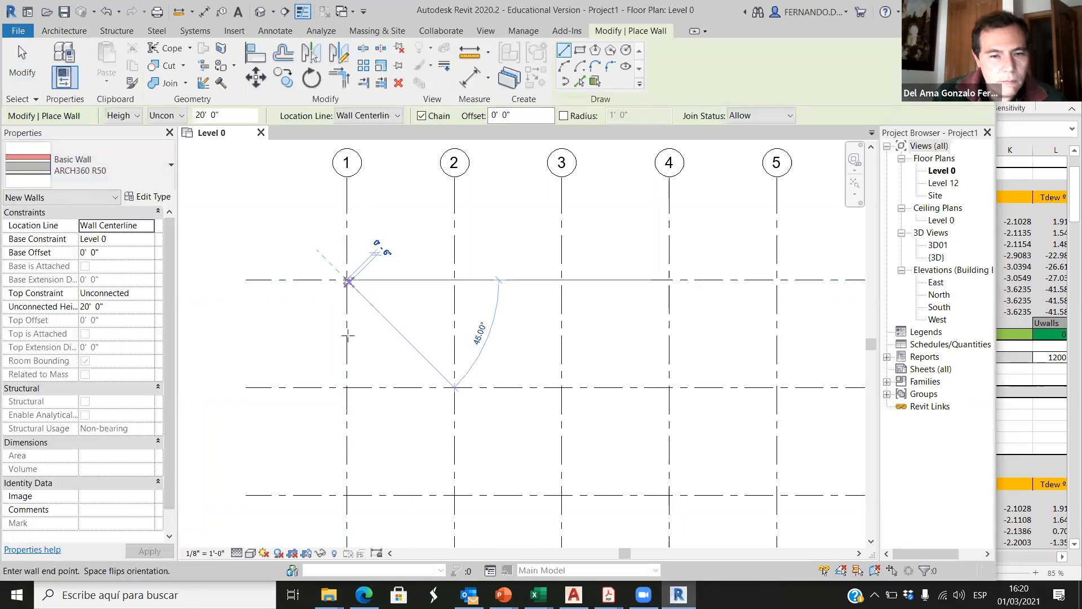
{"action": "left_click", "coordinate": [347, 497]}
{"action": "scroll", "coordinate": [354, 433], "scroll_direction": "down", "scroll_amount": 3}
{"action": "scroll", "coordinate": [608, 480], "scroll_direction": "up", "scroll_amount": 2}
{"action": "left_click", "coordinate": [584, 468]}
{"action": "left_click", "coordinate": [578, 248]}
{"action": "scroll", "coordinate": [785, 327], "scroll_direction": "down", "scroll_amount": 2}
{"action": "scroll", "coordinate": [379, 274], "scroll_direction": "up", "scroll_amount": 5}
{"action": "left_click", "coordinate": [318, 276]}
{"action": "scroll", "coordinate": [337, 313], "scroll_direction": "down", "scroll_amount": 1}
{"action": "scroll", "coordinate": [337, 312], "scroll_direction": "down", "scroll_amount": 4}
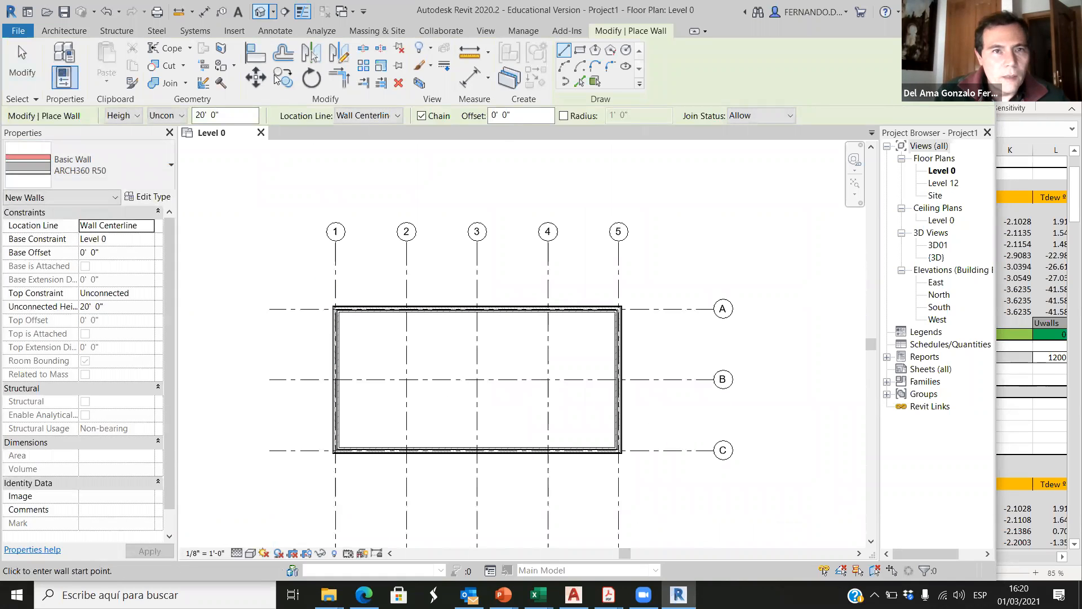
Step: In the 3D view, set the top constraint of all four walls up to Level 12
{"action": "left_click", "coordinate": [260, 11]}
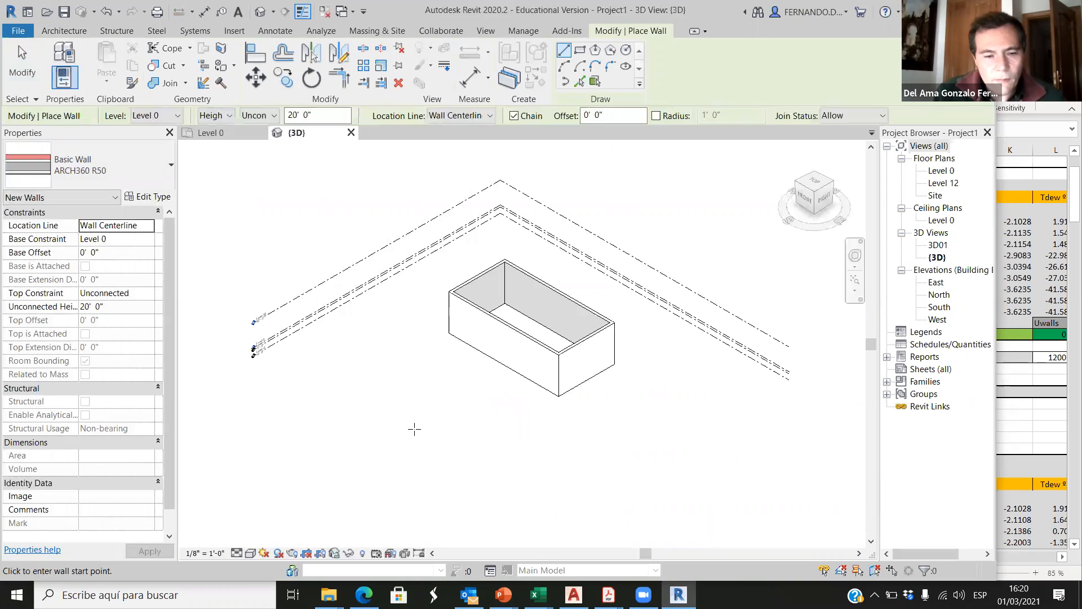
{"action": "left_click", "coordinate": [22, 62]}
{"action": "left_click_drag", "start_coordinate": [425, 448], "coordinate": [631, 247]}
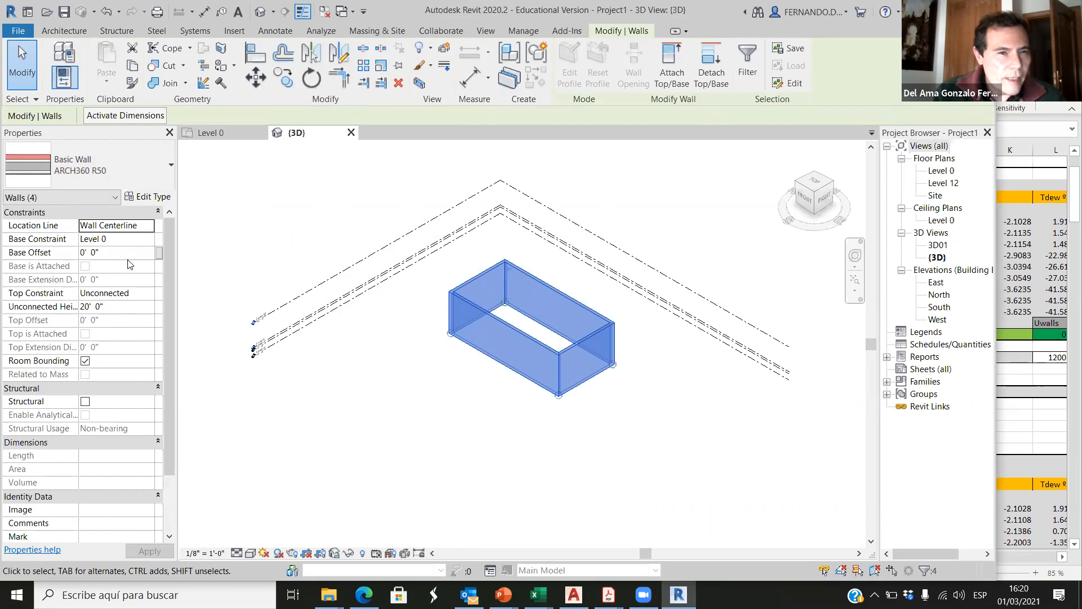
{"action": "left_click", "coordinate": [149, 294]}
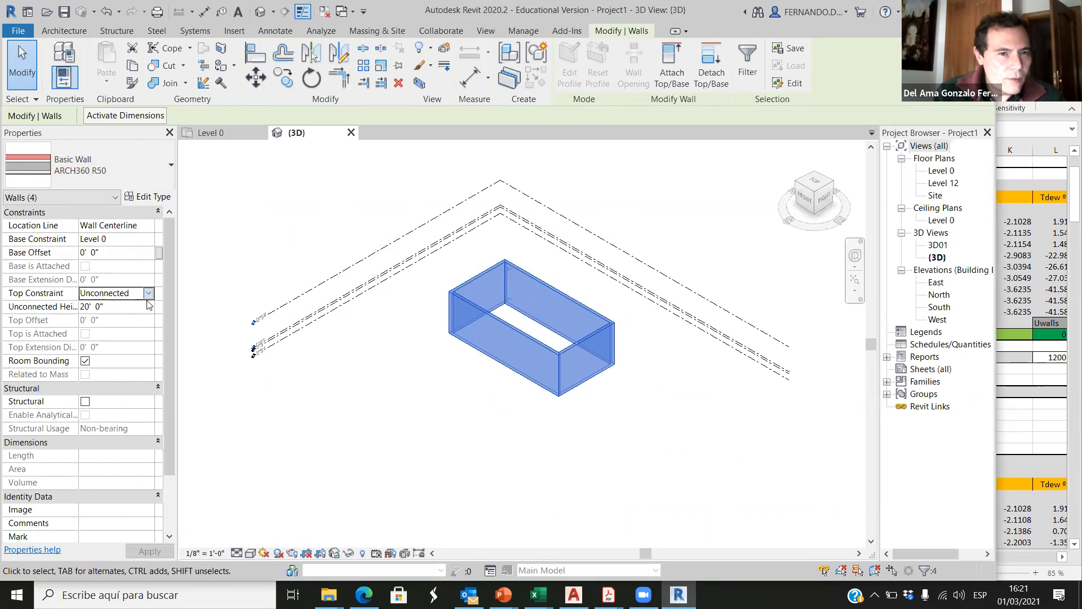
{"action": "left_click", "coordinate": [148, 293]}
{"action": "left_click", "coordinate": [141, 352]}
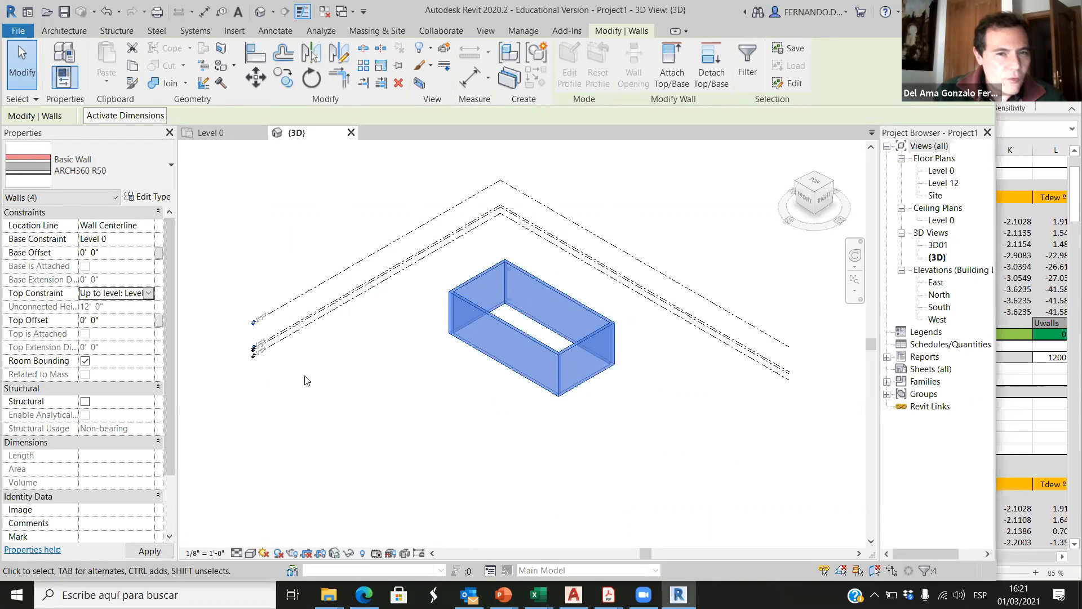
{"action": "left_click", "coordinate": [369, 233]}
Step: Open the East elevation and examine the level markers at and below the base of the walls
{"action": "double_click", "coordinate": [937, 282]}
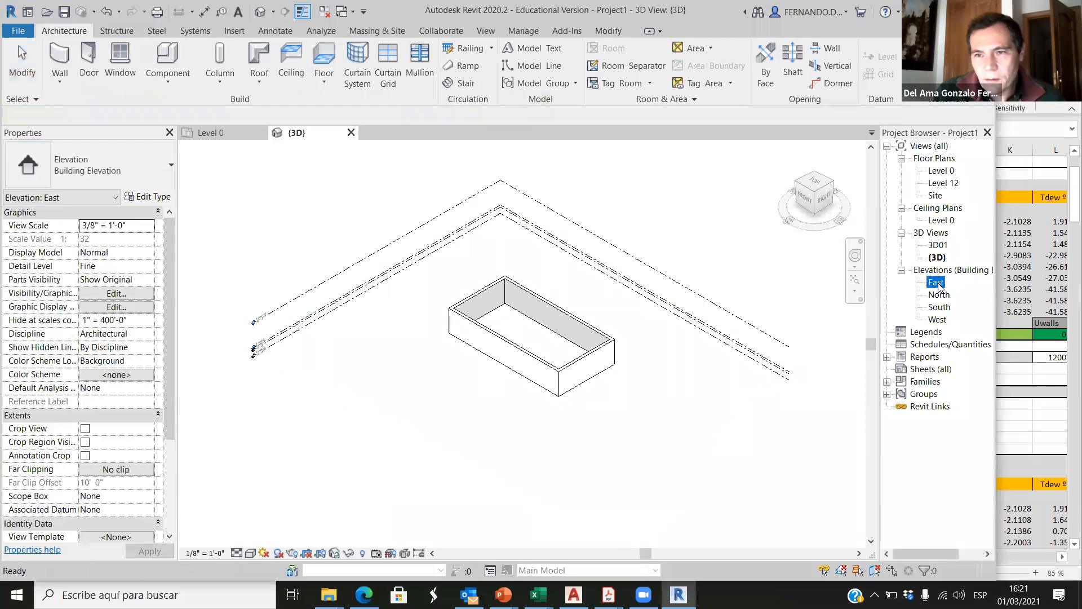
{"action": "scroll", "coordinate": [647, 397], "scroll_direction": "up", "scroll_amount": 5}
{"action": "scroll", "coordinate": [439, 373], "scroll_direction": "down", "scroll_amount": 2}
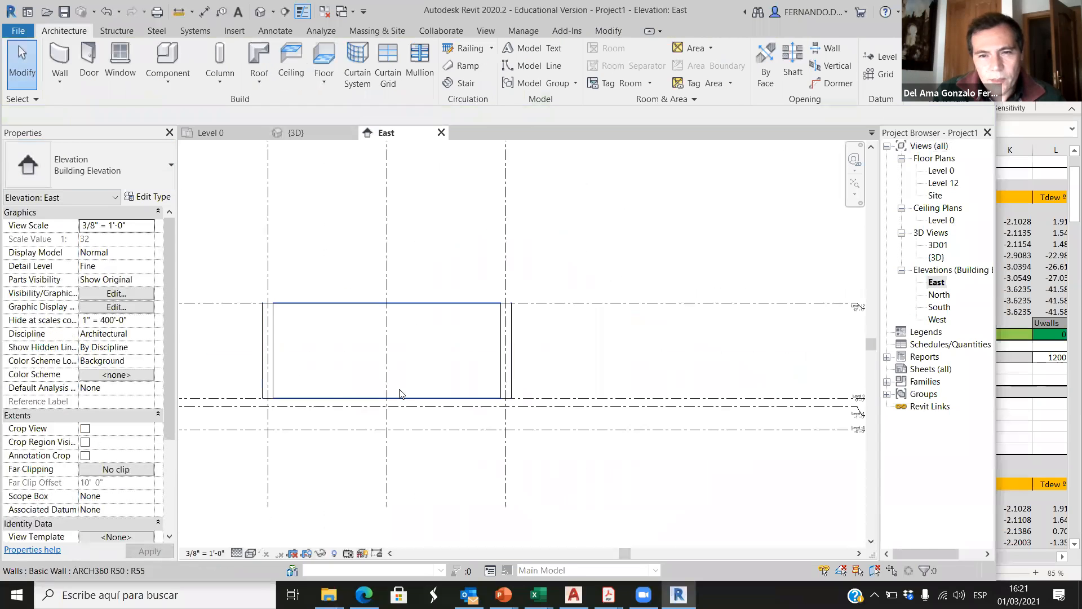
{"action": "scroll", "coordinate": [552, 370], "scroll_direction": "down", "scroll_amount": 2}
{"action": "scroll", "coordinate": [761, 397], "scroll_direction": "up", "scroll_amount": 6}
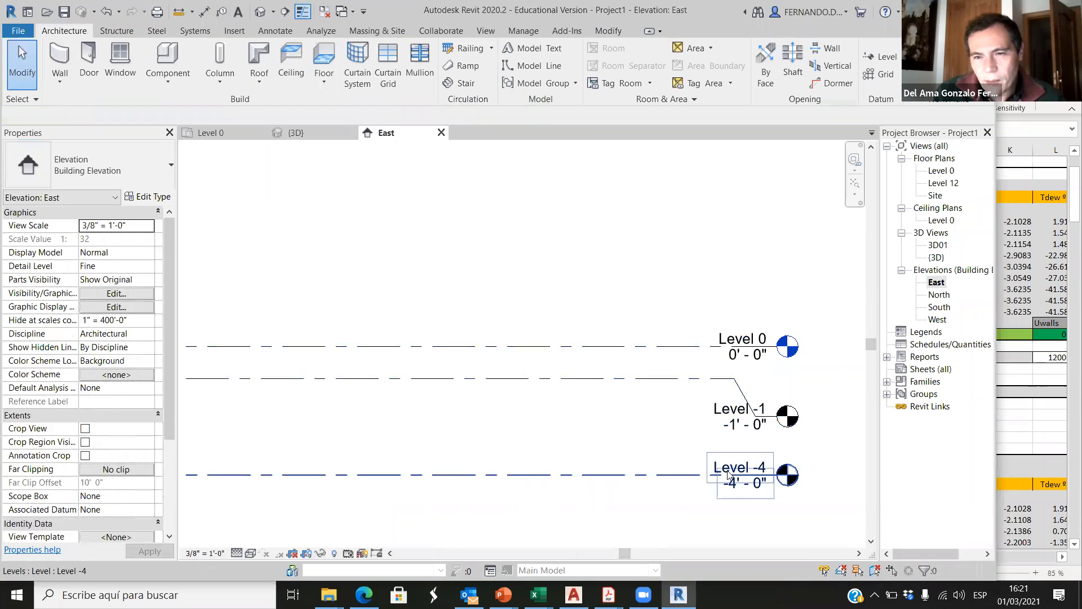
Step: Examine the walls between Level 0 and Level 12 in the East elevation and in the 3D view
{"action": "scroll", "coordinate": [713, 429], "scroll_direction": "down", "scroll_amount": 3}
{"action": "scroll", "coordinate": [733, 279], "scroll_direction": "down", "scroll_amount": 4}
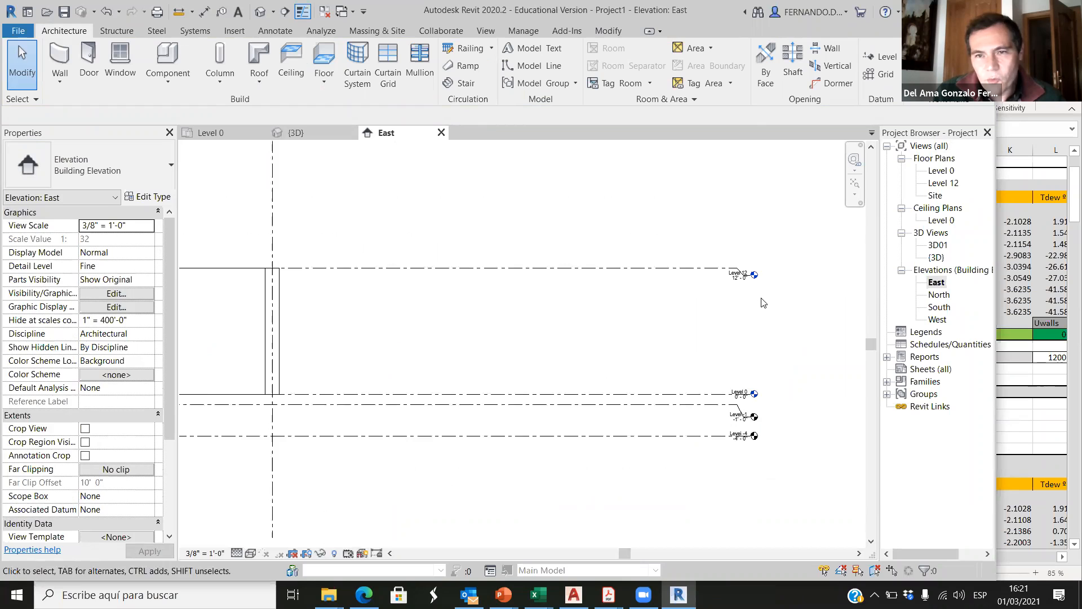
{"action": "scroll", "coordinate": [806, 366], "scroll_direction": "up", "scroll_amount": 2}
{"action": "scroll", "coordinate": [778, 310], "scroll_direction": "down", "scroll_amount": 3}
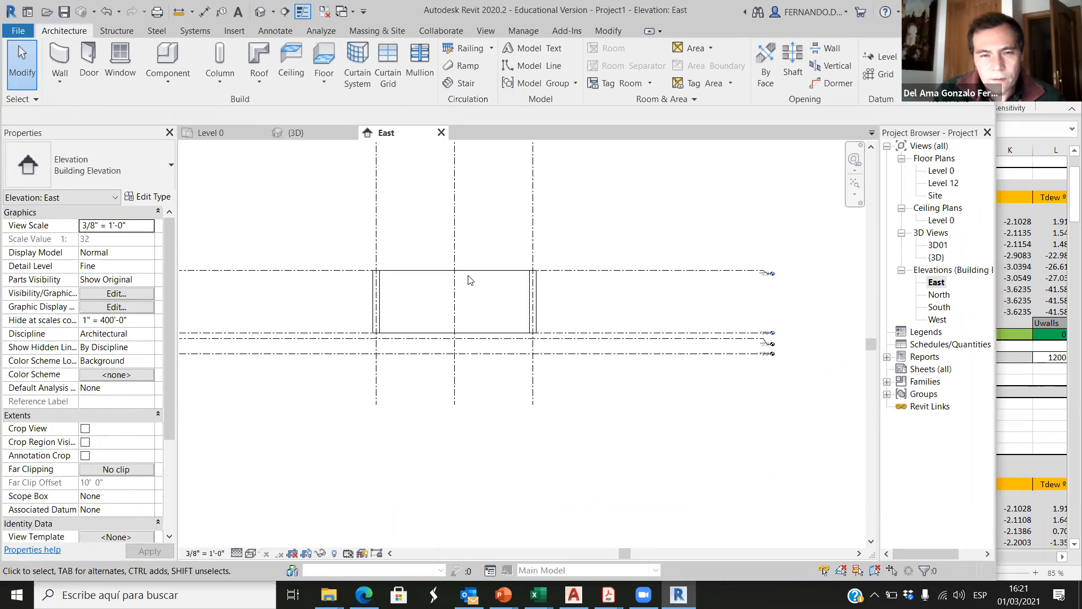
{"action": "left_click", "coordinate": [294, 133]}
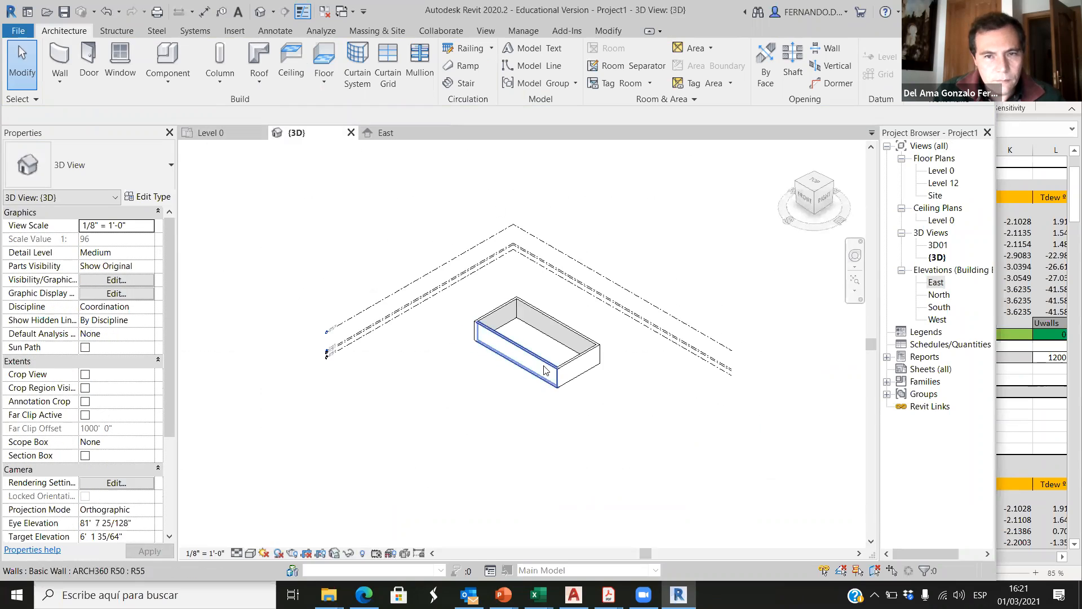
{"action": "scroll", "coordinate": [555, 329], "scroll_direction": "up", "scroll_amount": 2}
{"action": "scroll", "coordinate": [580, 254], "scroll_direction": "up", "scroll_amount": 2}
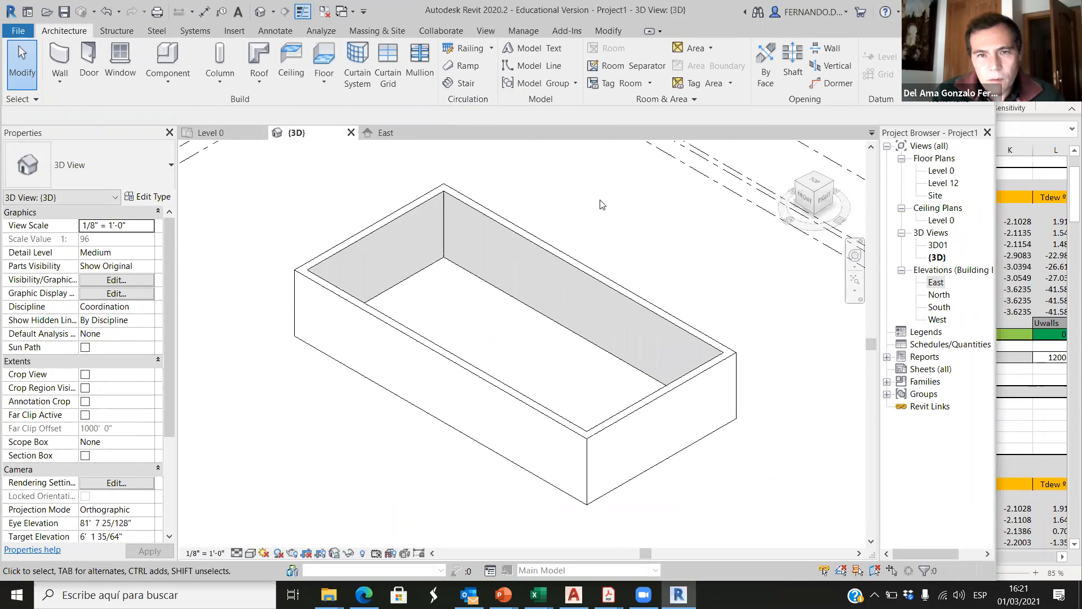
Step: On the Level 0 plan, start a roof by footprint and duplicate the Generic - 9" type as ARCH360 Roof R80
{"action": "left_click", "coordinate": [237, 133]}
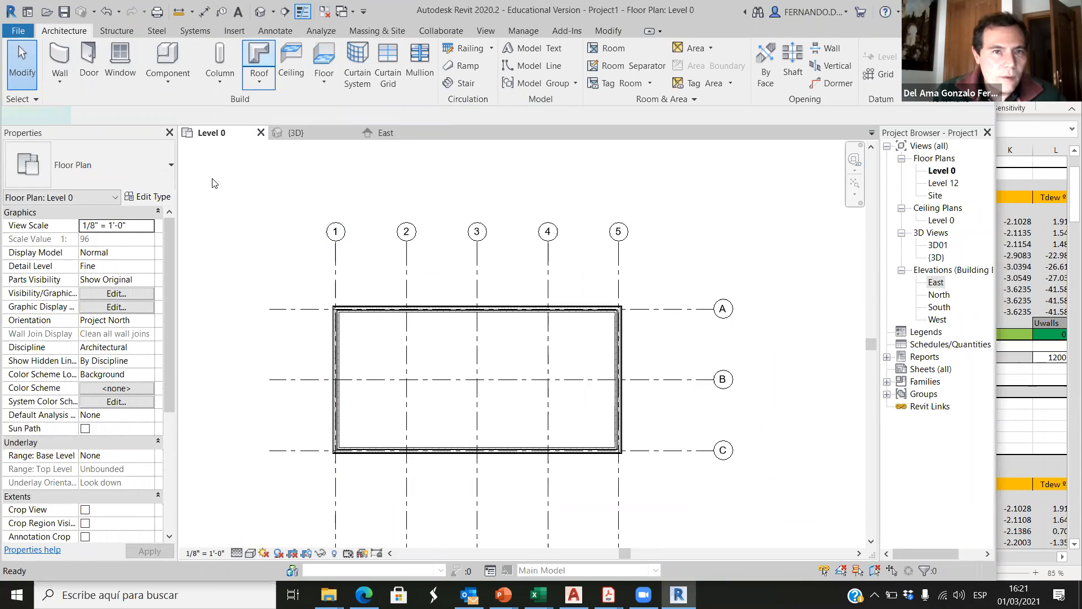
{"action": "left_click", "coordinate": [260, 57]}
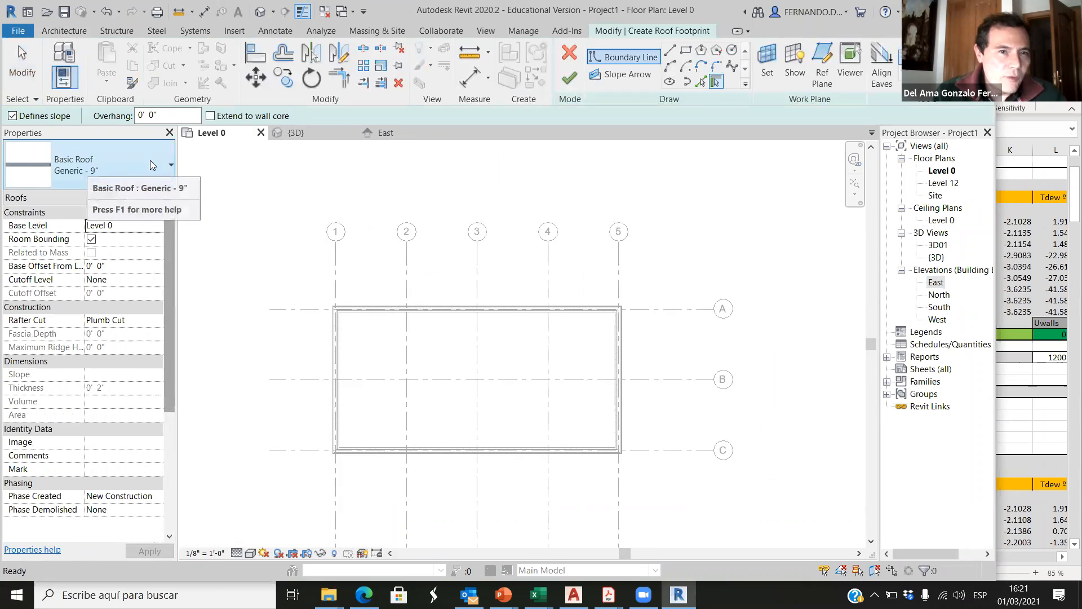
{"action": "left_click", "coordinate": [151, 196]}
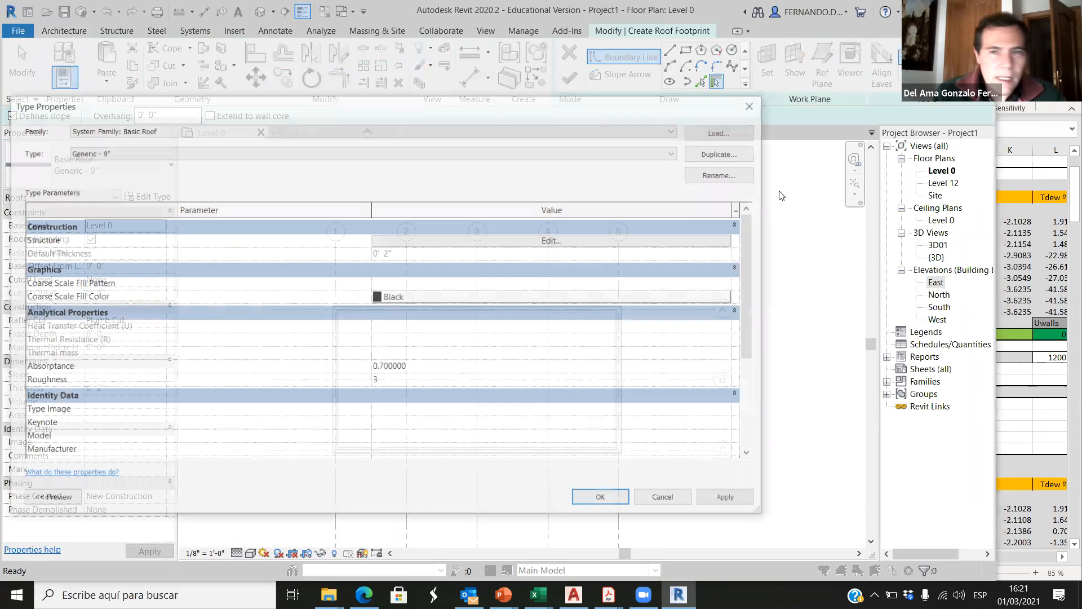
{"action": "left_click", "coordinate": [724, 152]}
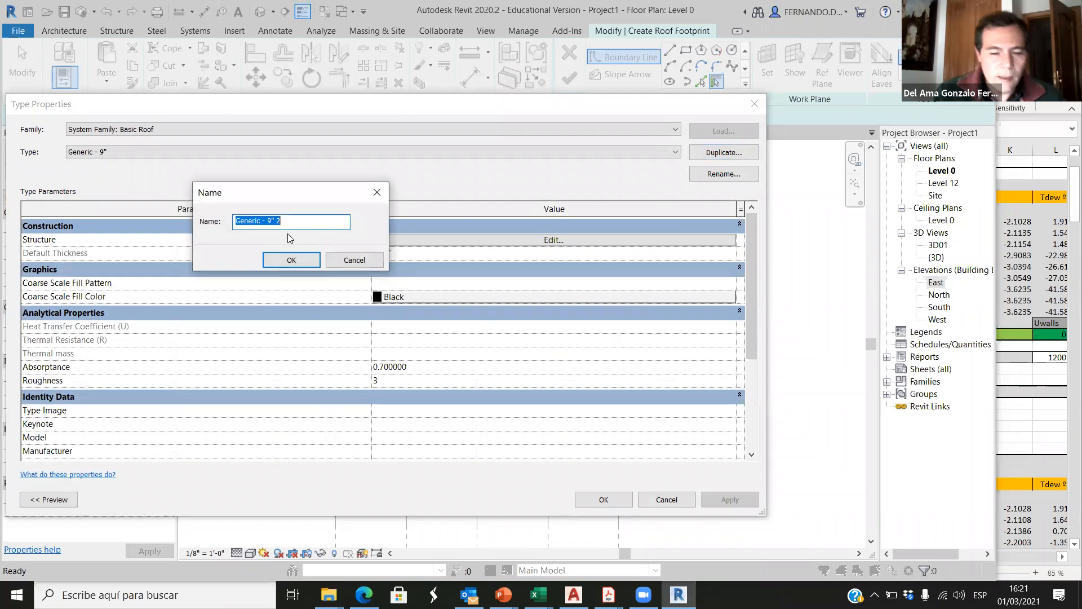
{"action": "type", "text": "ARCH360 Roof R"}
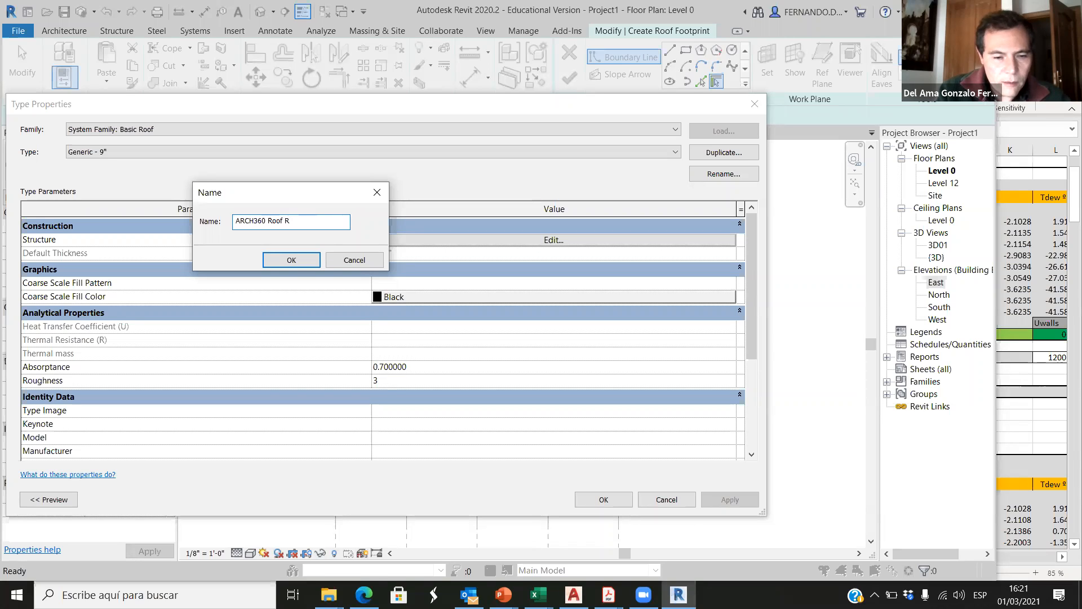
{"action": "type", "text": "80"}
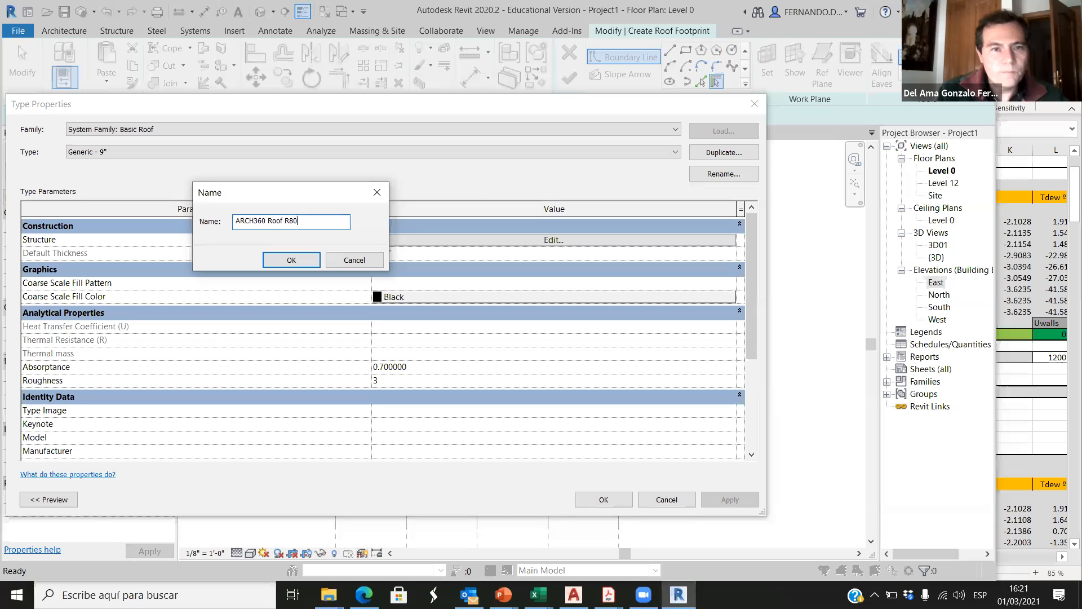
{"action": "left_click", "coordinate": [294, 261]}
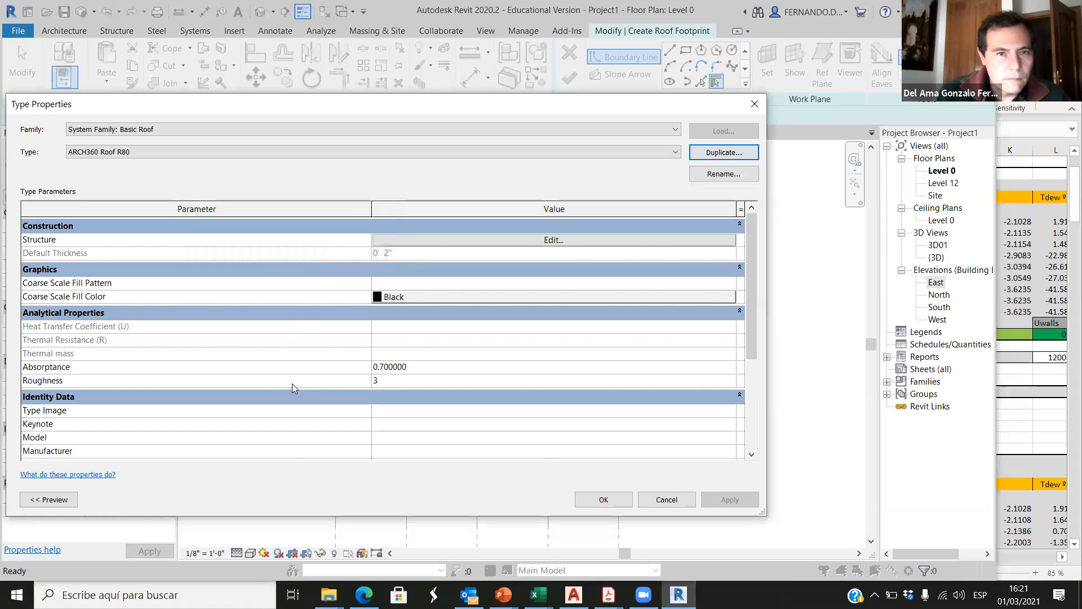
Step: Open the new roof type's layer structure and review the ROOF table's layers from asphalt up to gypsum in the Excel workbook
{"action": "left_click", "coordinate": [568, 244]}
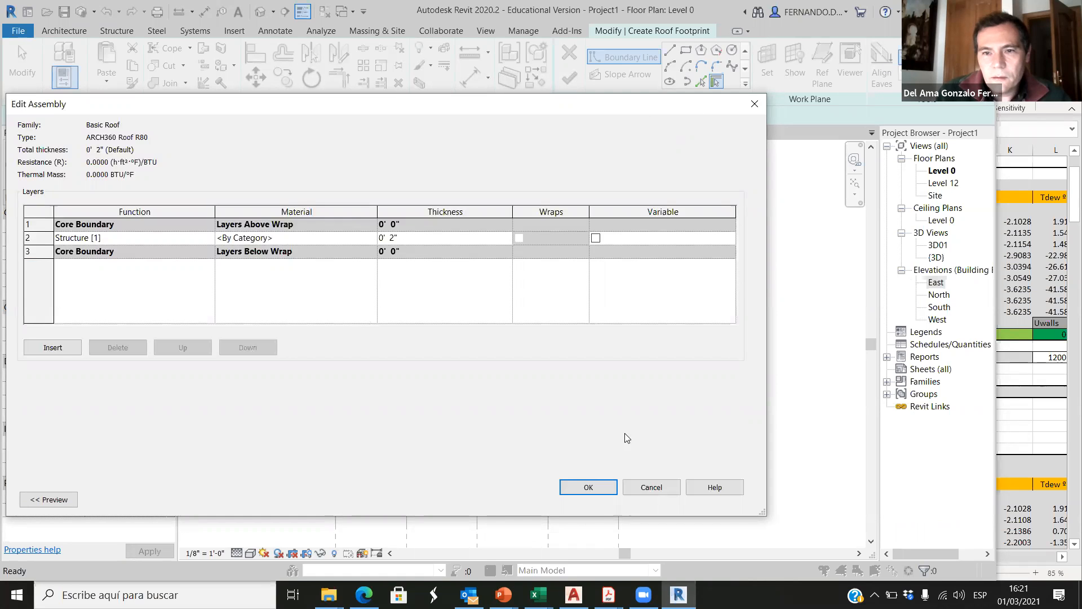
{"action": "left_click", "coordinate": [1039, 437]}
{"action": "scroll", "coordinate": [812, 412], "scroll_direction": "down", "scroll_amount": 11}
{"action": "scroll", "coordinate": [788, 412], "scroll_direction": "down", "scroll_amount": 3}
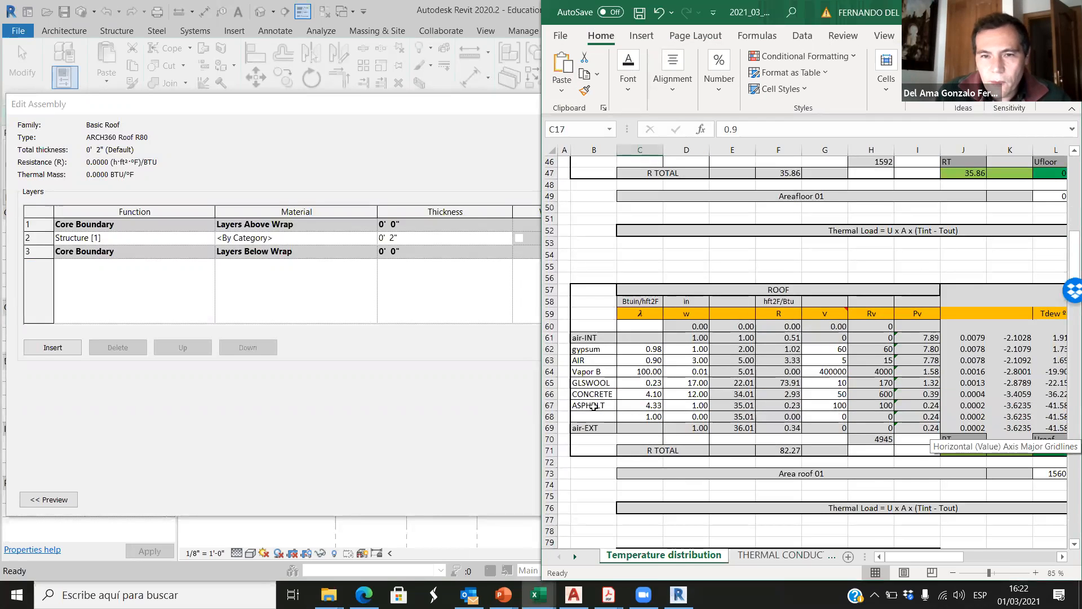
{"action": "left_click", "coordinate": [593, 406]}
{"action": "left_click", "coordinate": [594, 394]}
{"action": "left_click", "coordinate": [595, 382]}
{"action": "left_click", "coordinate": [596, 371]}
{"action": "left_click", "coordinate": [595, 360]}
{"action": "left_click", "coordinate": [593, 349]}
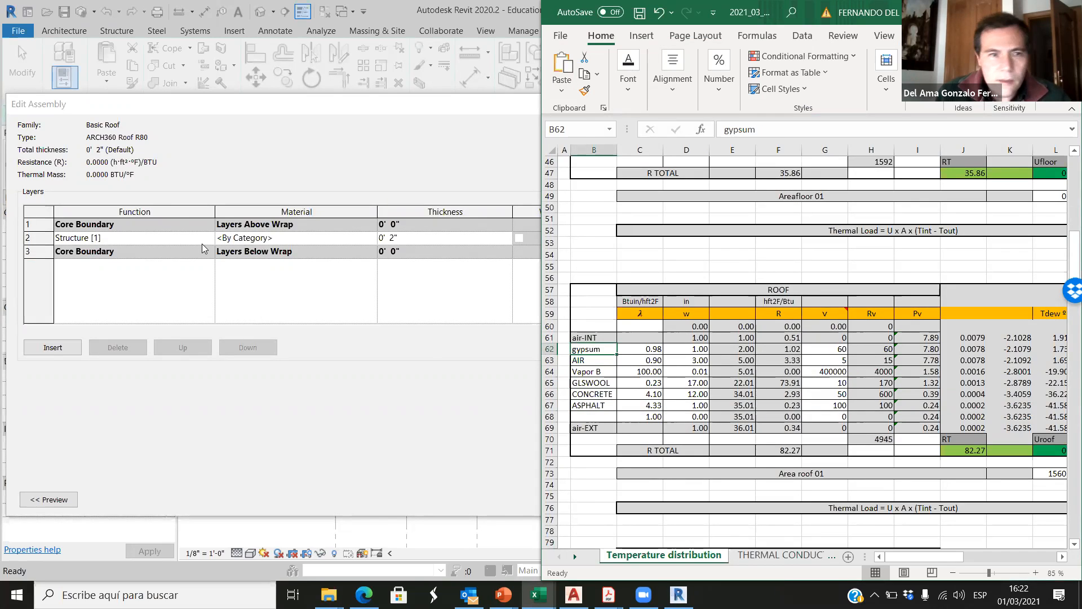
Step: Back in Revit, insert five new layers above the existing structure layer in the ARCH360 Roof R80 assembly
{"action": "left_click", "coordinate": [180, 239]}
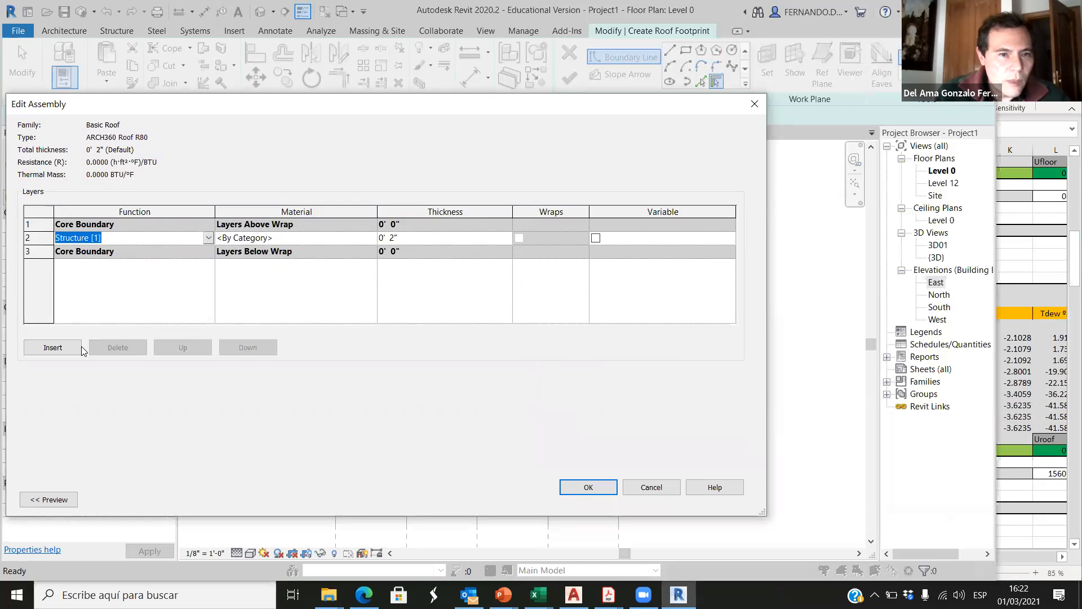
{"action": "left_click", "coordinate": [63, 347]}
{"action": "left_click", "coordinate": [63, 348]}
{"action": "left_click", "coordinate": [64, 348]}
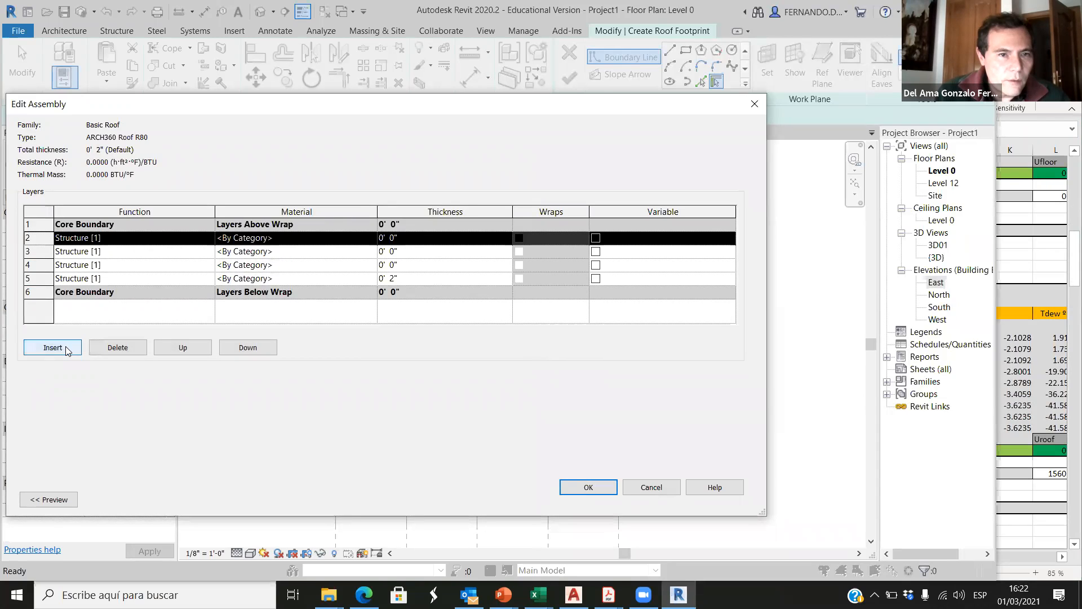
{"action": "left_click", "coordinate": [63, 347]}
{"action": "left_click", "coordinate": [63, 348]}
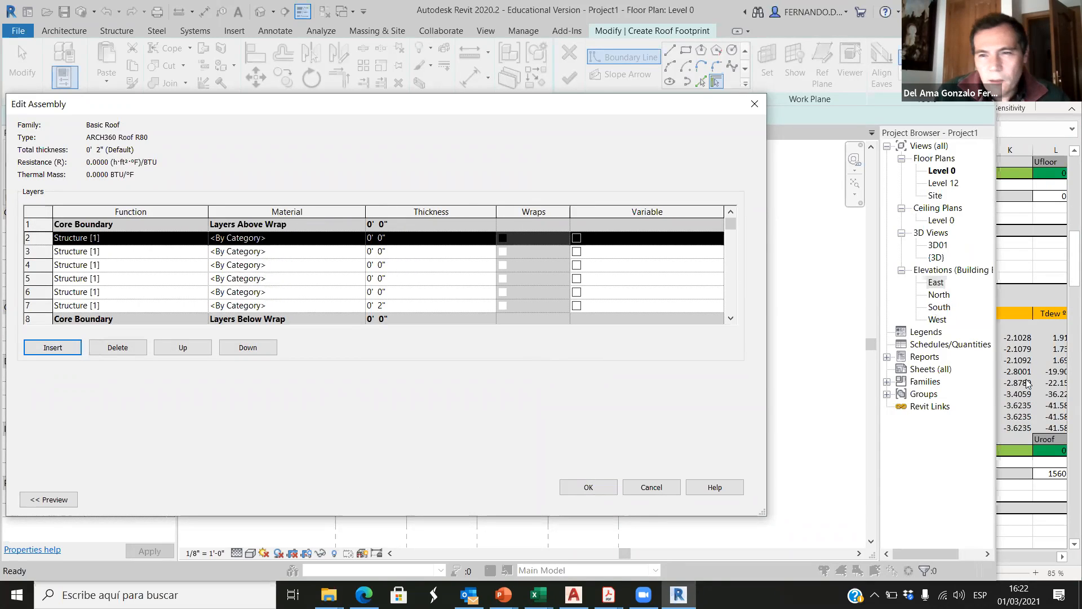
Step: Following the Excel roof table, define the outermost roof layer as Finish 1 [4] in Asphalt Shingle, 1" thick
{"action": "left_click", "coordinate": [1031, 266]}
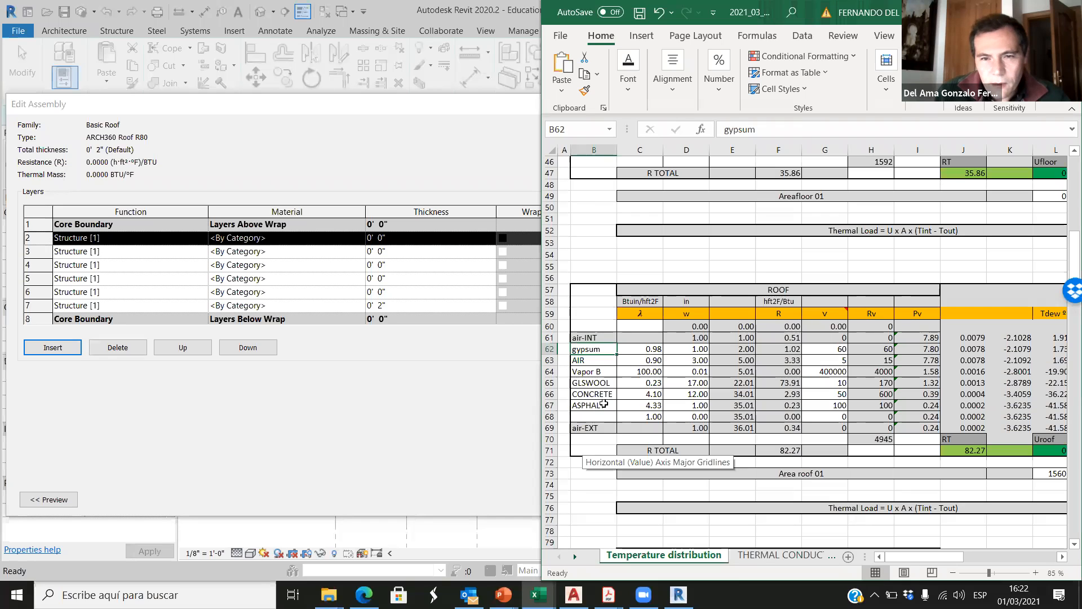
{"action": "left_click", "coordinate": [124, 238]}
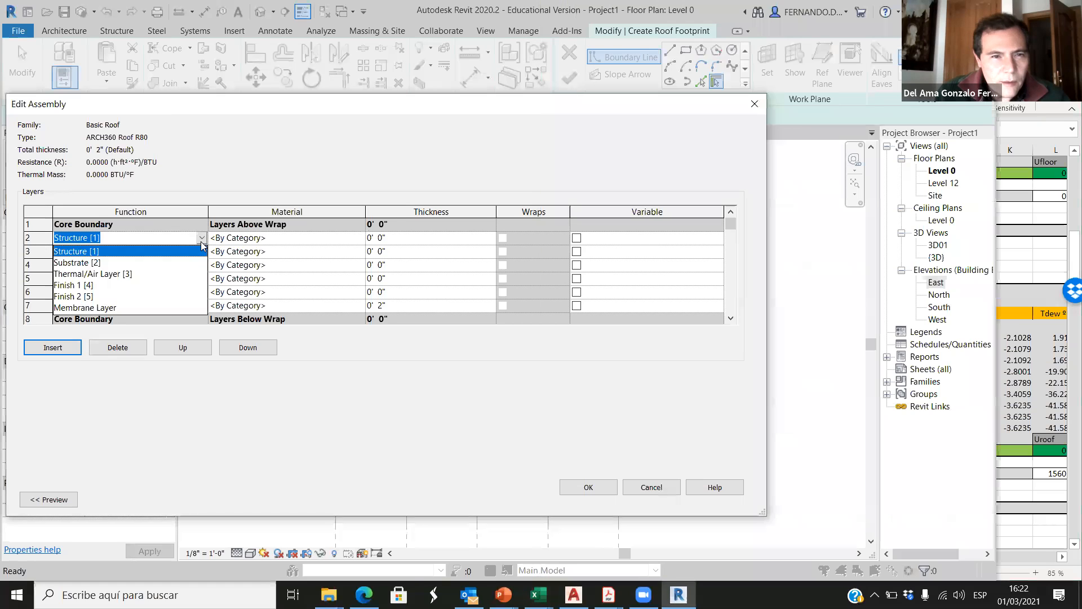
{"action": "left_click", "coordinate": [89, 285]}
{"action": "left_click", "coordinate": [359, 241]}
{"action": "left_click", "coordinate": [362, 238]}
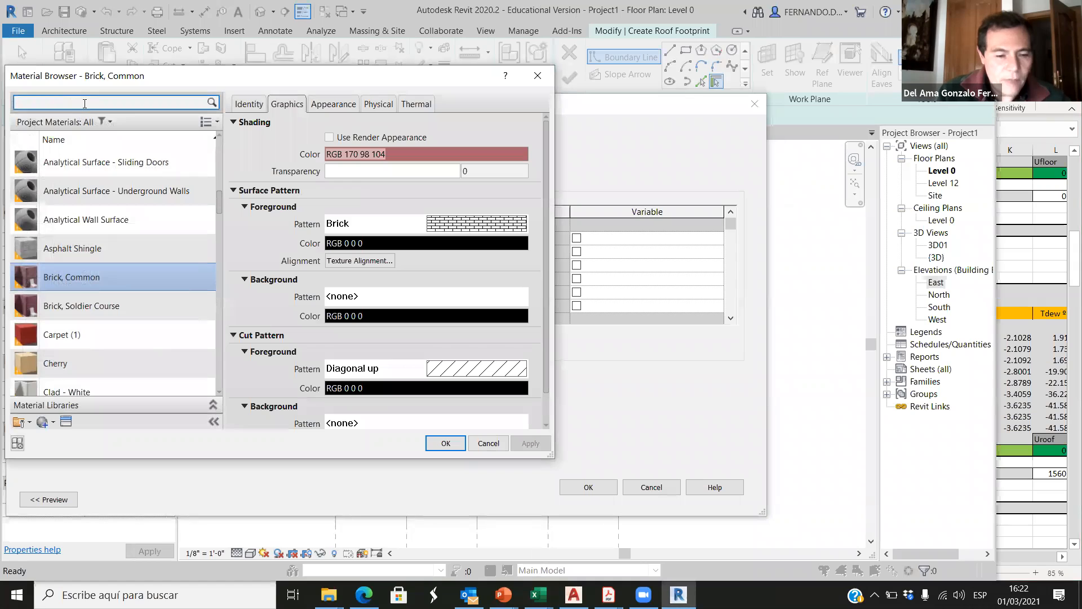
{"action": "left_click", "coordinate": [84, 103]}
{"action": "type", "text": "asphal"}
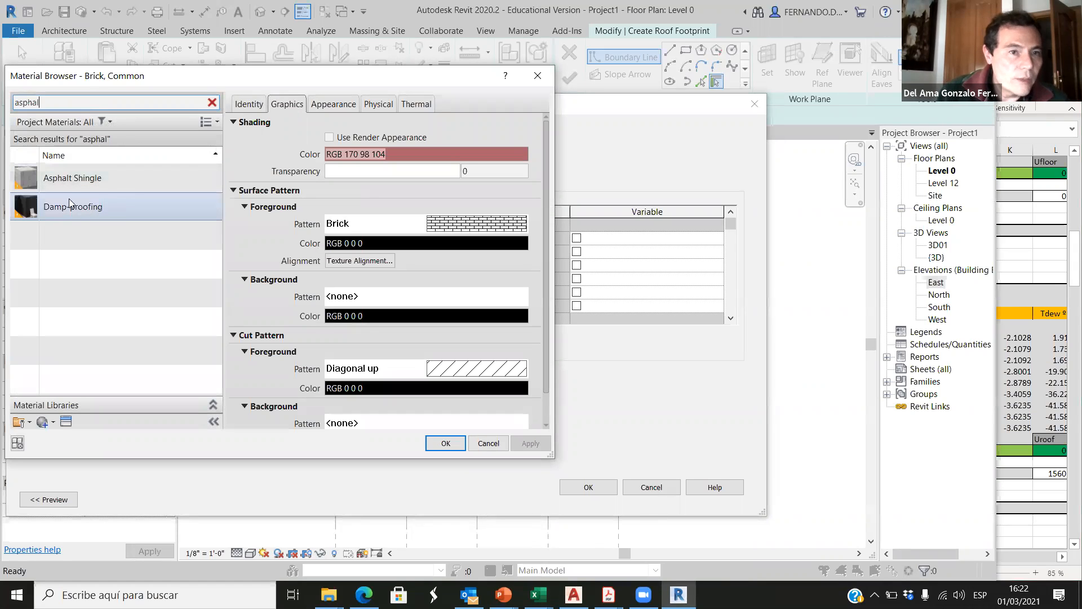
{"action": "left_click", "coordinate": [79, 176]}
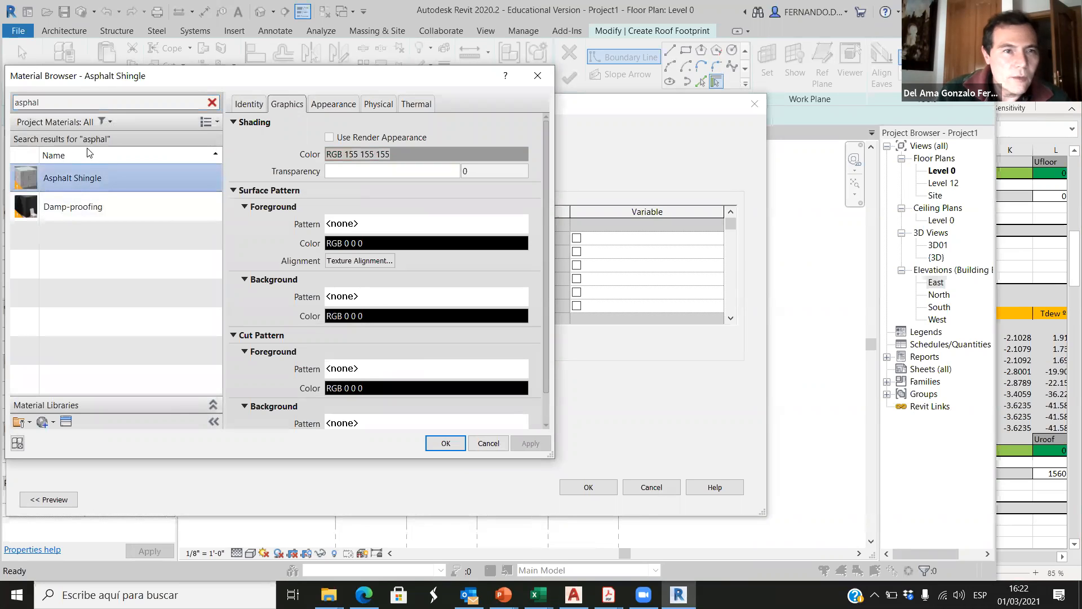
{"action": "left_click", "coordinate": [445, 443]}
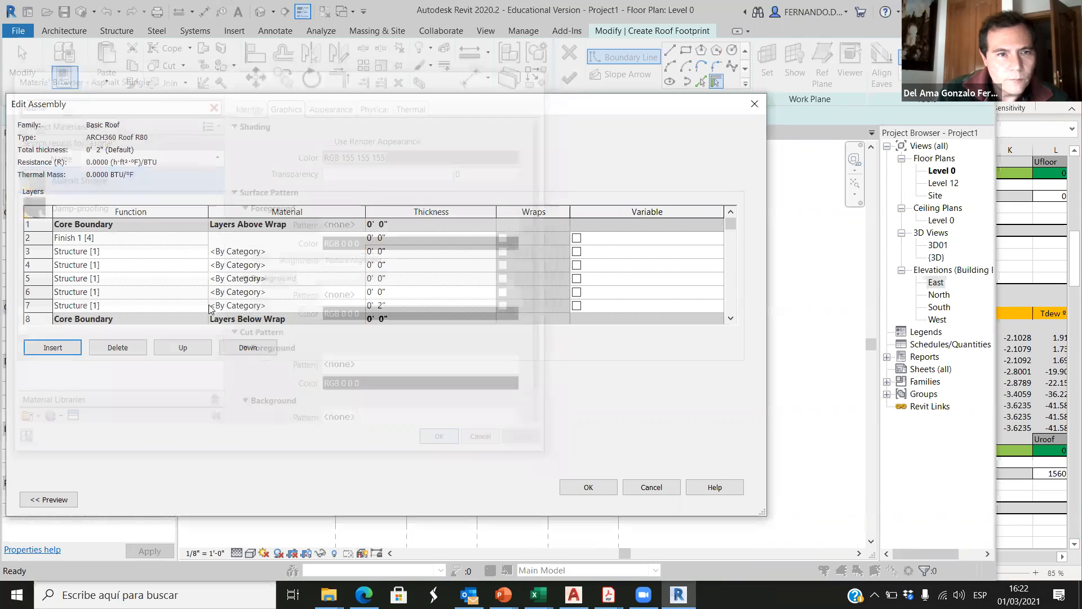
{"action": "left_click", "coordinate": [380, 241]}
{"action": "double_click", "coordinate": [381, 239]}
{"action": "type", "text": "1"}
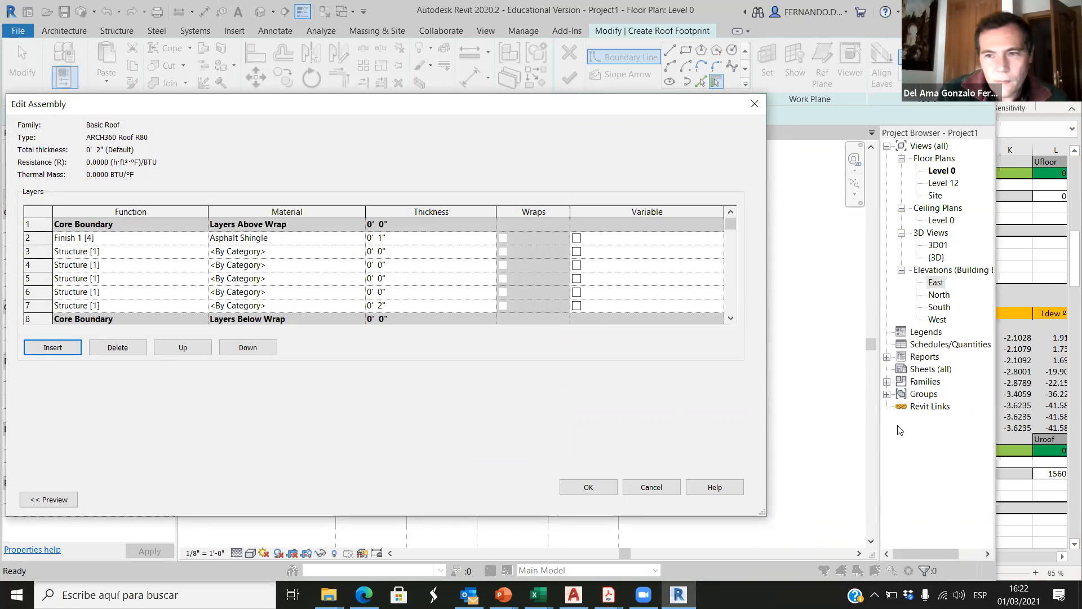
Step: Following the Excel roof table, make the structure layer below the asphalt Concrete, Cast-in-Place gray with a 12" thickness
{"action": "left_click", "coordinate": [1008, 490]}
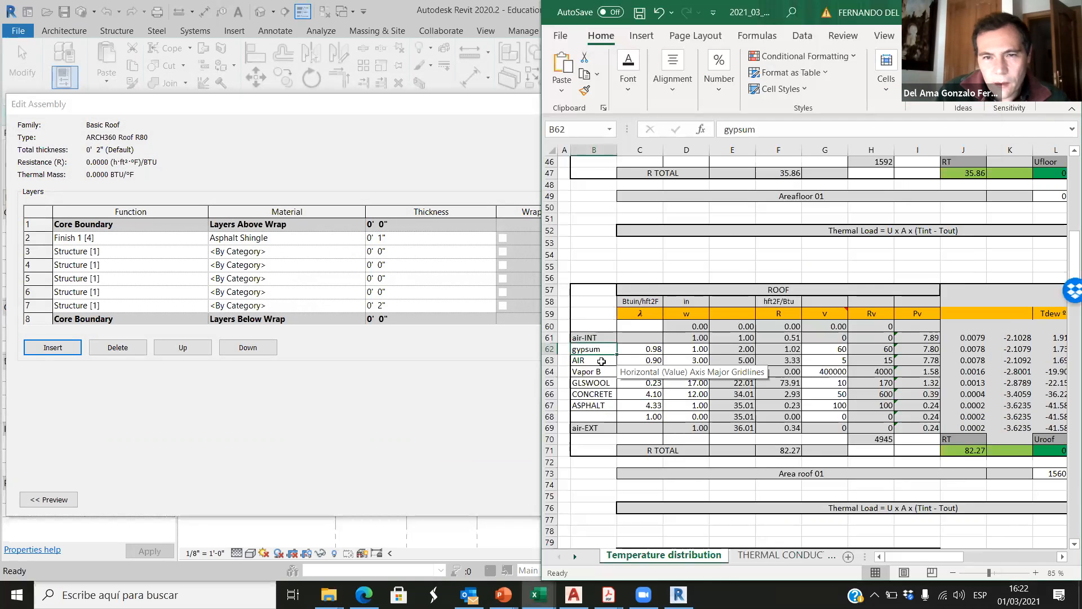
{"action": "left_click", "coordinate": [592, 393]}
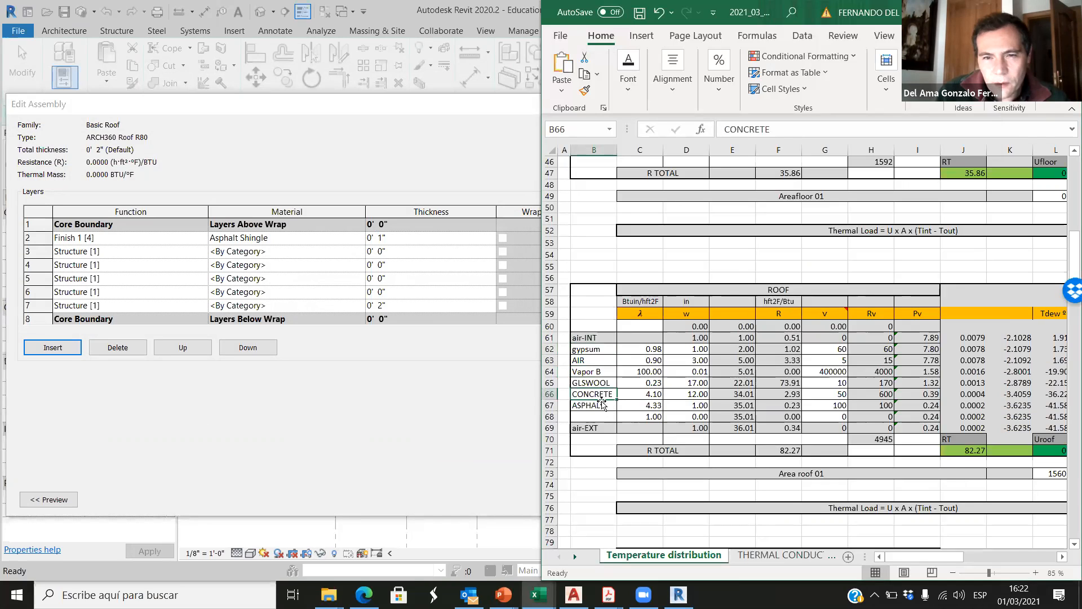
{"action": "left_click", "coordinate": [110, 257]}
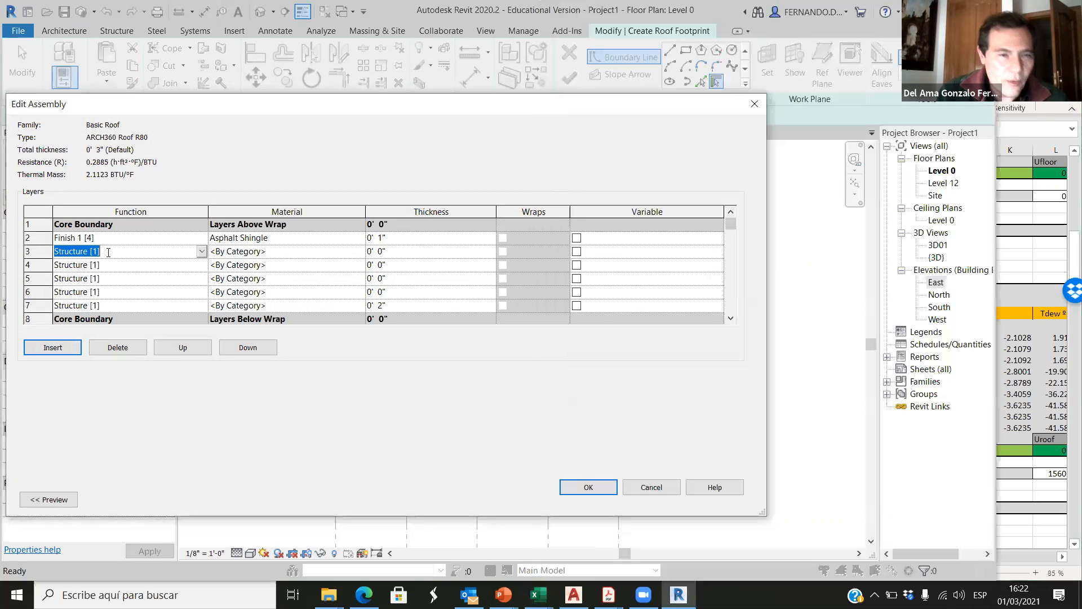
{"action": "left_click", "coordinate": [293, 251]}
{"action": "left_click", "coordinate": [360, 251]}
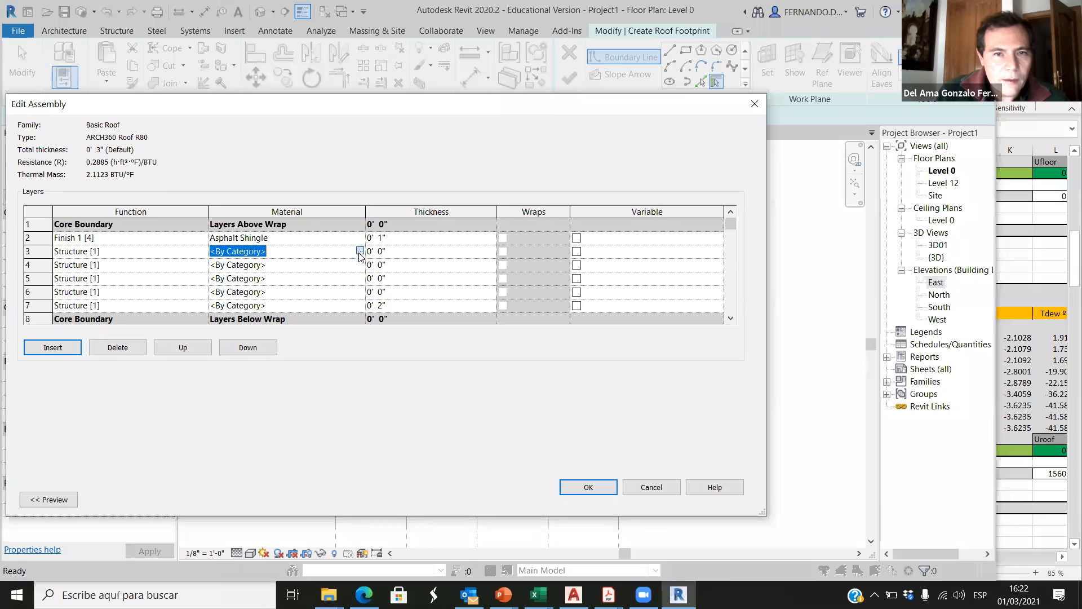
{"action": "left_click", "coordinate": [85, 102]}
{"action": "type", "text": "concret"}
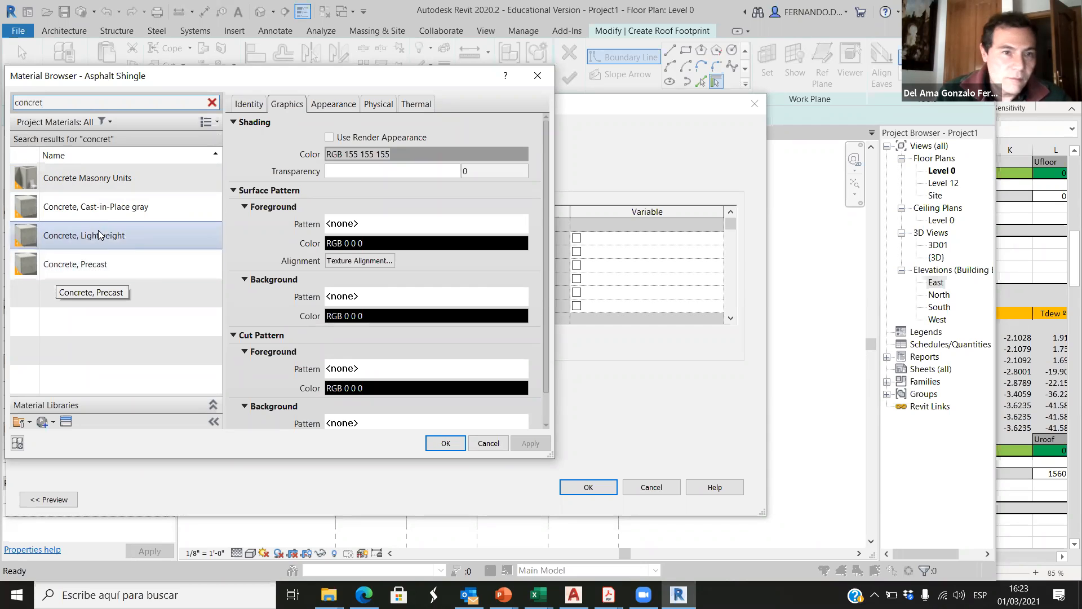
{"action": "left_click", "coordinate": [119, 209]}
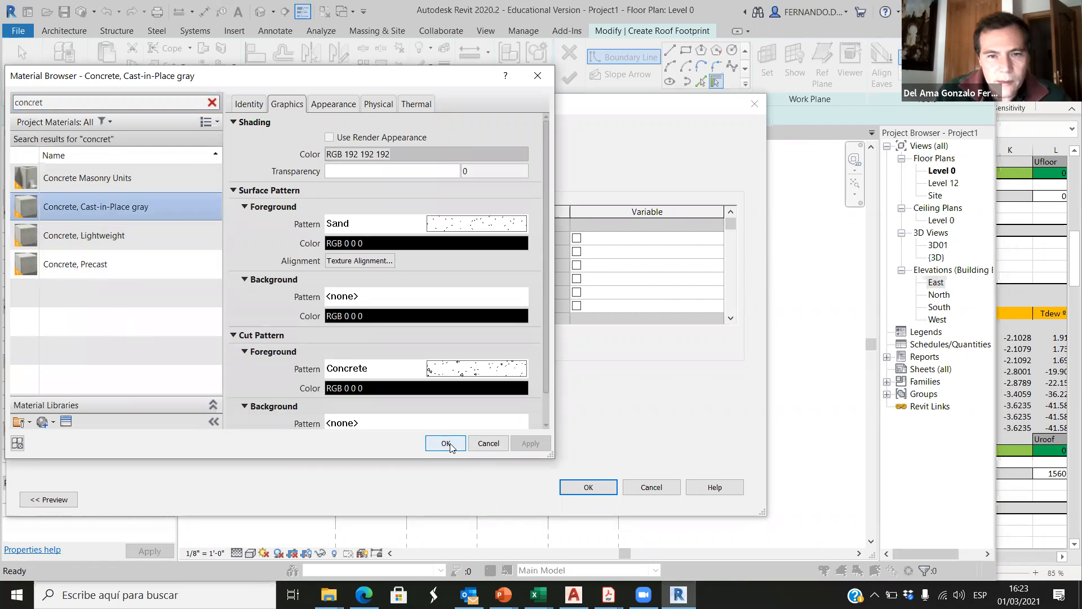
{"action": "left_click", "coordinate": [445, 443]}
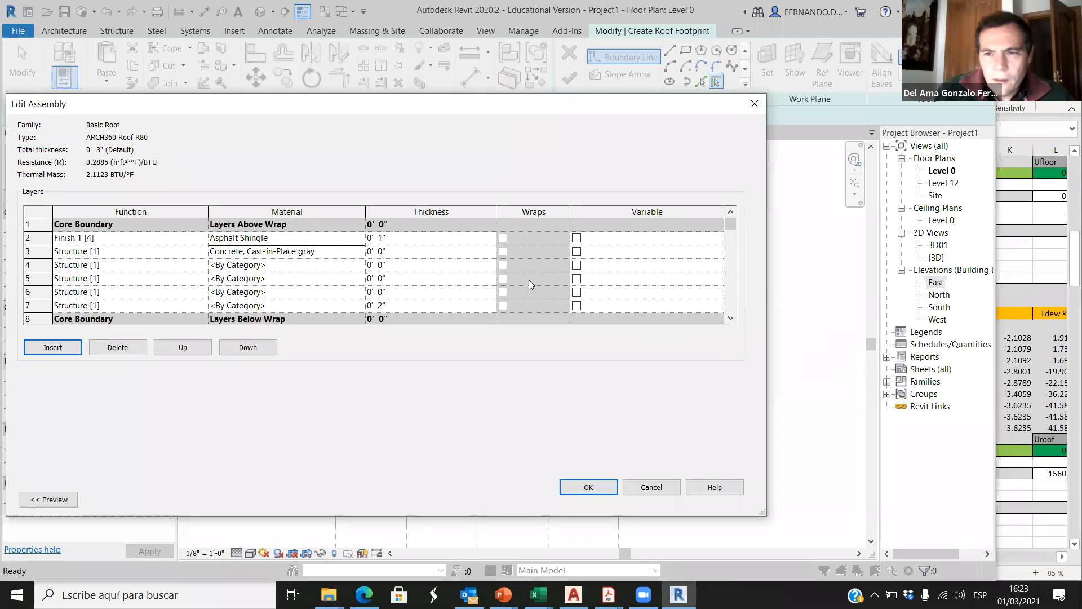
{"action": "left_click", "coordinate": [382, 252]}
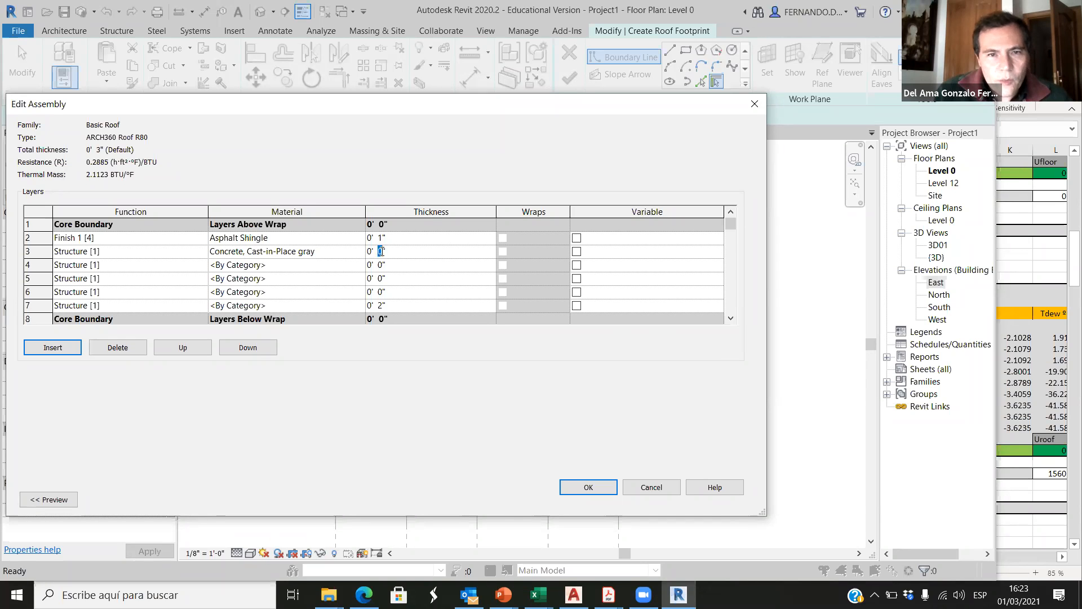
{"action": "type", "text": "12"}
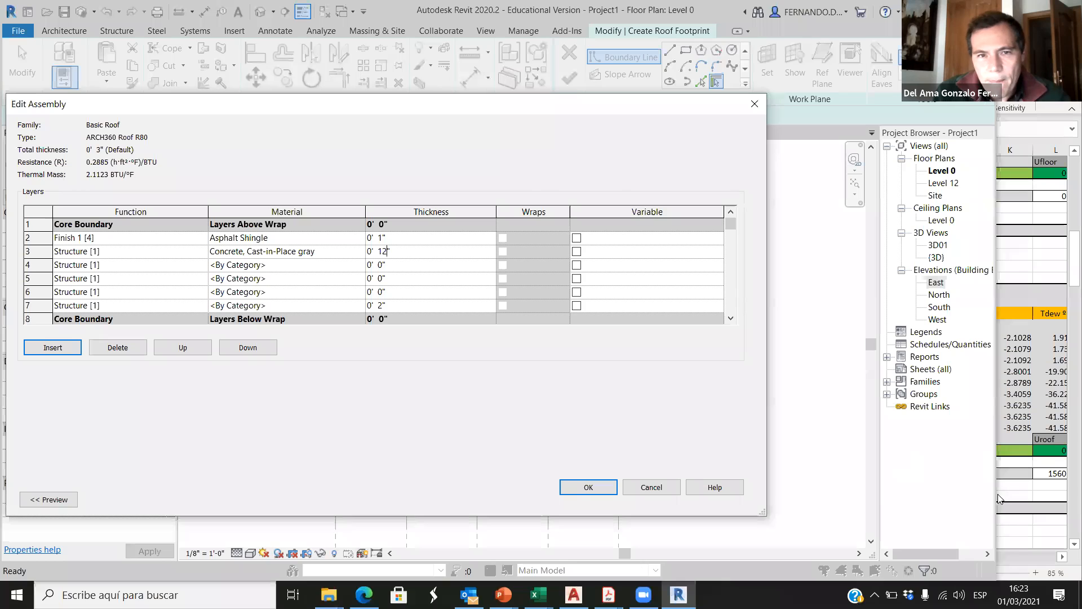
Step: Check the glass wool row in the Excel roof table and set the Revit layer below the concrete to Thermal/Air Layer [3]
{"action": "left_click", "coordinate": [1014, 493]}
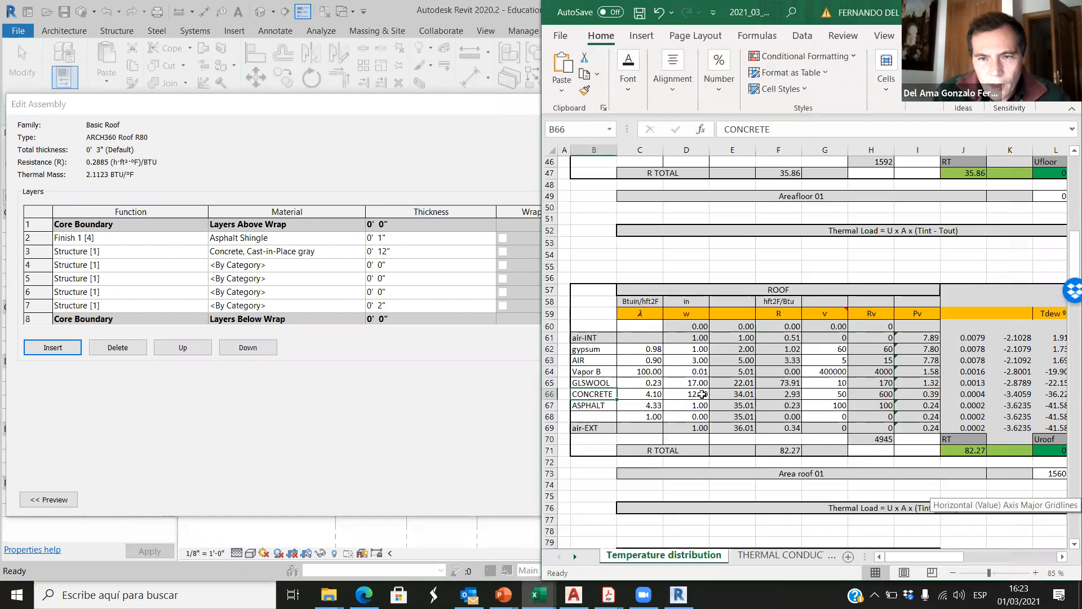
{"action": "left_click", "coordinate": [703, 394]}
{"action": "left_click", "coordinate": [601, 383]}
{"action": "left_click", "coordinate": [685, 384]}
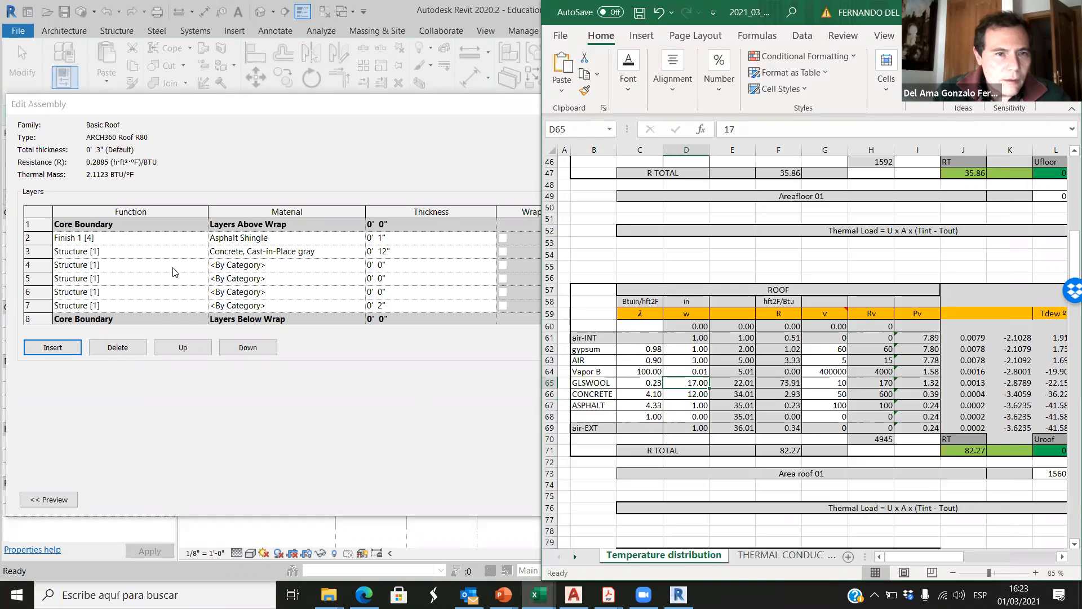
{"action": "left_click", "coordinate": [201, 265]}
{"action": "left_click", "coordinate": [96, 301]}
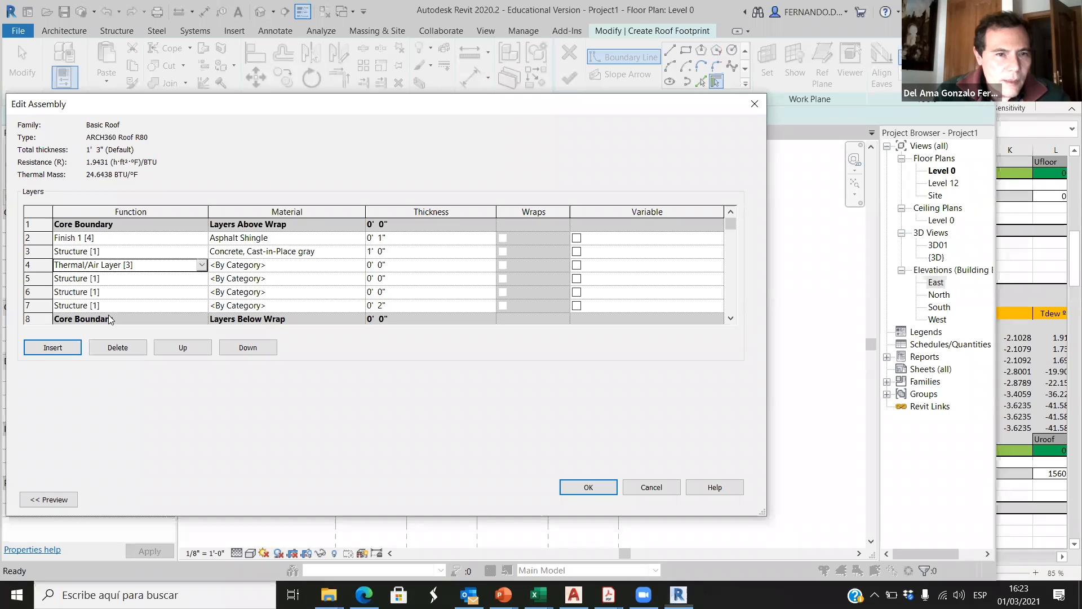
Step: Assign the GLASSWOOL material to the thermal layer below the concrete and make it 17" thick
{"action": "left_click", "coordinate": [362, 269]}
{"action": "left_click", "coordinate": [359, 265]}
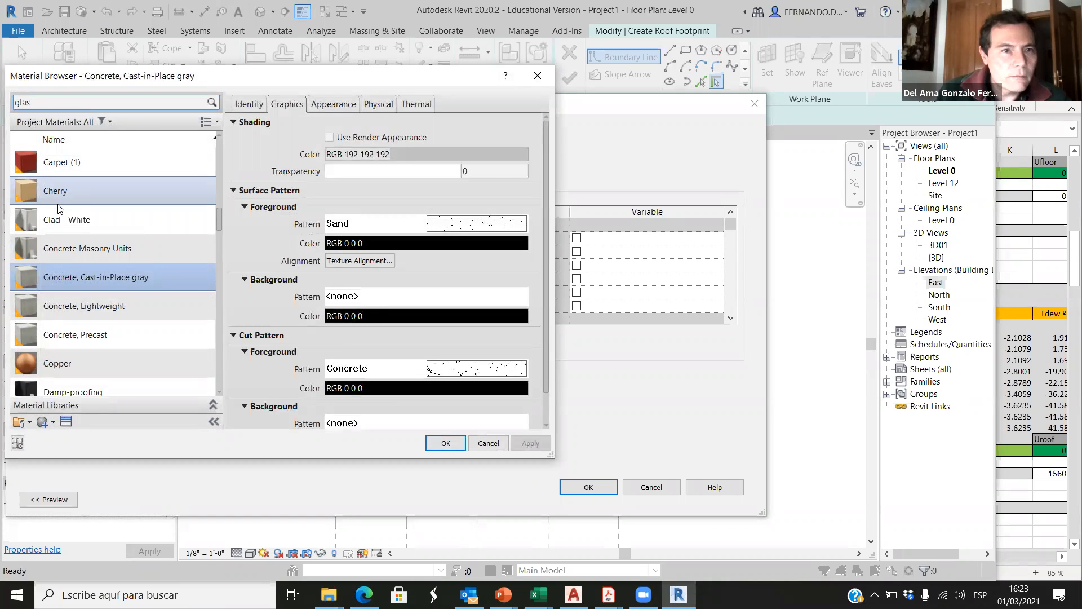
{"action": "left_click", "coordinate": [93, 264]}
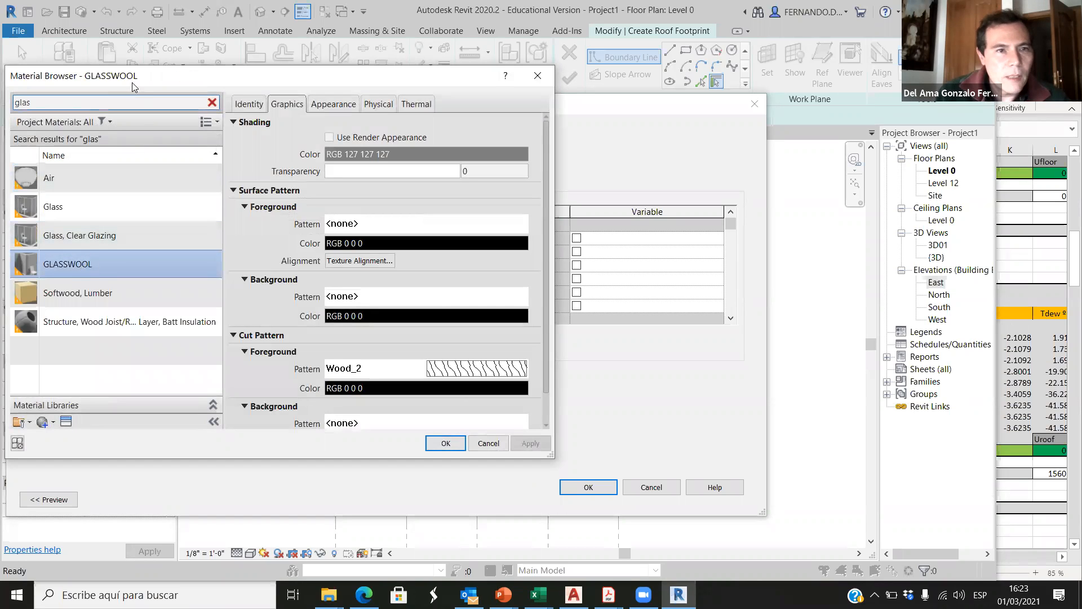
{"action": "double_click", "coordinate": [95, 263]}
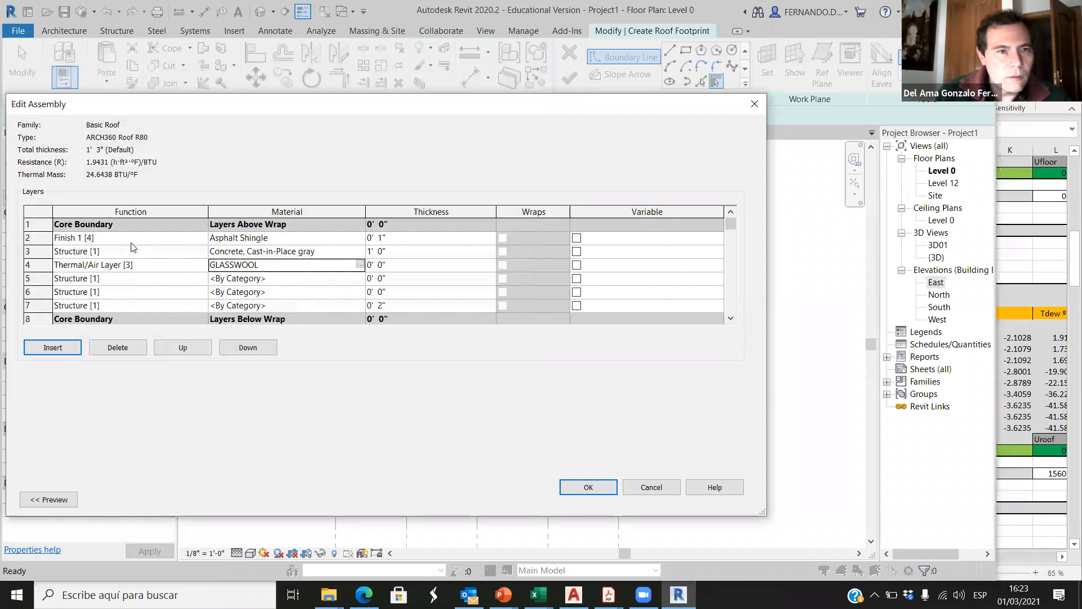
{"action": "left_click", "coordinate": [381, 266]}
{"action": "type", "text": "17"}
{"action": "left_click", "coordinate": [416, 281]}
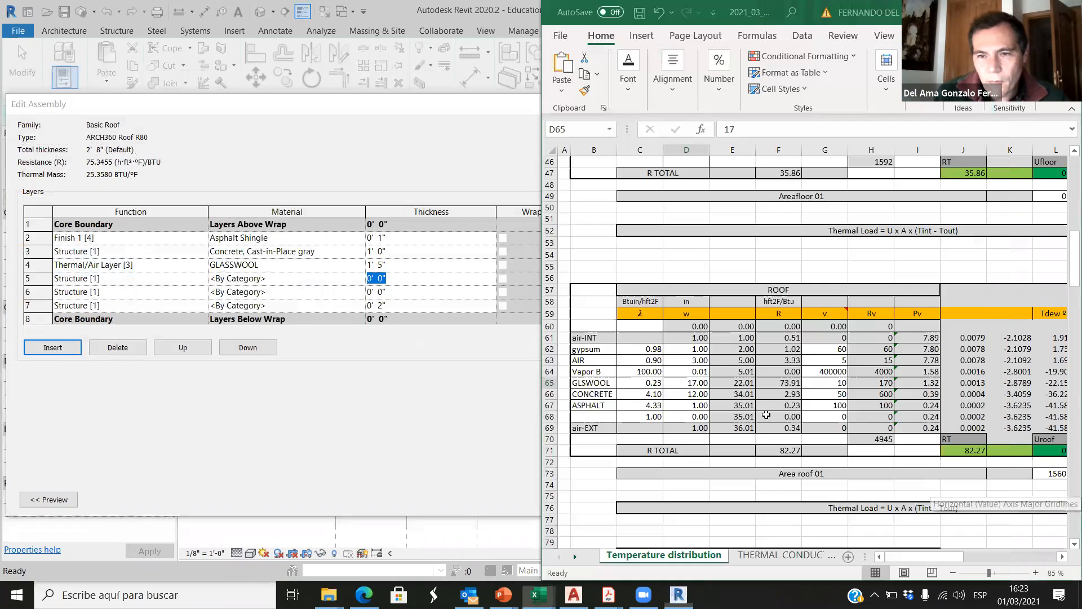
Step: Following the Excel roof table, define the layer below the glass wool as a Membrane Layer in Vapor Retarder
{"action": "left_click", "coordinate": [1009, 488]}
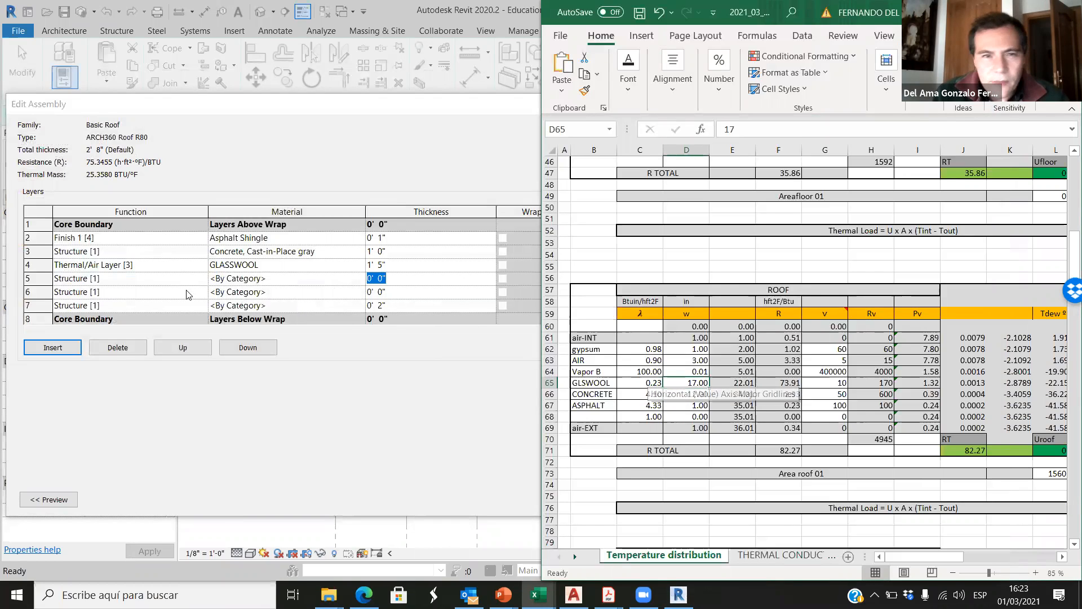
{"action": "left_click", "coordinate": [201, 277]}
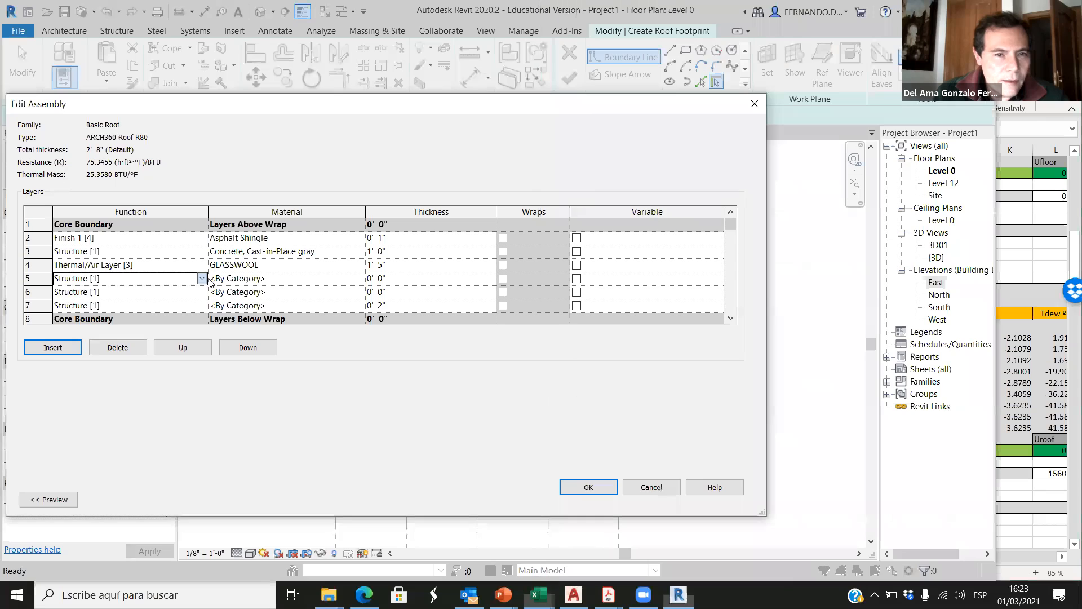
{"action": "left_click", "coordinate": [201, 277]}
{"action": "left_click", "coordinate": [90, 347]}
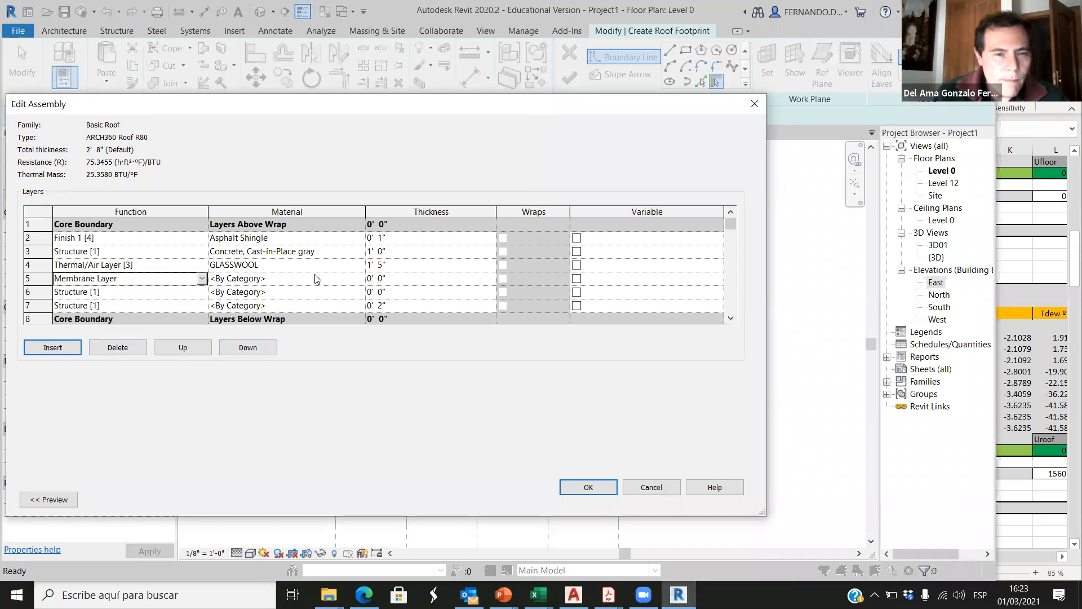
{"action": "left_click", "coordinate": [354, 278]}
{"action": "left_click", "coordinate": [359, 279]}
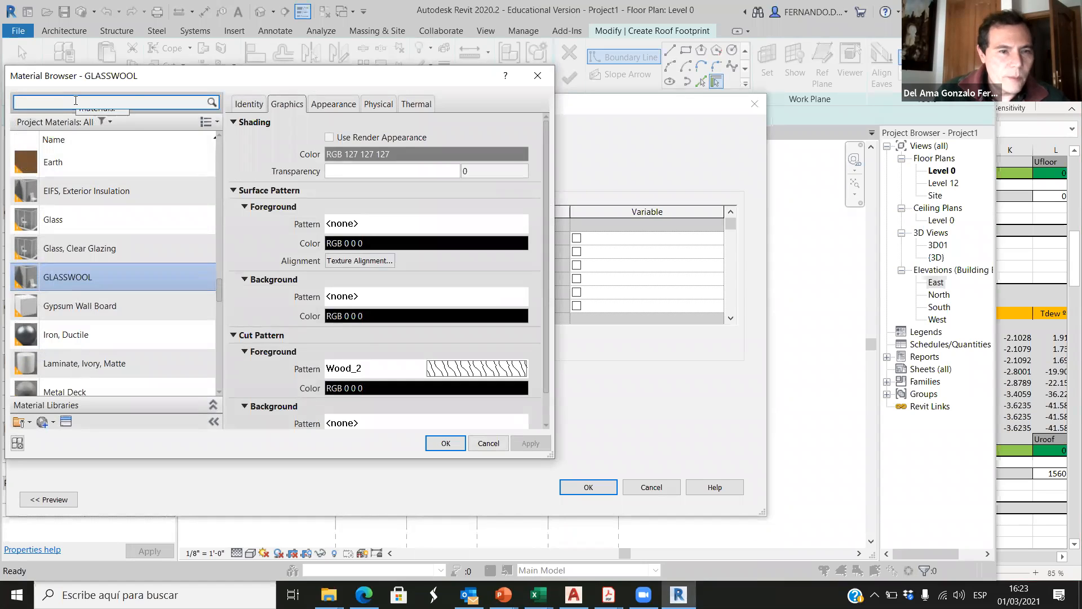
{"action": "left_click", "coordinate": [75, 100]}
{"action": "type", "text": "vapor"}
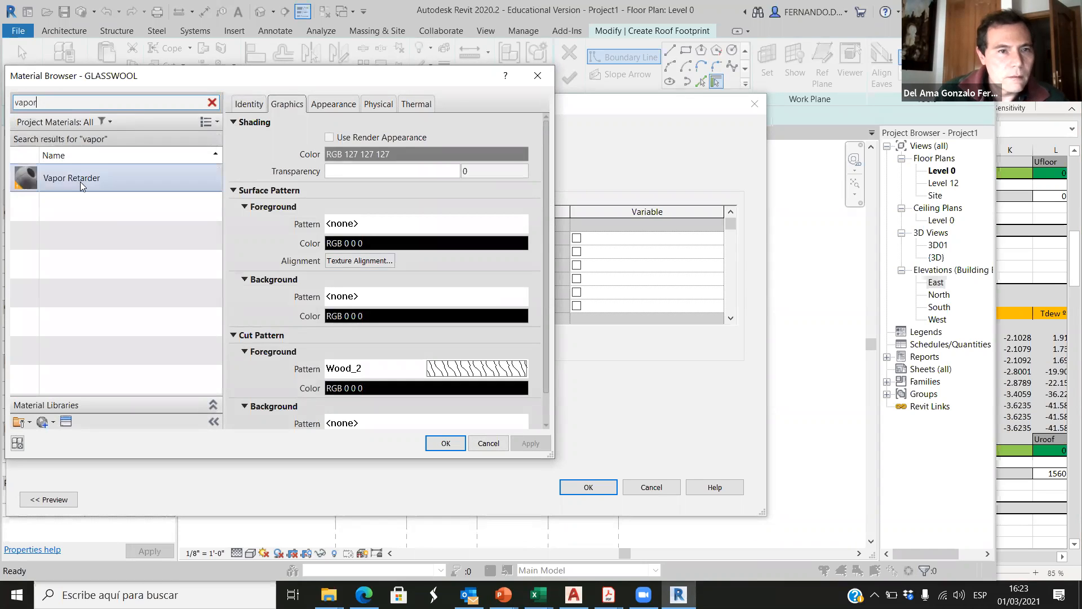
{"action": "left_click", "coordinate": [80, 181]}
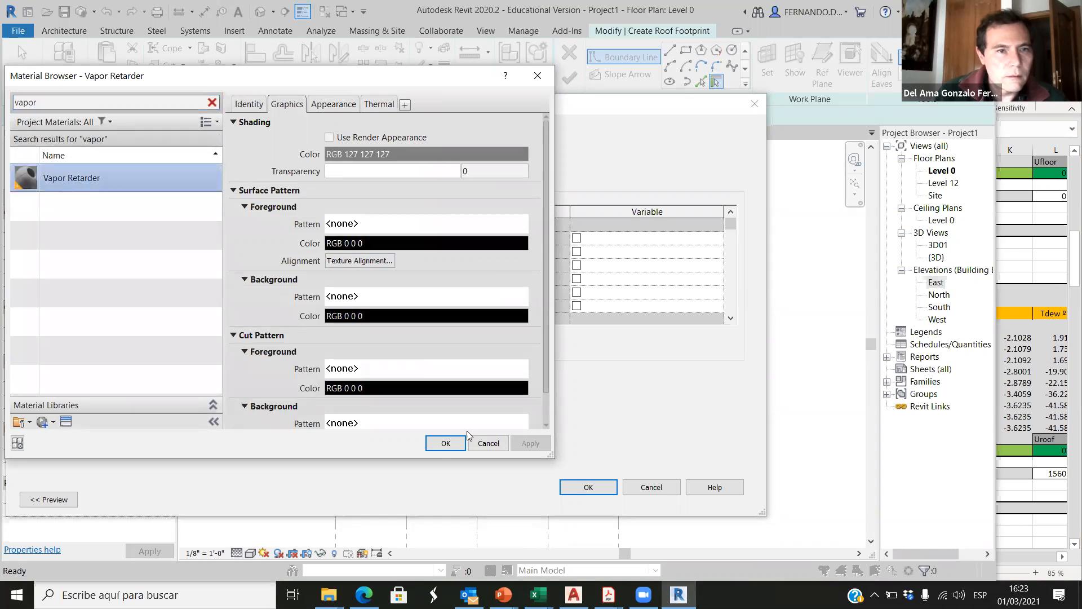
{"action": "left_click", "coordinate": [446, 444]}
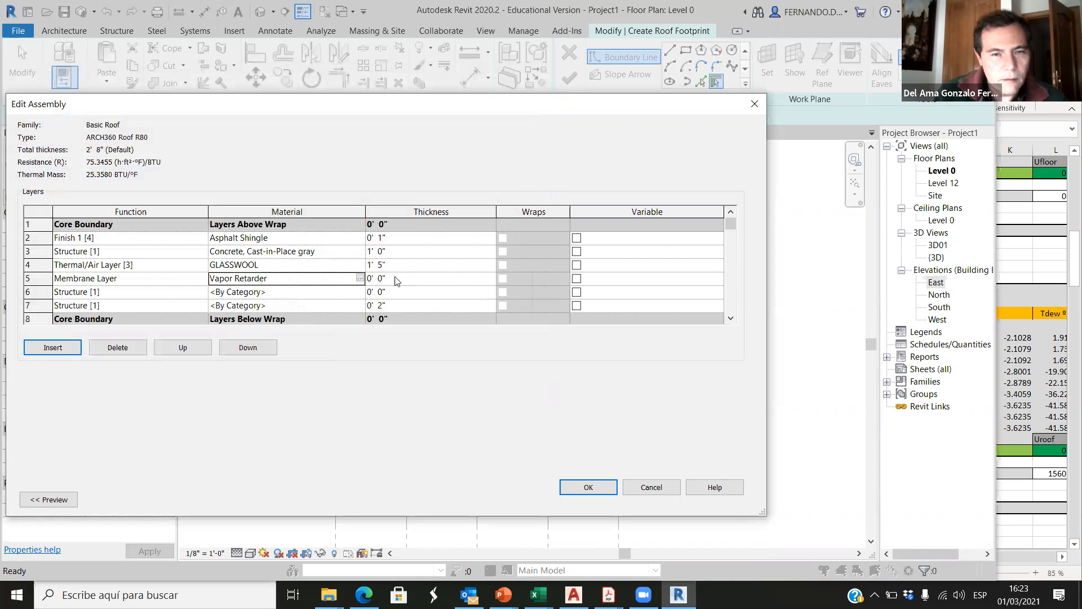
{"action": "left_click", "coordinate": [388, 279]}
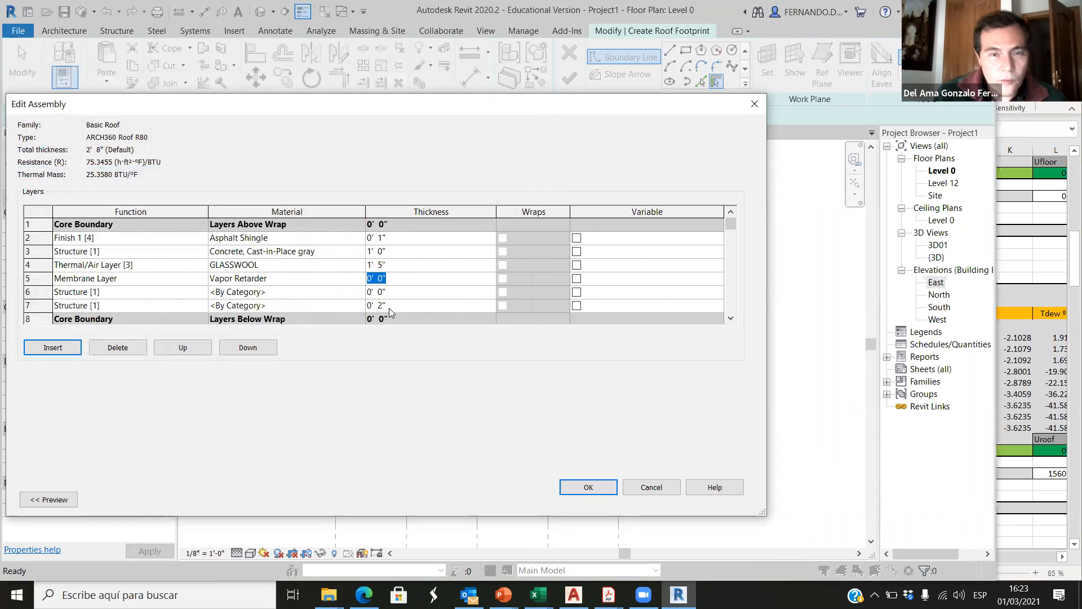
Step: Following the Excel roof table, define the layer below the vapor retarder as Thermal/Air Layer [3] with the Air material
{"action": "left_click", "coordinate": [1034, 498]}
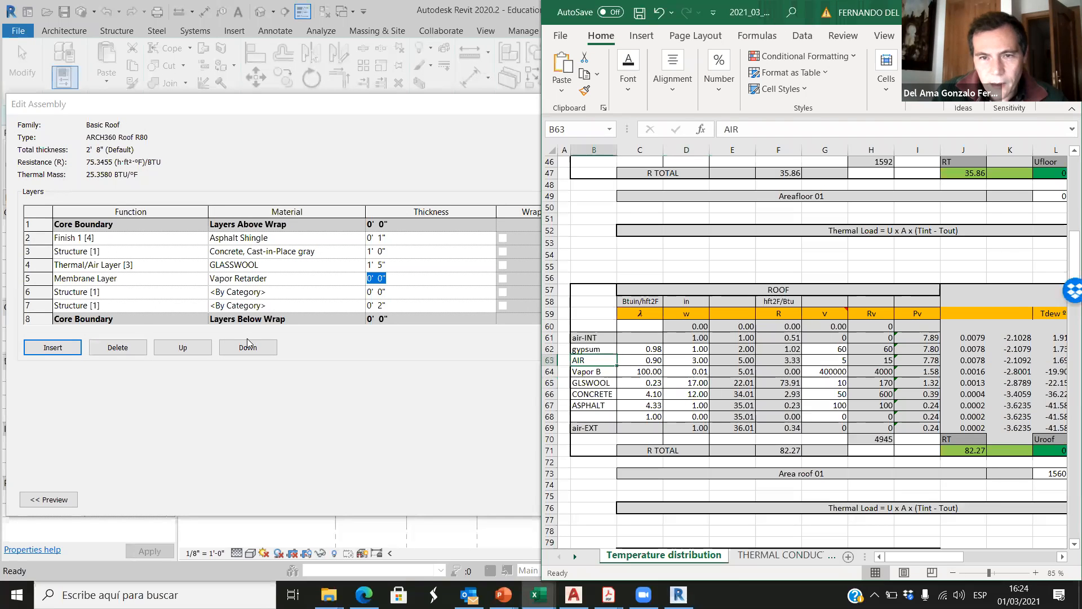
{"action": "left_click", "coordinate": [178, 291]}
{"action": "left_click", "coordinate": [201, 291]}
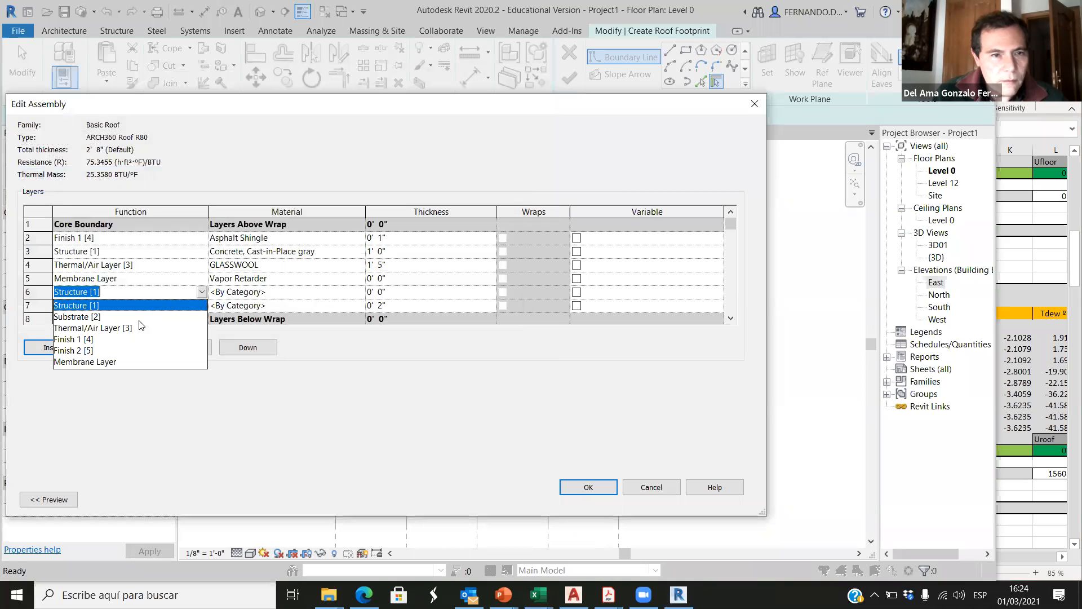
{"action": "left_click", "coordinate": [131, 328]}
{"action": "left_click", "coordinate": [358, 292]}
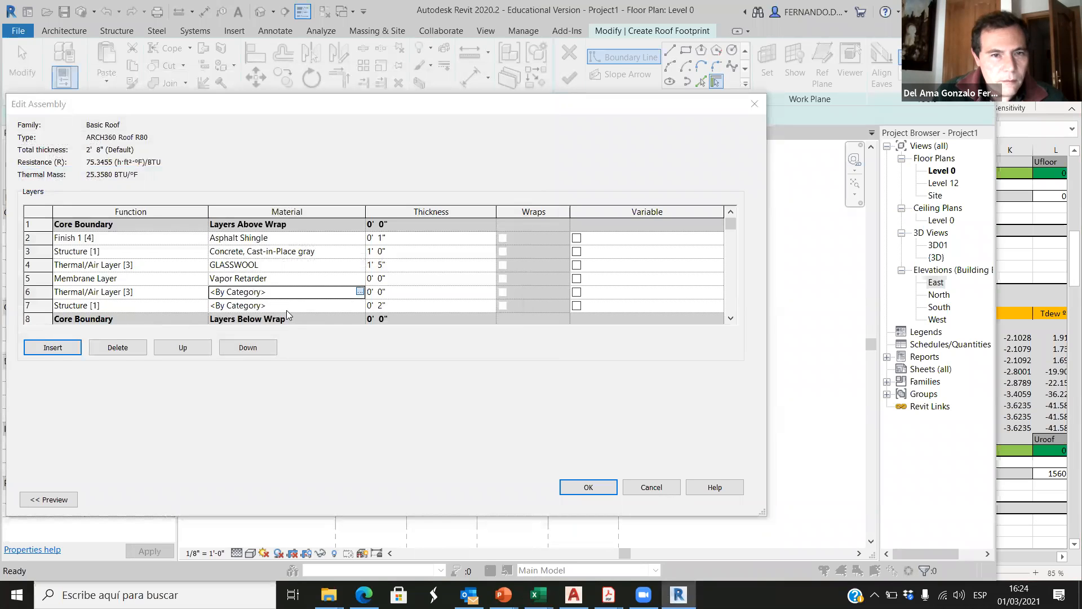
{"action": "left_click", "coordinate": [360, 292]}
{"action": "type", "text": "air"}
{"action": "left_click", "coordinate": [71, 179]}
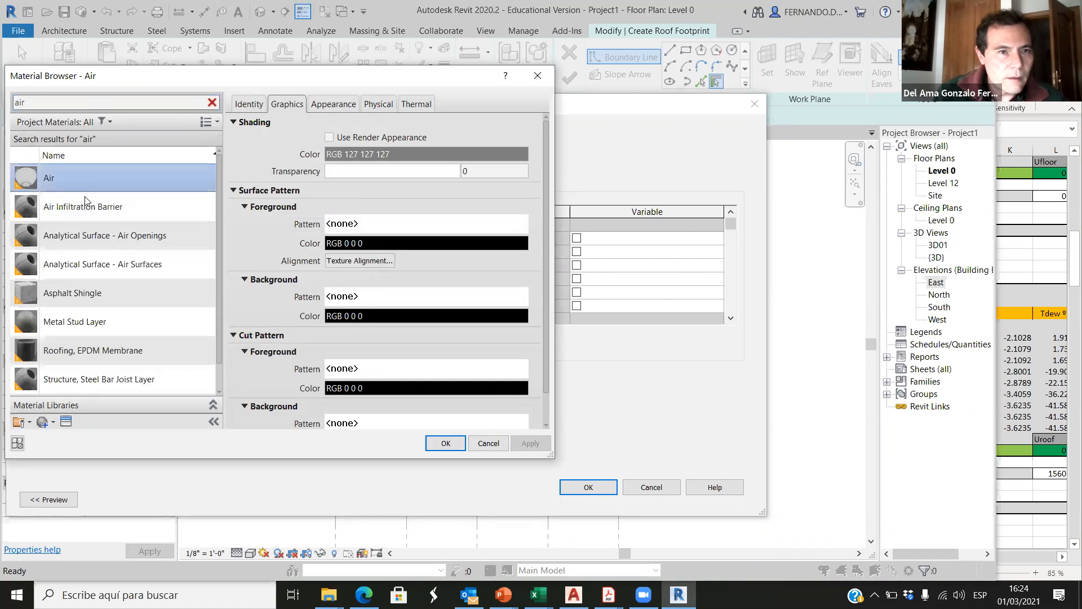
{"action": "left_click", "coordinate": [444, 443]}
Step: Check the air gap's width in the Excel roof table and set the Revit Air layer's thickness to 3"
{"action": "left_click", "coordinate": [410, 297]}
{"action": "left_click", "coordinate": [996, 467]}
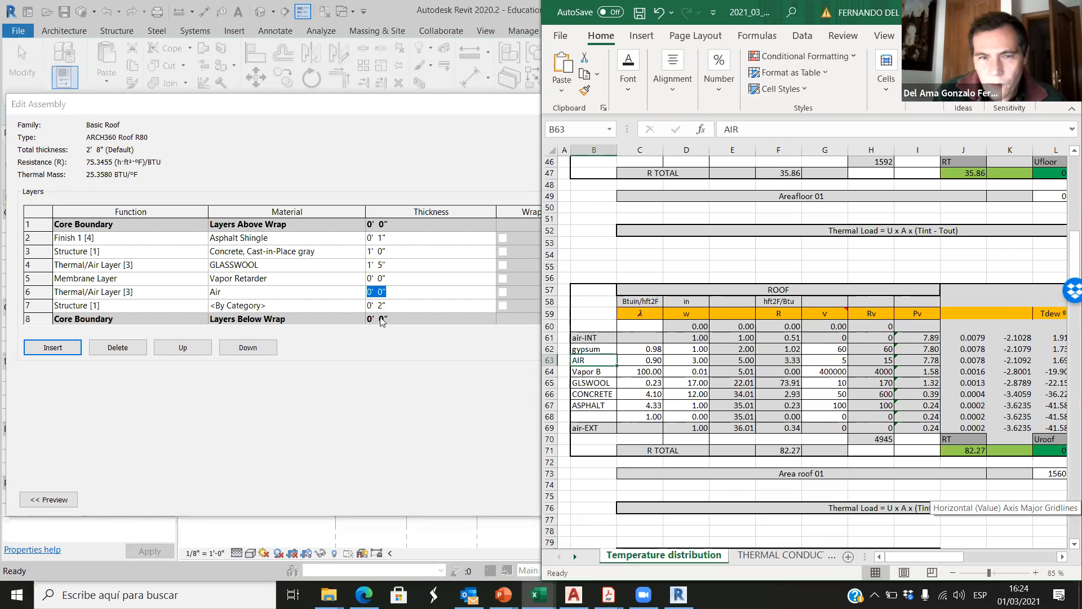
{"action": "left_click", "coordinate": [380, 291]}
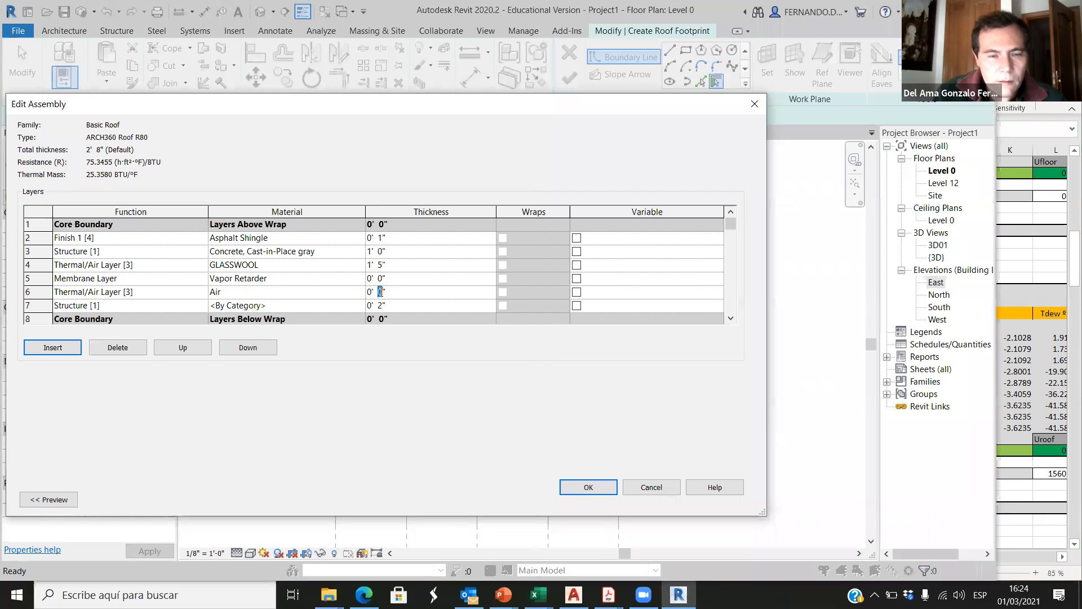
{"action": "type", "text": "3"}
Step: Define the innermost roof layer as Finish 1 [4] in Gypsum Wall Board, 1" thick, and accept the assembly
{"action": "left_click", "coordinate": [186, 305]}
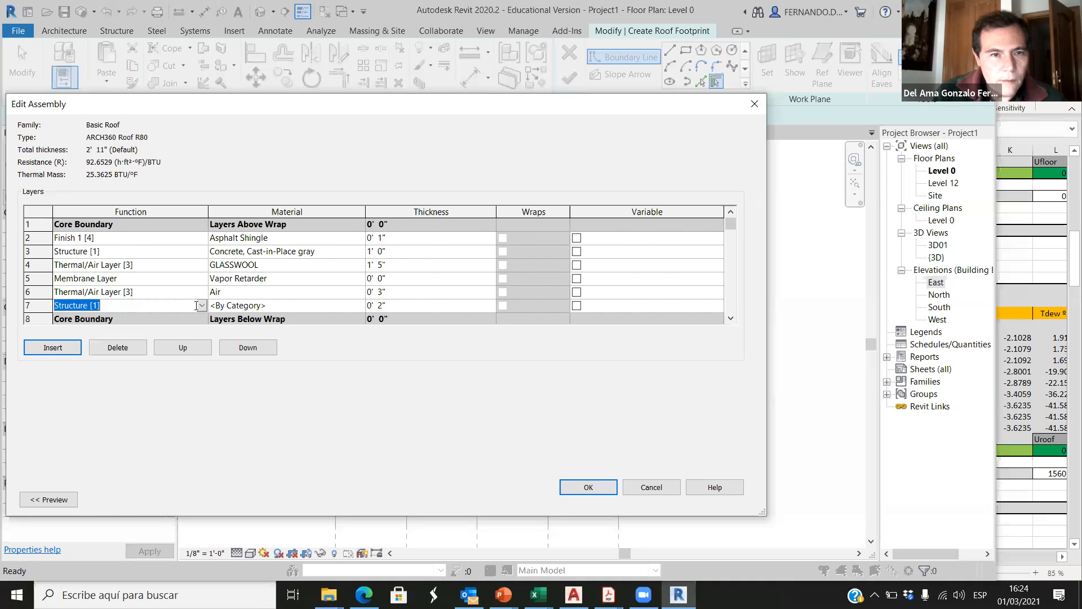
{"action": "left_click", "coordinate": [201, 306]}
{"action": "left_click", "coordinate": [115, 354]}
{"action": "left_click", "coordinate": [354, 306]}
{"action": "left_click", "coordinate": [361, 305]}
{"action": "type", "text": "gyp"}
{"action": "left_click", "coordinate": [77, 178]}
{"action": "left_click", "coordinate": [455, 444]}
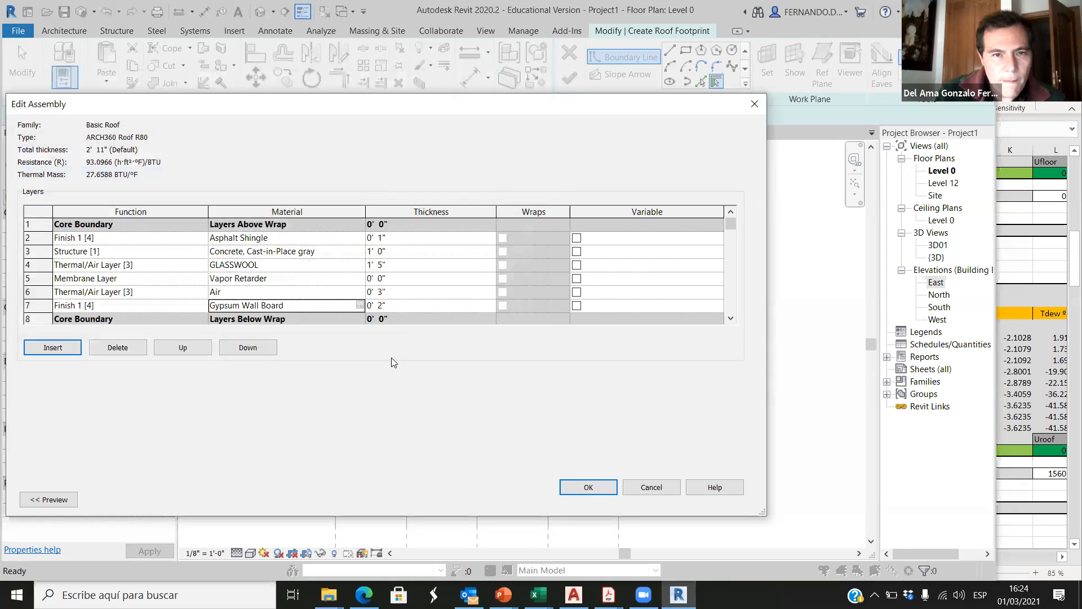
{"action": "left_click", "coordinate": [378, 306]}
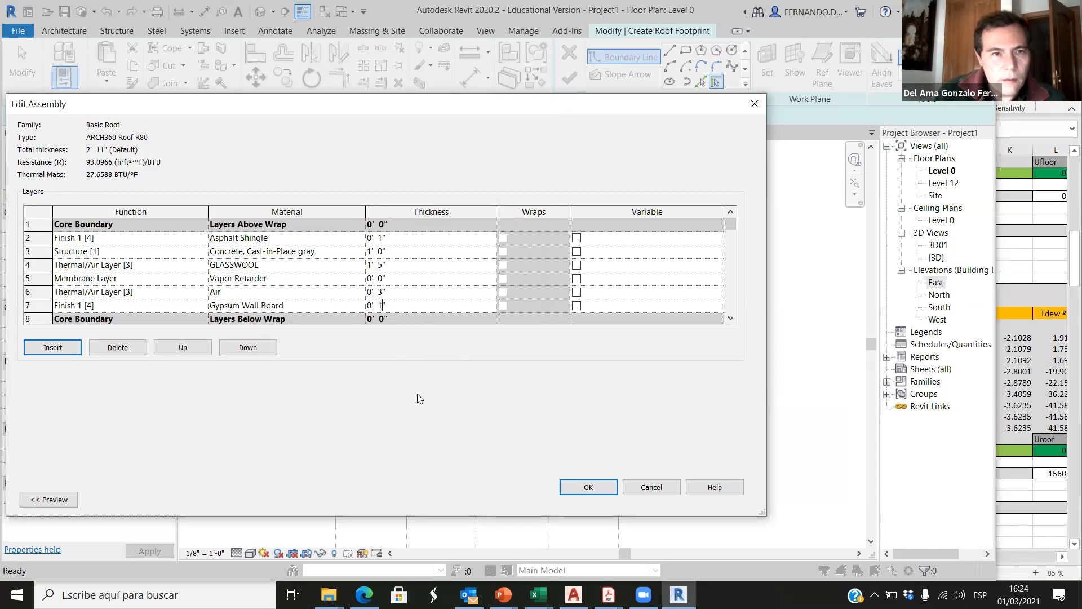
{"action": "left_click", "coordinate": [598, 488]}
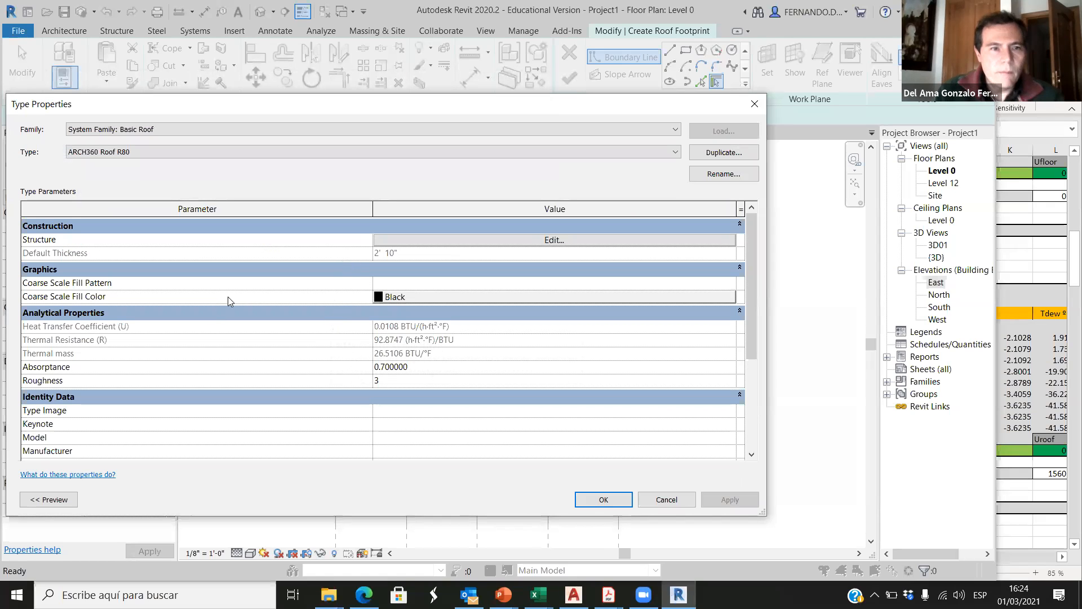
Step: Compare the roof type's Thermal Resistance (R) in Revit with the R TOTAL of the Excel roof table
{"action": "scroll", "coordinate": [380, 417], "scroll_direction": "down", "scroll_amount": 4}
{"action": "scroll", "coordinate": [385, 403], "scroll_direction": "up", "scroll_amount": 3}
{"action": "scroll", "coordinate": [386, 403], "scroll_direction": "up", "scroll_amount": 1}
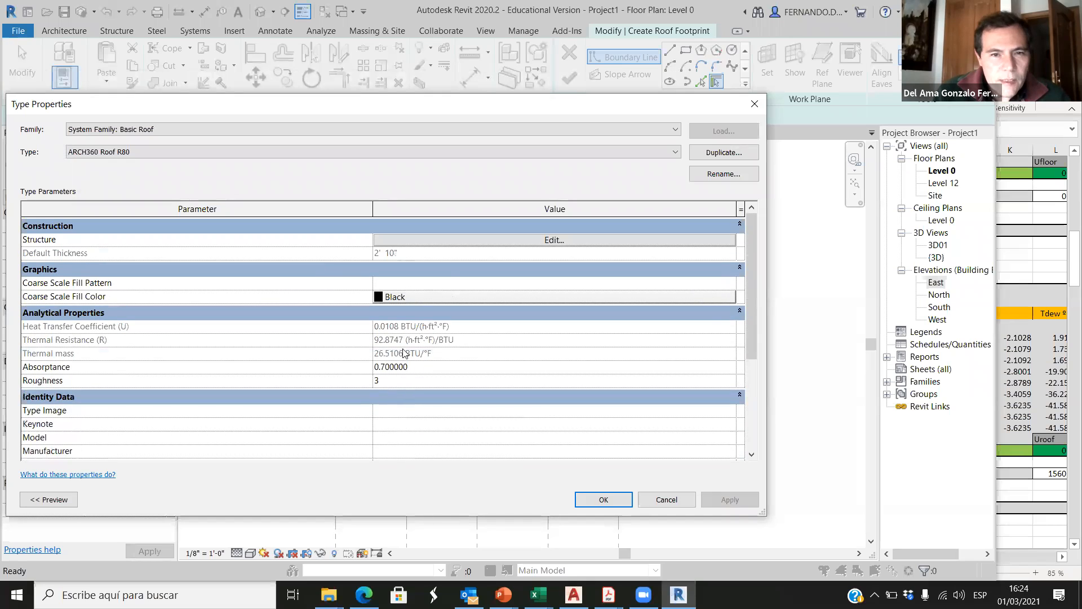
{"action": "left_click", "coordinate": [1019, 528]}
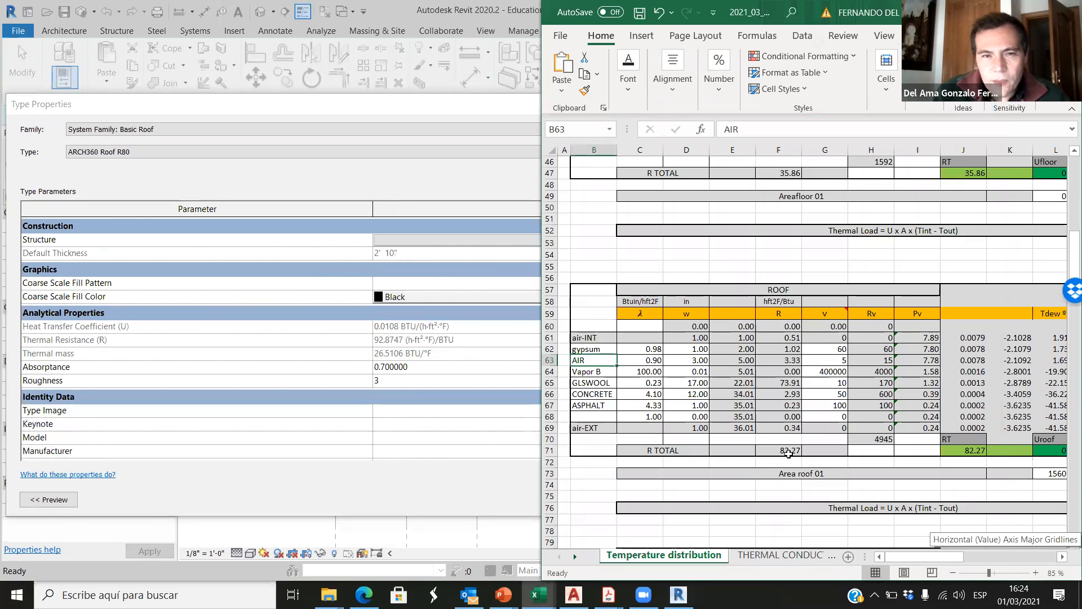
{"action": "left_click", "coordinate": [473, 440]}
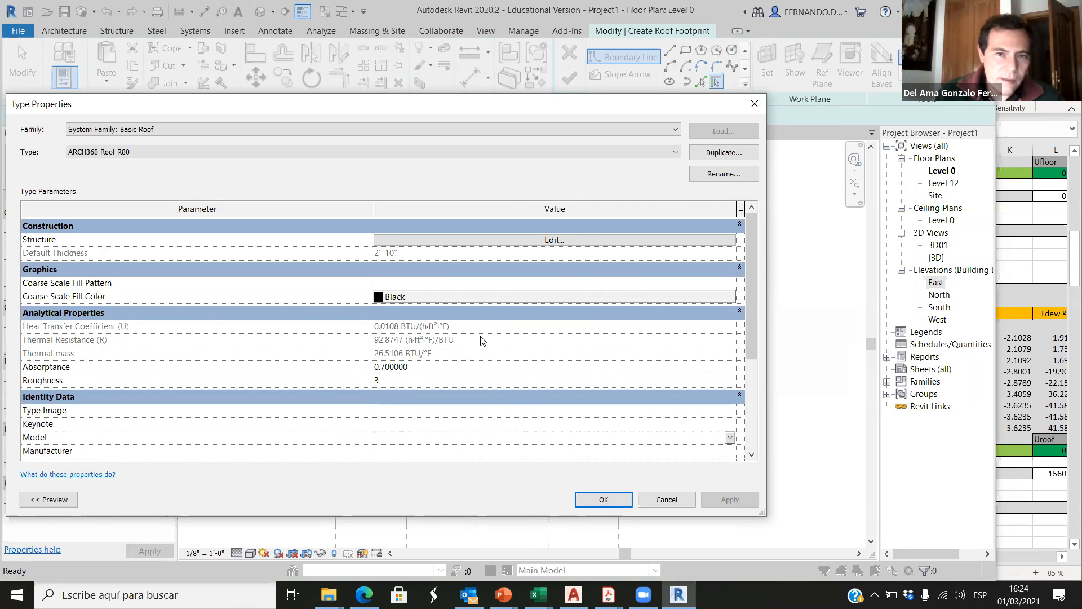
Step: Reopen the roof structure and try a GLASSWOOL layer thickness of 1' 2"
{"action": "left_click", "coordinate": [587, 240]}
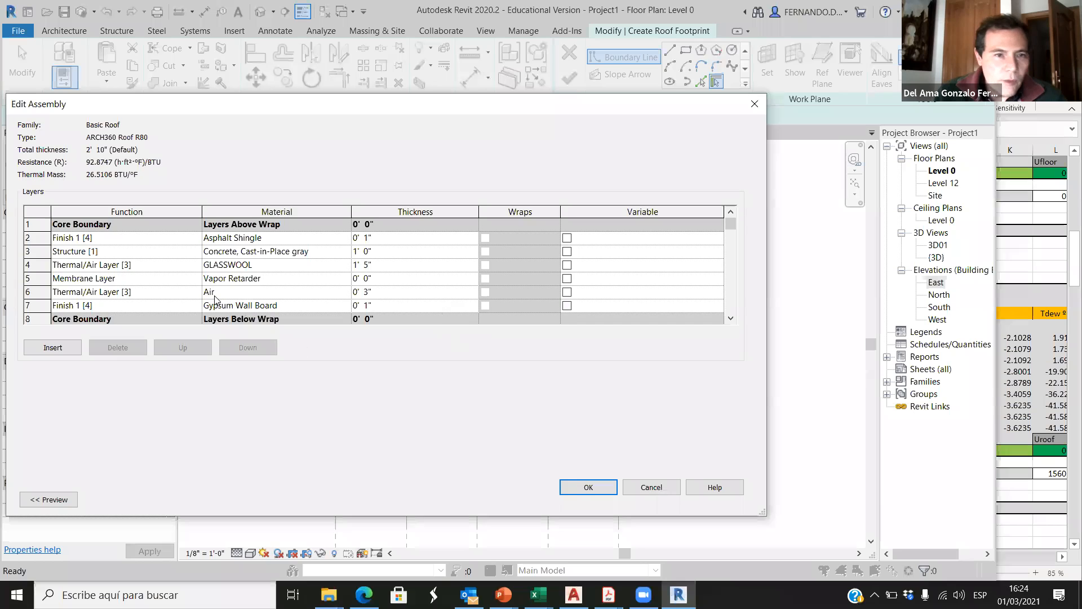
{"action": "left_click", "coordinate": [368, 265]}
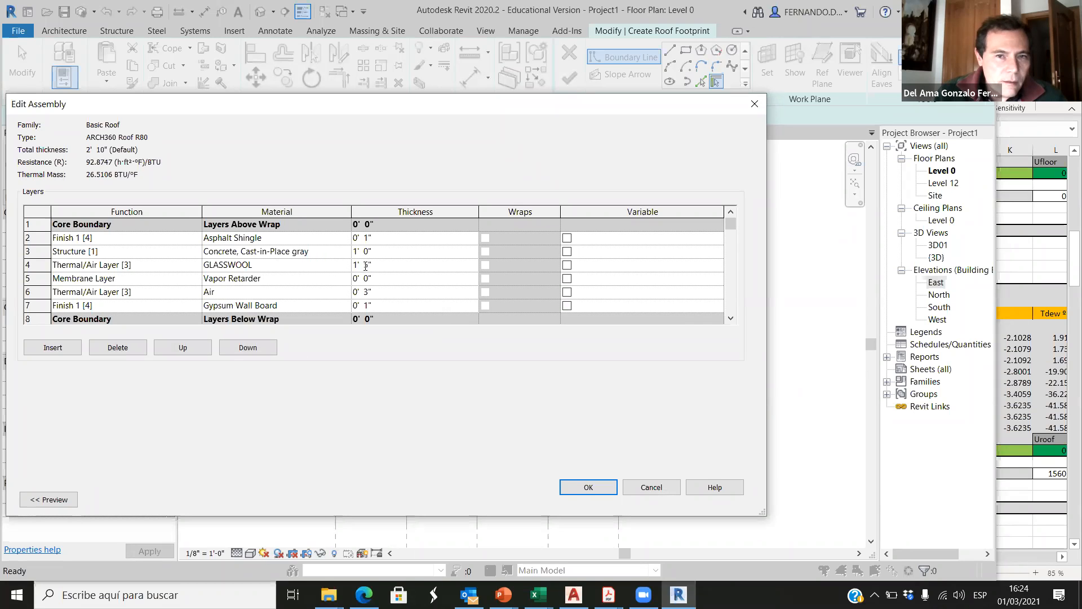
{"action": "type", "text": "2"}
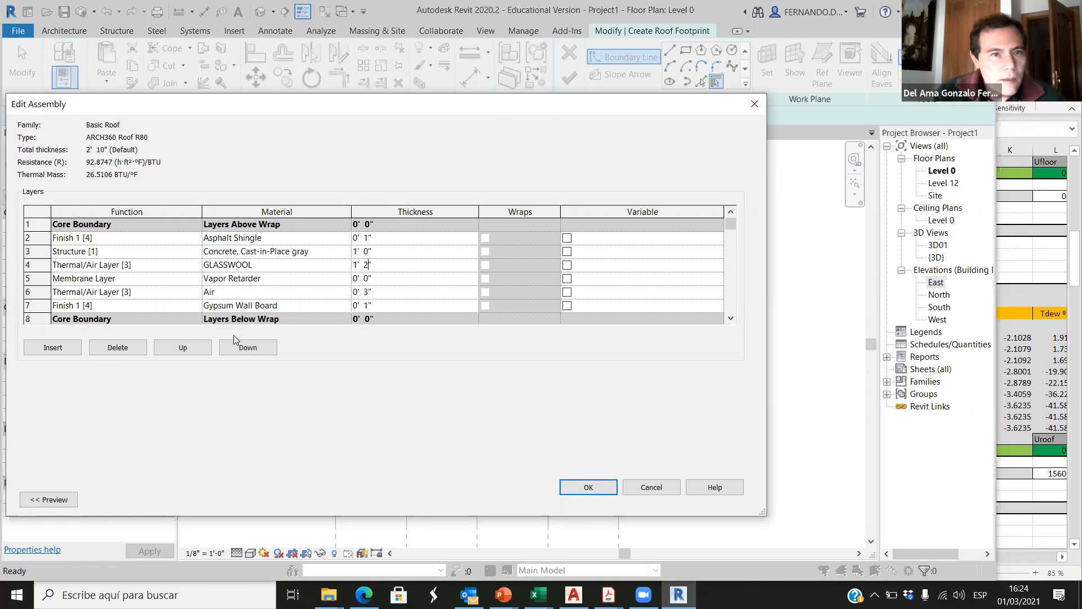
{"action": "left_click", "coordinate": [581, 485]}
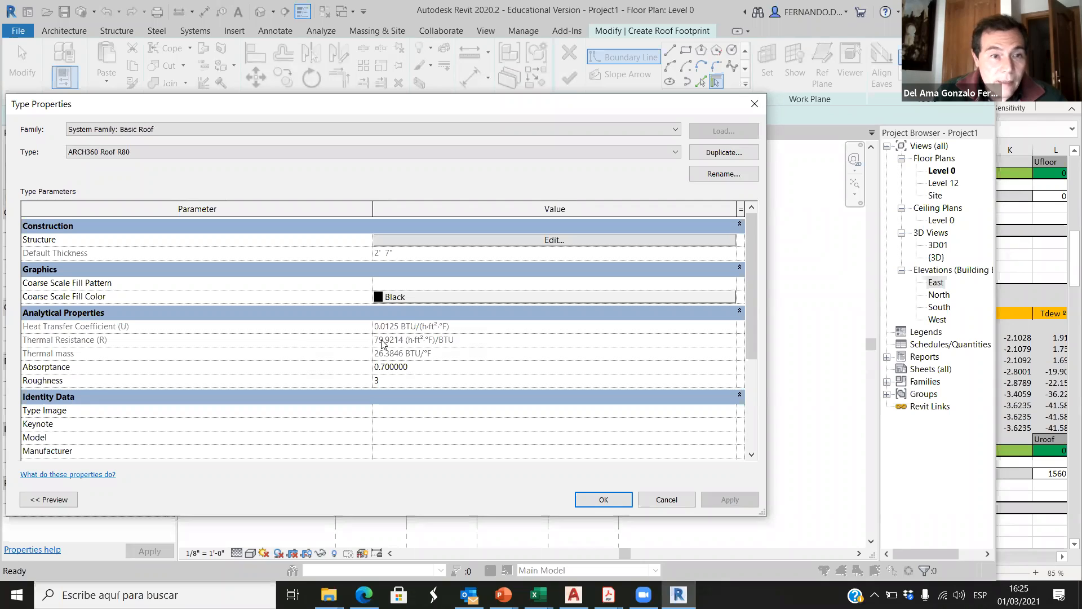
Step: Set the GLASSWOOL layer's thickness to 1' 3" and compare the roof's thermal resistance with the Excel R TOTAL
{"action": "left_click", "coordinate": [571, 242]}
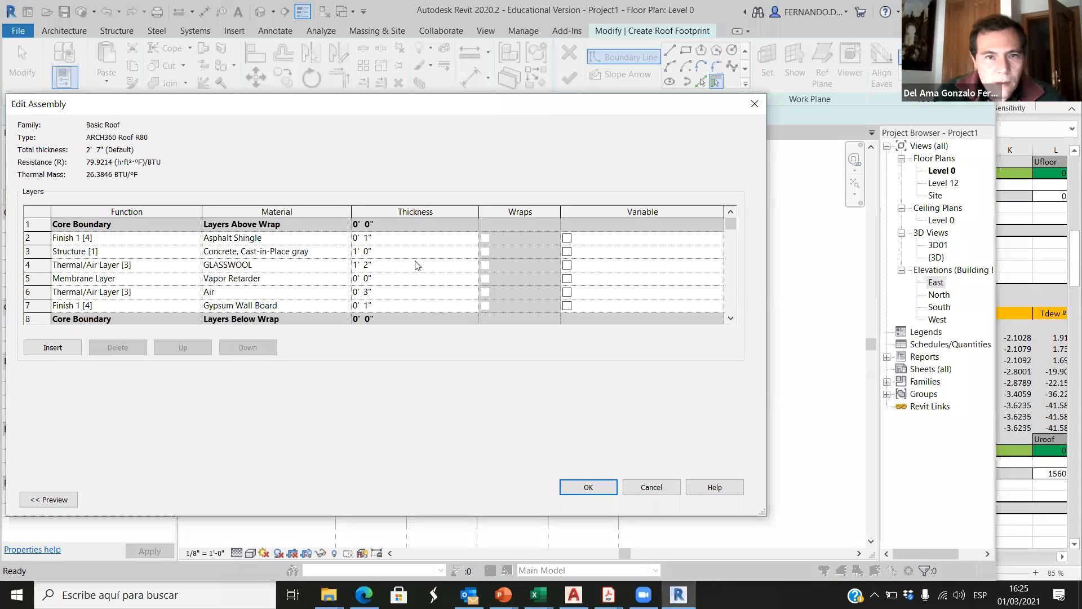
{"action": "left_click", "coordinate": [367, 264]}
{"action": "type", "text": "3"}
{"action": "left_click", "coordinate": [588, 487]}
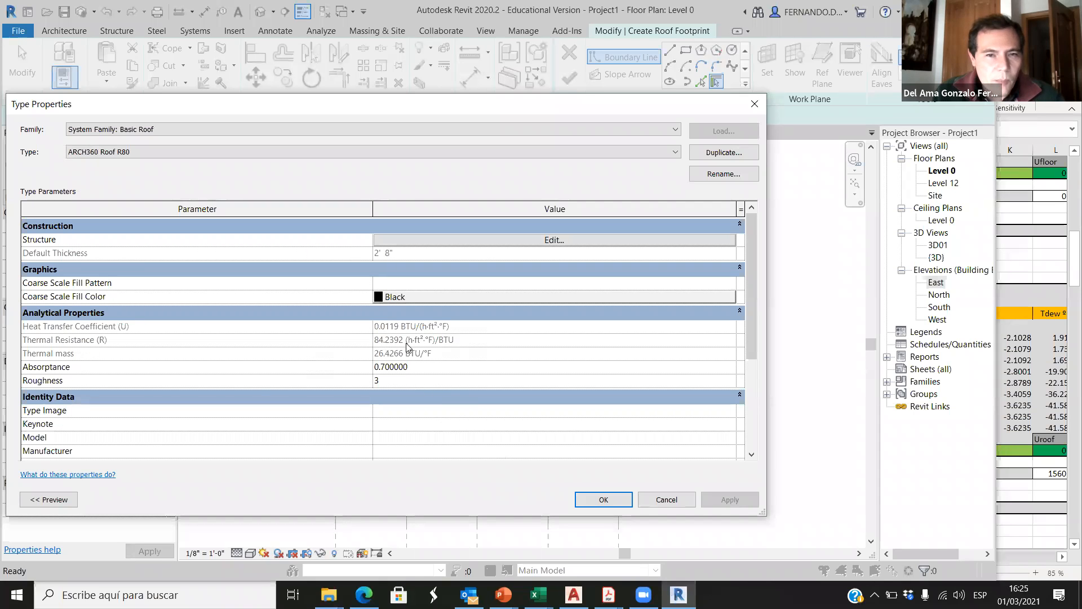
{"action": "left_click", "coordinate": [1010, 488]}
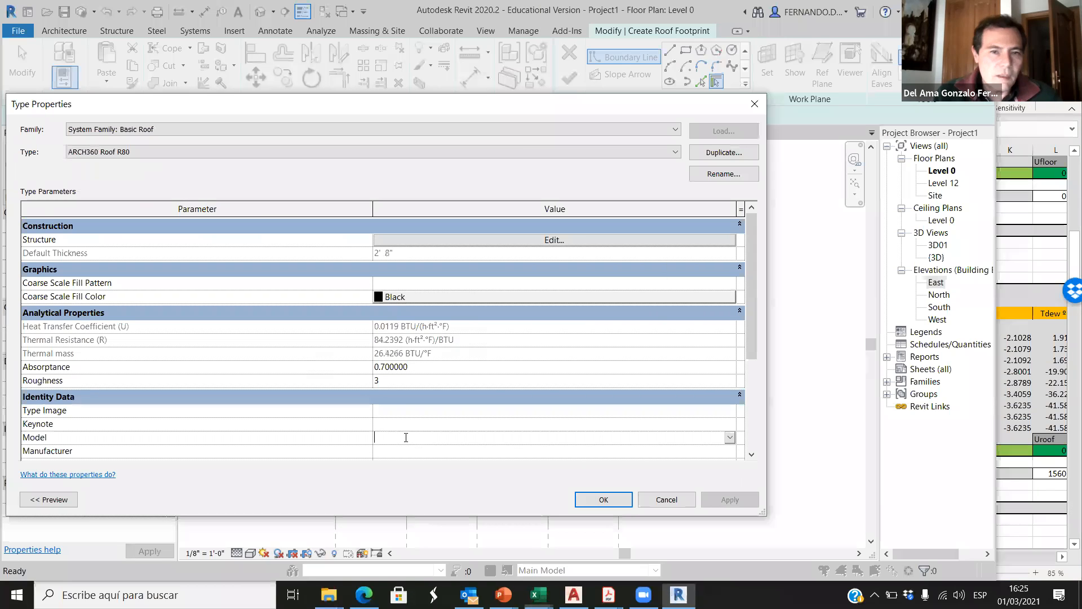
{"action": "left_click", "coordinate": [406, 440]}
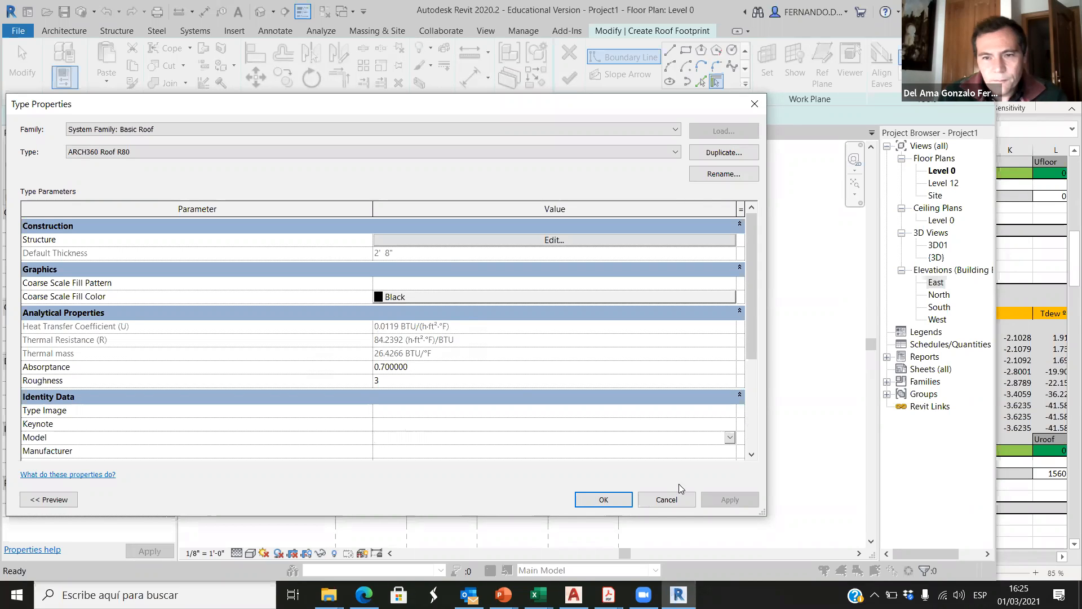
Step: Reopen the ARCH360 Roof R80 structure and review its layers from Asphalt Shingle down to Gypsum Wall Board
{"action": "left_click", "coordinate": [603, 500]}
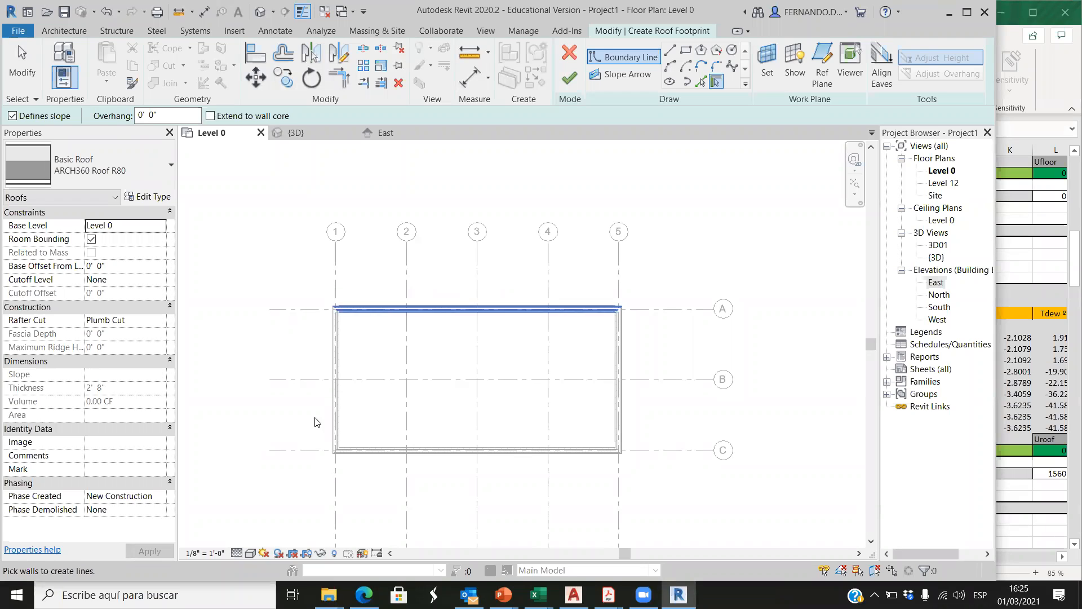
{"action": "left_click", "coordinate": [148, 198]}
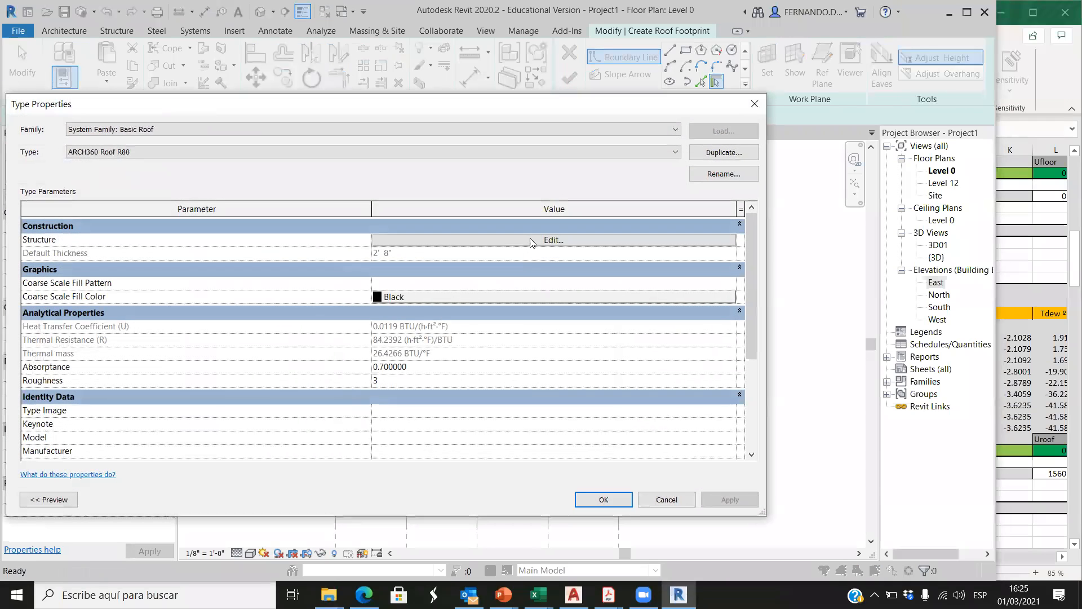
{"action": "left_click", "coordinate": [530, 241]}
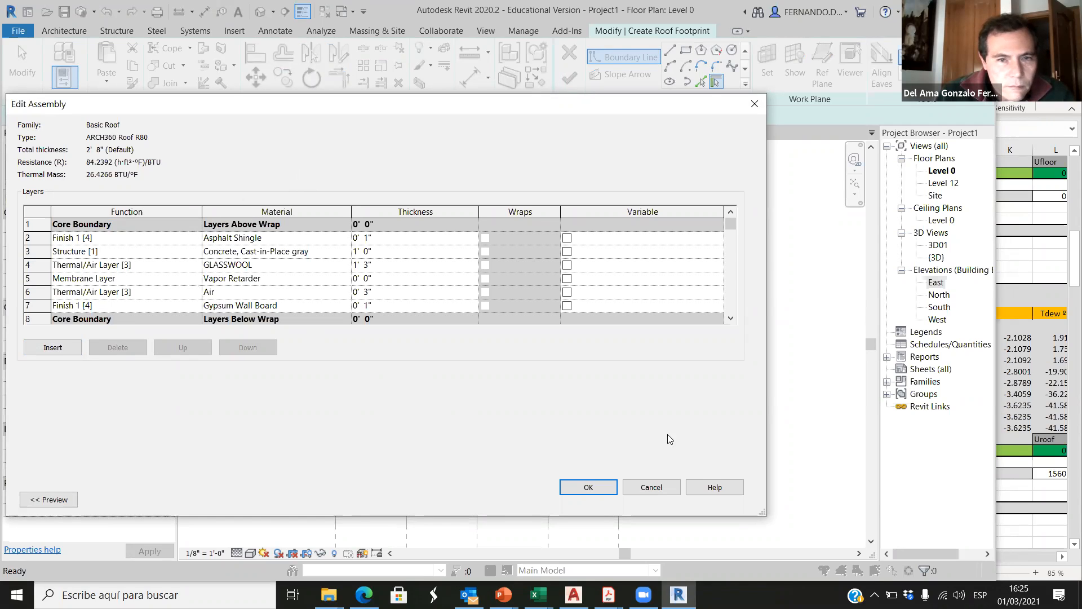
{"action": "left_click", "coordinate": [588, 487]}
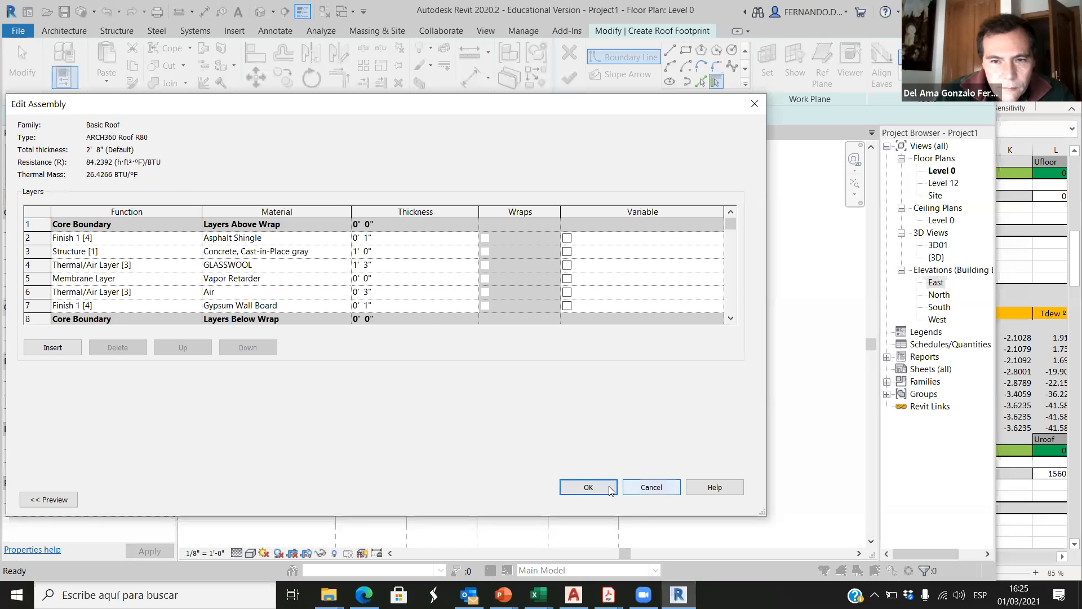
{"action": "left_click", "coordinate": [589, 239]}
{"action": "scroll", "coordinate": [191, 272], "scroll_direction": "down", "scroll_amount": 1}
{"action": "scroll", "coordinate": [193, 273], "scroll_direction": "up", "scroll_amount": 1}
{"action": "left_click_drag", "start_coordinate": [412, 101], "coordinate": [529, 79]}
{"action": "scroll", "coordinate": [219, 272], "scroll_direction": "down", "scroll_amount": 1}
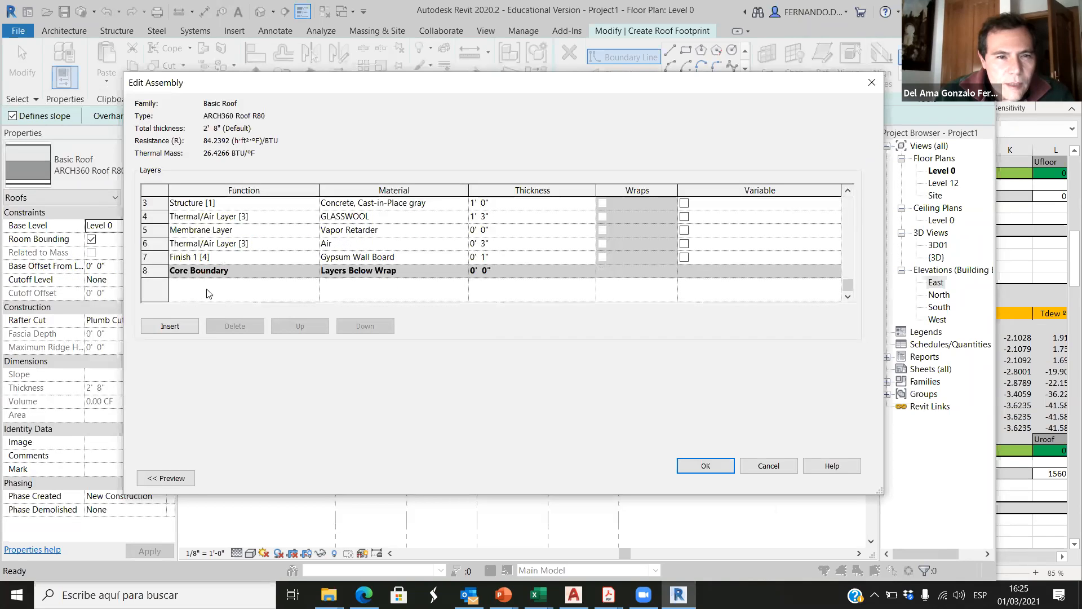
{"action": "scroll", "coordinate": [248, 246], "scroll_direction": "up", "scroll_amount": 1}
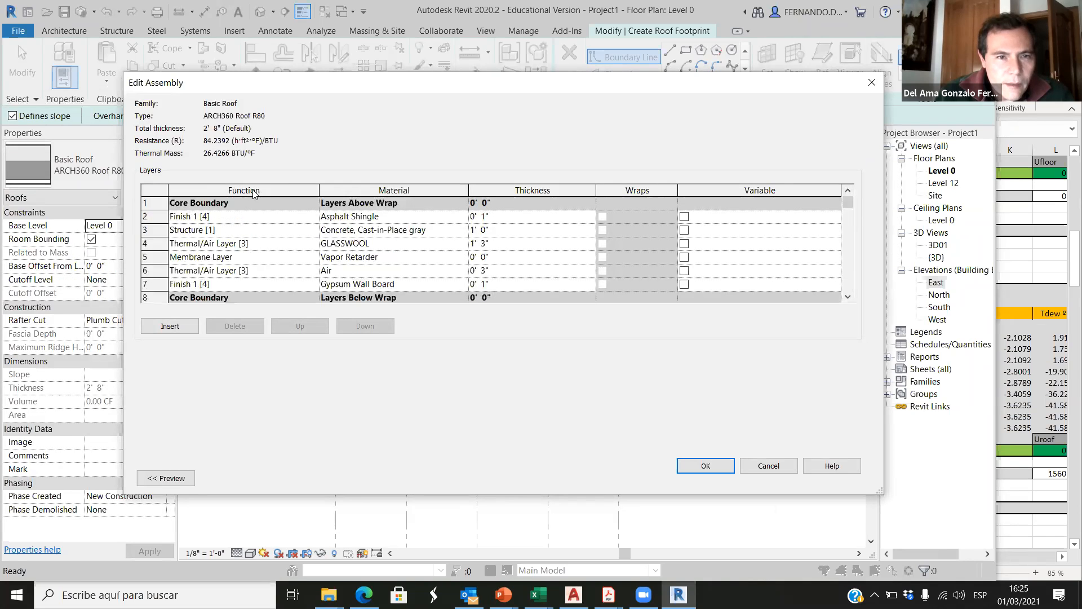
{"action": "scroll", "coordinate": [252, 263], "scroll_direction": "down", "scroll_amount": 1}
{"action": "scroll", "coordinate": [277, 294], "scroll_direction": "up", "scroll_amount": 1}
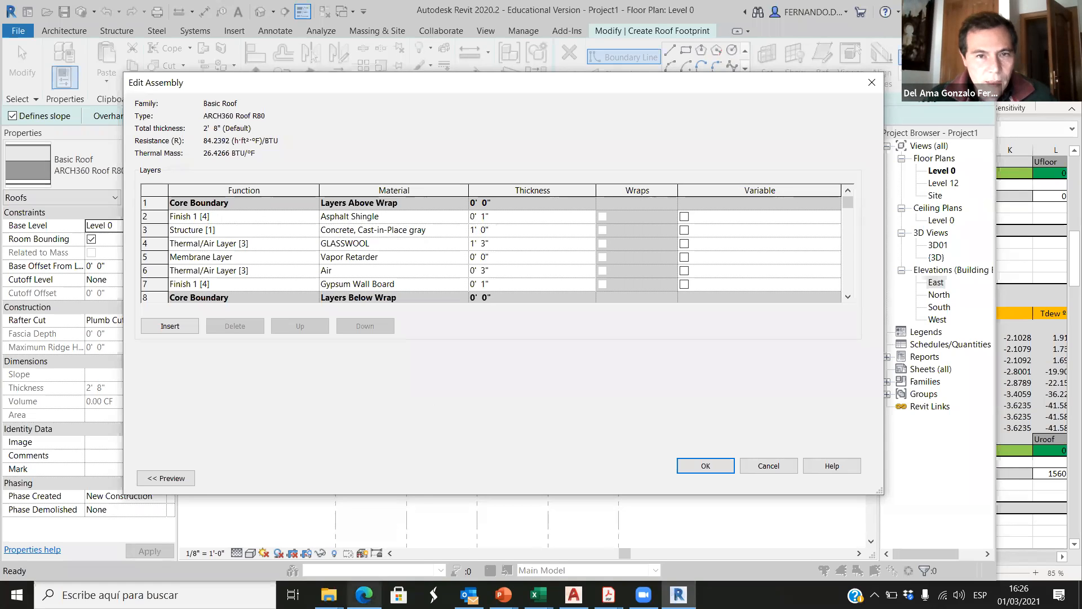
Step: Switch to the Edge browser, search Bing for asphalt shingles, and view an enlarged image of an asphalt shingle roof
{"action": "left_click", "coordinate": [364, 595]}
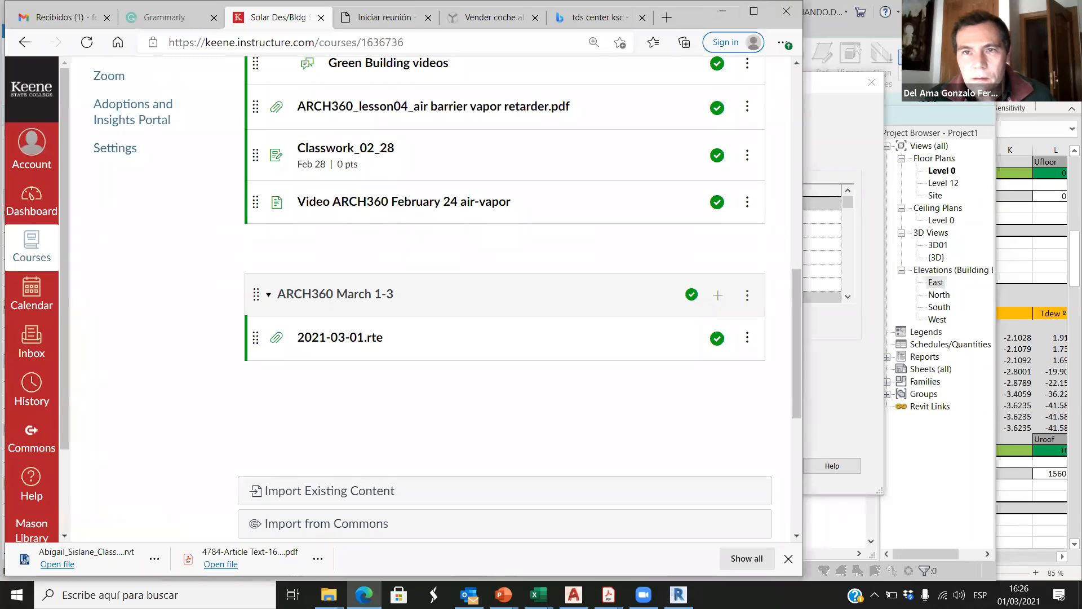
{"action": "left_click", "coordinate": [667, 18]}
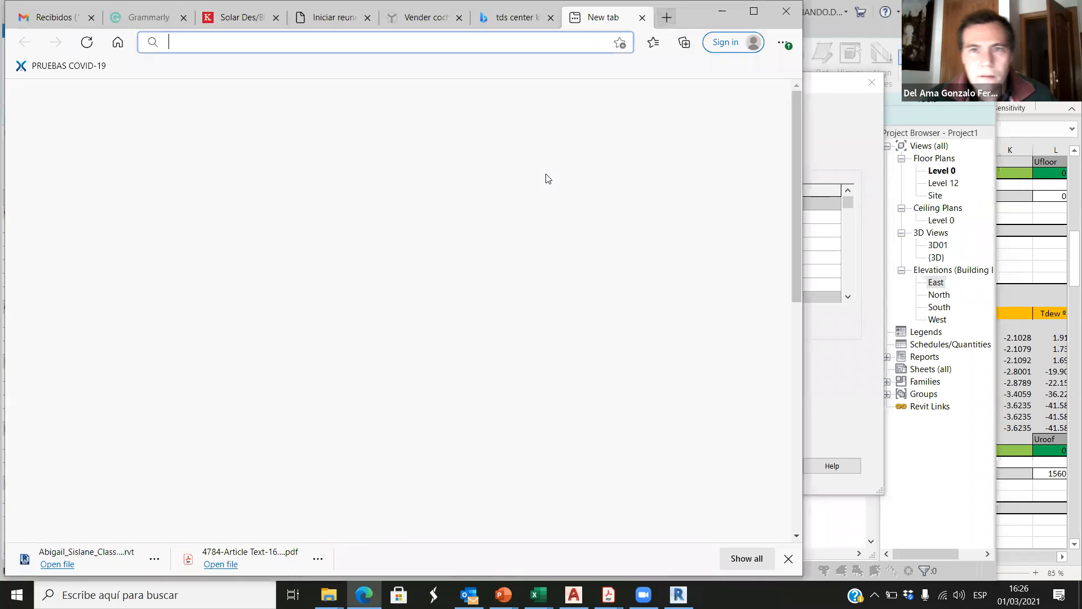
{"action": "type", "text": "asphal"}
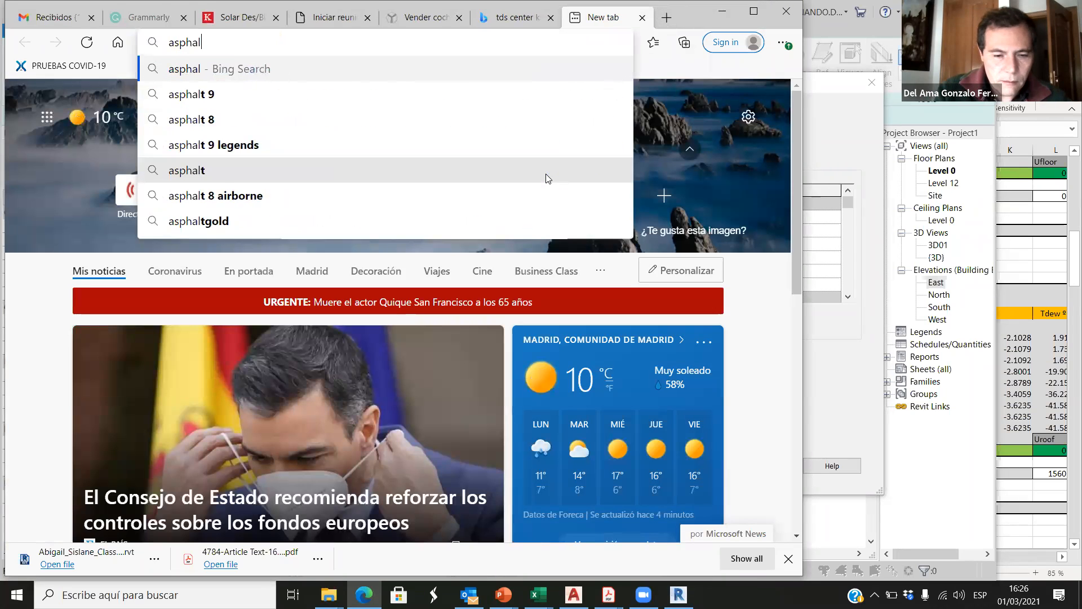
{"action": "type", "text": "t shingles"}
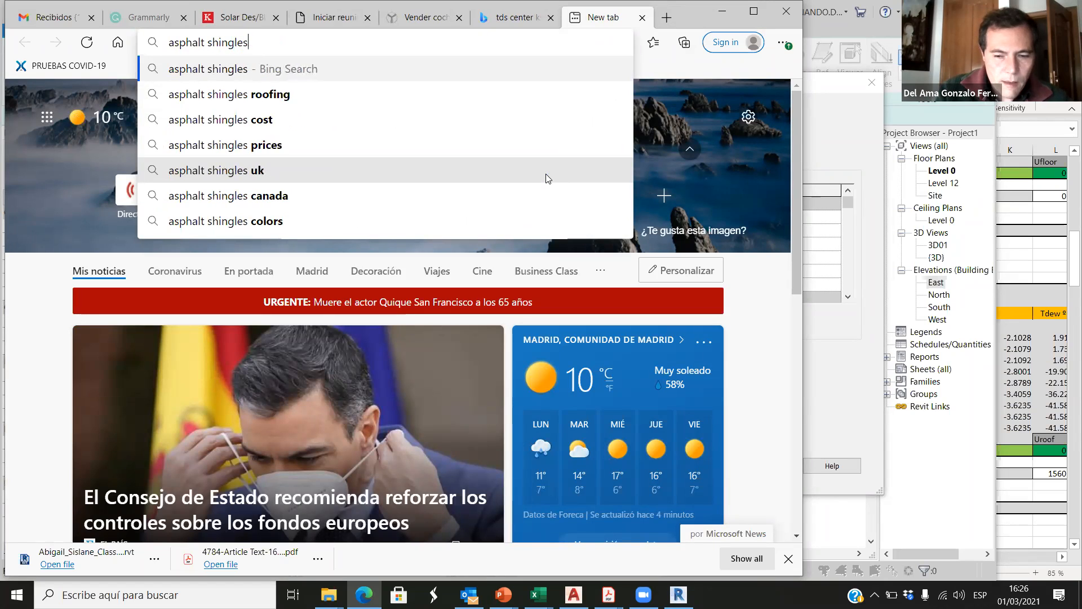
{"action": "key", "text": "Return"}
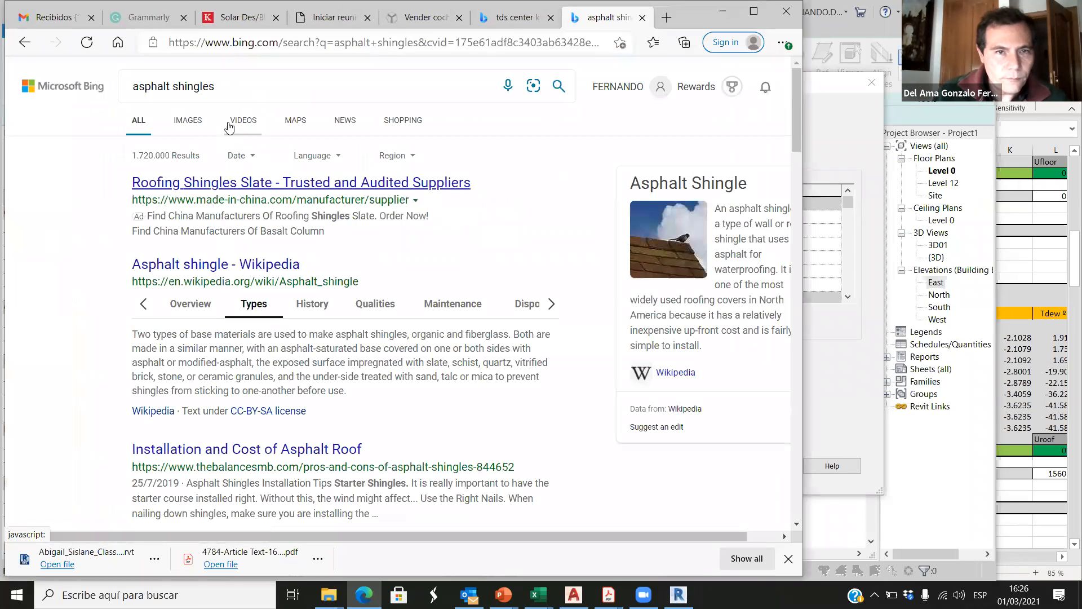
{"action": "left_click", "coordinate": [180, 130]}
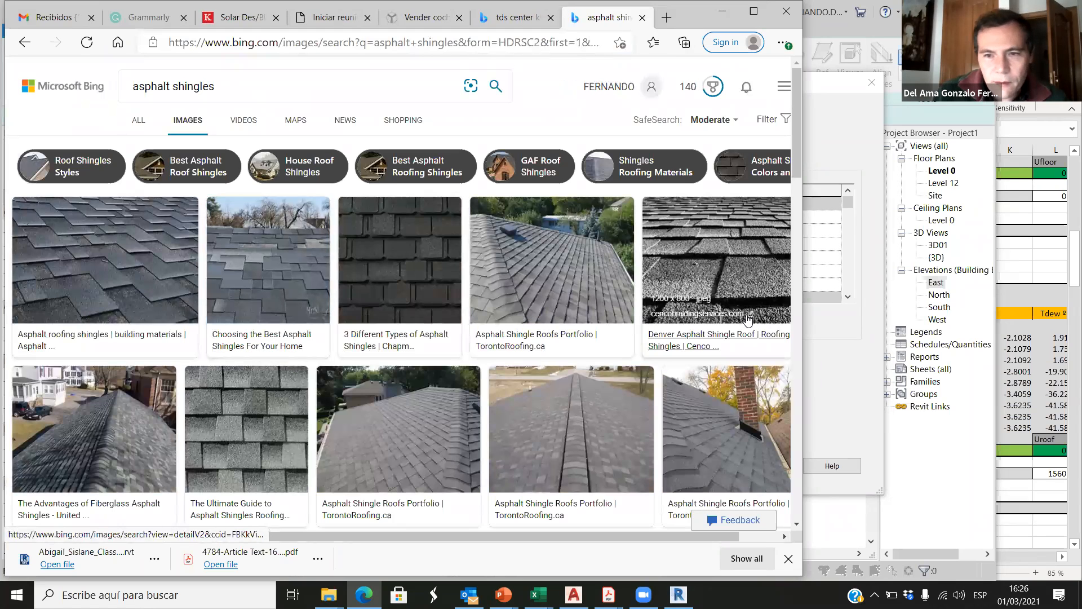
{"action": "left_click", "coordinate": [723, 330]}
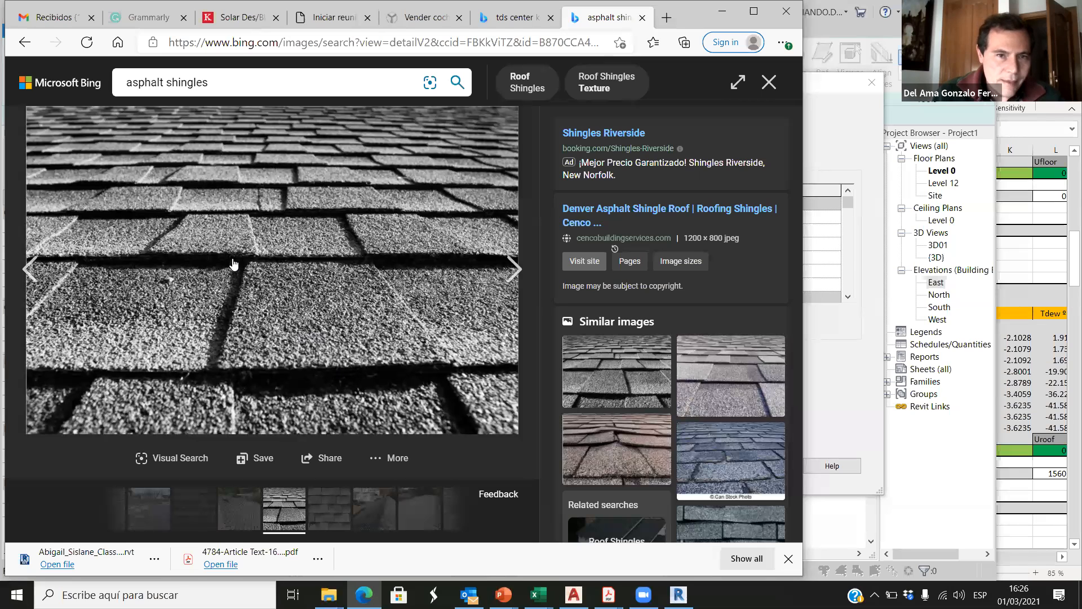
{"action": "left_click", "coordinate": [768, 89]}
{"action": "left_click", "coordinate": [722, 14]}
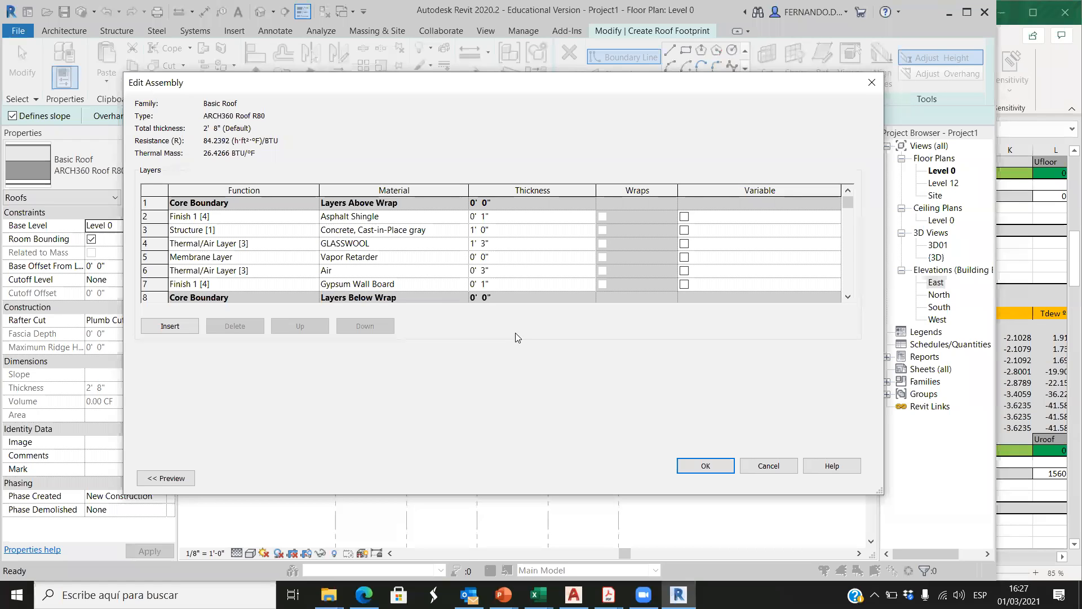
Step: Back in Revit, accept the ARCH360 Roof R80 assembly and type, and set the roof's Base Level to Level 12
{"action": "left_click", "coordinate": [699, 467]}
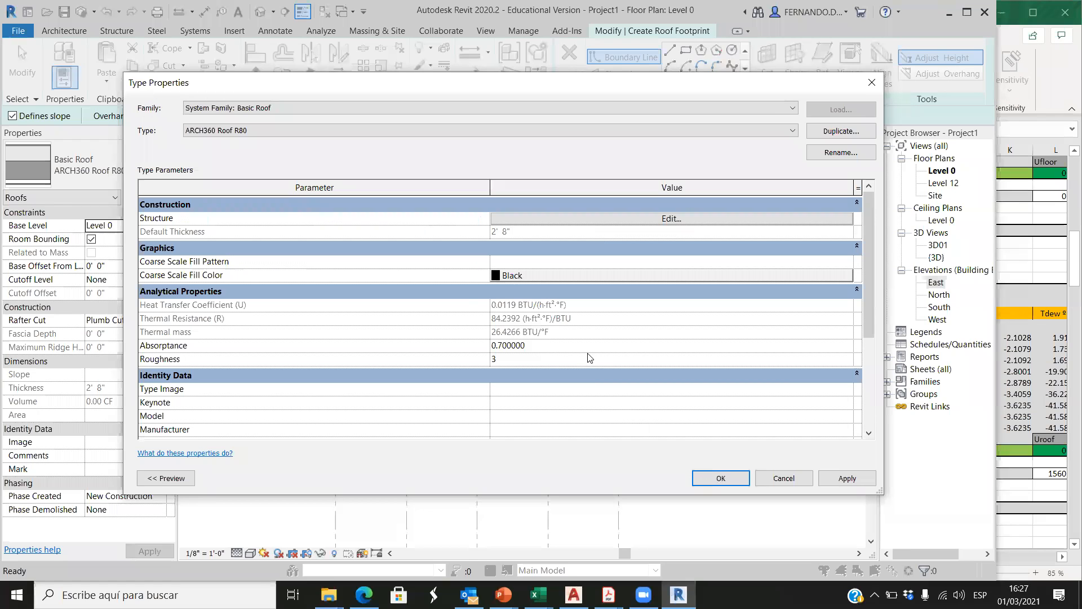
{"action": "left_click", "coordinate": [721, 478]}
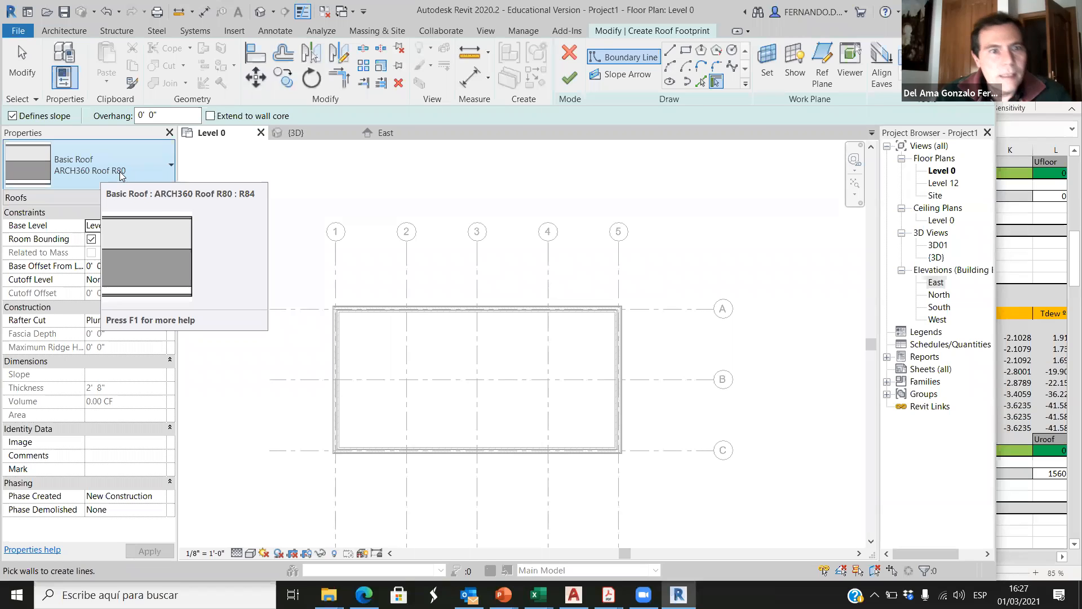
{"action": "left_click", "coordinate": [686, 52]}
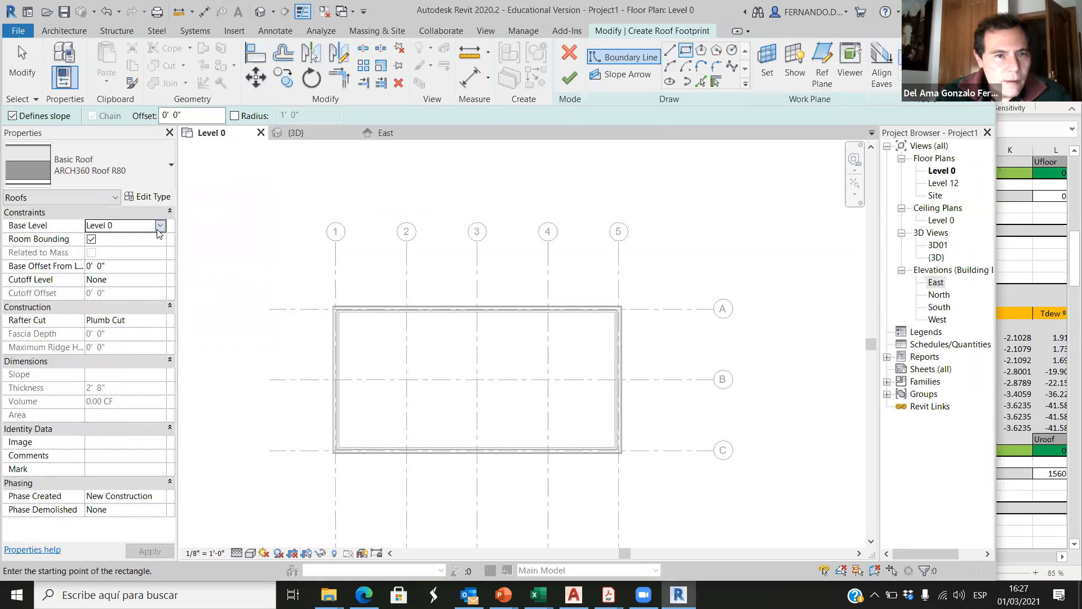
{"action": "left_click", "coordinate": [160, 226]}
{"action": "left_click", "coordinate": [114, 273]}
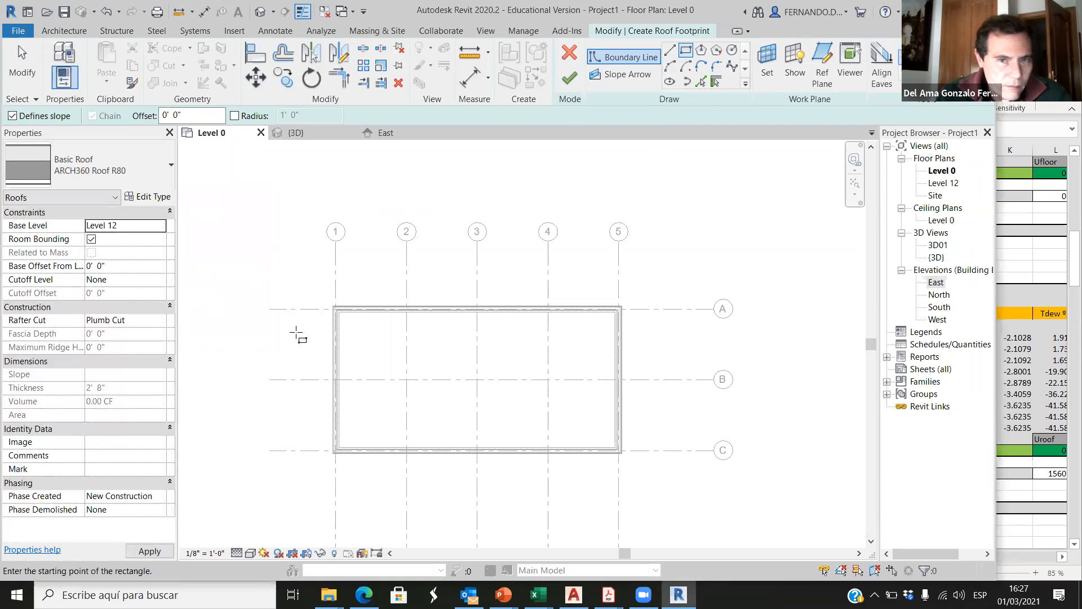
Step: Sketch a rectangular roof boundary along the walls' exterior faces, from the corner at grids 1 and A to the corner at 5 and C
{"action": "scroll", "coordinate": [332, 309], "scroll_direction": "up", "scroll_amount": 2}
{"action": "scroll", "coordinate": [333, 307], "scroll_direction": "up", "scroll_amount": 4}
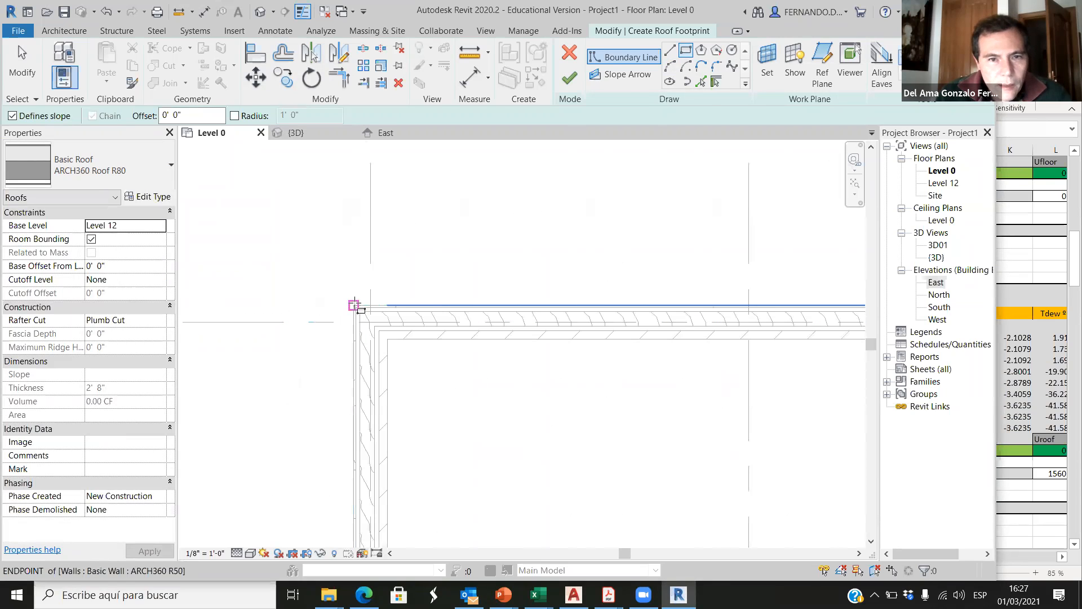
{"action": "left_click", "coordinate": [354, 307]}
{"action": "scroll", "coordinate": [282, 326], "scroll_direction": "down", "scroll_amount": 1}
{"action": "scroll", "coordinate": [283, 321], "scroll_direction": "down", "scroll_amount": 3}
{"action": "scroll", "coordinate": [507, 406], "scroll_direction": "up", "scroll_amount": 6}
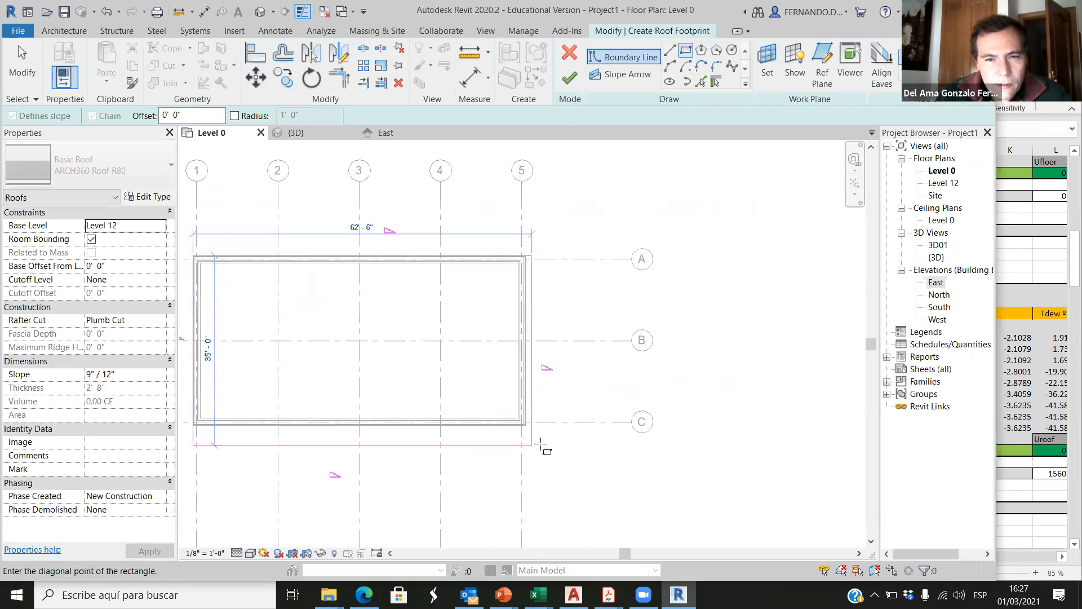
{"action": "left_click", "coordinate": [495, 369]}
{"action": "scroll", "coordinate": [552, 426], "scroll_direction": "down", "scroll_amount": 3}
{"action": "scroll", "coordinate": [538, 422], "scroll_direction": "down", "scroll_amount": 2}
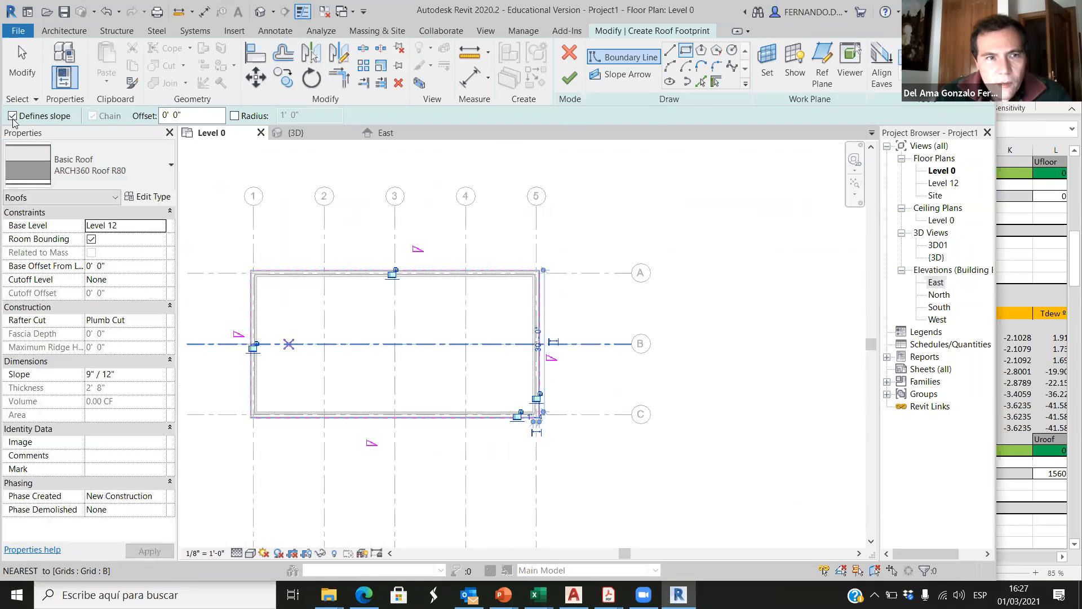
Step: Remove the slope definition from all four roof boundary lines and finish the roof footprint
{"action": "left_click", "coordinate": [12, 115]}
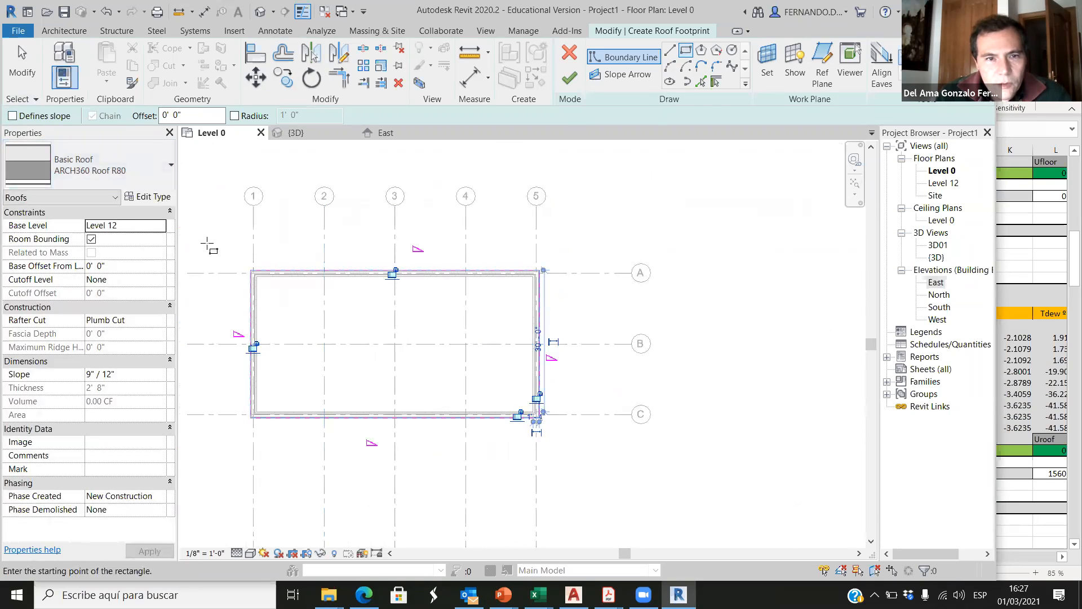
{"action": "left_click", "coordinate": [22, 65]}
{"action": "left_click_drag", "start_coordinate": [215, 231], "coordinate": [594, 452]}
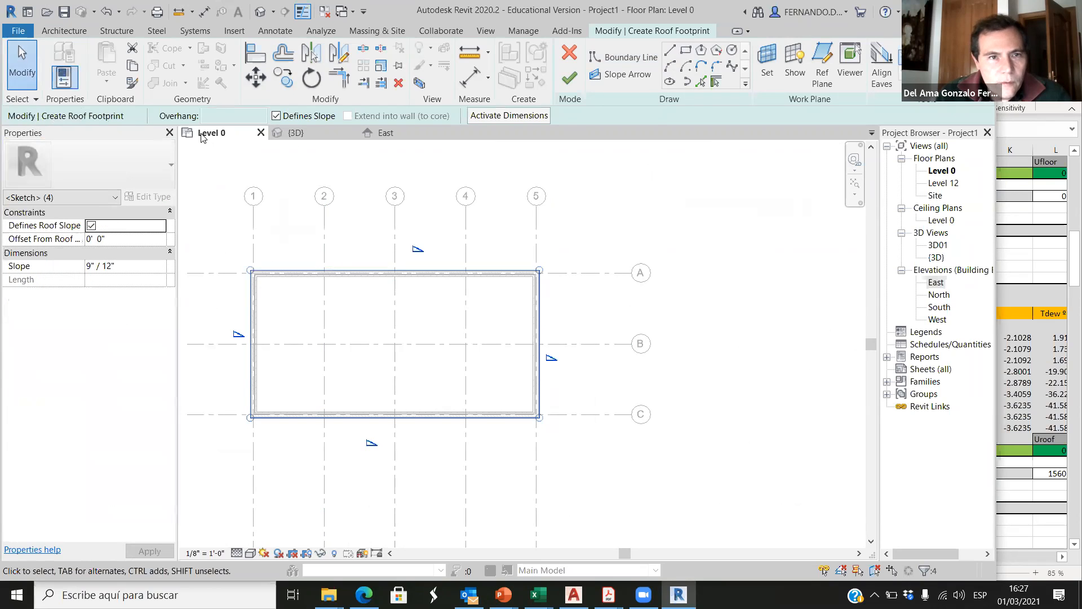
{"action": "left_click", "coordinate": [276, 116]}
{"action": "left_click", "coordinate": [649, 221]}
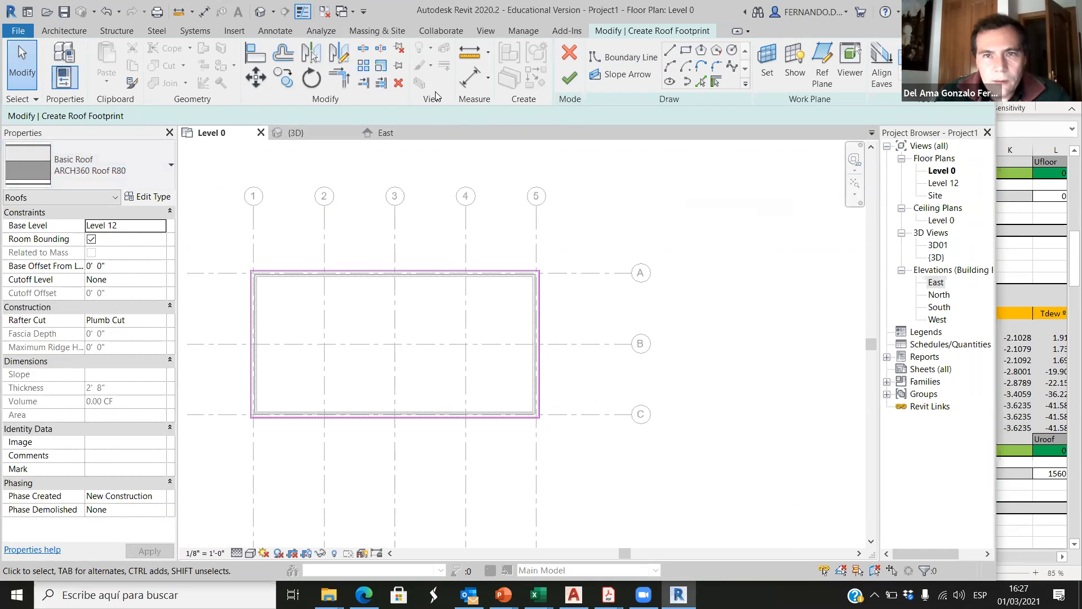
{"action": "left_click", "coordinate": [569, 78]}
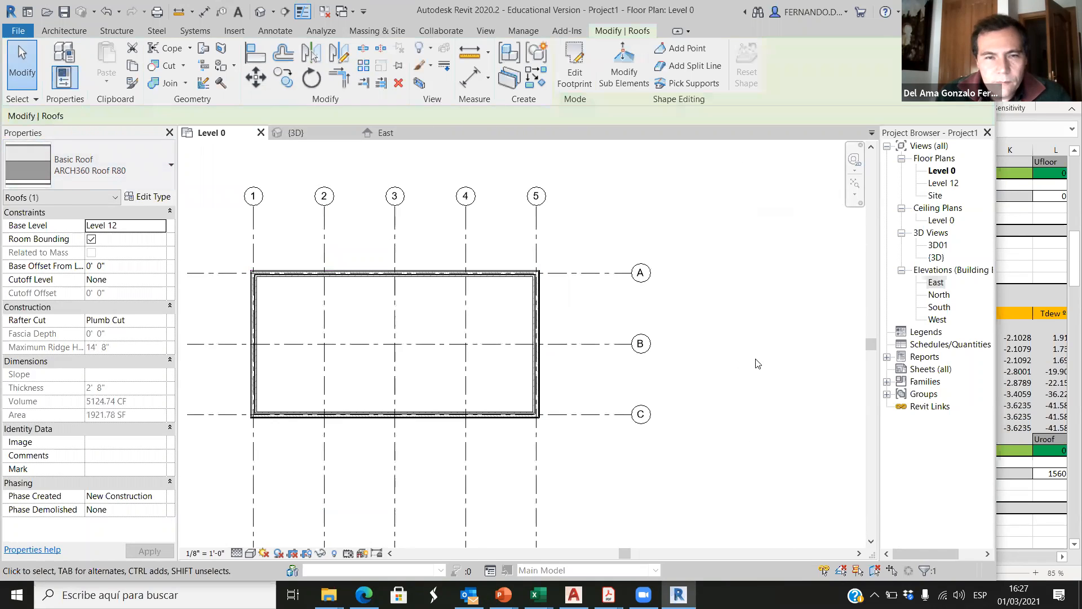
Step: Open the {3D} view and inspect the flat roof and the end wall beneath it
{"action": "left_click", "coordinate": [709, 361]}
{"action": "left_click", "coordinate": [297, 133]}
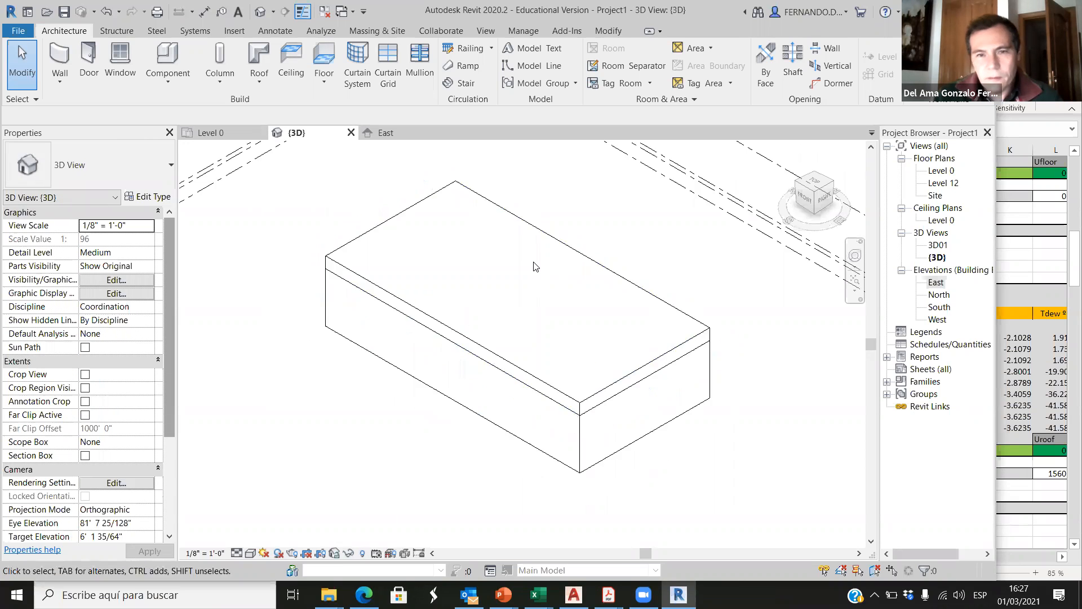
{"action": "scroll", "coordinate": [534, 262], "scroll_direction": "down", "scroll_amount": 2}
{"action": "scroll", "coordinate": [606, 415], "scroll_direction": "up", "scroll_amount": 1}
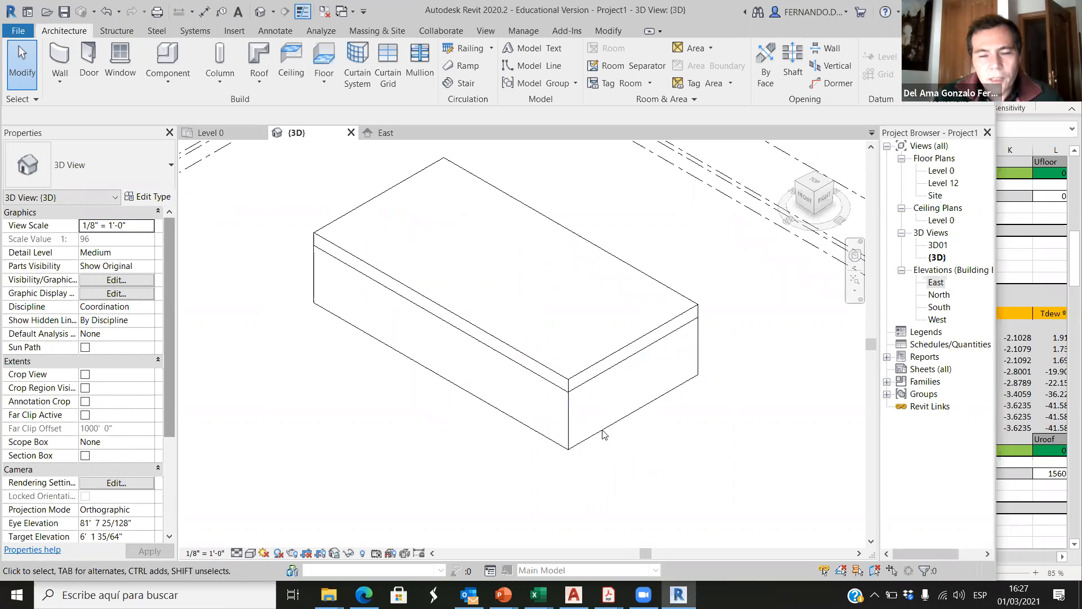
{"action": "left_click", "coordinate": [636, 346]}
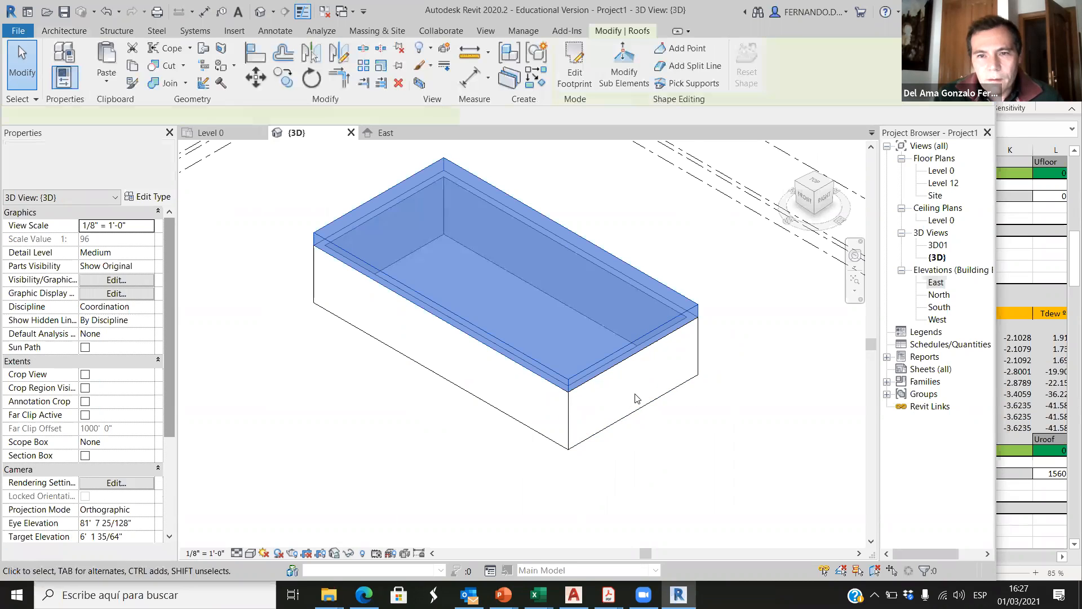
{"action": "left_click", "coordinate": [633, 415]}
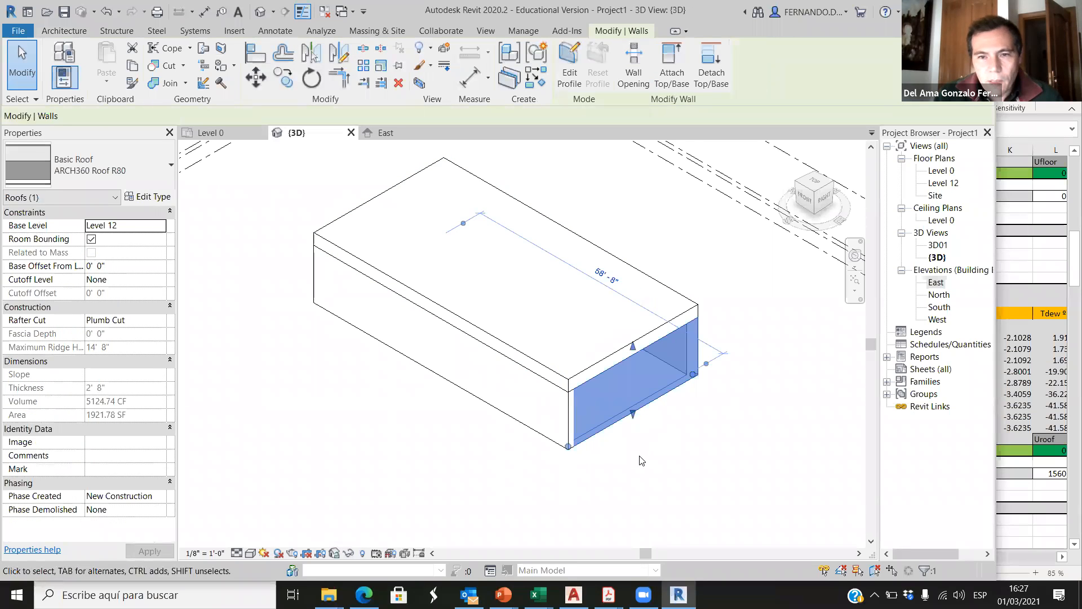
{"action": "left_click", "coordinate": [646, 458]}
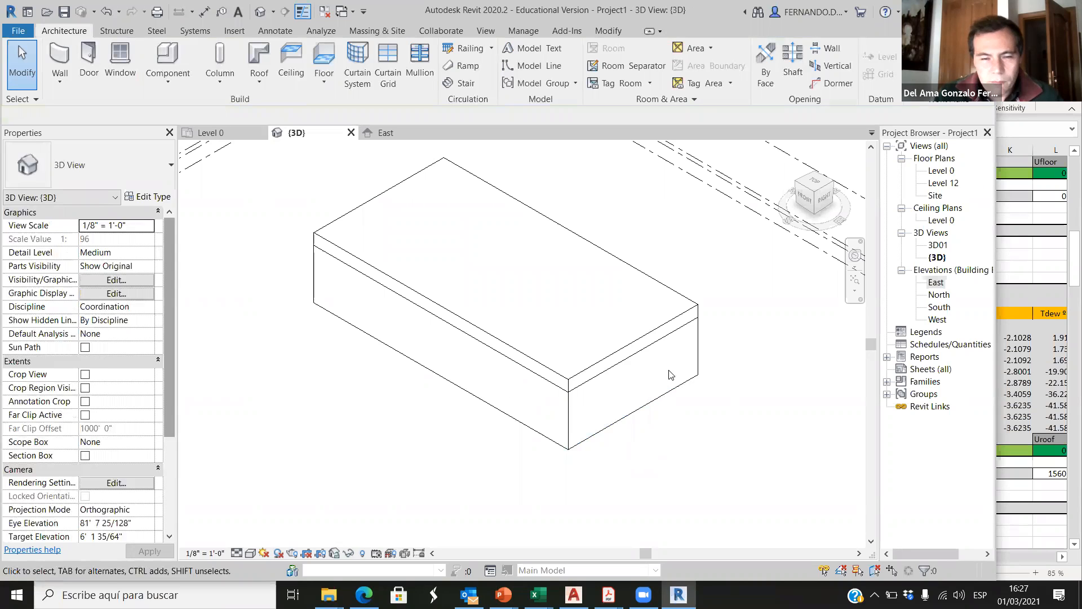
Step: Select the roof in the 3D view, examine its type's thermal properties, and leave them without changes
{"action": "left_click", "coordinate": [621, 270]}
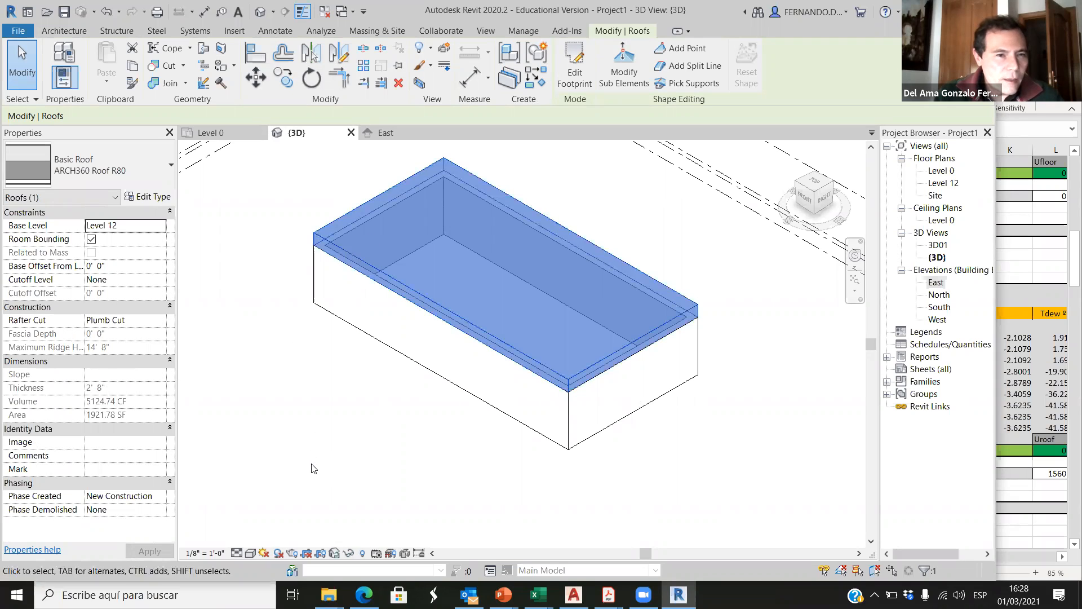
{"action": "left_click", "coordinate": [675, 257]}
{"action": "left_click", "coordinate": [686, 298]}
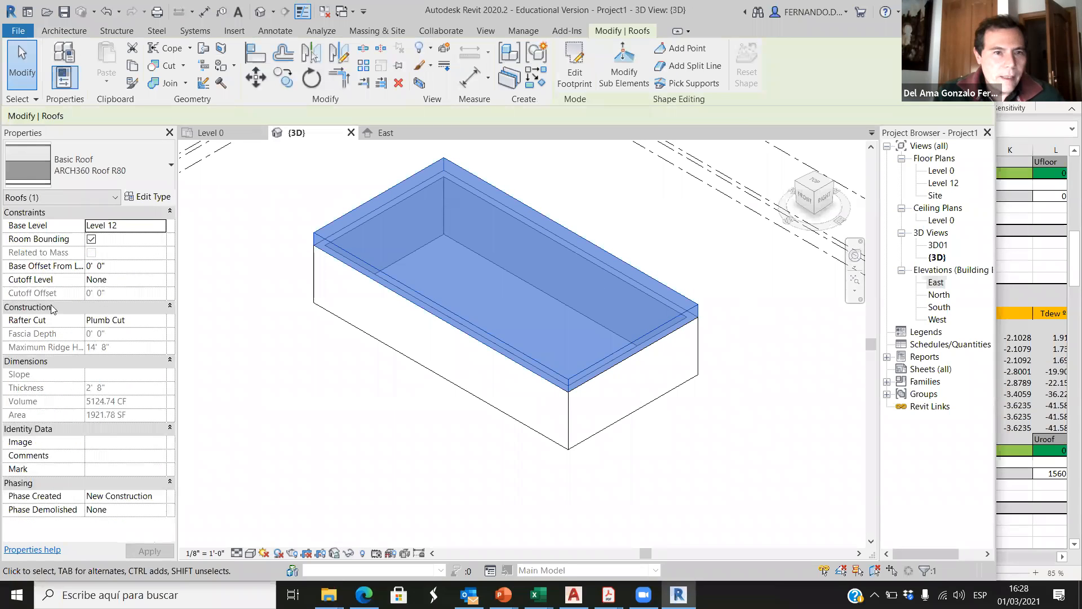
{"action": "left_click", "coordinate": [152, 197]}
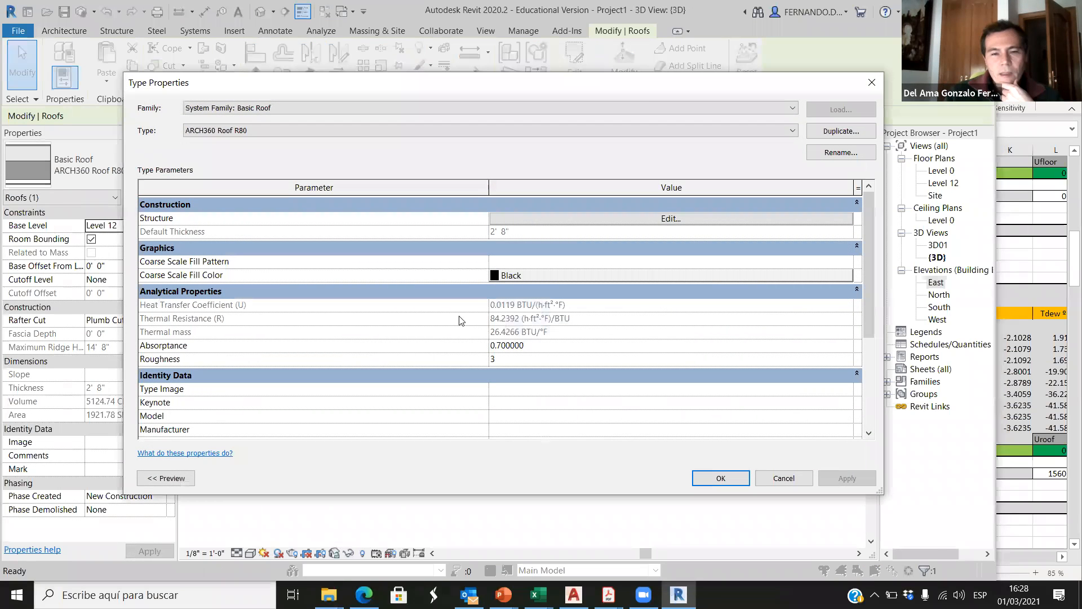
{"action": "left_click", "coordinate": [783, 478]}
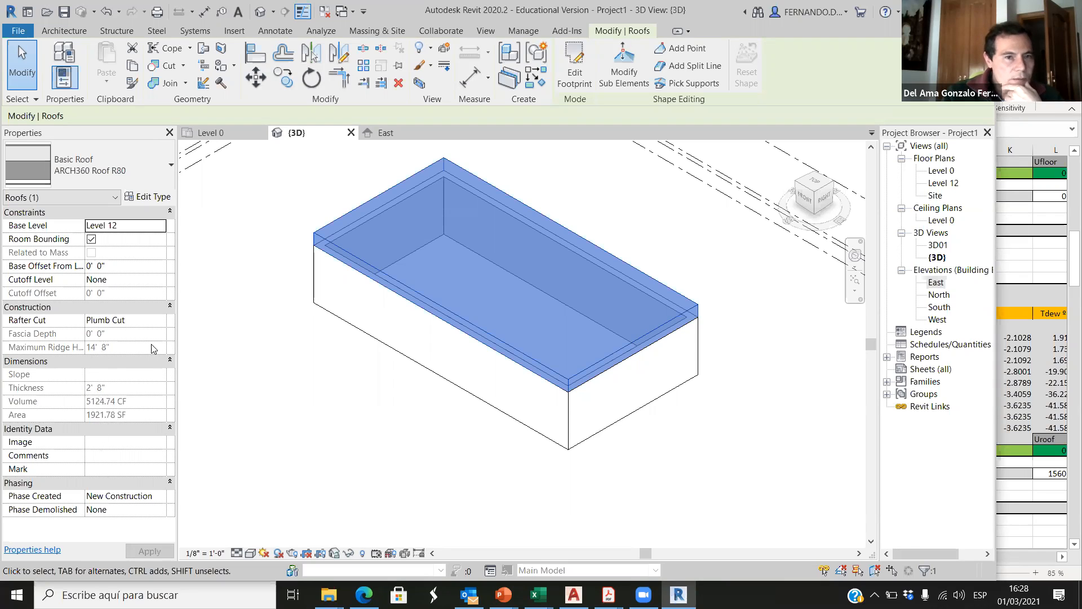
Step: Examine the thermal properties of the end wall's ARCH360 R50 type in the 3D view and leave them without changes
{"action": "left_click", "coordinate": [316, 401]}
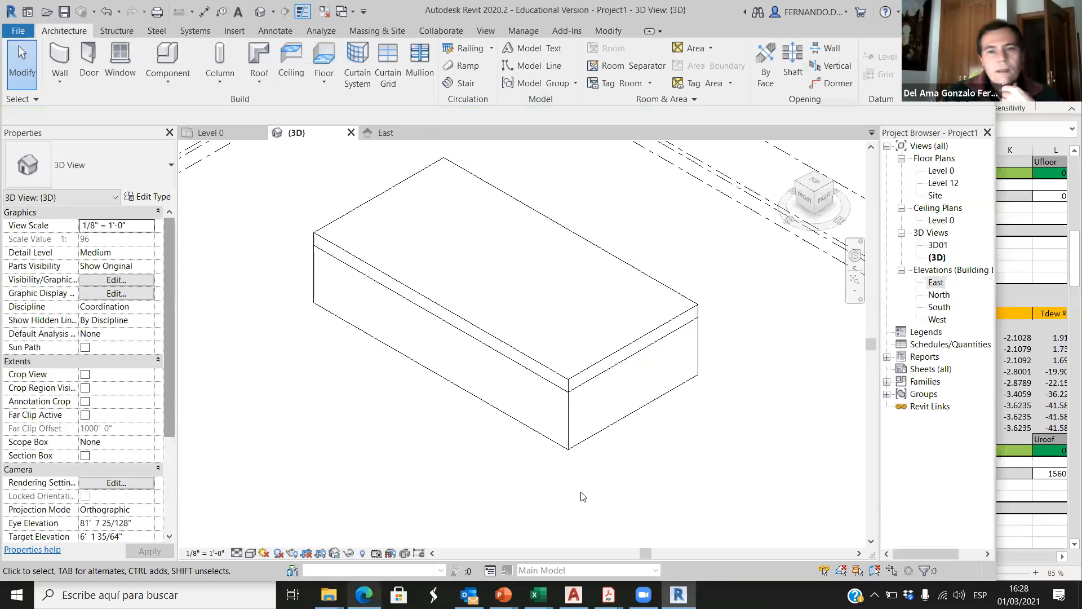
{"action": "left_click", "coordinate": [626, 422]}
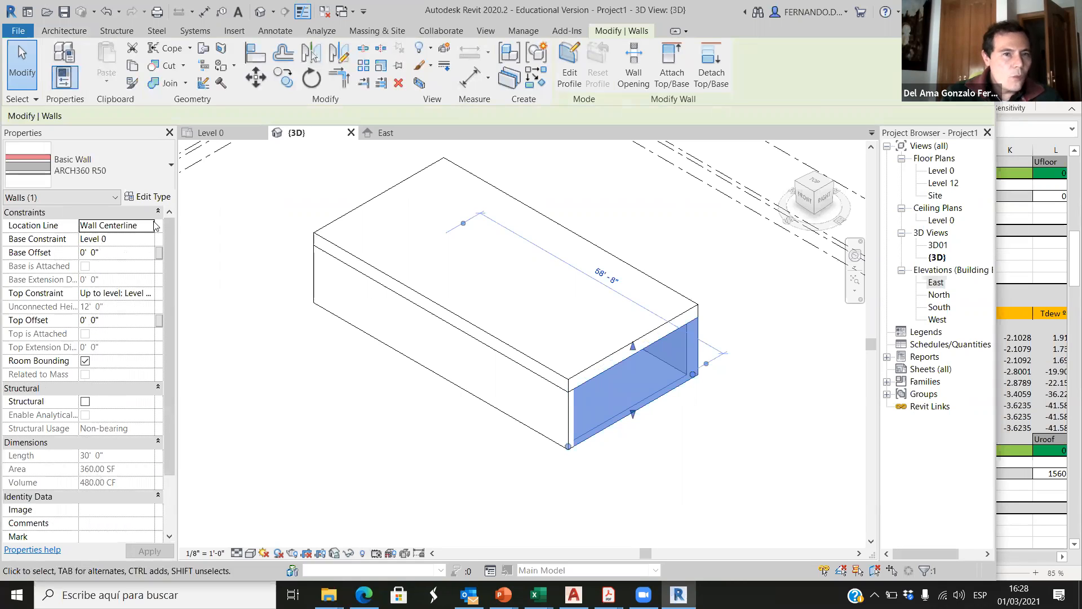
{"action": "left_click", "coordinate": [148, 197]}
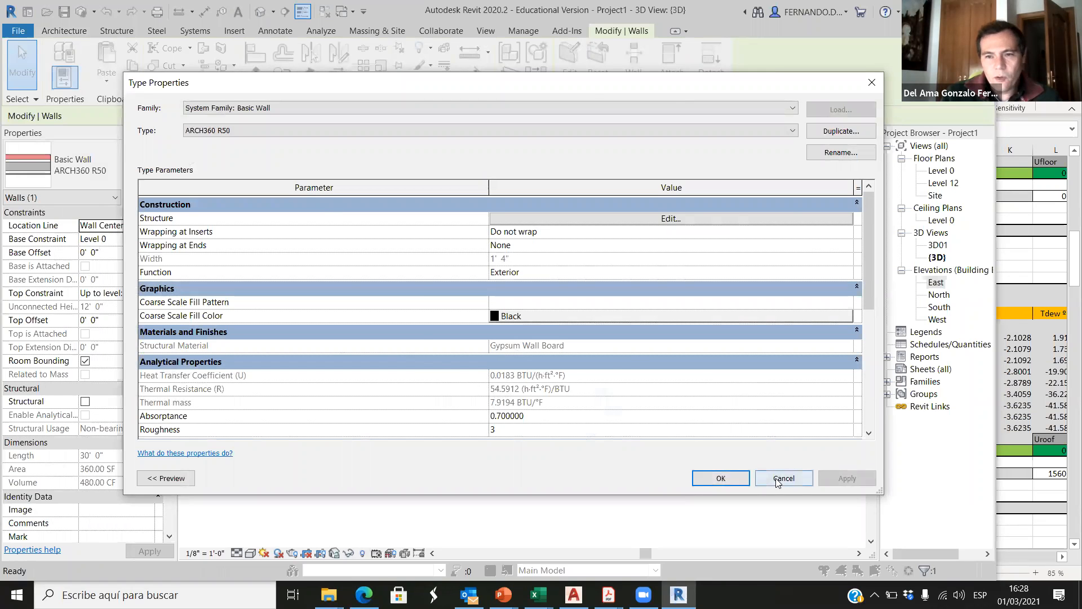
{"action": "left_click", "coordinate": [801, 478]}
{"action": "left_click", "coordinate": [558, 486]}
{"action": "left_click", "coordinate": [674, 394]}
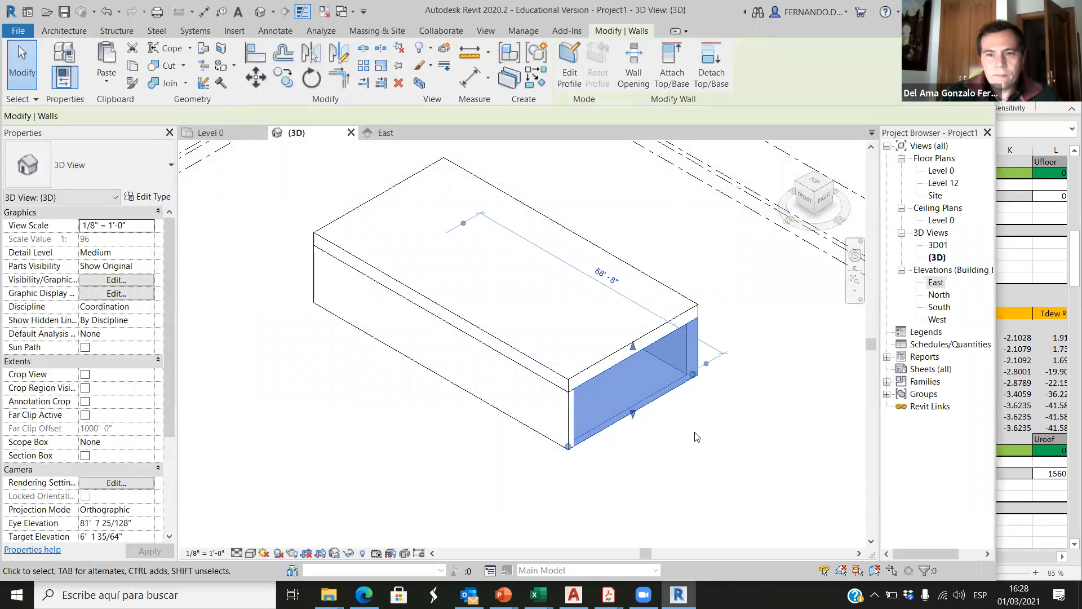
{"action": "left_click", "coordinate": [695, 437]}
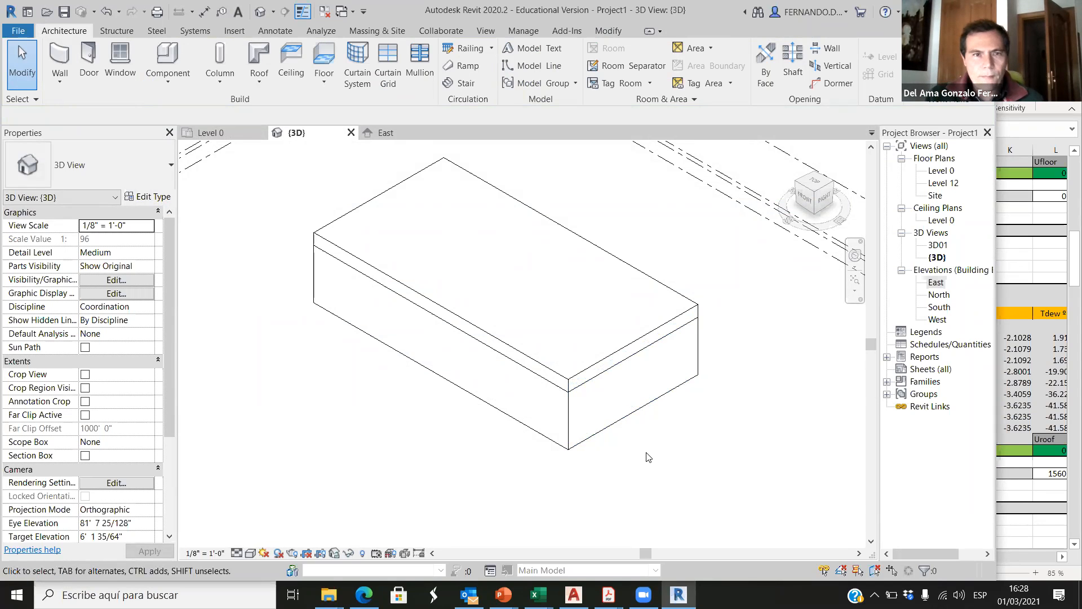
Step: Start an architectural Generic - 12" floor at Level 0 and sketch its rectangular boundary between the walls' exterior corners at grids 1/A and 5/C
{"action": "left_click", "coordinate": [241, 134]}
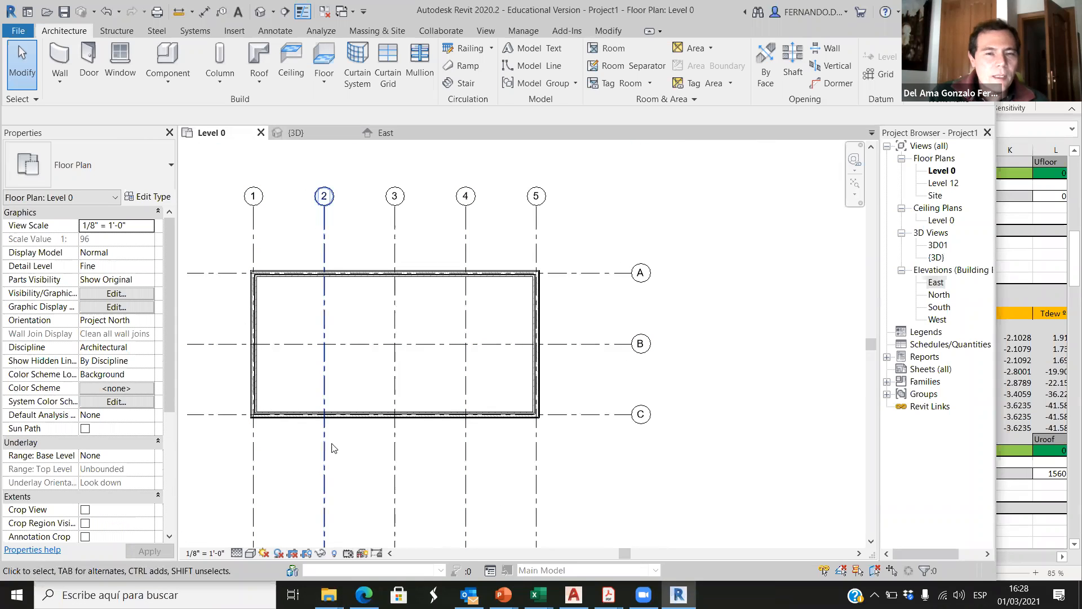
{"action": "left_click", "coordinate": [324, 81]}
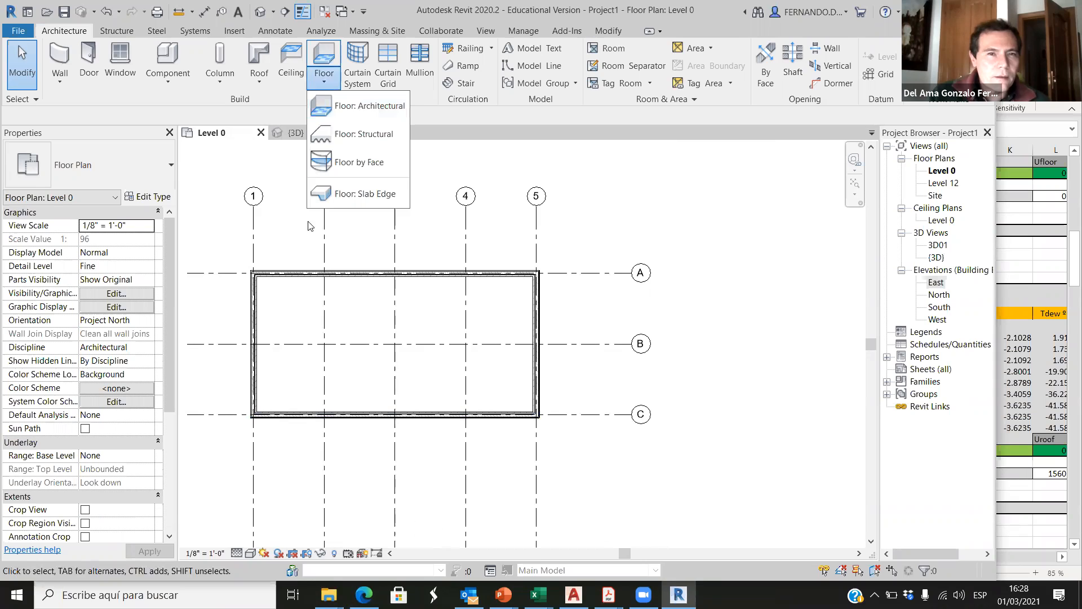
{"action": "left_click", "coordinate": [366, 106]}
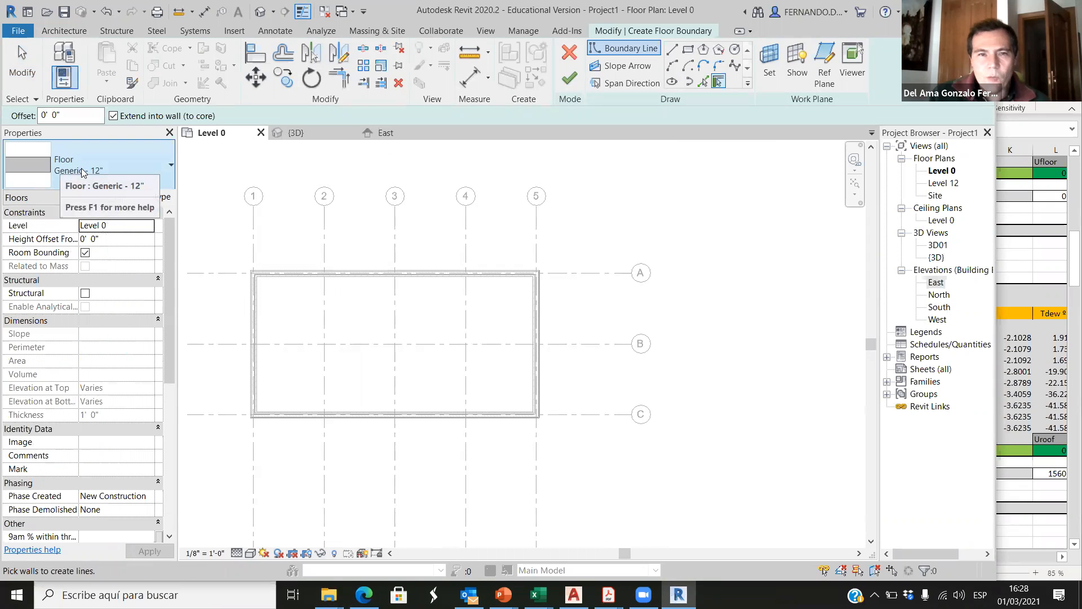
{"action": "left_click", "coordinate": [687, 49]}
{"action": "scroll", "coordinate": [265, 274], "scroll_direction": "up", "scroll_amount": 5}
{"action": "scroll", "coordinate": [251, 268], "scroll_direction": "up", "scroll_amount": 3}
{"action": "left_click", "coordinate": [253, 234]}
{"action": "scroll", "coordinate": [222, 190], "scroll_direction": "down", "scroll_amount": 4}
{"action": "scroll", "coordinate": [338, 305], "scroll_direction": "down", "scroll_amount": 3}
{"action": "scroll", "coordinate": [733, 456], "scroll_direction": "up", "scroll_amount": 5}
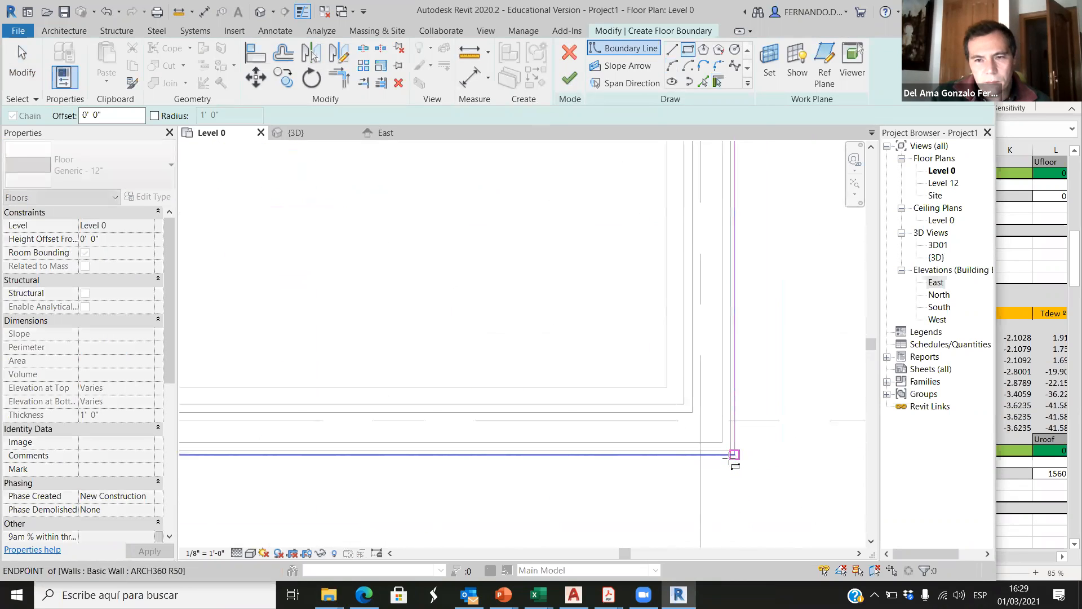
{"action": "left_click", "coordinate": [732, 457]}
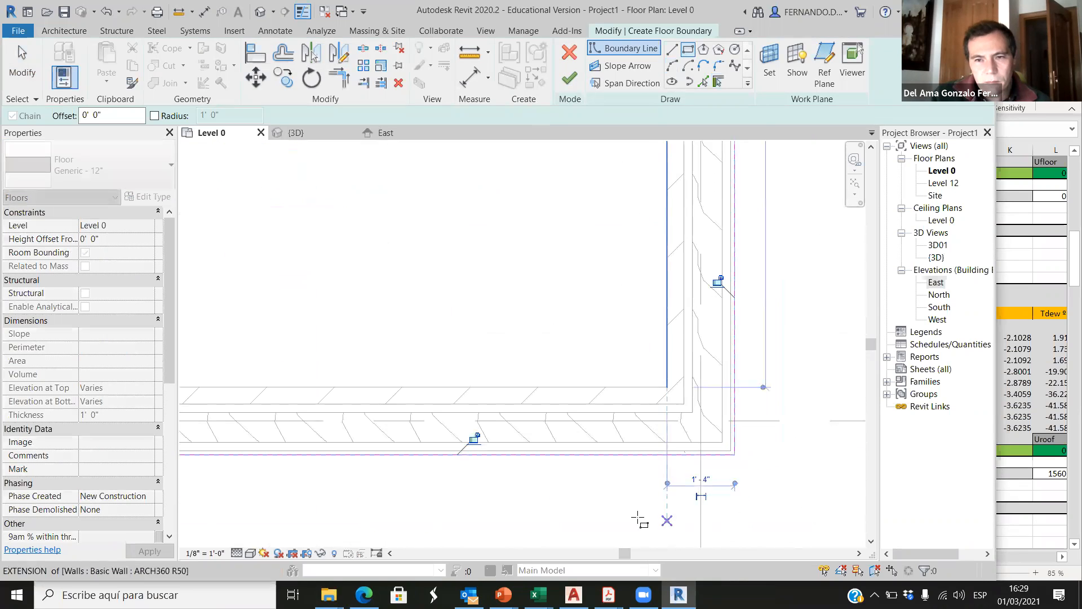
Step: Check the floor boundary in the {3D} view and finish the floor sketch
{"action": "left_click", "coordinate": [314, 133]}
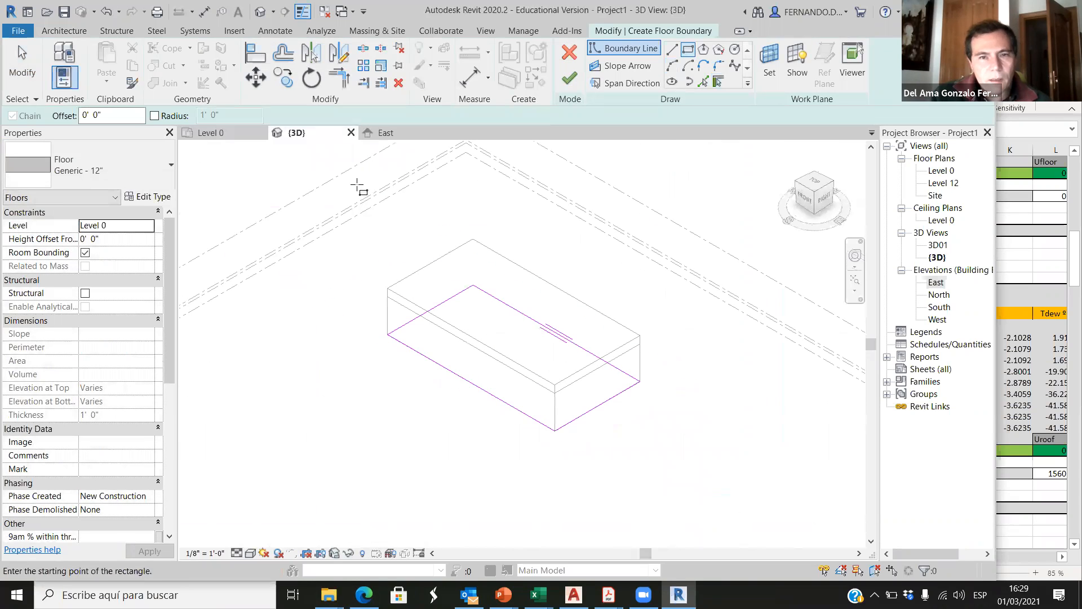
{"action": "left_click", "coordinate": [570, 78]}
{"action": "left_click", "coordinate": [454, 472]}
{"action": "scroll", "coordinate": [491, 399], "scroll_direction": "up", "scroll_amount": 2}
Step: Examine the floor slab's position against the levels in the East elevation, check the {3D} view and return to the Level 0 plan
{"action": "left_click", "coordinate": [386, 132]}
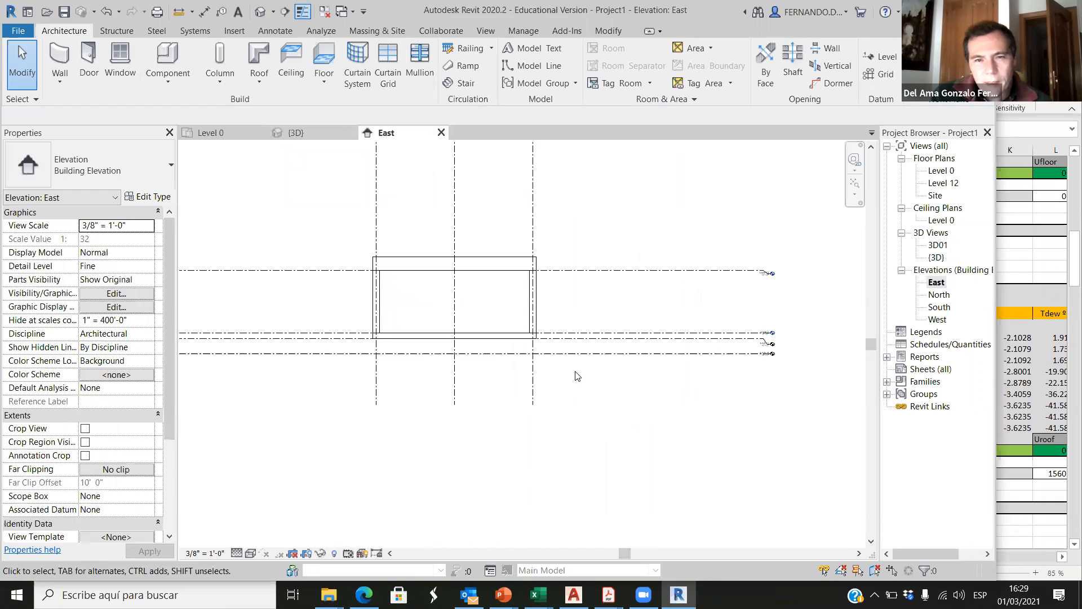
{"action": "scroll", "coordinate": [789, 349], "scroll_direction": "up", "scroll_amount": 4}
{"action": "scroll", "coordinate": [789, 349], "scroll_direction": "up", "scroll_amount": 4}
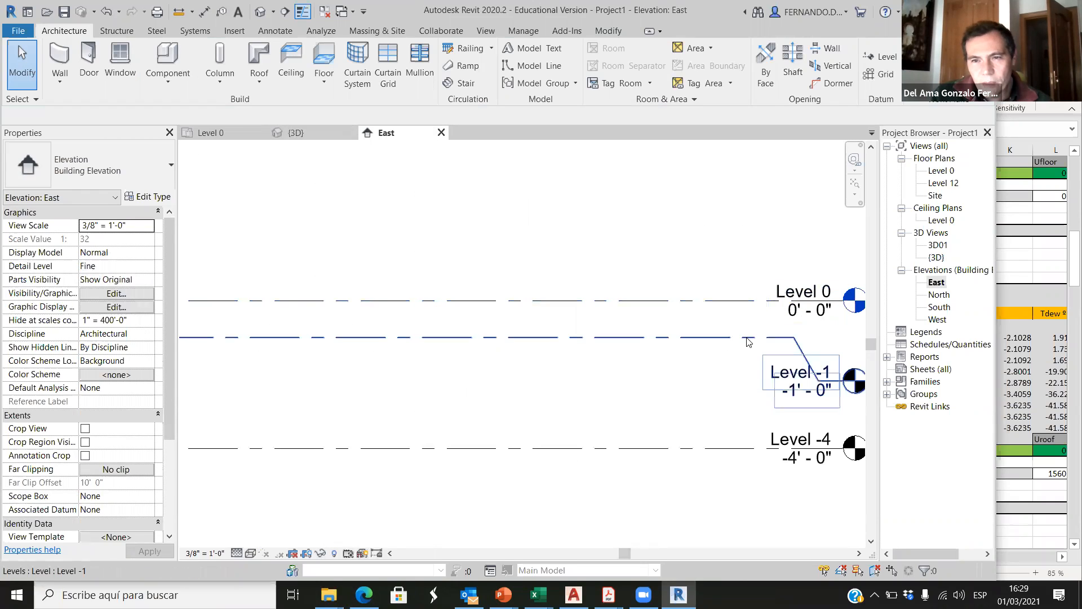
{"action": "scroll", "coordinate": [782, 387], "scroll_direction": "down", "scroll_amount": 6}
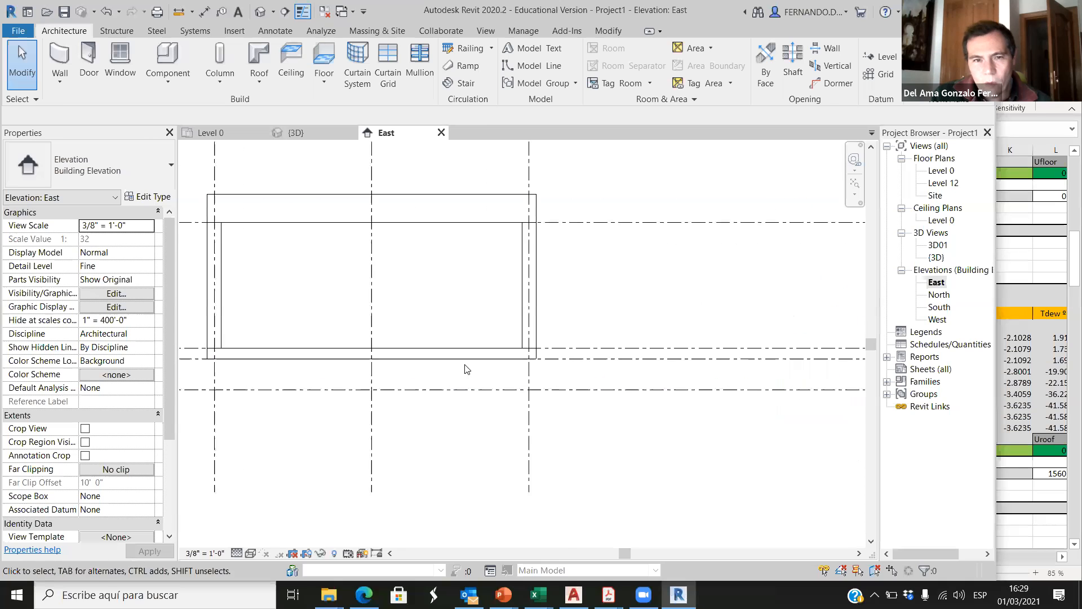
{"action": "scroll", "coordinate": [510, 354], "scroll_direction": "up", "scroll_amount": 3}
{"action": "scroll", "coordinate": [542, 356], "scroll_direction": "up", "scroll_amount": 2}
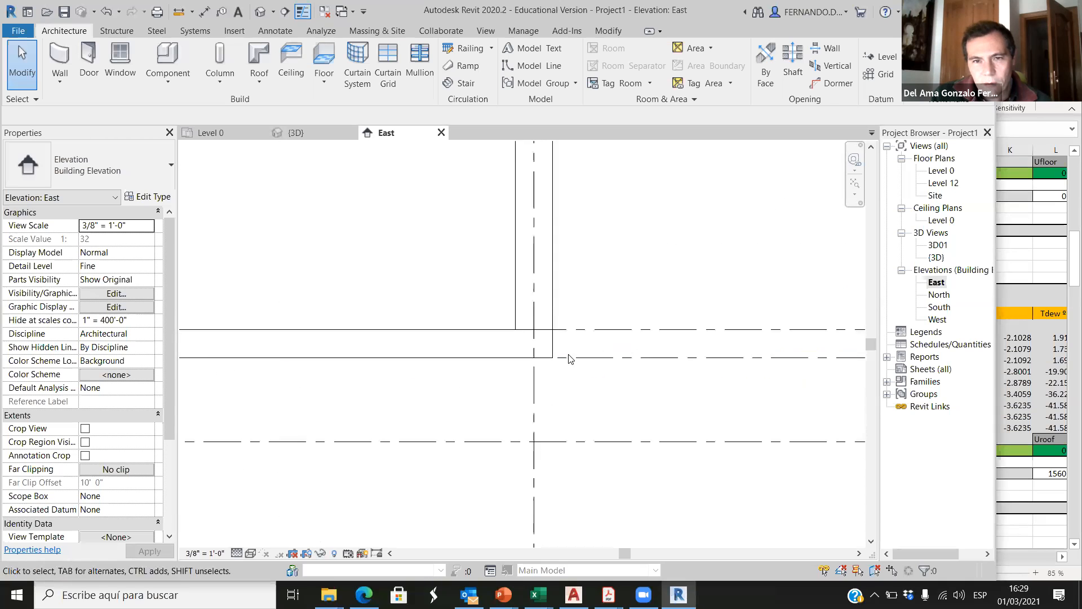
{"action": "scroll", "coordinate": [549, 350], "scroll_direction": "down", "scroll_amount": 4}
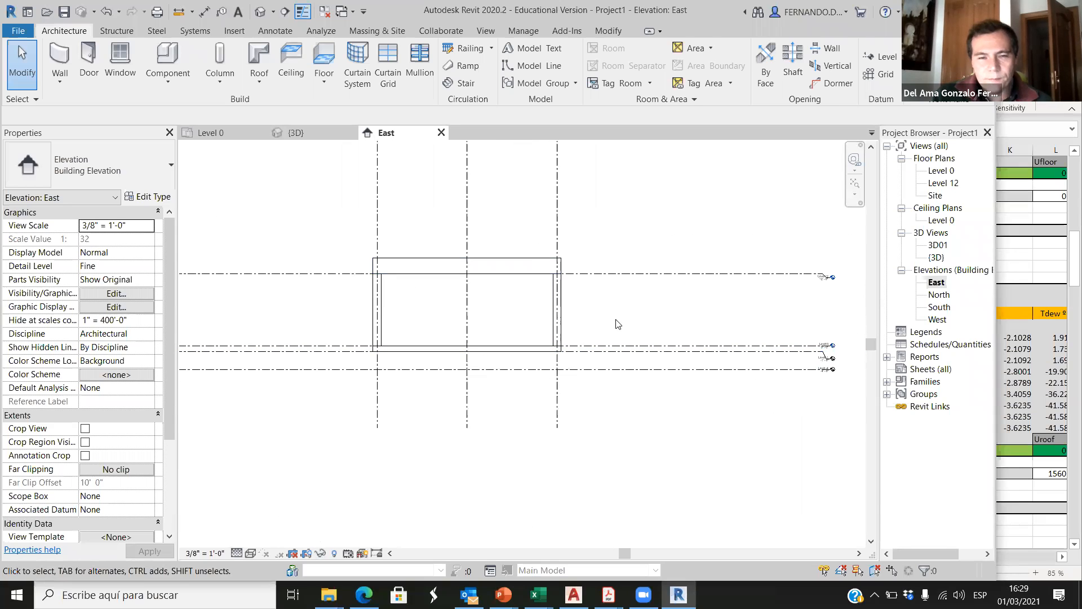
{"action": "scroll", "coordinate": [394, 290], "scroll_direction": "up", "scroll_amount": 3}
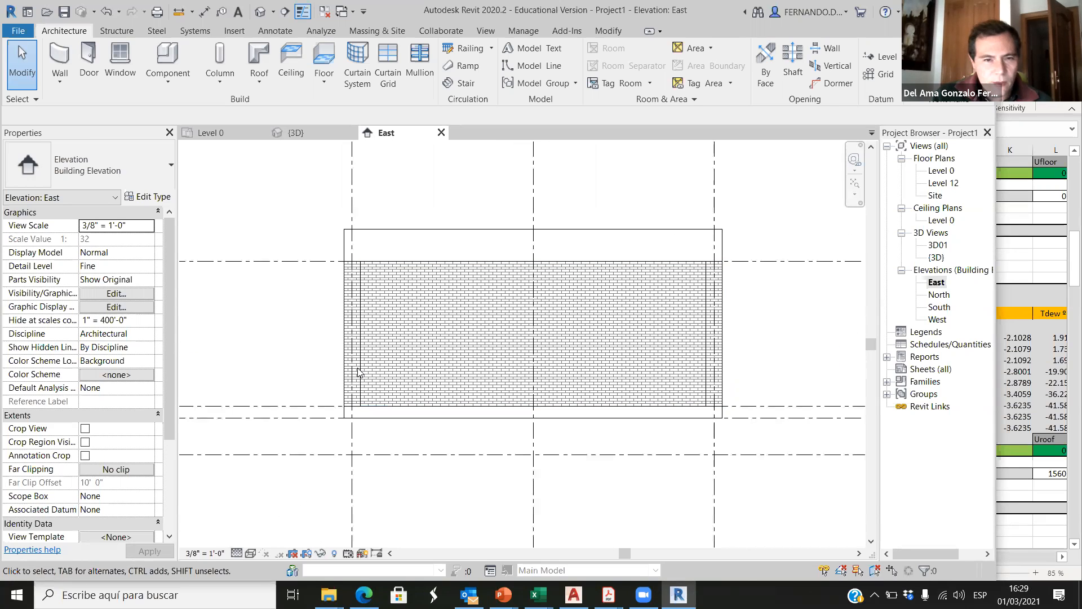
{"action": "left_click", "coordinate": [284, 132]}
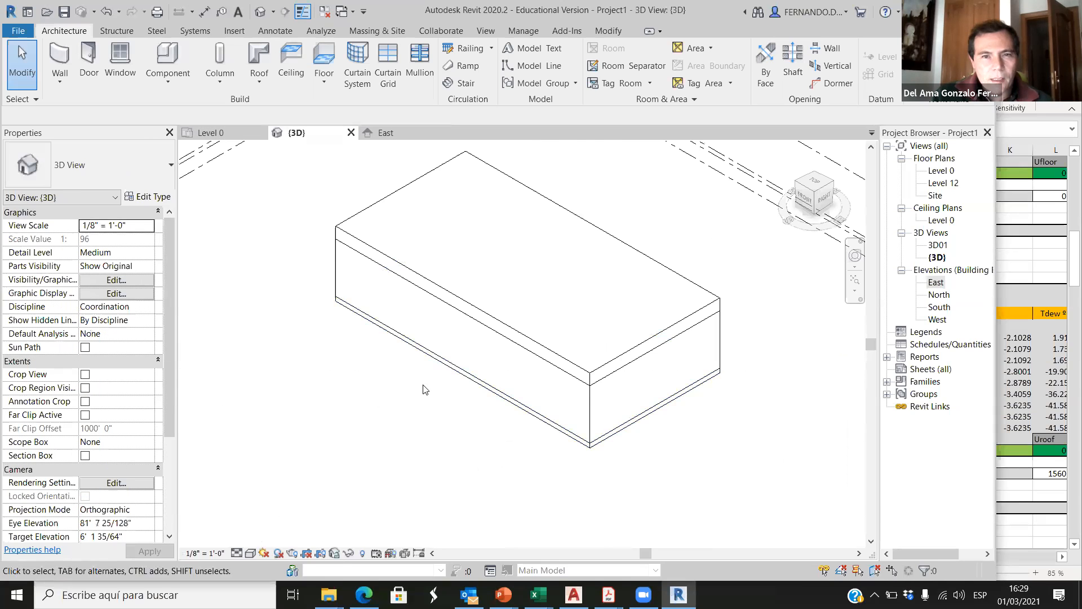
{"action": "left_click", "coordinate": [240, 133]}
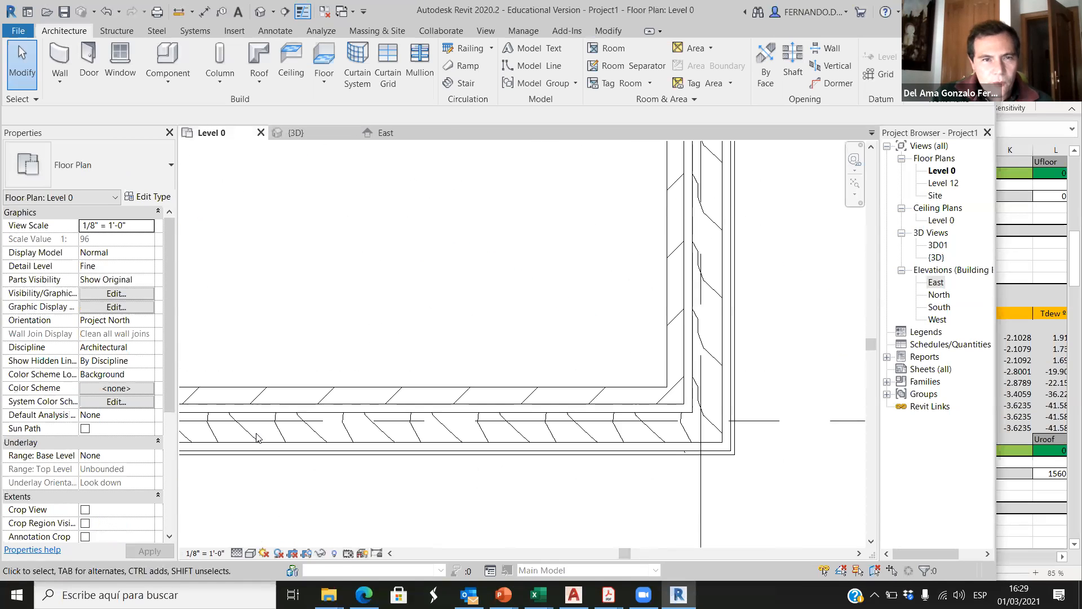
Step: Set the Level 0 plan's detail level to Coarse and dismiss the save reminder without saving
{"action": "left_click", "coordinate": [237, 554]}
{"action": "left_click", "coordinate": [258, 510]}
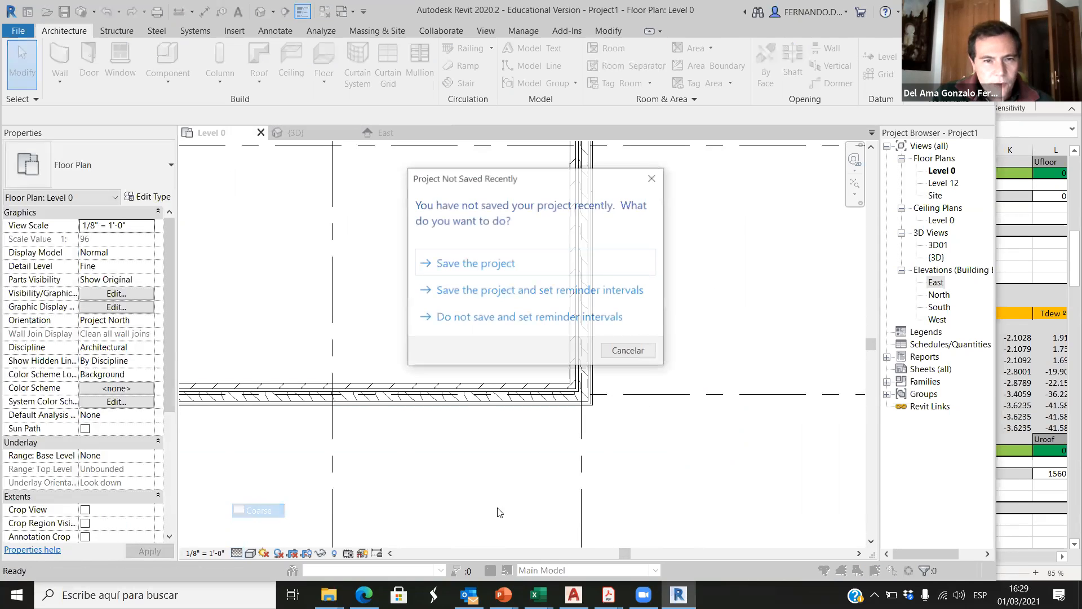
{"action": "left_click", "coordinate": [630, 351]}
{"action": "scroll", "coordinate": [603, 403], "scroll_direction": "down", "scroll_amount": 2}
{"action": "scroll", "coordinate": [583, 444], "scroll_direction": "up", "scroll_amount": 4}
{"action": "scroll", "coordinate": [591, 395], "scroll_direction": "up", "scroll_amount": 1}
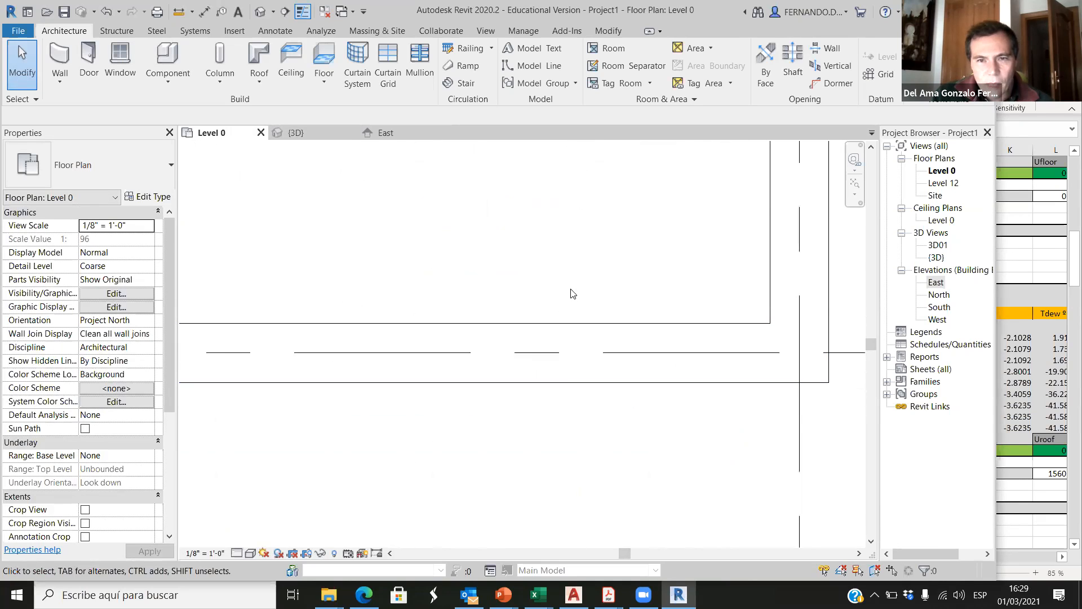
Step: Set the Level 0 plan's detail level to Fine and inspect the layers of the wall along grid C near its corner with grid 5
{"action": "left_click", "coordinate": [237, 554]}
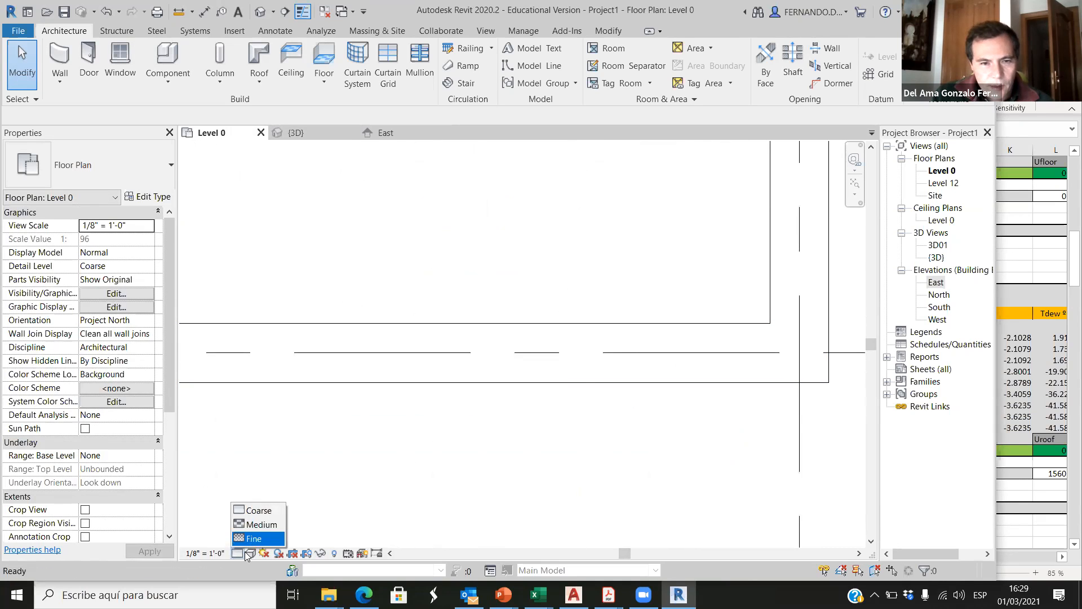
{"action": "left_click", "coordinate": [254, 538]}
{"action": "scroll", "coordinate": [568, 384], "scroll_direction": "up", "scroll_amount": 2}
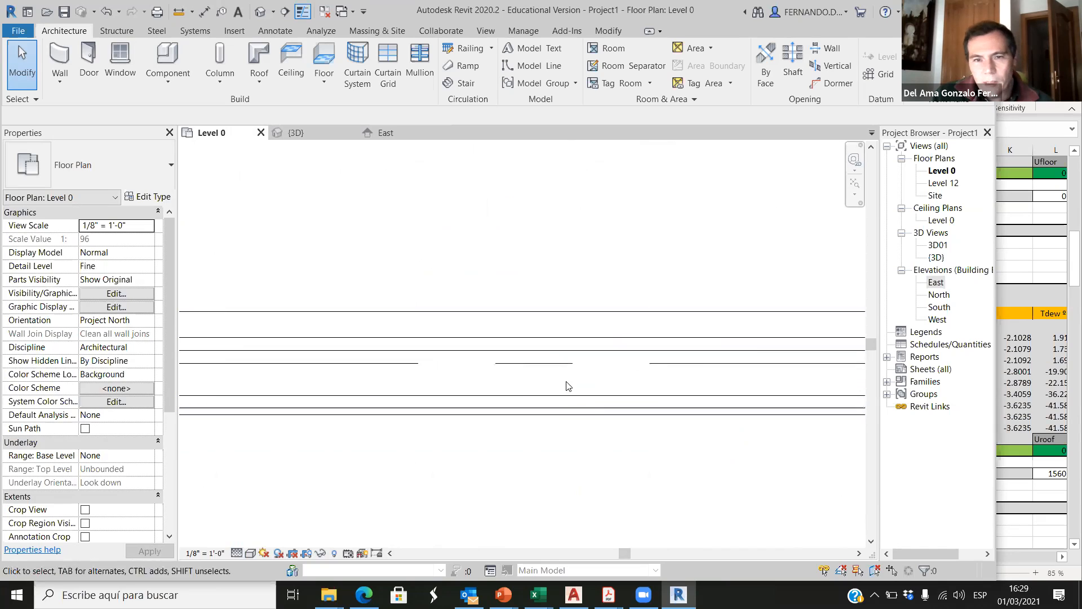
{"action": "scroll", "coordinate": [603, 383], "scroll_direction": "up", "scroll_amount": 1}
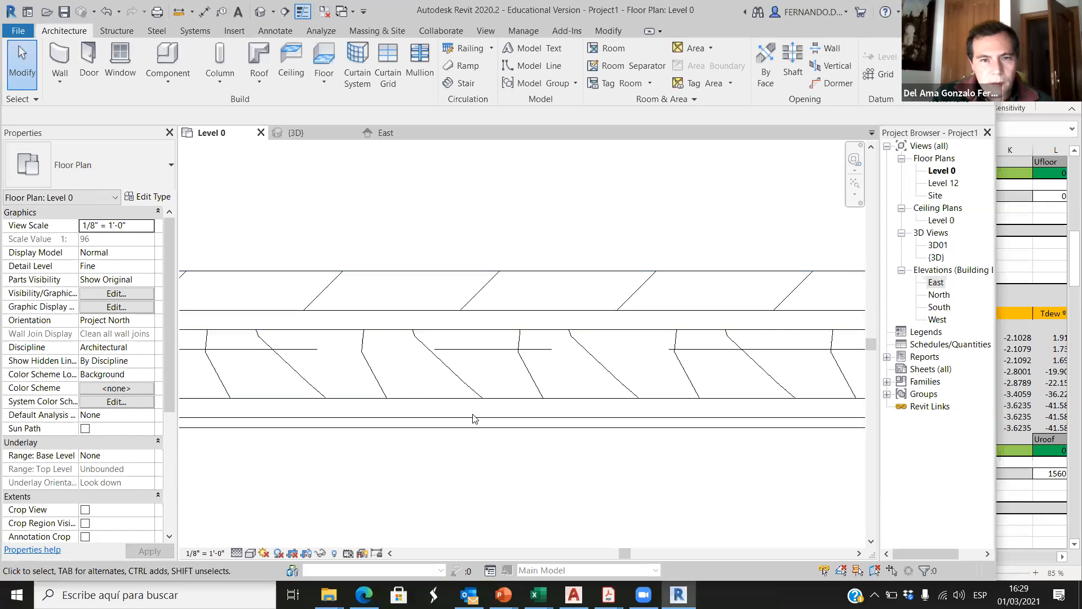
{"action": "left_click", "coordinate": [499, 272]}
{"action": "left_click", "coordinate": [492, 440]}
{"action": "scroll", "coordinate": [435, 386], "scroll_direction": "down", "scroll_amount": 5}
{"action": "scroll", "coordinate": [405, 390], "scroll_direction": "up", "scroll_amount": 4}
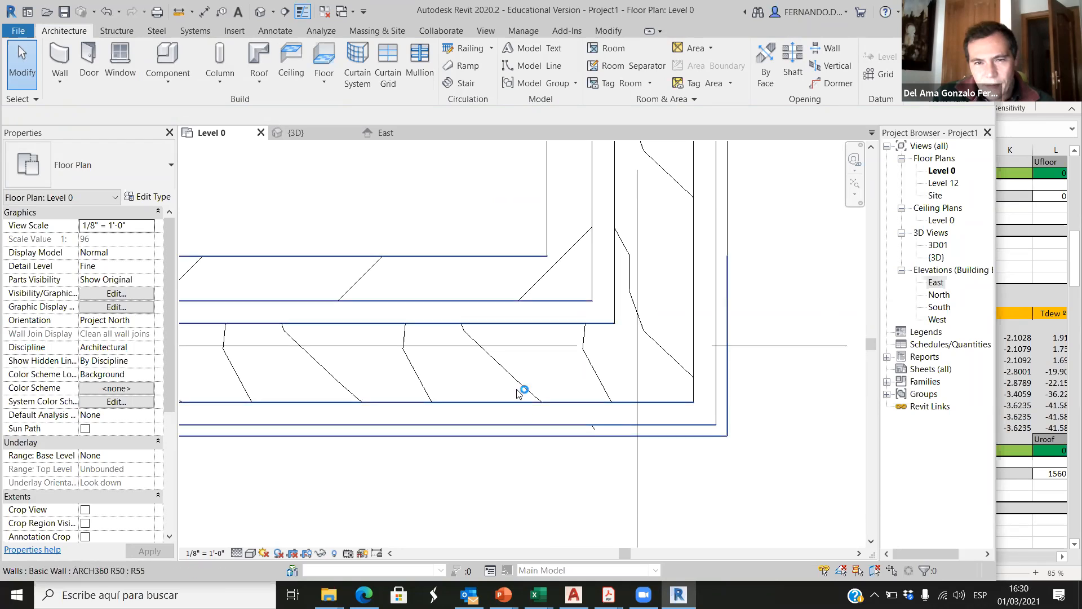
{"action": "scroll", "coordinate": [519, 330], "scroll_direction": "up", "scroll_amount": 2}
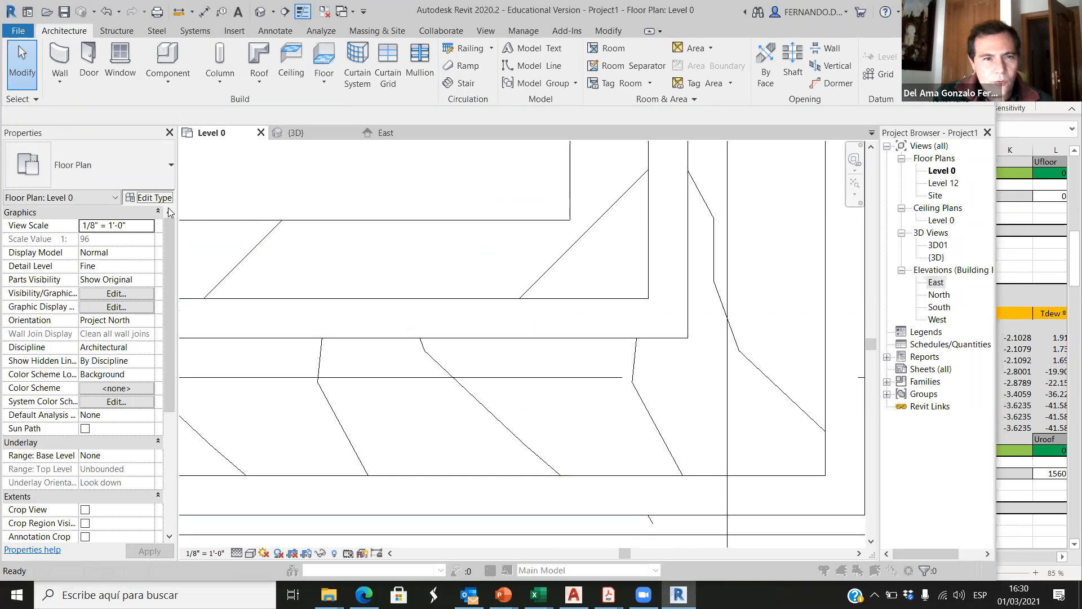
Step: Examine the layer assembly of the grid C wall's ARCH360 R50 type and the Brick, Common cut pattern, and leave the type without changes
{"action": "left_click", "coordinate": [147, 197]}
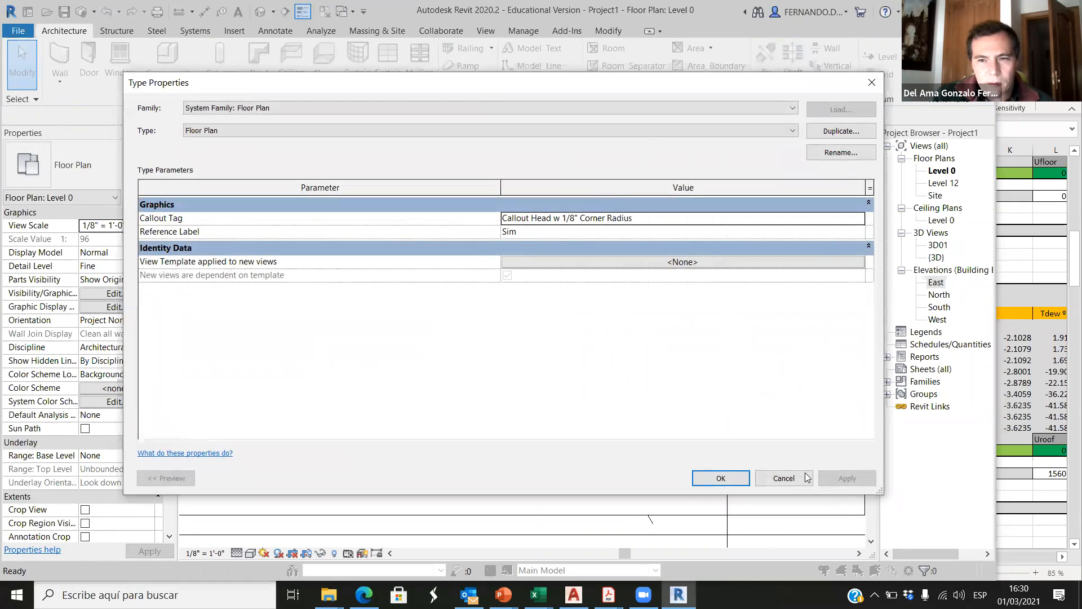
{"action": "key", "text": "Escape"}
{"action": "left_click", "coordinate": [386, 239]}
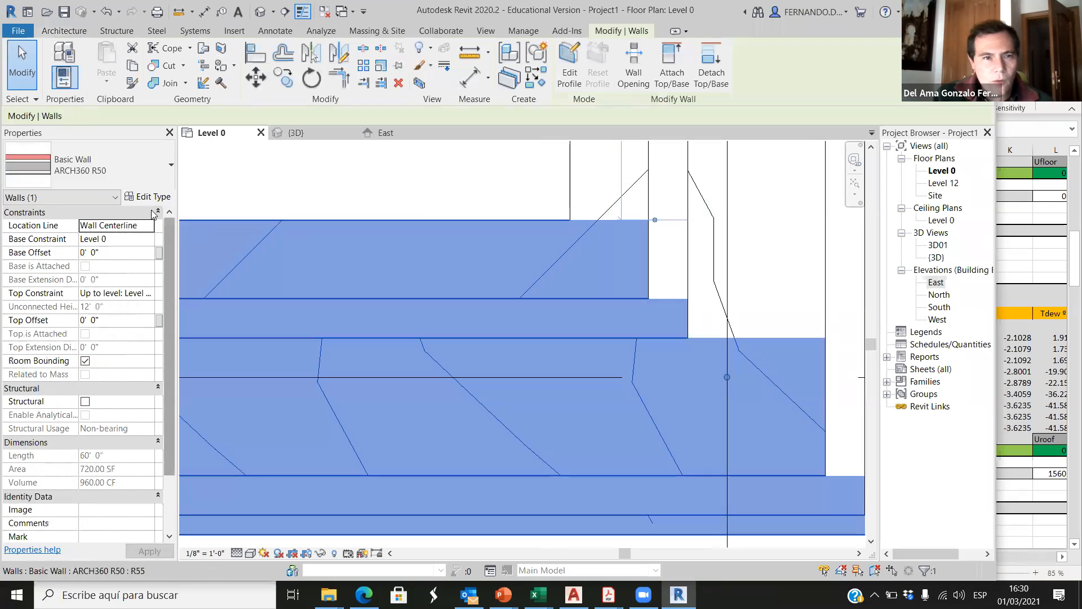
{"action": "left_click", "coordinate": [152, 197]}
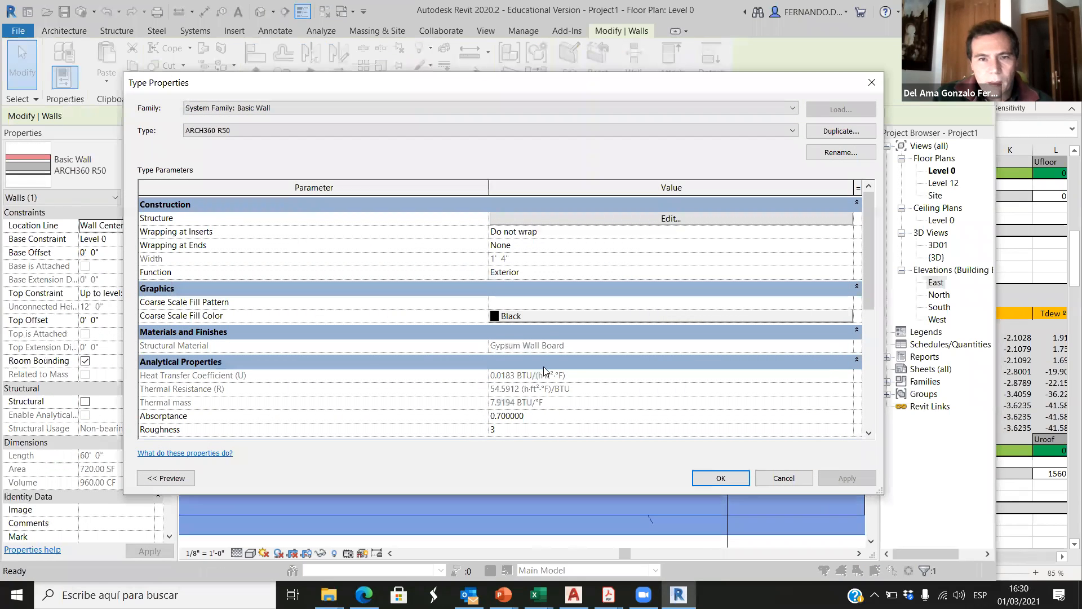
{"action": "left_click", "coordinate": [671, 219]}
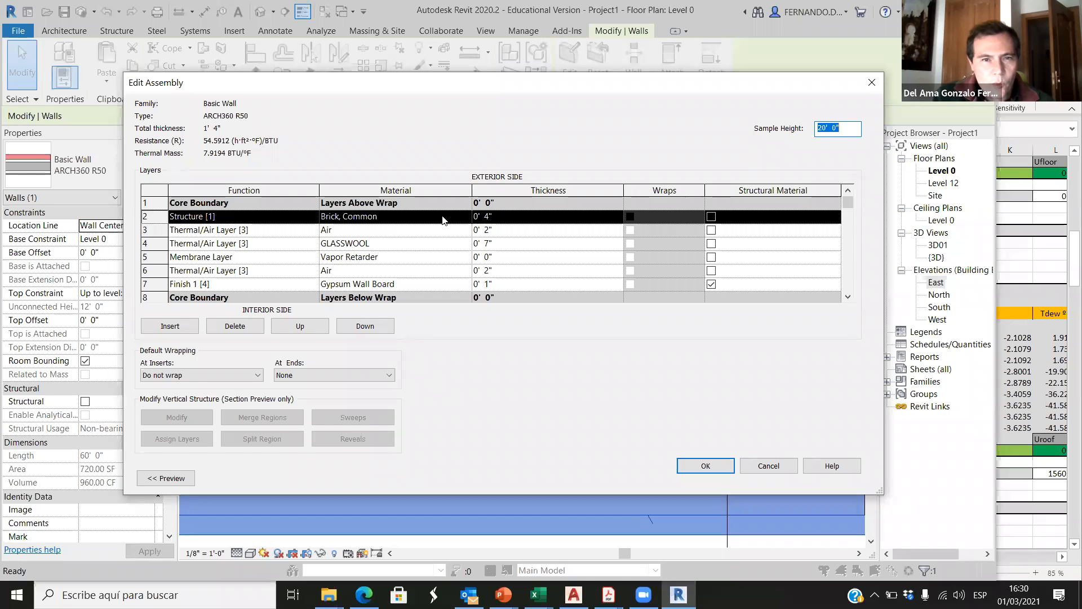
{"action": "left_click", "coordinate": [468, 219]}
{"action": "left_click", "coordinate": [467, 217]}
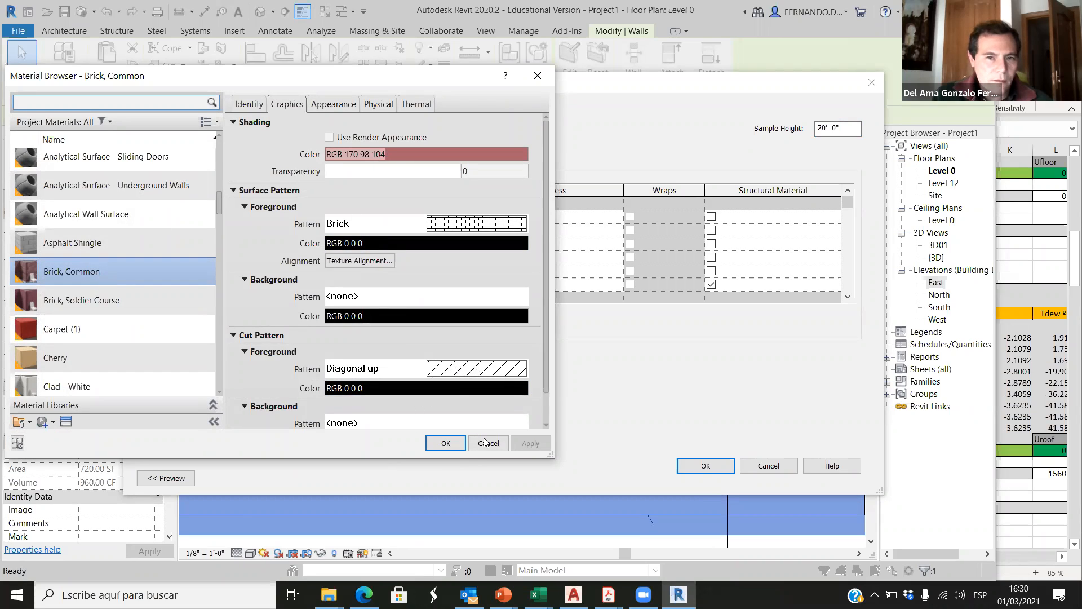
{"action": "left_click", "coordinate": [445, 444]}
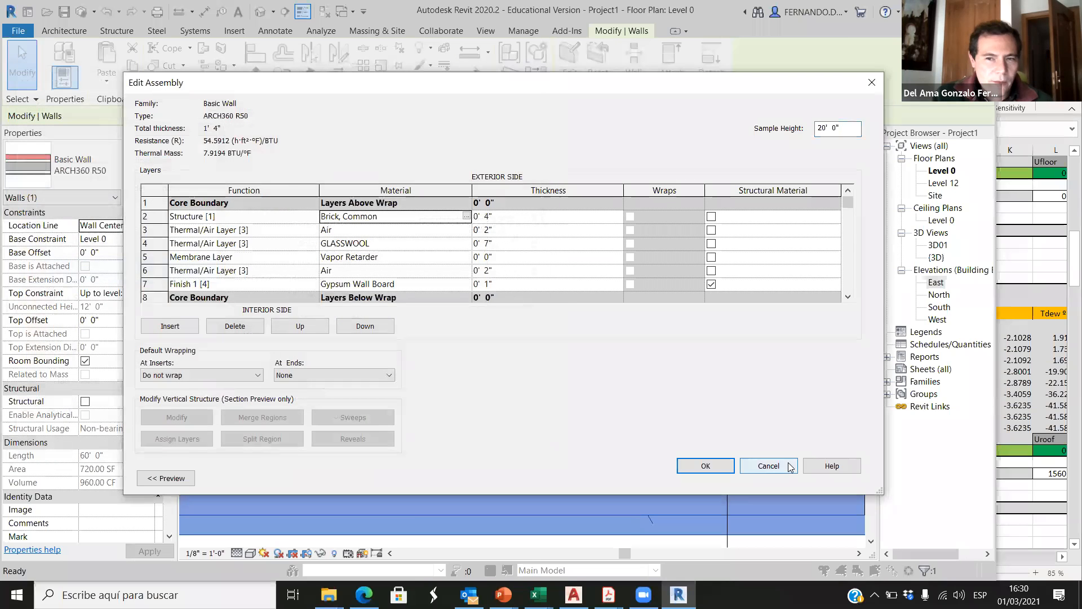
{"action": "left_click", "coordinate": [779, 469]}
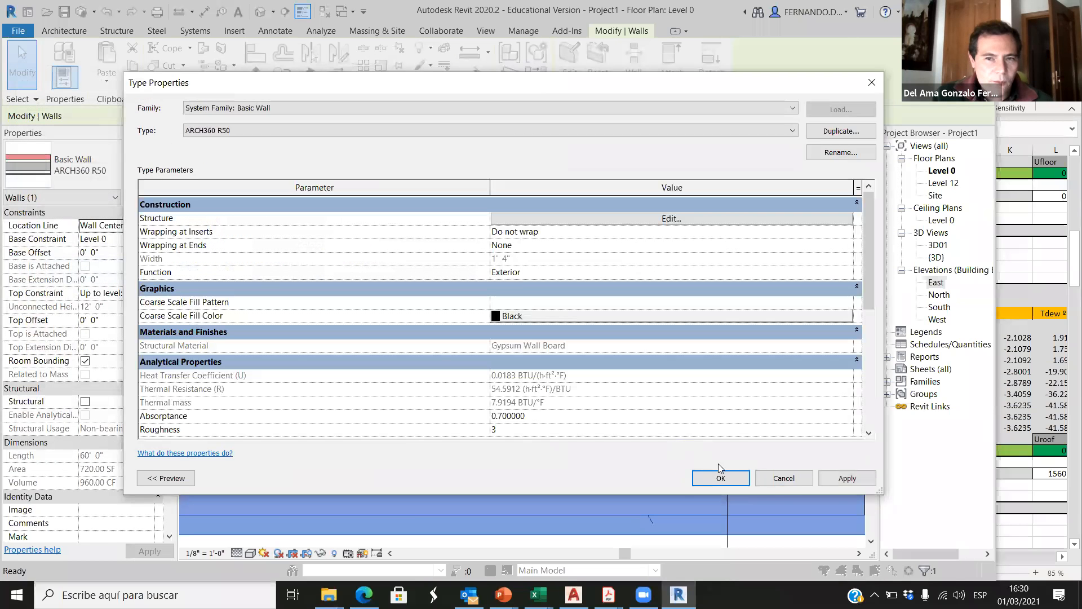
{"action": "left_click", "coordinate": [784, 478]}
Step: Flip the wall along grid C so its brick layer faces the exterior
{"action": "scroll", "coordinate": [649, 403], "scroll_direction": "up", "scroll_amount": 3}
{"action": "scroll", "coordinate": [653, 457], "scroll_direction": "down", "scroll_amount": 3}
{"action": "left_click", "coordinate": [561, 389]}
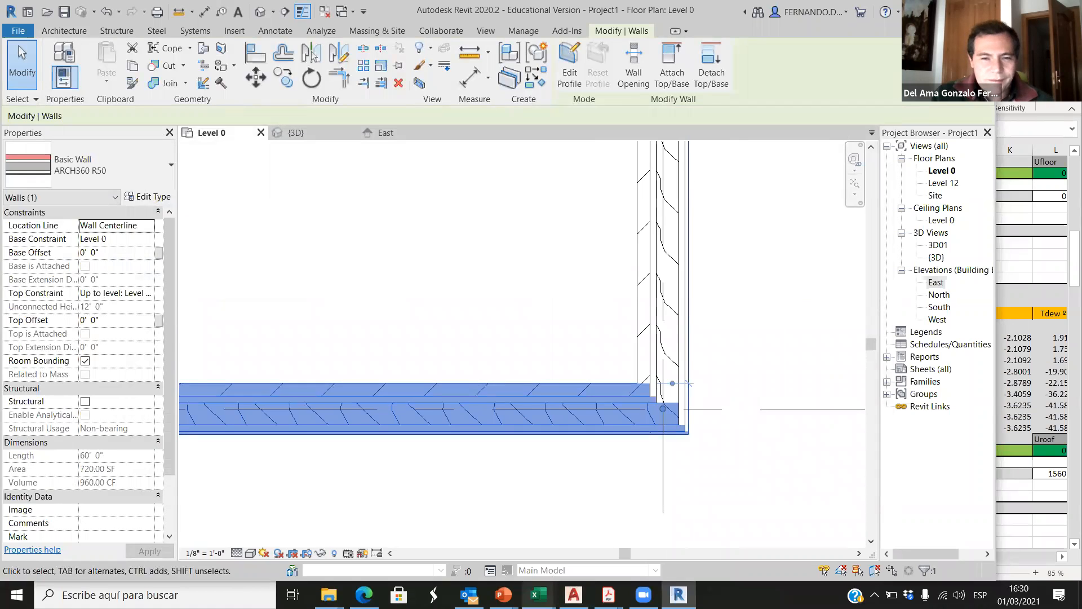
{"action": "key", "text": "space"}
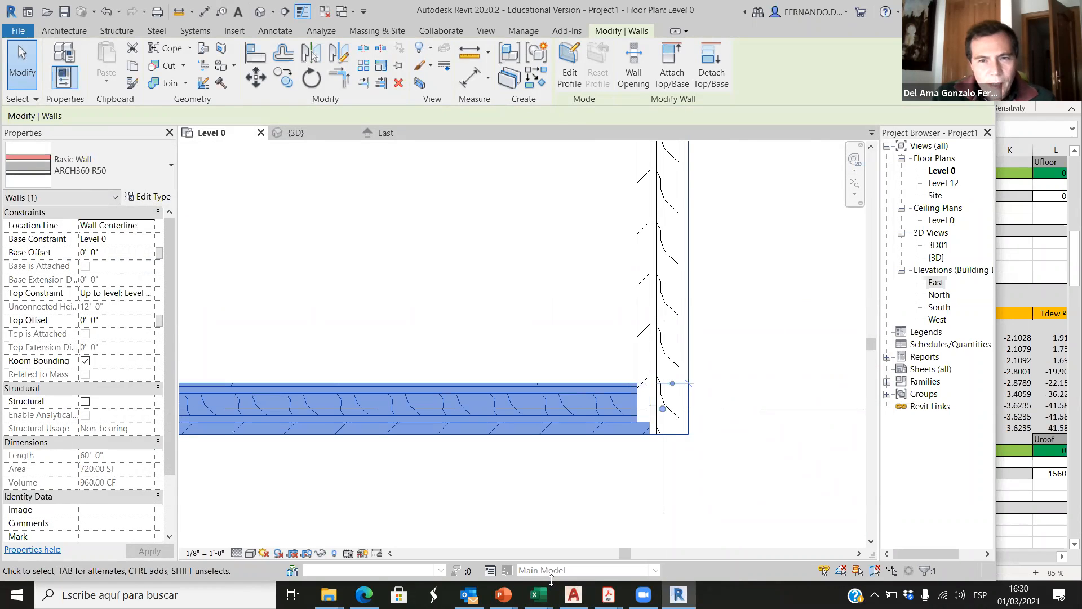
Step: Flip the wall along grid C to the opposite side and back so its brick layer faces the exterior again
{"action": "scroll", "coordinate": [531, 444], "scroll_direction": "up", "scroll_amount": 3}
{"action": "left_click", "coordinate": [545, 457]}
{"action": "left_click", "coordinate": [545, 427]}
{"action": "key", "text": "space"}
{"action": "key", "text": "space"}
{"action": "left_click", "coordinate": [567, 521]}
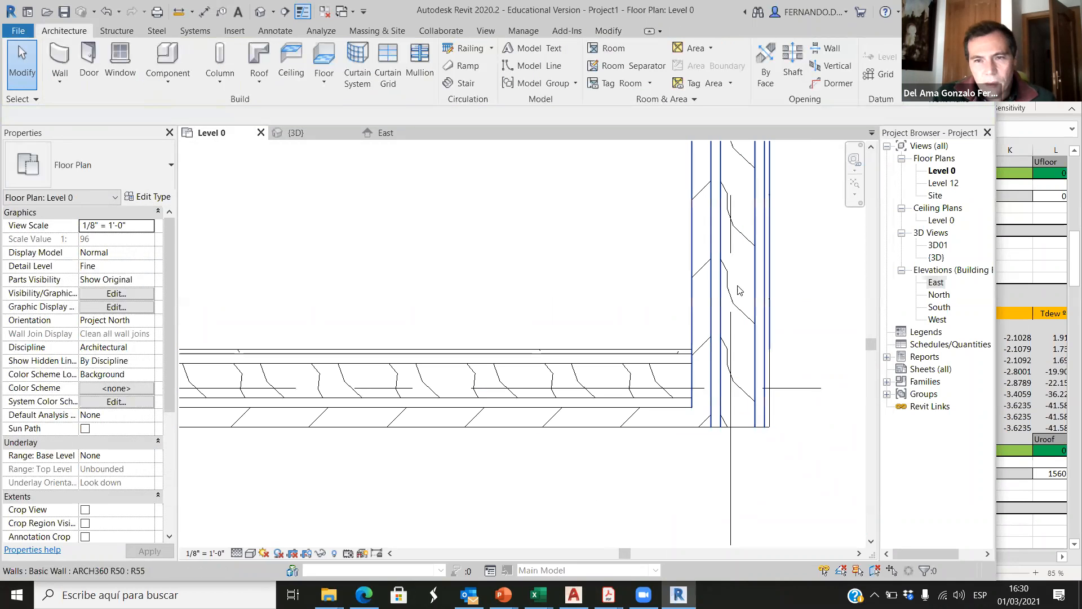
Step: Flip the wall along grid 5 so its brick layer faces the exterior
{"action": "left_click", "coordinate": [715, 277]}
{"action": "key", "text": "space"}
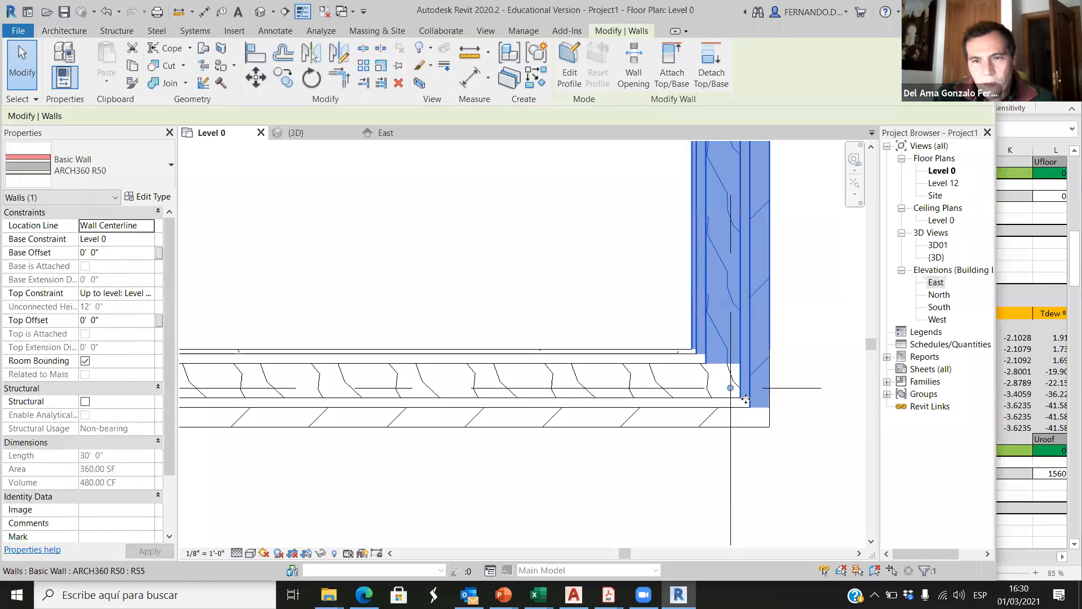
{"action": "left_click", "coordinate": [749, 466]}
{"action": "scroll", "coordinate": [749, 412], "scroll_direction": "down", "scroll_amount": 6}
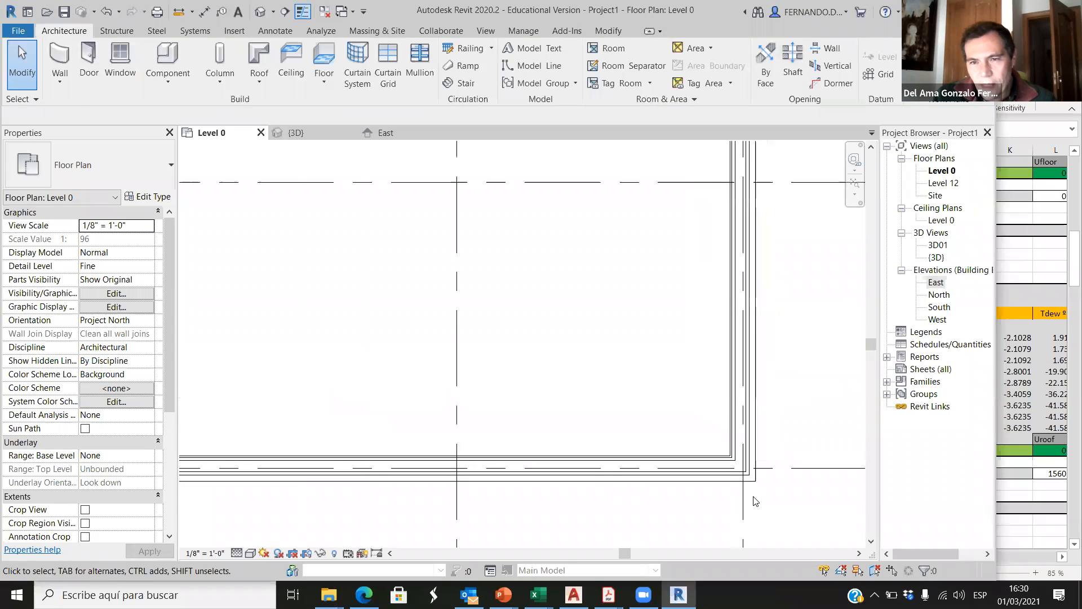
Step: Flip the wall along grid A so its brick layer faces the exterior
{"action": "scroll", "coordinate": [743, 230], "scroll_direction": "up", "scroll_amount": 5}
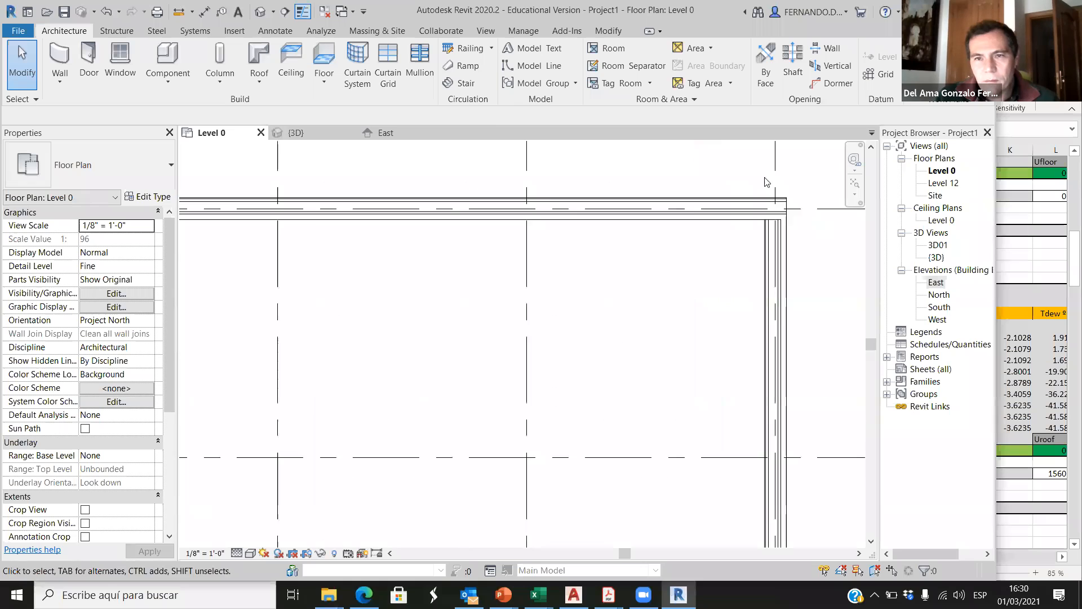
{"action": "scroll", "coordinate": [743, 230], "scroll_direction": "up", "scroll_amount": 1}
{"action": "left_click", "coordinate": [712, 241]}
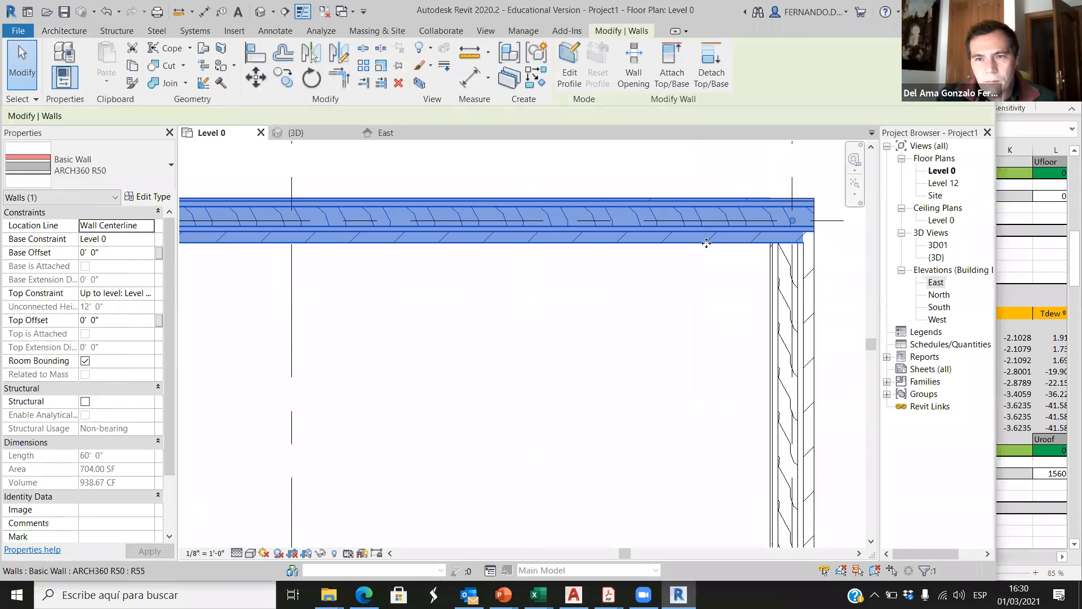
{"action": "left_click", "coordinate": [709, 335]}
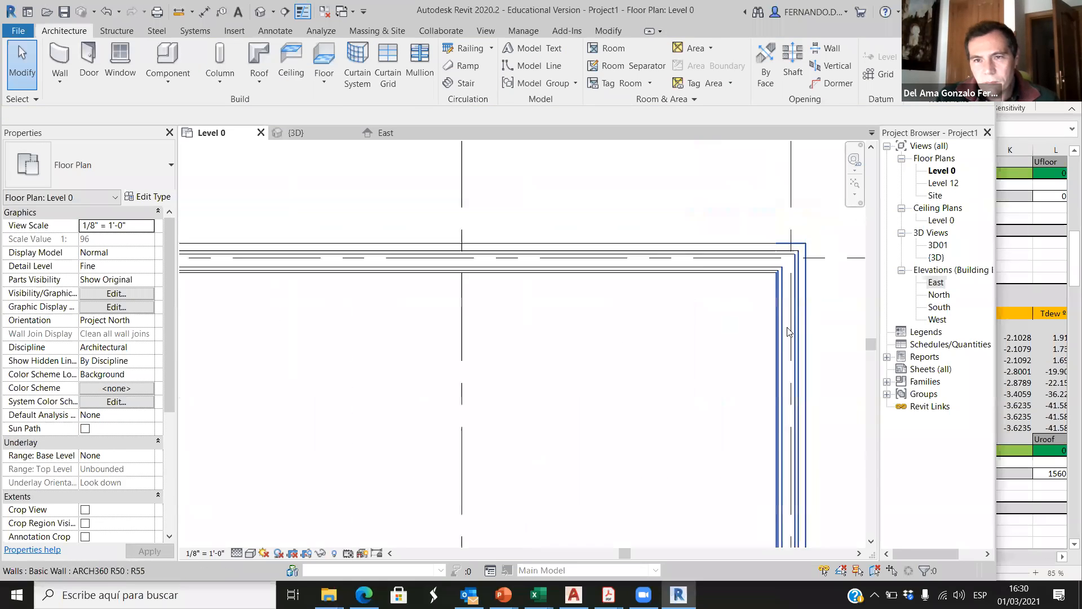
Step: Flip the wall along grid 1 so its brick layer faces the exterior
{"action": "scroll", "coordinate": [550, 362], "scroll_direction": "down", "scroll_amount": 4}
{"action": "scroll", "coordinate": [200, 353], "scroll_direction": "up", "scroll_amount": 3}
{"action": "scroll", "coordinate": [261, 339], "scroll_direction": "up", "scroll_amount": 1}
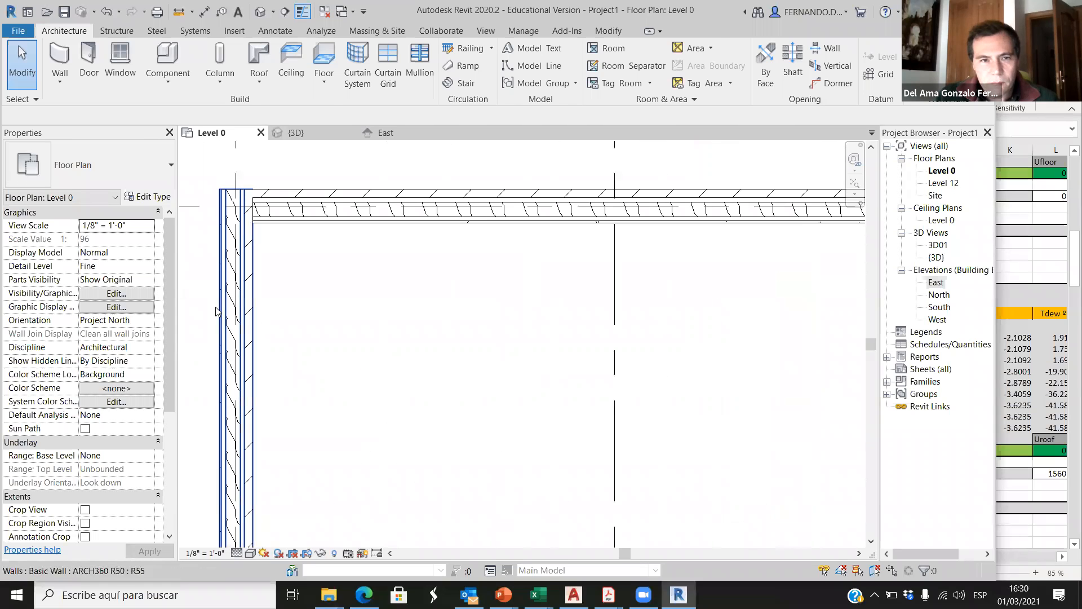
{"action": "left_click", "coordinate": [226, 313]}
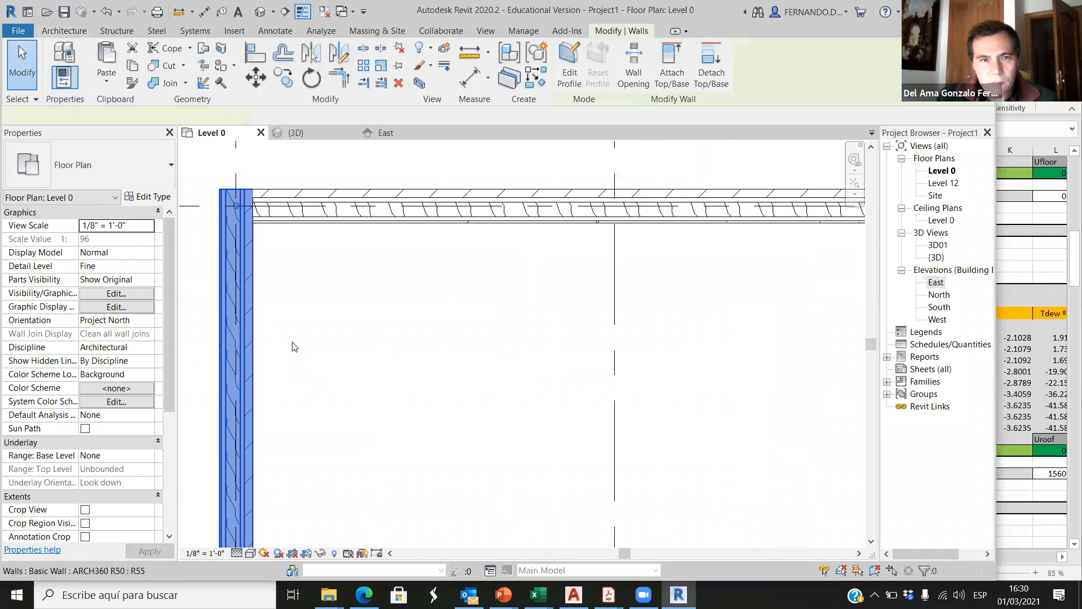
{"action": "left_click", "coordinate": [348, 330]}
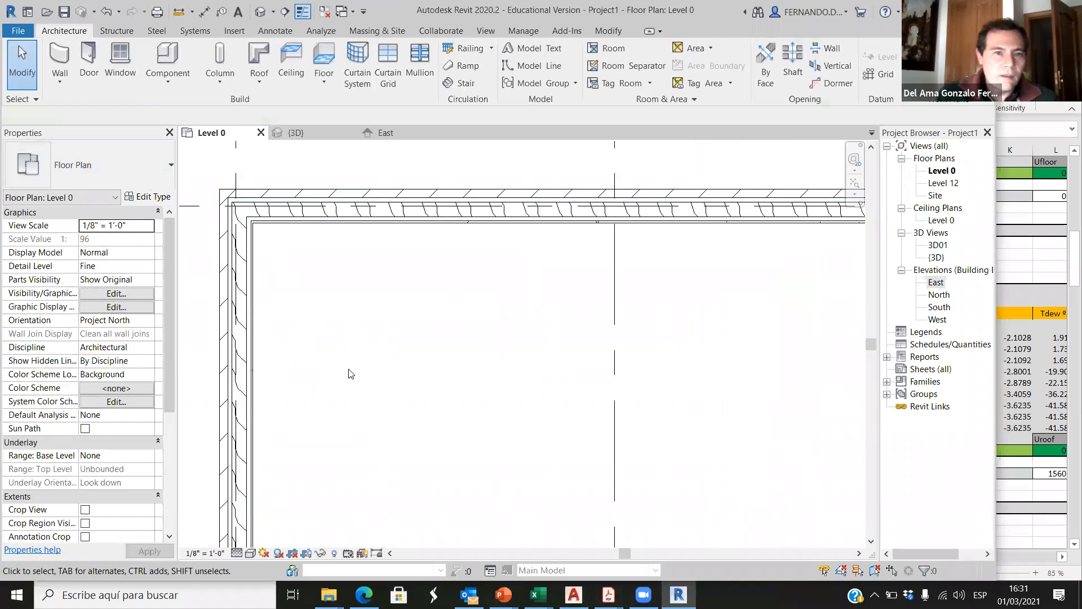
Step: Preview the Level 0 plan in the Realistic visual style to check the walls' brick faces, and return it to Hidden Line
{"action": "scroll", "coordinate": [204, 195], "scroll_direction": "up", "scroll_amount": 2}
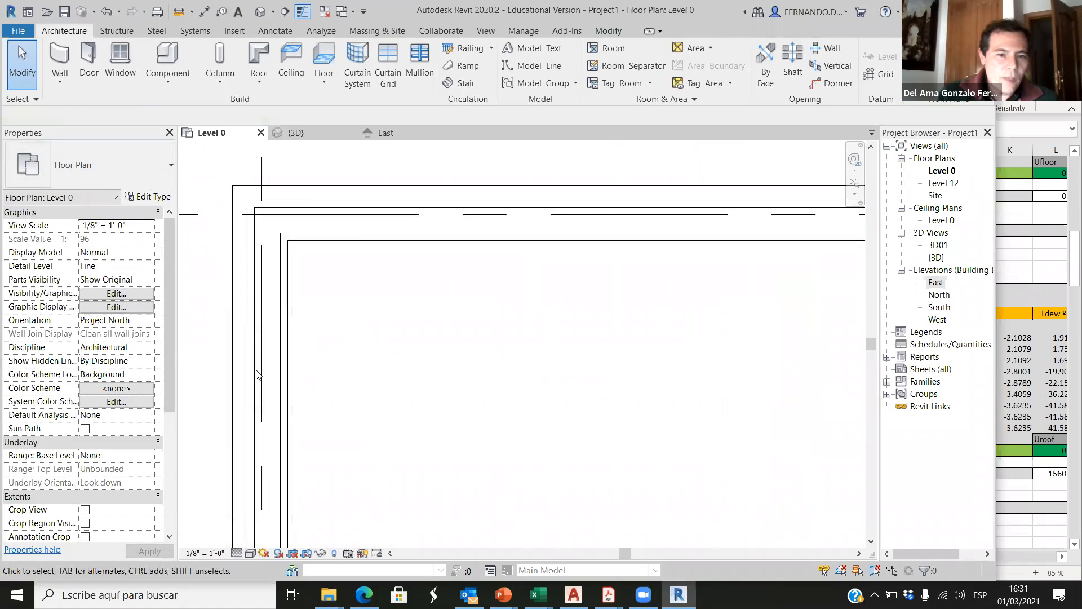
{"action": "left_click", "coordinate": [250, 553]}
{"action": "left_click", "coordinate": [304, 527]}
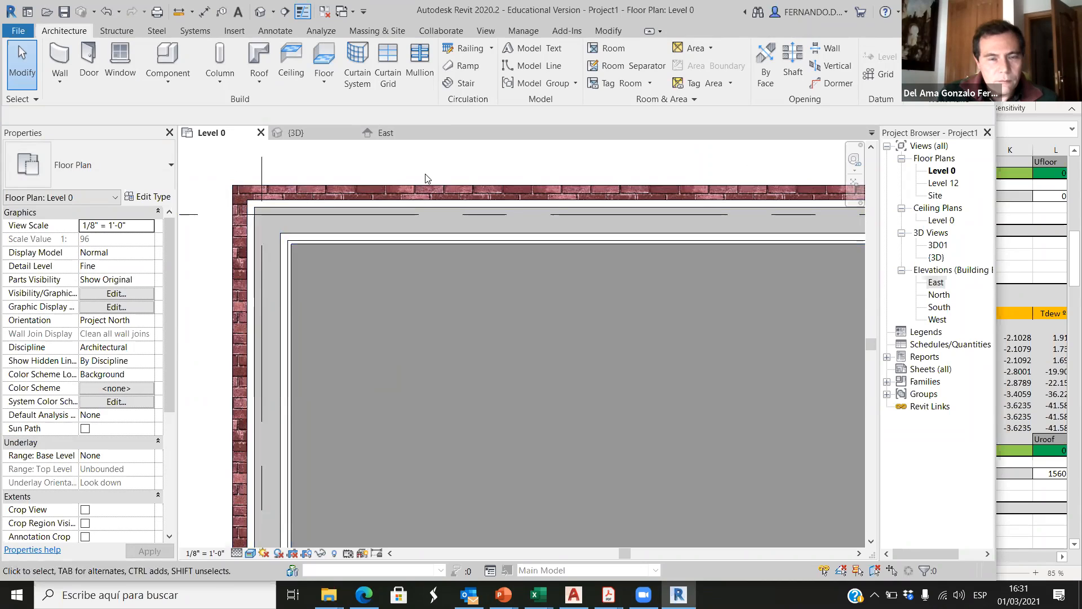
{"action": "scroll", "coordinate": [299, 203], "scroll_direction": "down", "scroll_amount": 6}
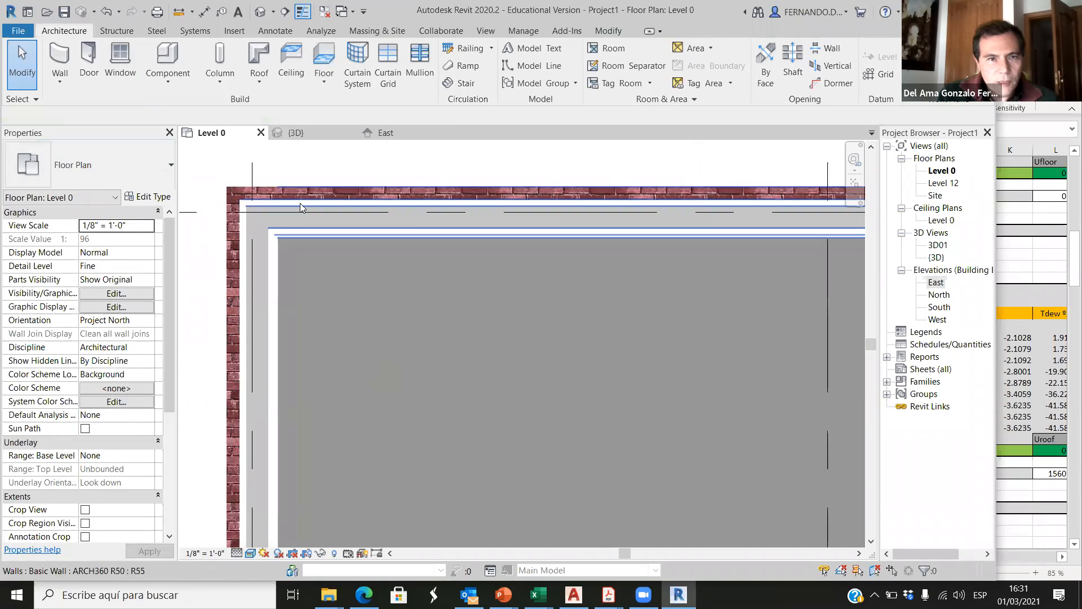
{"action": "scroll", "coordinate": [388, 315], "scroll_direction": "up", "scroll_amount": 1}
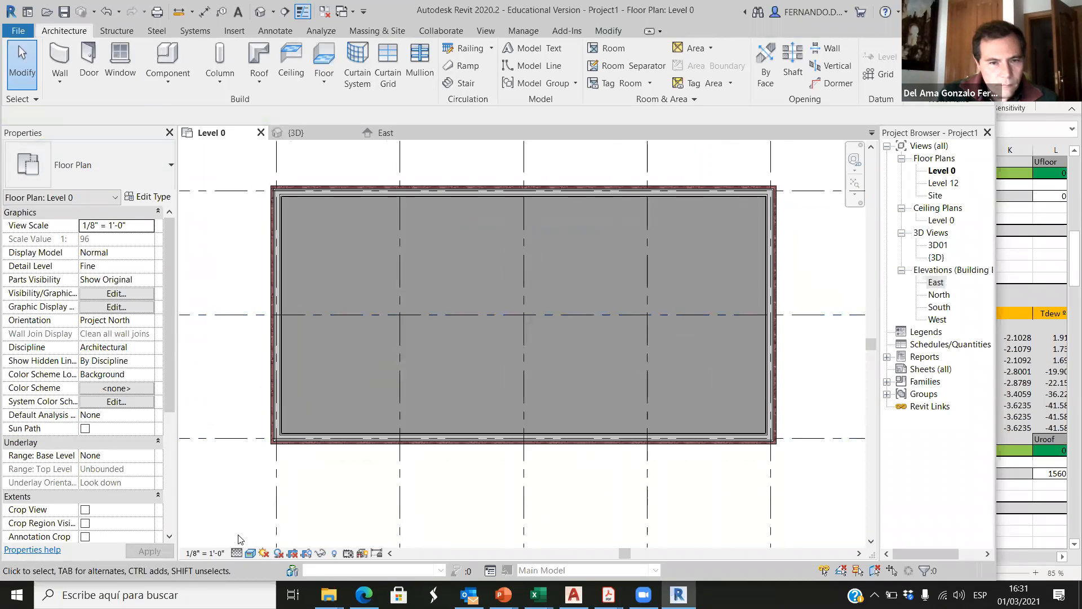
{"action": "left_click", "coordinate": [248, 555]}
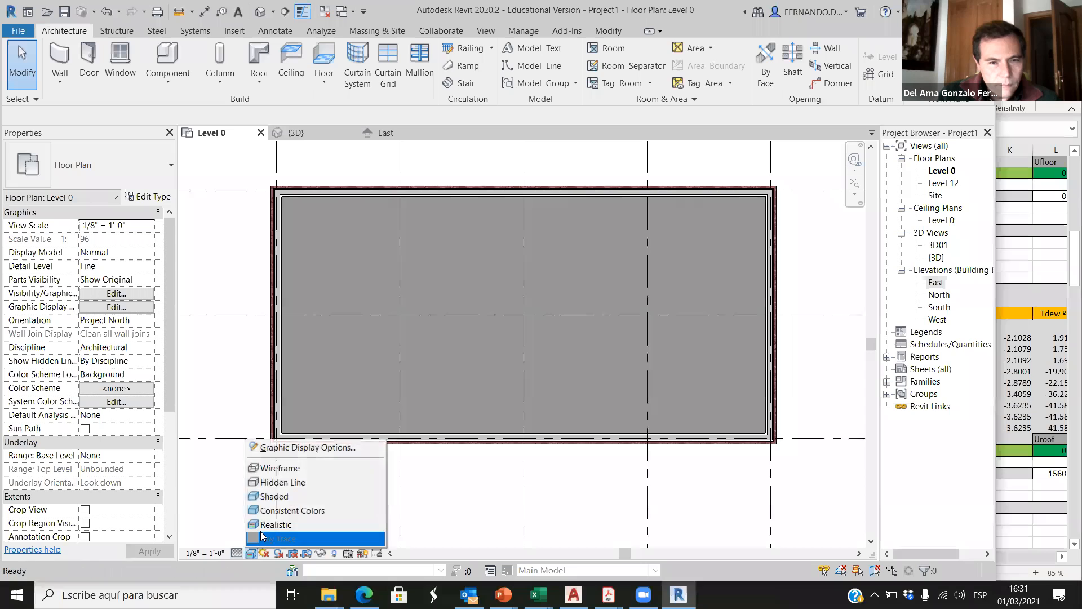
{"action": "left_click", "coordinate": [282, 483]}
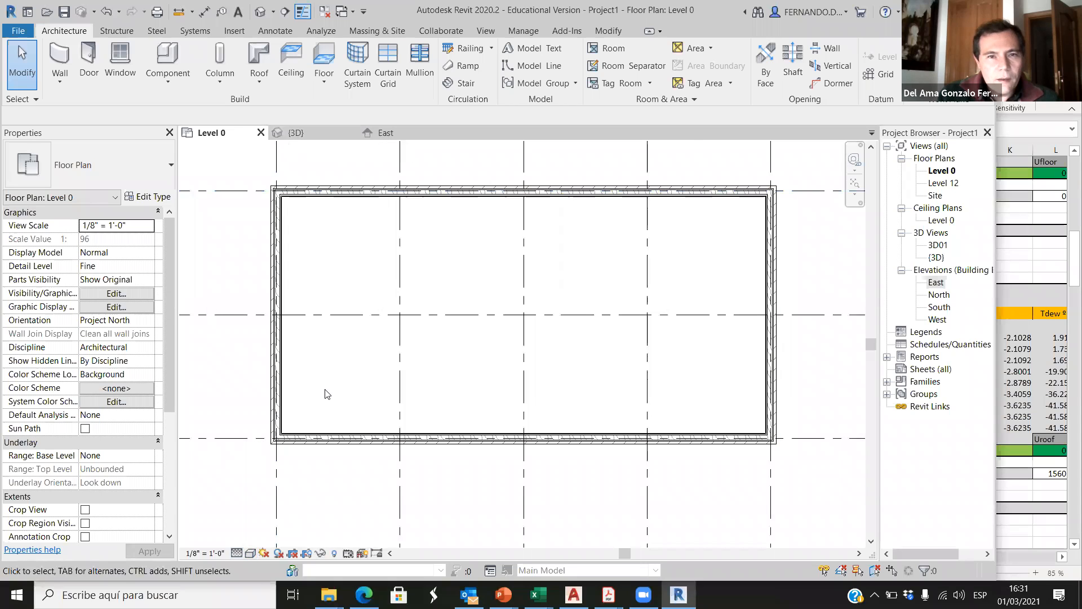
Step: Create a building section between grids 2 and 3, running from below grid C to above grid A and looking towards grid 1
{"action": "scroll", "coordinate": [327, 389], "scroll_direction": "down", "scroll_amount": 2}
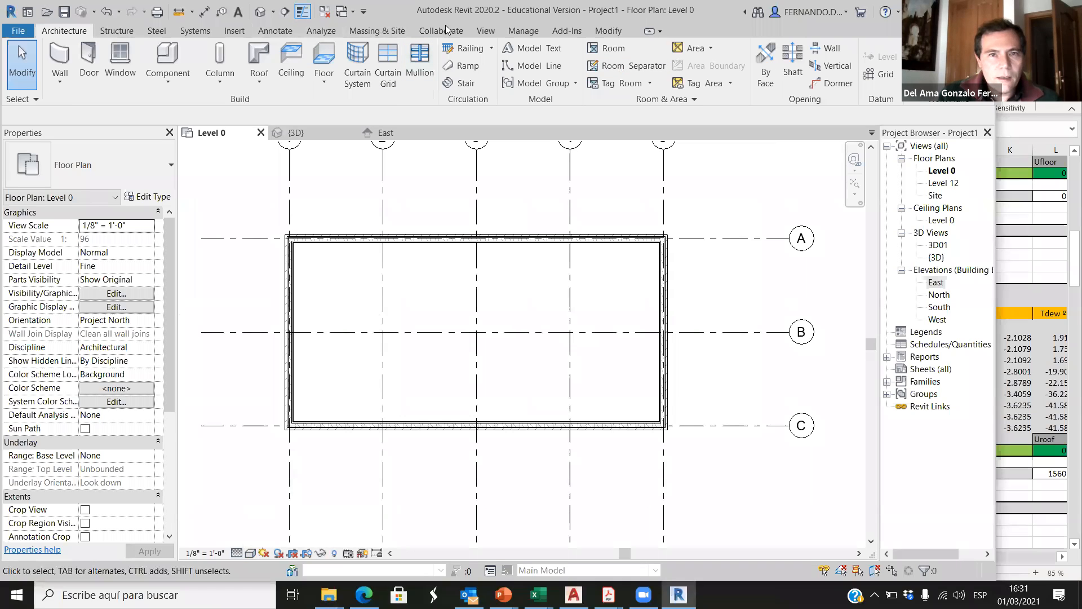
{"action": "left_click", "coordinate": [485, 32]}
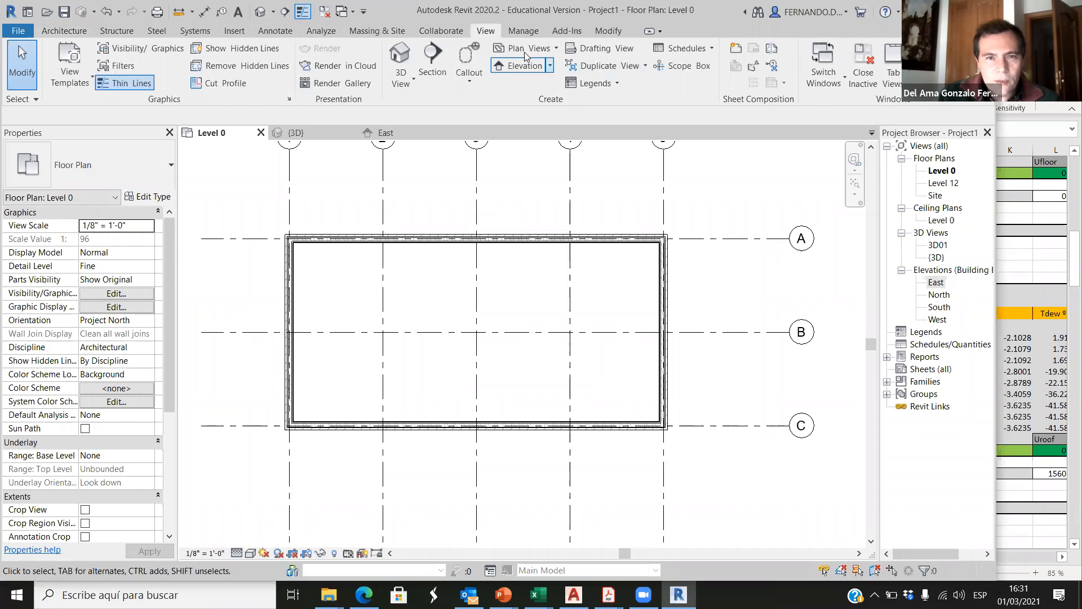
{"action": "left_click", "coordinate": [432, 56]}
{"action": "left_click", "coordinate": [434, 466]}
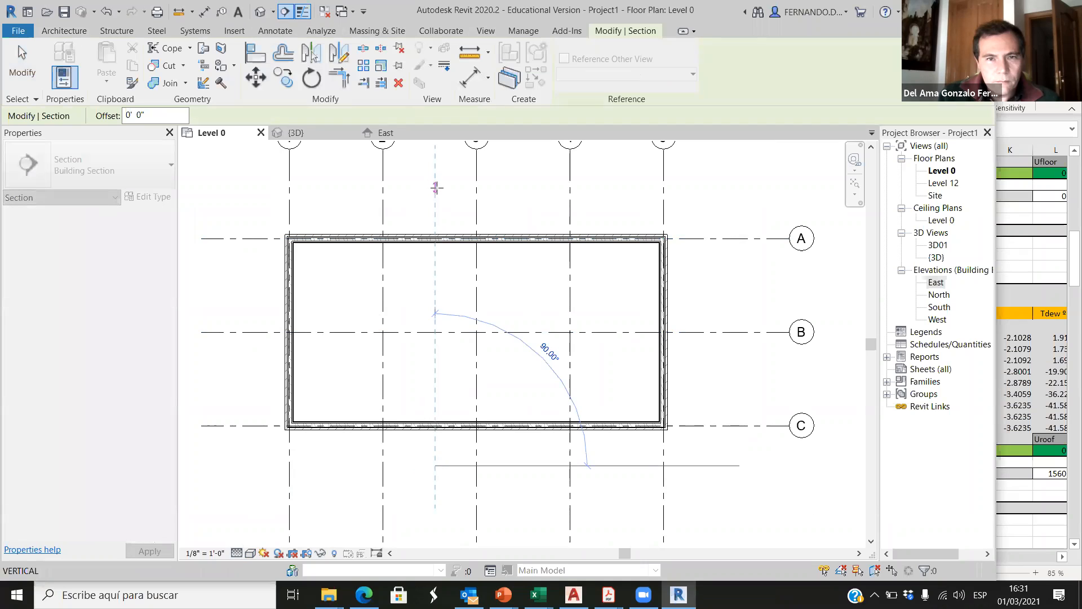
{"action": "left_click", "coordinate": [432, 178]}
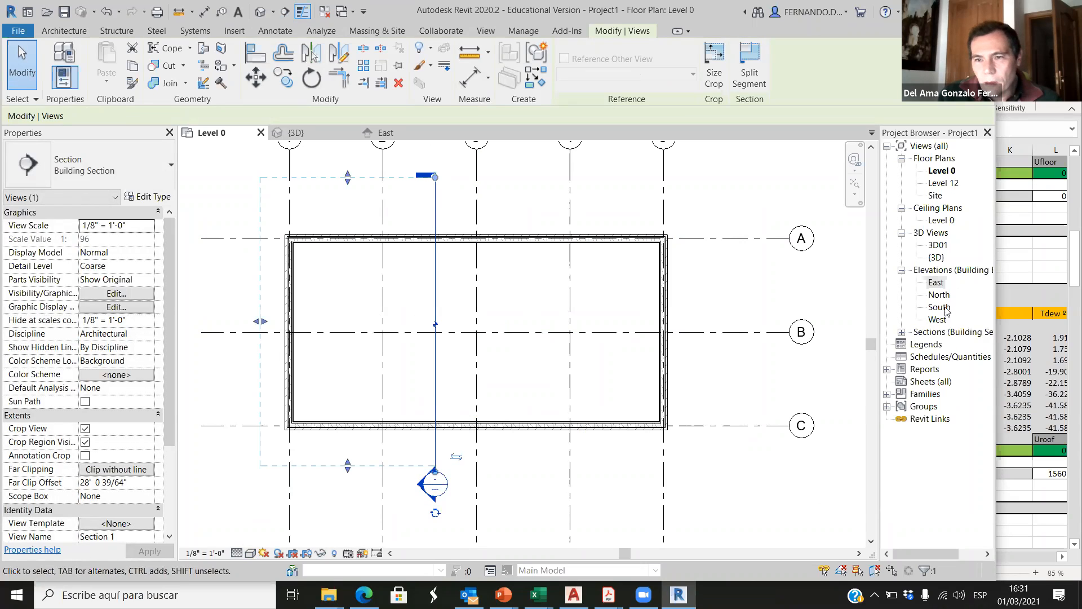
Step: Open the new building section view and set its detail level to Fine
{"action": "left_click", "coordinate": [936, 282]}
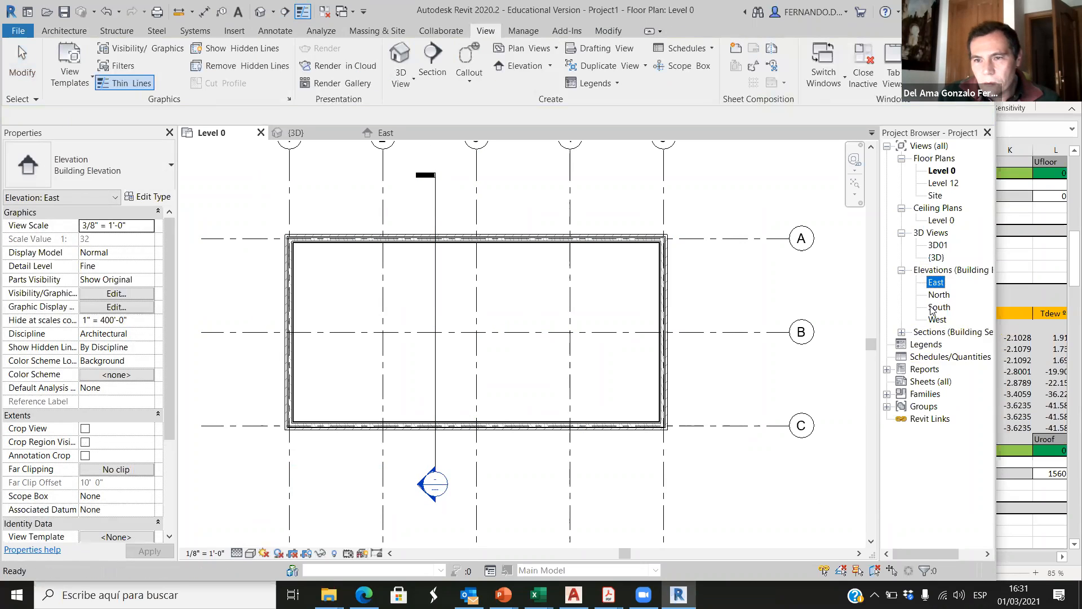
{"action": "left_click", "coordinate": [901, 332]}
{"action": "double_click", "coordinate": [946, 344]}
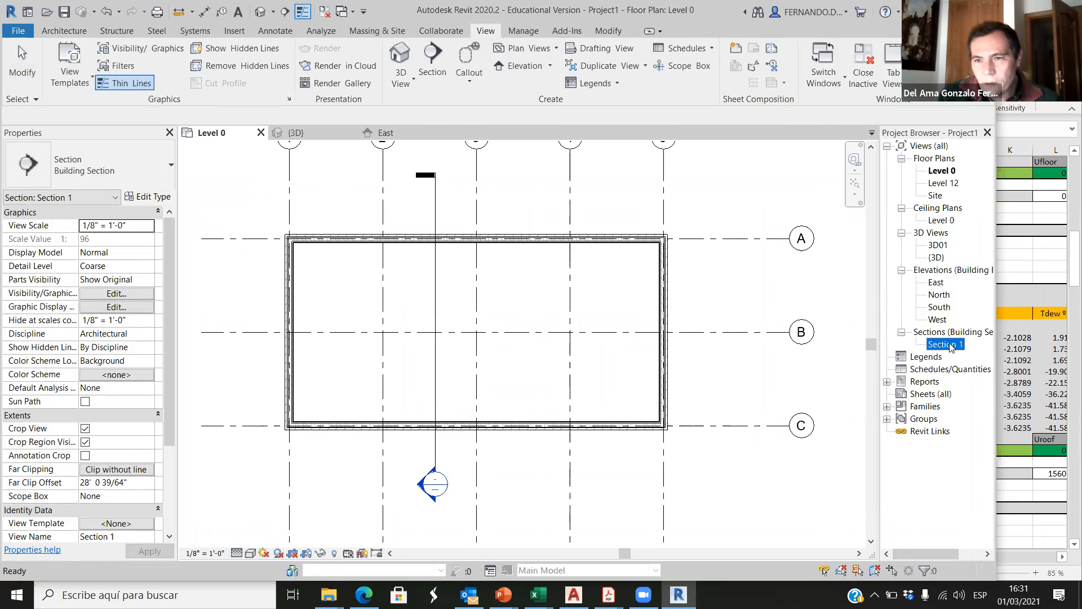
{"action": "scroll", "coordinate": [498, 356], "scroll_direction": "up", "scroll_amount": 1}
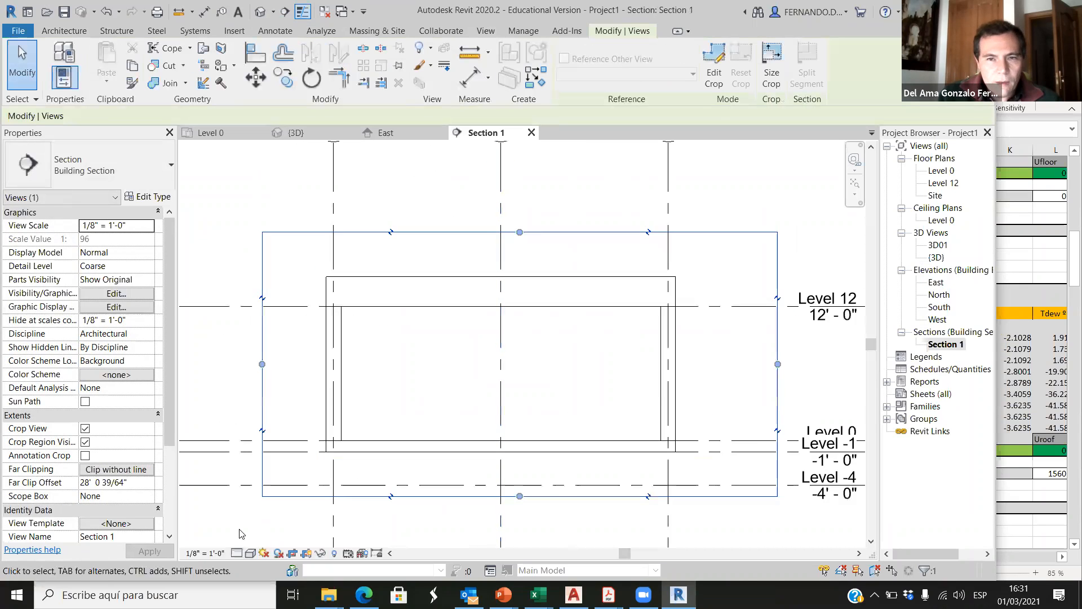
{"action": "left_click", "coordinate": [237, 553]}
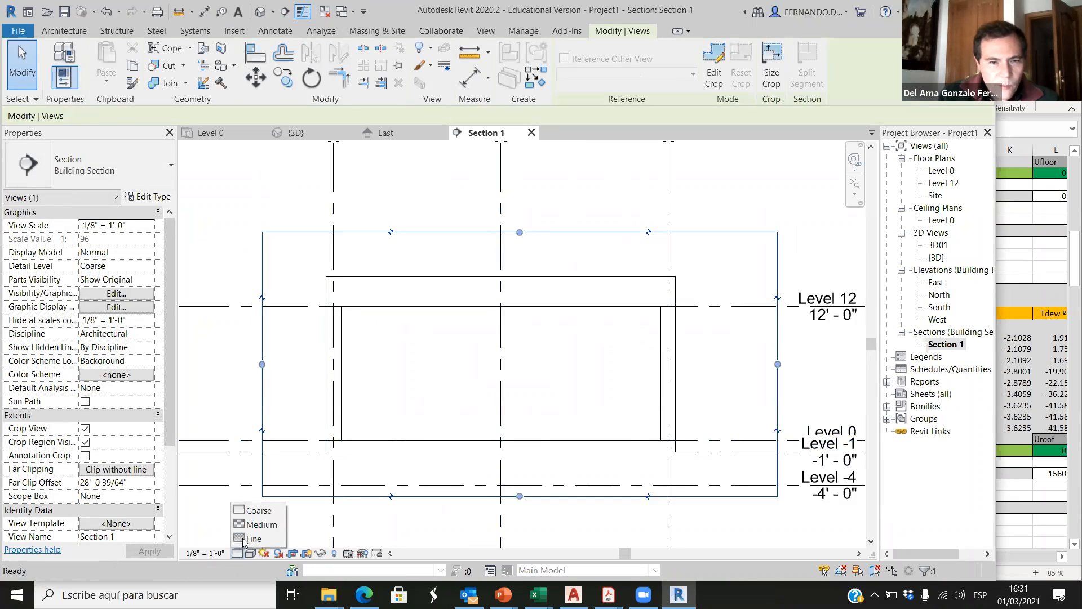
{"action": "left_click", "coordinate": [252, 539]}
Step: Examine the roof's layers and its junction with the grid C wall in the section
{"action": "scroll", "coordinate": [370, 311], "scroll_direction": "up", "scroll_amount": 4}
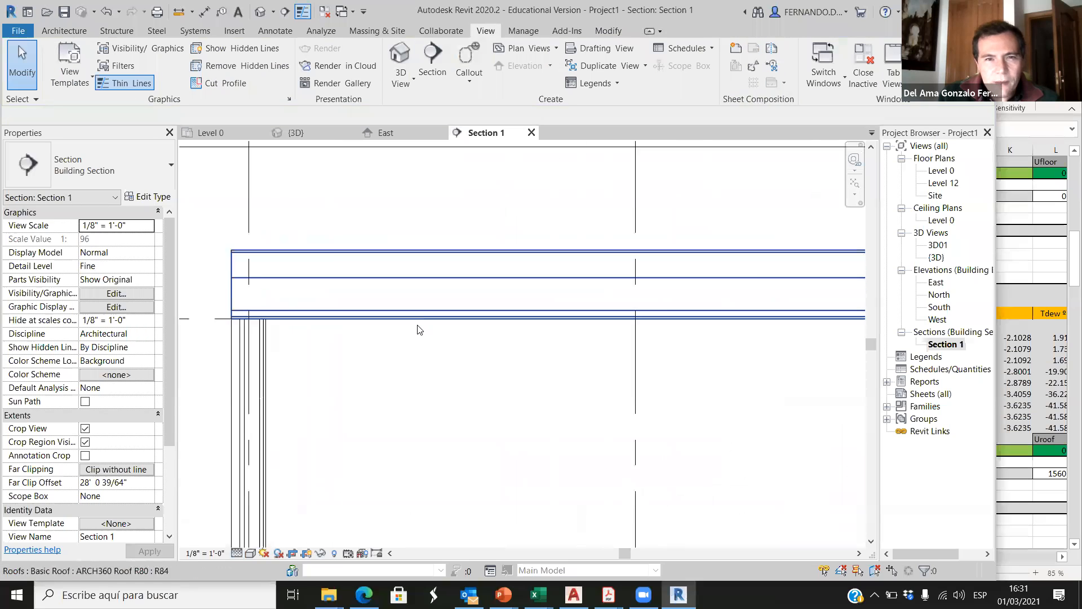
{"action": "scroll", "coordinate": [368, 324], "scroll_direction": "up", "scroll_amount": 3}
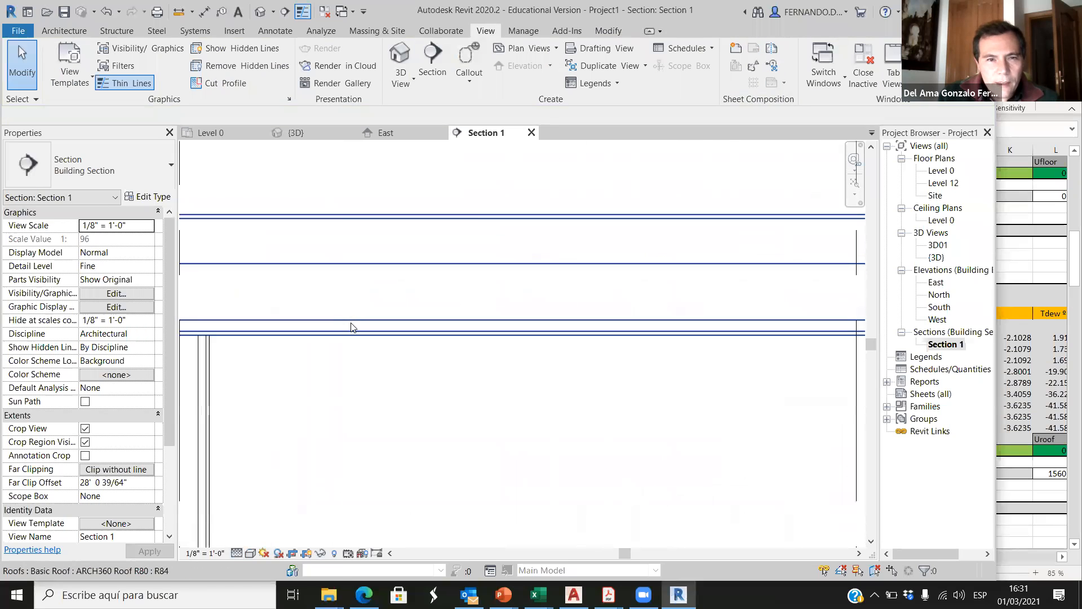
{"action": "scroll", "coordinate": [382, 334], "scroll_direction": "up", "scroll_amount": 2}
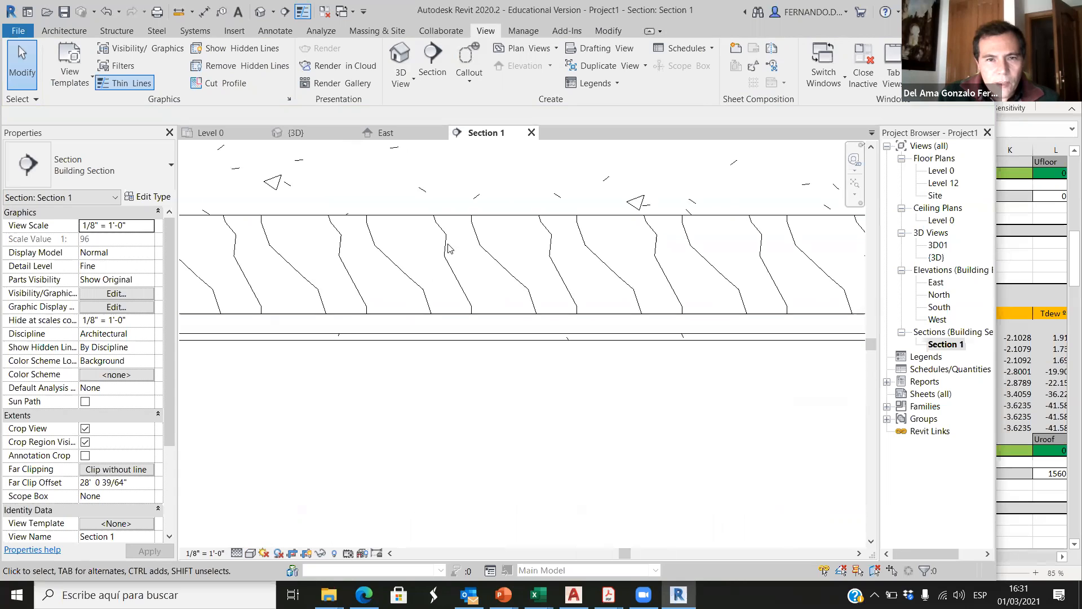
{"action": "scroll", "coordinate": [489, 240], "scroll_direction": "up", "scroll_amount": 3}
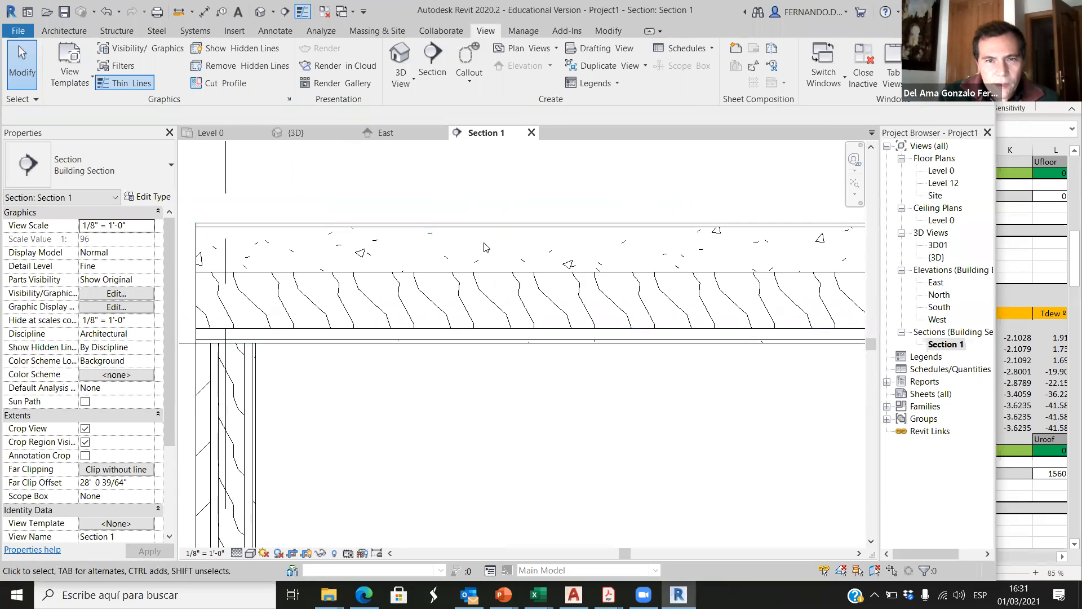
{"action": "scroll", "coordinate": [456, 388], "scroll_direction": "down", "scroll_amount": 5}
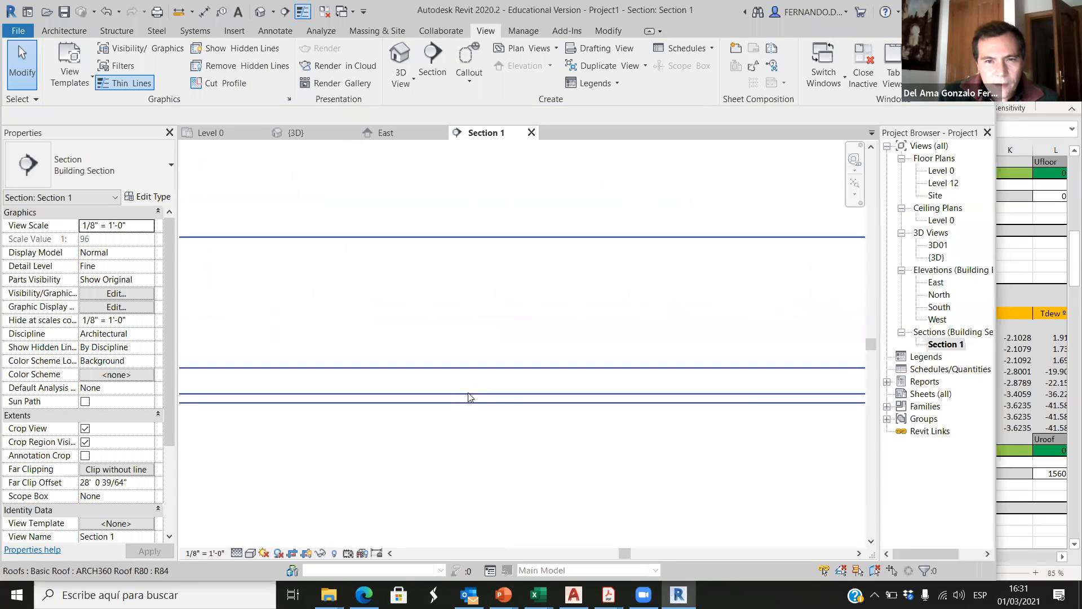
{"action": "scroll", "coordinate": [408, 378], "scroll_direction": "up", "scroll_amount": 3}
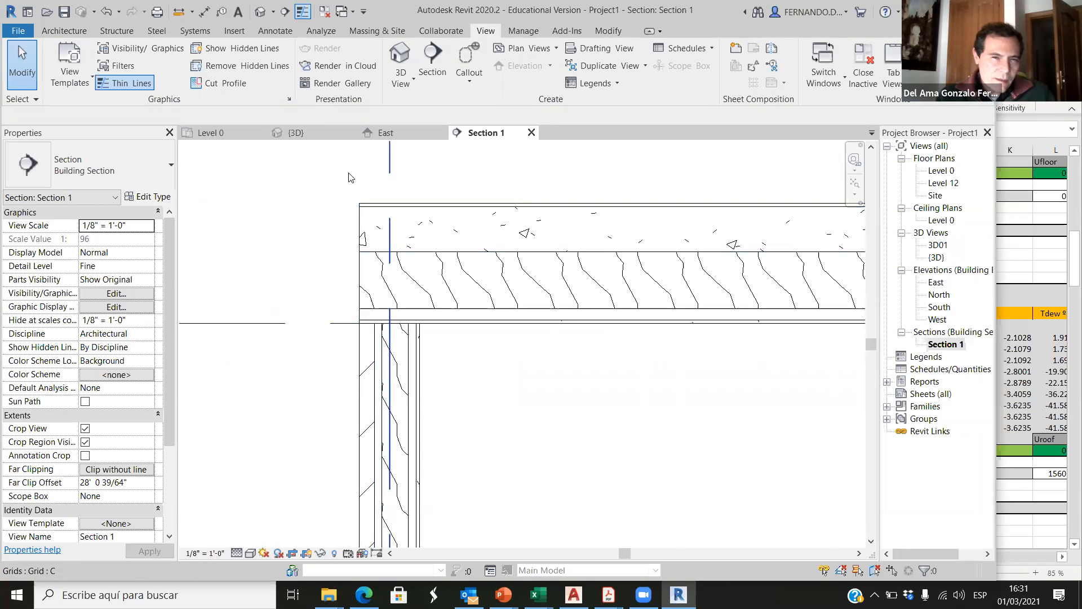
{"action": "scroll", "coordinate": [360, 298], "scroll_direction": "up", "scroll_amount": 2}
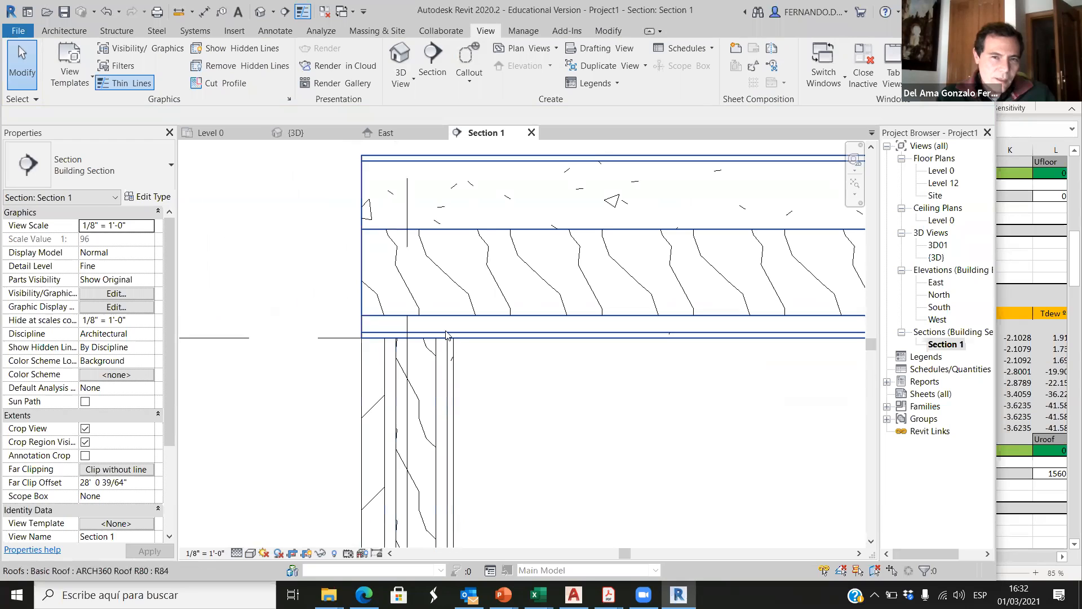
{"action": "scroll", "coordinate": [344, 272], "scroll_direction": "down", "scroll_amount": 2}
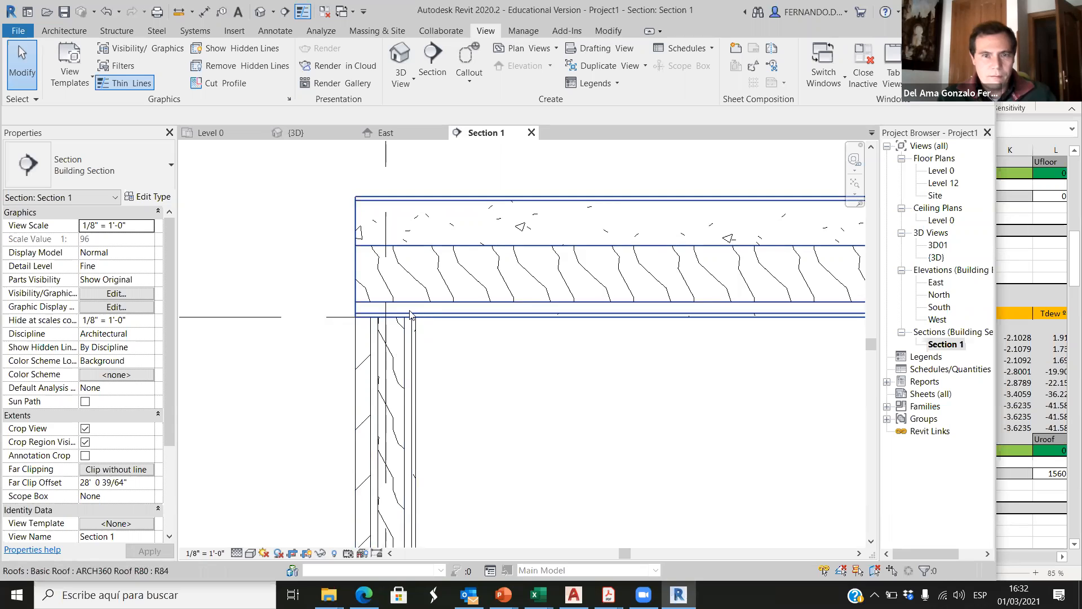
{"action": "scroll", "coordinate": [363, 299], "scroll_direction": "down", "scroll_amount": 3}
{"action": "scroll", "coordinate": [450, 300], "scroll_direction": "up", "scroll_amount": 4}
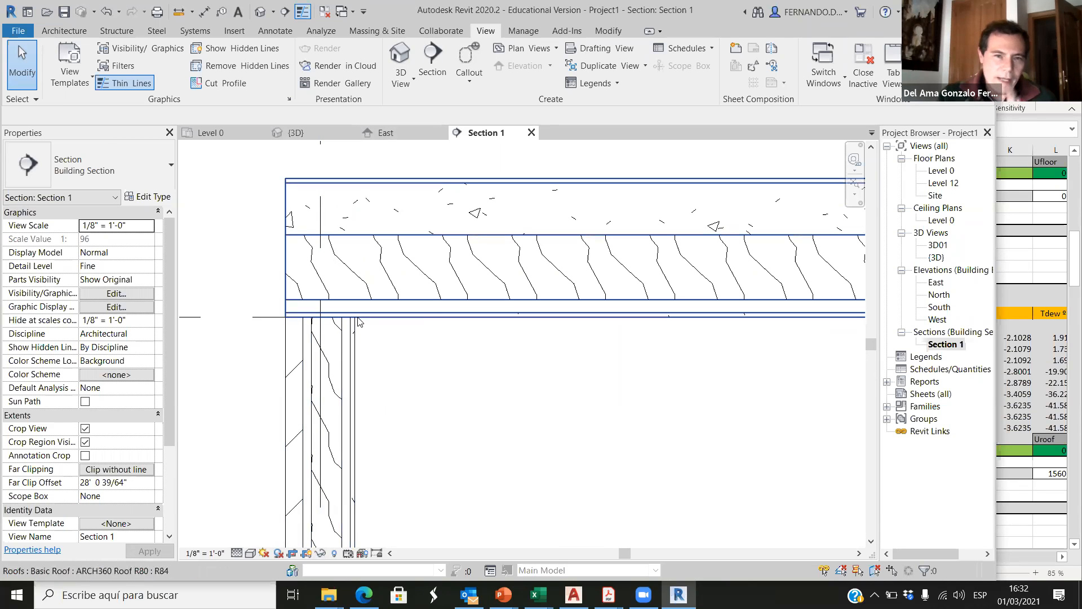
{"action": "scroll", "coordinate": [241, 295], "scroll_direction": "down", "scroll_amount": 1}
Step: Inspect the Level 0 floor slab where it meets the base of the grid C wall in the section
{"action": "scroll", "coordinate": [241, 294], "scroll_direction": "down", "scroll_amount": 2}
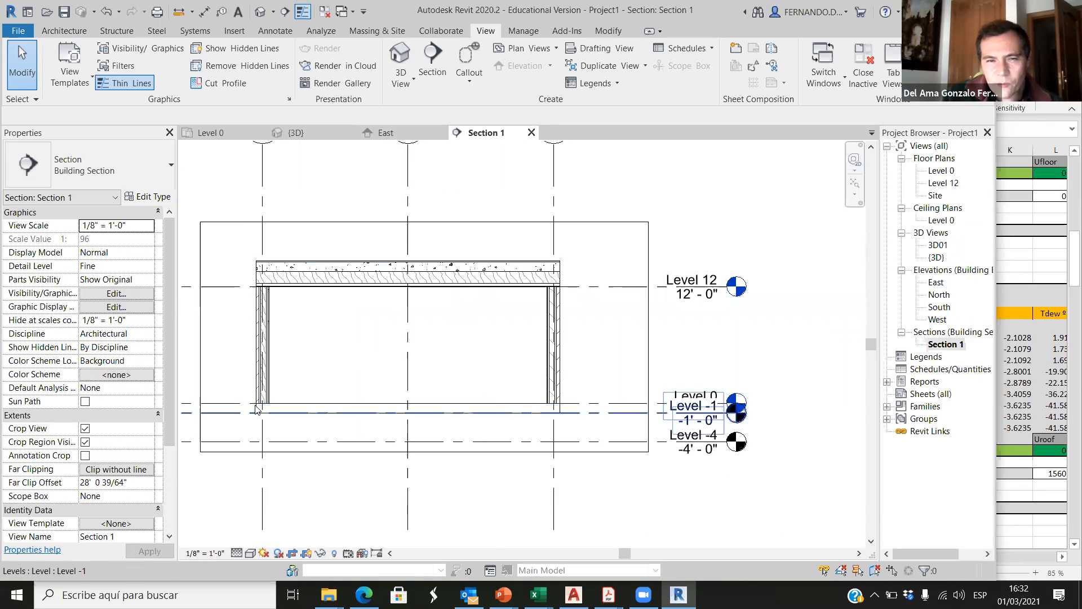
{"action": "scroll", "coordinate": [356, 411], "scroll_direction": "up", "scroll_amount": 4}
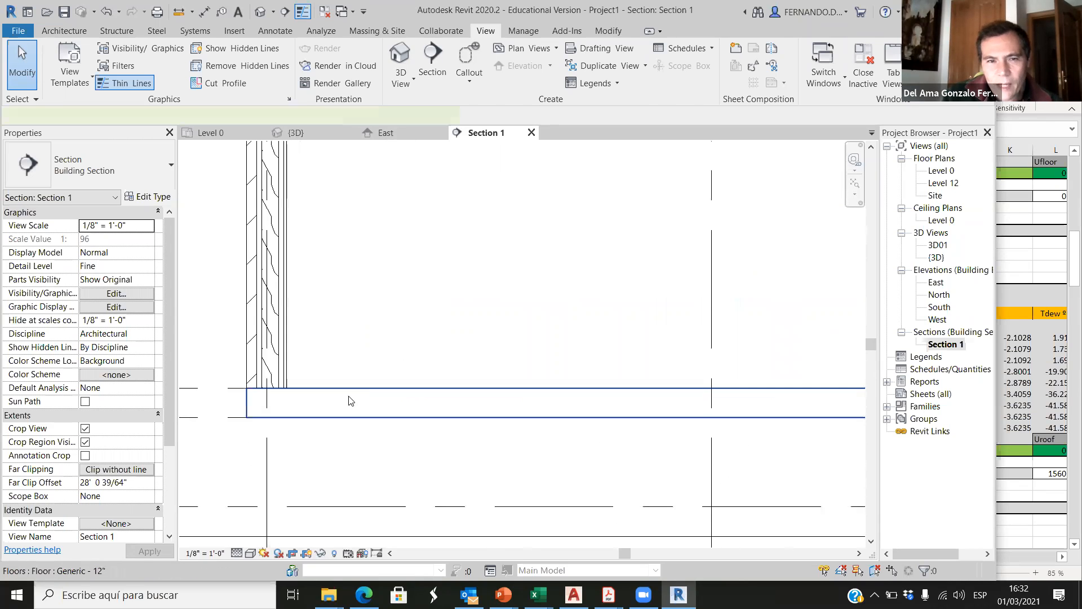
{"action": "left_click", "coordinate": [357, 391]}
{"action": "scroll", "coordinate": [288, 406], "scroll_direction": "up", "scroll_amount": 3}
{"action": "key", "text": "Escape"}
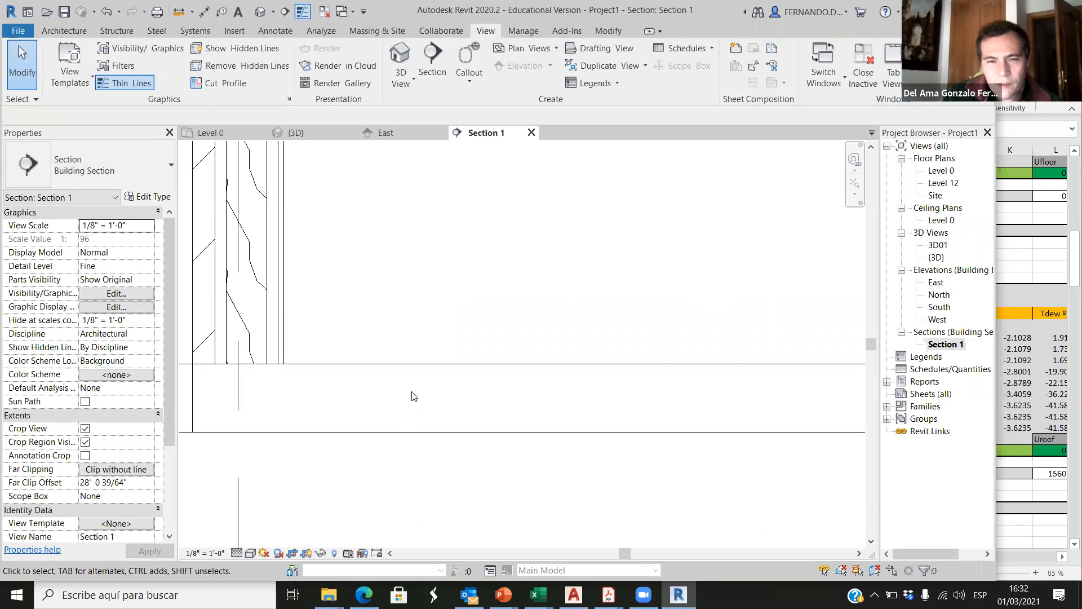
Step: Look over the whole building section, enlarge the program window and return to the Level 0 floor plan
{"action": "scroll", "coordinate": [414, 418], "scroll_direction": "down", "scroll_amount": 5}
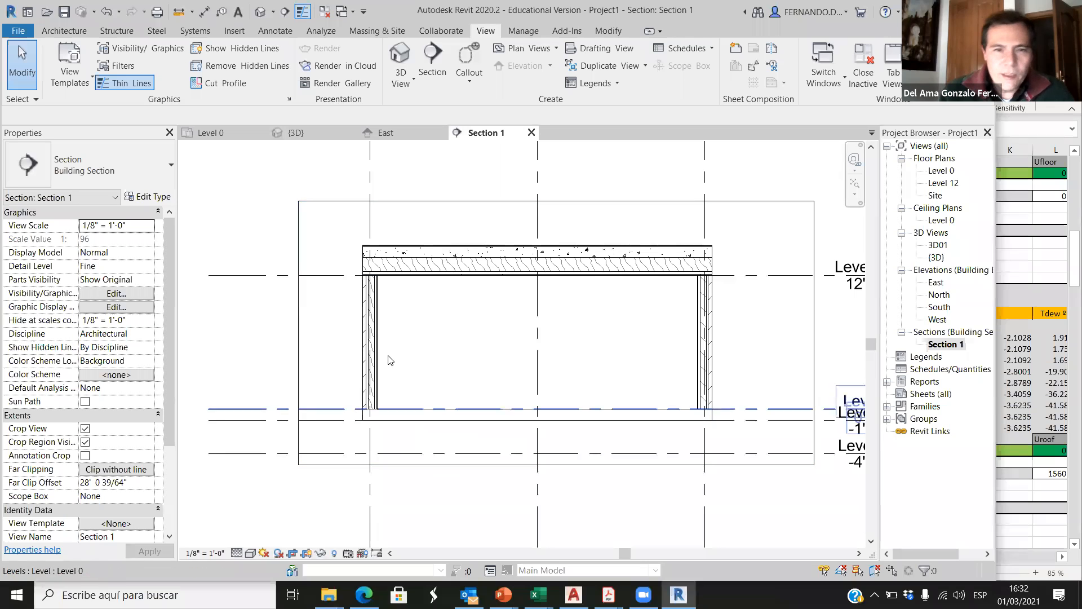
{"action": "scroll", "coordinate": [677, 320], "scroll_direction": "up", "scroll_amount": 2}
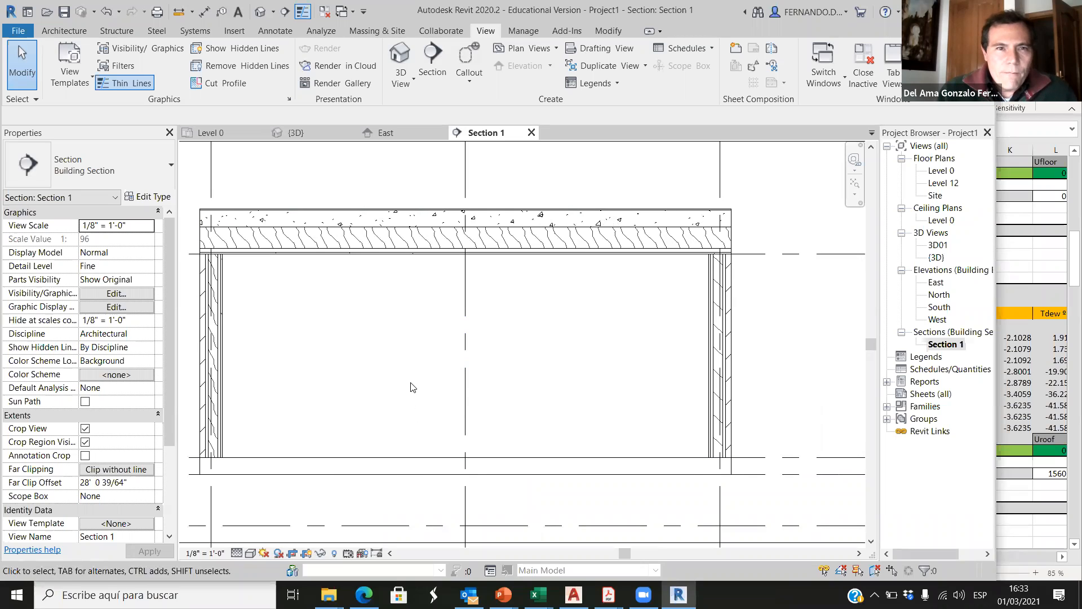
{"action": "left_click", "coordinate": [331, 34]}
{"action": "left_click", "coordinate": [946, 10]}
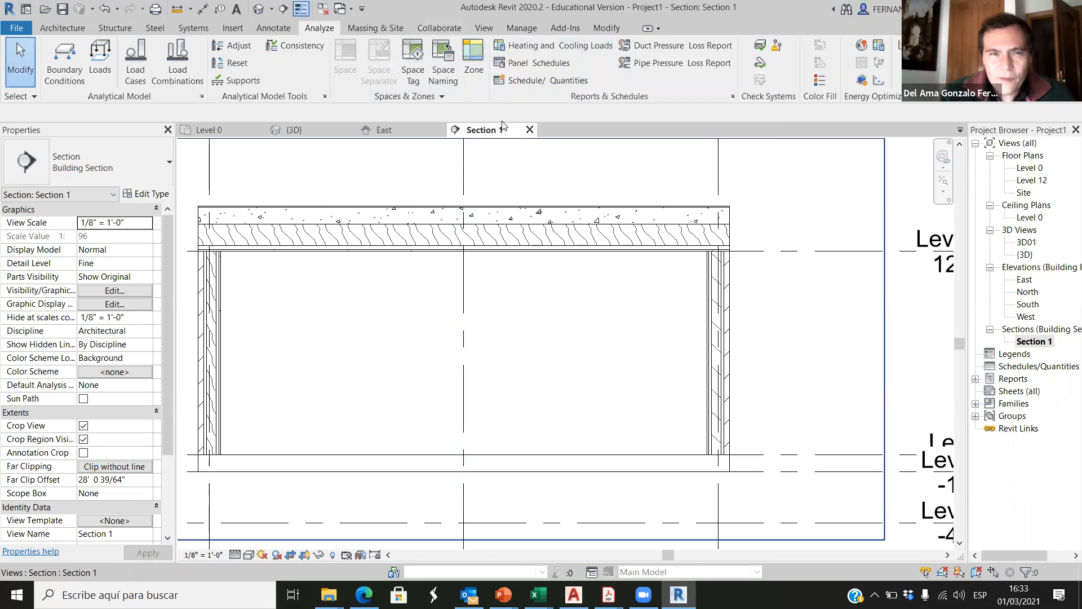
{"action": "left_click", "coordinate": [225, 130]}
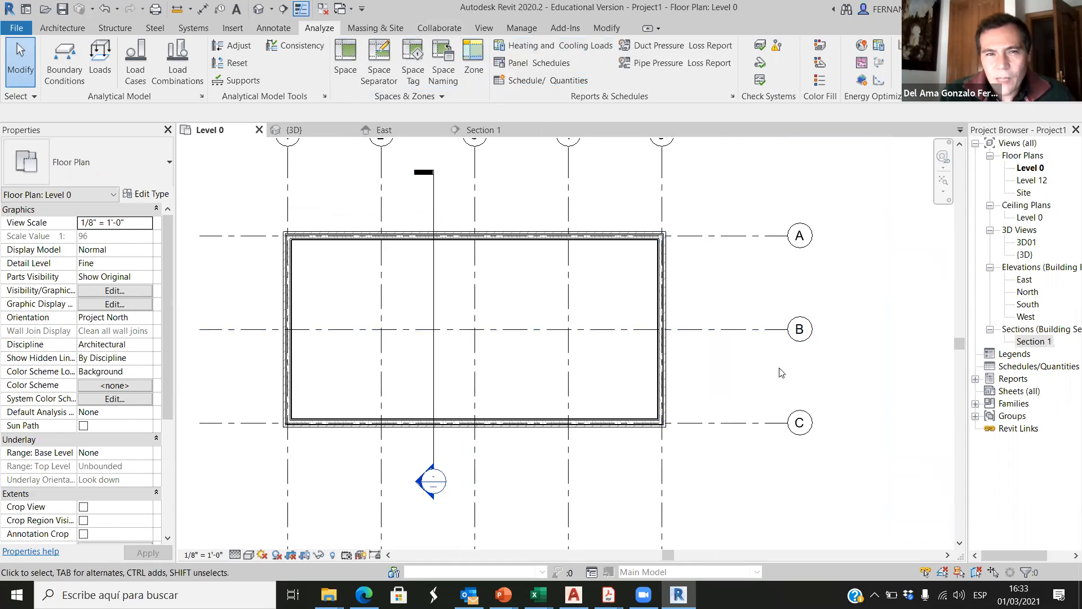
Step: Place an analytical space inside the building's outer walls on Level 0, with upper limit Level 0 and offset 10' 0"
{"action": "left_click", "coordinate": [346, 56]}
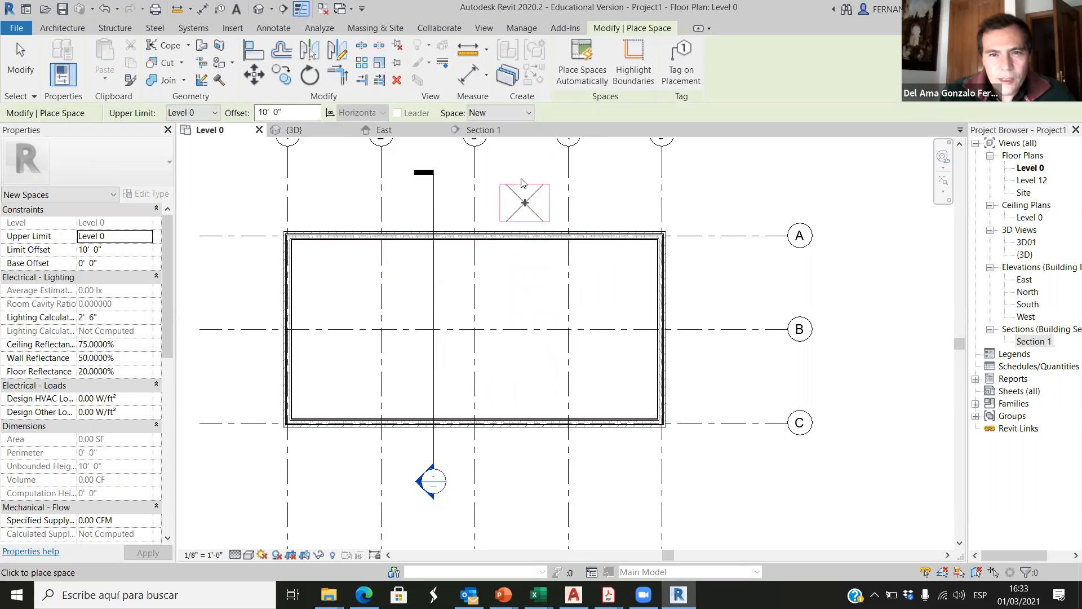
{"action": "scroll", "coordinate": [536, 316], "scroll_direction": "down", "scroll_amount": 3}
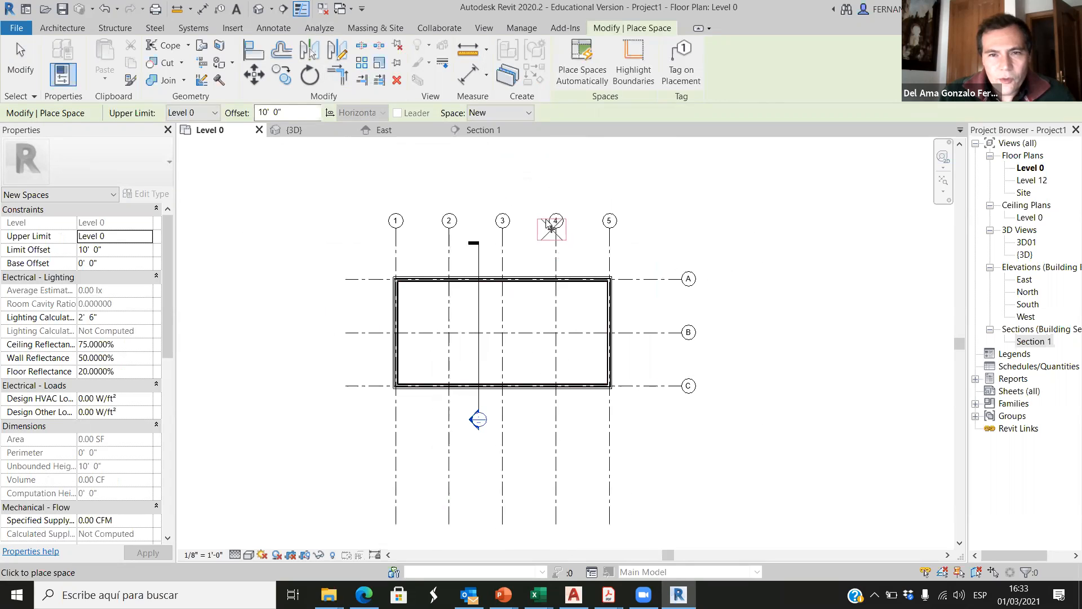
{"action": "left_click", "coordinate": [545, 181]}
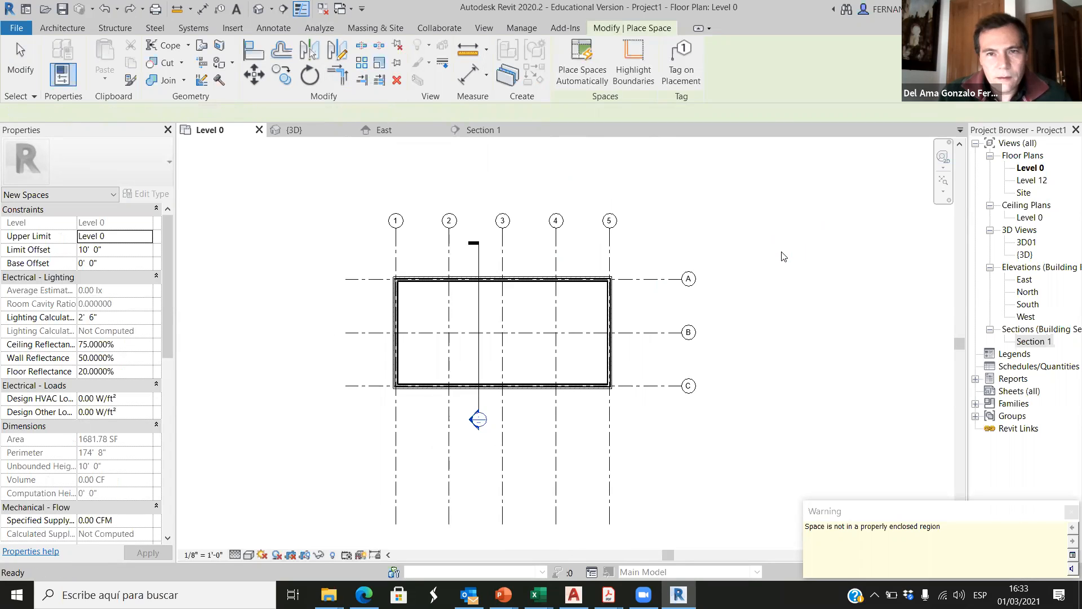
{"action": "scroll", "coordinate": [502, 332], "scroll_direction": "up", "scroll_amount": 4}
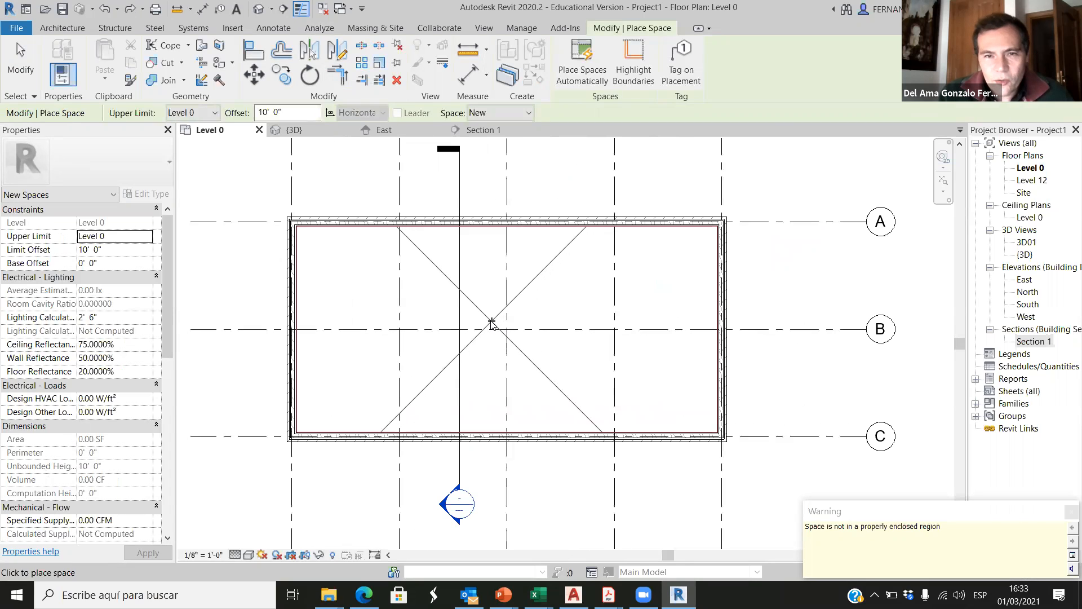
{"action": "left_click", "coordinate": [492, 317]}
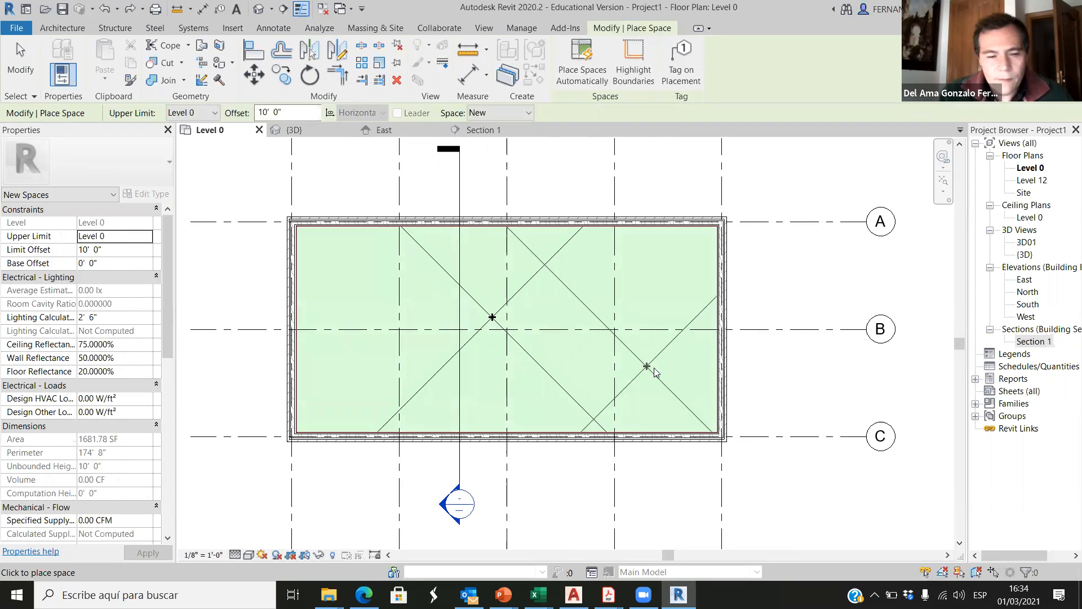
{"action": "key", "text": "Escape"}
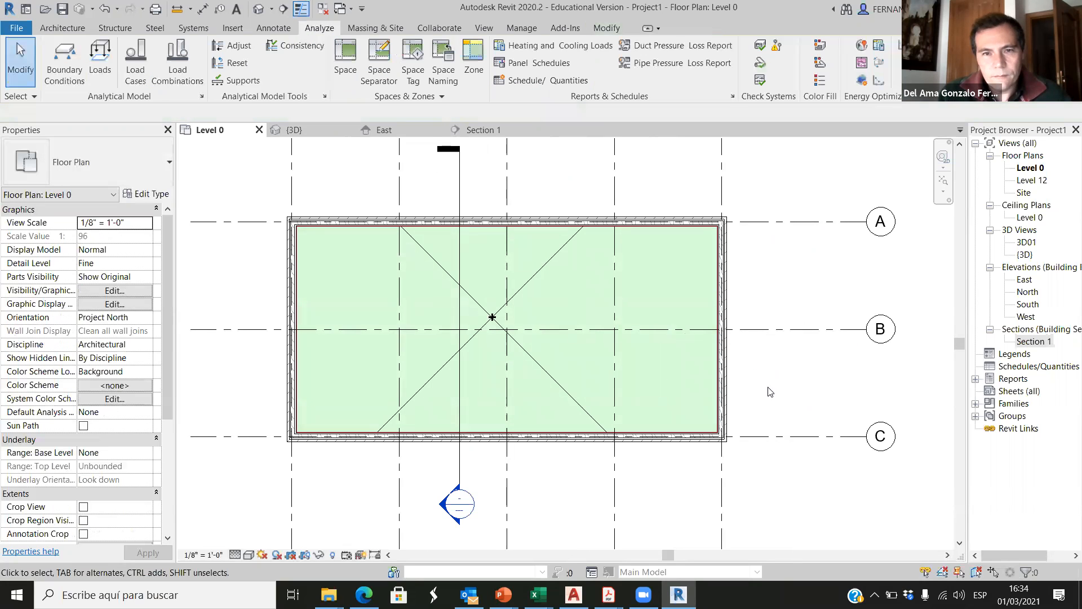
{"action": "scroll", "coordinate": [545, 380], "scroll_direction": "down", "scroll_amount": 1}
{"action": "middle_click_drag", "start_coordinate": [545, 380], "coordinate": [573, 314]}
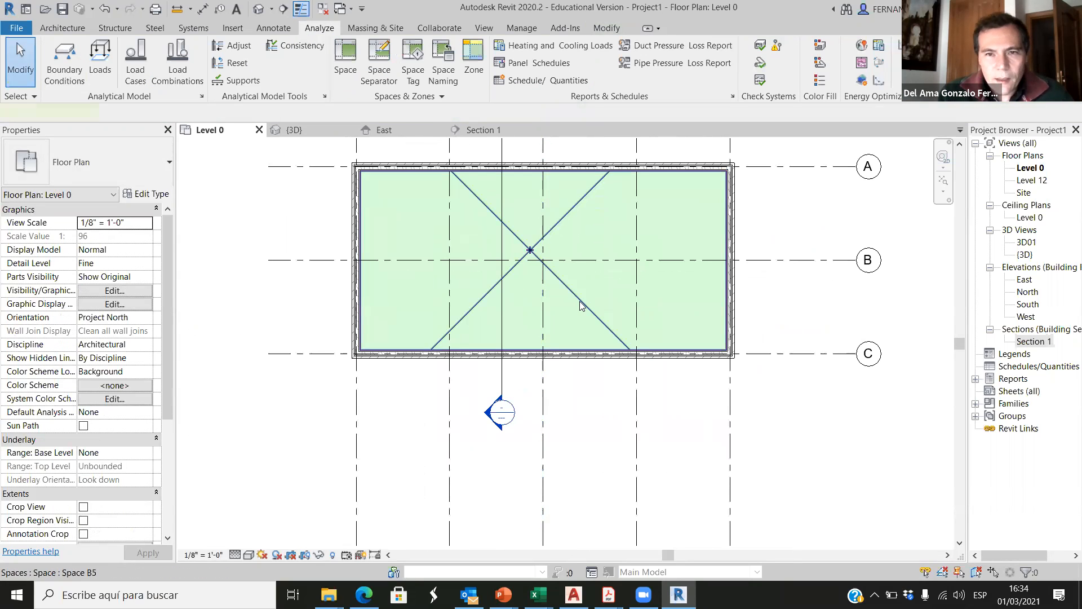
{"action": "left_click", "coordinate": [579, 301]}
{"action": "left_click", "coordinate": [764, 426]}
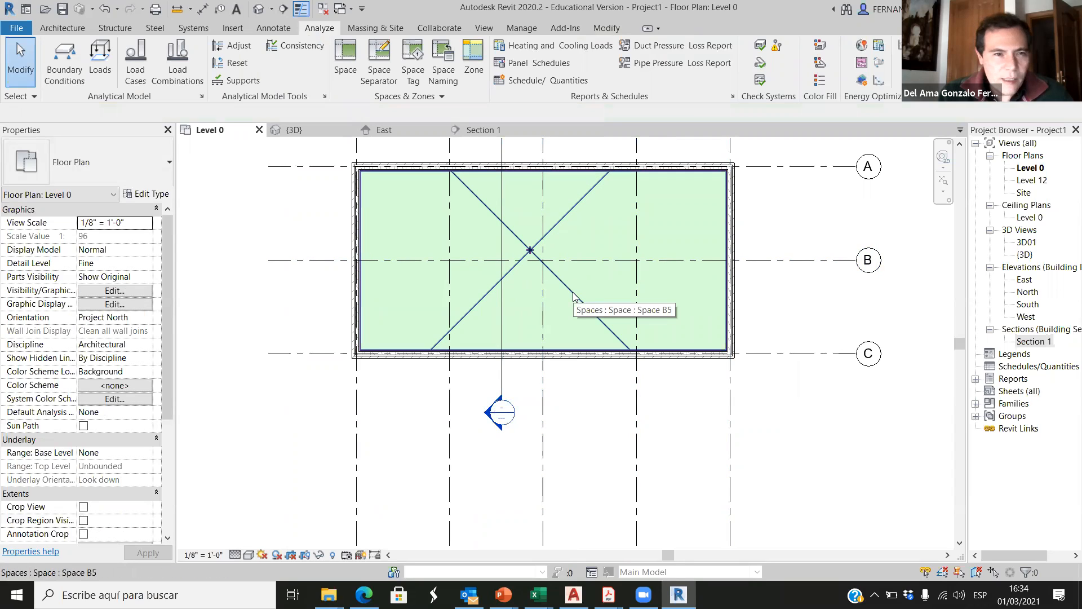
Step: Open the Level 0 plan's visibility overrides and restrict the model category list to Mechanical
{"action": "left_click", "coordinate": [116, 290]}
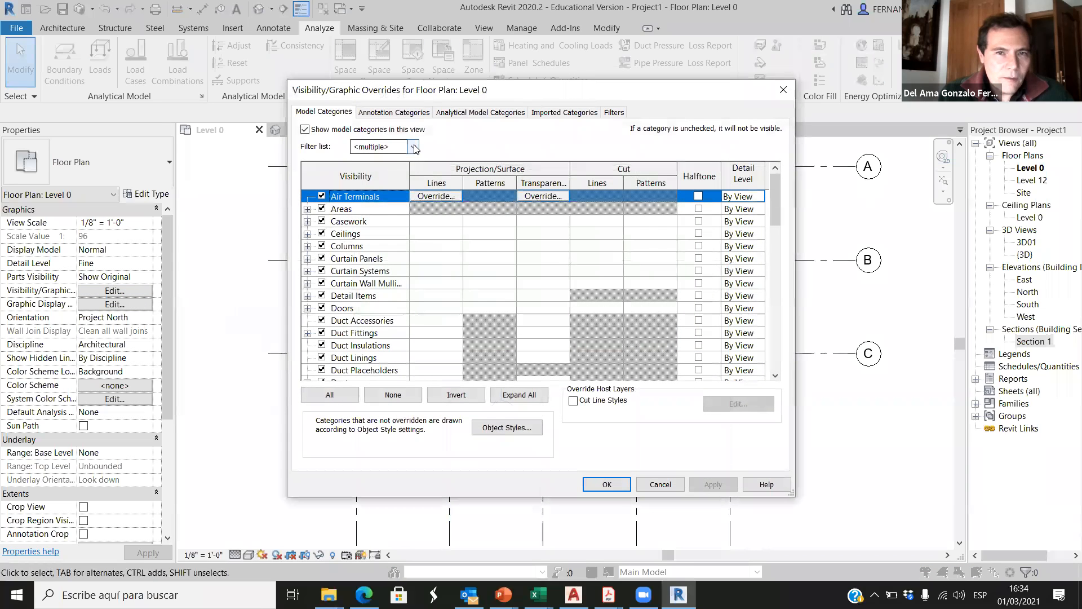
{"action": "left_click", "coordinate": [412, 147]}
{"action": "left_click", "coordinate": [356, 160]}
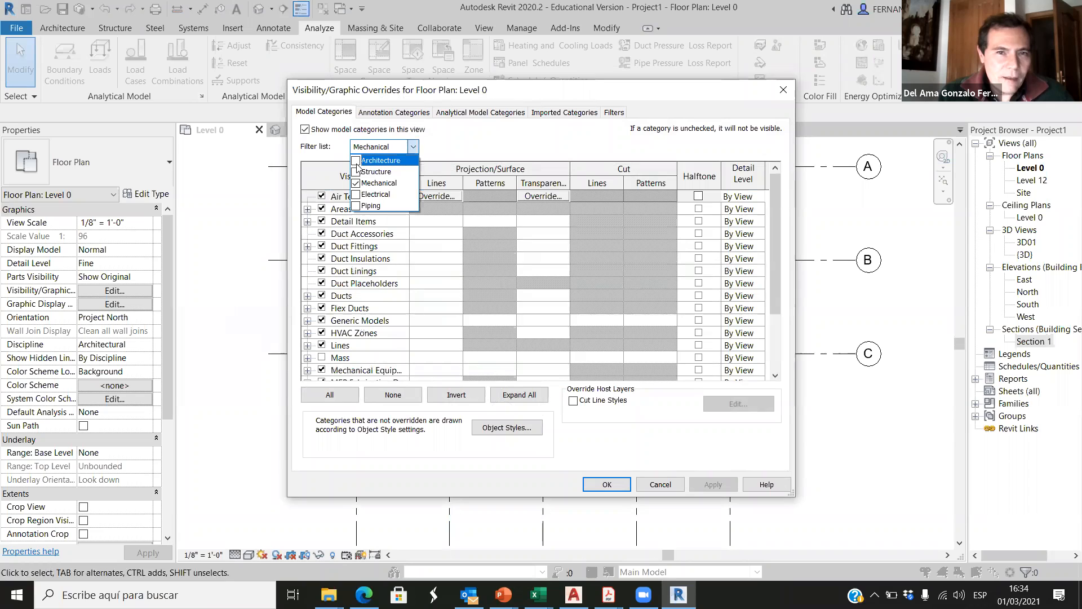
{"action": "left_click", "coordinate": [412, 147]}
{"action": "left_click", "coordinate": [410, 149]}
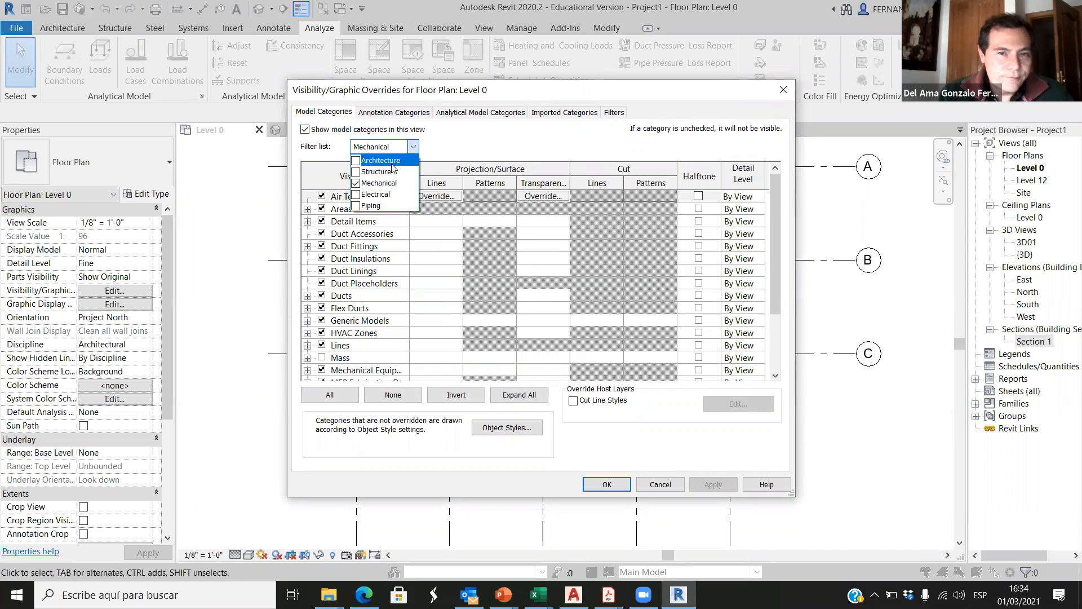
{"action": "left_click", "coordinate": [472, 146]}
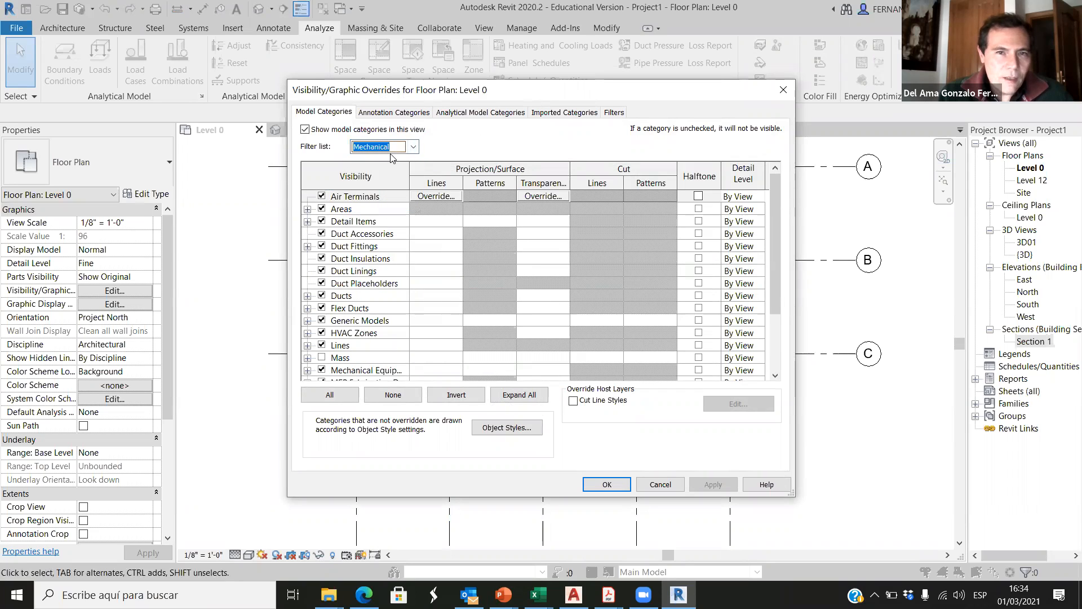
{"action": "scroll", "coordinate": [343, 315], "scroll_direction": "down", "scroll_amount": 5}
{"action": "scroll", "coordinate": [343, 314], "scroll_direction": "down", "scroll_amount": 1}
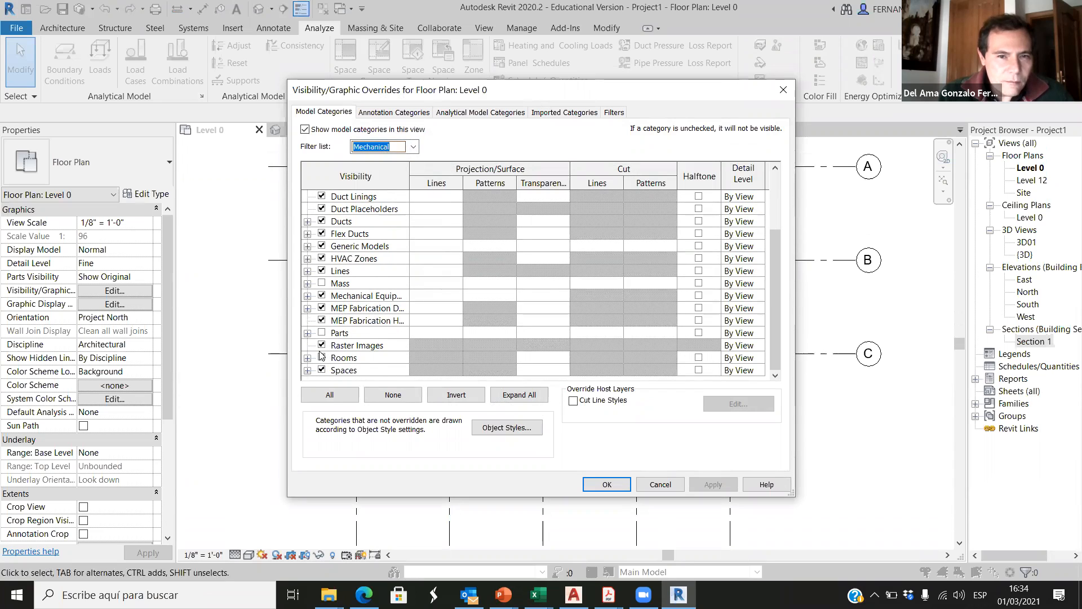
Step: Hide the Color Fill, Interior and Reference subcategories of Spaces in the Level 0 plan
{"action": "left_click", "coordinate": [307, 370]}
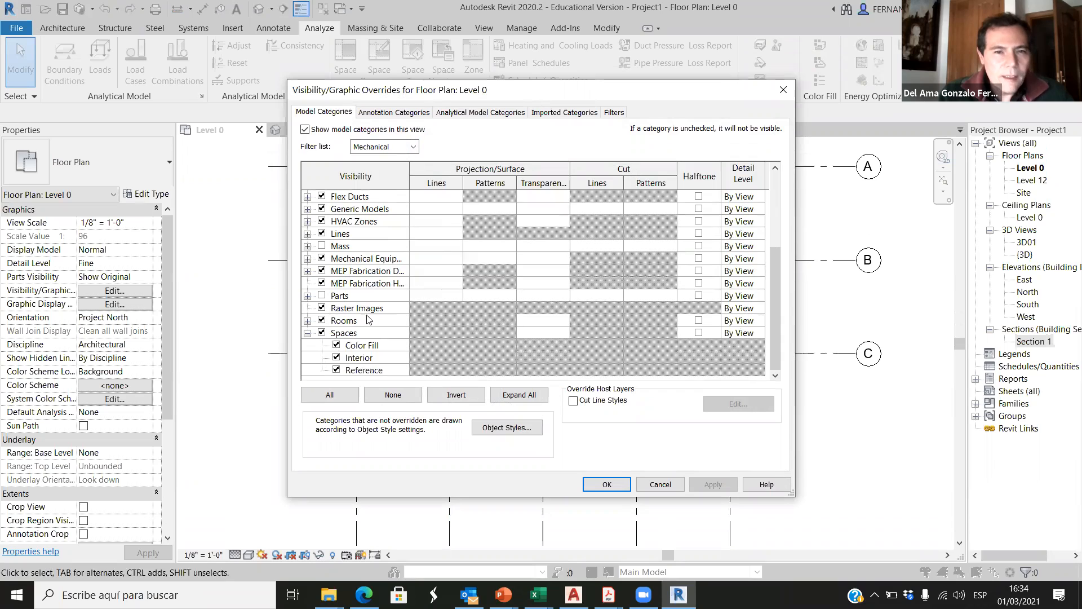
{"action": "left_click", "coordinate": [336, 357]}
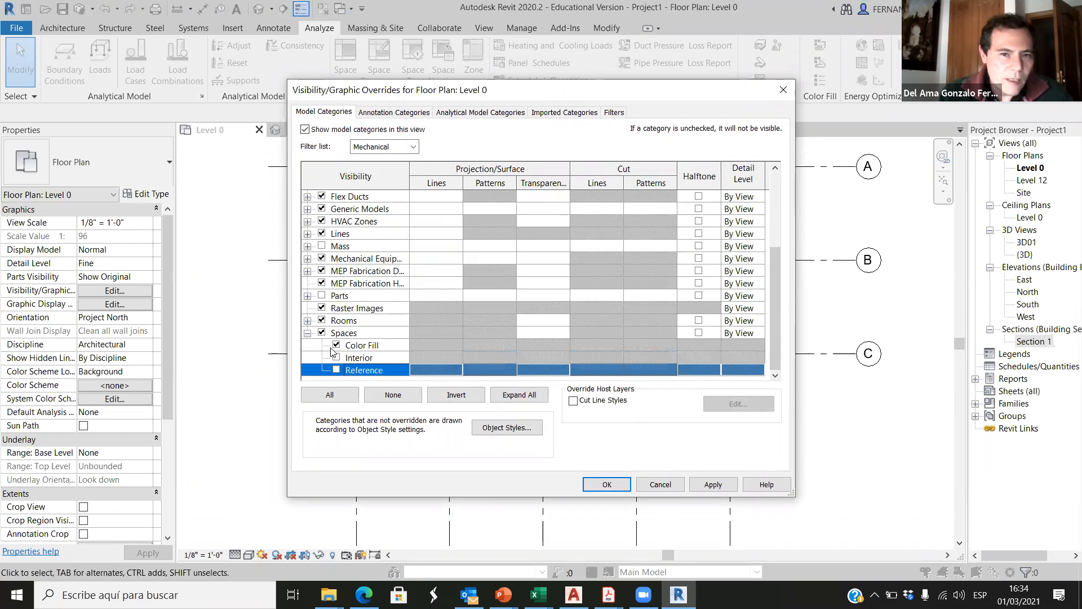
{"action": "left_click", "coordinate": [338, 354]}
{"action": "left_click", "coordinate": [702, 486]}
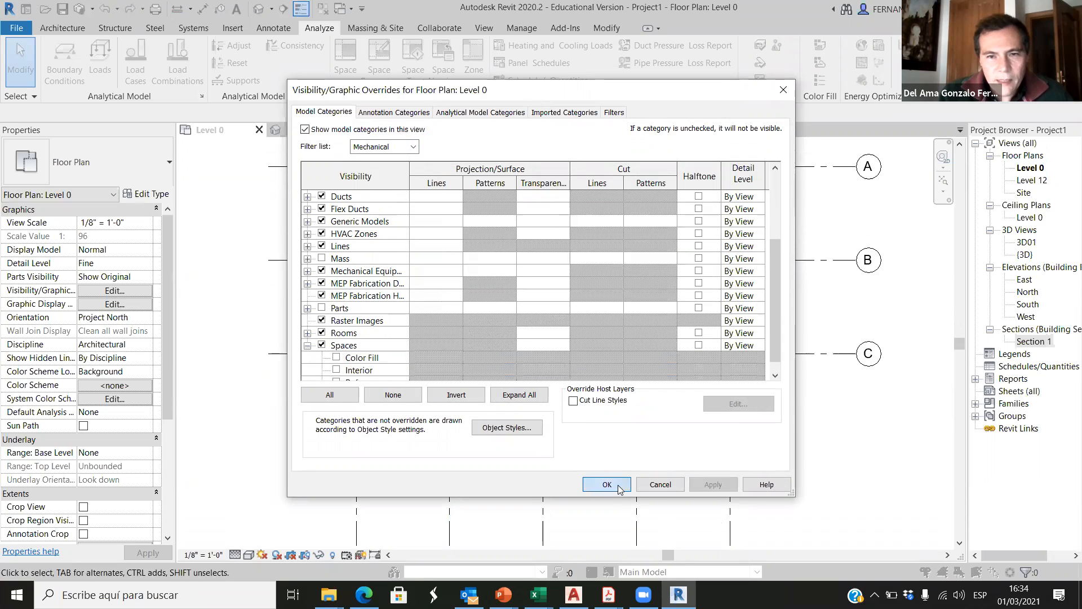
{"action": "left_click", "coordinate": [607, 485]}
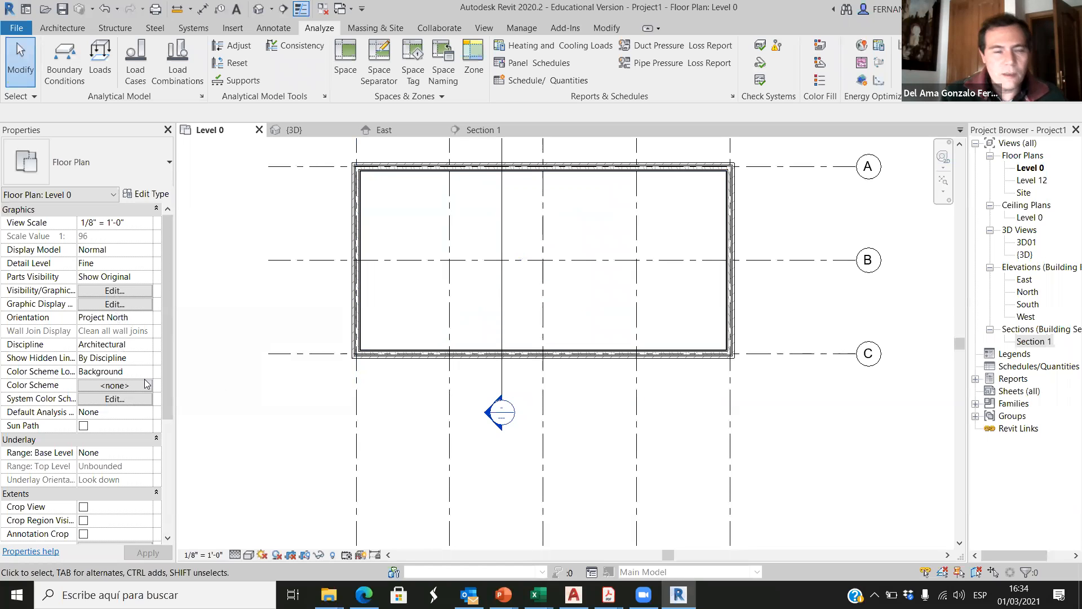
Step: Turn the Spaces subcategories Interior, Color Fill and Reference back on in the Level 0 plan
{"action": "left_click", "coordinate": [122, 292]}
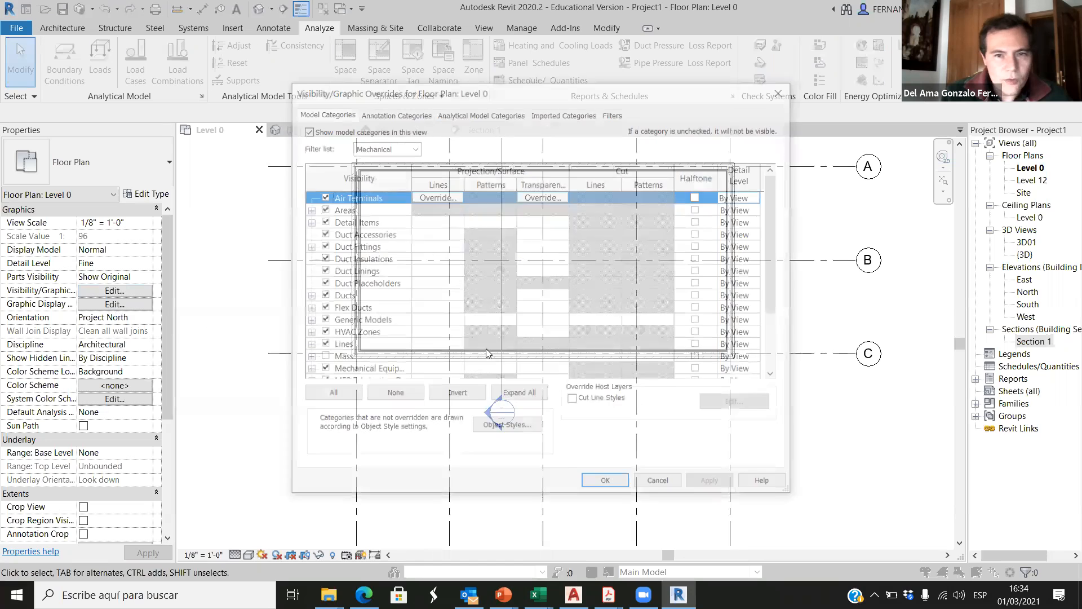
{"action": "scroll", "coordinate": [361, 349], "scroll_direction": "down", "scroll_amount": 2}
{"action": "left_click", "coordinate": [307, 370]}
{"action": "left_click", "coordinate": [337, 358]}
{"action": "left_click", "coordinate": [336, 345]}
{"action": "left_click", "coordinate": [336, 370]}
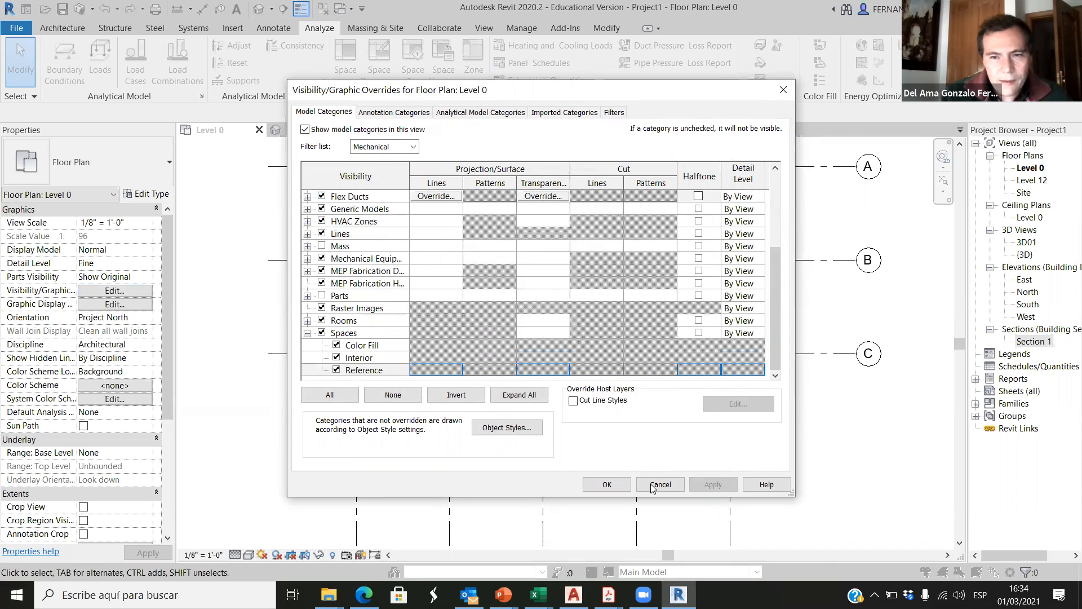
{"action": "left_click", "coordinate": [607, 485]}
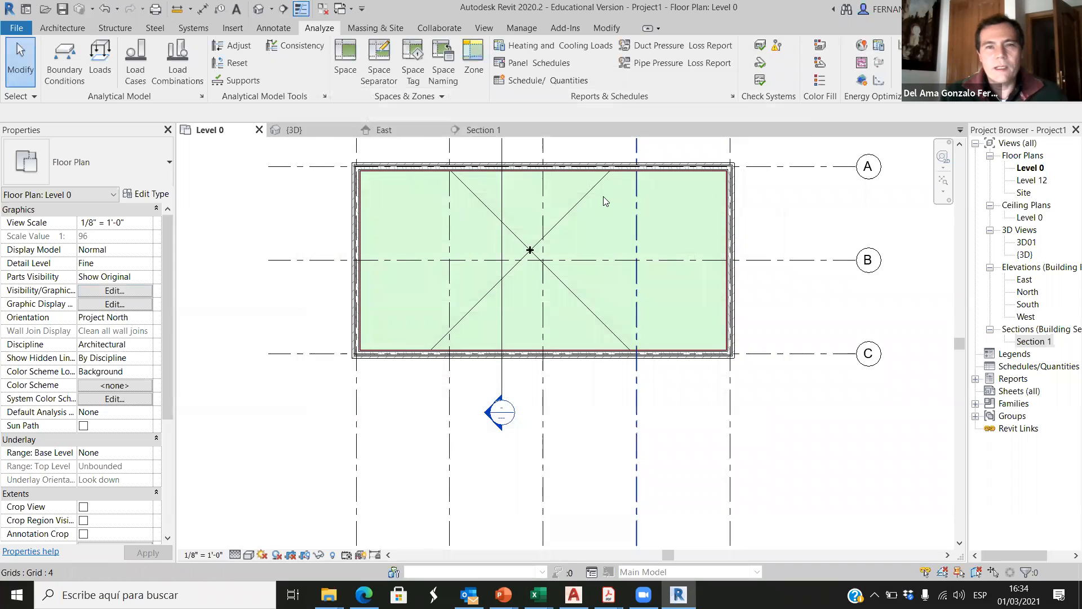
Step: Display the Color Fill, Interior and Reference subcategories of Spaces in the Section 1 view
{"action": "scroll", "coordinate": [608, 196], "scroll_direction": "up", "scroll_amount": 1}
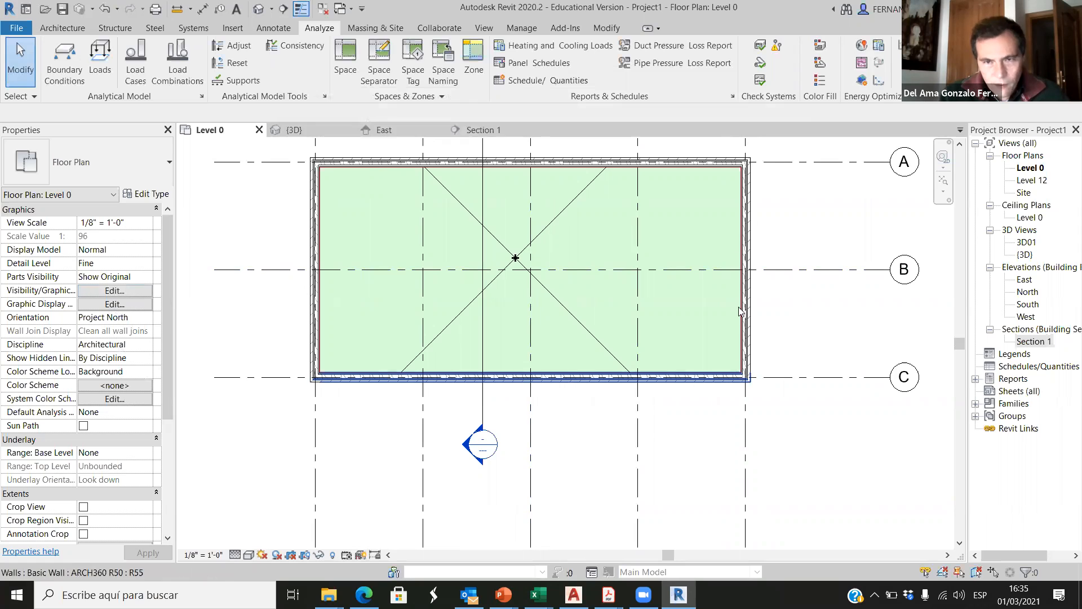
{"action": "left_click", "coordinate": [485, 133]}
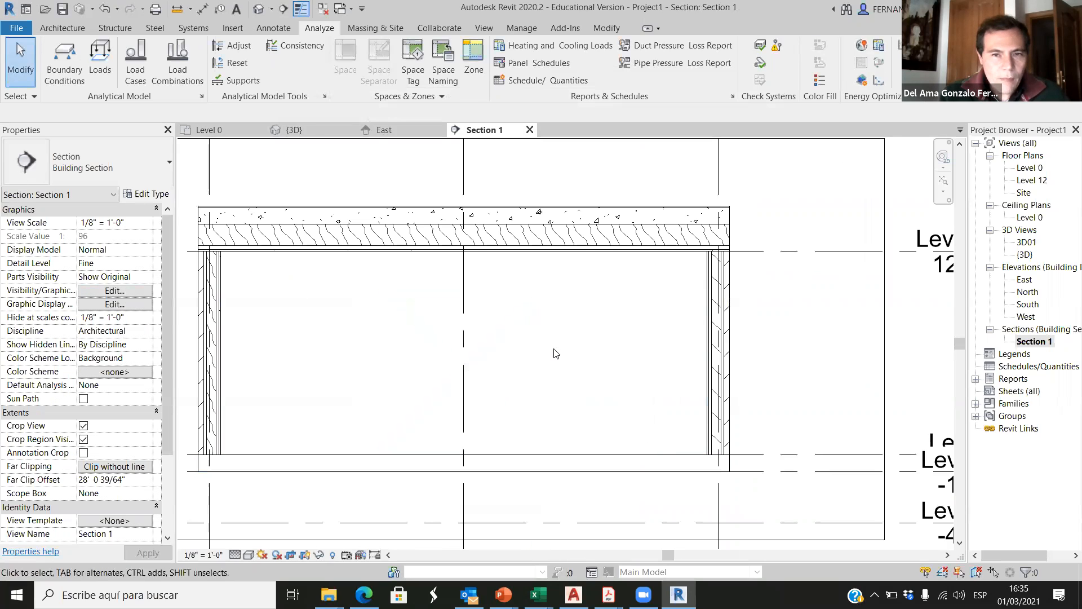
{"action": "left_click", "coordinate": [106, 290]}
{"action": "scroll", "coordinate": [309, 366], "scroll_direction": "down", "scroll_amount": 2}
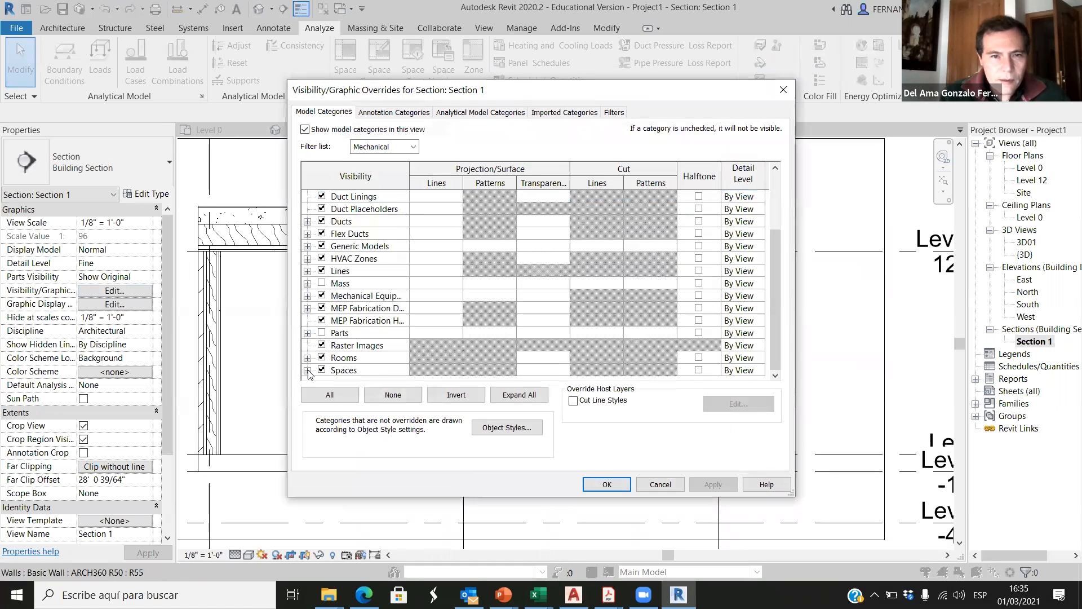
{"action": "left_click", "coordinate": [308, 371]}
{"action": "left_click", "coordinate": [360, 370]}
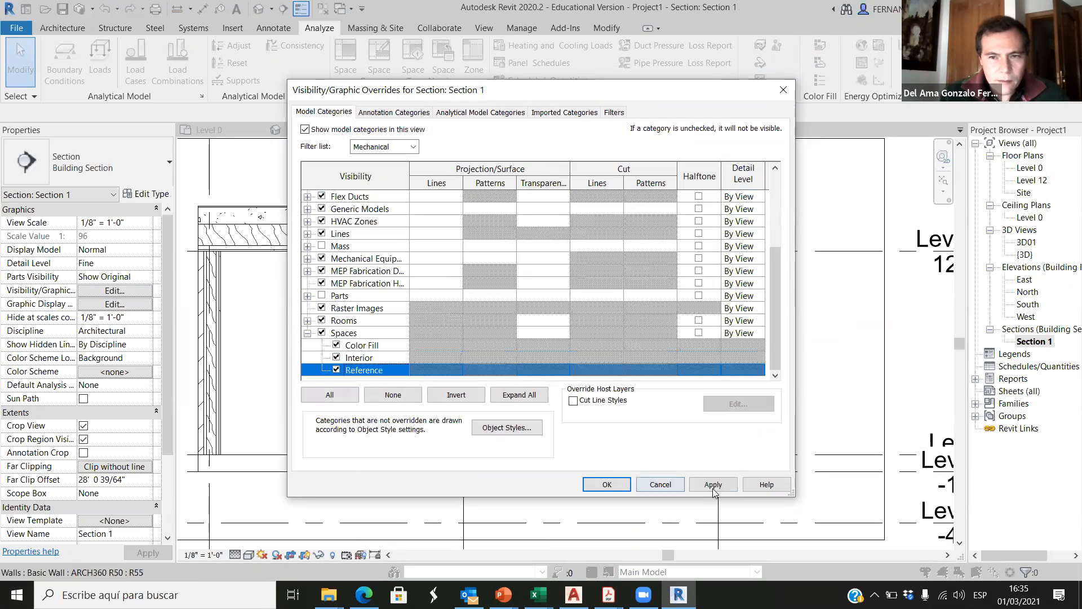
{"action": "left_click", "coordinate": [712, 485]}
{"action": "left_click", "coordinate": [608, 486]}
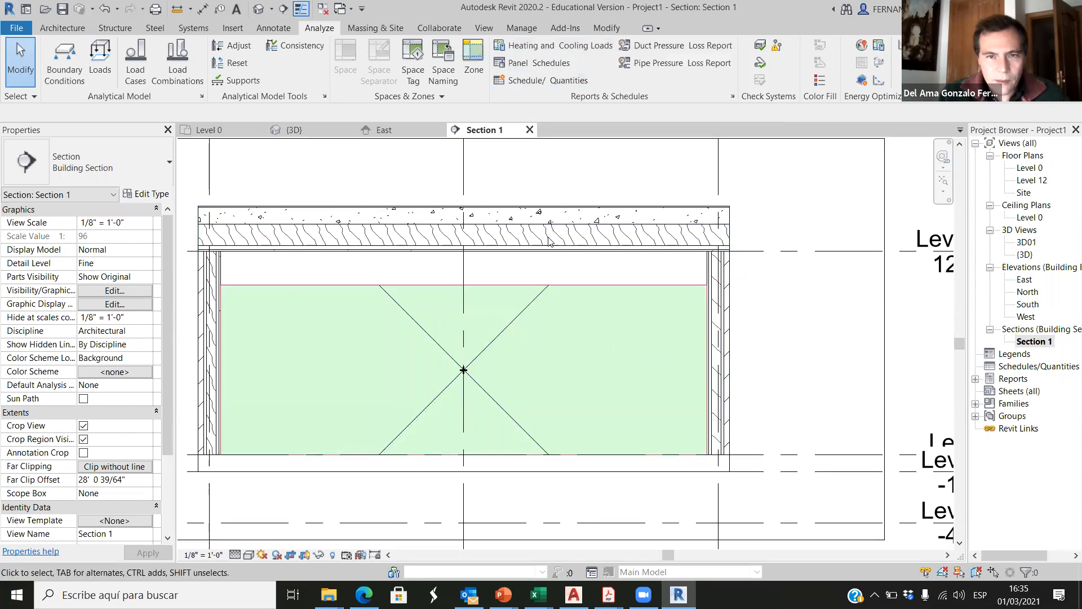
Step: Review the general parameters and the Default zone's spaces in Heating and Cooling Loads, then cancel without calculating
{"action": "left_click", "coordinate": [555, 46]}
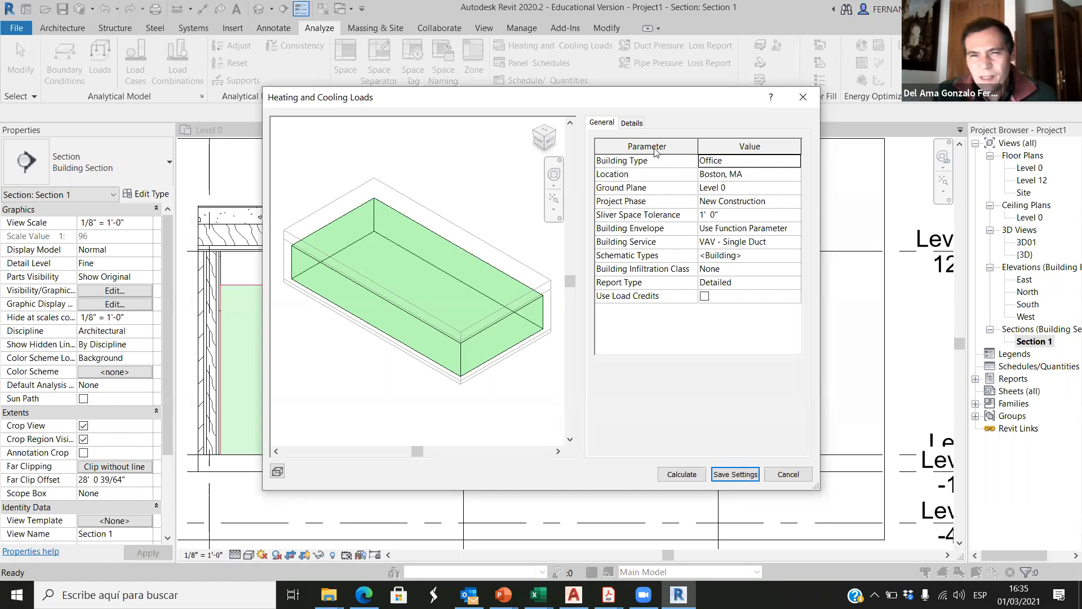
{"action": "left_click", "coordinate": [632, 123]}
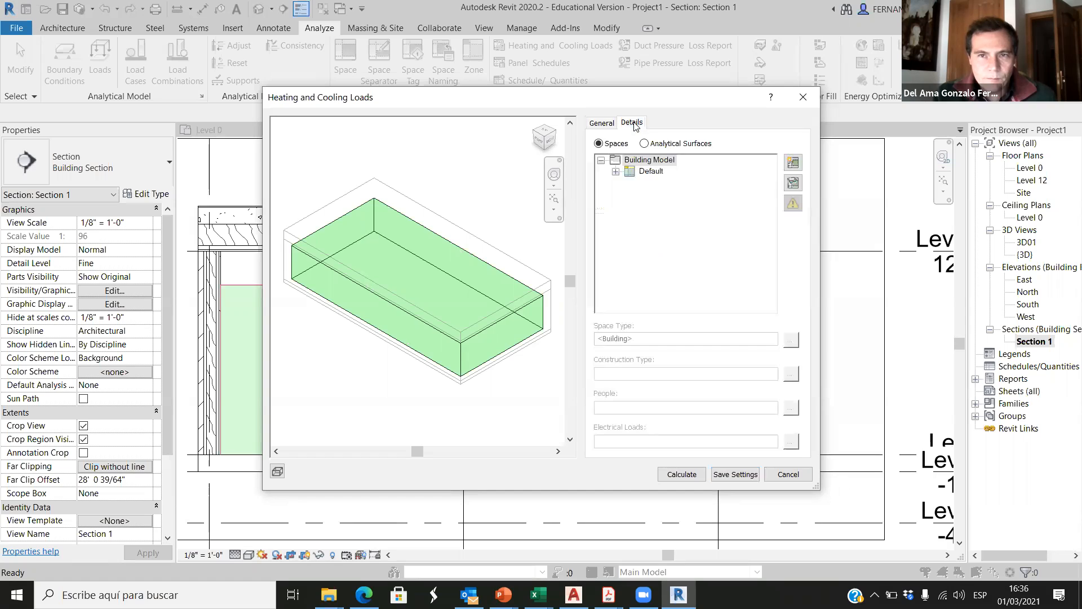
{"action": "left_click", "coordinate": [616, 171]}
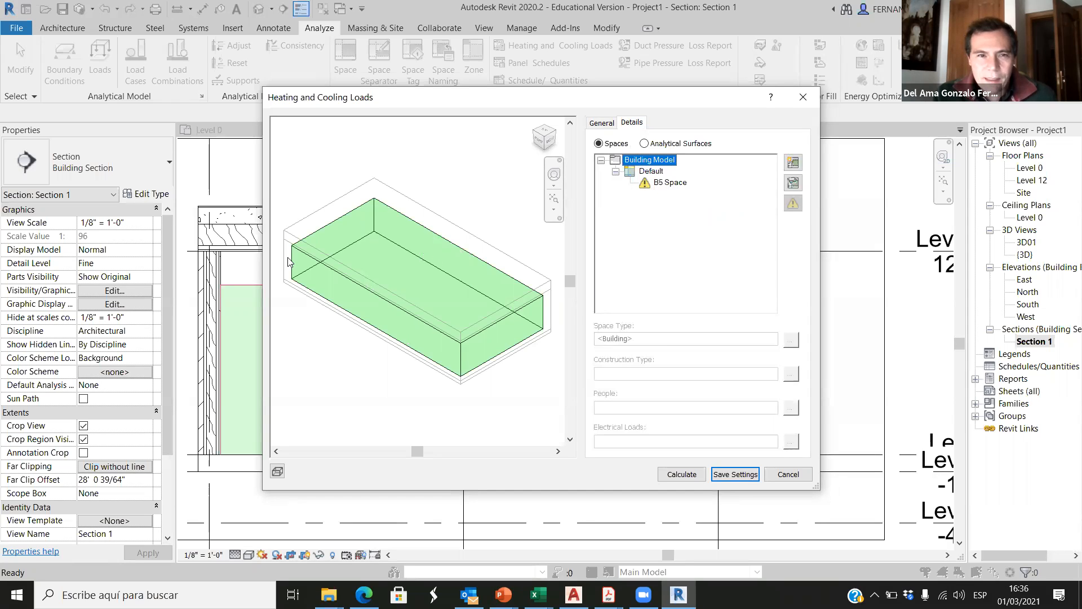
{"action": "left_click", "coordinate": [785, 476]}
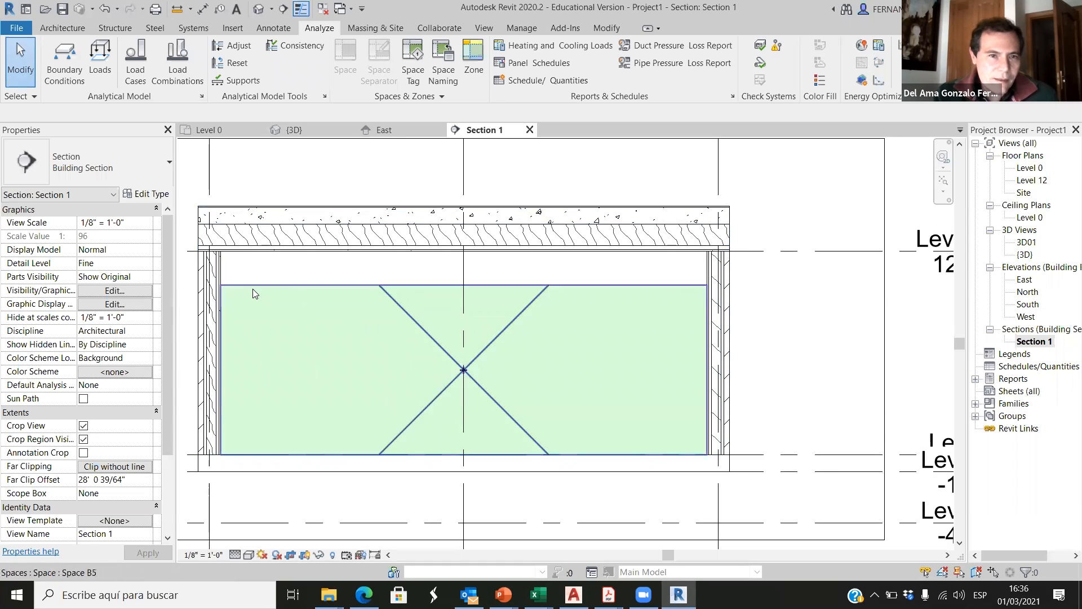
Step: Select the space in the section and review its properties down to the Energy Analysis parameters
{"action": "left_click", "coordinate": [330, 291]}
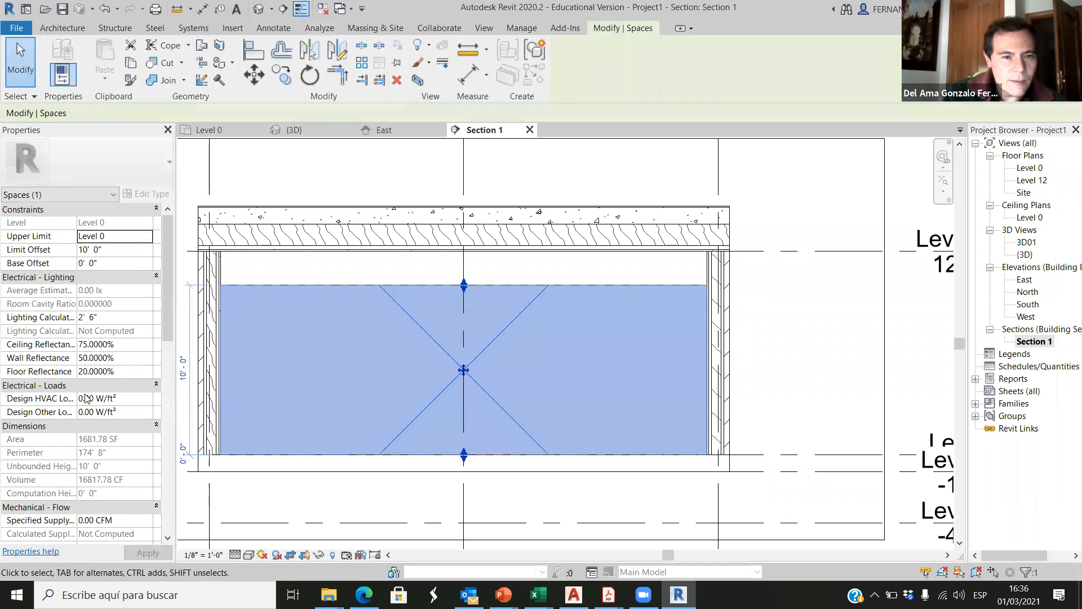
{"action": "scroll", "coordinate": [99, 394], "scroll_direction": "down", "scroll_amount": 5}
{"action": "scroll", "coordinate": [98, 394], "scroll_direction": "down", "scroll_amount": 6}
{"action": "scroll", "coordinate": [97, 412], "scroll_direction": "down", "scroll_amount": 1}
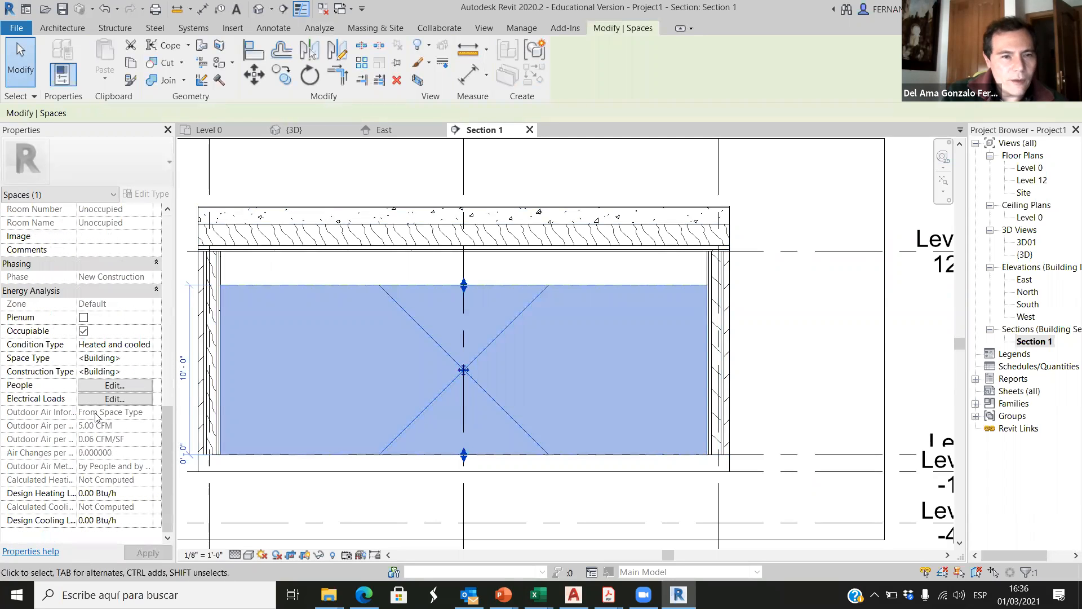
Step: Rename the selected space in the section as 01-office01
{"action": "scroll", "coordinate": [97, 417], "scroll_direction": "up", "scroll_amount": 3}
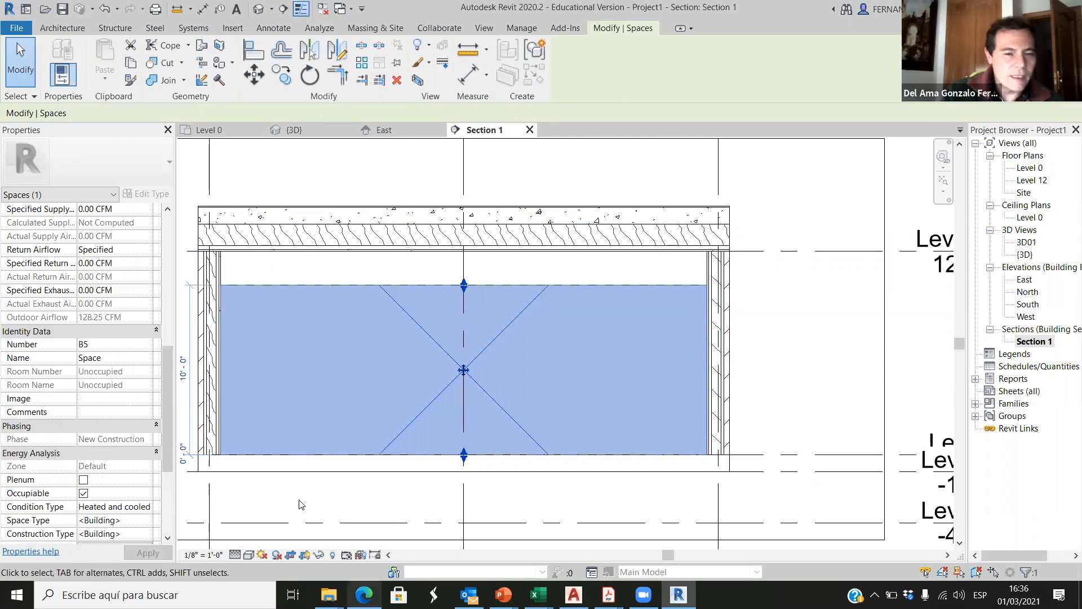
{"action": "left_click", "coordinate": [117, 358]}
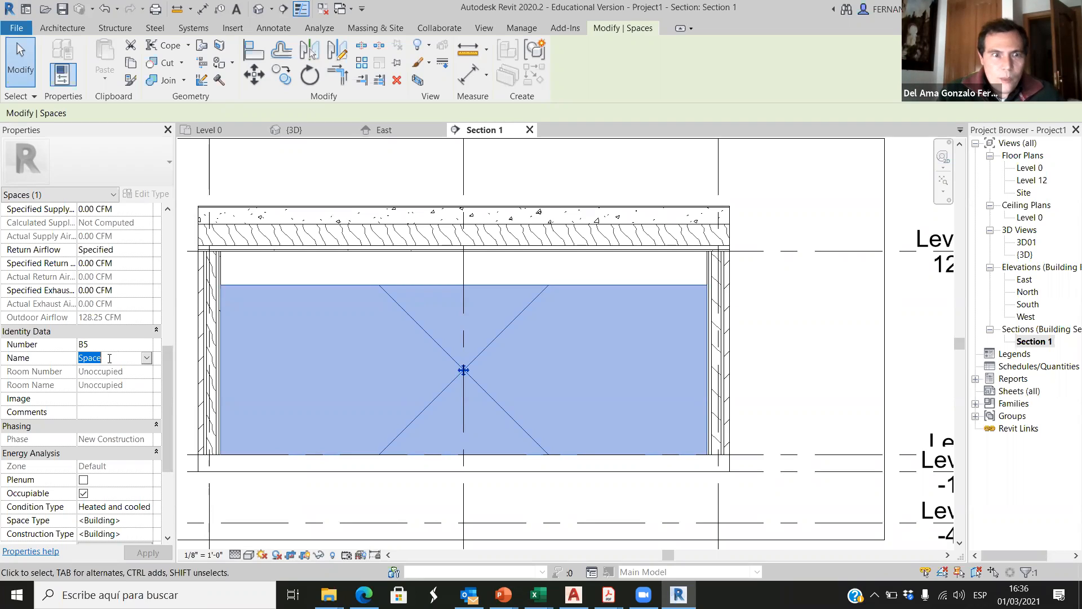
{"action": "left_click", "coordinate": [109, 357]}
{"action": "left_click_drag", "start_coordinate": [103, 357], "coordinate": [72, 361]}
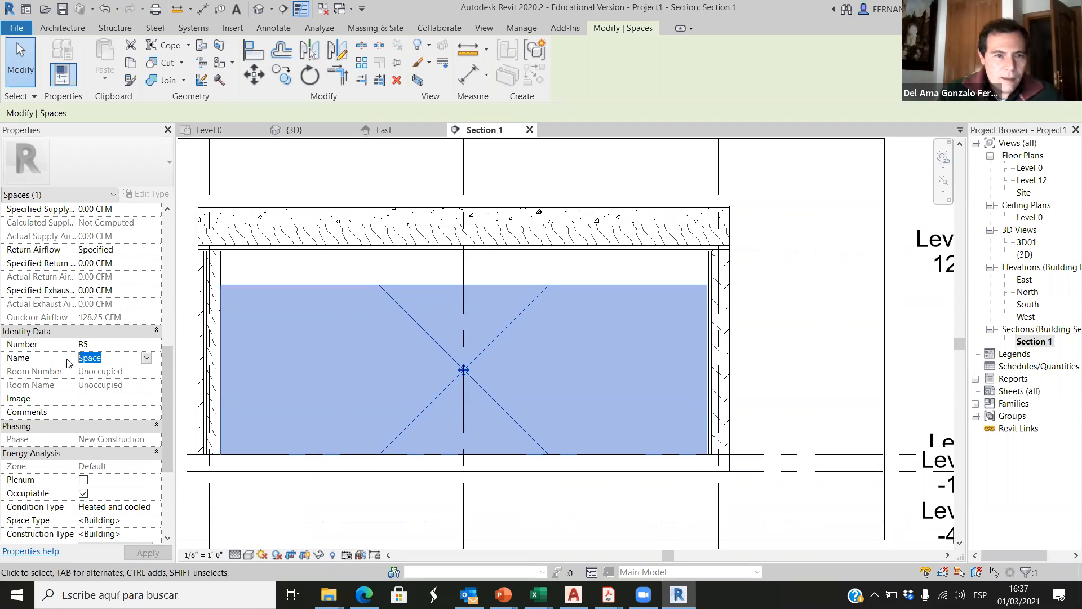
{"action": "type", "text": "01-"}
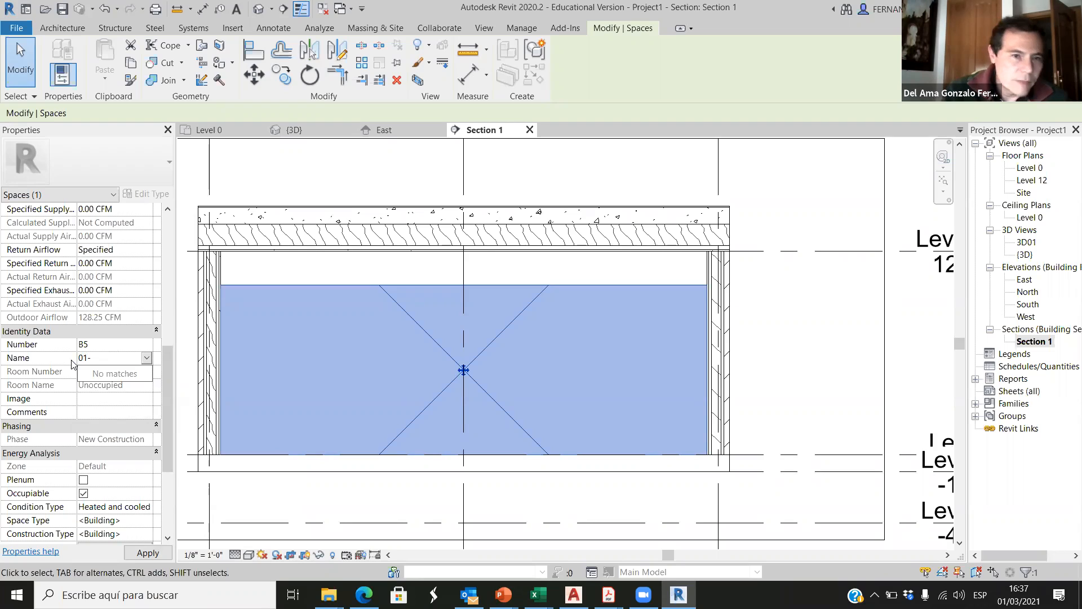
{"action": "left_click", "coordinate": [96, 359]}
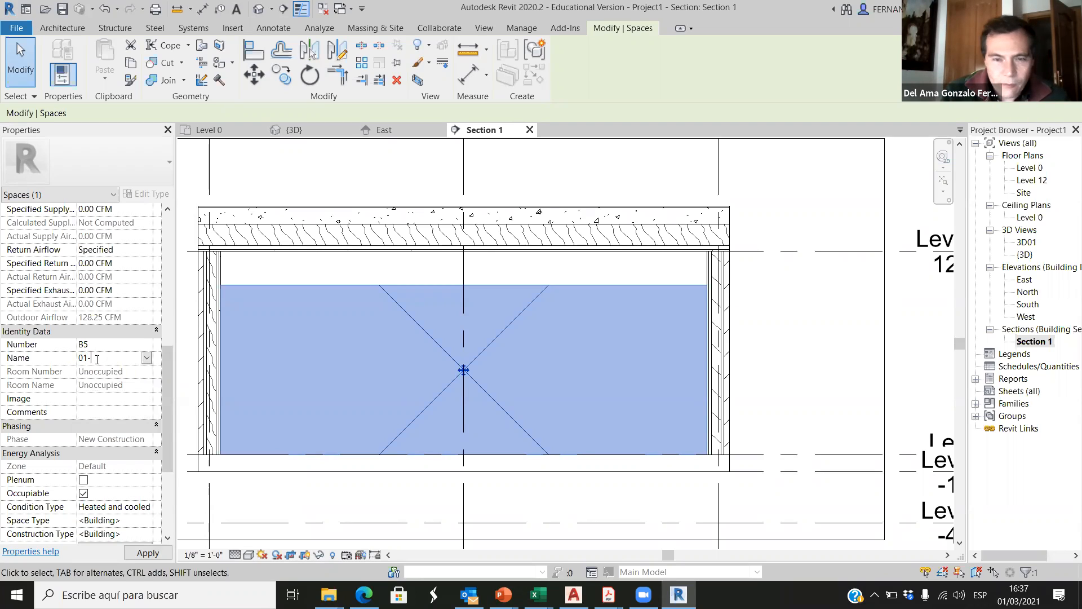
{"action": "type", "text": "office01"}
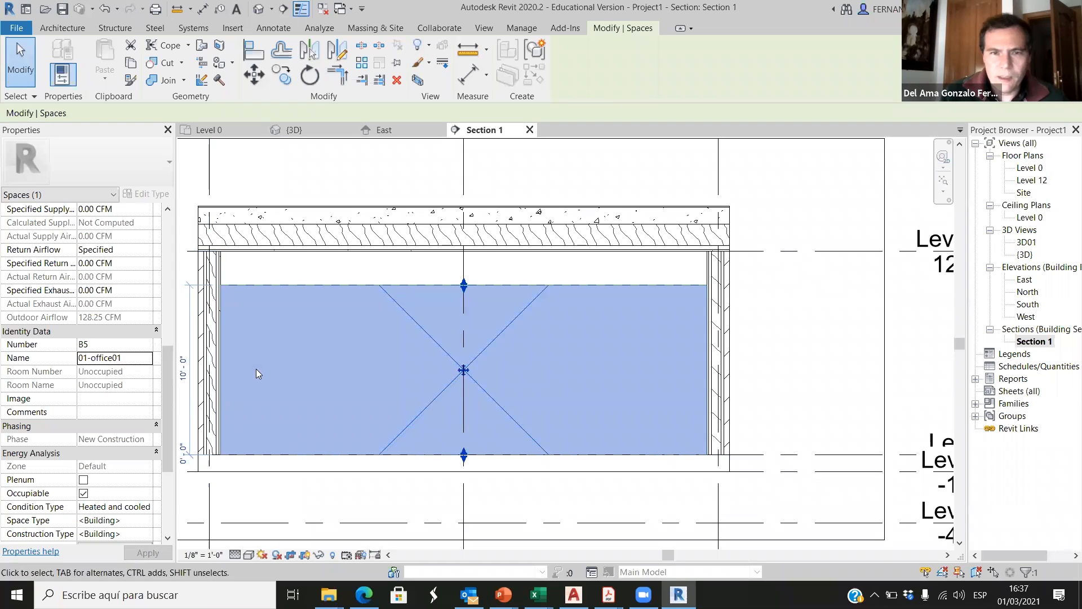
{"action": "left_click", "coordinate": [387, 277]}
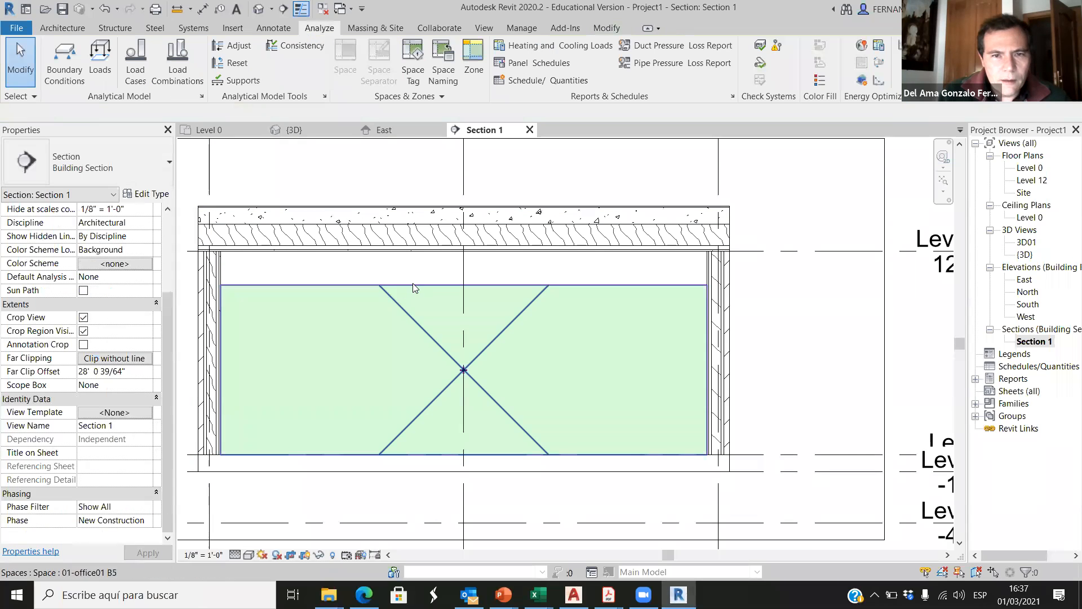
Step: Set the office space's upper limit to Level 12 with a limit offset of 0
{"action": "left_click", "coordinate": [437, 371]}
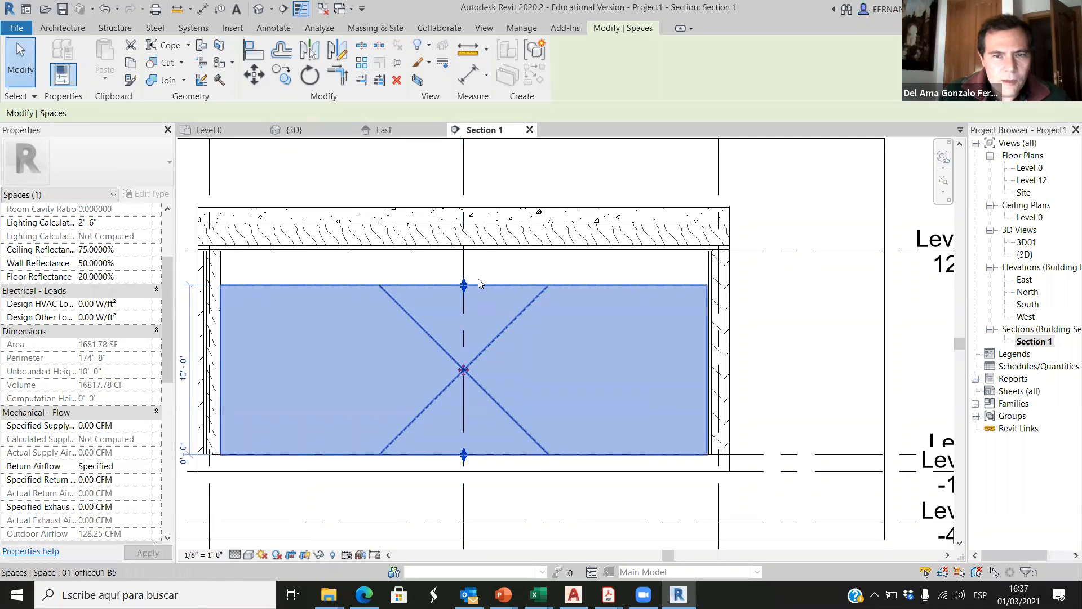
{"action": "scroll", "coordinate": [76, 327], "scroll_direction": "up", "scroll_amount": 3}
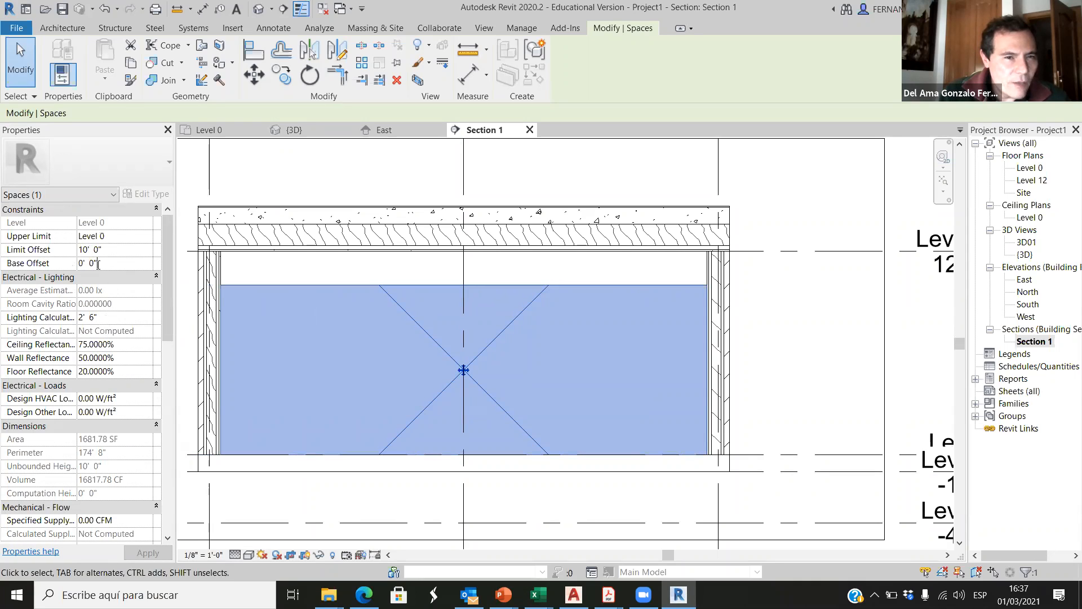
{"action": "left_click", "coordinate": [113, 239]}
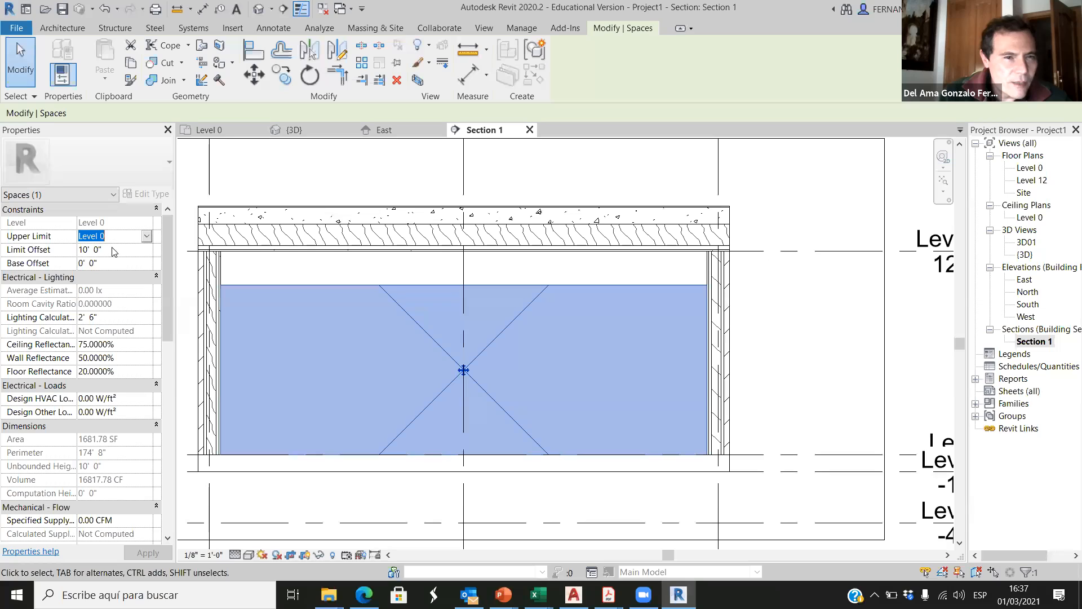
{"action": "left_click", "coordinate": [147, 237]}
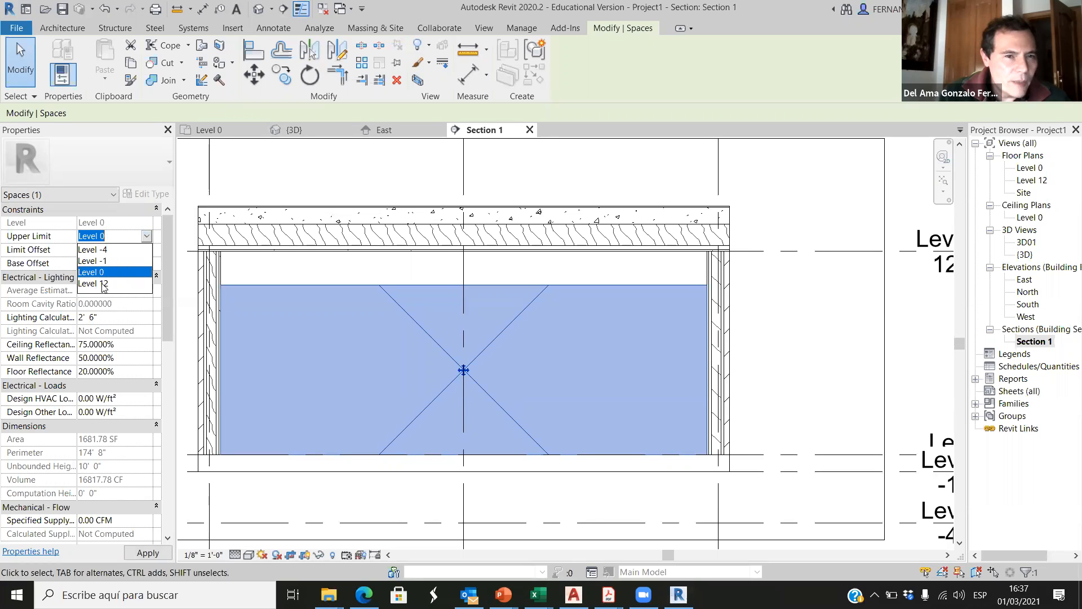
{"action": "left_click", "coordinate": [104, 284]}
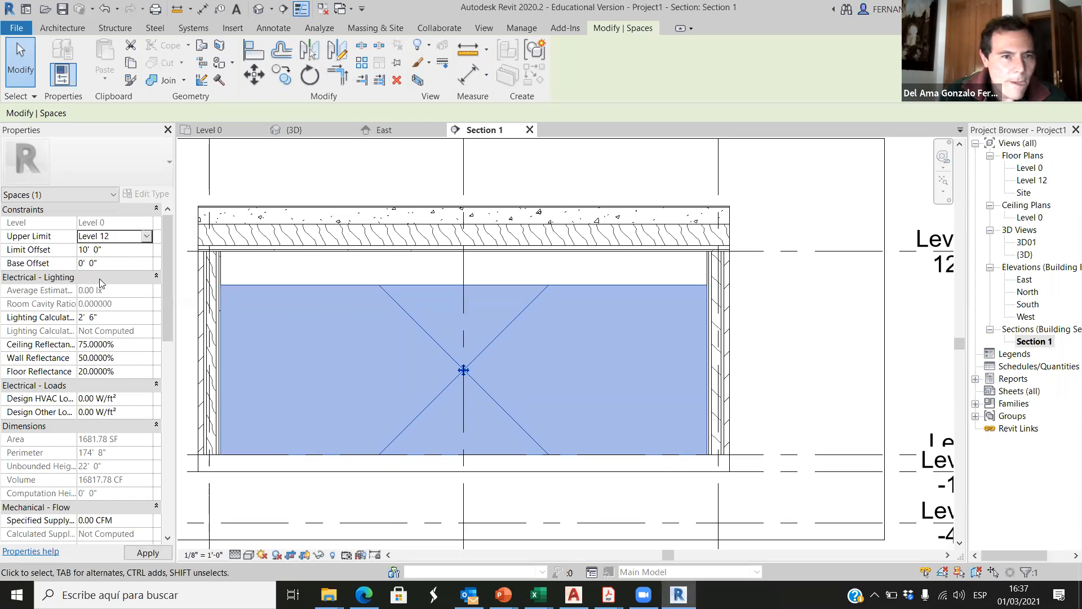
{"action": "left_click", "coordinate": [107, 250]}
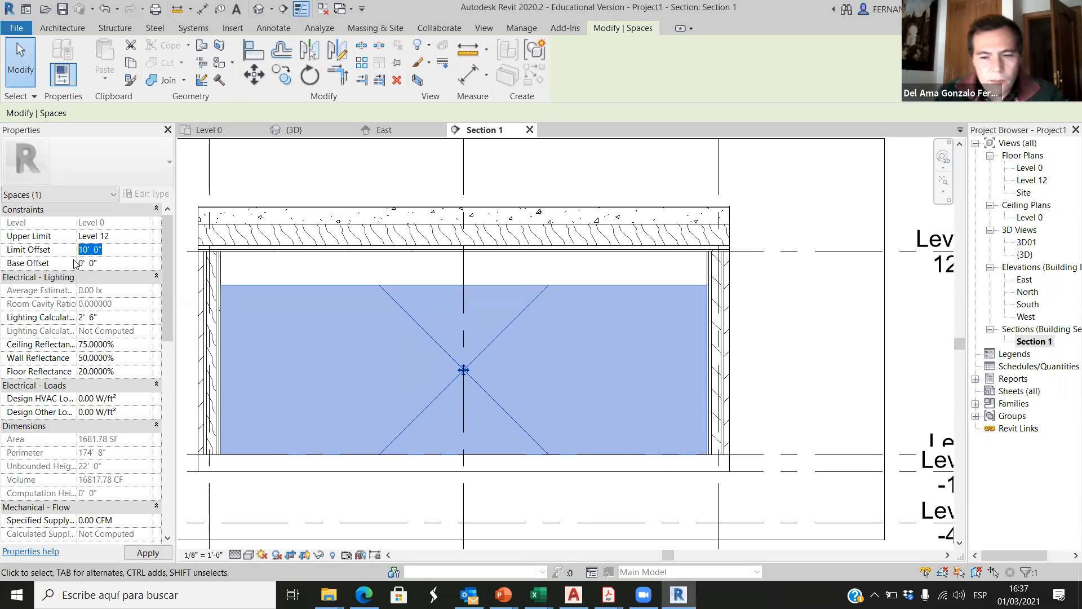
{"action": "type", "text": "0"}
{"action": "left_click", "coordinate": [568, 316]}
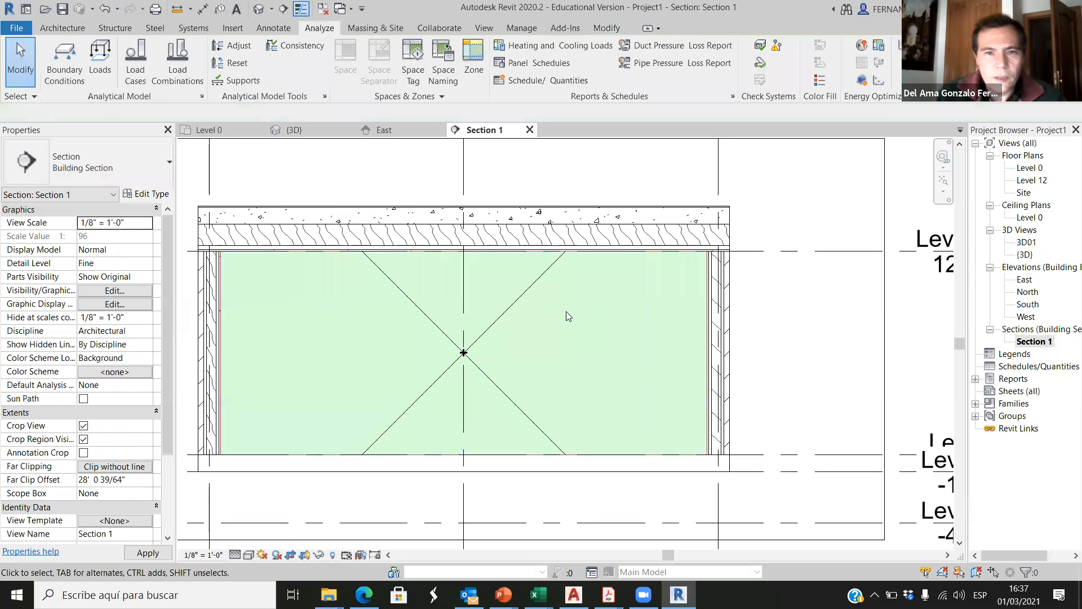
Step: Clear the selection and bring up the details of the building model's spaces in Heating and Cooling Loads
{"action": "left_click", "coordinate": [543, 279]}
{"action": "key", "text": "Escape"}
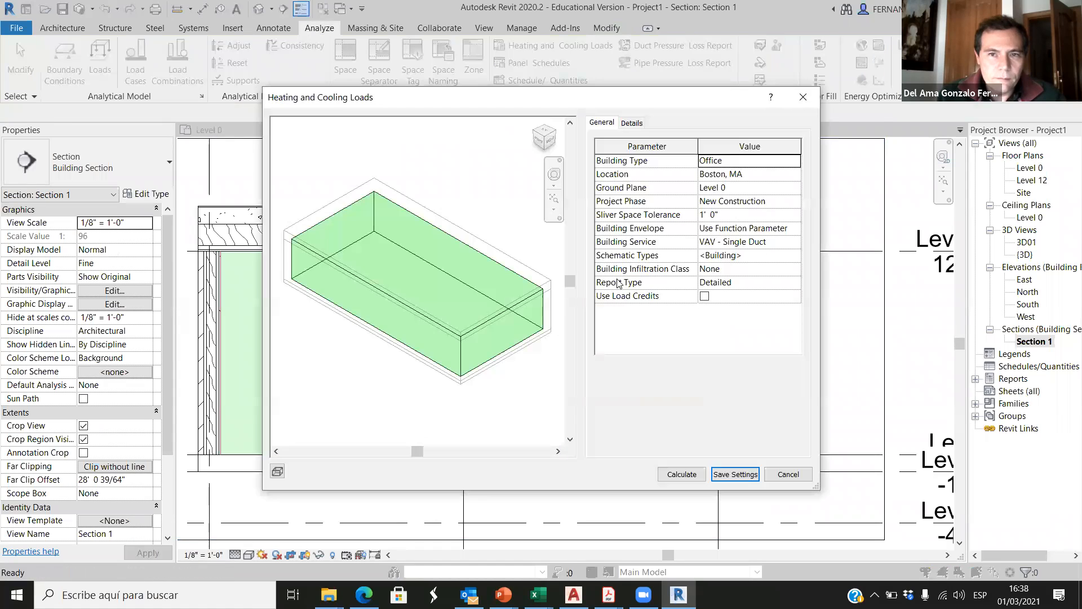
{"action": "left_click", "coordinate": [632, 123]}
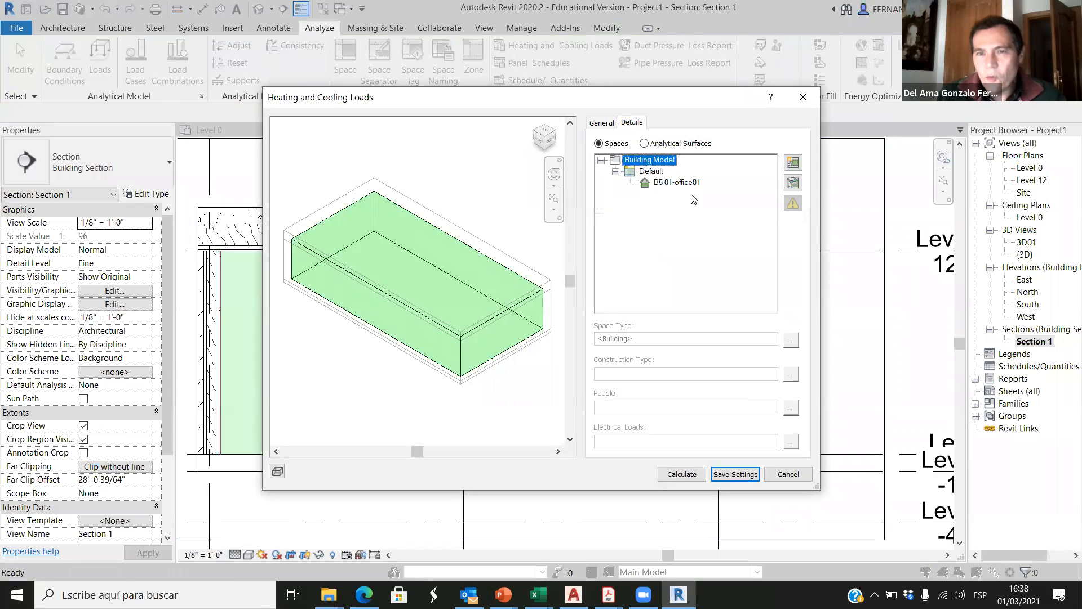
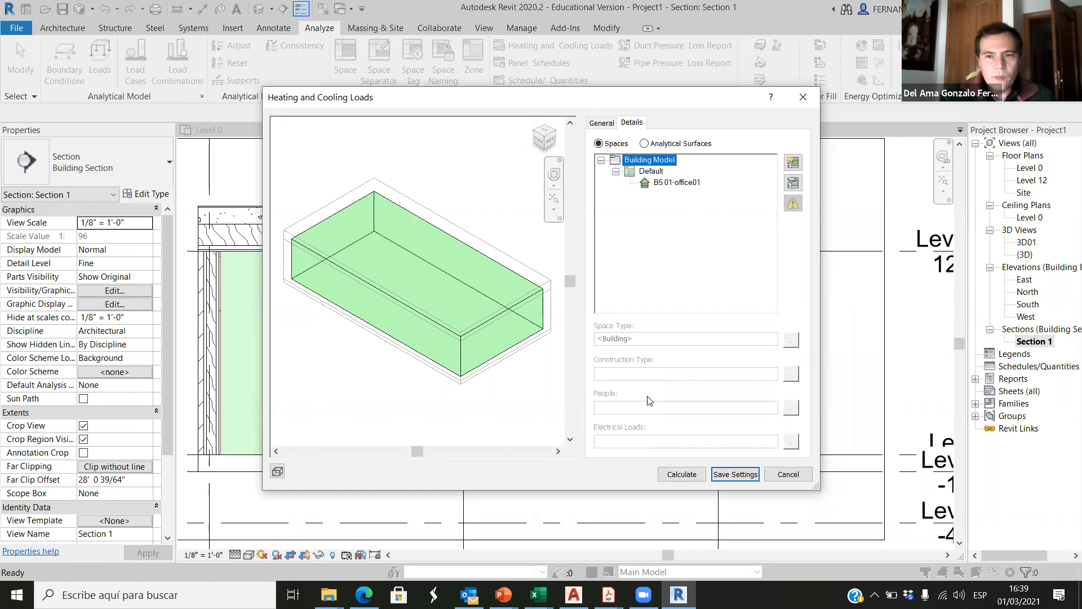
Step: Calculate the building's heating and cooling loads and review the building and level summaries of the resulting report
{"action": "left_click", "coordinate": [692, 475]}
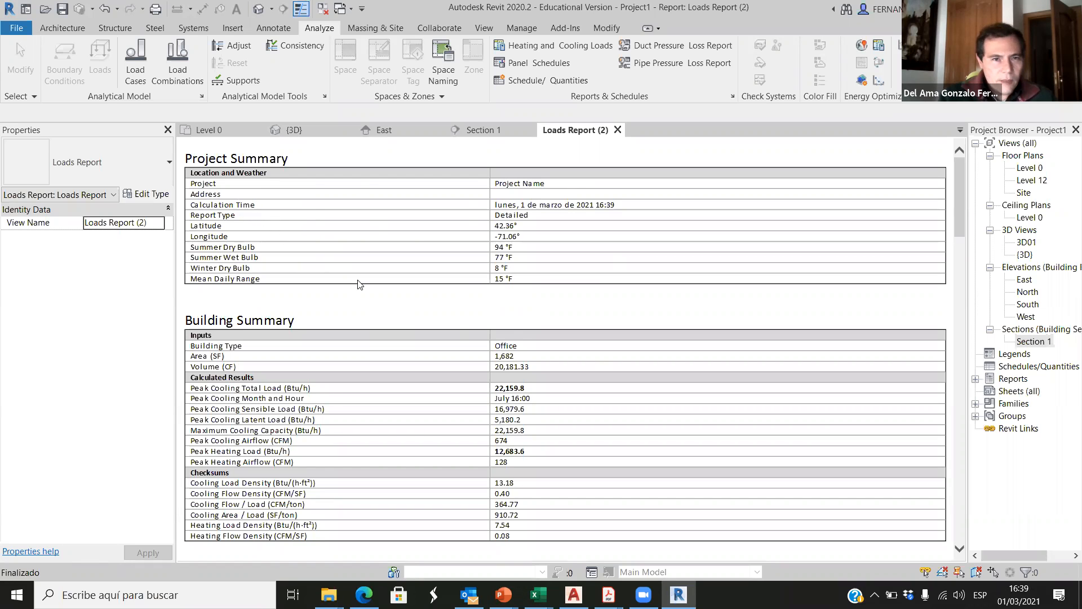
{"action": "scroll", "coordinate": [379, 286], "scroll_direction": "down", "scroll_amount": 5}
{"action": "scroll", "coordinate": [330, 265], "scroll_direction": "up", "scroll_amount": 3}
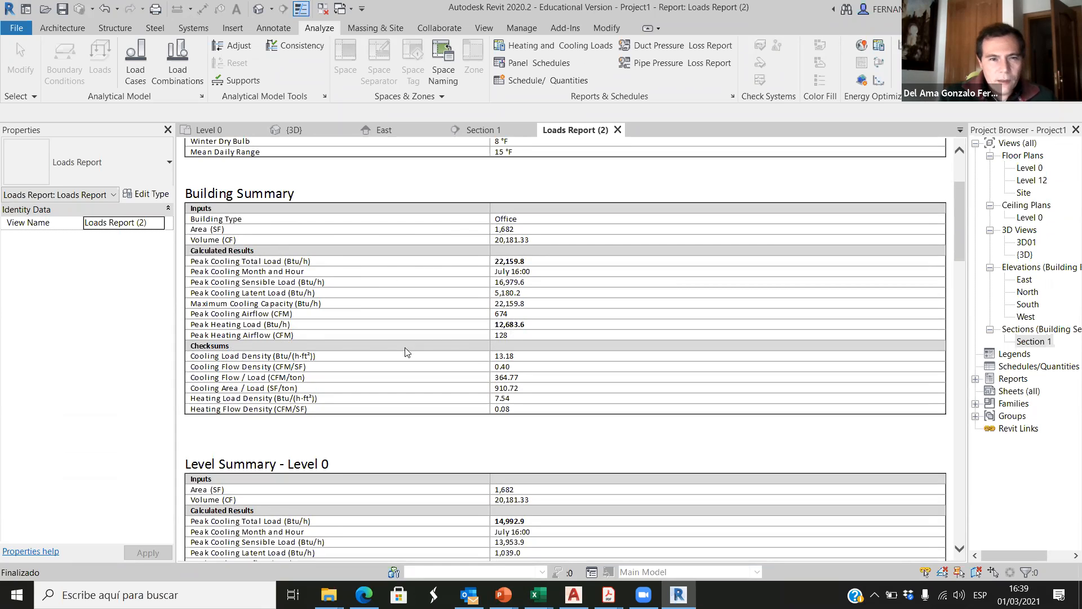
{"action": "scroll", "coordinate": [346, 322], "scroll_direction": "down", "scroll_amount": 5}
{"action": "scroll", "coordinate": [345, 317], "scroll_direction": "up", "scroll_amount": 6}
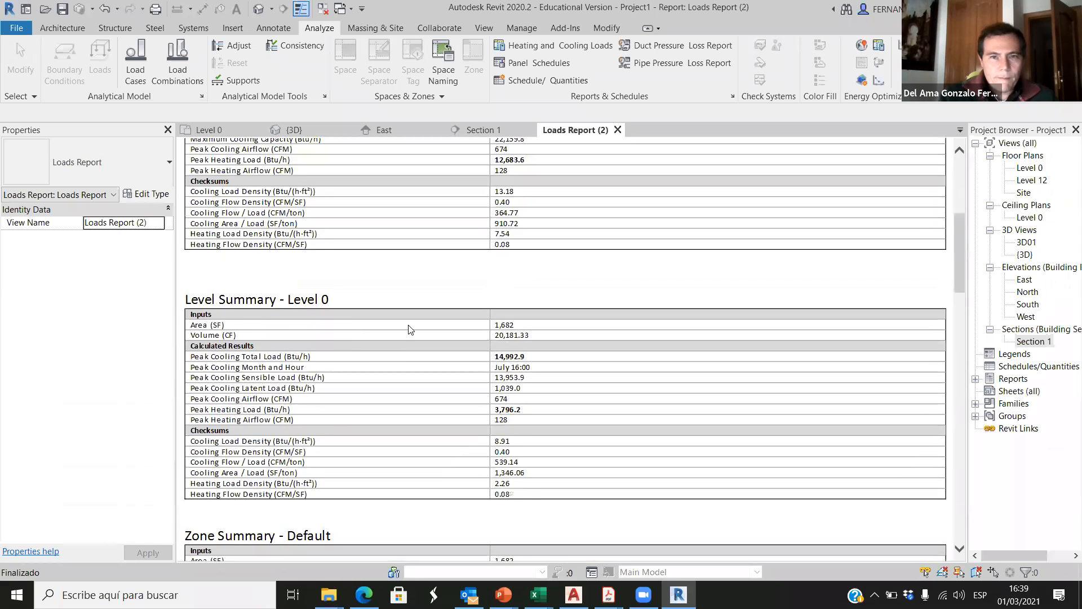
{"action": "scroll", "coordinate": [417, 330], "scroll_direction": "up", "scroll_amount": 2}
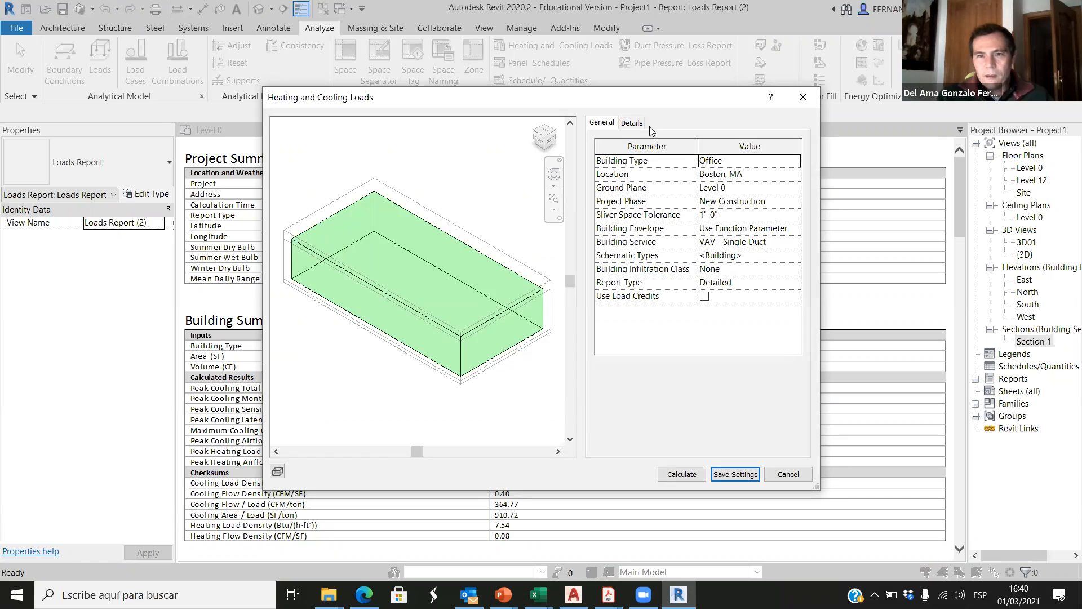
Step: Inspect the heating and cooling load details of the Default zone and space B5 01-office01, leaving the settings unchanged
{"action": "left_click", "coordinate": [631, 123]}
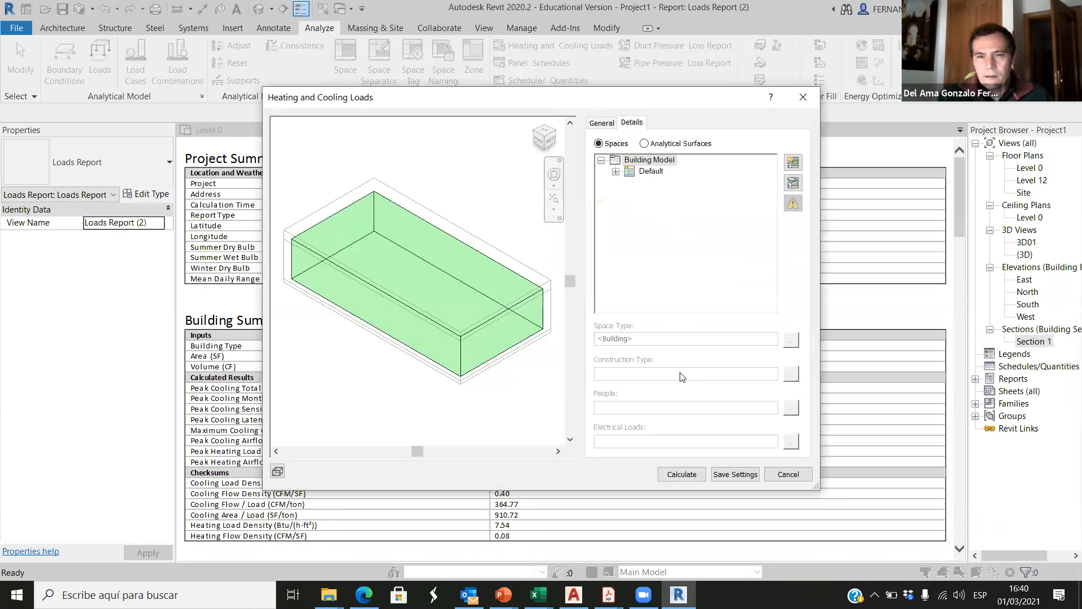
{"action": "left_click", "coordinate": [650, 172]}
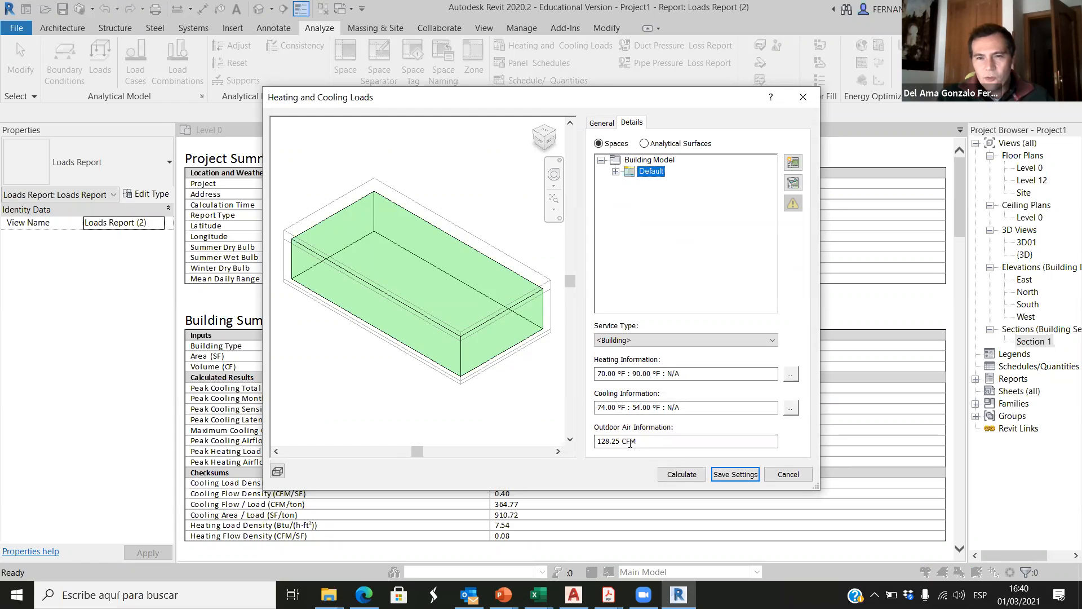
{"action": "left_click", "coordinate": [615, 171]}
{"action": "left_click", "coordinate": [672, 184]}
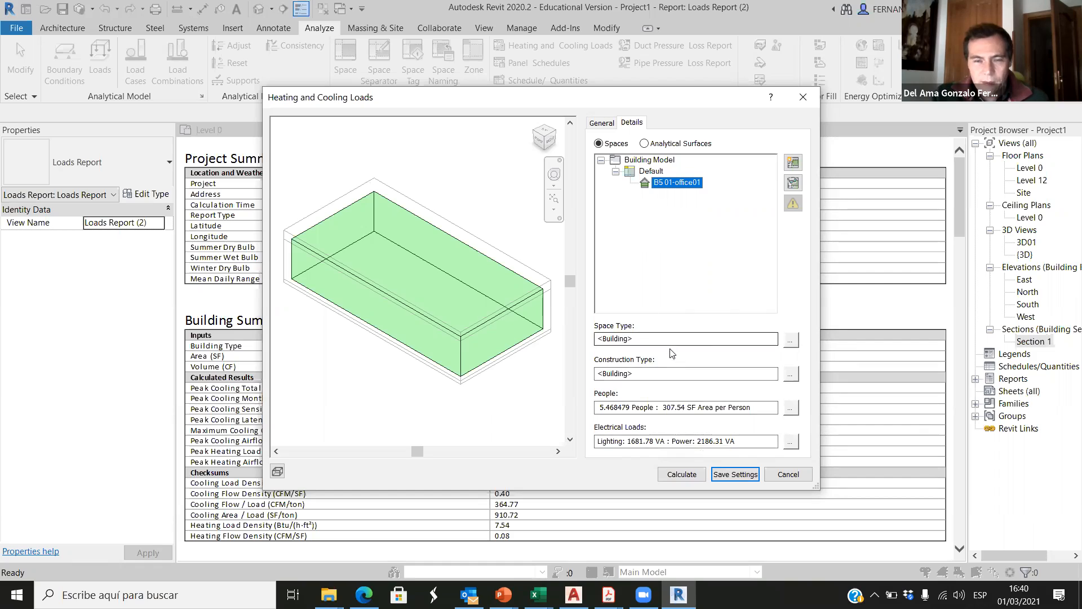
{"action": "left_click", "coordinate": [788, 474]}
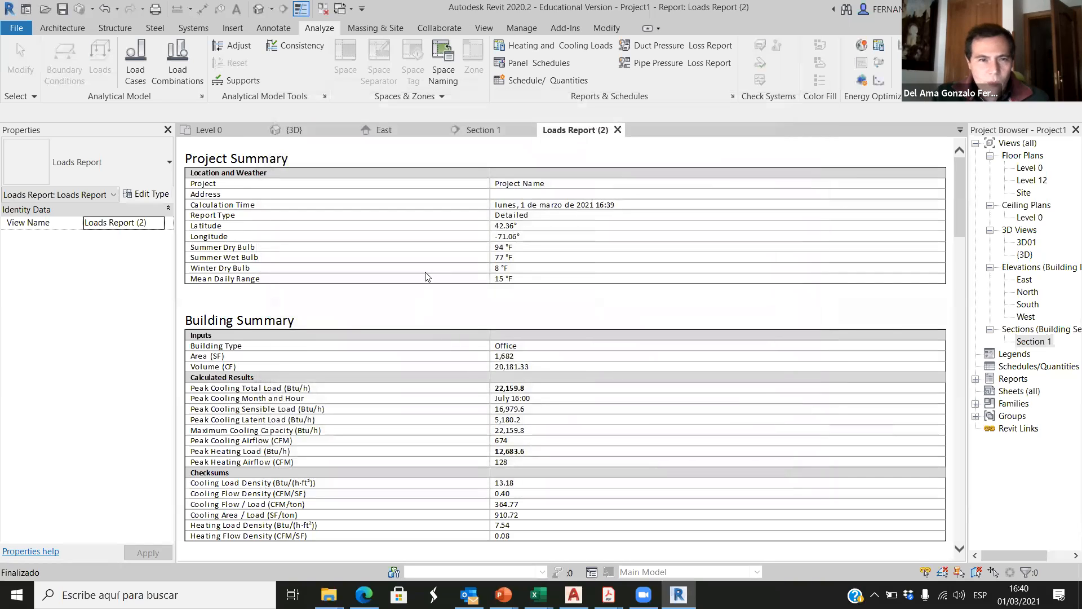
Step: Read through the loads report to the space summary and cooling and heating component tables of B5 01-office01
{"action": "scroll", "coordinate": [431, 237], "scroll_direction": "down", "scroll_amount": 20}
{"action": "scroll", "coordinate": [297, 327], "scroll_direction": "down", "scroll_amount": 3}
{"action": "scroll", "coordinate": [301, 293], "scroll_direction": "up", "scroll_amount": 10}
{"action": "scroll", "coordinate": [305, 255], "scroll_direction": "down", "scroll_amount": 6}
{"action": "scroll", "coordinate": [304, 255], "scroll_direction": "up", "scroll_amount": 4}
{"action": "scroll", "coordinate": [317, 306], "scroll_direction": "down", "scroll_amount": 10}
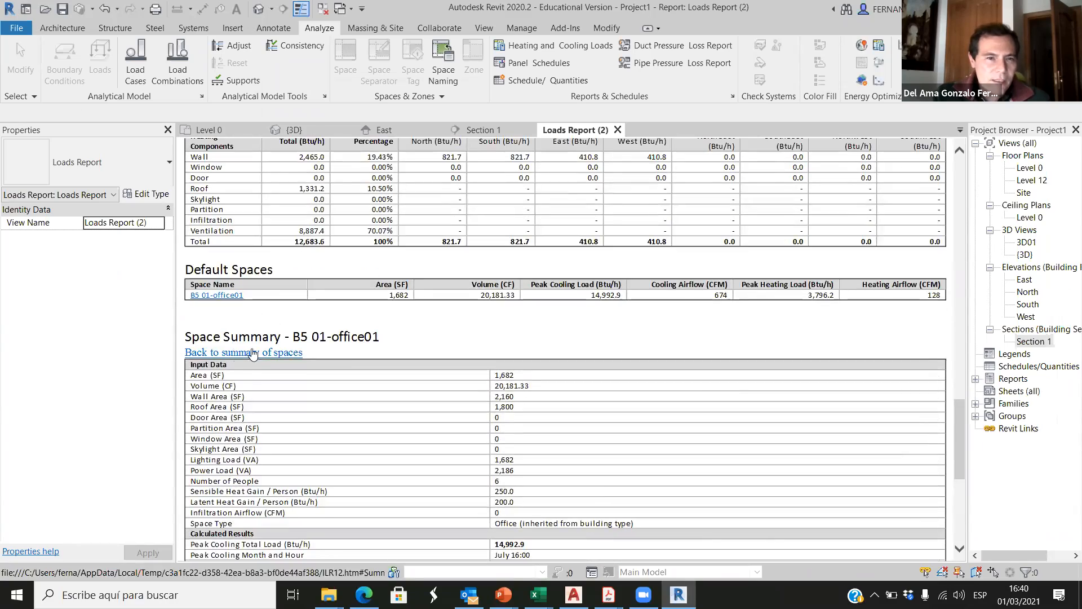
{"action": "scroll", "coordinate": [305, 327], "scroll_direction": "down", "scroll_amount": 4}
{"action": "scroll", "coordinate": [316, 333], "scroll_direction": "down", "scroll_amount": 5}
{"action": "scroll", "coordinate": [346, 362], "scroll_direction": "up", "scroll_amount": 3}
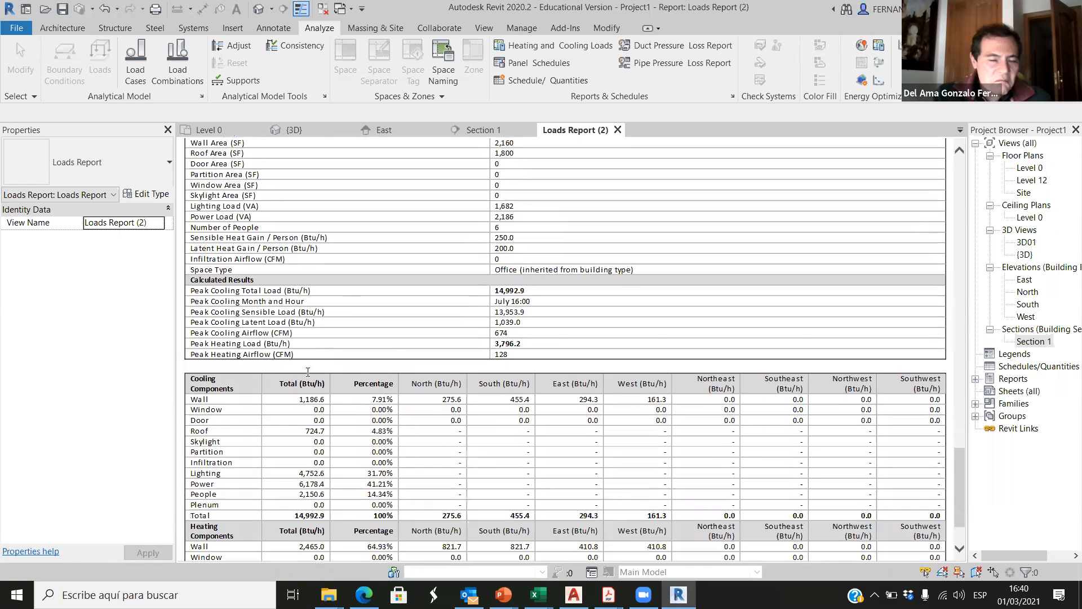
{"action": "scroll", "coordinate": [281, 360], "scroll_direction": "down", "scroll_amount": 4}
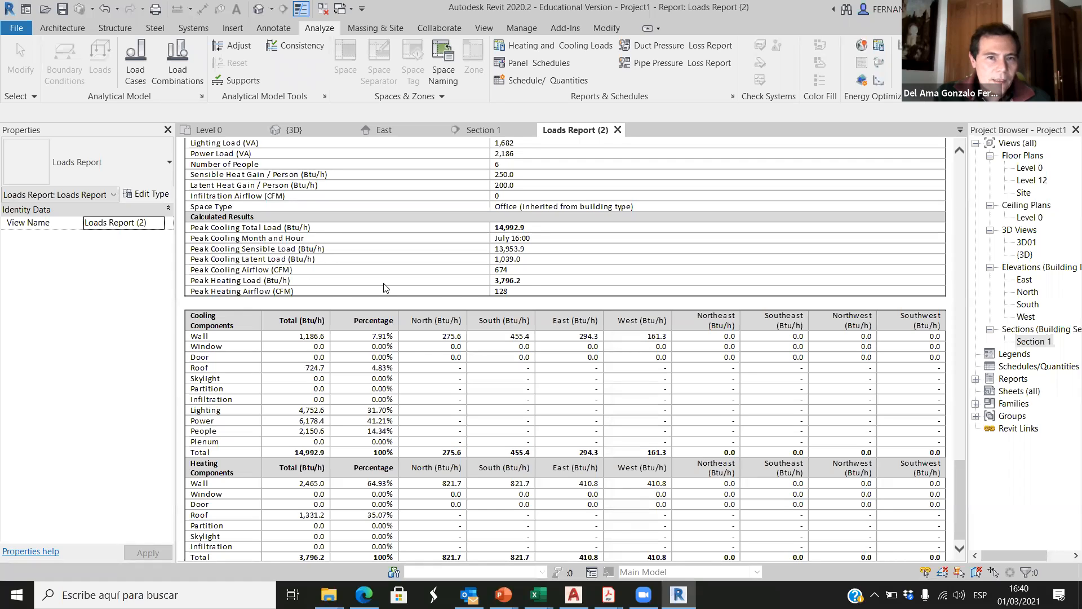
Step: Examine the peak cooling and heating loads of B5 01-office01 and the wall's total in the cooling components
{"action": "left_click_drag", "start_coordinate": [528, 283], "coordinate": [501, 281]}
{"action": "left_click_drag", "start_coordinate": [527, 229], "coordinate": [499, 230]}
{"action": "left_click_drag", "start_coordinate": [529, 284], "coordinate": [501, 283]}
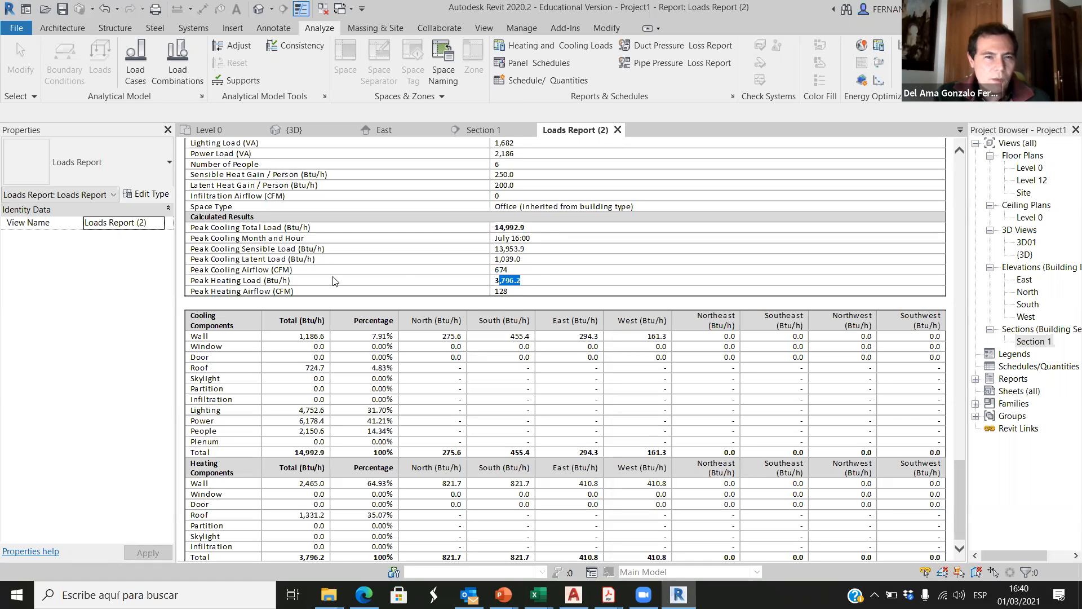
{"action": "left_click", "coordinate": [505, 288]}
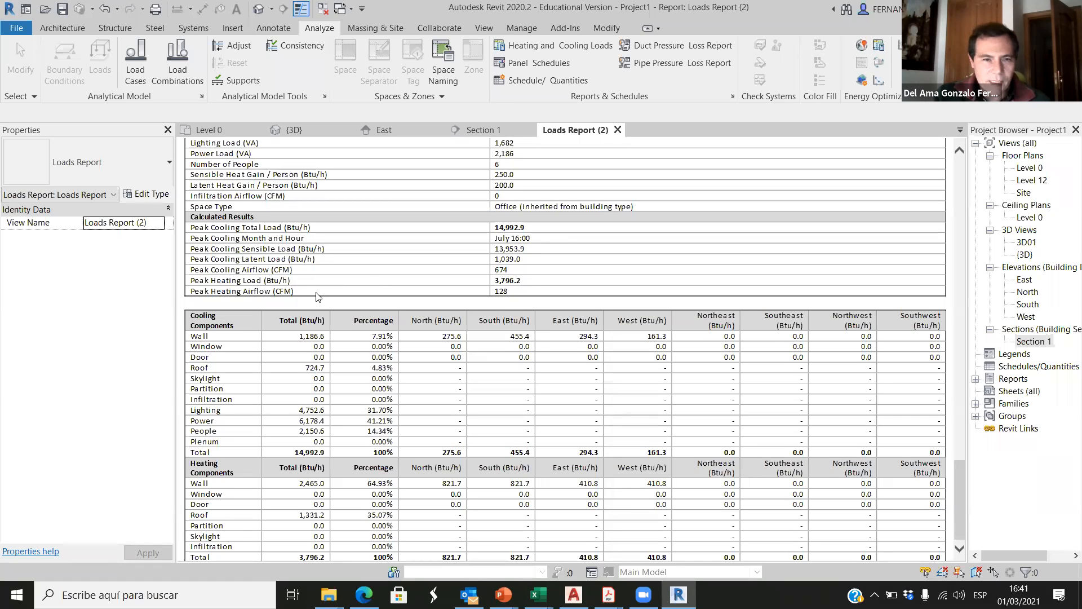
{"action": "scroll", "coordinate": [315, 299], "scroll_direction": "down", "scroll_amount": 1}
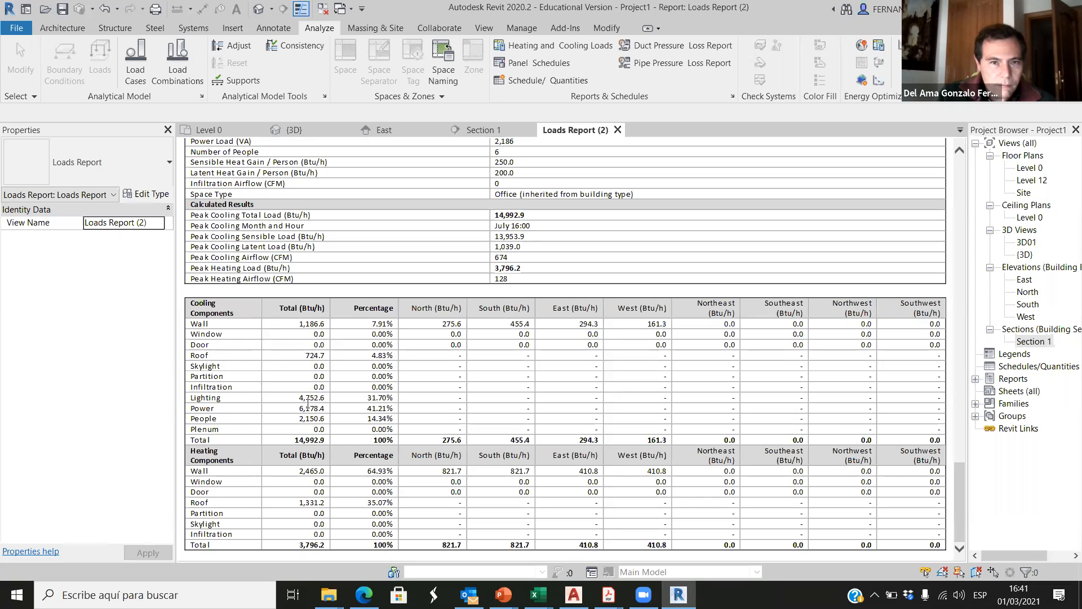
{"action": "left_click_drag", "start_coordinate": [300, 325], "coordinate": [325, 332]}
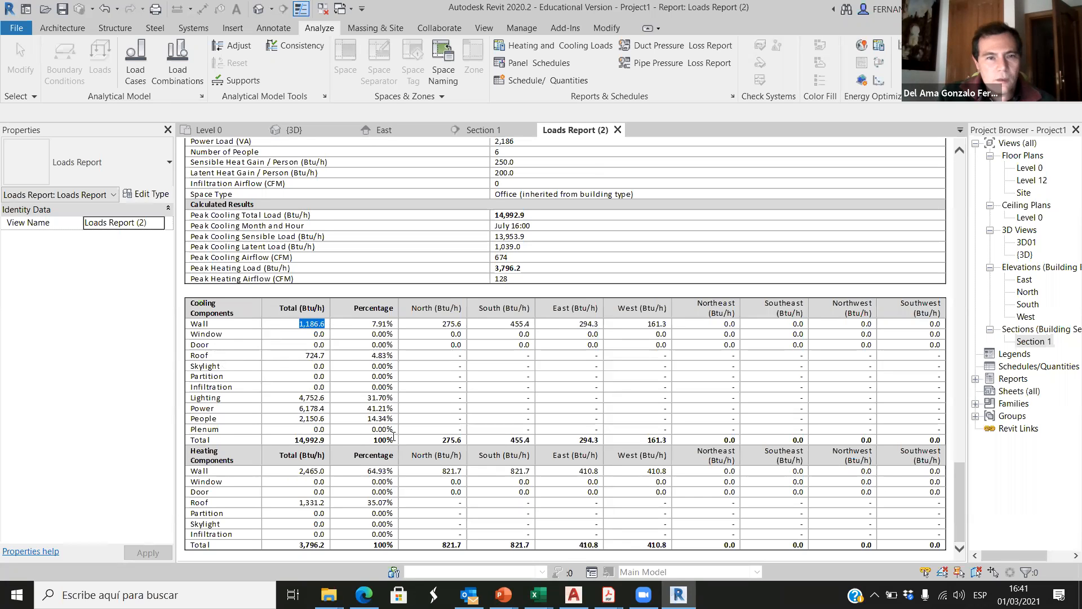
{"action": "scroll", "coordinate": [420, 439], "scroll_direction": "up", "scroll_amount": 3}
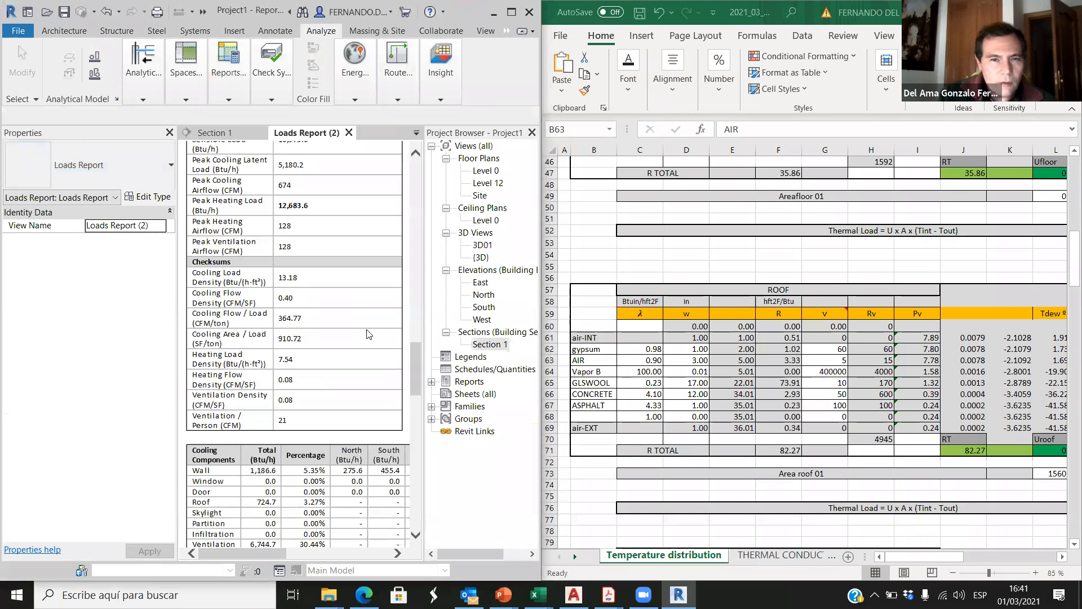
{"action": "scroll", "coordinate": [367, 334], "scroll_direction": "up", "scroll_amount": 5}
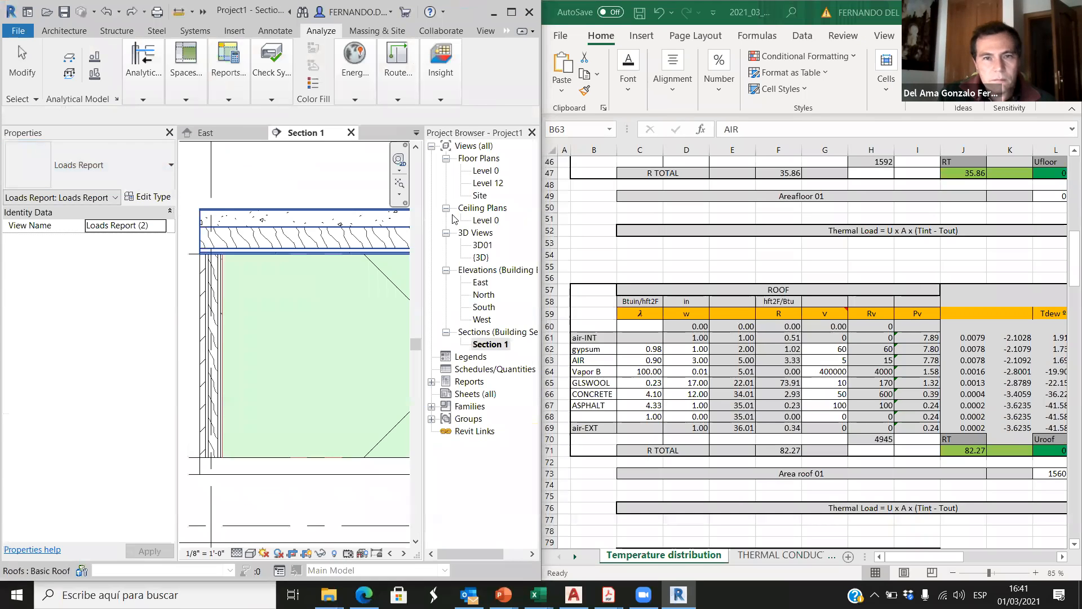
Step: Widen the Revit window over the spreadsheet and expand the project's list of loads reports
{"action": "left_click", "coordinate": [348, 132]}
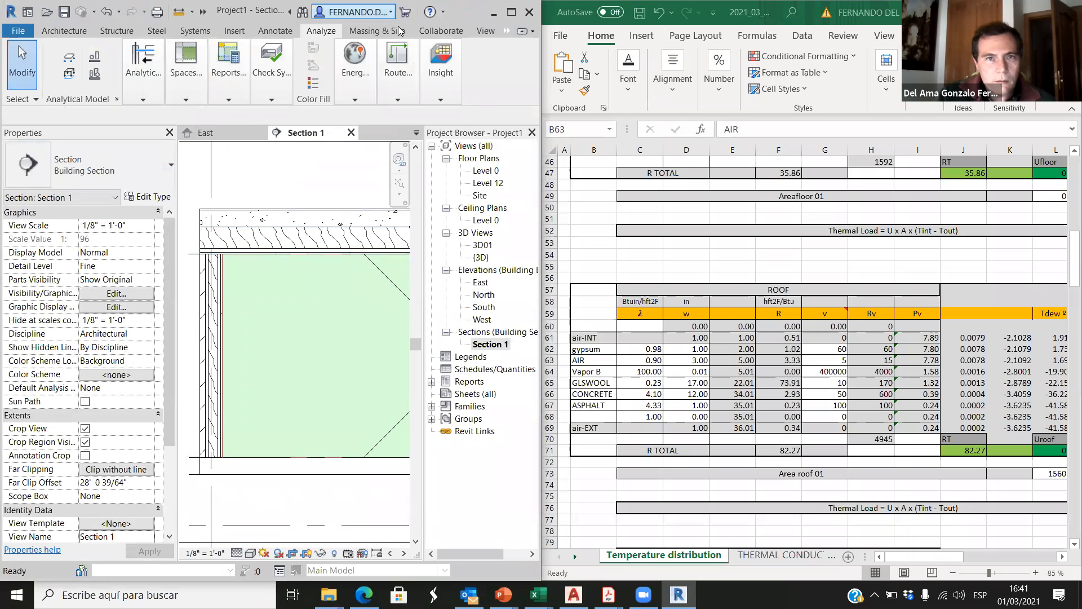
{"action": "left_click_drag", "start_coordinate": [540, 87], "coordinate": [792, 87]}
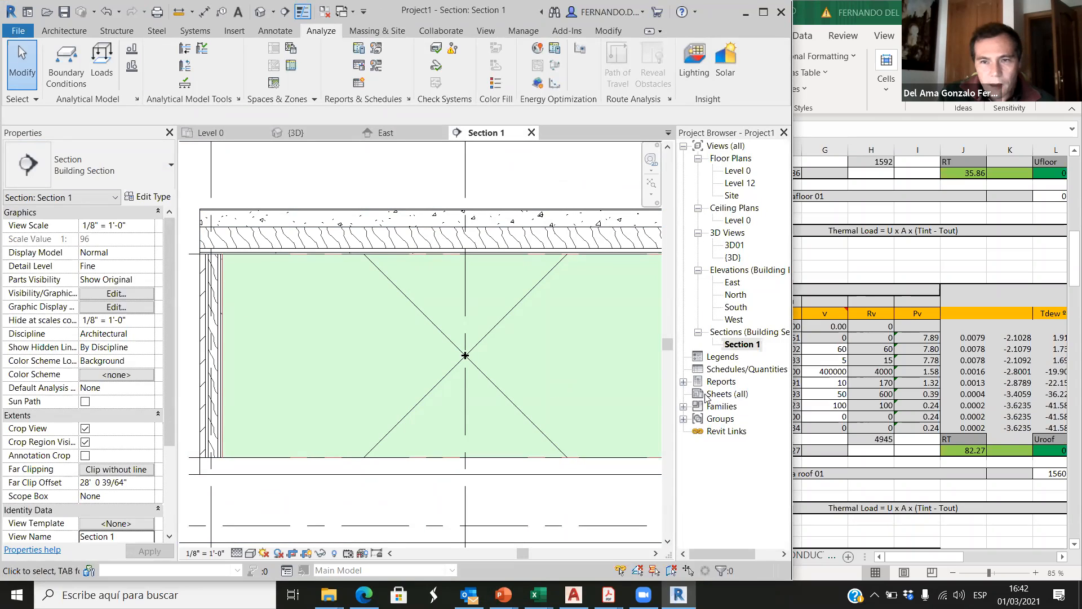
{"action": "left_click", "coordinate": [684, 382]}
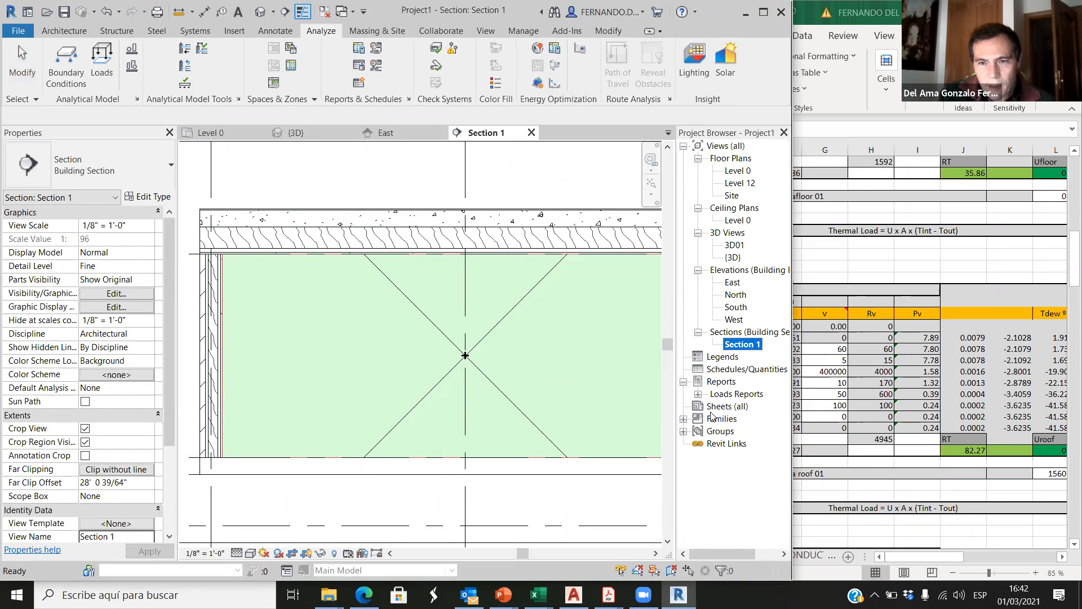
{"action": "left_click", "coordinate": [698, 393]}
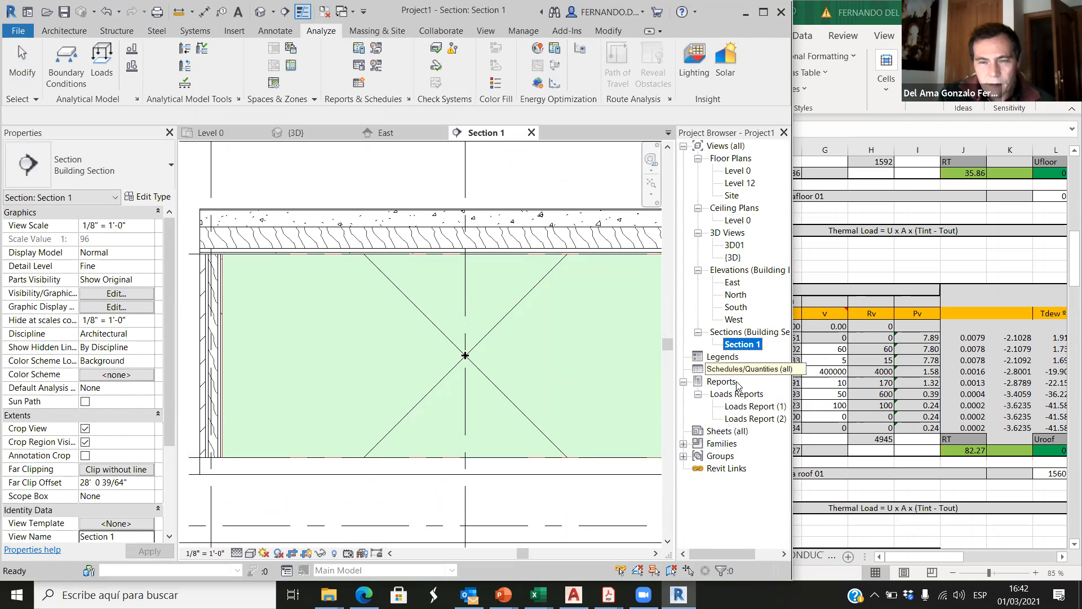
{"action": "left_click_drag", "start_coordinate": [788, 363], "coordinate": [858, 365]}
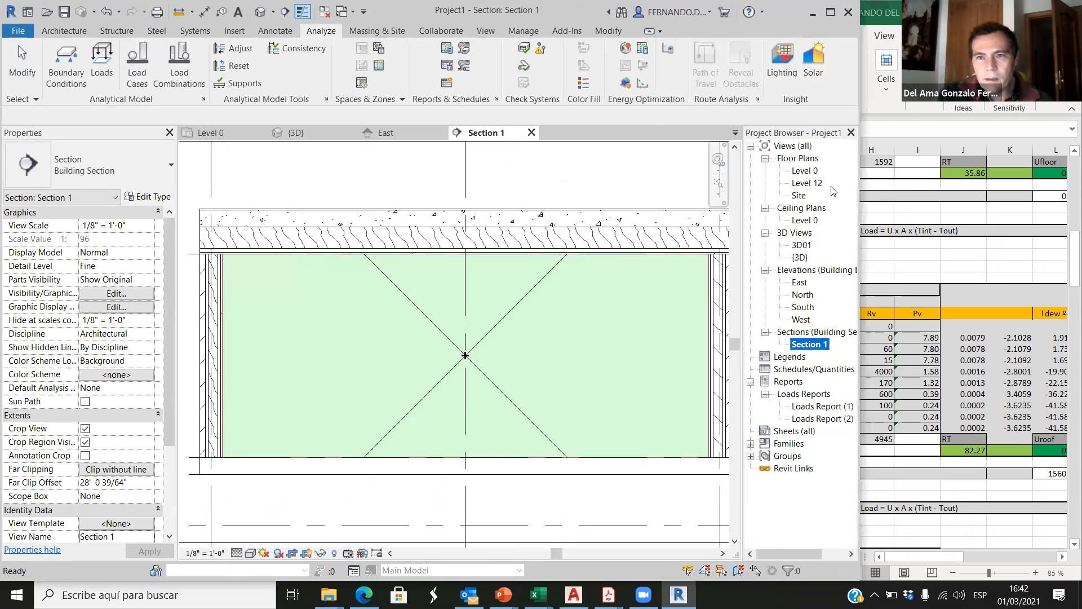
Step: Delete Loads Report (1) from the project
{"action": "left_click", "coordinate": [833, 407]}
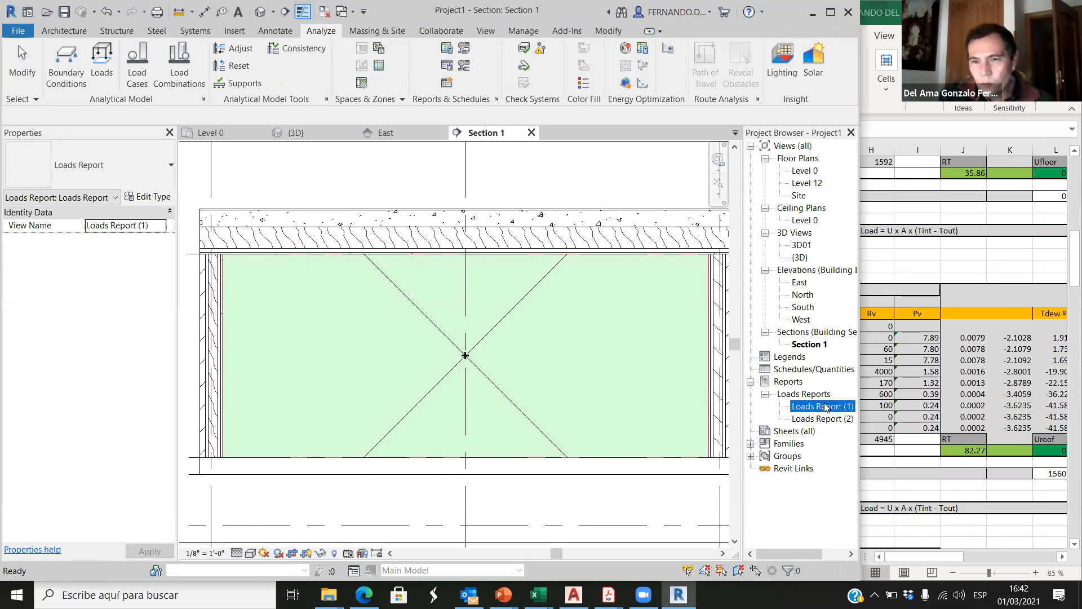
{"action": "right_click", "coordinate": [825, 406]}
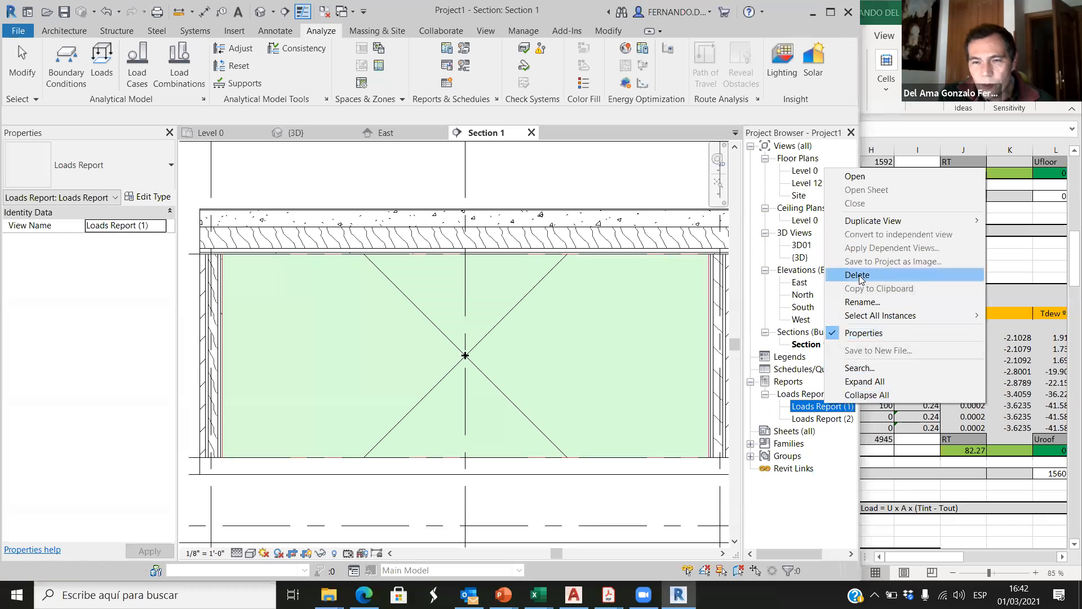
{"action": "left_click", "coordinate": [859, 276]}
Step: Open Loads Report (2) from the project's reports
{"action": "left_click", "coordinate": [812, 406]}
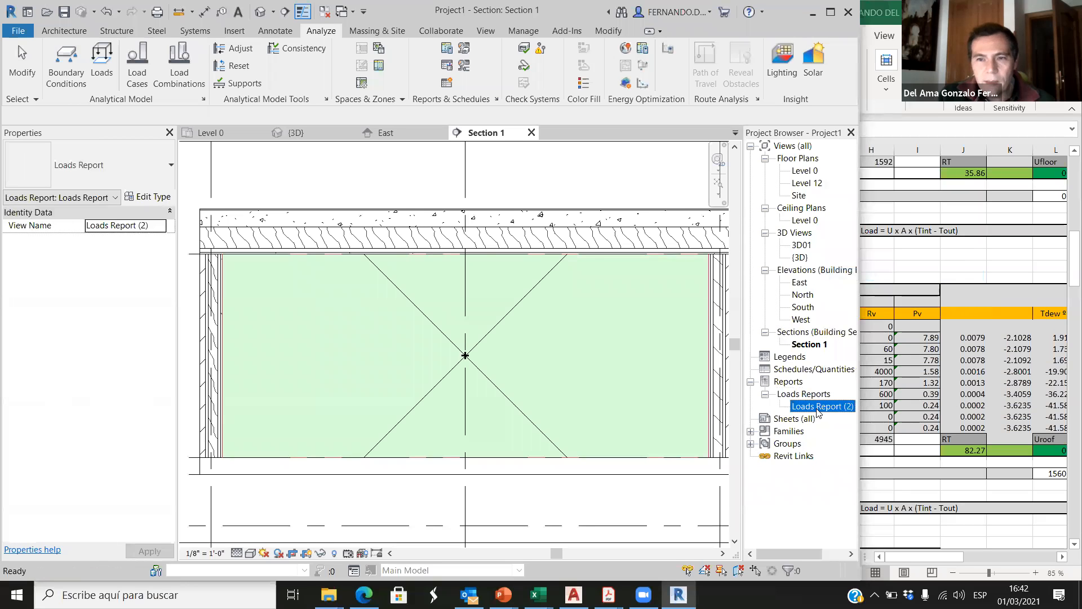
{"action": "double_click", "coordinate": [828, 408]}
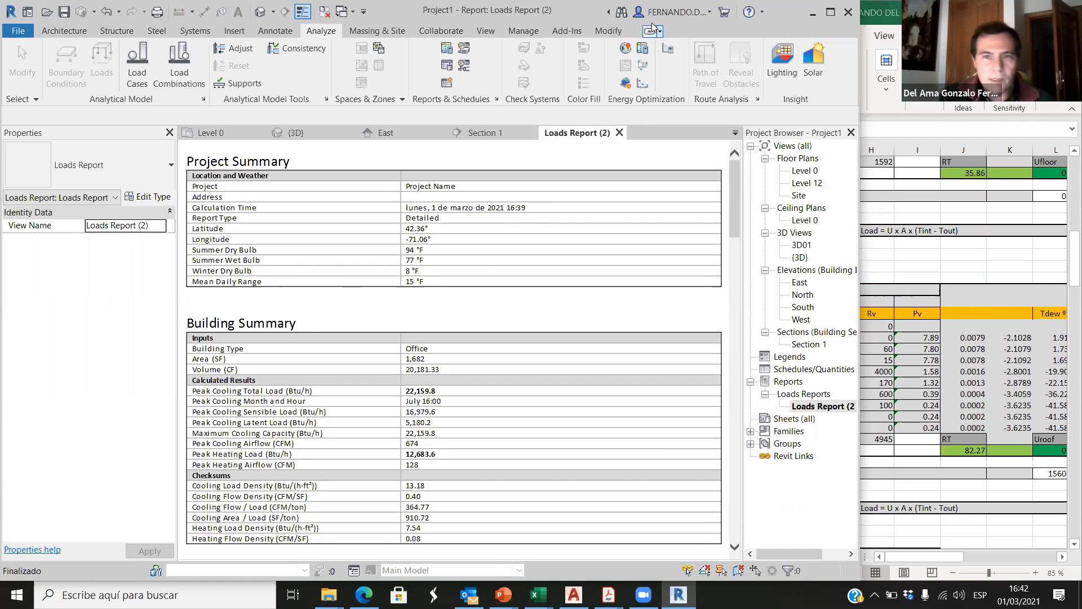
{"action": "left_click", "coordinate": [619, 132]}
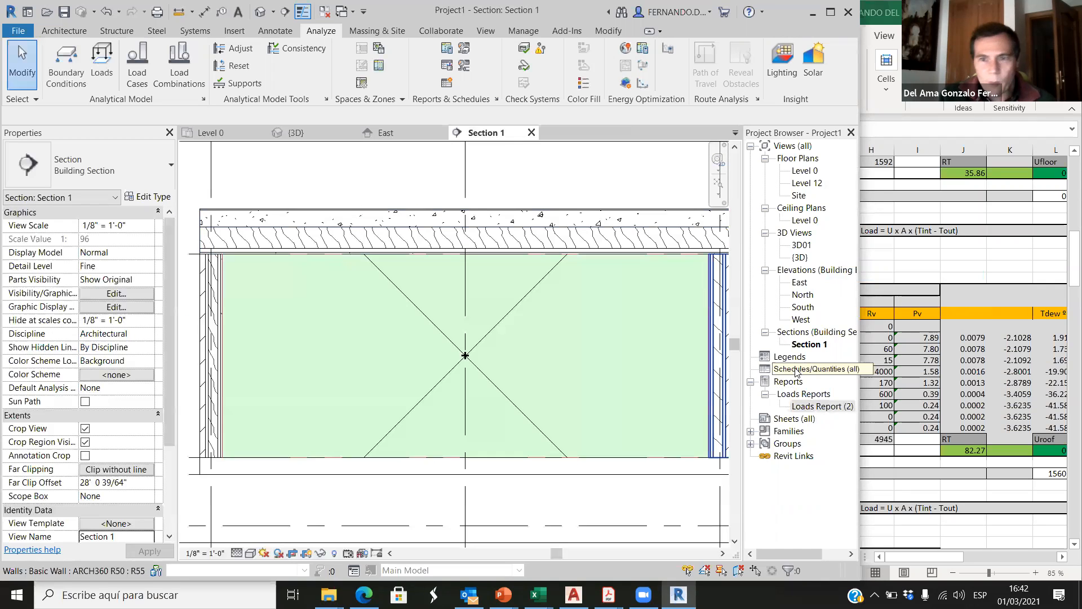
{"action": "double_click", "coordinate": [813, 407]}
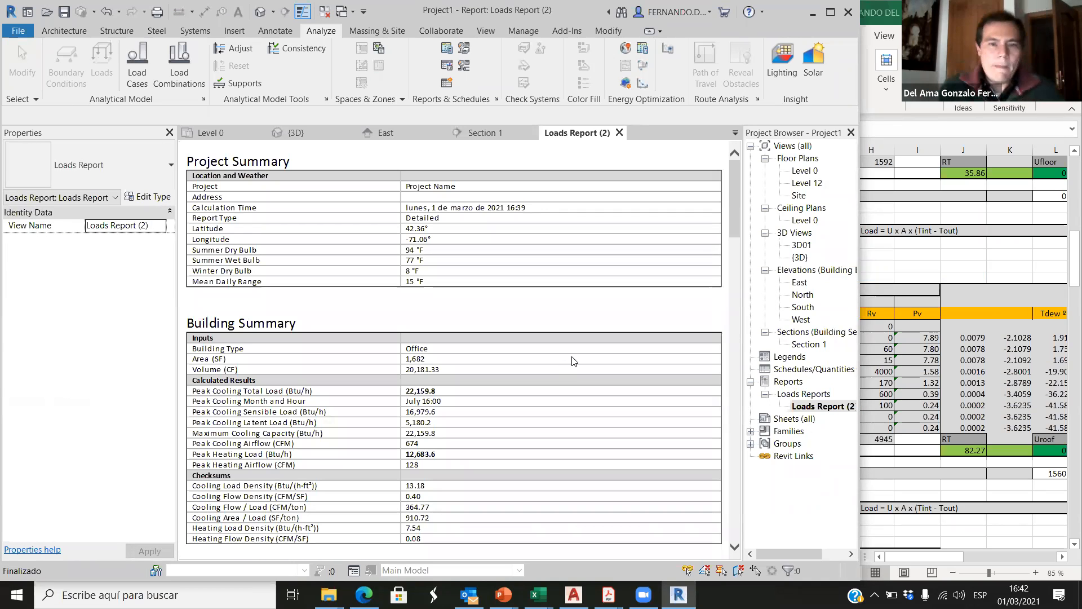
Step: Examine the wall's total cooling load in the zone's components table and the wall area in the B5 01-office01 space summary
{"action": "scroll", "coordinate": [347, 363], "scroll_direction": "down", "scroll_amount": 15}
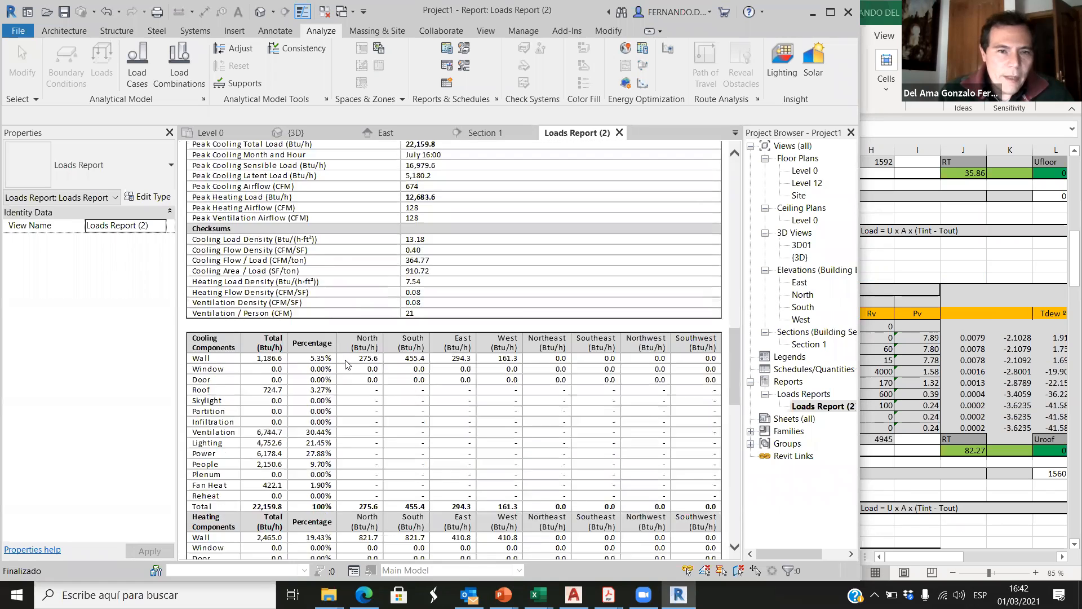
{"action": "scroll", "coordinate": [291, 329], "scroll_direction": "up", "scroll_amount": 1}
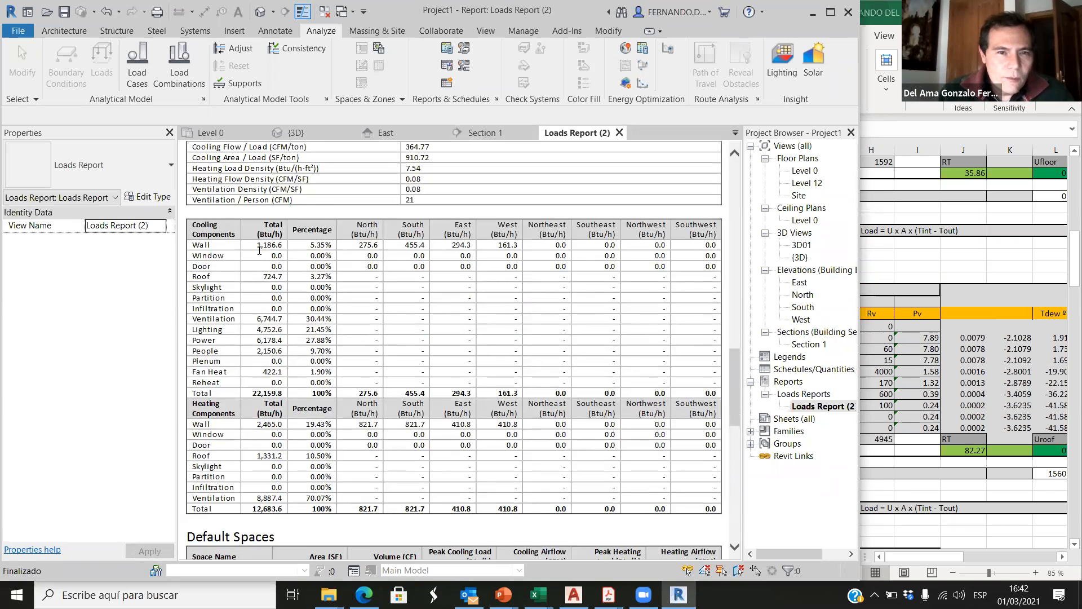
{"action": "scroll", "coordinate": [254, 280], "scroll_direction": "up", "scroll_amount": 2}
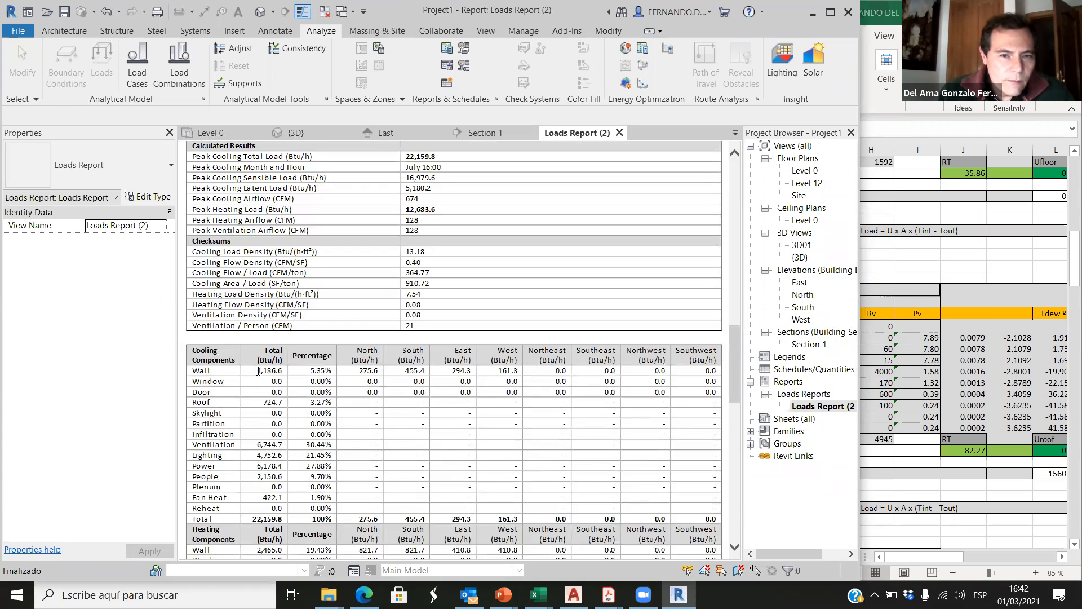
{"action": "left_click_drag", "start_coordinate": [258, 371], "coordinate": [285, 372]}
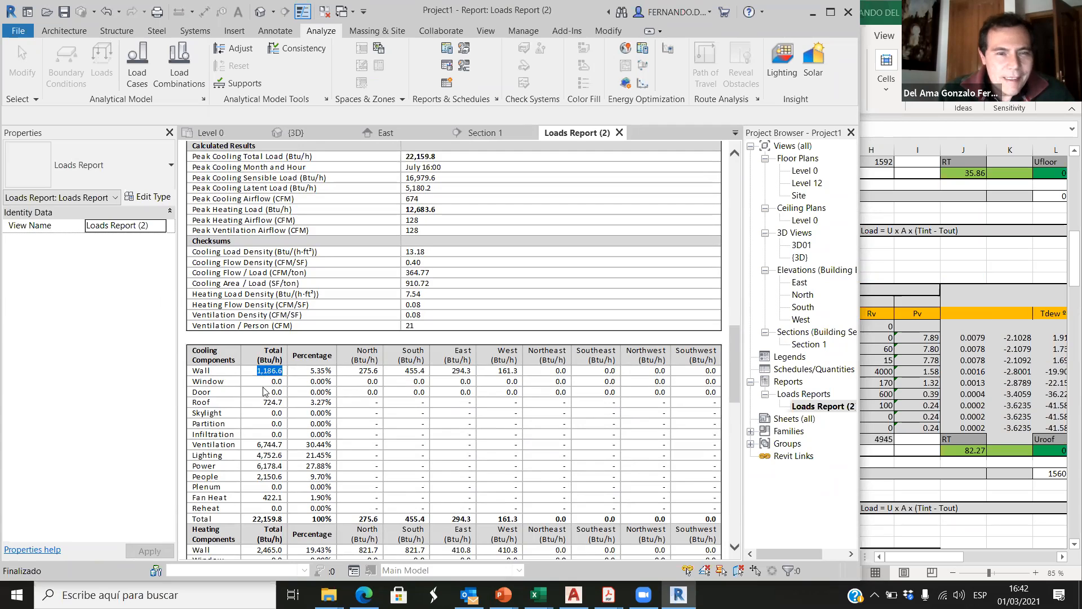
{"action": "scroll", "coordinate": [274, 374], "scroll_direction": "up", "scroll_amount": 3}
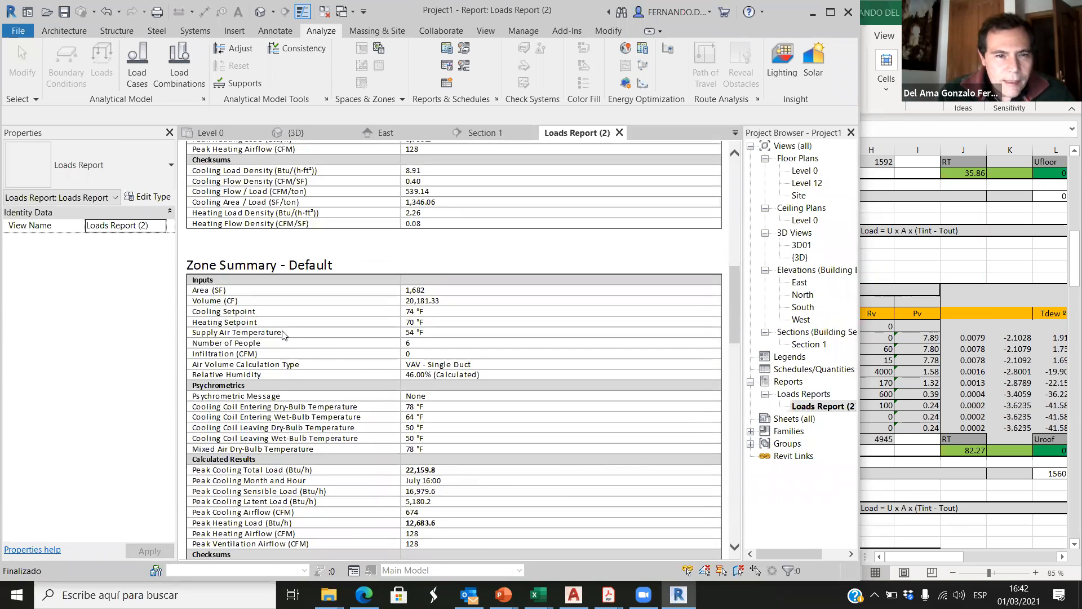
{"action": "scroll", "coordinate": [280, 326], "scroll_direction": "down", "scroll_amount": 15}
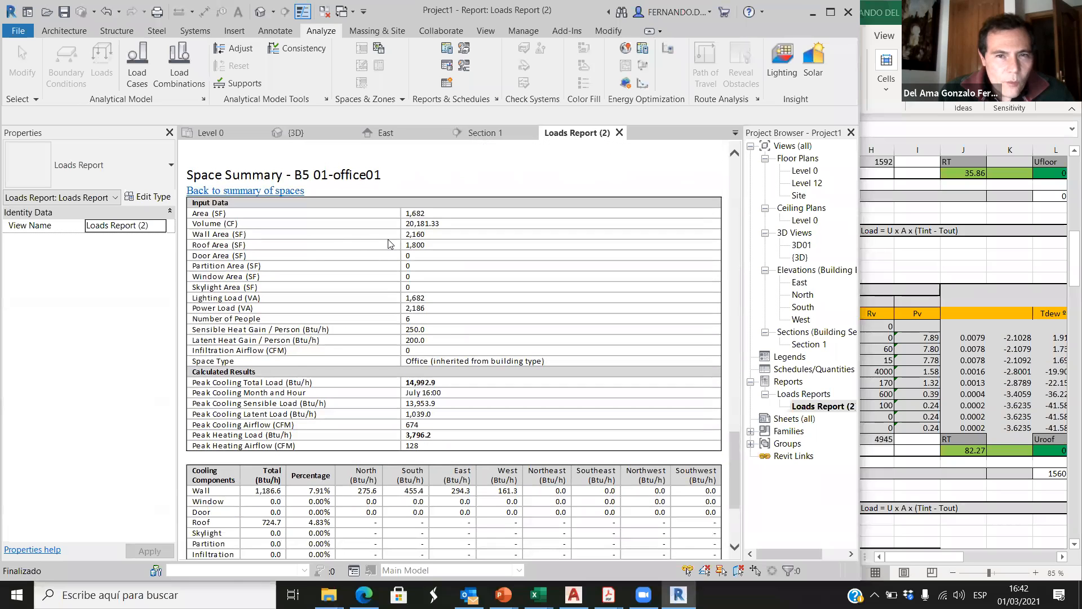
{"action": "left_click_drag", "start_coordinate": [426, 239], "coordinate": [409, 239]}
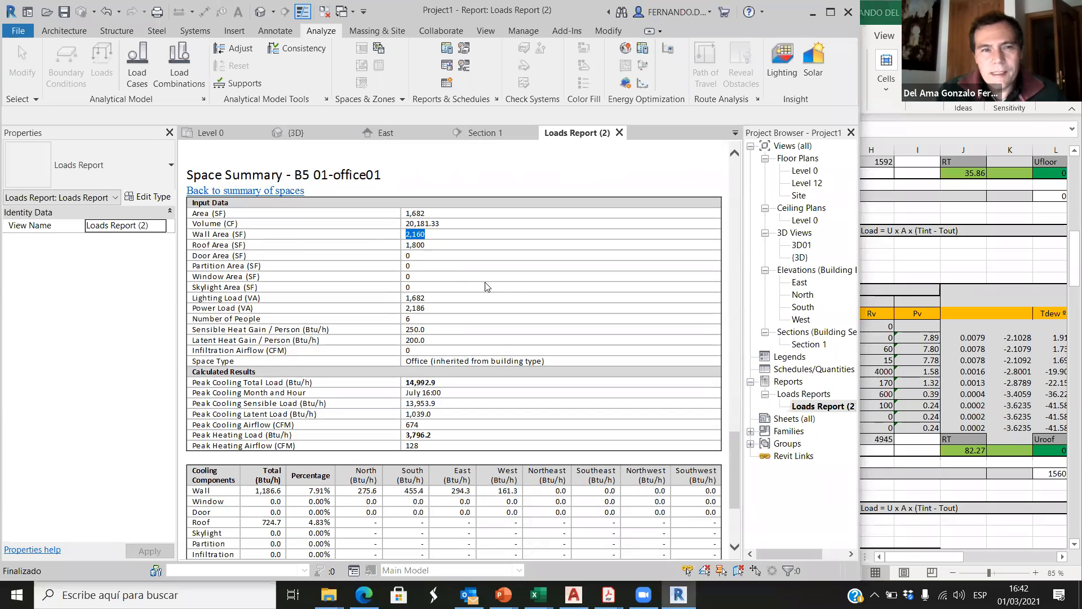
Step: Switch to the Excel spreadsheet and set the A walls 01 area in cell L24 to 2160 ft2
{"action": "left_click", "coordinate": [924, 264]}
{"action": "left_click_drag", "start_coordinate": [901, 555], "coordinate": [931, 554]}
{"action": "scroll", "coordinate": [920, 558], "scroll_direction": "up", "scroll_amount": 15}
{"action": "left_click", "coordinate": [904, 427]}
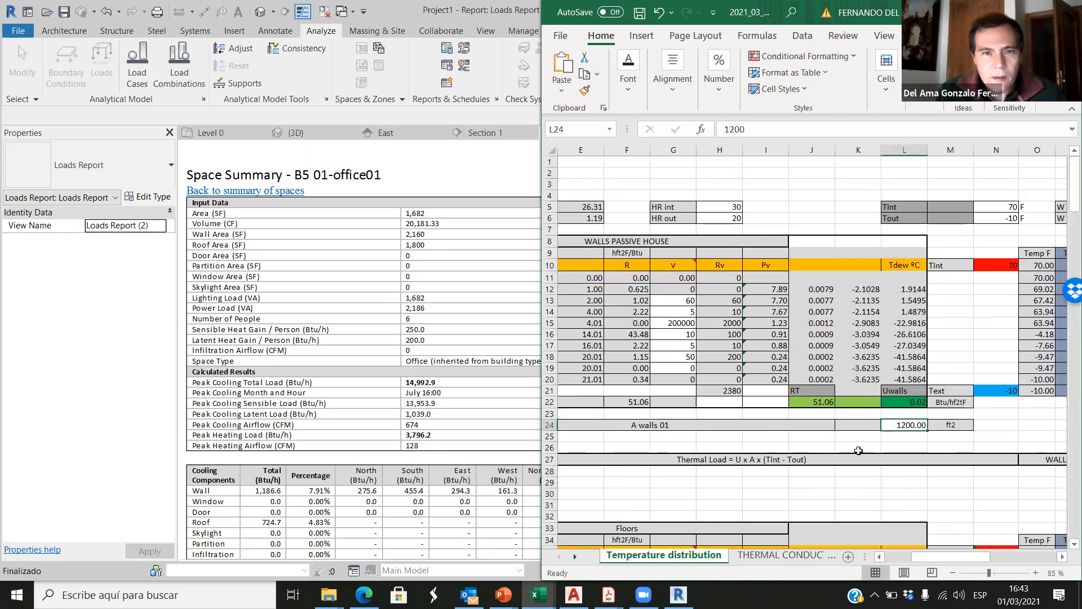
{"action": "type", "text": "2160"}
{"action": "left_click", "coordinate": [1022, 426]}
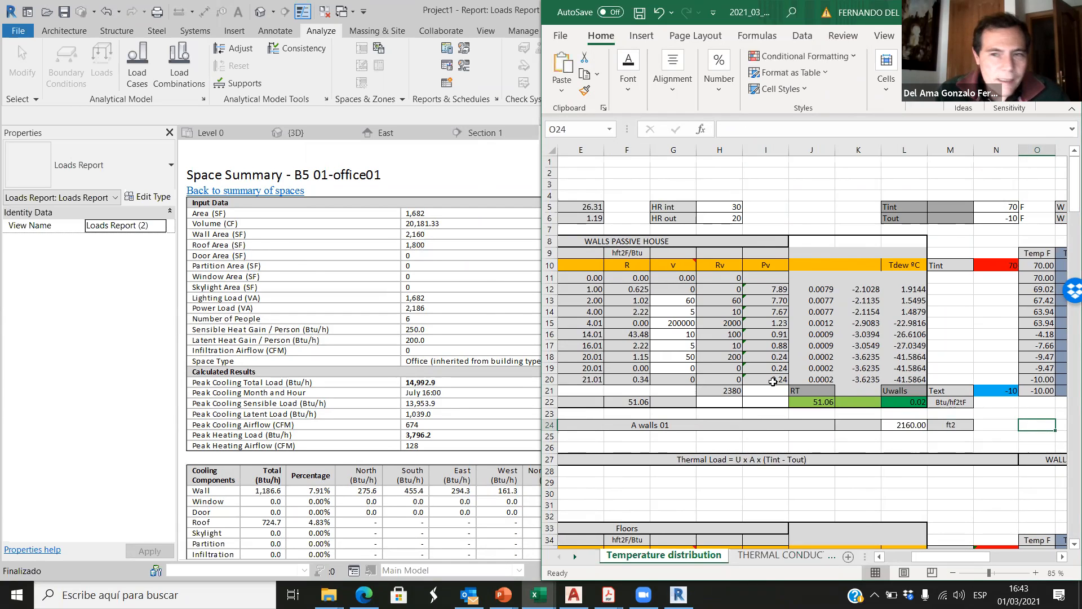
Step: Set the Area roof 01 value in cell L73 to 1800 ft2
{"action": "scroll", "coordinate": [842, 411], "scroll_direction": "down", "scroll_amount": 9}
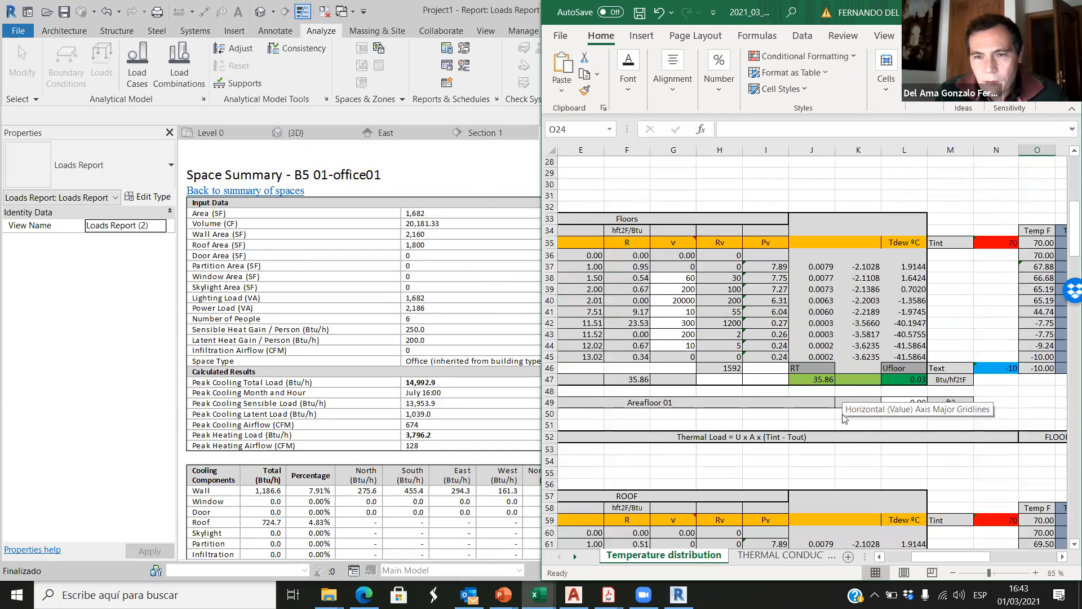
{"action": "scroll", "coordinate": [844, 418], "scroll_direction": "down", "scroll_amount": 6}
{"action": "left_click", "coordinate": [902, 473]}
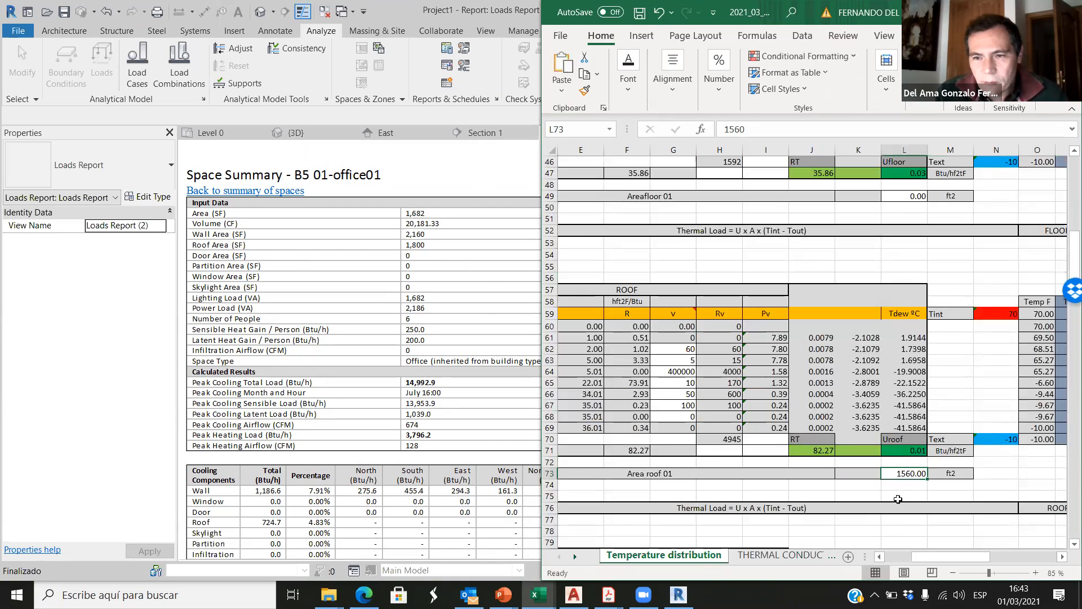
{"action": "type", "text": "1800"}
{"action": "left_click", "coordinate": [1001, 474]}
Step: Look through the floor, roof, window, ventilation and infiltration sections and the total thermal load of the spreadsheet
{"action": "scroll", "coordinate": [896, 409], "scroll_direction": "up", "scroll_amount": 2}
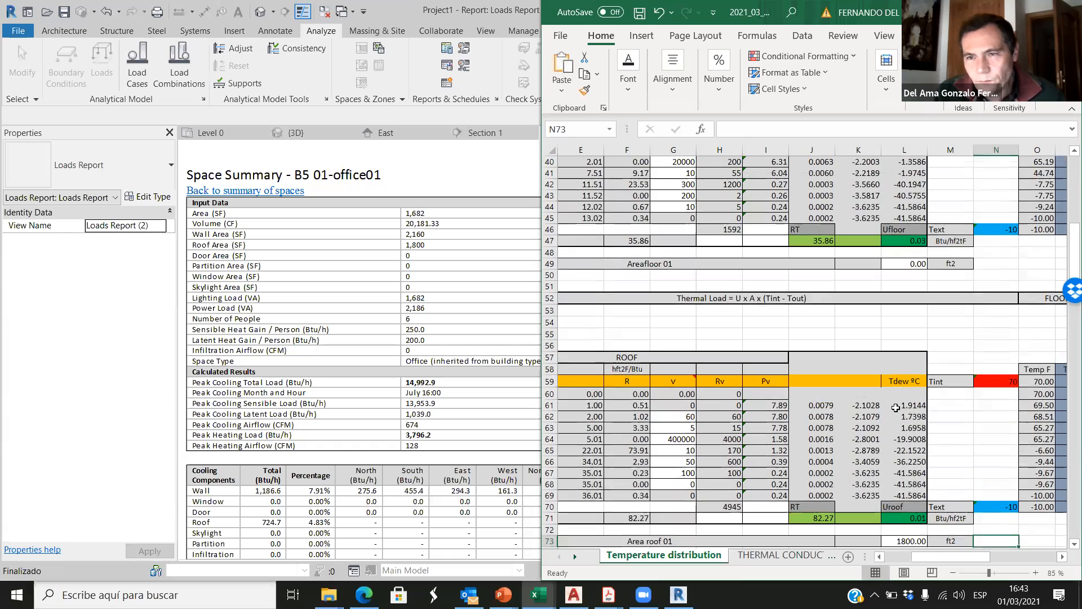
{"action": "scroll", "coordinate": [879, 371], "scroll_direction": "up", "scroll_amount": 3}
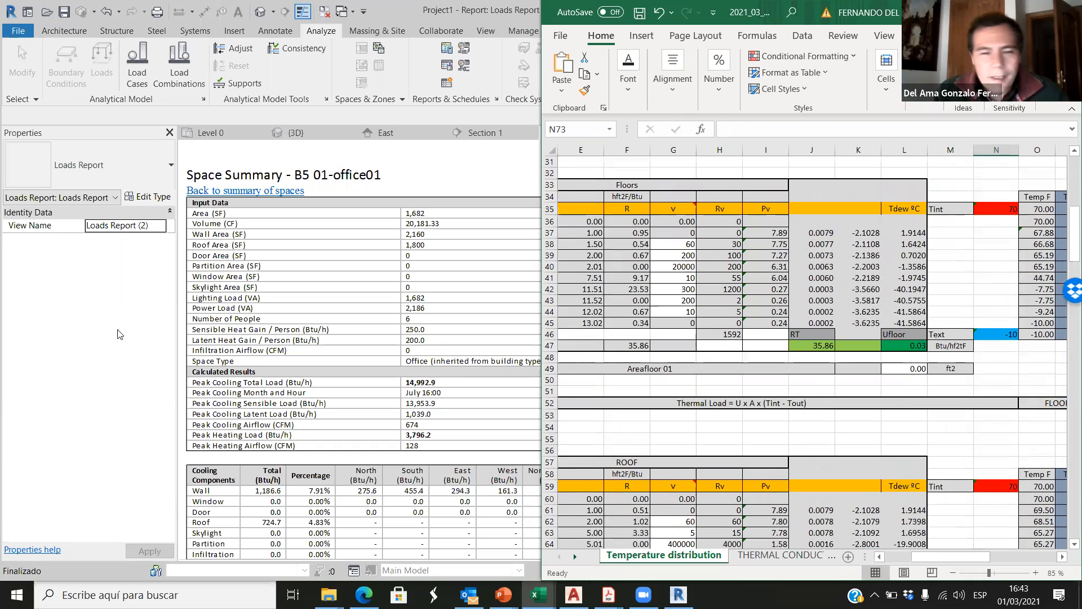
{"action": "scroll", "coordinate": [759, 362], "scroll_direction": "down", "scroll_amount": 13}
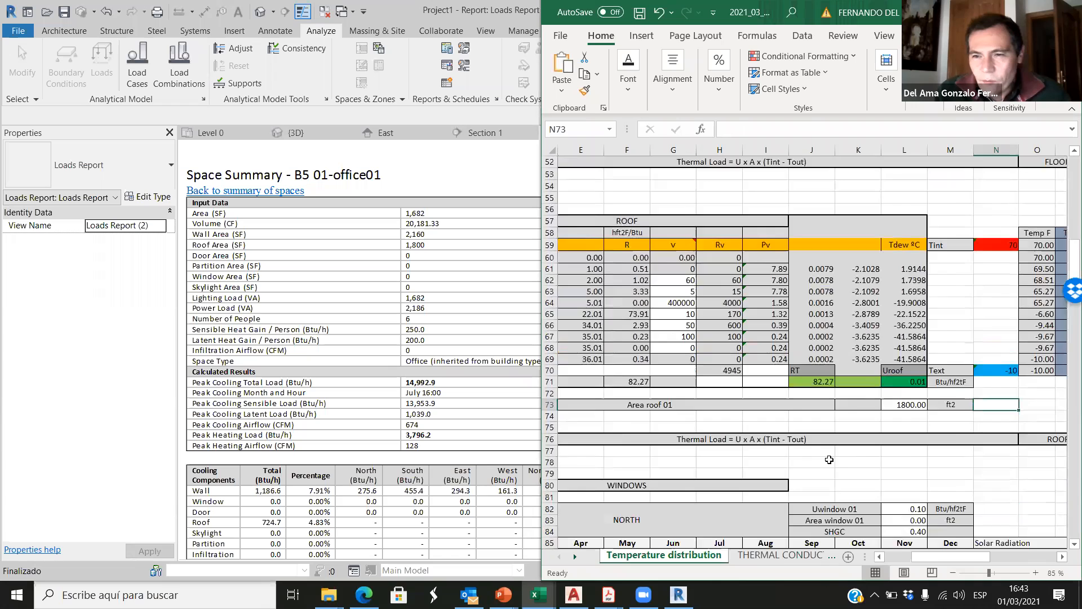
{"action": "scroll", "coordinate": [852, 480], "scroll_direction": "down", "scroll_amount": 20}
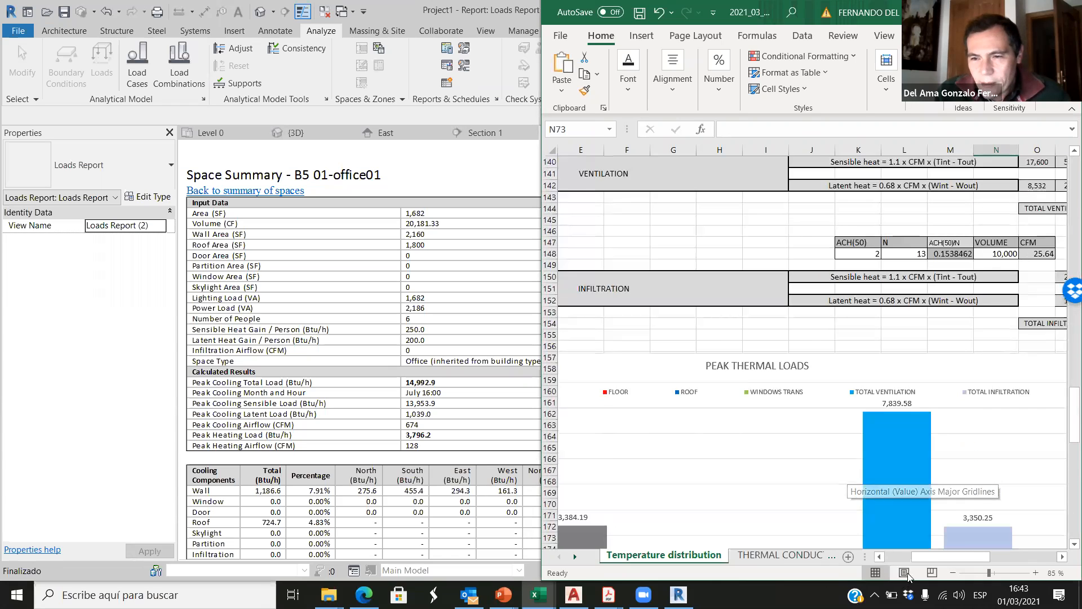
{"action": "left_click_drag", "start_coordinate": [981, 557], "coordinate": [1011, 553]}
{"action": "scroll", "coordinate": [929, 462], "scroll_direction": "up", "scroll_amount": 13}
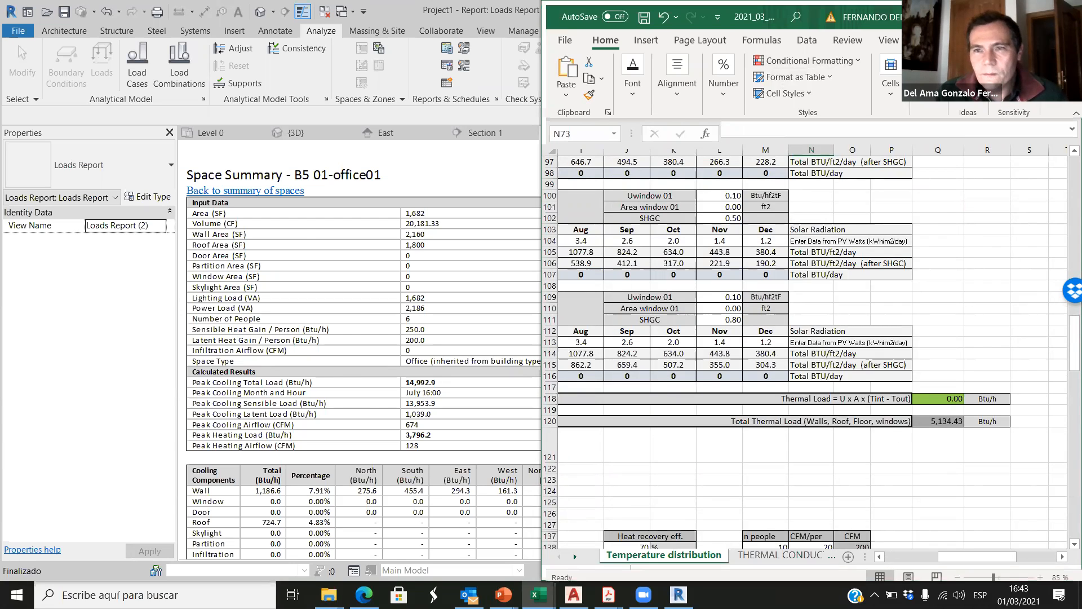
Step: Maximize the spreadsheet window and inspect the walls' thermal load formula in cell Q27 beside the wall layer table
{"action": "left_click", "coordinate": [1033, 12]}
{"action": "scroll", "coordinate": [361, 458], "scroll_direction": "up", "scroll_amount": 16}
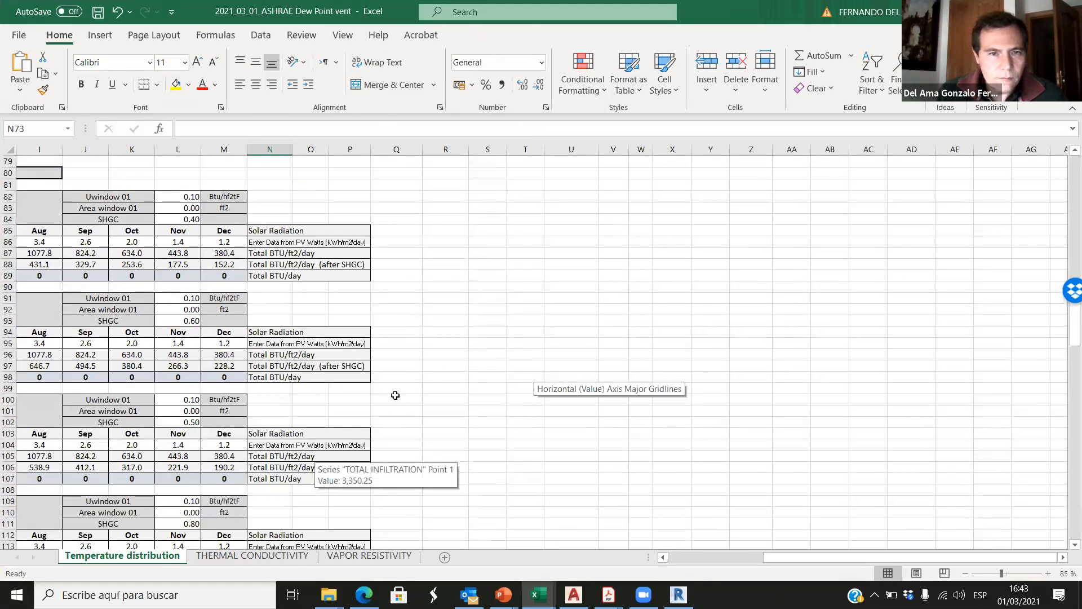
{"action": "left_click_drag", "start_coordinate": [787, 560], "coordinate": [687, 557]}
{"action": "scroll", "coordinate": [592, 359], "scroll_direction": "up", "scroll_amount": 3}
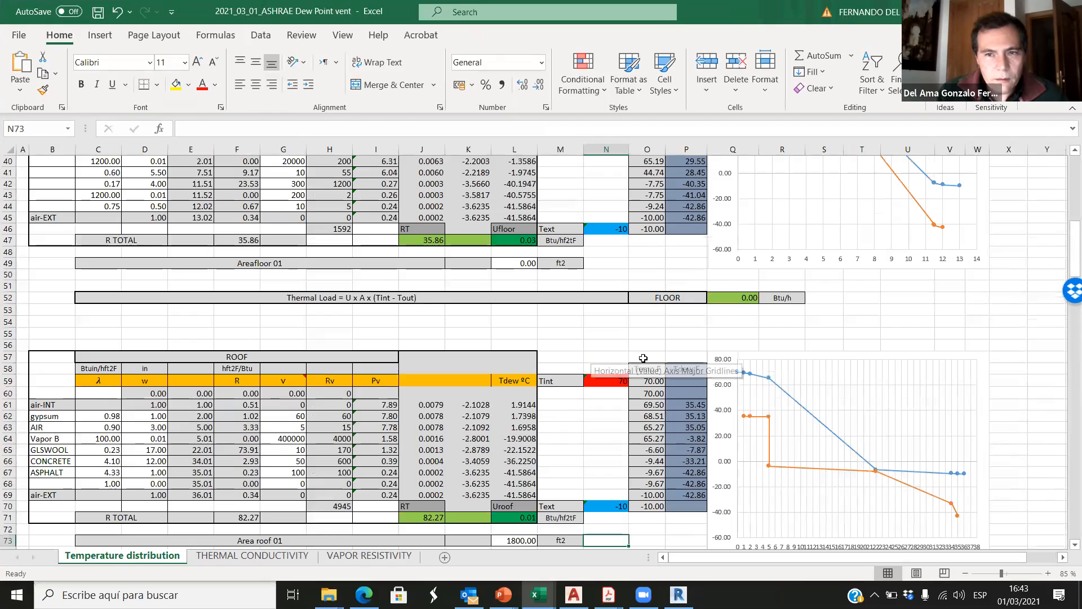
{"action": "scroll", "coordinate": [643, 358], "scroll_direction": "up", "scroll_amount": 9}
{"action": "left_click", "coordinate": [739, 323]}
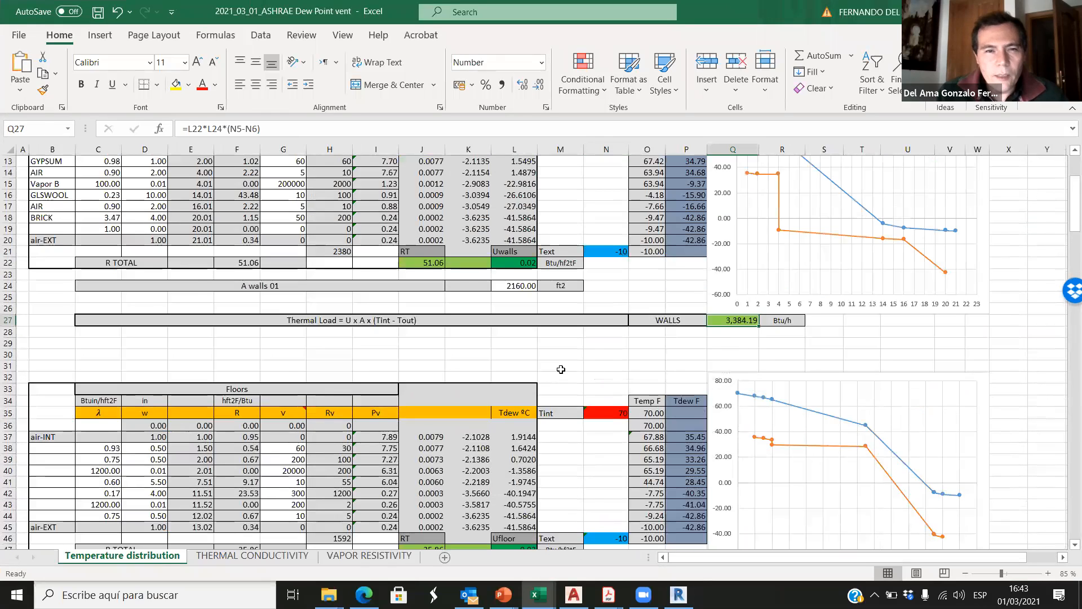
{"action": "scroll", "coordinate": [561, 369], "scroll_direction": "up", "scroll_amount": 3}
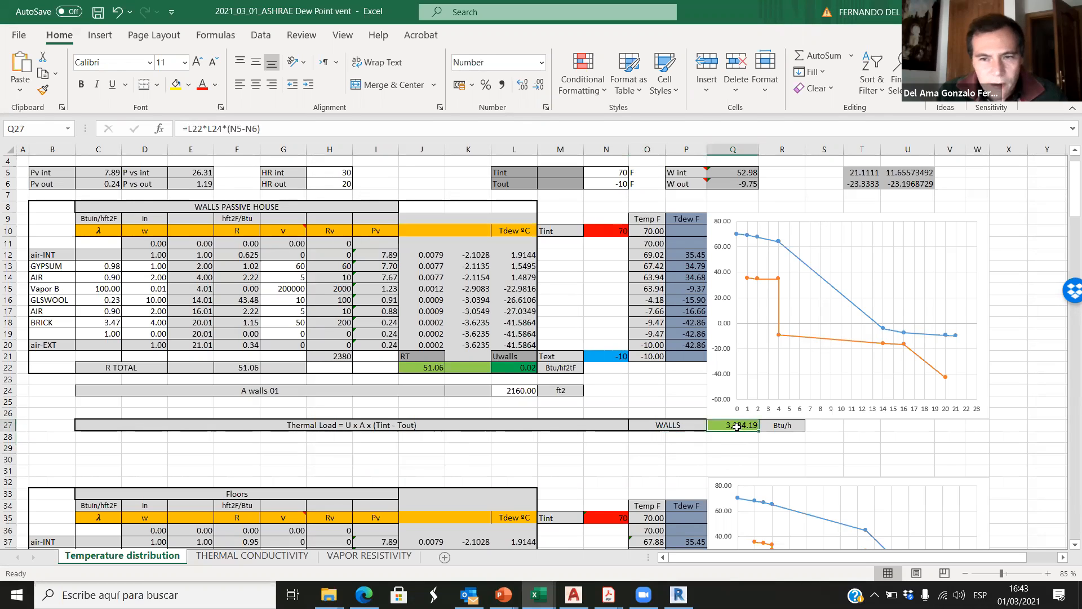
Step: Switch to Revit, maximize its window, and examine the wall's total cooling load in the office space's components table
{"action": "left_click", "coordinate": [679, 595]}
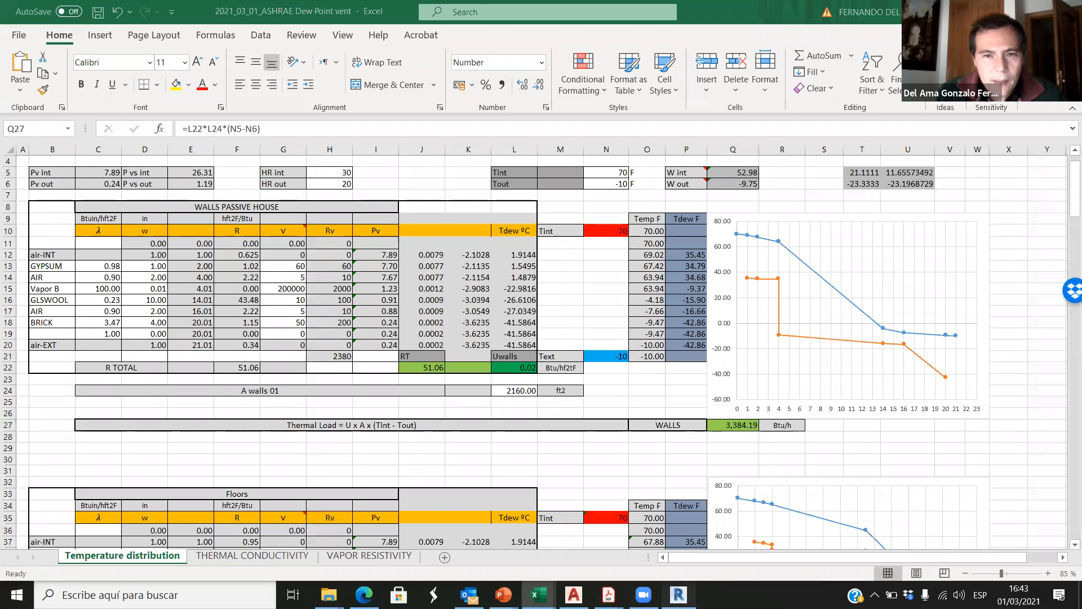
{"action": "scroll", "coordinate": [244, 399], "scroll_direction": "down", "scroll_amount": 5}
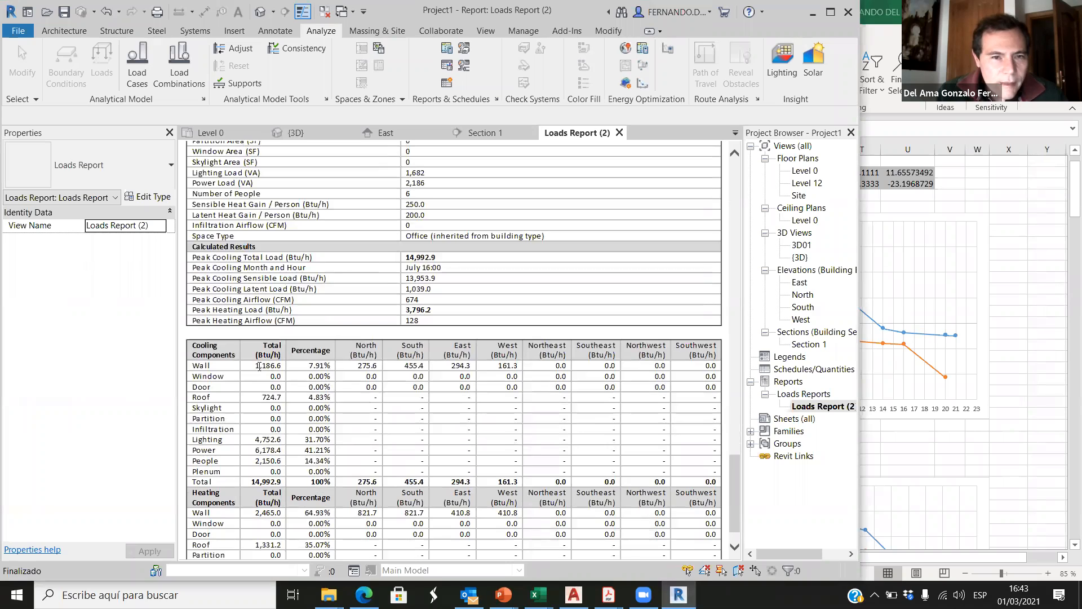
{"action": "left_click_drag", "start_coordinate": [261, 366], "coordinate": [280, 367]}
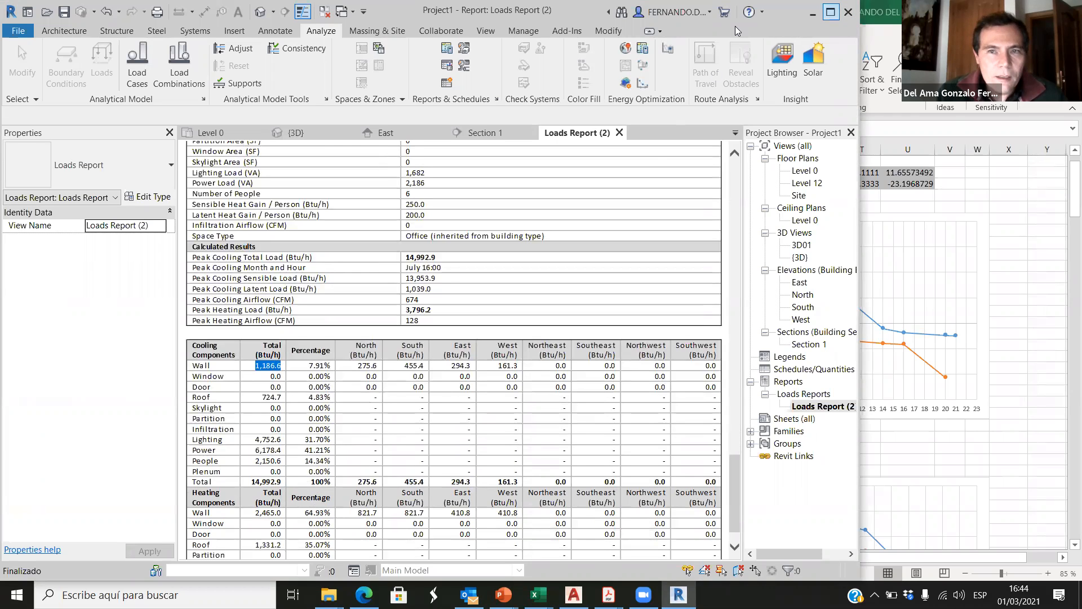
{"action": "left_click", "coordinate": [831, 12]}
{"action": "scroll", "coordinate": [407, 354], "scroll_direction": "up", "scroll_amount": 6}
{"action": "scroll", "coordinate": [408, 354], "scroll_direction": "down", "scroll_amount": 6}
{"action": "scroll", "coordinate": [410, 359], "scroll_direction": "down", "scroll_amount": 1}
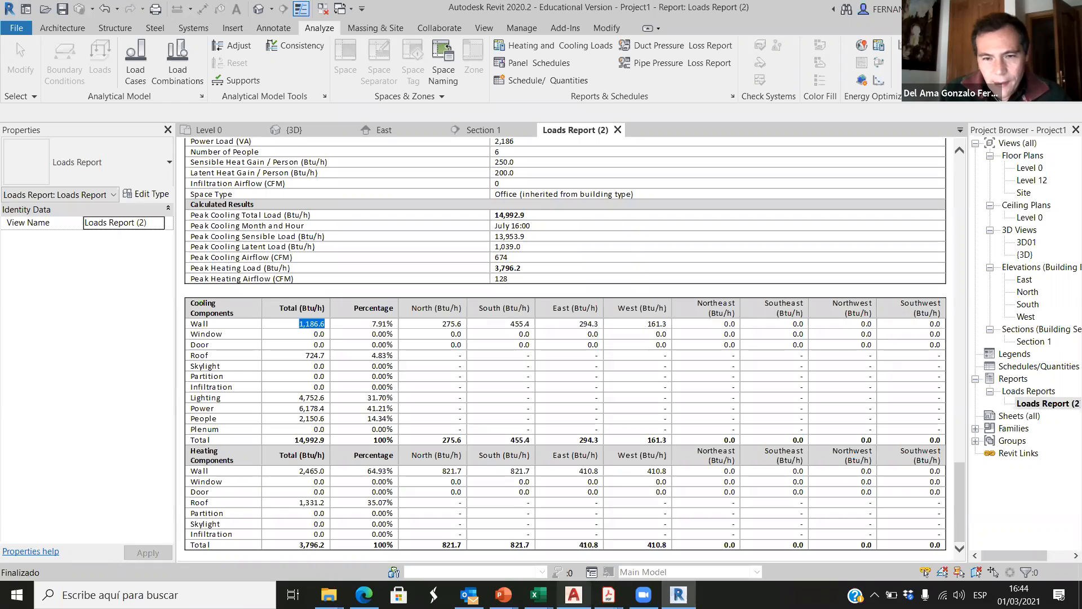
Step: Switch to the ASHRAE Dew Point spreadsheet and review the wall's material layers, total R value and A walls 01 area
{"action": "left_click", "coordinate": [538, 594]}
{"action": "left_click", "coordinate": [491, 536]}
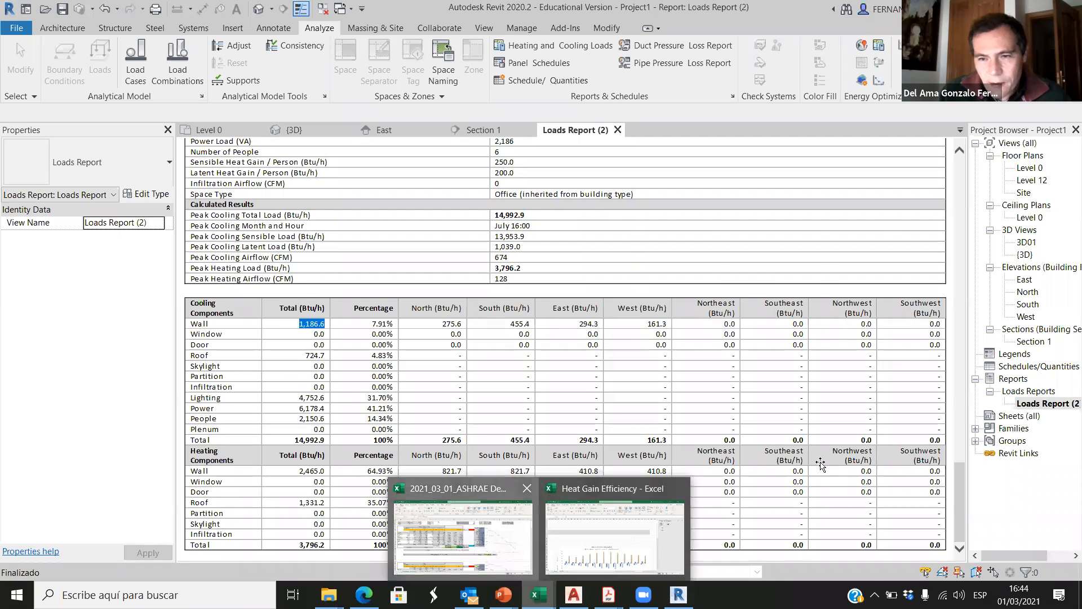
{"action": "left_click", "coordinate": [752, 446]}
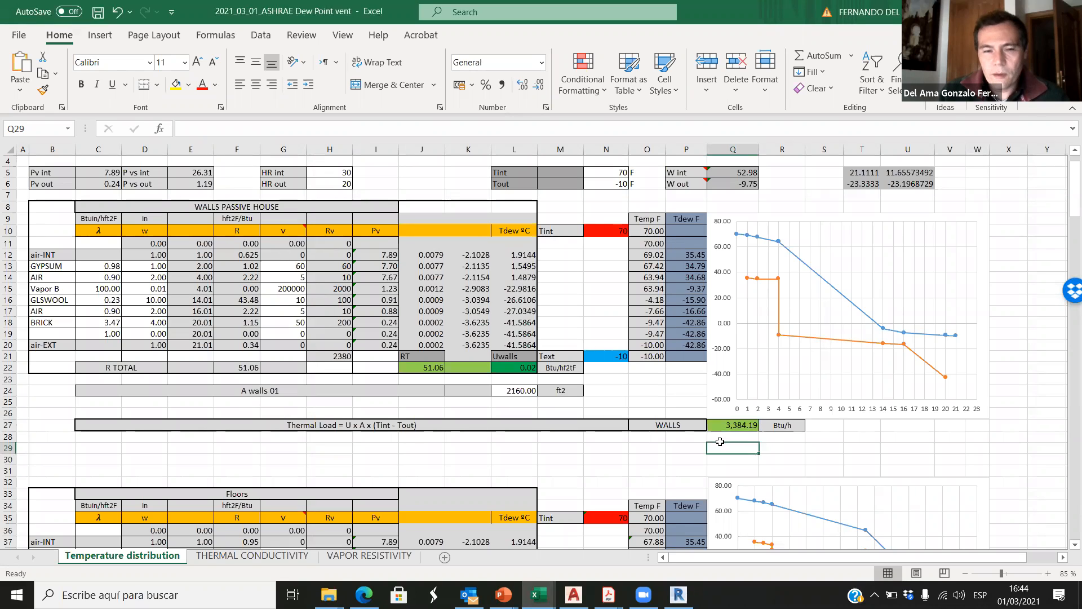
{"action": "left_click", "coordinate": [523, 395]}
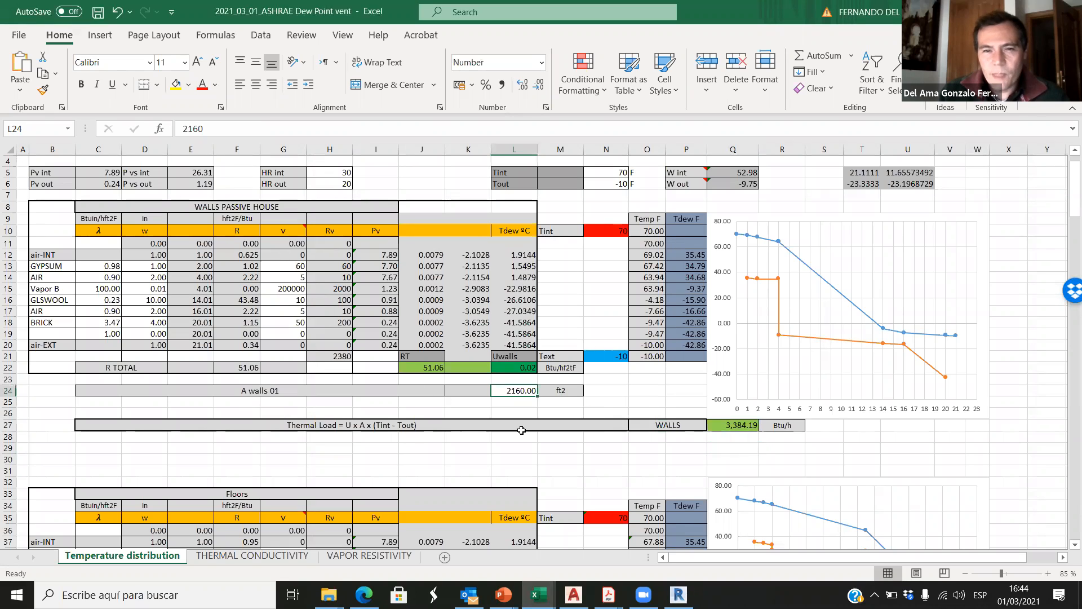
{"action": "left_click", "coordinate": [245, 369]}
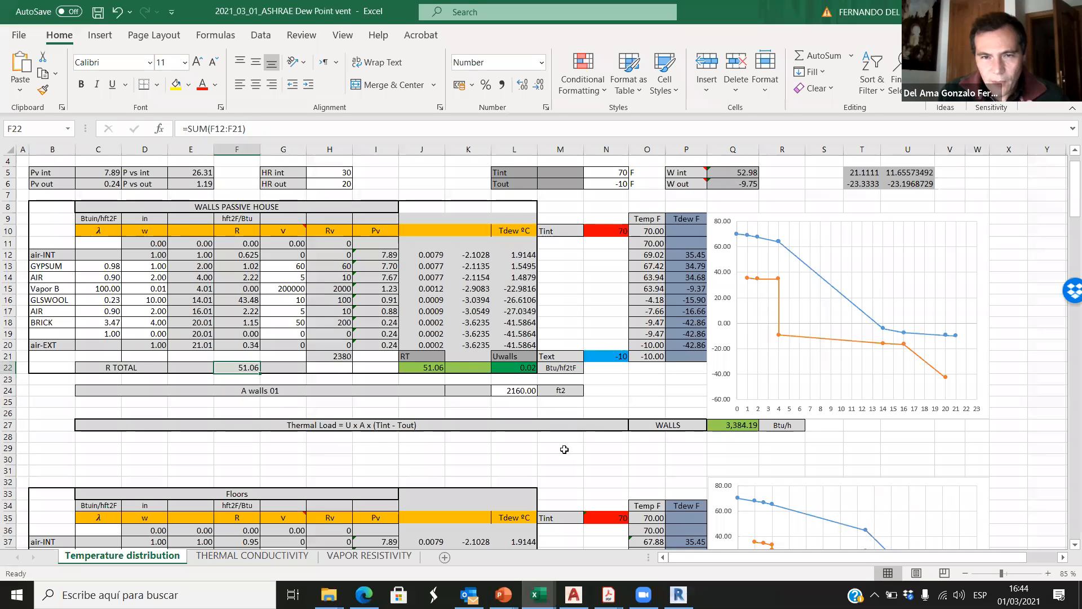
{"action": "scroll", "coordinate": [566, 443], "scroll_direction": "up", "scroll_amount": 1}
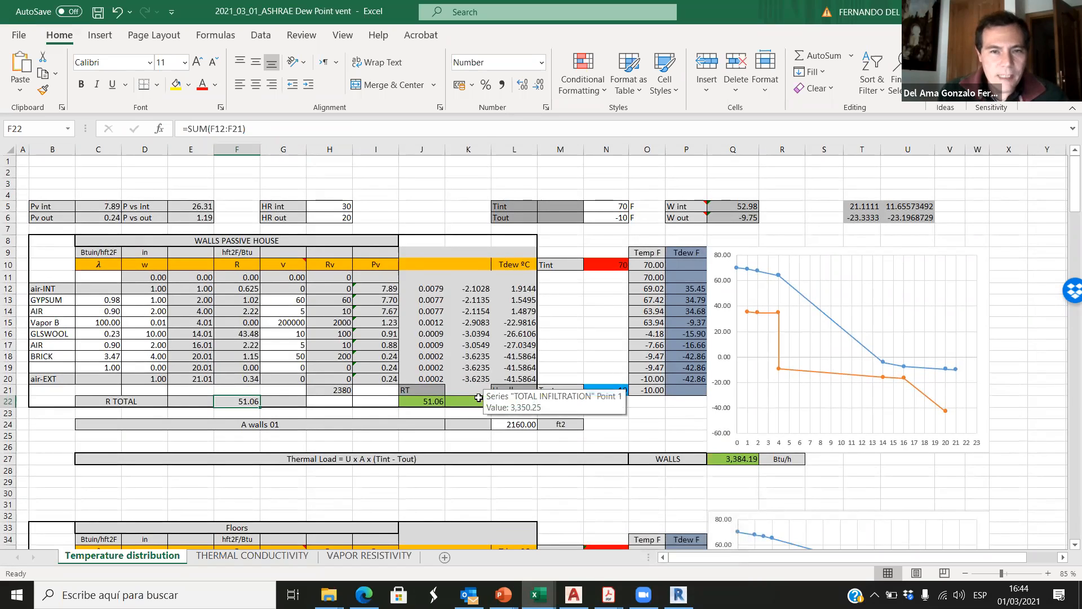
{"action": "left_click_drag", "start_coordinate": [59, 299], "coordinate": [59, 356]}
{"action": "left_click", "coordinate": [244, 401]}
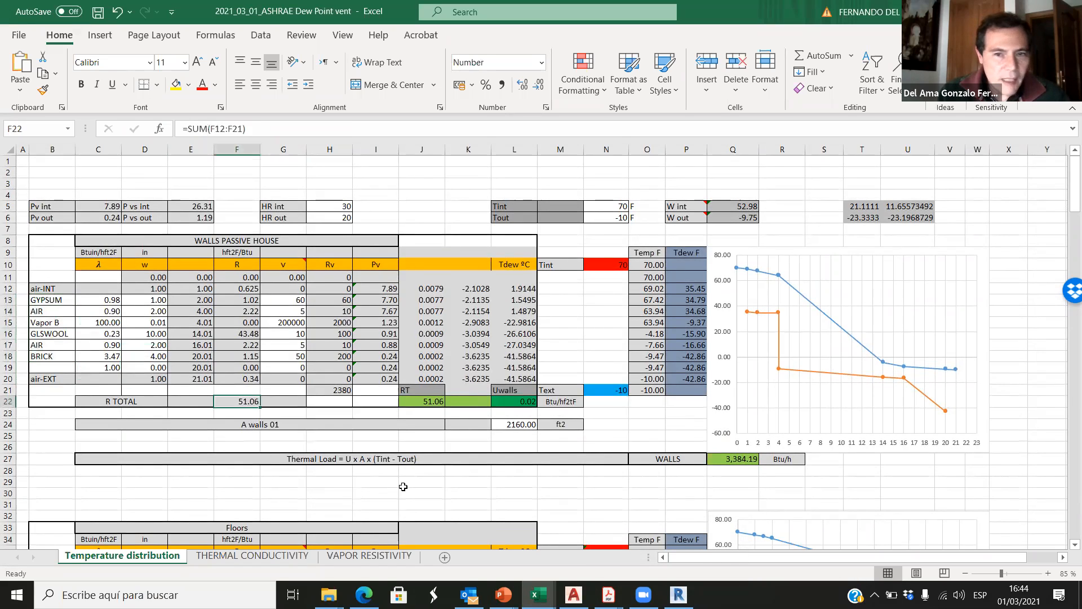
{"action": "left_click", "coordinate": [504, 426]}
Step: Compare the wall's total heating load in the Revit loads report with the walls' thermal load in the ASHRAE Dew Point spreadsheet
{"action": "left_click", "coordinate": [678, 594]}
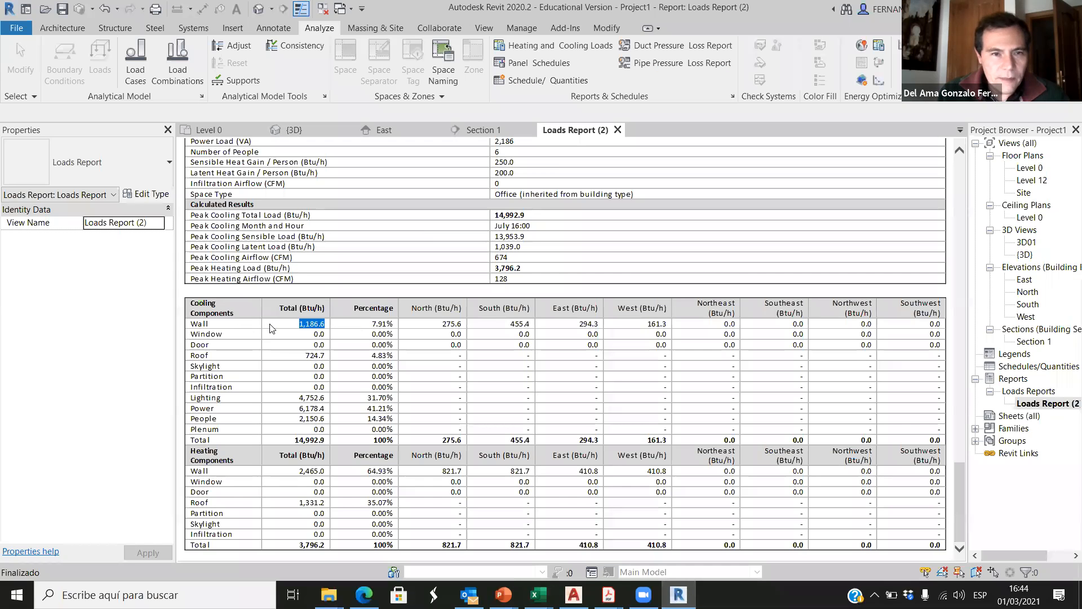
{"action": "left_click", "coordinate": [239, 324]}
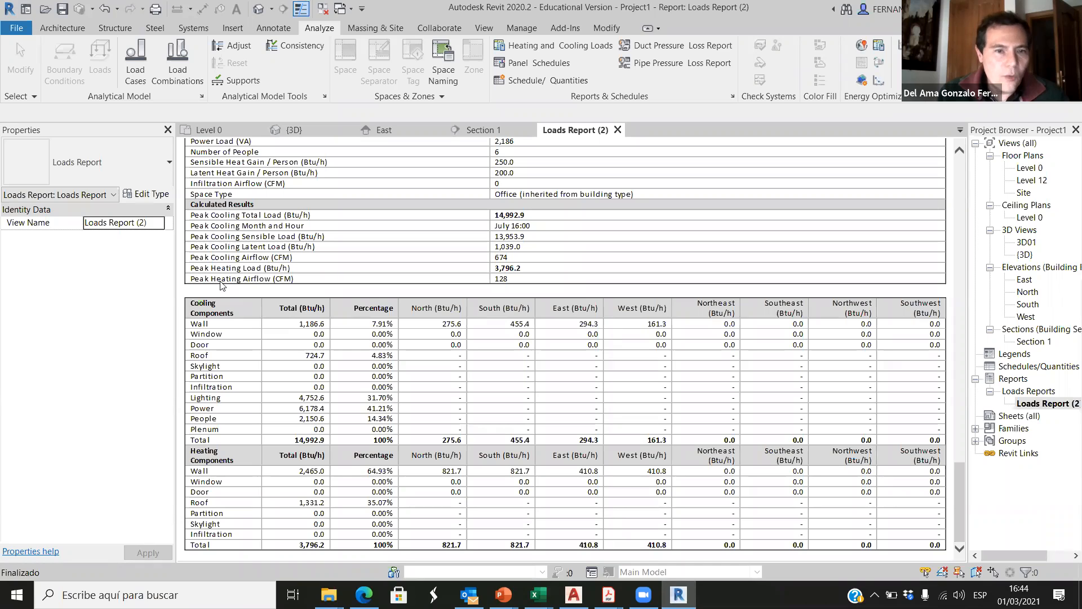
{"action": "left_click_drag", "start_coordinate": [301, 470], "coordinate": [322, 471]}
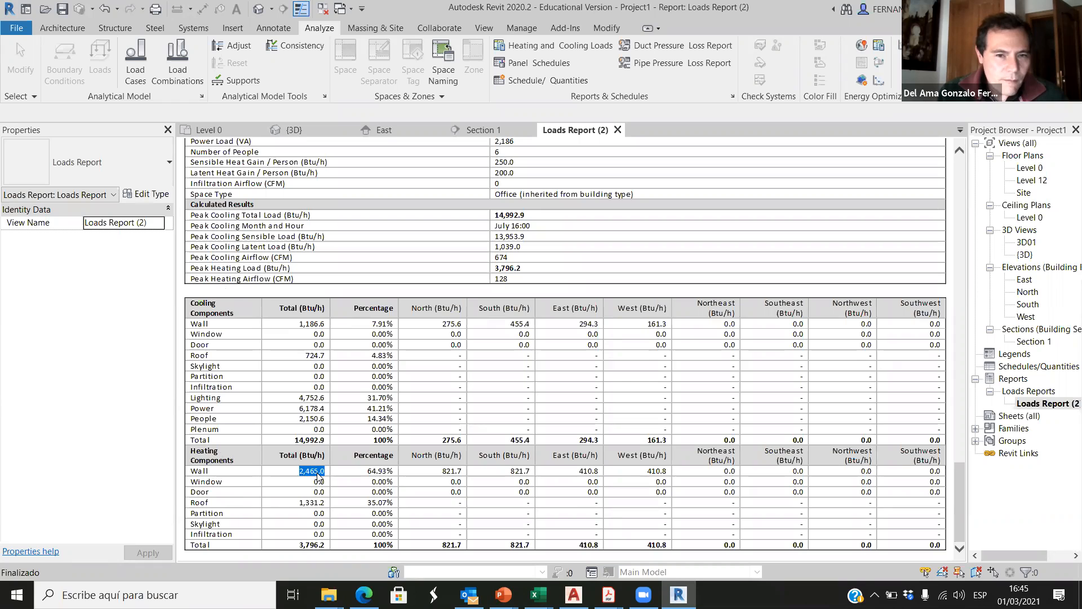
{"action": "left_click", "coordinate": [538, 595]}
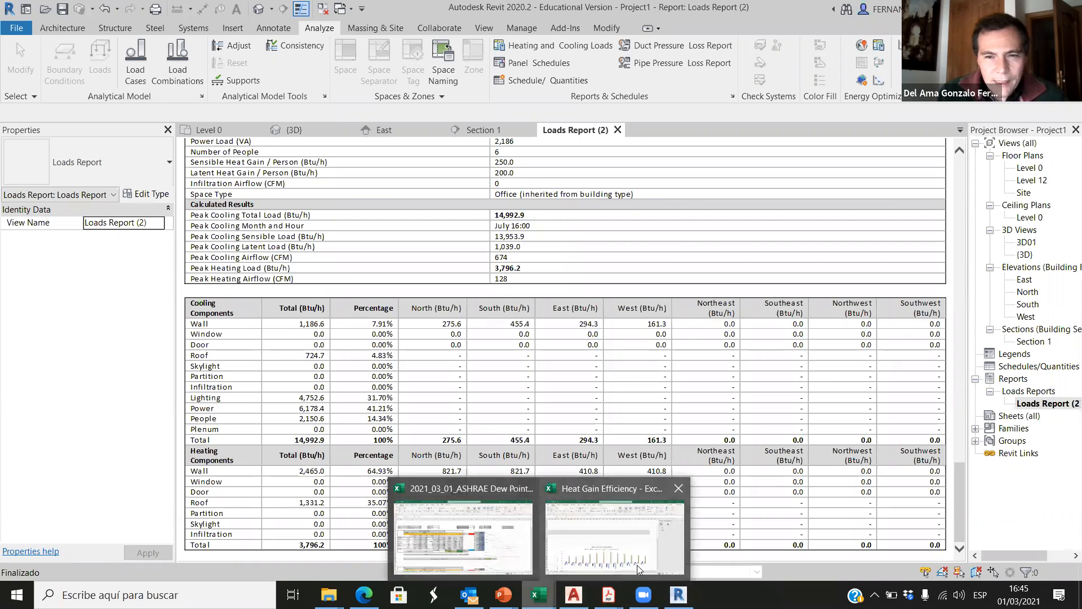
{"action": "left_click", "coordinate": [509, 558]}
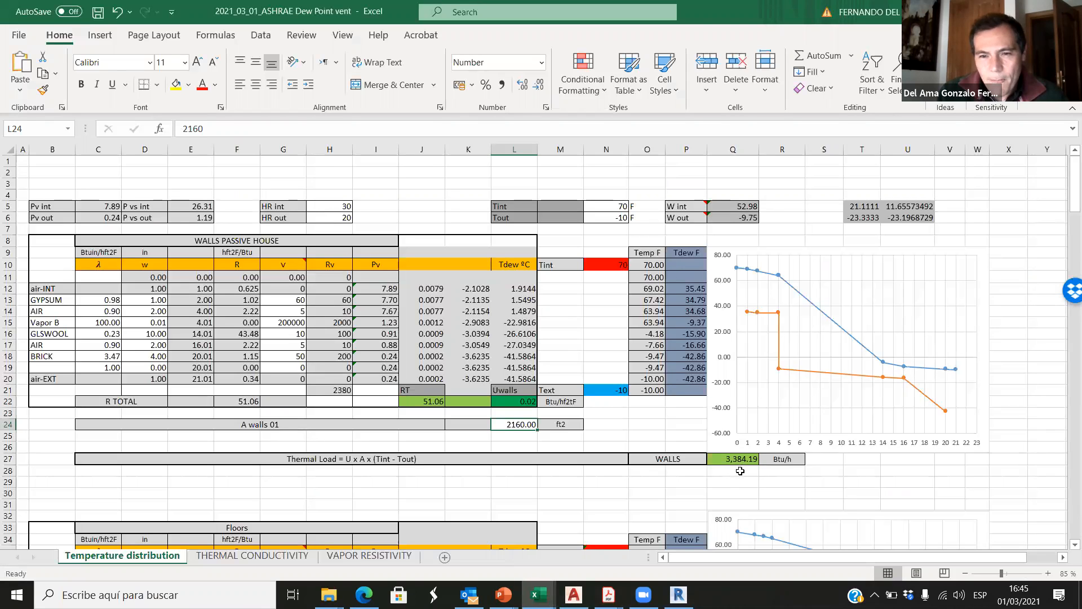
Step: Check the B5 01-office01 space summary in Revit, and return to the spreadsheet to inspect the wall's total R value
{"action": "left_click", "coordinate": [679, 595]}
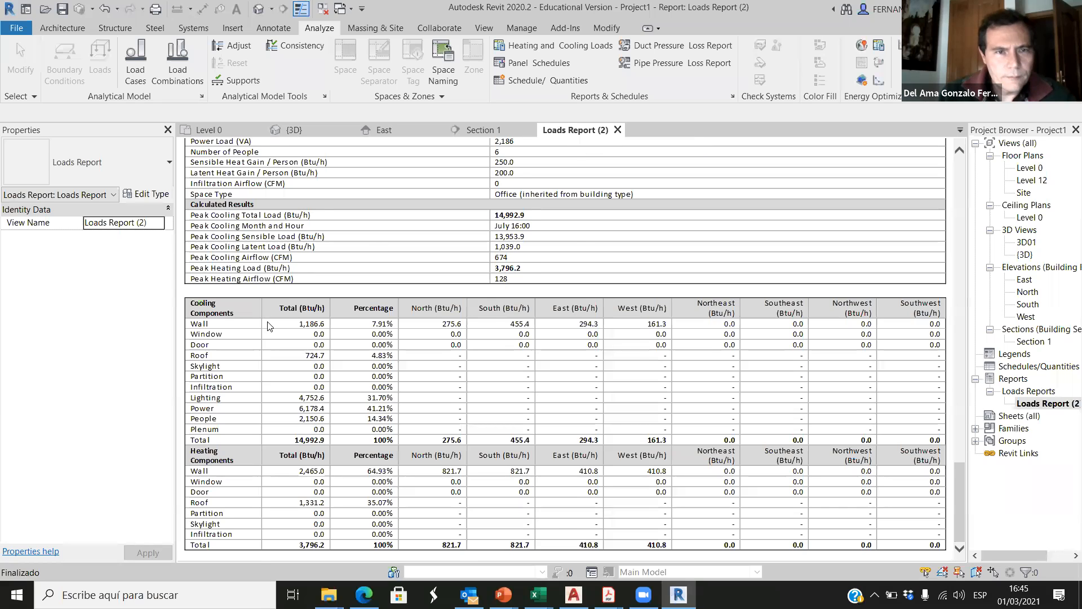
{"action": "scroll", "coordinate": [260, 280], "scroll_direction": "up", "scroll_amount": 3}
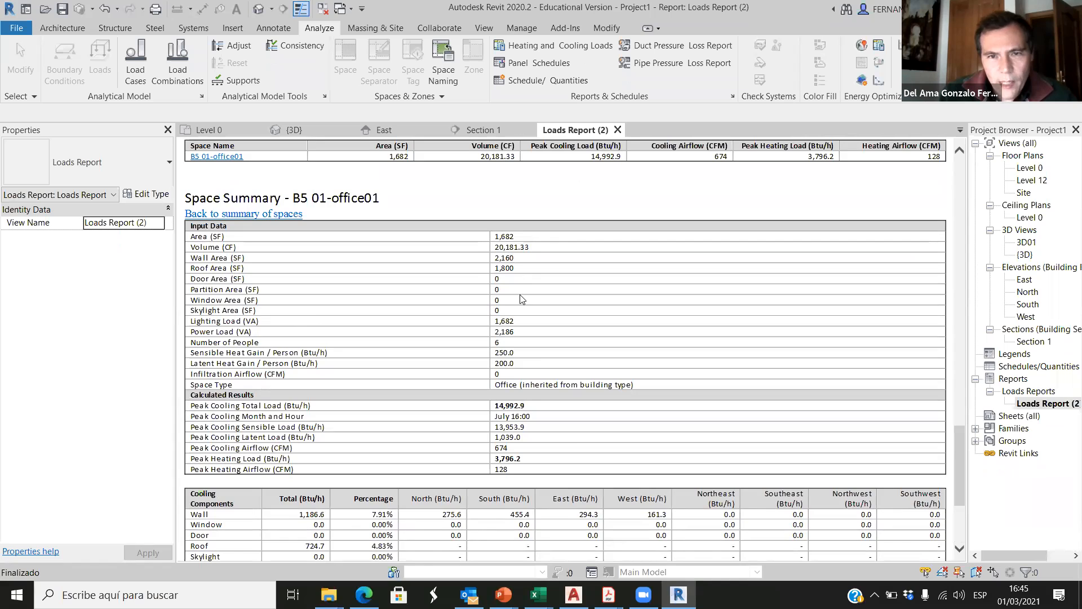
{"action": "mouse_move", "coordinate": [538, 594]}
{"action": "left_click", "coordinate": [486, 531]}
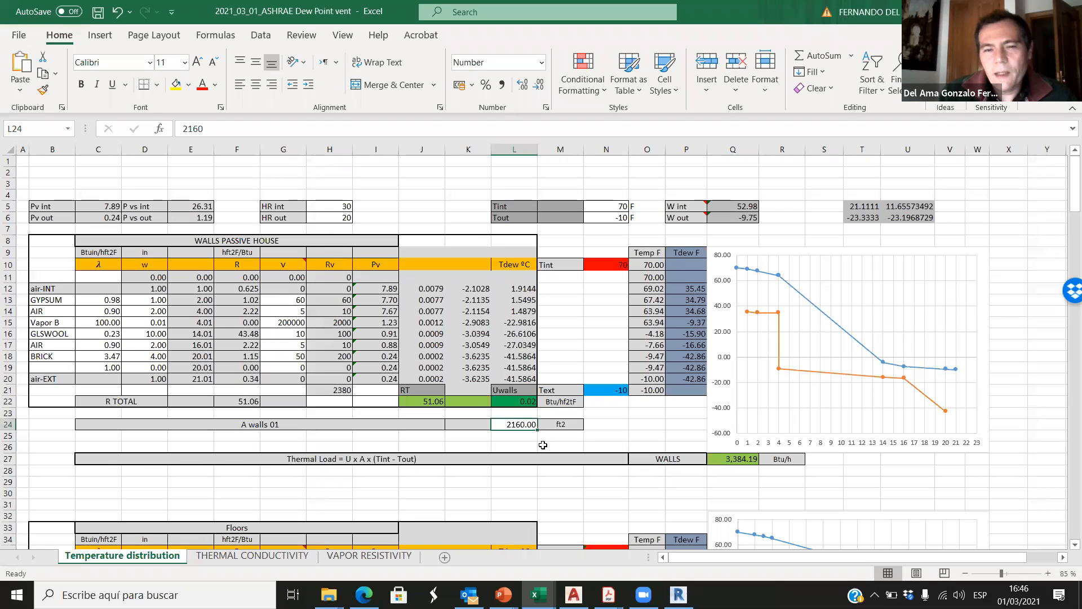
{"action": "left_click", "coordinate": [541, 447]}
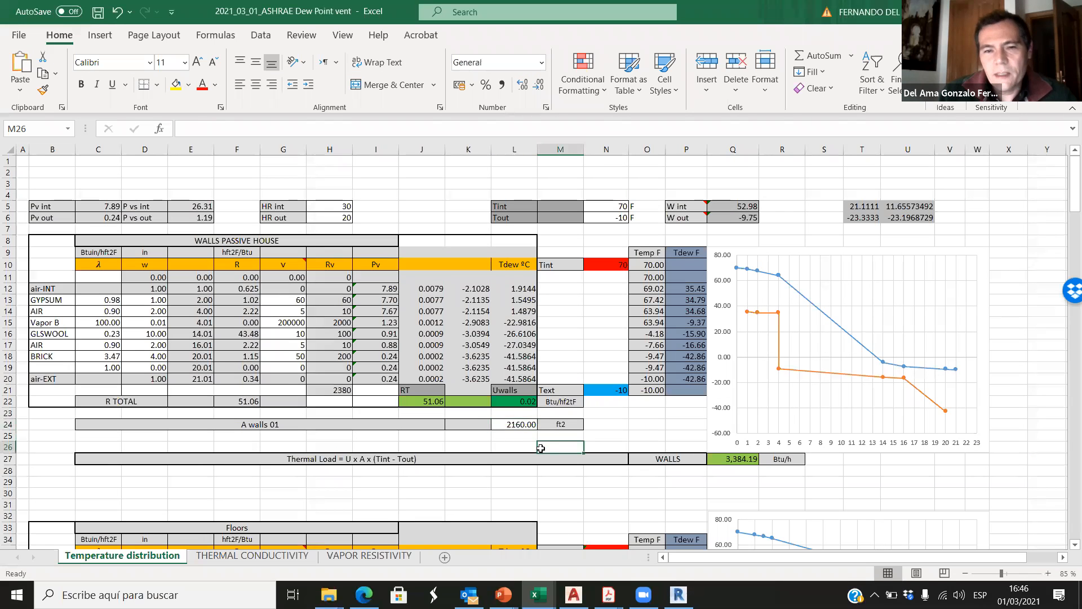
{"action": "left_click", "coordinate": [246, 402]}
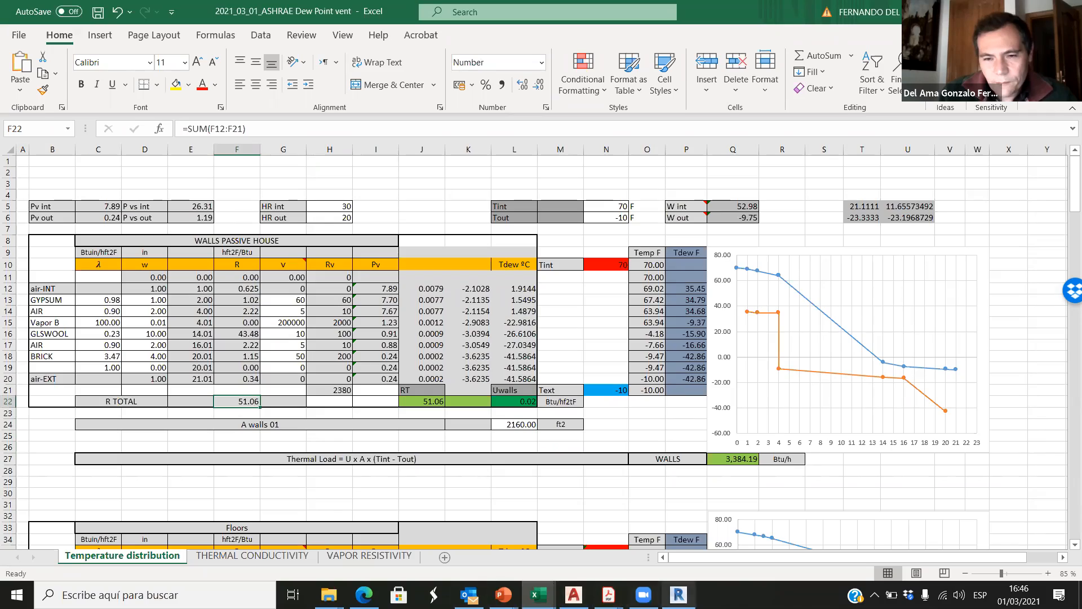
Step: Switch to Revit and inspect the ARCH360 R50 wall type's thermal resistance and layer assembly from the Level 0 floor plan
{"action": "left_click", "coordinate": [678, 595]}
{"action": "scroll", "coordinate": [315, 327], "scroll_direction": "up", "scroll_amount": 10}
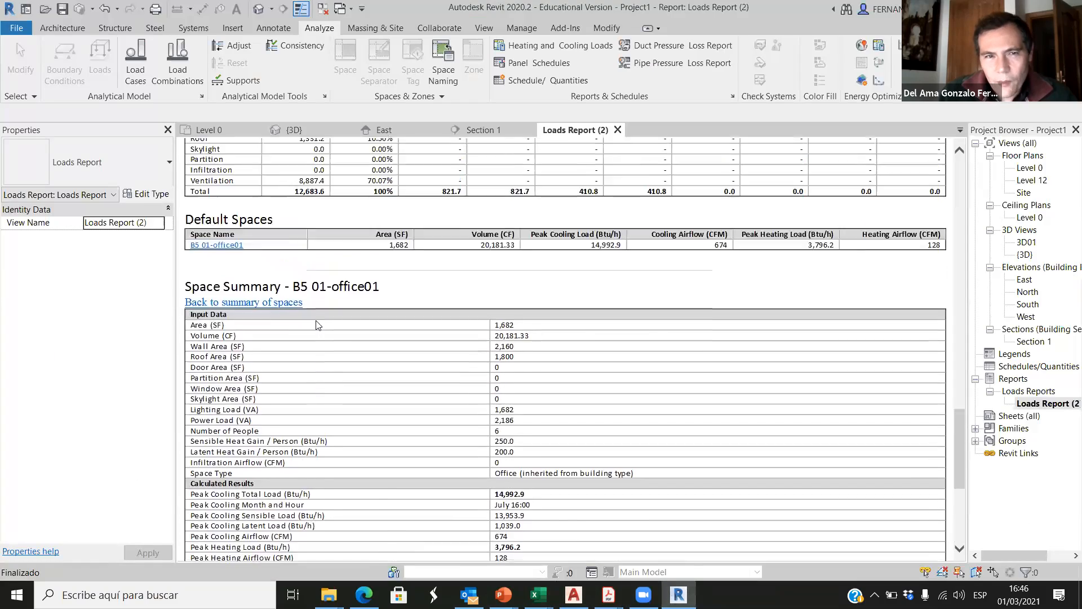
{"action": "scroll", "coordinate": [315, 327], "scroll_direction": "up", "scroll_amount": 20}
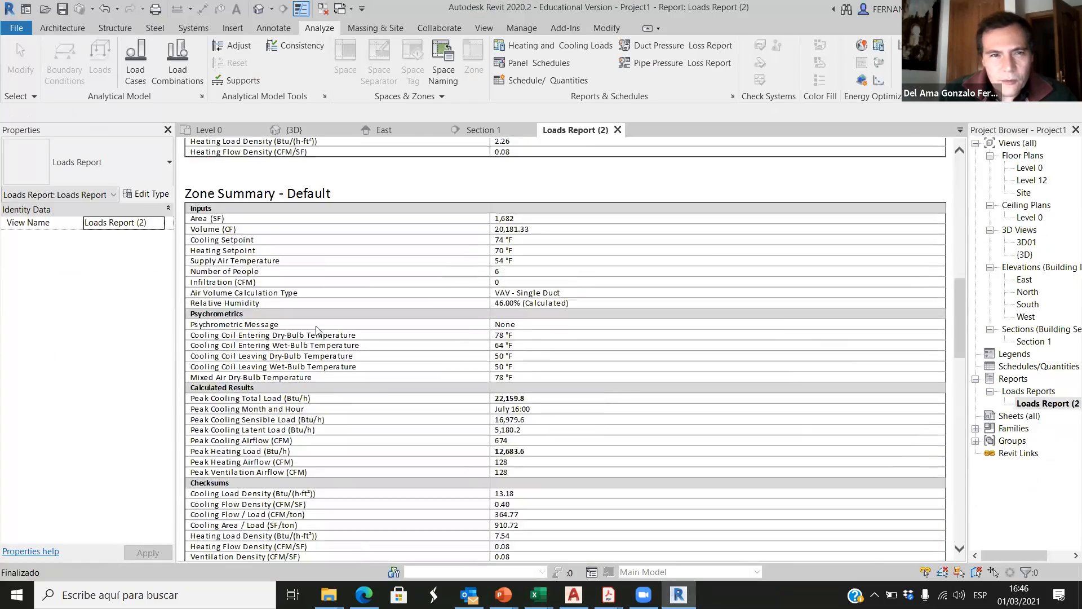
{"action": "left_click", "coordinate": [252, 132]}
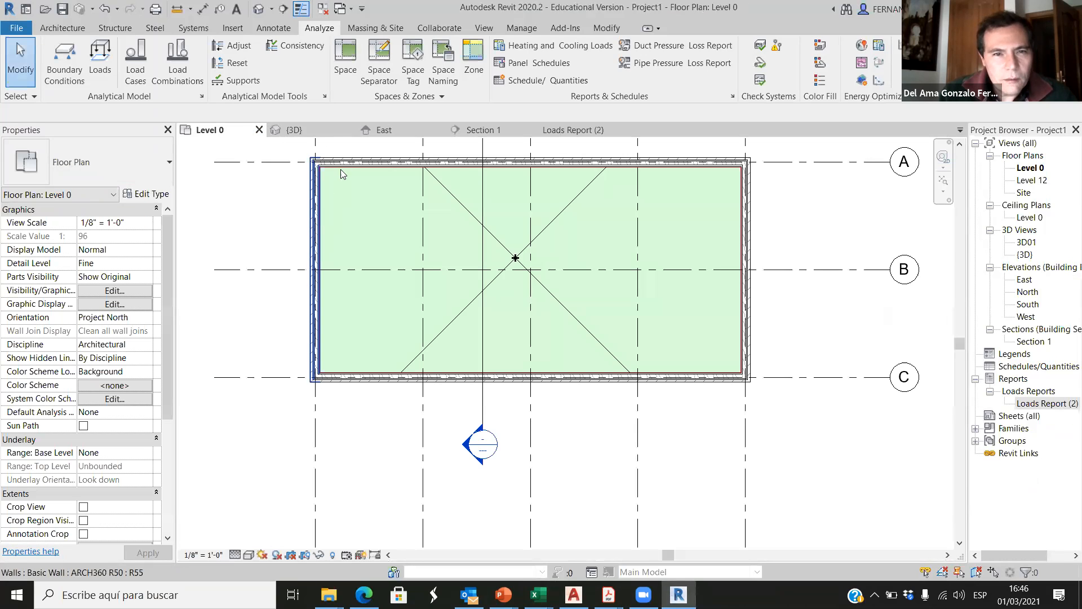
{"action": "left_click", "coordinate": [356, 162]}
{"action": "left_click", "coordinate": [145, 194]}
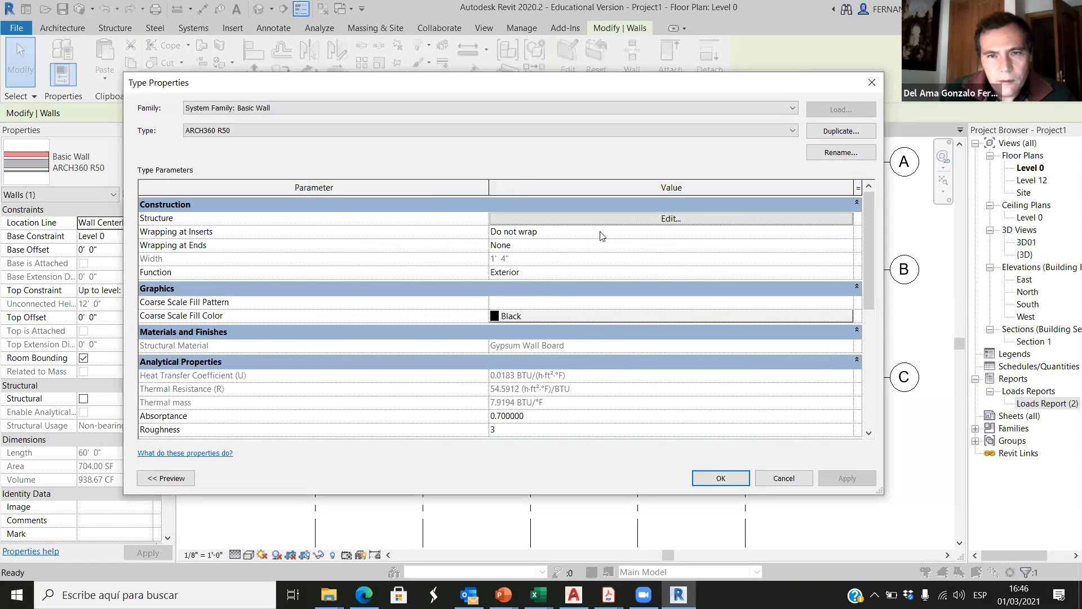
{"action": "left_click", "coordinate": [637, 219]}
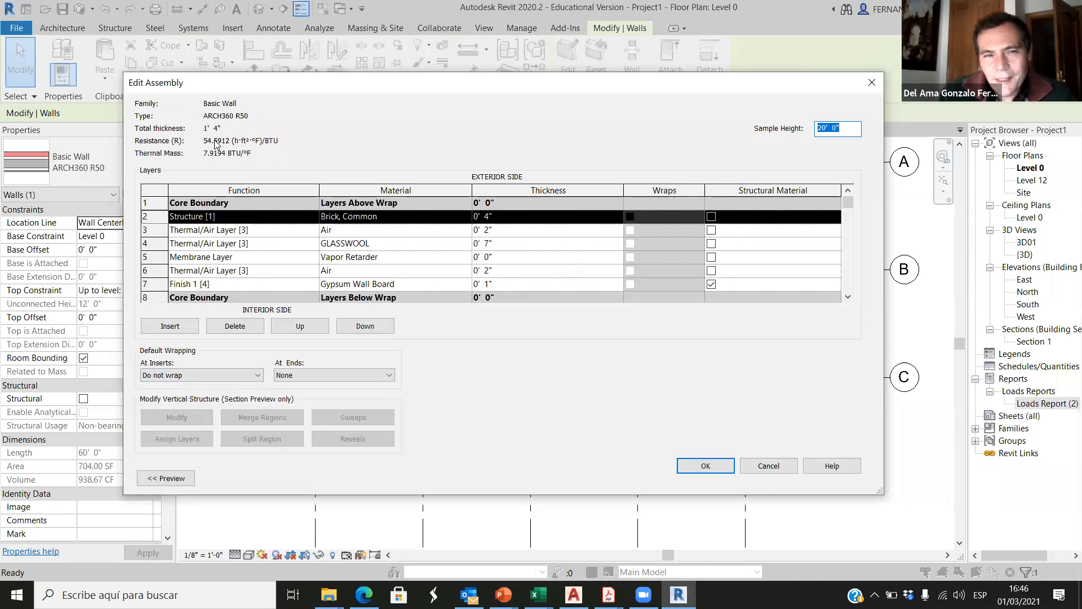
{"action": "left_click", "coordinate": [761, 466]}
{"action": "left_click", "coordinate": [783, 476]}
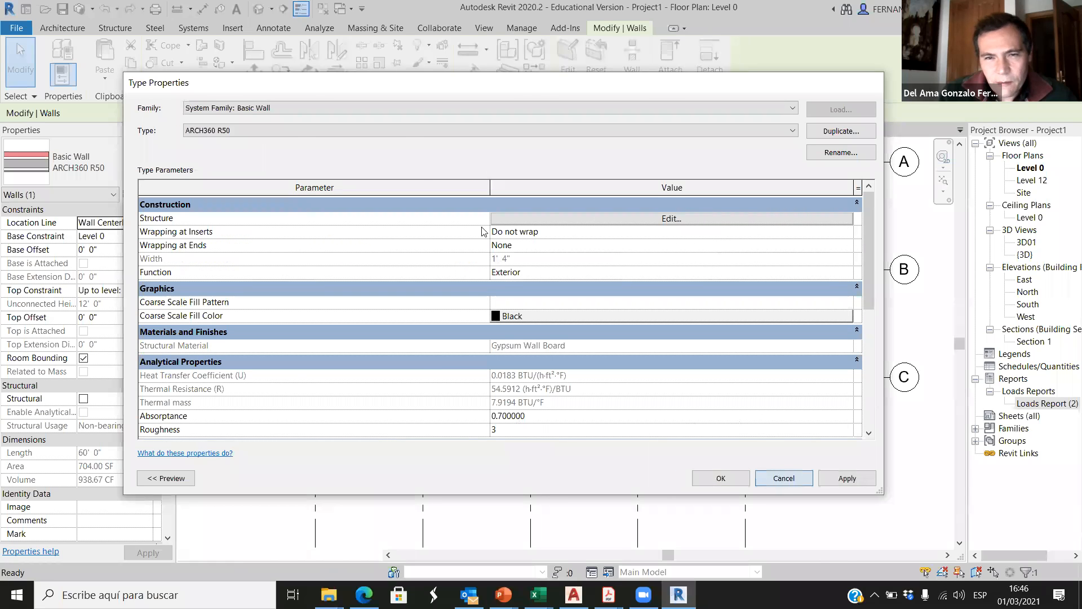
Step: Compare the wall's total heating load in Loads Report (2) with the walls' thermal load in the ASHRAE Dew Point spreadsheet
{"action": "left_click", "coordinate": [555, 131]}
{"action": "scroll", "coordinate": [360, 368], "scroll_direction": "down", "scroll_amount": 7}
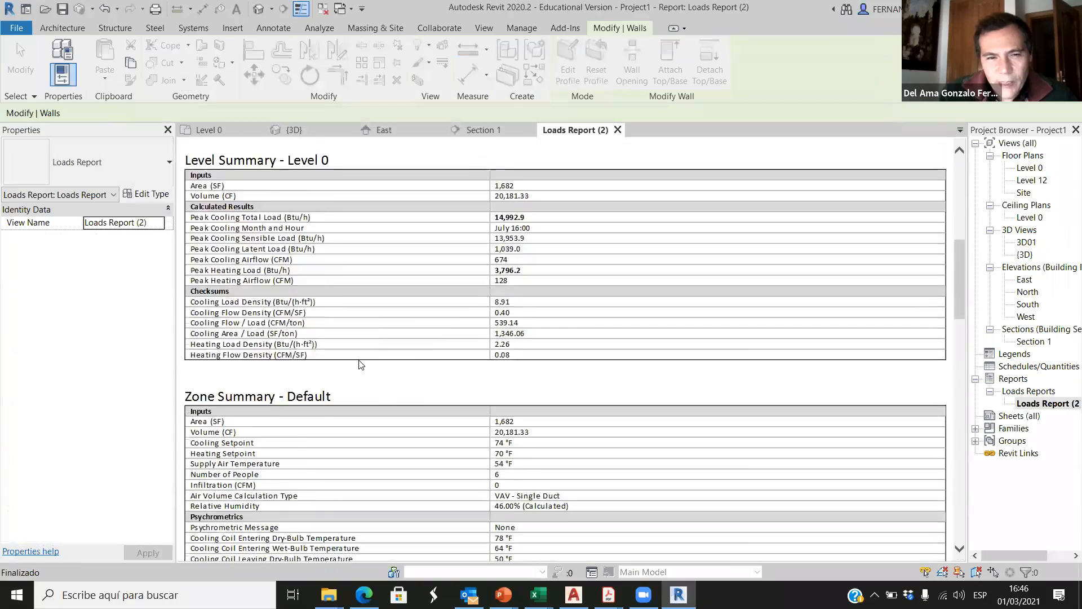
{"action": "scroll", "coordinate": [361, 368], "scroll_direction": "down", "scroll_amount": 5}
{"action": "scroll", "coordinate": [355, 376], "scroll_direction": "up", "scroll_amount": 3}
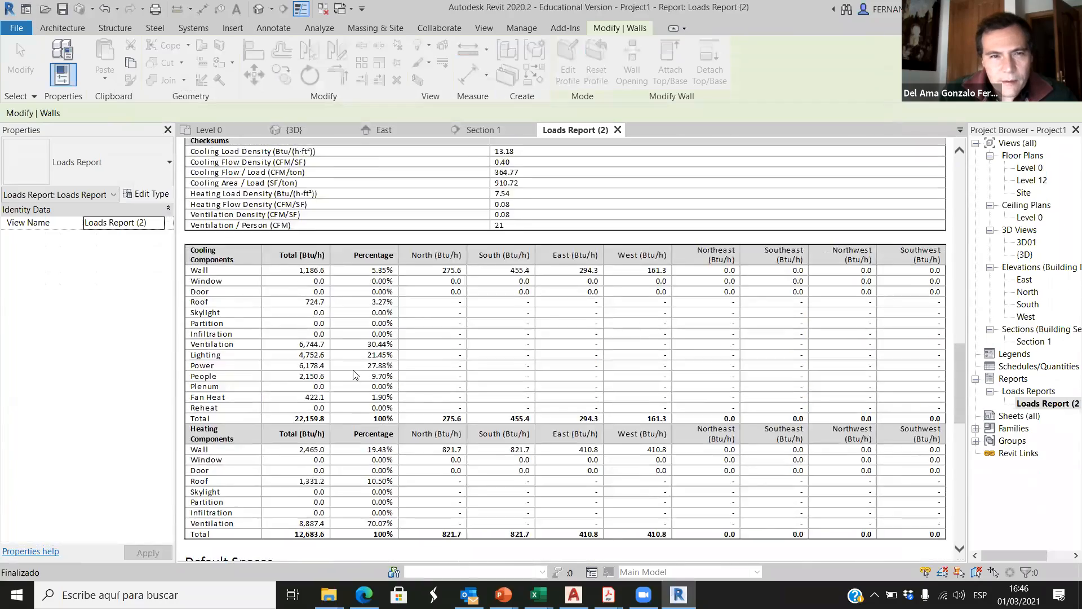
{"action": "scroll", "coordinate": [355, 376], "scroll_direction": "down", "scroll_amount": 5}
{"action": "scroll", "coordinate": [286, 292], "scroll_direction": "up", "scroll_amount": 2}
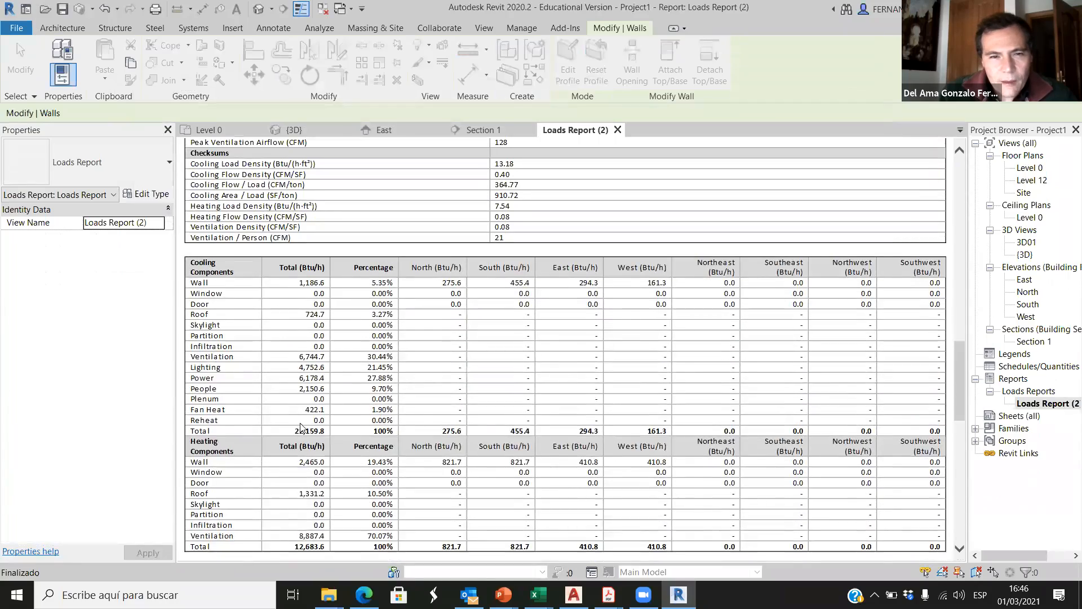
{"action": "scroll", "coordinate": [300, 428], "scroll_direction": "down", "scroll_amount": 2}
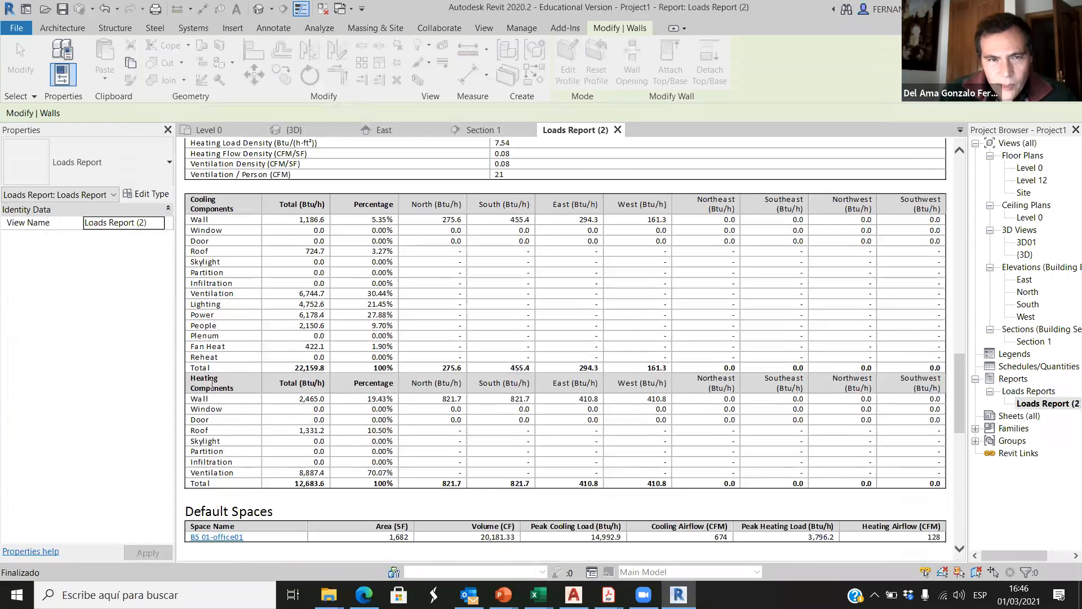
{"action": "double_click", "coordinate": [301, 398]}
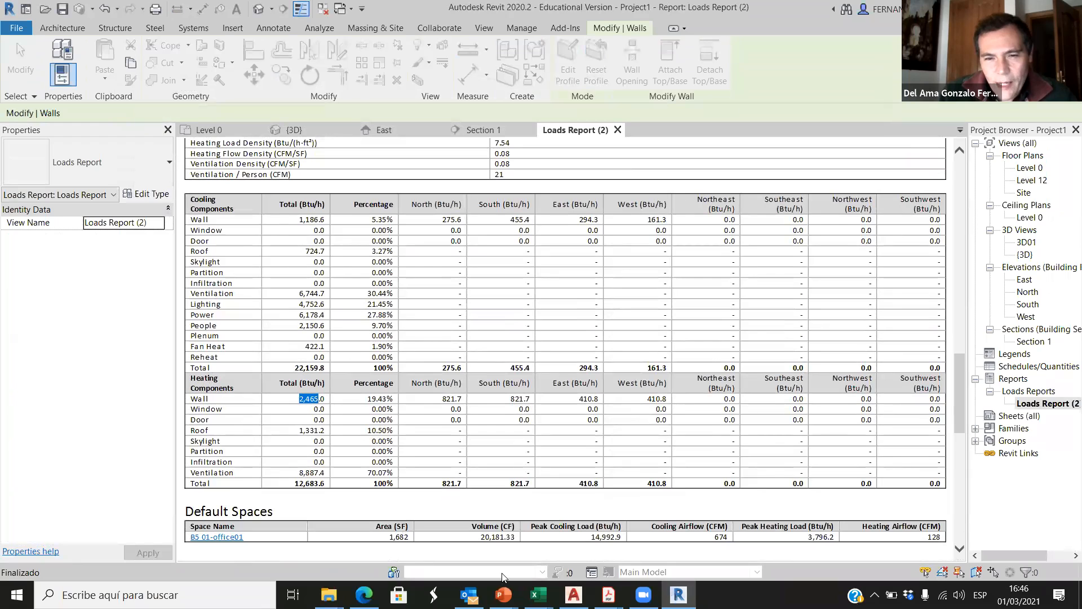
{"action": "mouse_move", "coordinate": [538, 595]}
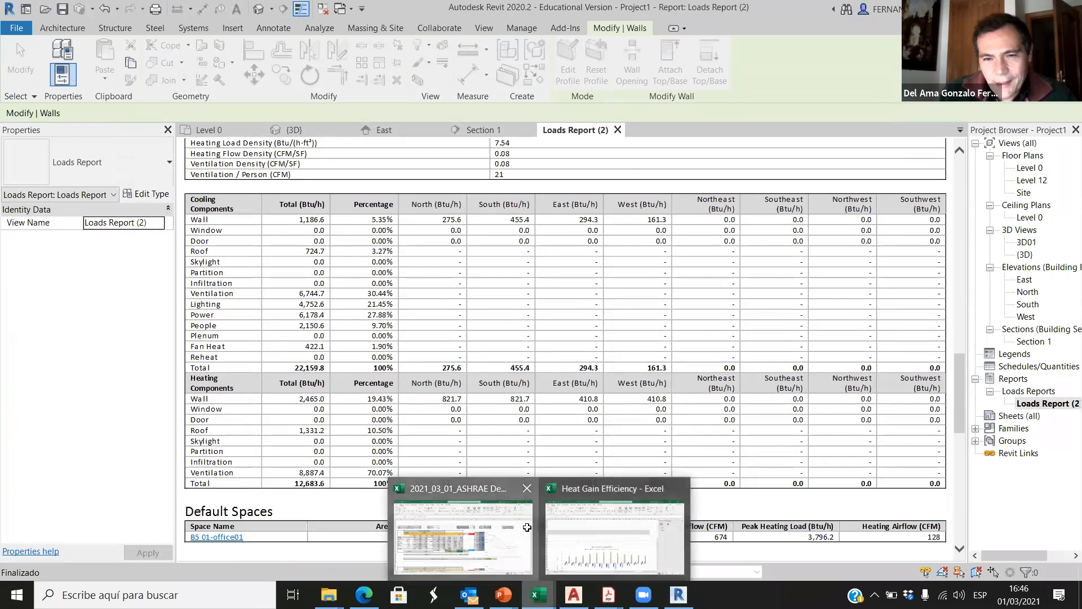
{"action": "left_click", "coordinate": [499, 536]}
{"action": "left_click", "coordinate": [726, 458]}
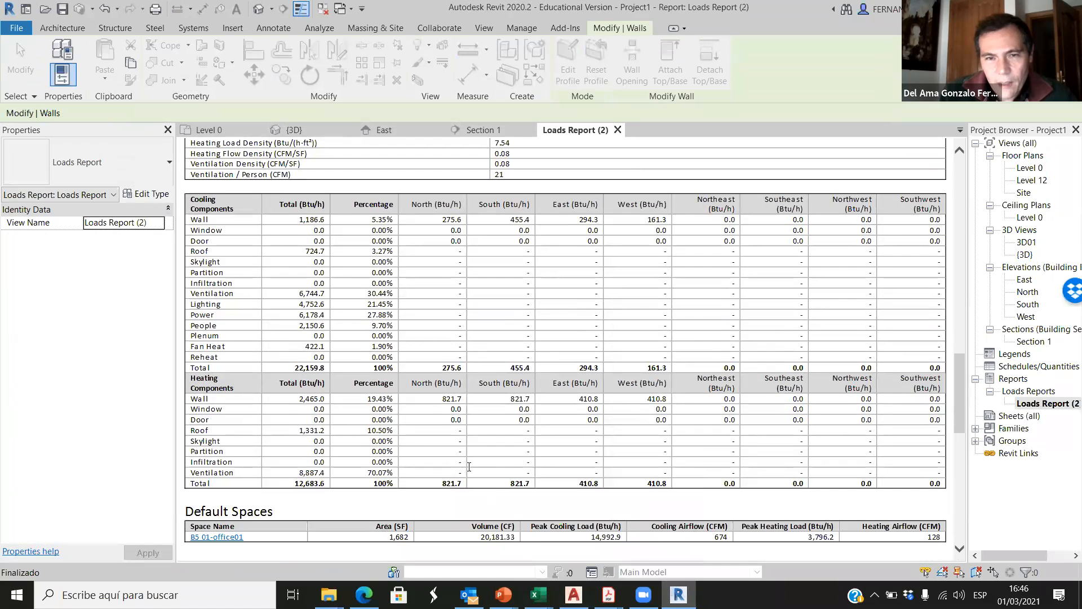
Step: Look up the winter dry bulb temperature in the Revit report's Project Summary and set Tout in the ASHRAE Dew Point spreadsheet to 8 F
{"action": "left_click", "coordinate": [678, 595]}
{"action": "scroll", "coordinate": [434, 407], "scroll_direction": "up", "scroll_amount": 15}
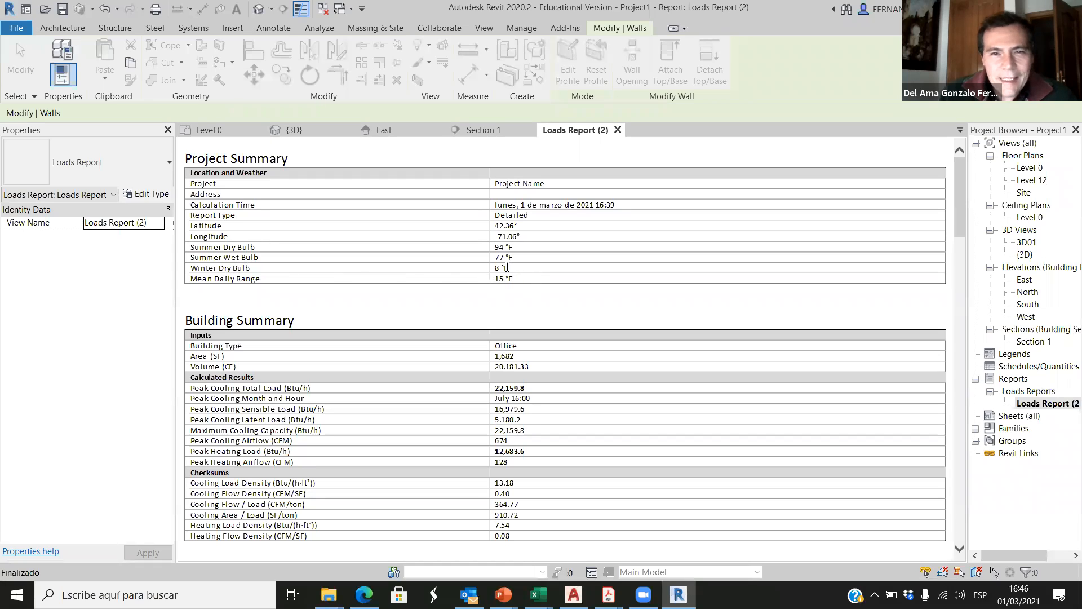
{"action": "left_click_drag", "start_coordinate": [509, 269], "coordinate": [494, 268]}
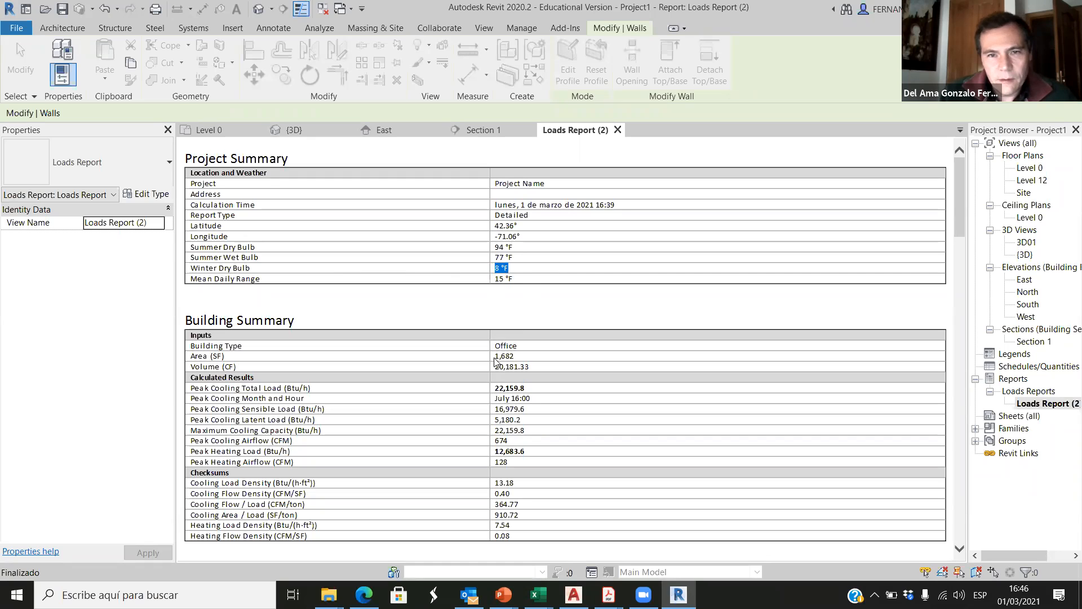
{"action": "left_click", "coordinate": [538, 595]}
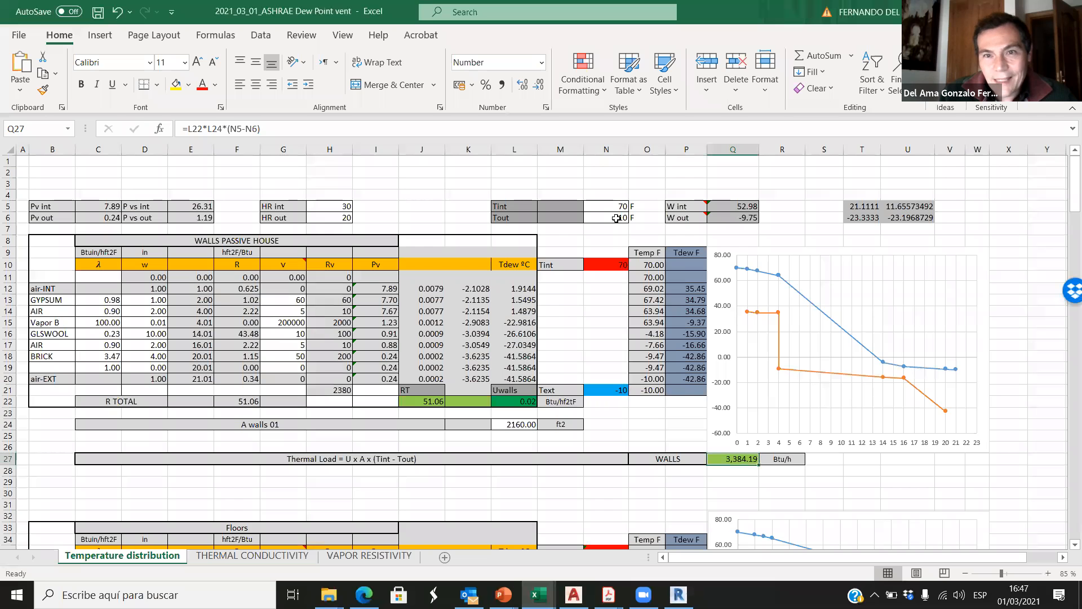
{"action": "left_click", "coordinate": [616, 218]}
{"action": "type", "text": "8"}
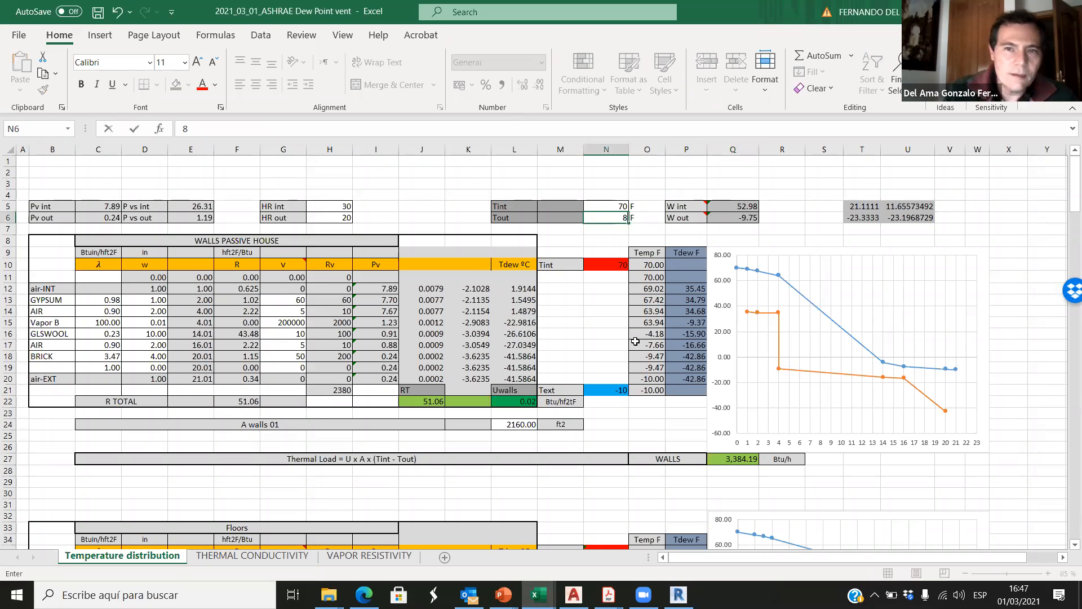
{"action": "left_click", "coordinate": [613, 233]}
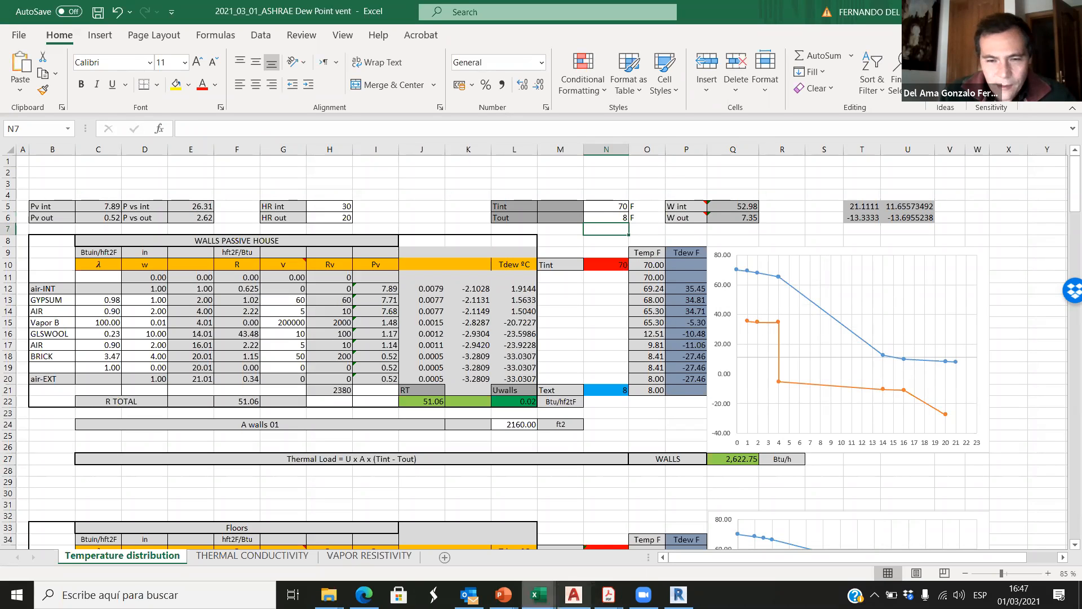
Step: Check the office space's wall heating load in the Revit report against the recalculated walls' thermal load in the spreadsheet
{"action": "left_click", "coordinate": [679, 594]}
{"action": "scroll", "coordinate": [482, 431], "scroll_direction": "down", "scroll_amount": 15}
{"action": "scroll", "coordinate": [483, 430], "scroll_direction": "down", "scroll_amount": 15}
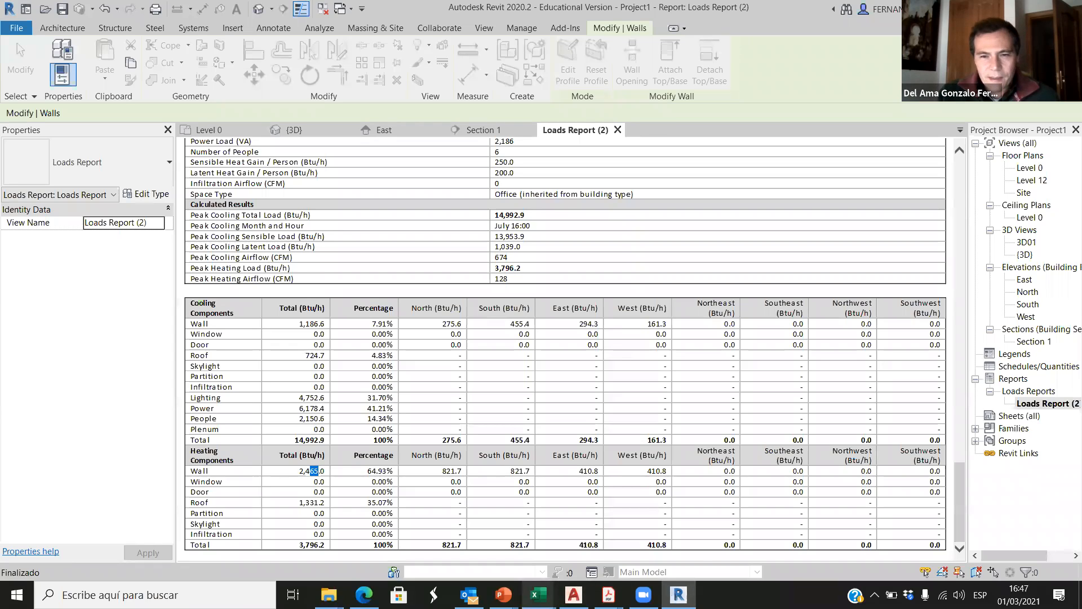
{"action": "mouse_move", "coordinate": [539, 595]}
{"action": "left_click", "coordinate": [630, 555]}
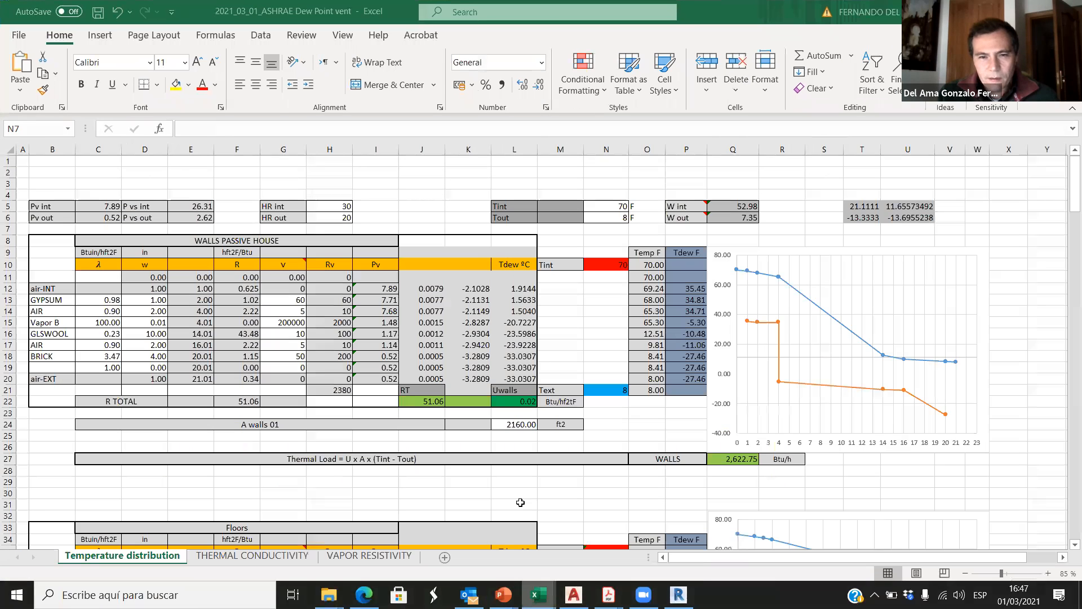
{"action": "left_click", "coordinate": [510, 560]}
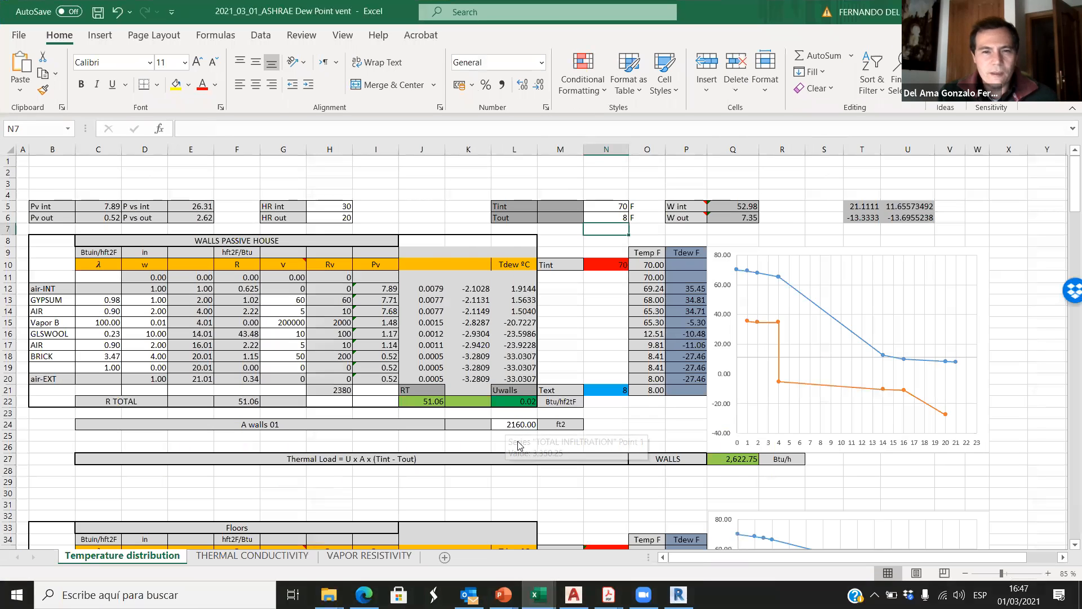
{"action": "scroll", "coordinate": [604, 497], "scroll_direction": "down", "scroll_amount": 2}
{"action": "left_click", "coordinate": [739, 390]}
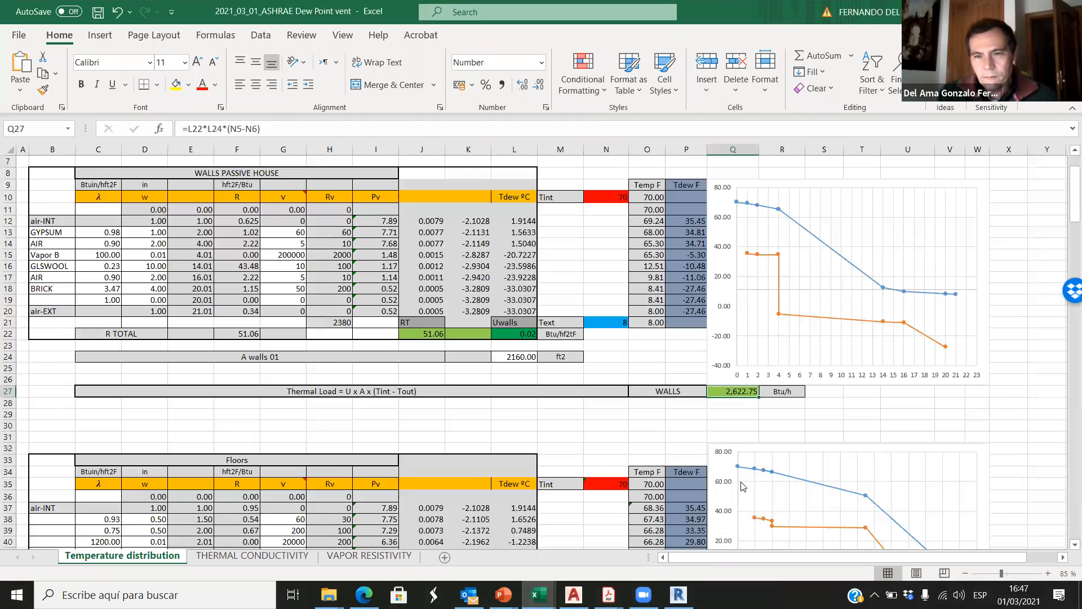
{"action": "mouse_move", "coordinate": [756, 471]}
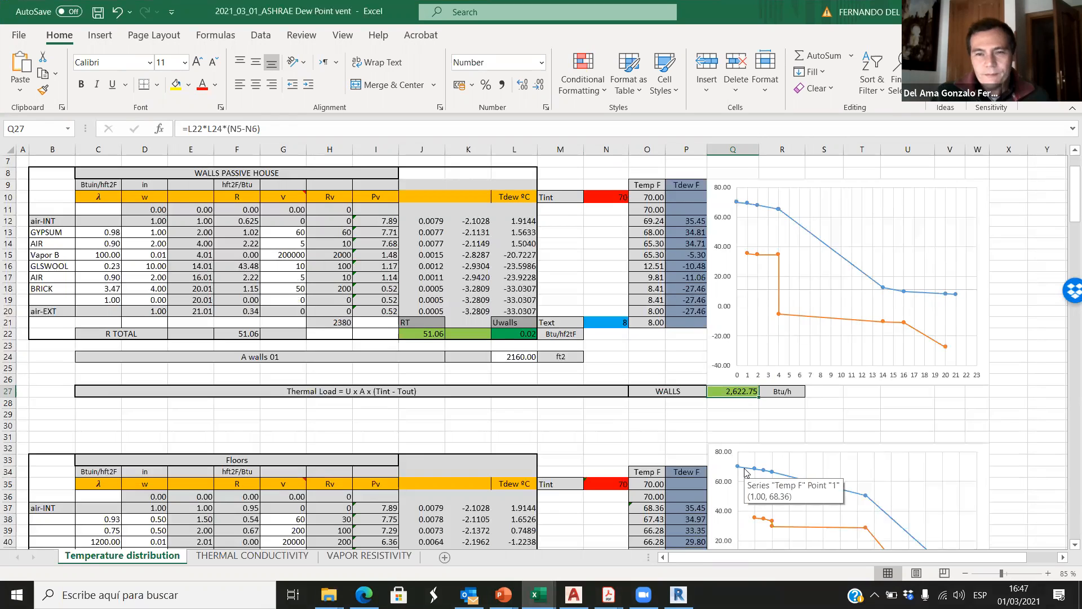
Step: Review the Tint and Tout temperatures and the walls' thermal load formula in the spreadsheet
{"action": "scroll", "coordinate": [625, 409], "scroll_direction": "up", "scroll_amount": 2}
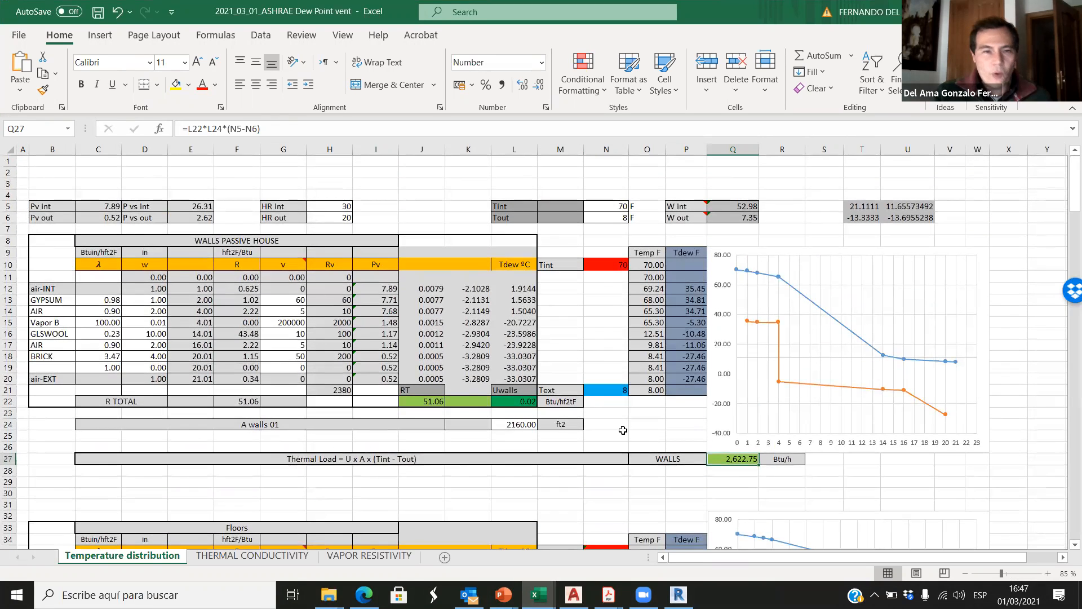
{"action": "left_click", "coordinate": [619, 207]}
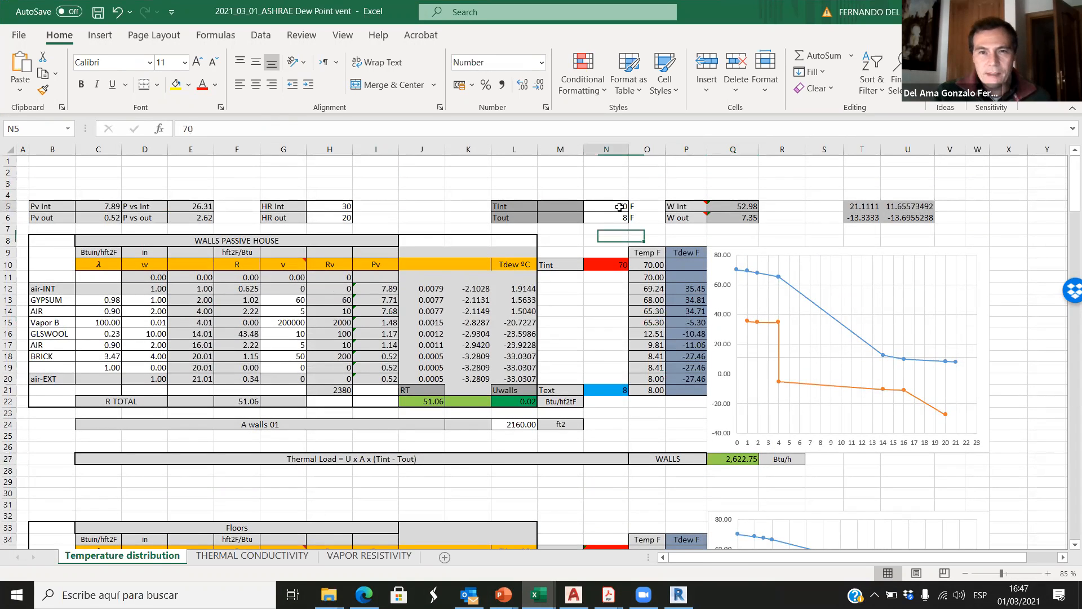
{"action": "left_click", "coordinate": [610, 217]}
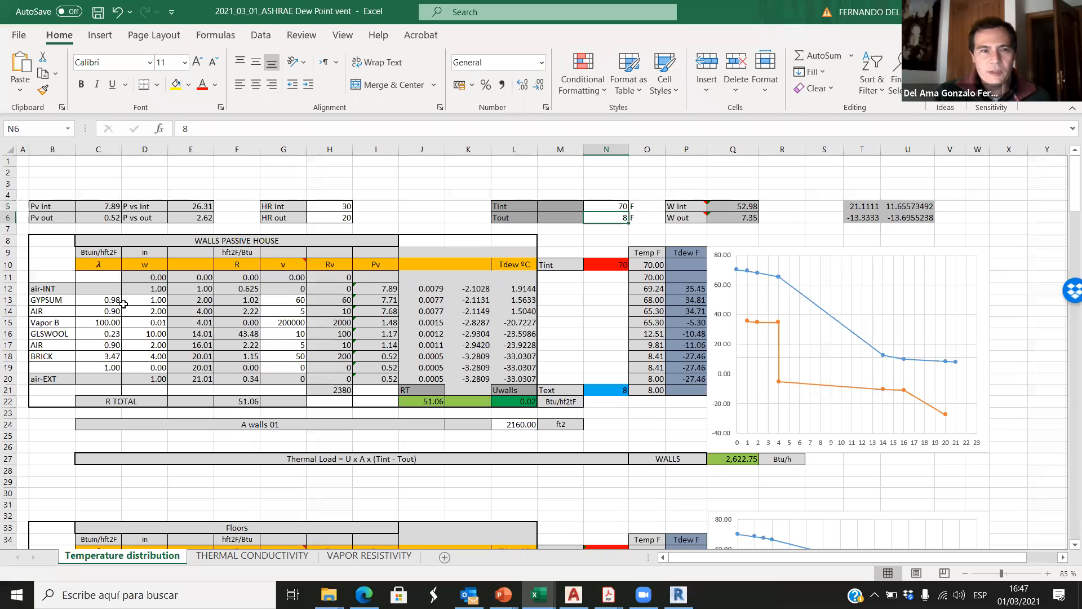
{"action": "left_click", "coordinate": [731, 459]}
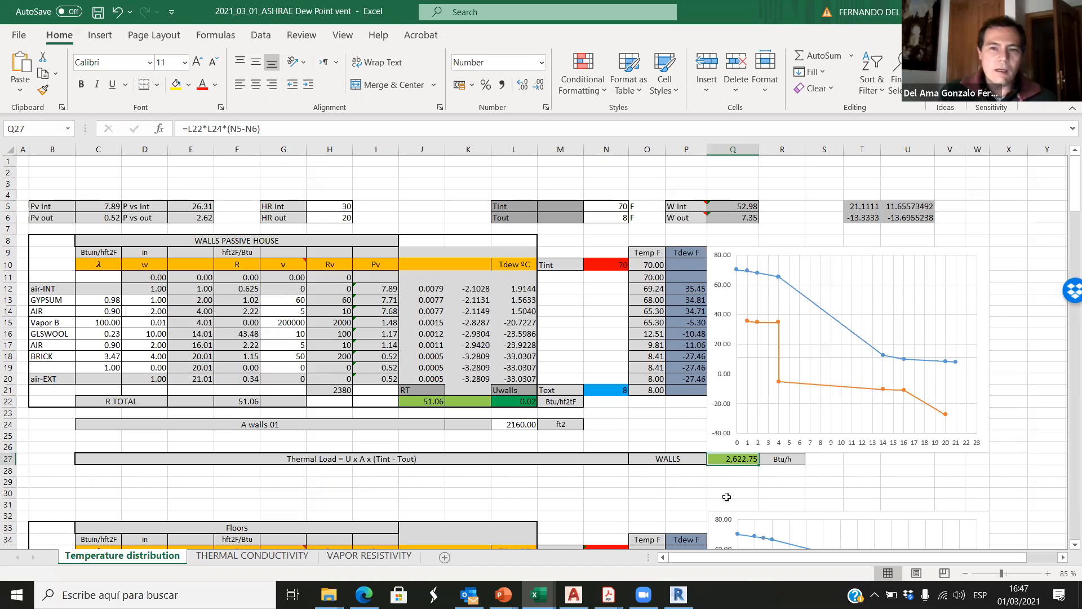
Step: Compare the roof's thermal load in the spreadsheet with the roof's total heating load in the Revit loads report
{"action": "scroll", "coordinate": [586, 406], "scroll_direction": "down", "scroll_amount": 6}
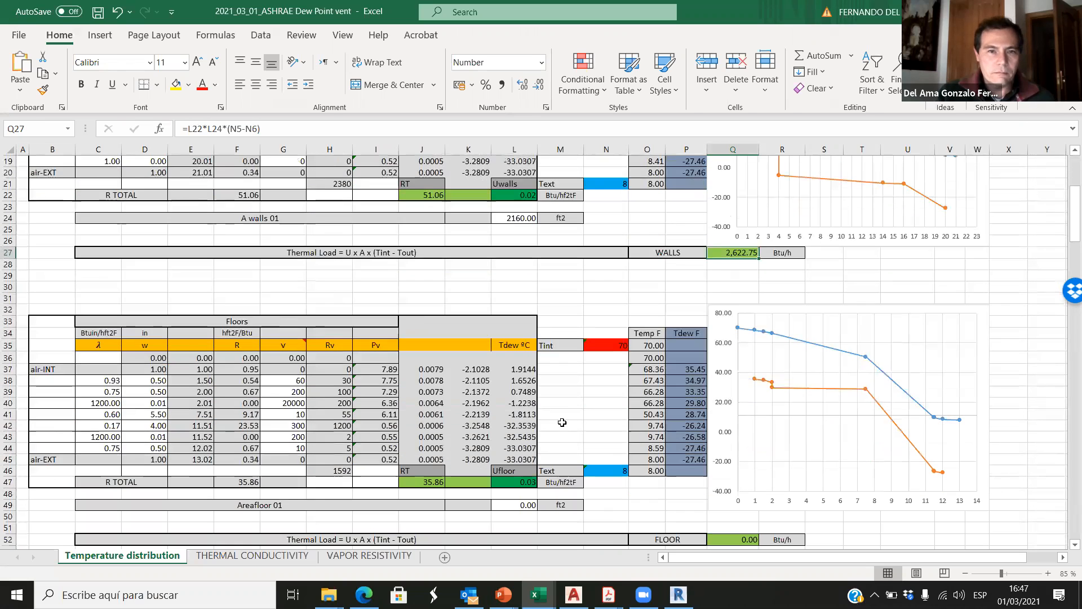
{"action": "scroll", "coordinate": [570, 490], "scroll_direction": "down", "scroll_amount": 10}
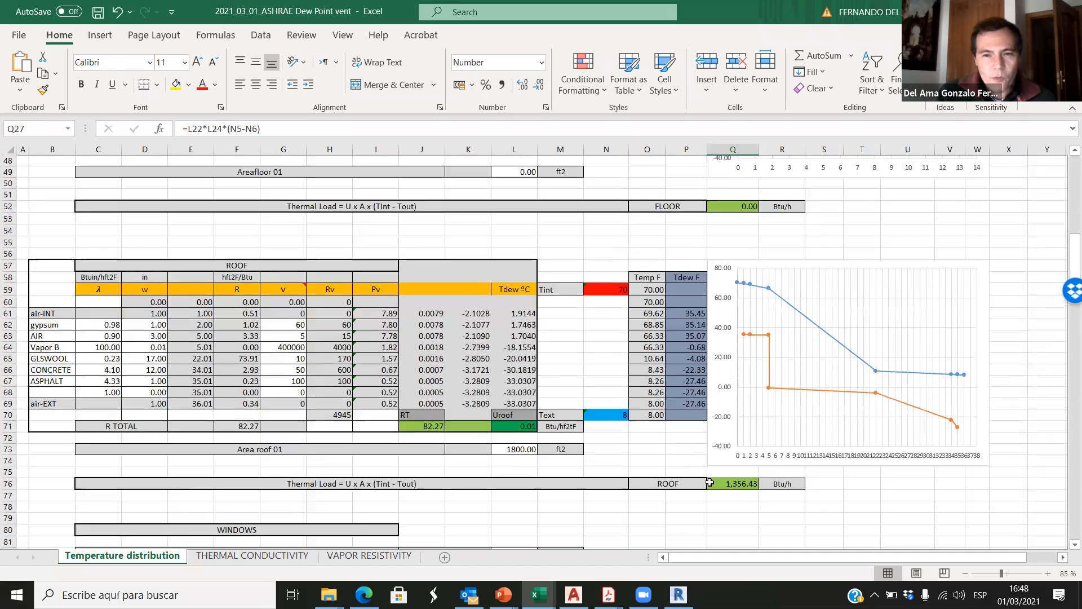
{"action": "left_click", "coordinate": [734, 474]}
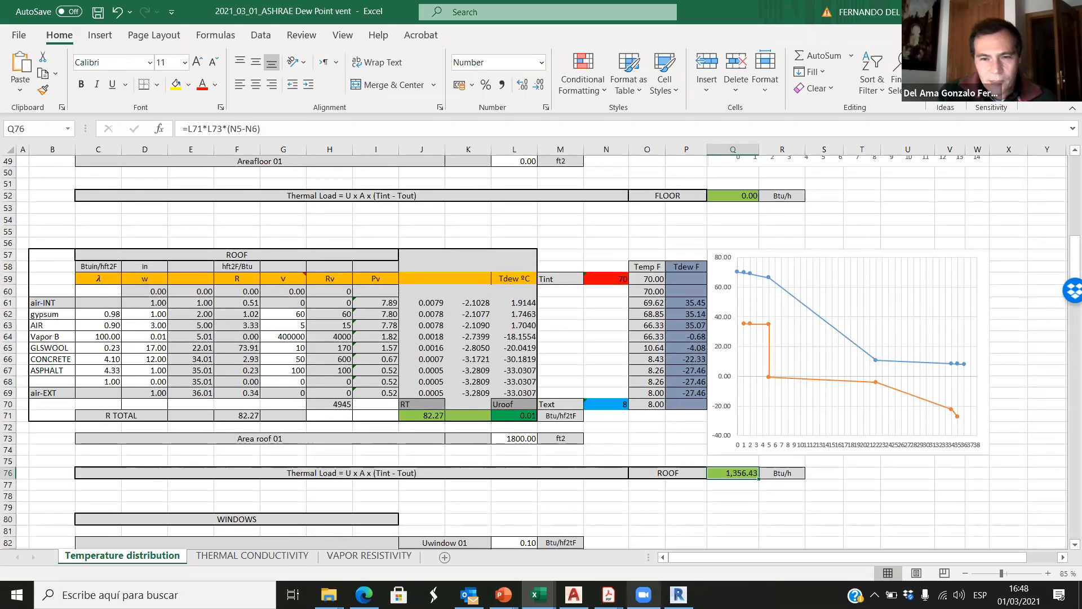
{"action": "key", "text": "alt+Tab"}
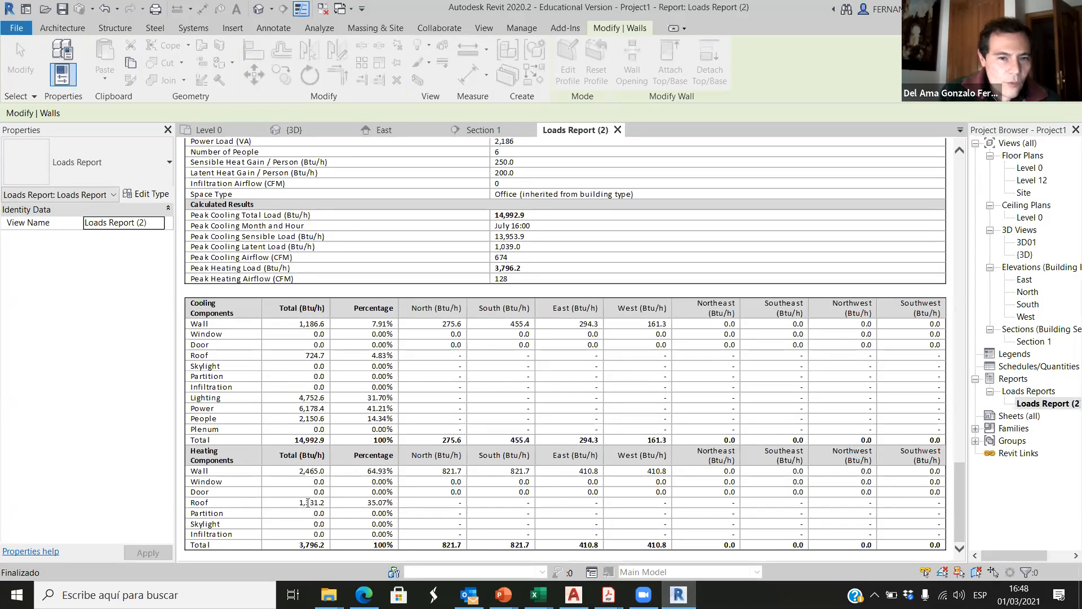
{"action": "mouse_move", "coordinate": [325, 504]}
{"action": "left_mouse_down"}
{"action": "mouse_move", "coordinate": [298, 504]}
{"action": "mouse_move", "coordinate": [309, 505]}
{"action": "left_mouse_up"}
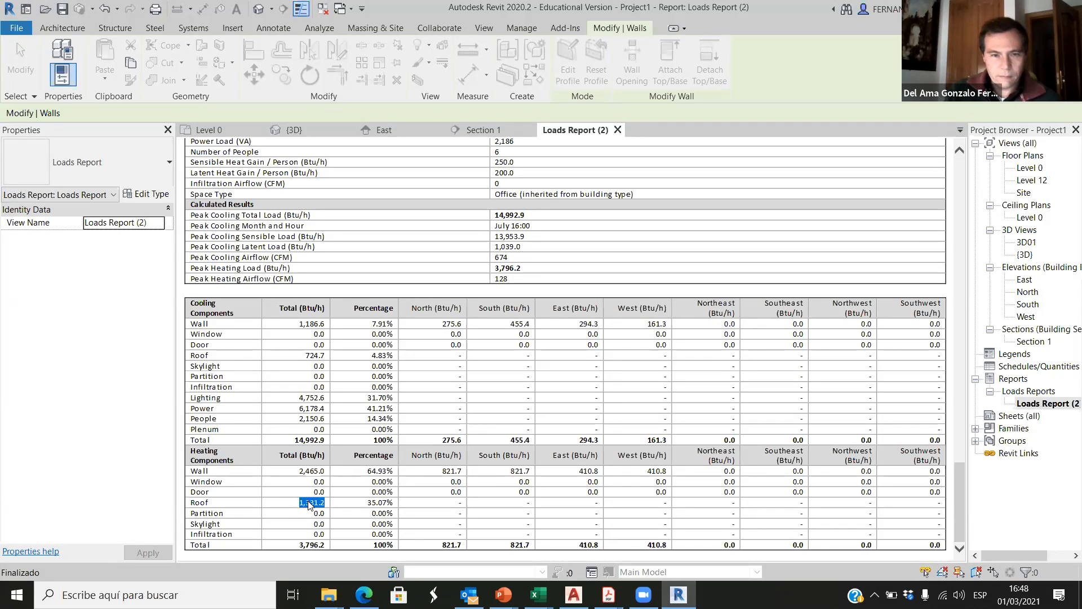